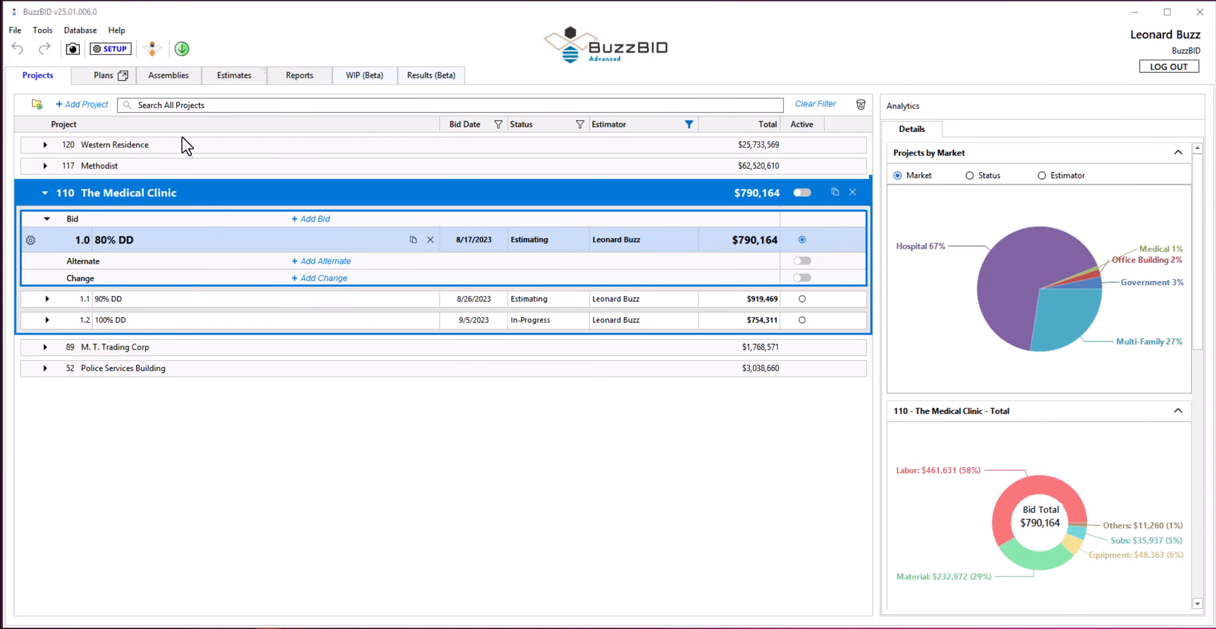
View the second floor plan takeoff, and filter the bid's assemblies to the 020 - Interior Walls class.
left_click(102, 79)
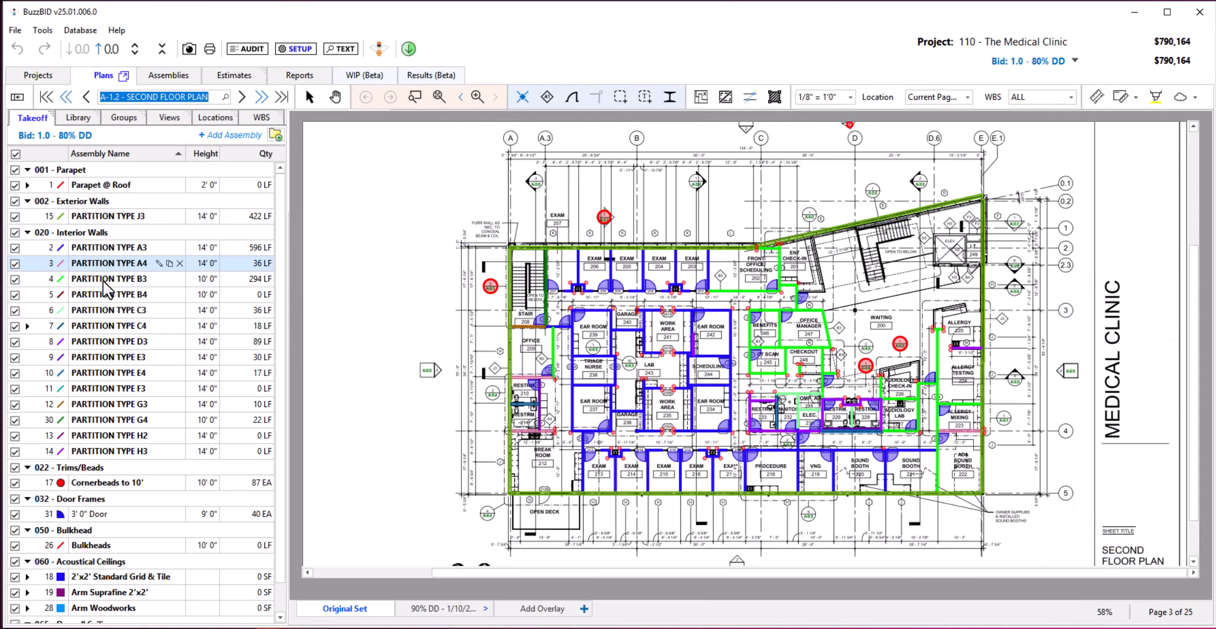
left_click(162, 78)
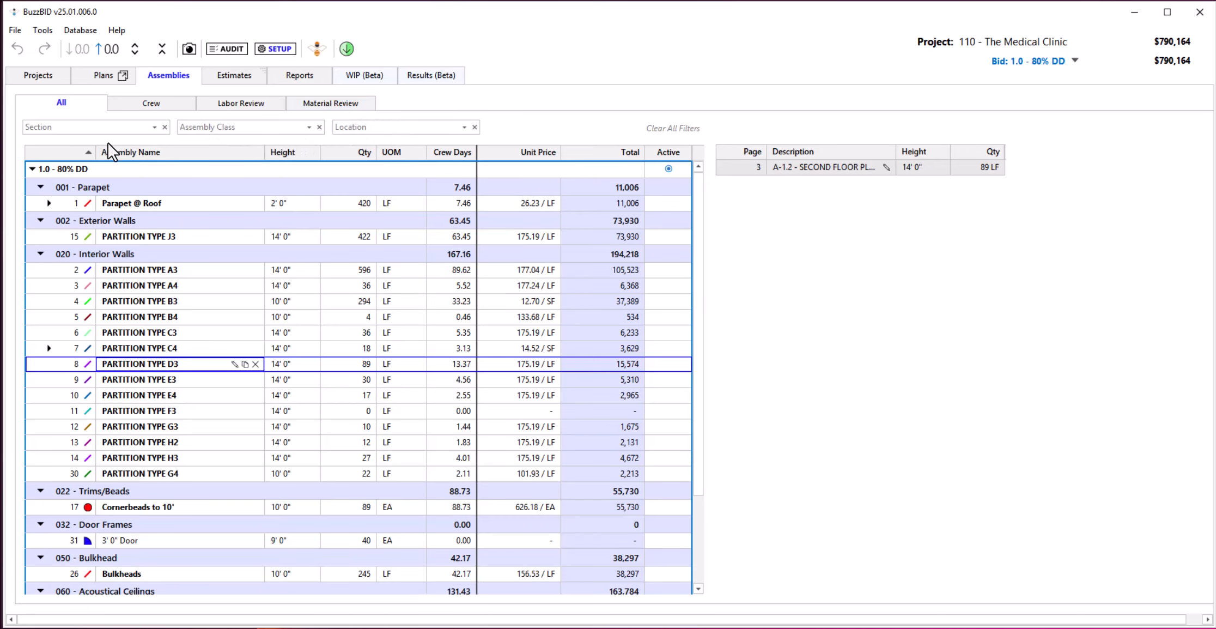
left_click(251, 128)
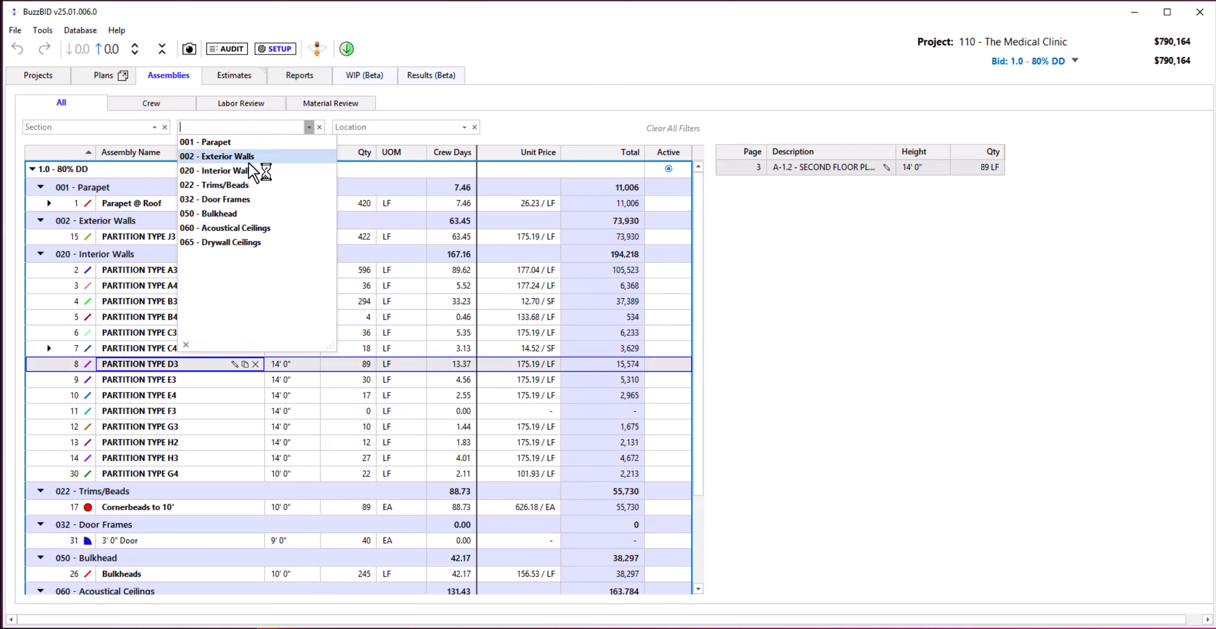
left_click(249, 169)
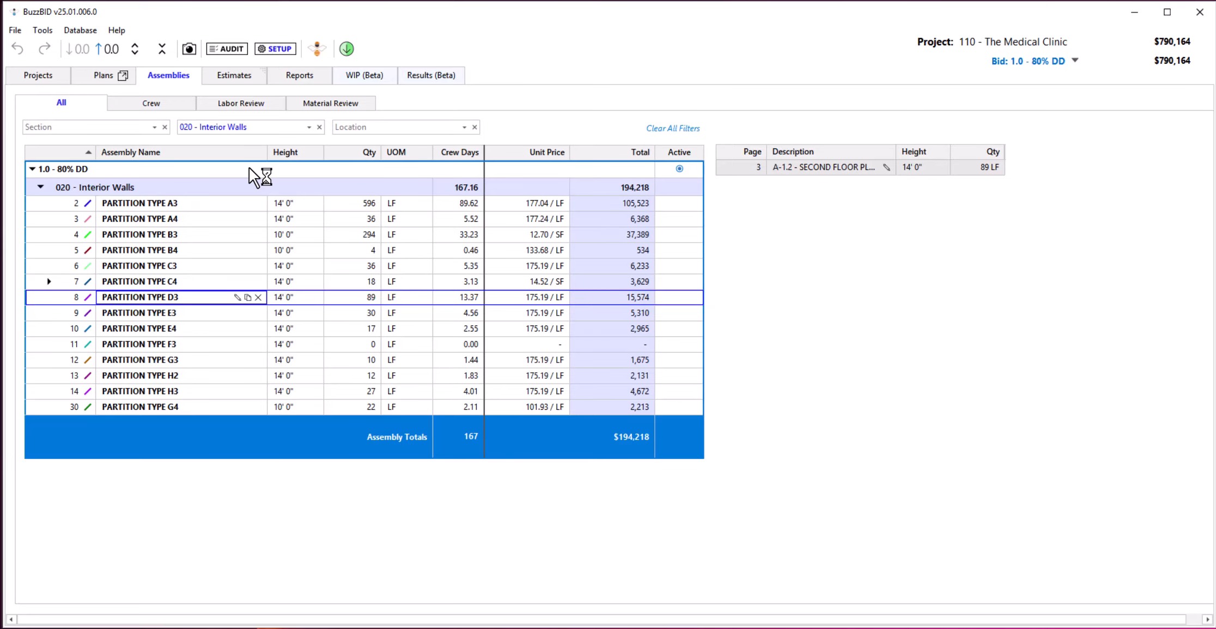
Review the crew rates, the interior wall labor and material costs, and the supplier pricing in material quote #0004.
left_click(172, 104)
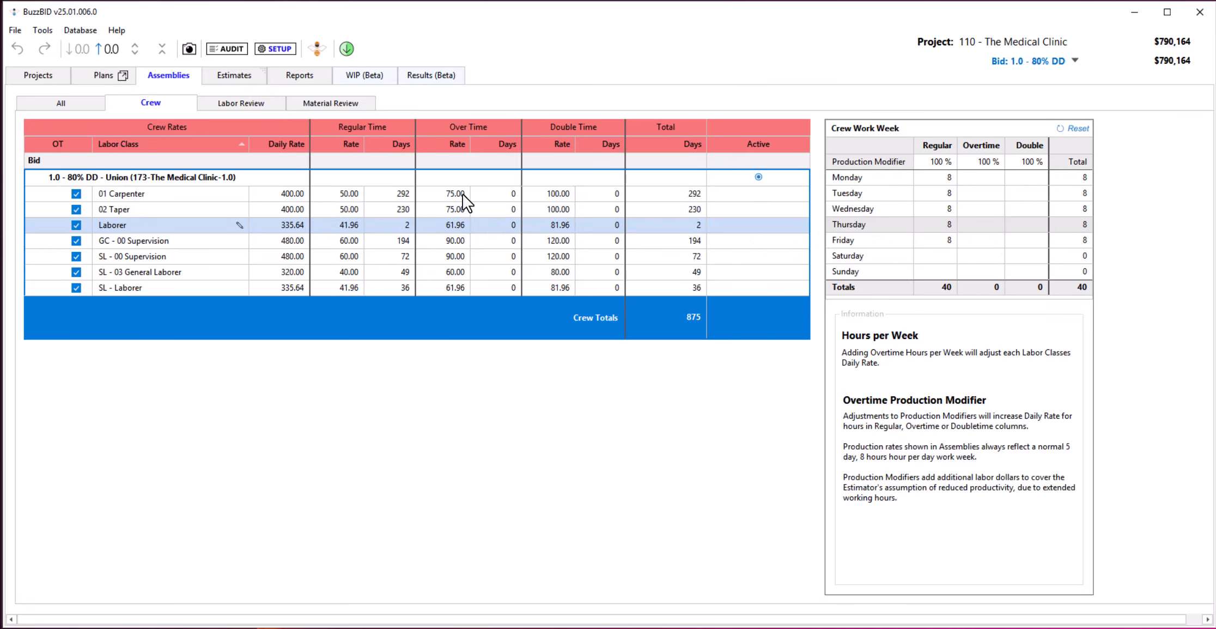
left_click(245, 103)
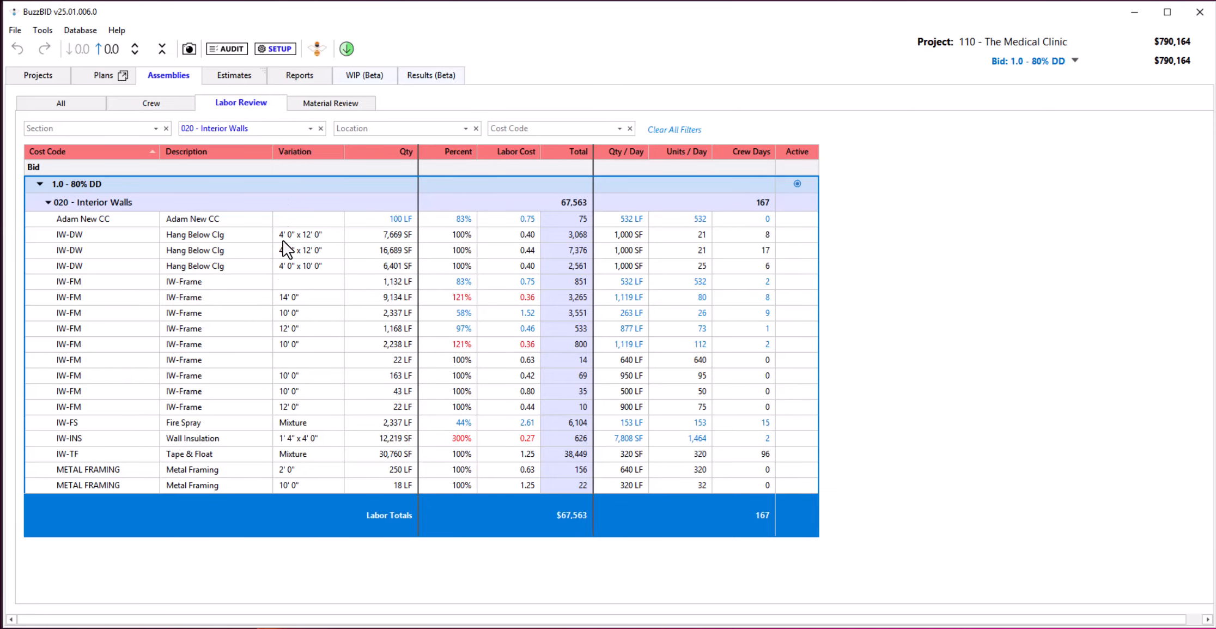
left_click(186, 330)
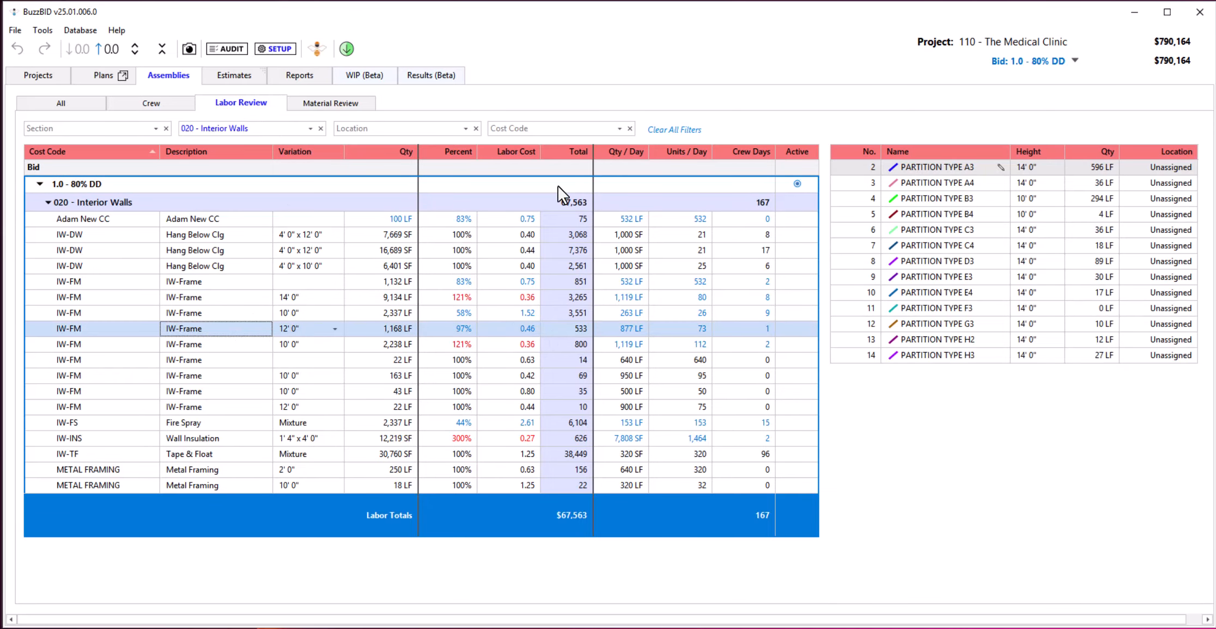
left_click(347, 108)
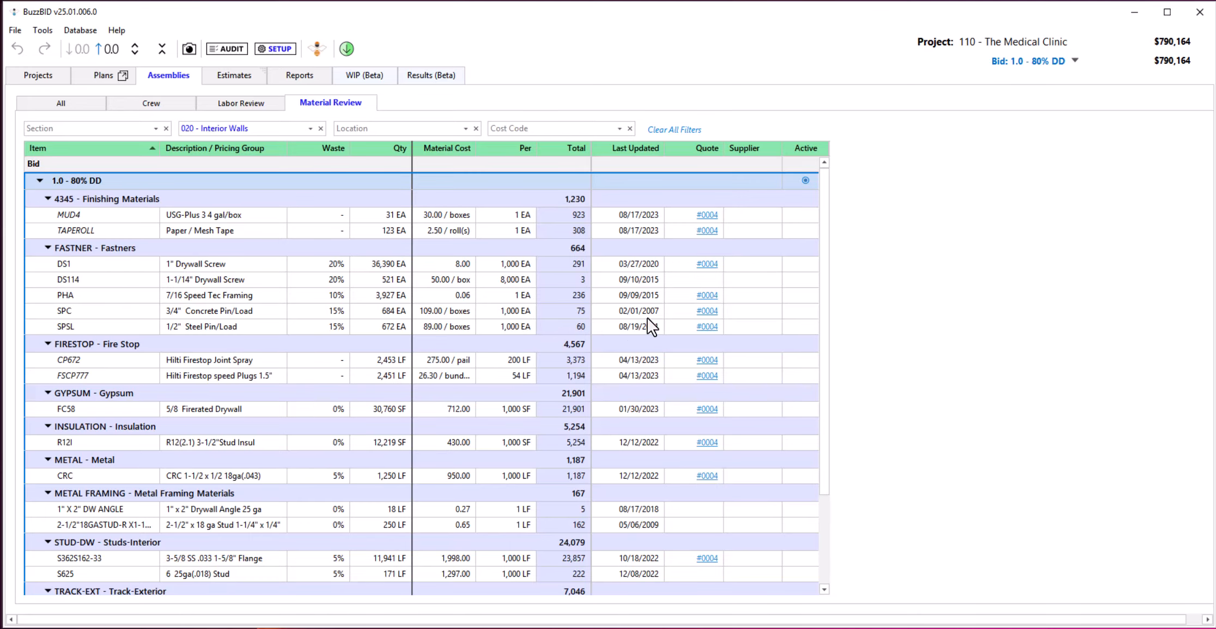
left_click(701, 311)
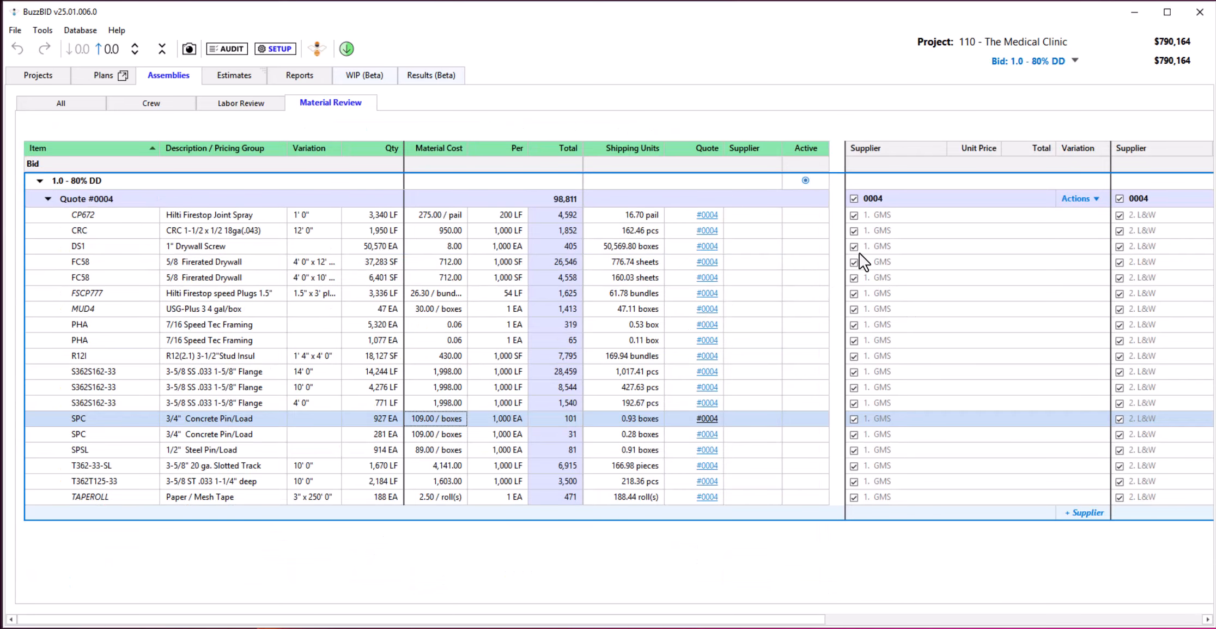
Review the 80% DD estimate's details, subcontractors, general conditions and bid recap.
left_click(224, 76)
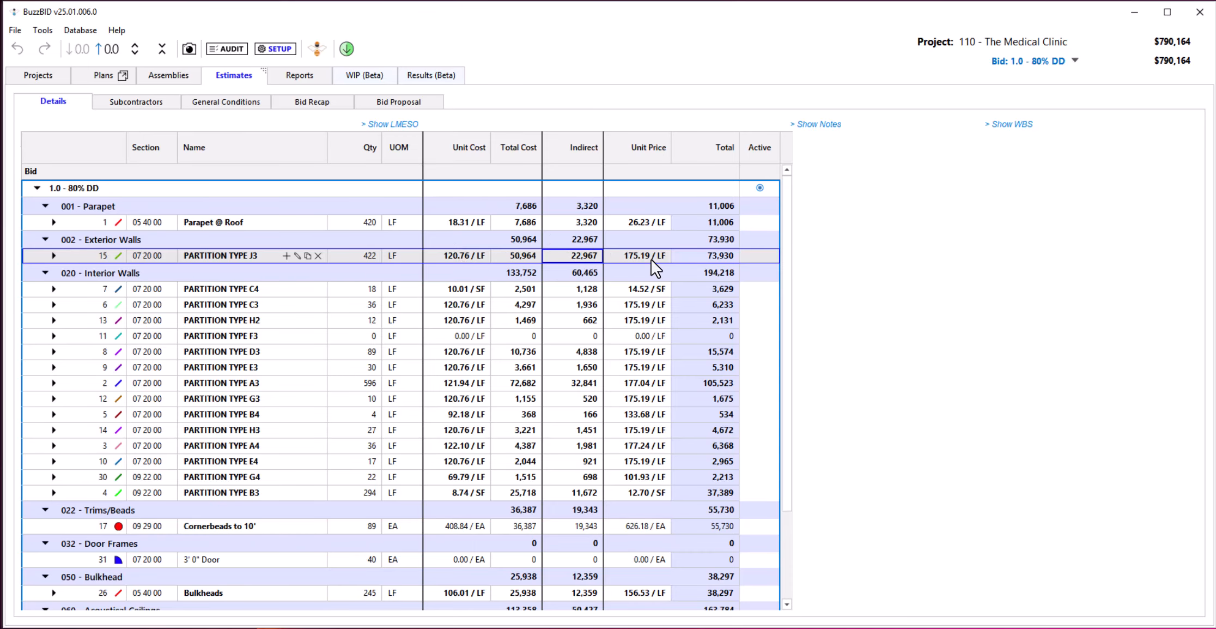
left_click(146, 101)
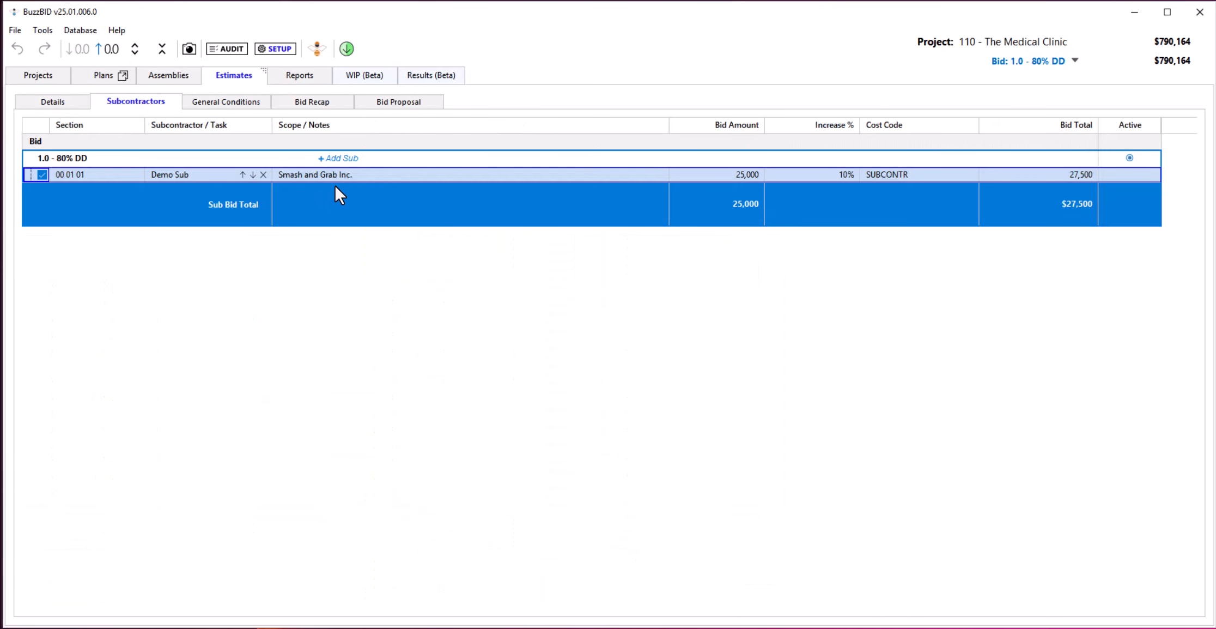
left_click(198, 99)
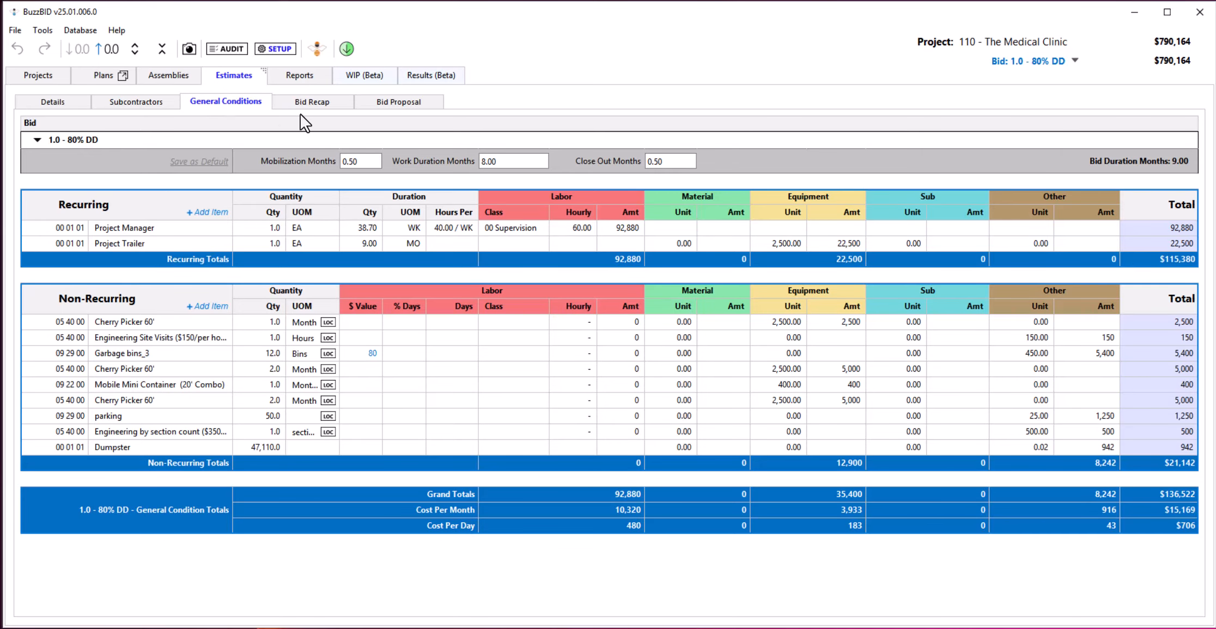
left_click(311, 103)
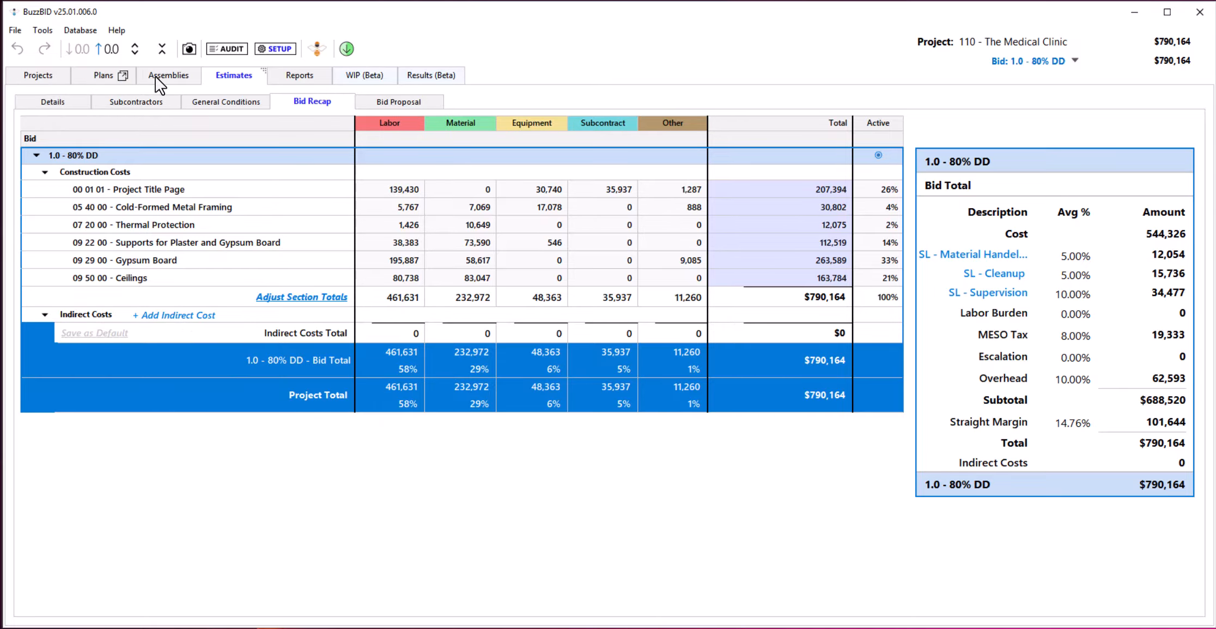
Examine The Medical Clinic's 90% DD and 100% DD bids in the project list, including the 100% DD bid's settings, without changing them.
left_click(38, 77)
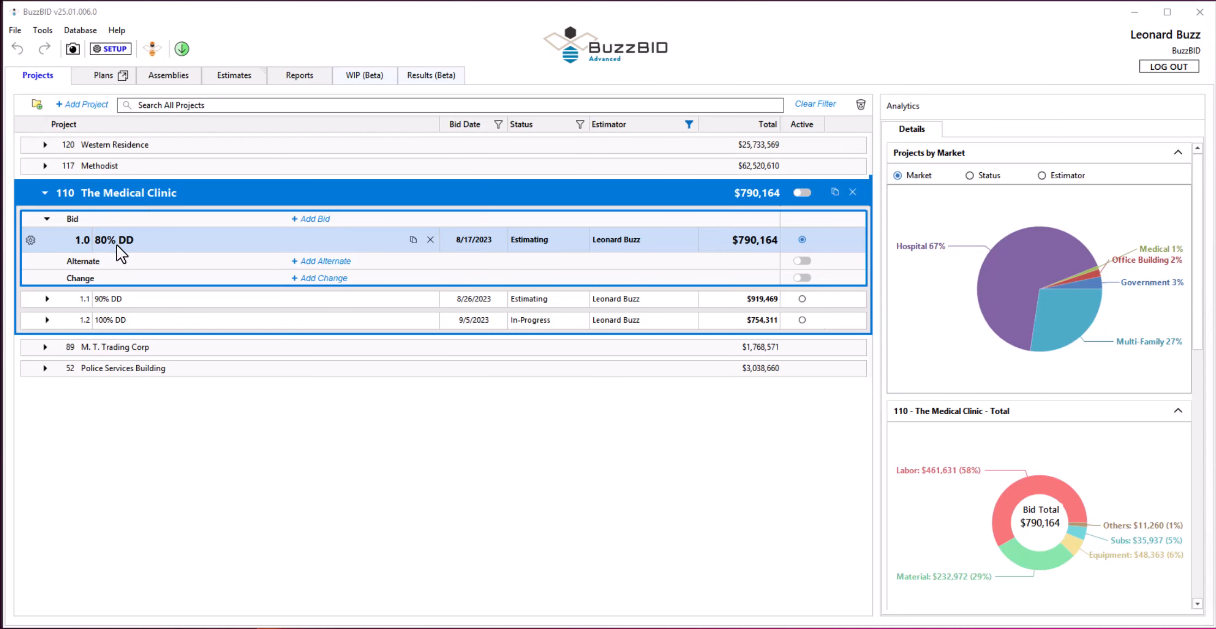
left_click(122, 302)
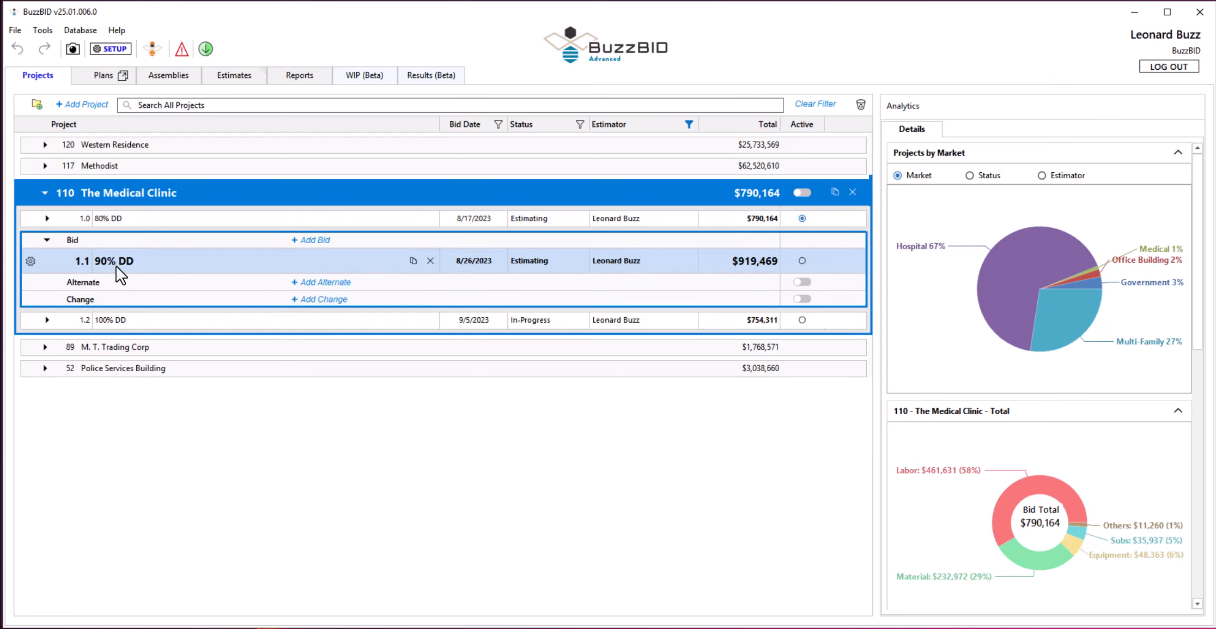
left_click(126, 321)
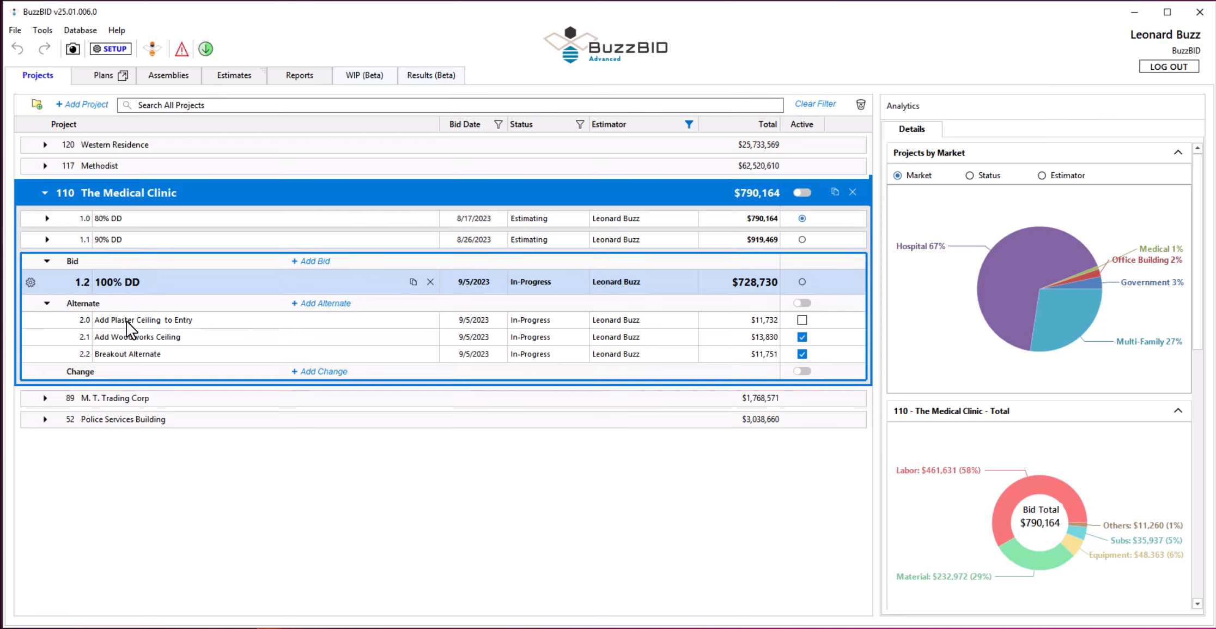
left_click(30, 282)
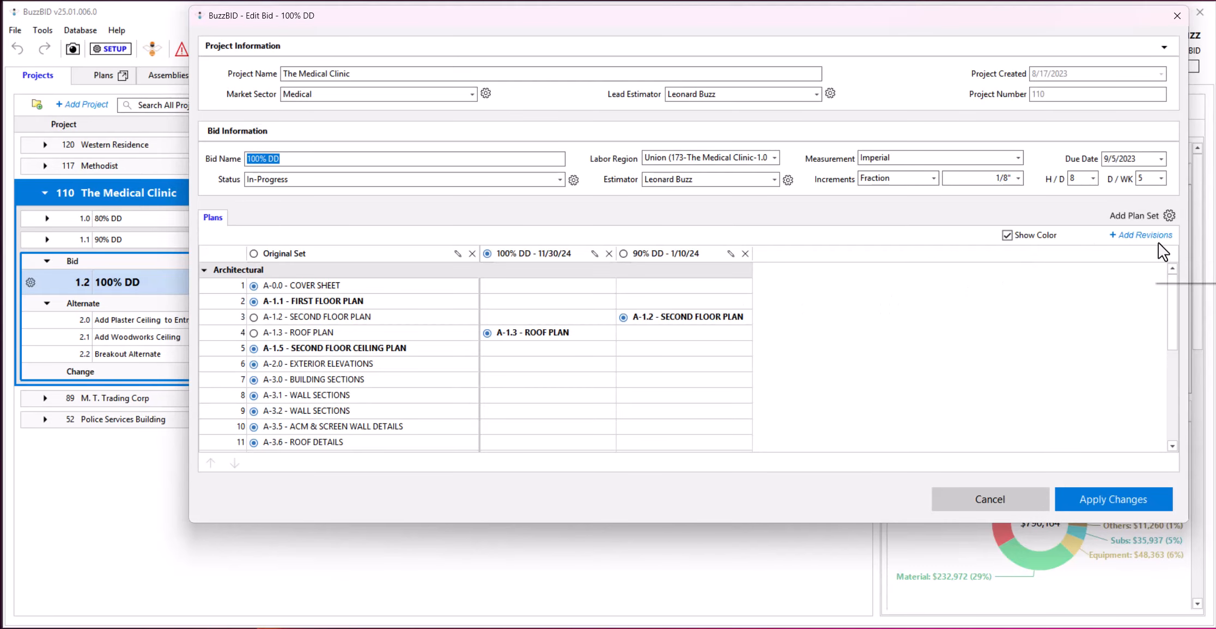
left_click(1000, 501)
left_click(1001, 501)
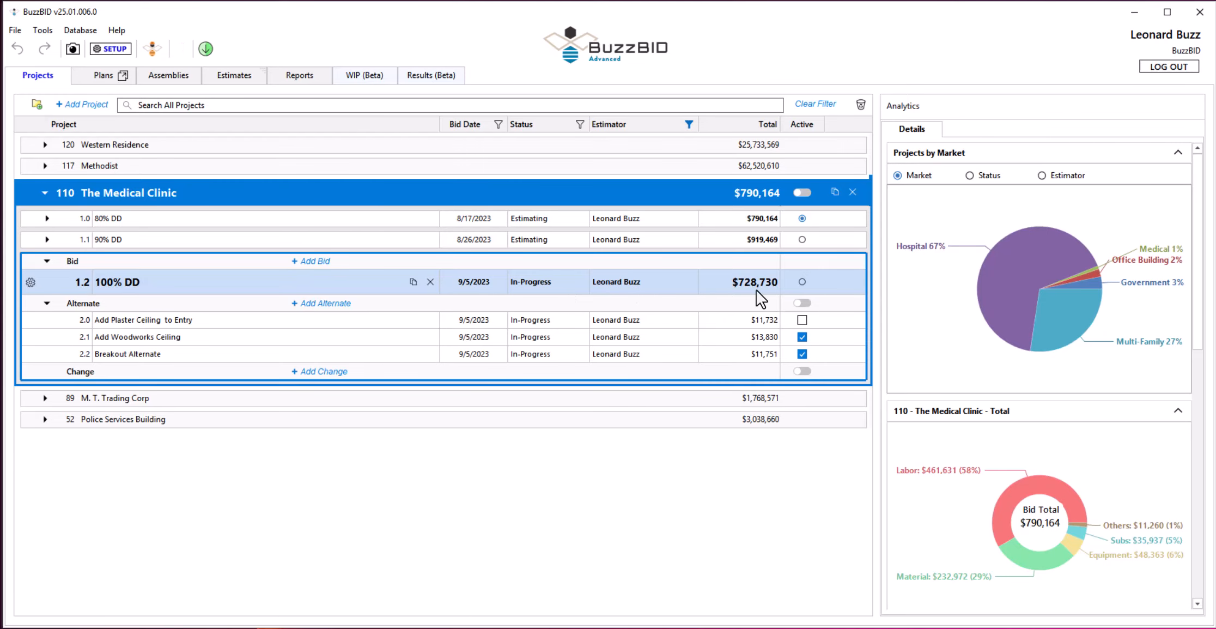
Make the 100% DD bid active, and switch its Add Woodworks Ceiling and Breakout Alternate alternates off and on again.
left_click(802, 282)
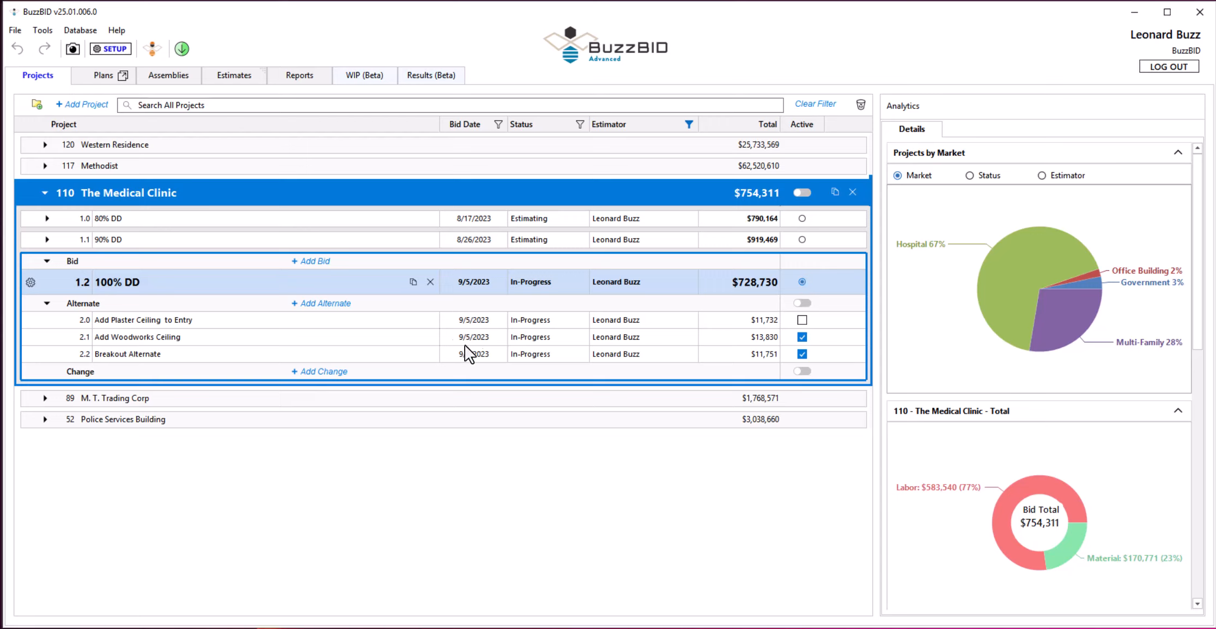
left_click(802, 336)
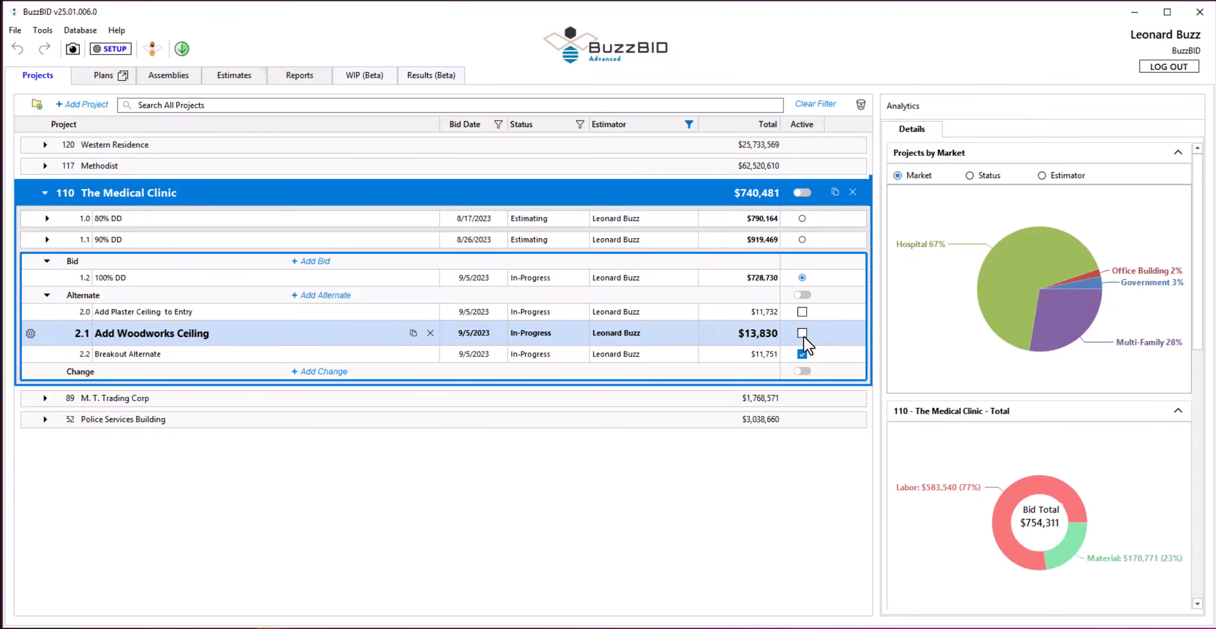
left_click(802, 354)
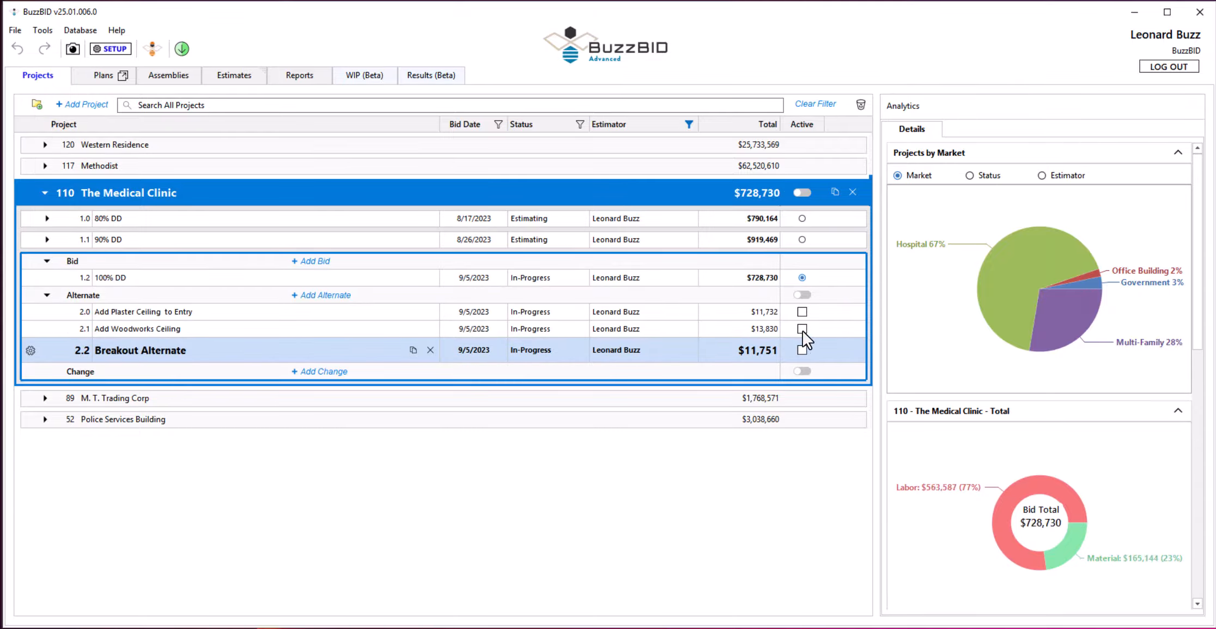
left_click(803, 331)
left_click(802, 353)
Check the inactive 80% DD bid against the active 100% DD bid, and show only the active bid for The Medical Clinic.
left_click(277, 222)
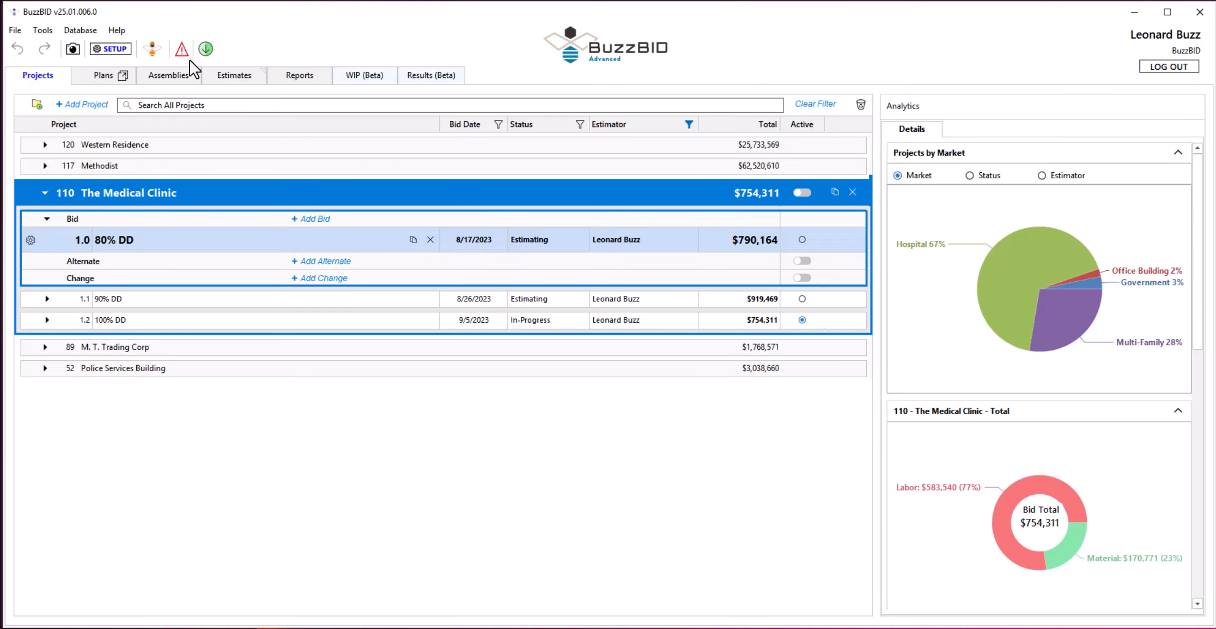
mouse_move(189, 59)
left_click(143, 319)
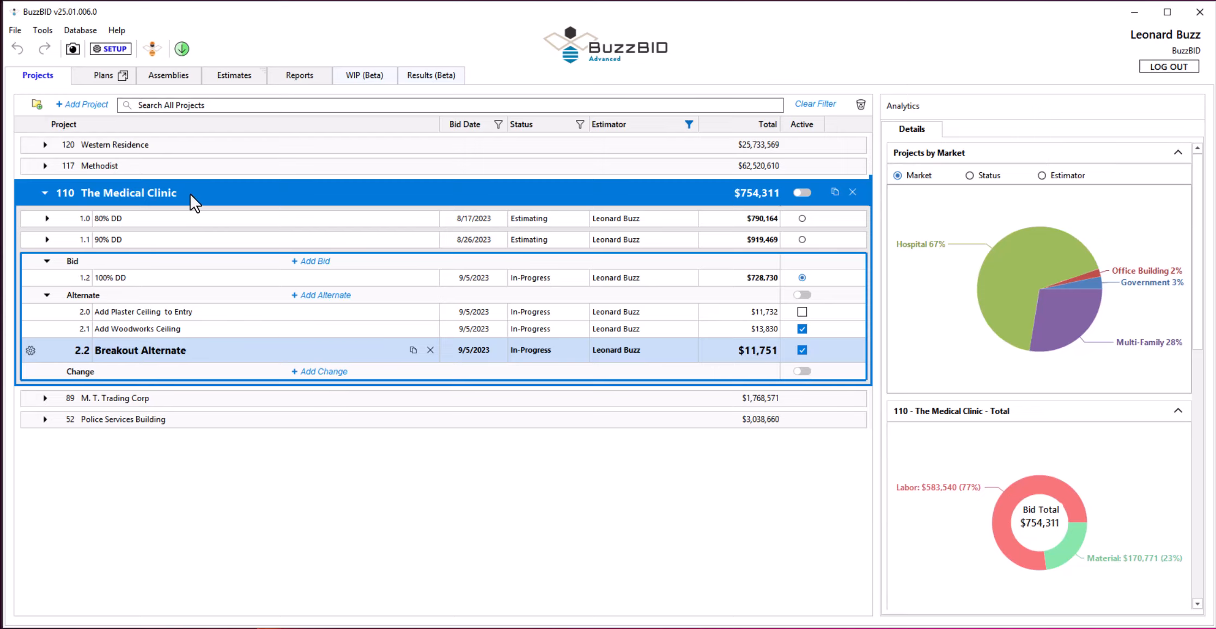
left_click(804, 192)
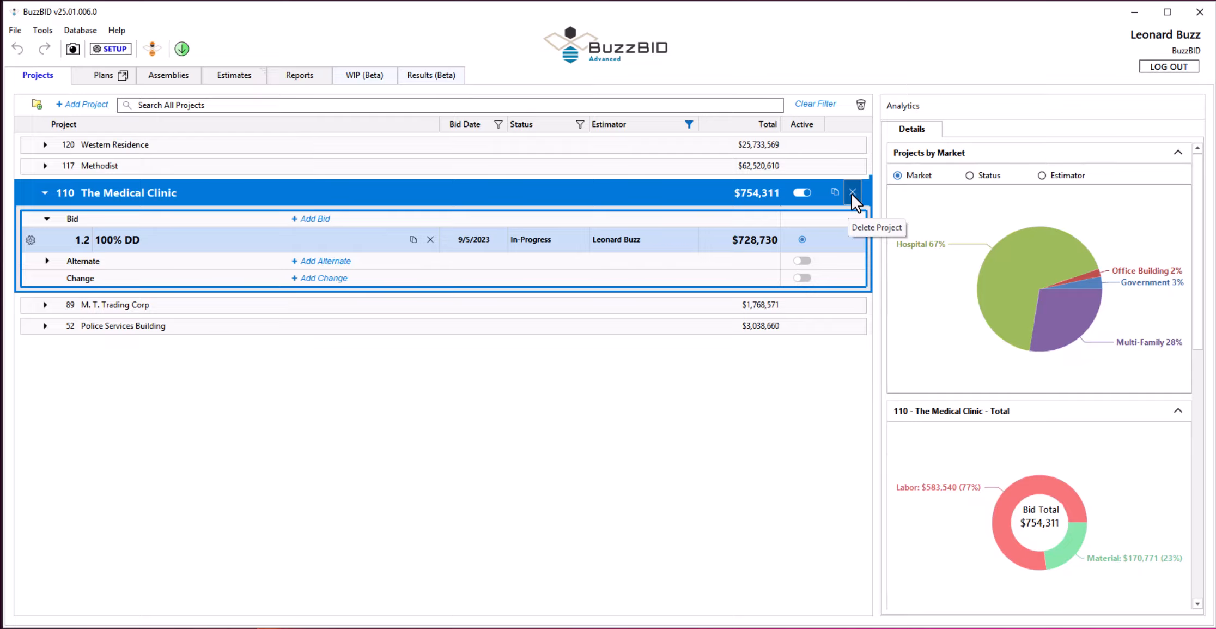
Inspect the list of deleted bids for The Medical Clinic and close it.
left_click(860, 105)
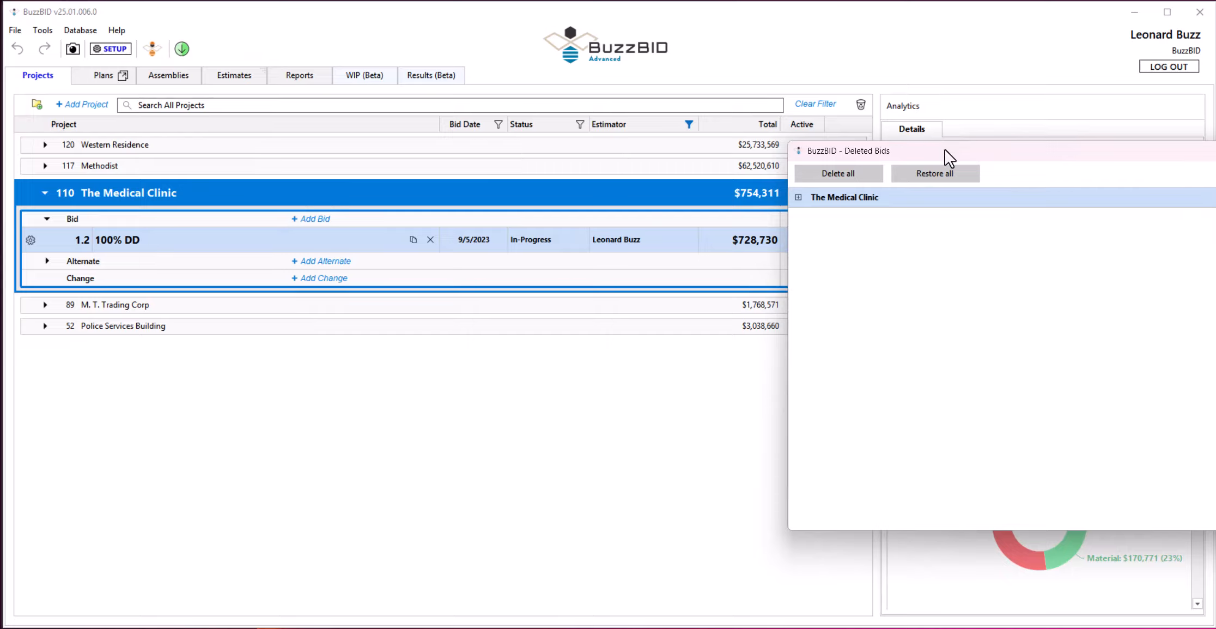
left_click_drag(944, 149, 478, 161)
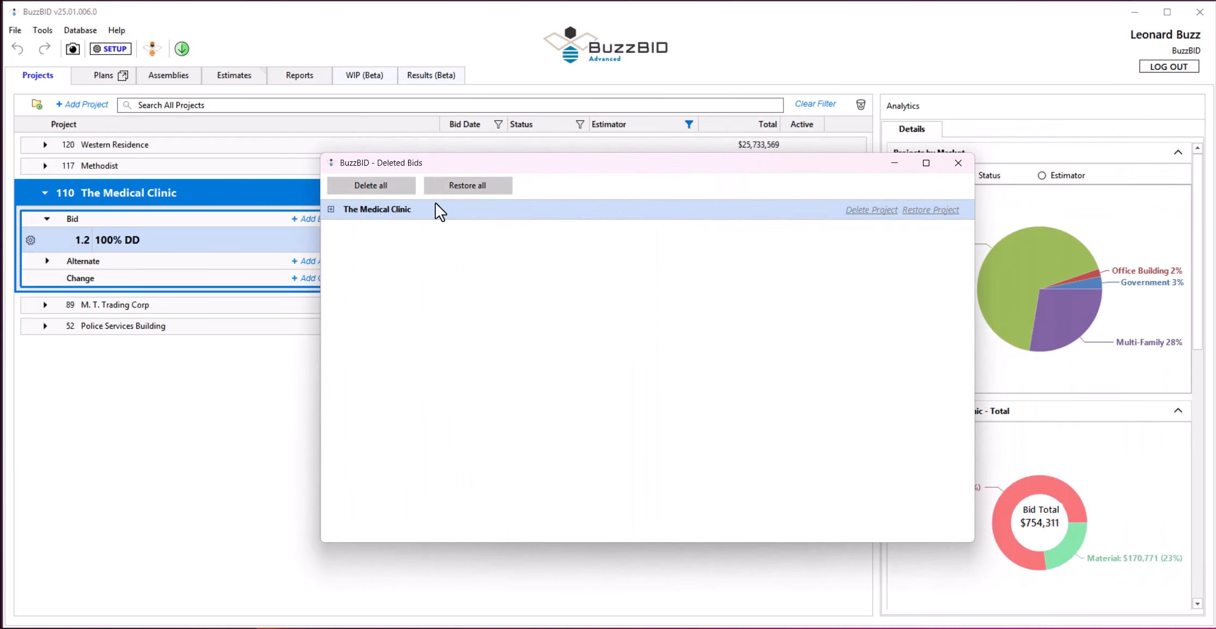
left_click(474, 187)
left_click(957, 163)
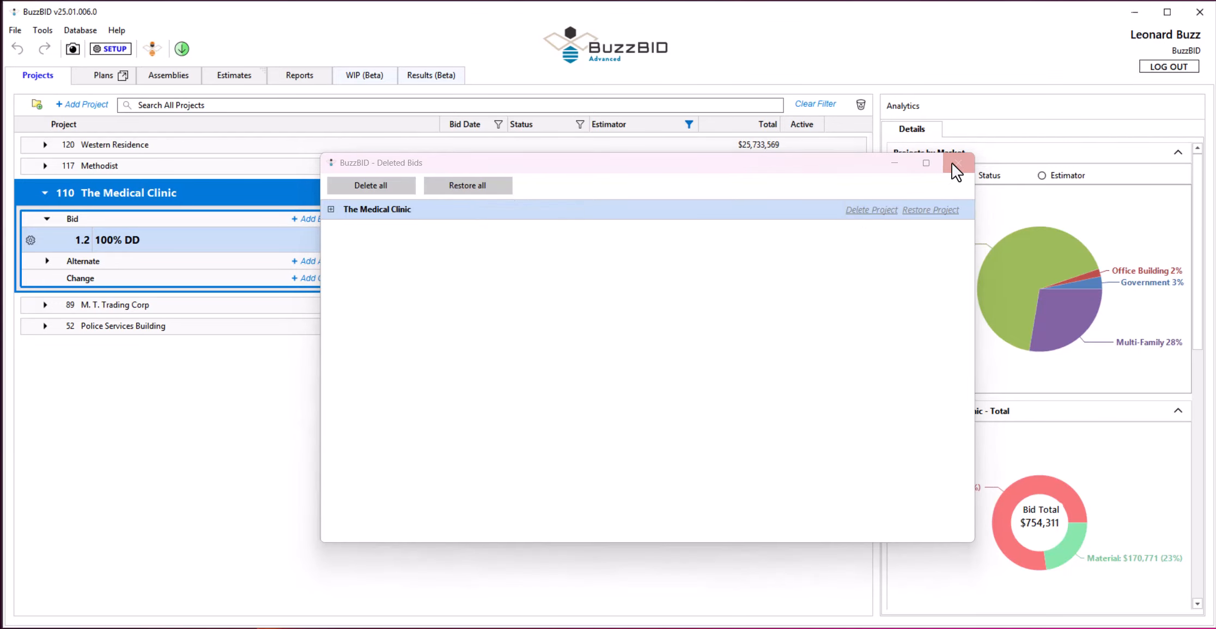
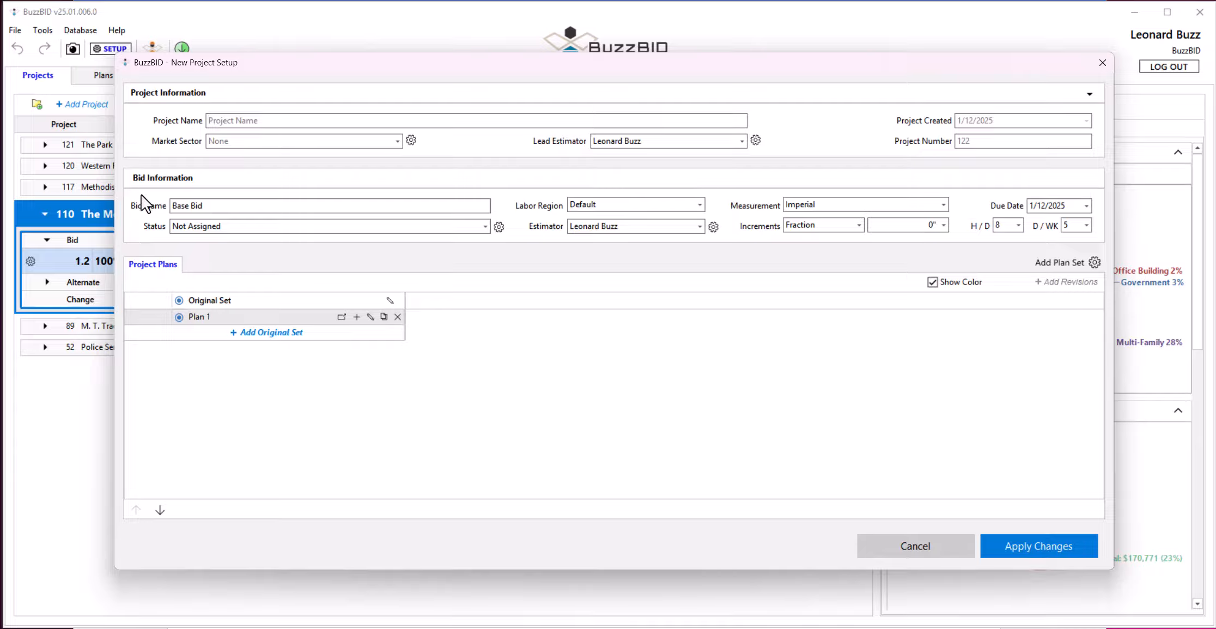
Name the new project Medi Clinic and set its market sector to Medical, leaving the list of market sectors unedited.
left_click(258, 121)
type("Medi Clinic")
left_click(397, 142)
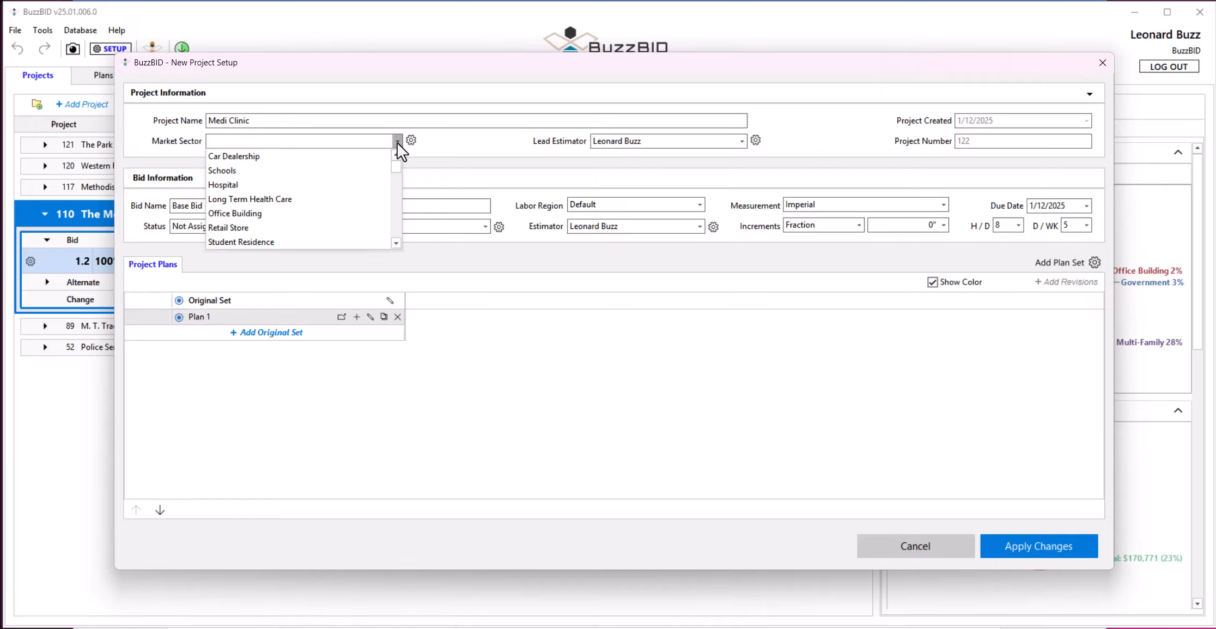
left_click(450, 142)
left_click(412, 142)
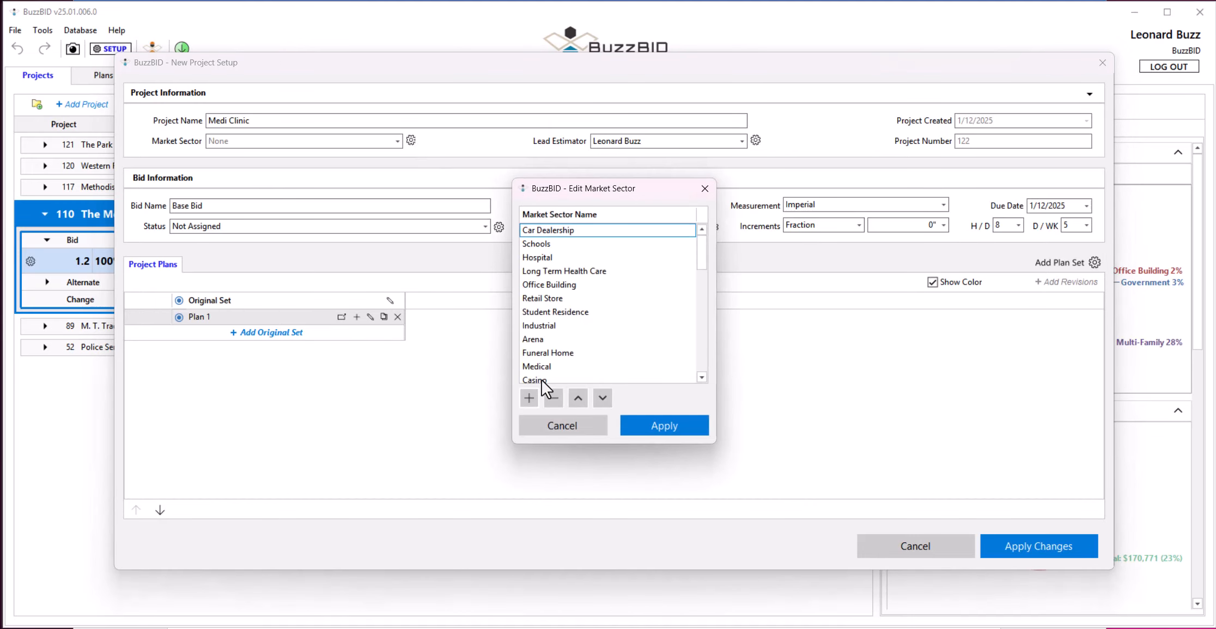
left_click(565, 425)
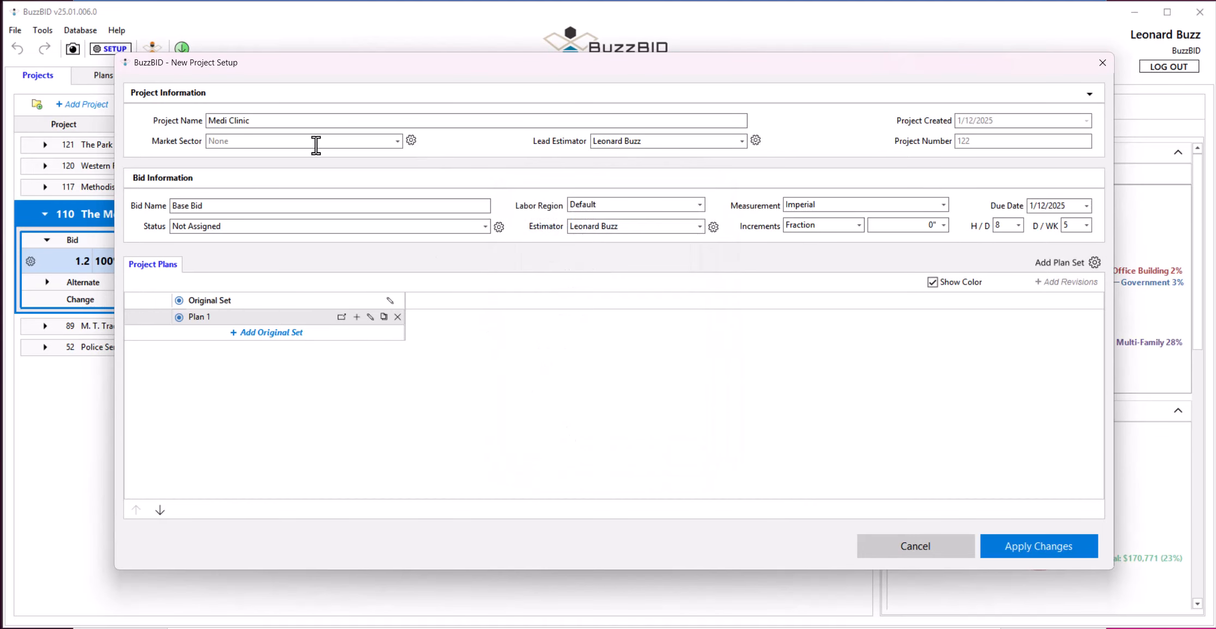
type("med")
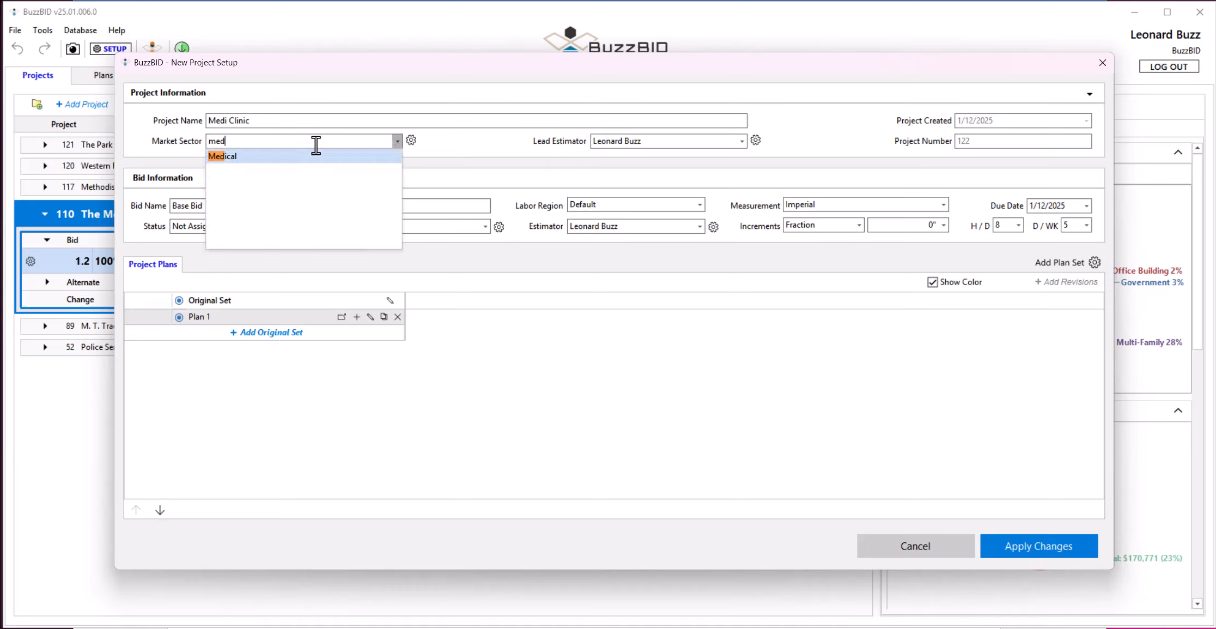
key("Return")
Keep the bid name Base Bid and set the bid's status to Estimating.
key("Tab")
key("Tab")
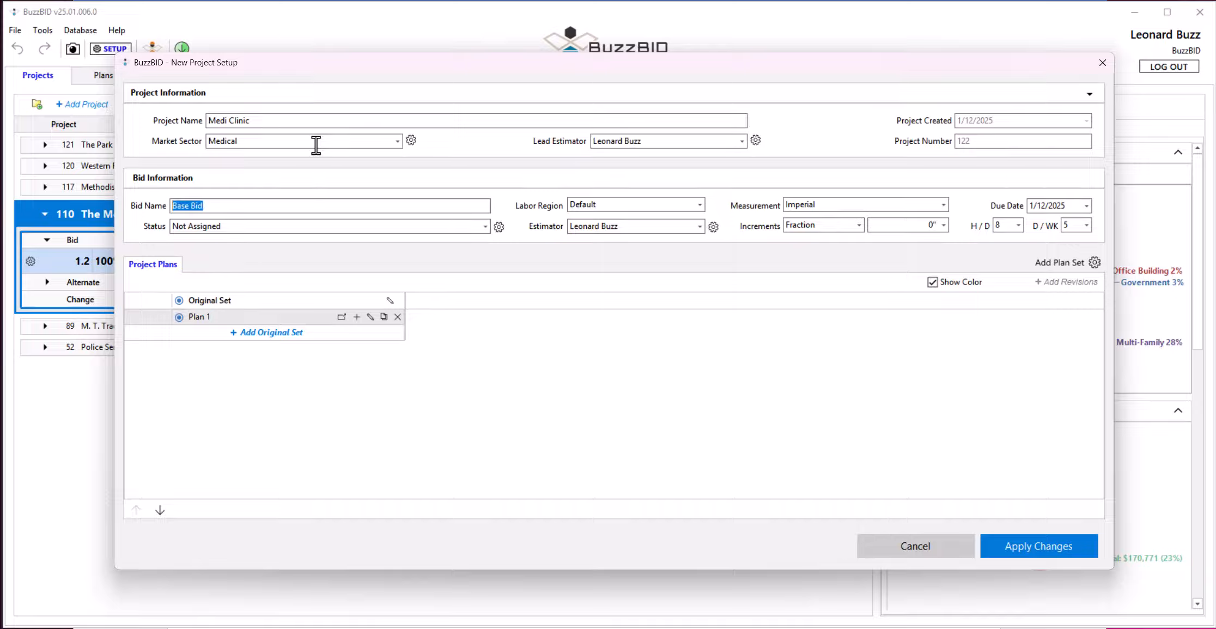
key("Tab")
type("es")
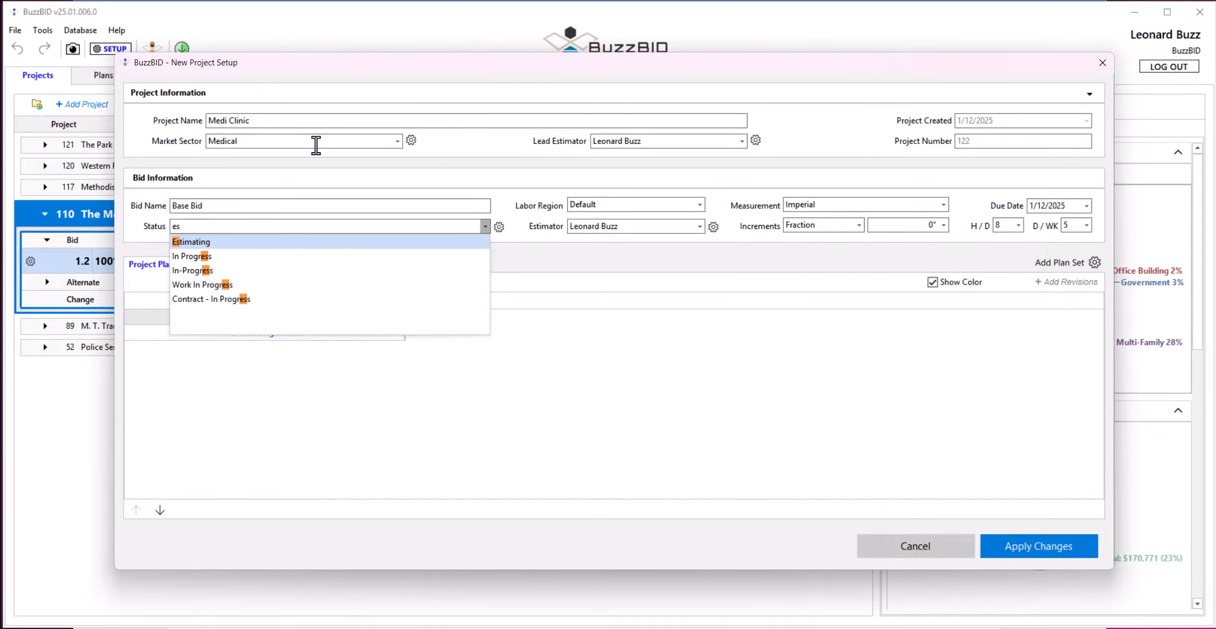
key("Return")
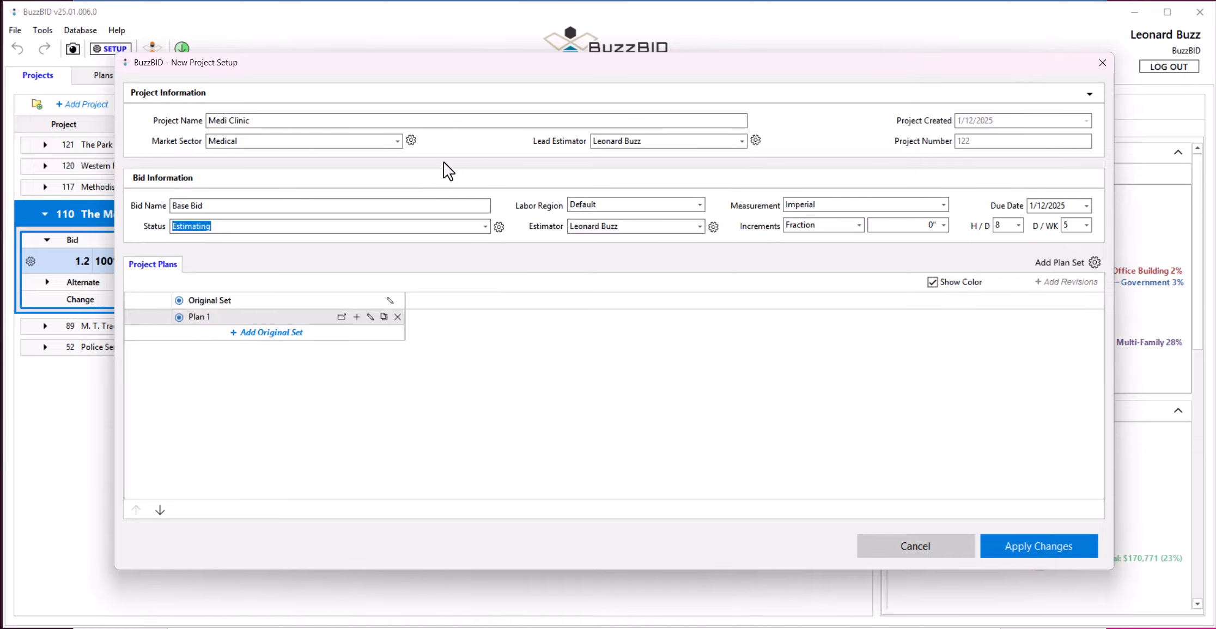
Import the Med Clinic PDF from the Desktop as the original plan set, skipping the page renaming.
left_click(293, 332)
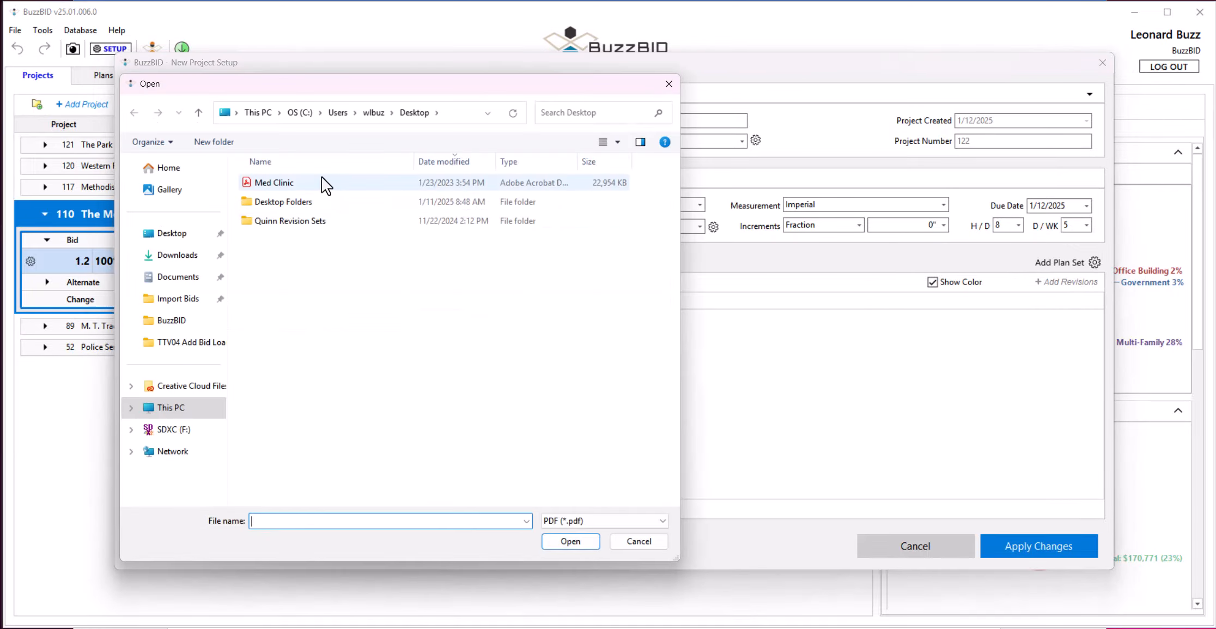
left_click(294, 182)
left_click(580, 539)
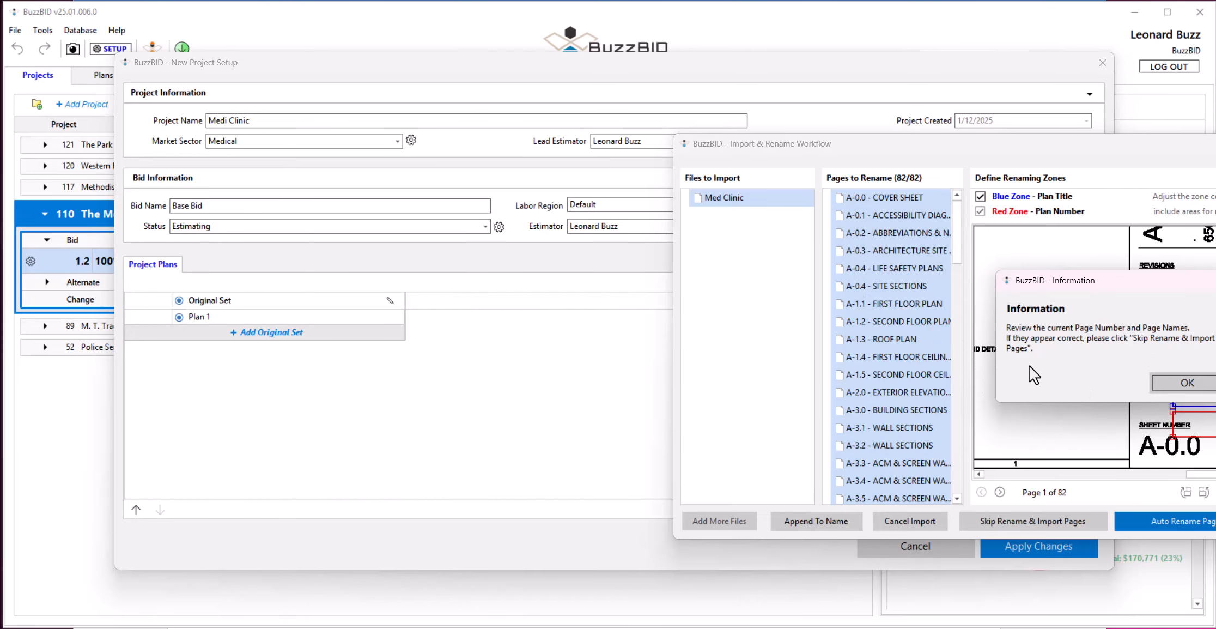
left_click(1165, 381)
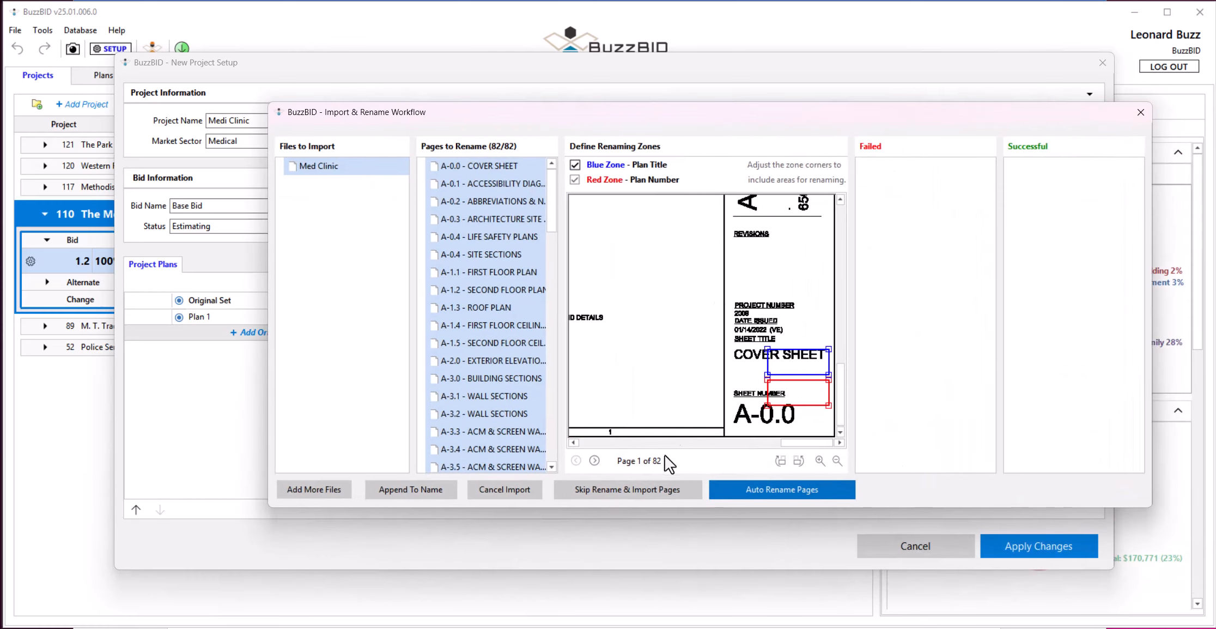
left_click(643, 488)
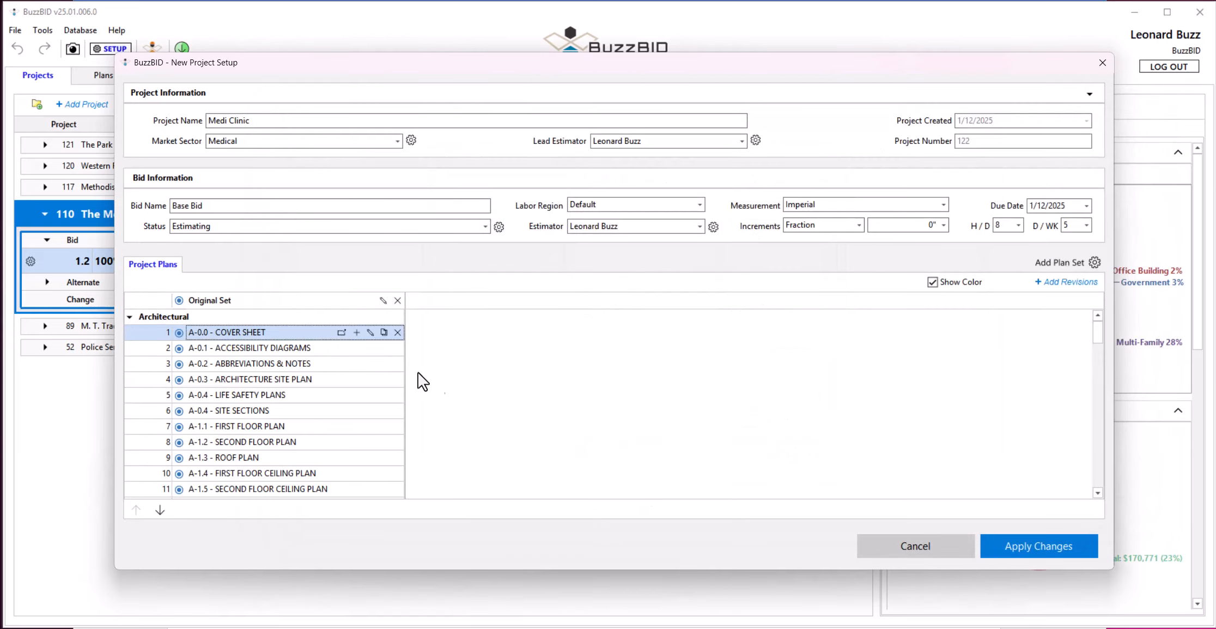
Collapse the Architectural, Electrical and Structural plan categories, and create the Medi Clinic project.
left_click(130, 316)
left_click(130, 332)
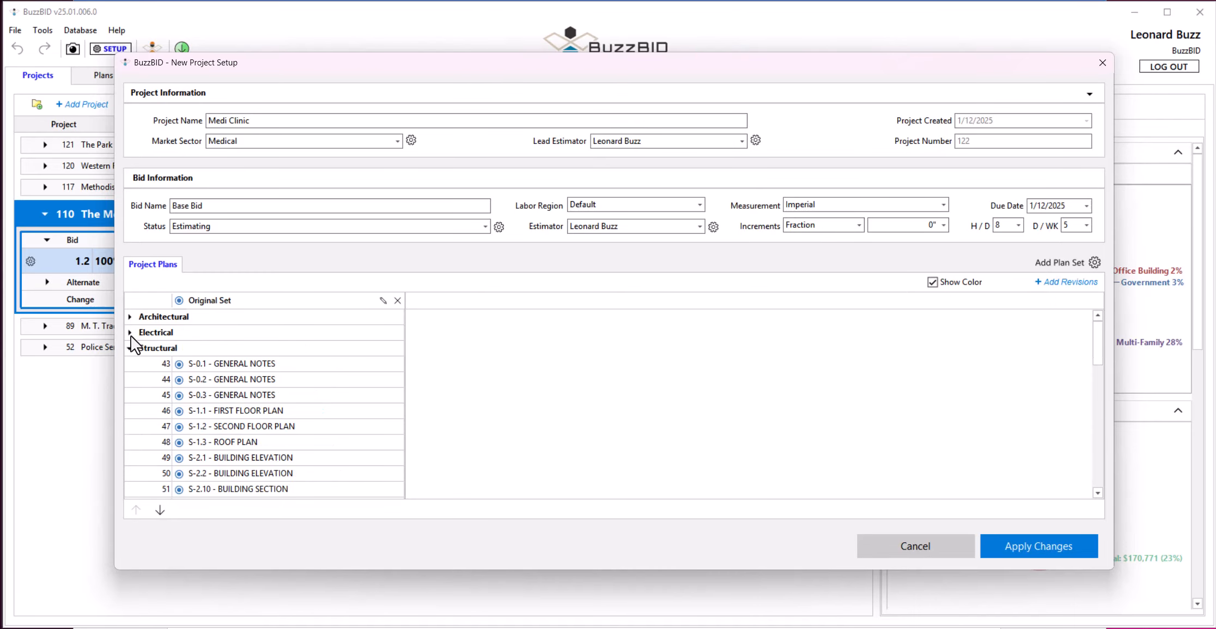
left_click(130, 347)
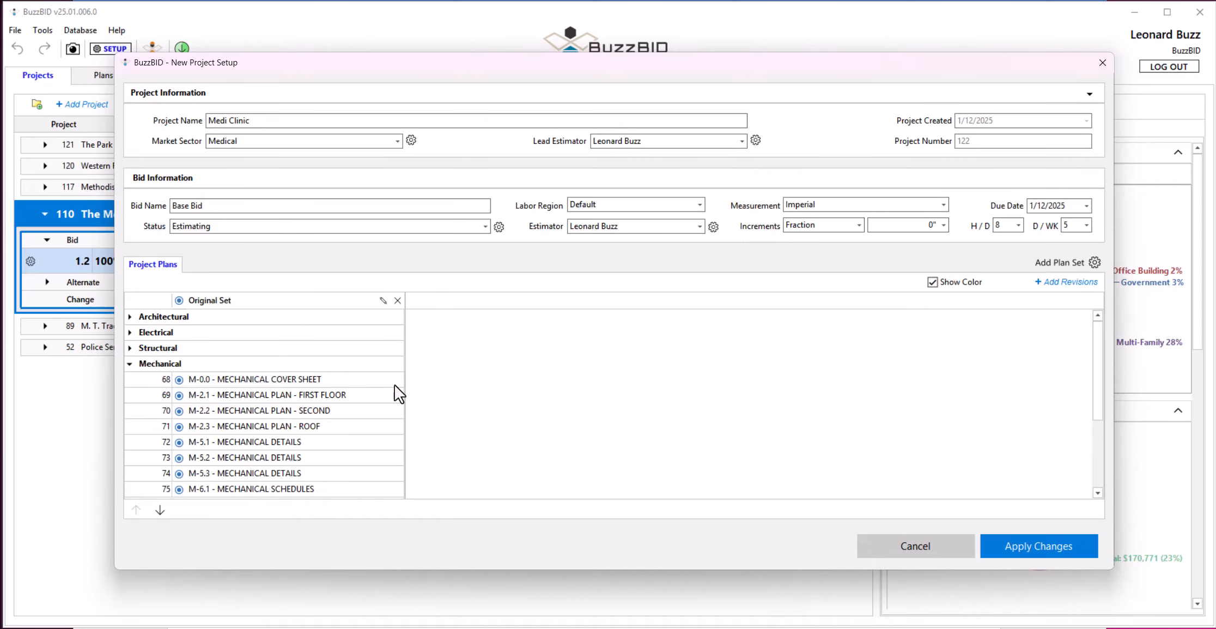
left_click(1017, 542)
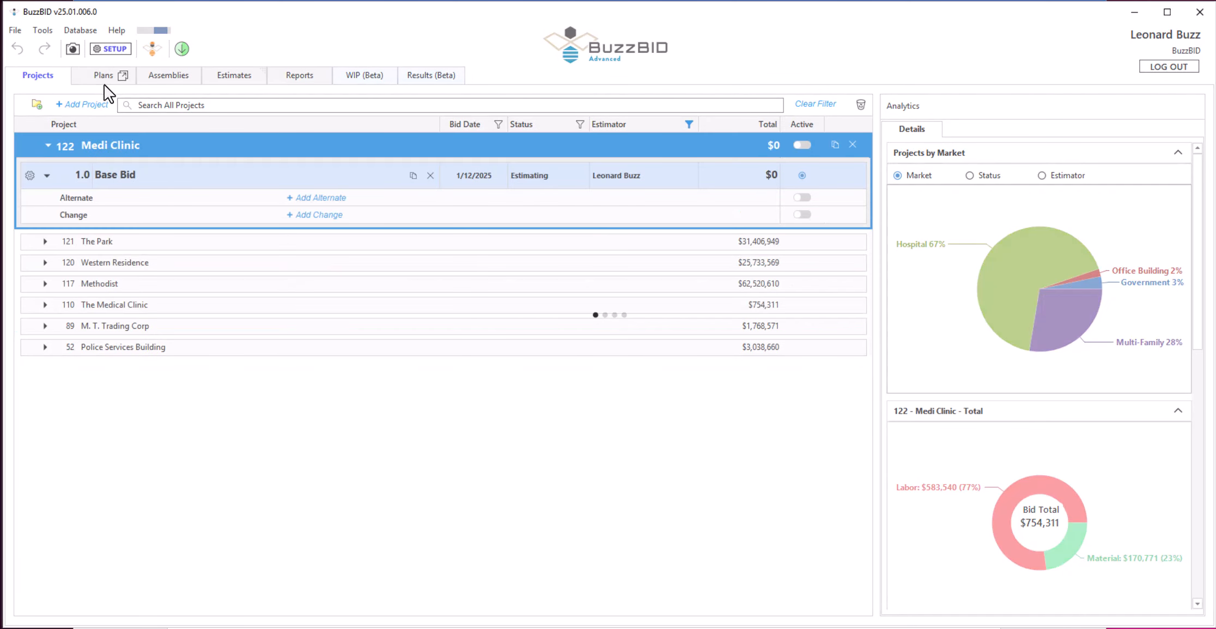
Open the project's plans, view the plan page list and check the A-3.0 detail marker on the A-1.2 second floor plan.
left_click(105, 81)
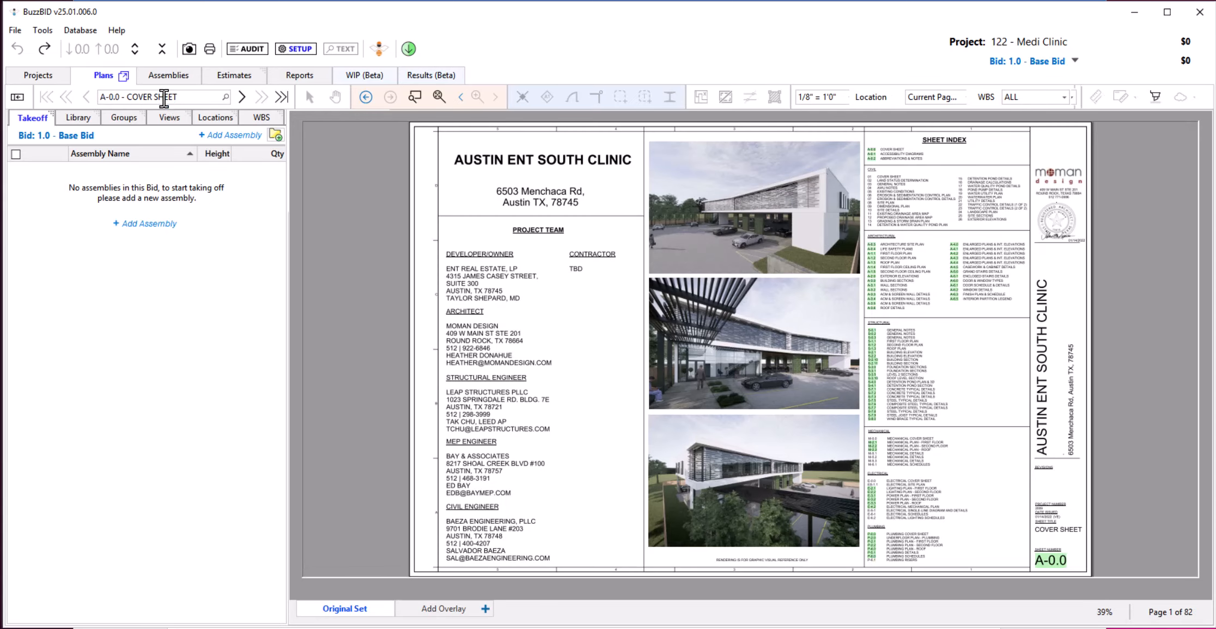
left_click(165, 98)
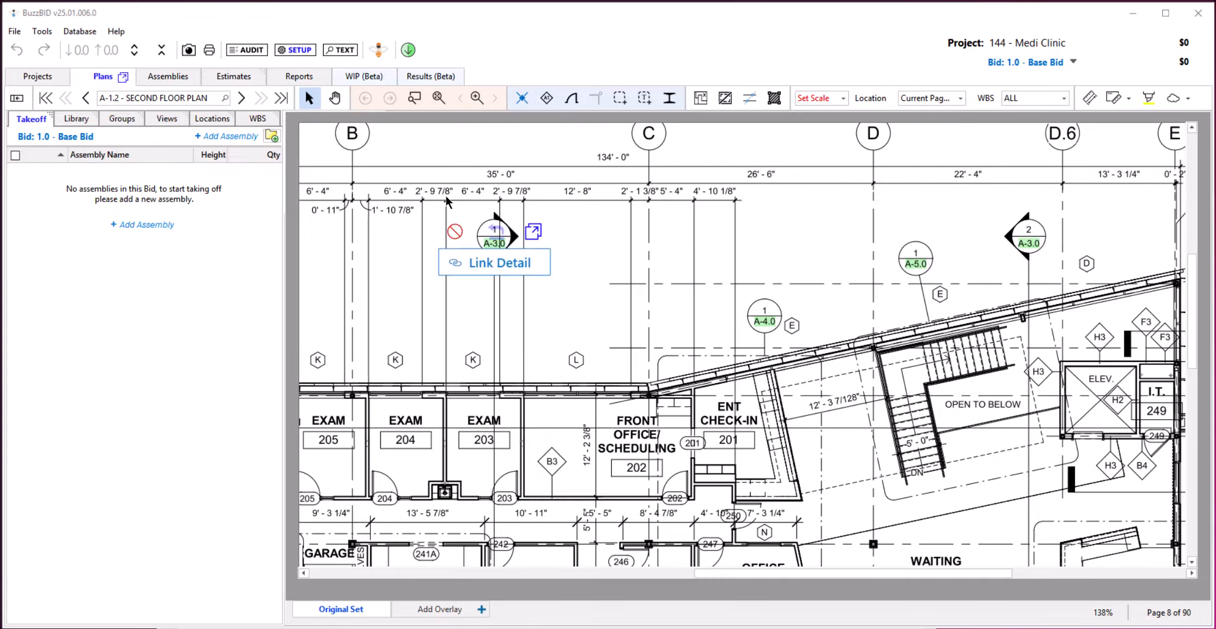
left_click(193, 97)
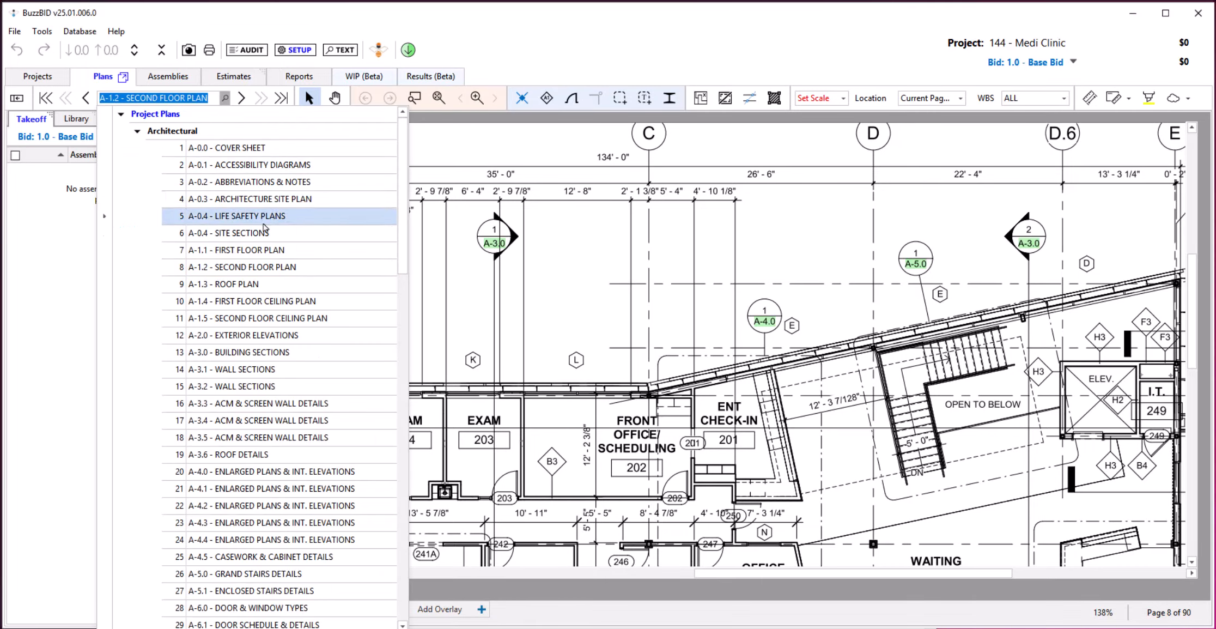
left_click(562, 302)
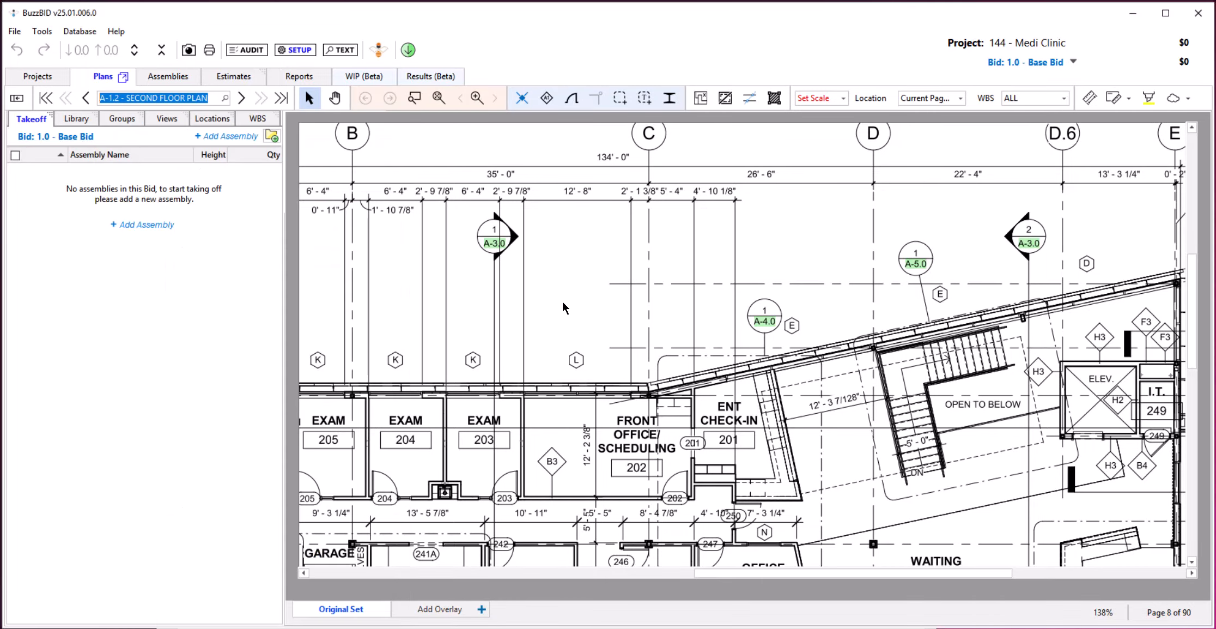
mouse_move(500, 245)
Open the Base Bid's setup and load the Med Clinic PDF into the rename workflow for its original plan set.
left_click(295, 50)
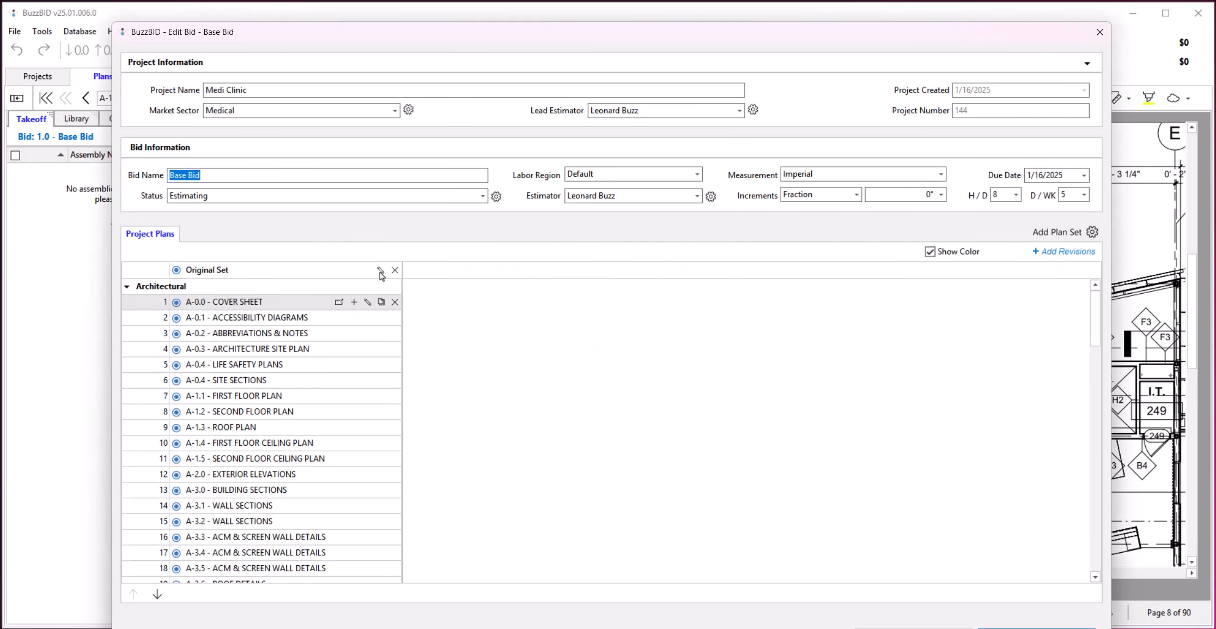
left_click(380, 271)
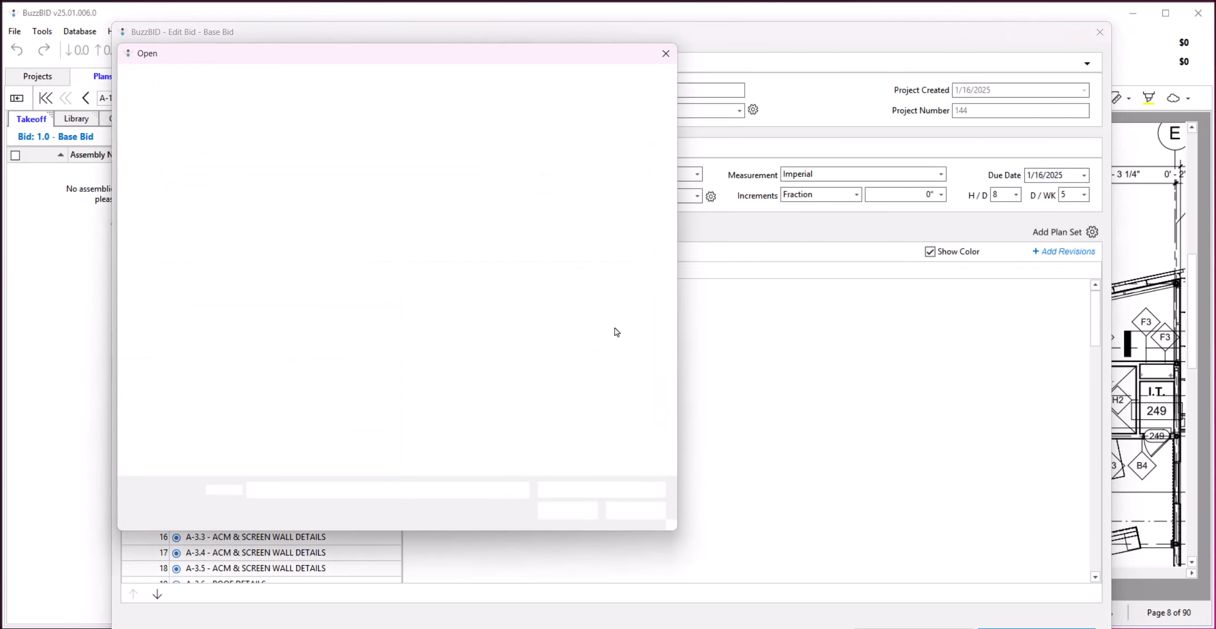
left_click(272, 152)
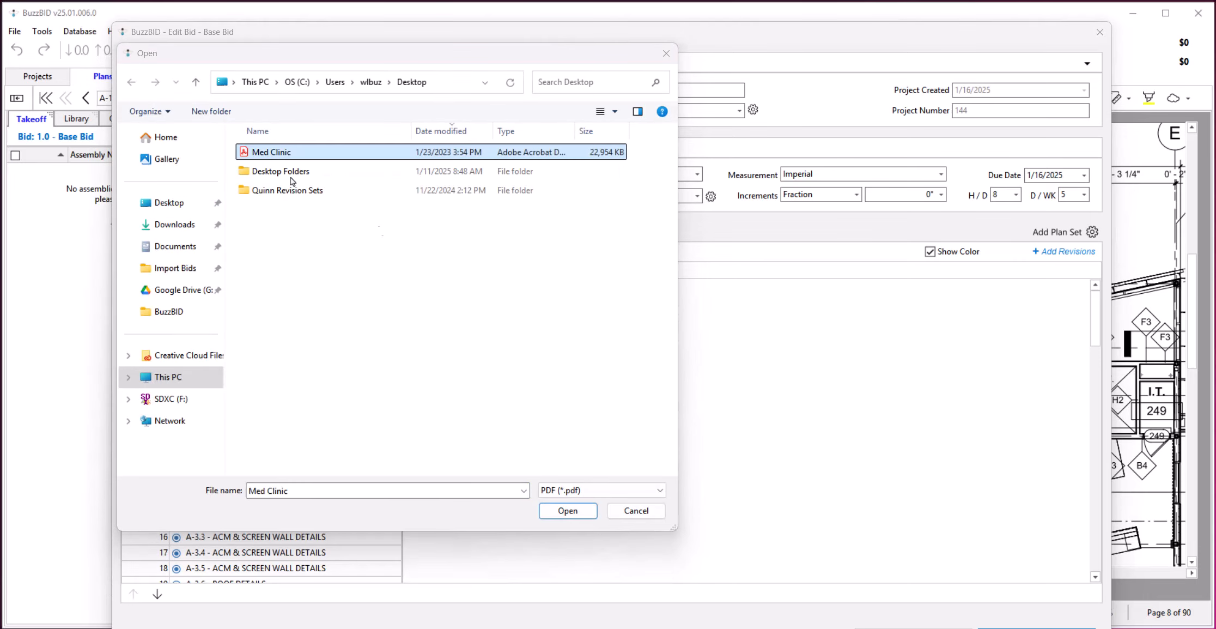
left_click(567, 510)
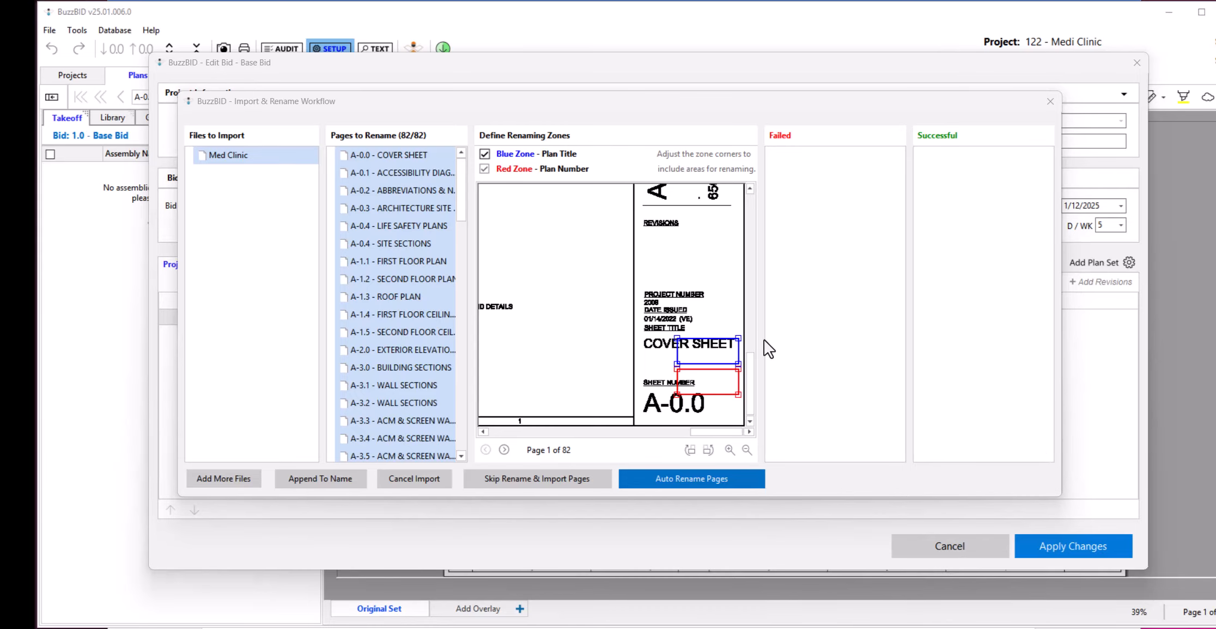
Fit the plan number zone around A-0.0 and the plan title zone around COVER SHEET on the first page.
left_click_drag(733, 390, 735, 415)
left_click_drag(720, 346, 740, 374)
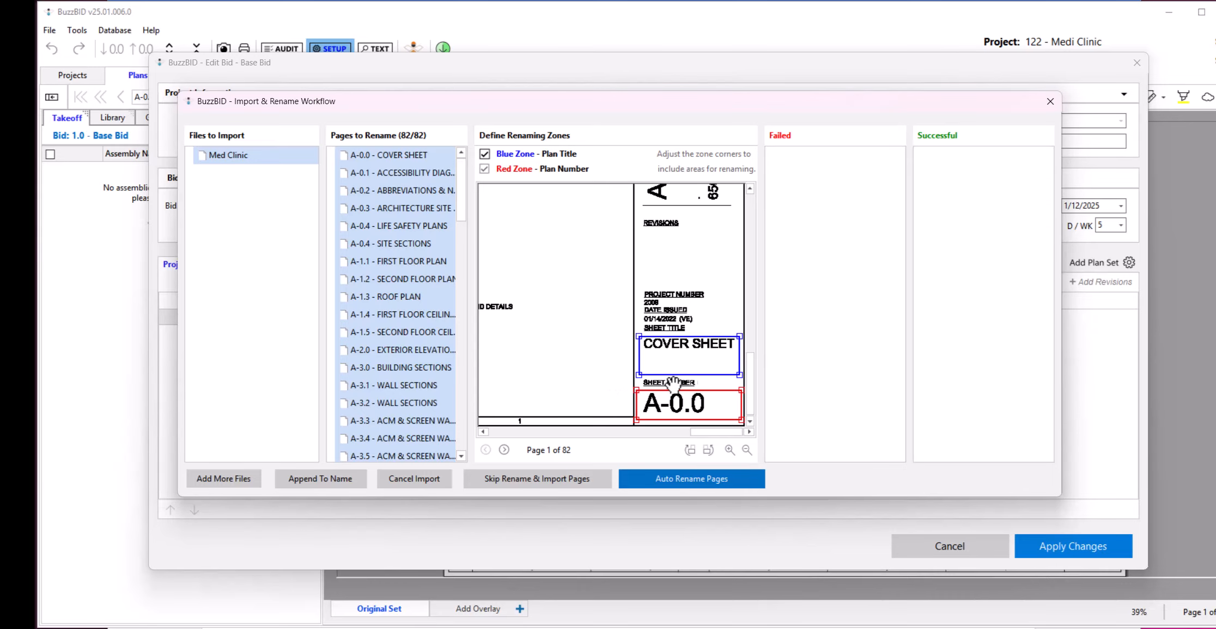
scroll(706, 385, "up", 1)
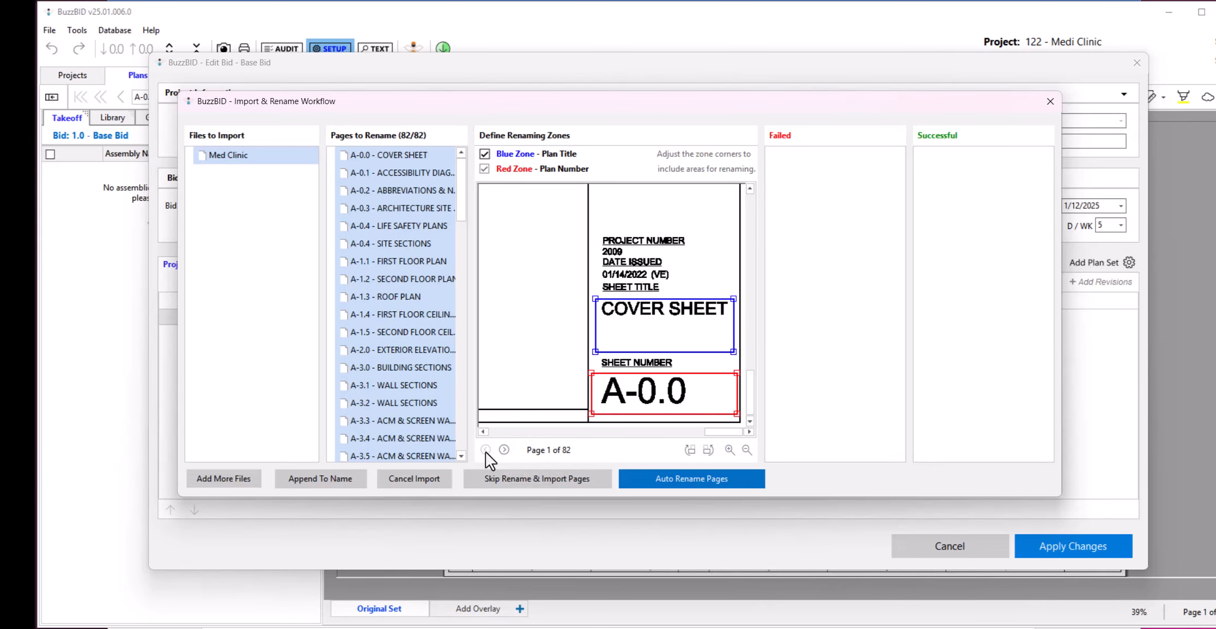
Check the renaming zones on the following pages, and automatically rename and import all 82 Med Clinic pages.
left_click(504, 449)
left_click(504, 449)
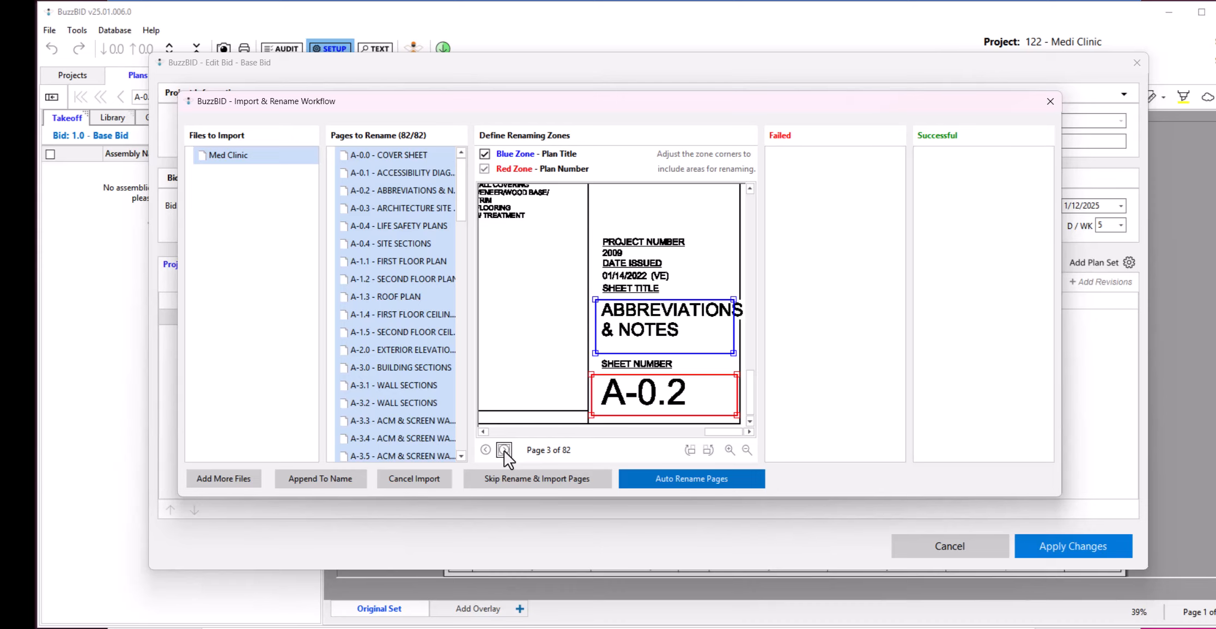
left_click(503, 449)
left_click(503, 449)
left_click(504, 449)
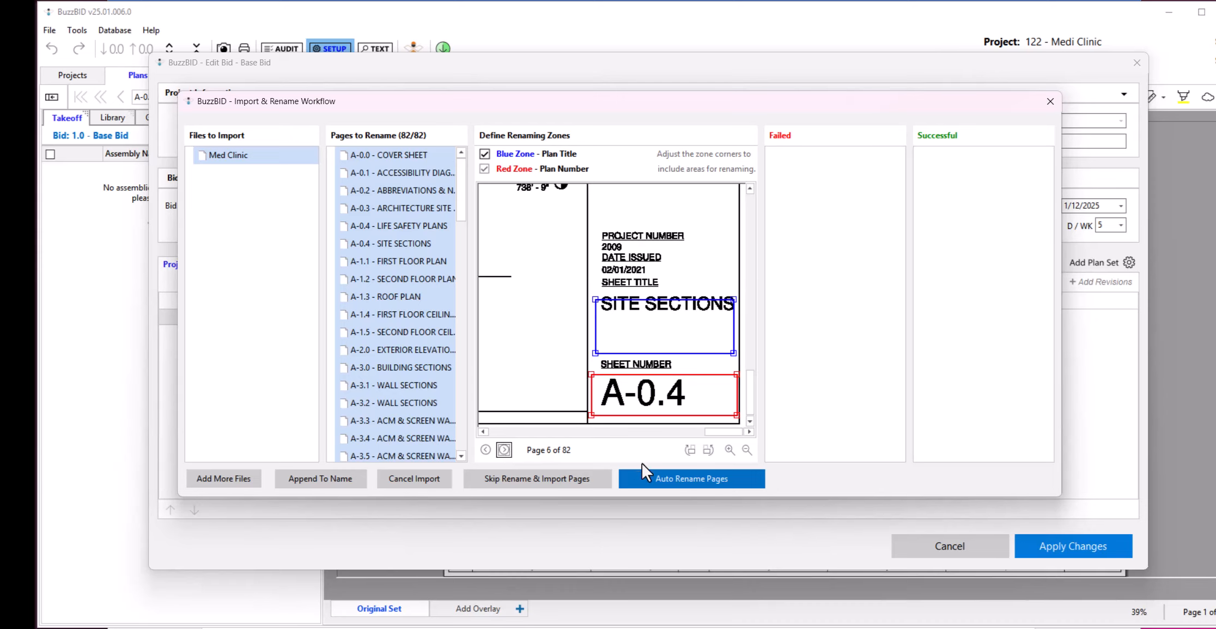
left_click(688, 479)
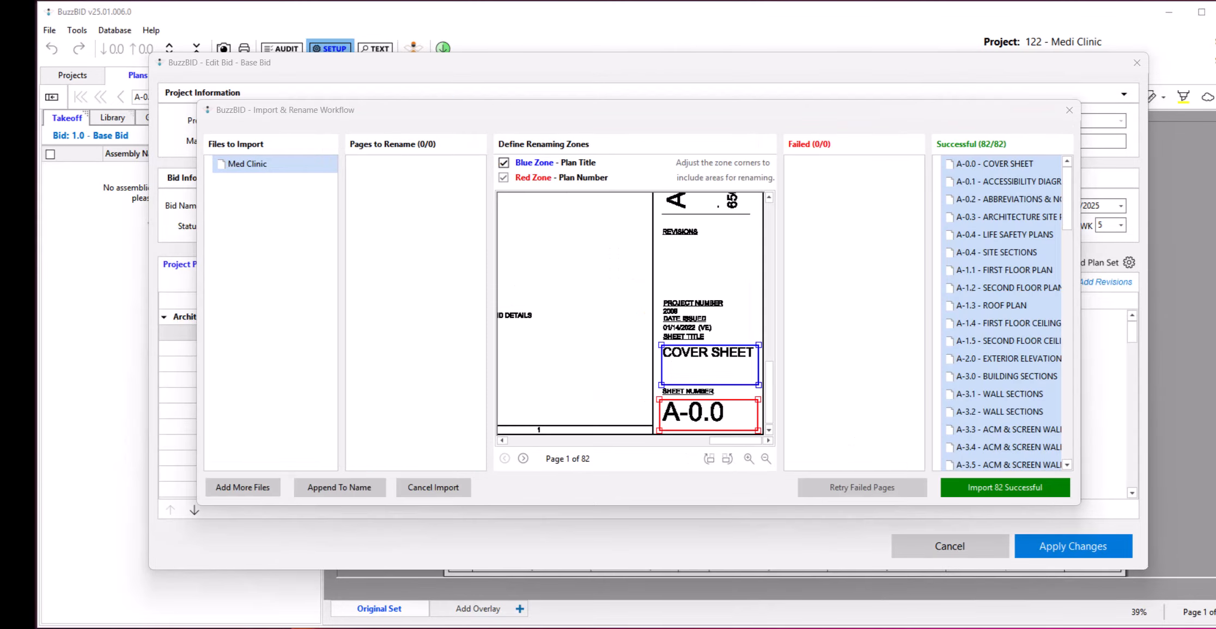
left_click(1005, 487)
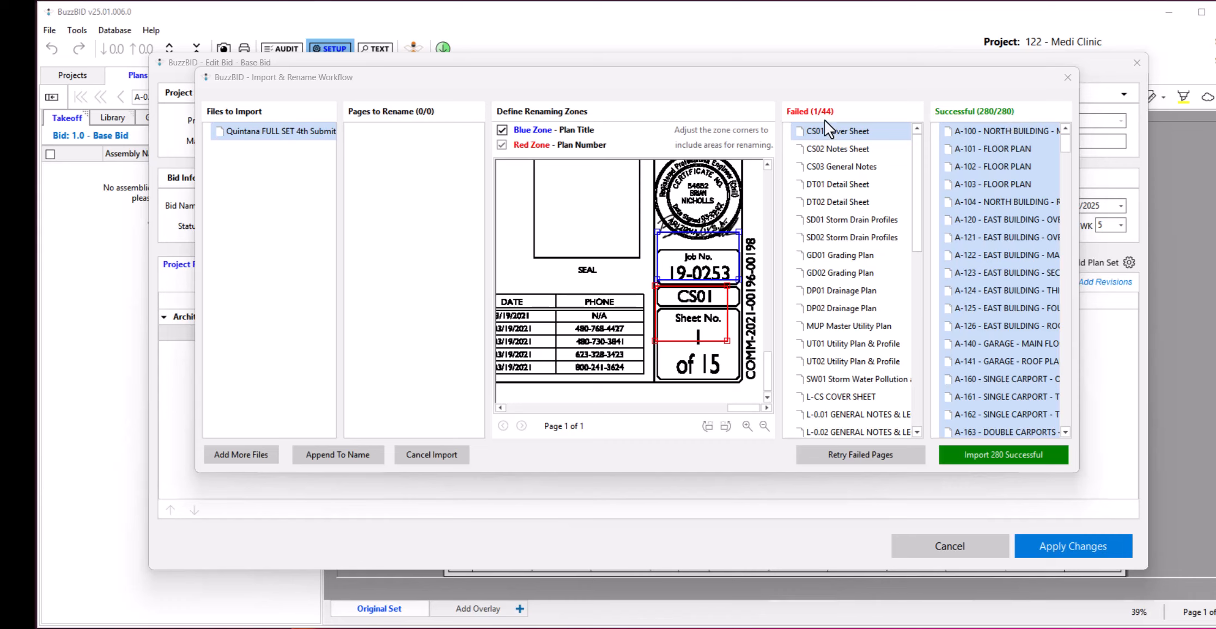
Rename the failed Quintana pages with the title zone on CS01 and the number zone on the sheet number, and import all 324 pages.
left_click_drag(708, 303, 712, 343)
left_click_drag(730, 381, 733, 377)
left_click_drag(714, 264, 734, 282)
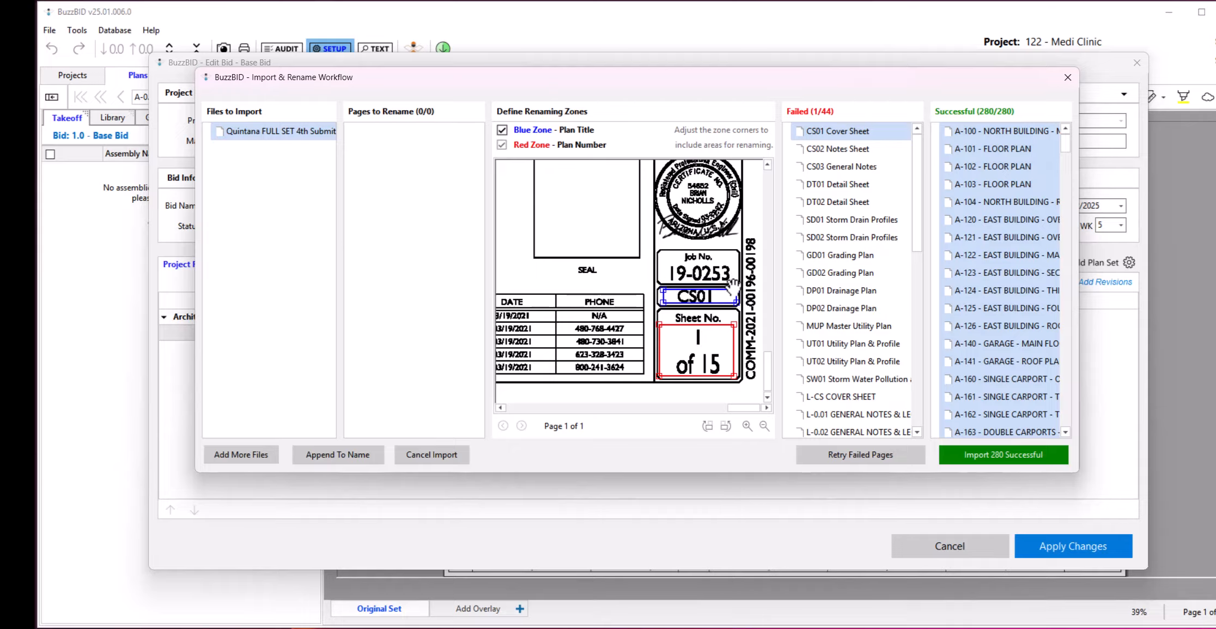
left_click(871, 454)
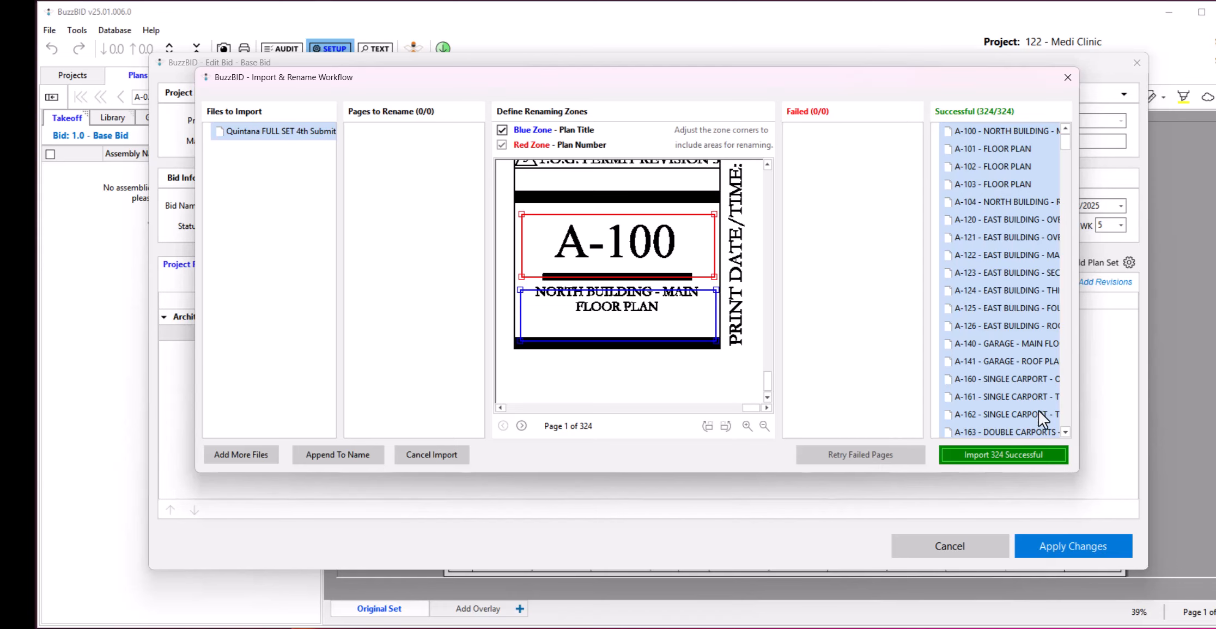
left_click(1002, 451)
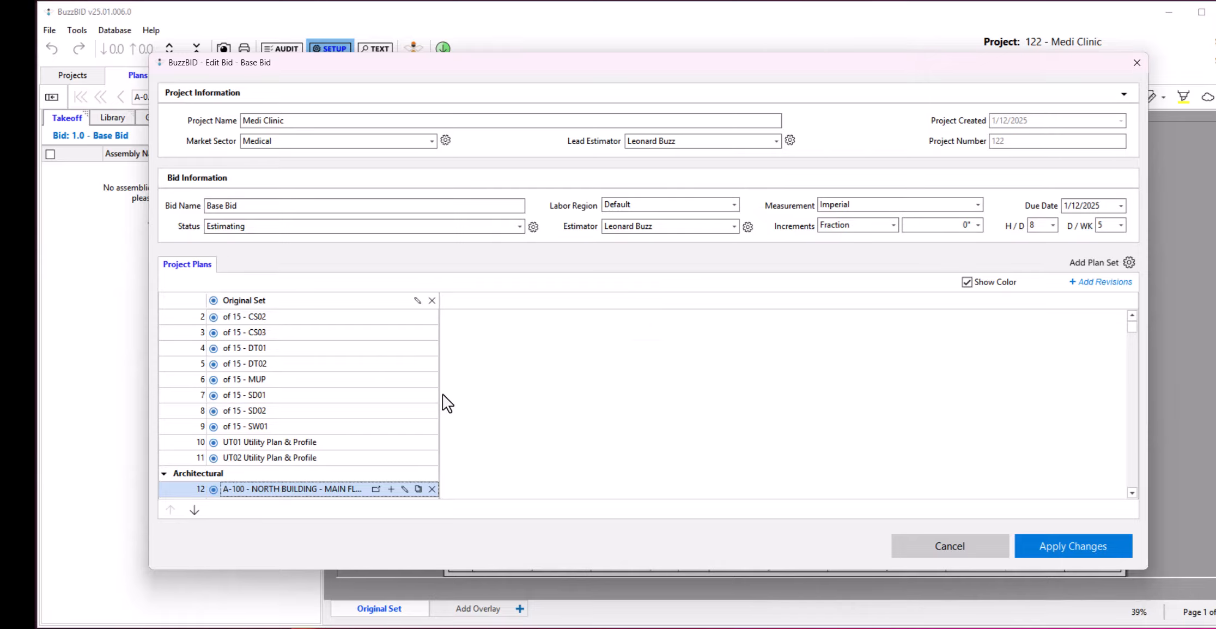
Move the ungrouped plans from CS02 through UT02 Utility Plan & Profile into the Civil plan category.
left_click(289, 321)
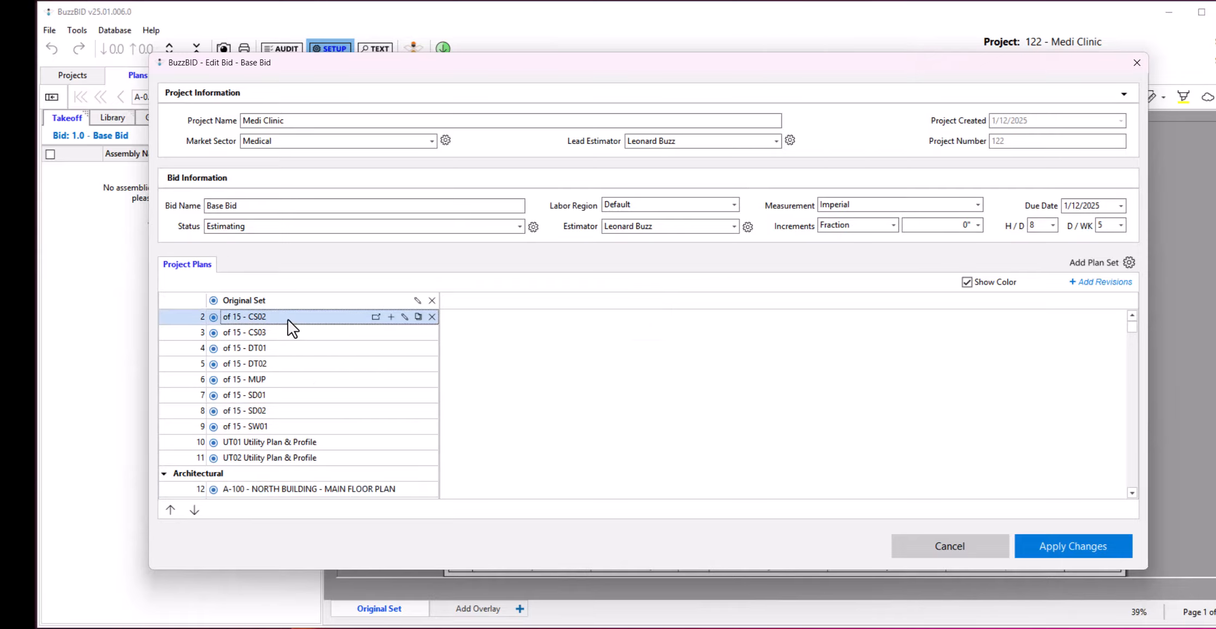
left_click(254, 459, "shift")
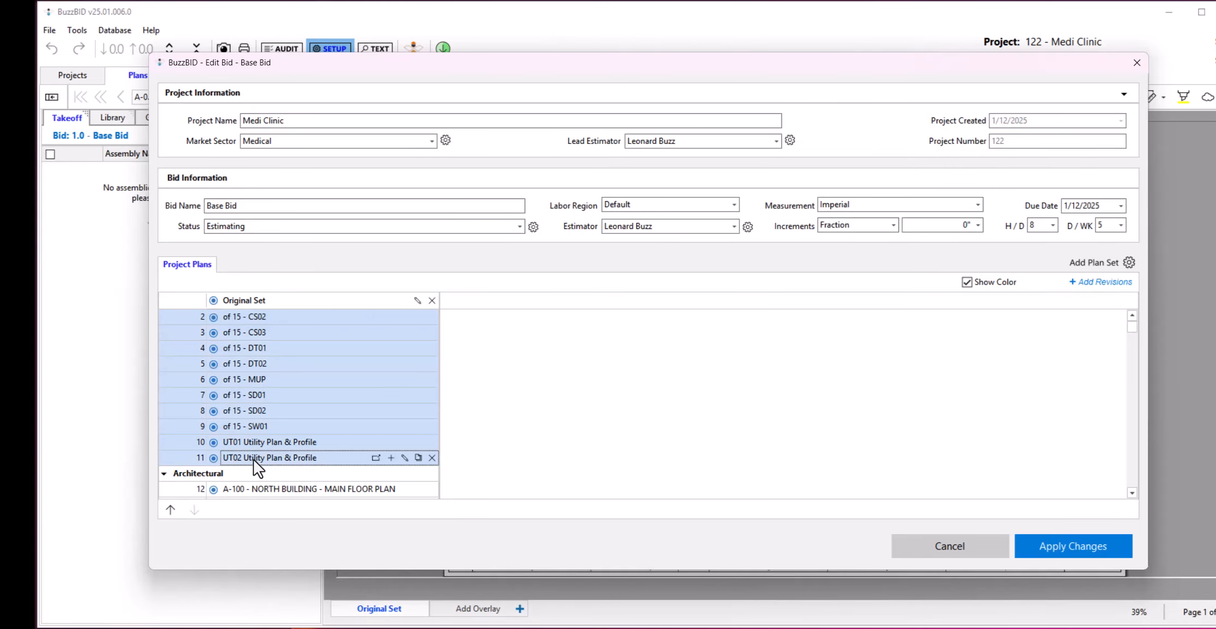
right_click(307, 385)
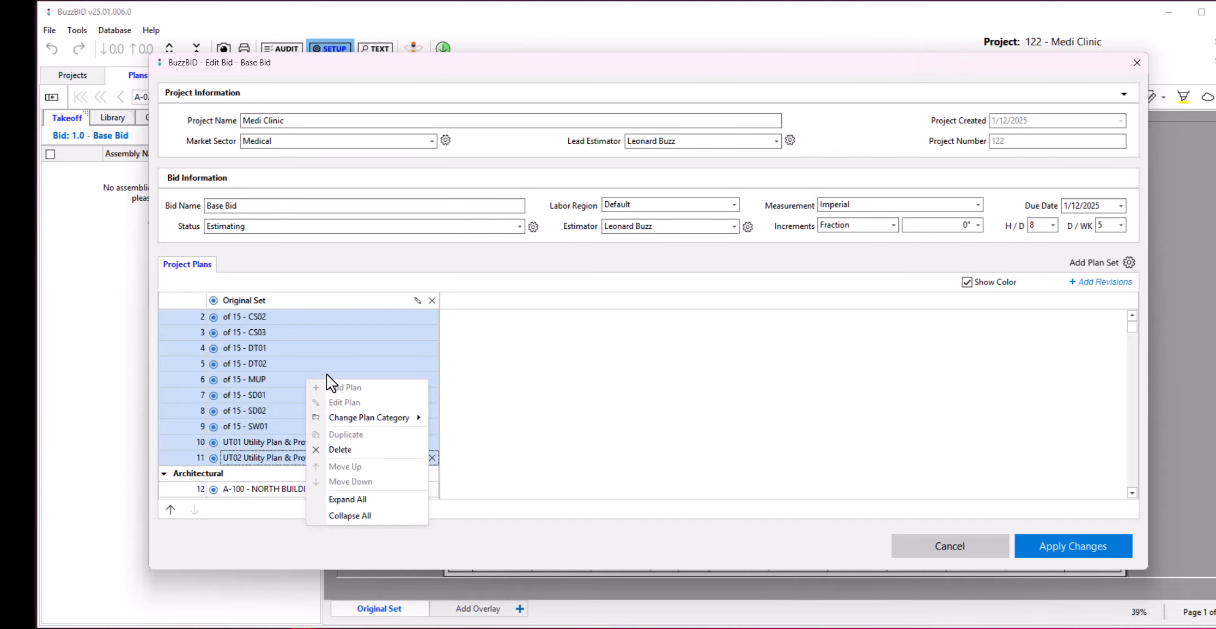
mouse_move(407, 420)
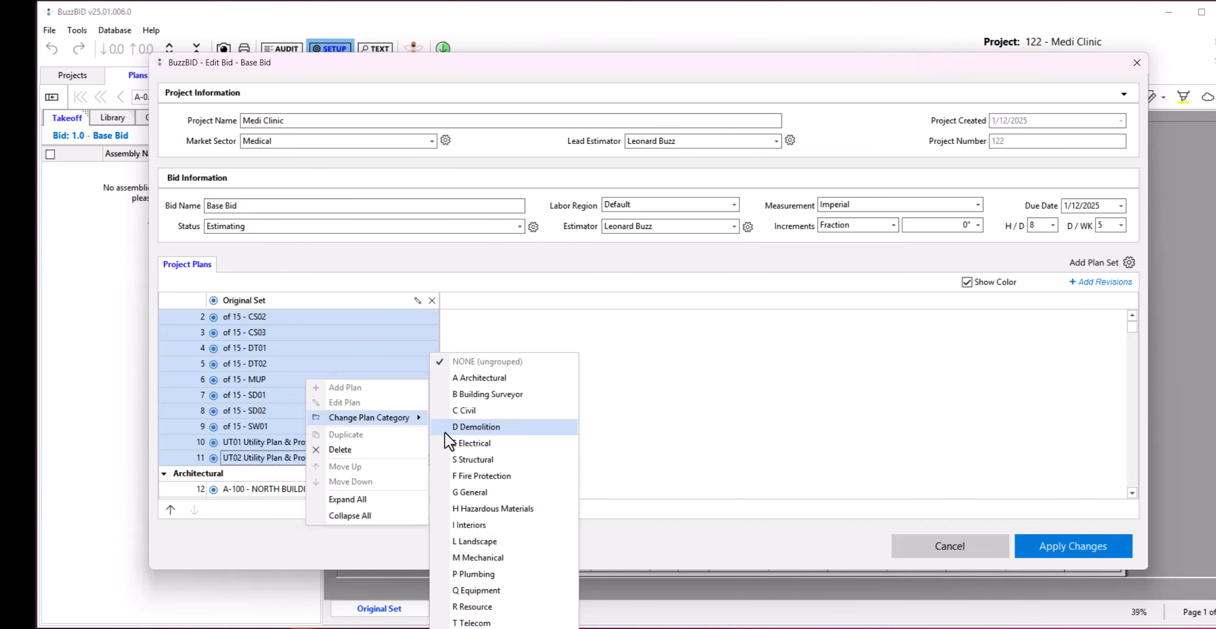
left_click(490, 410)
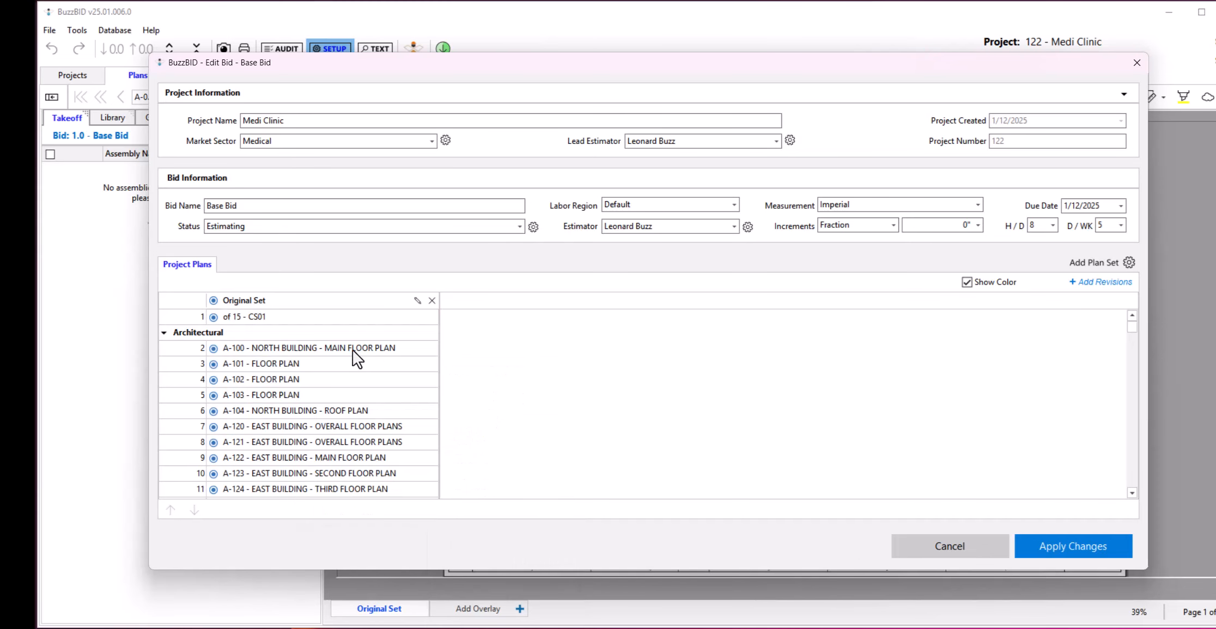
Collapse the Architectural plans, preview the CS02 page under Civil, and leave the bid setup without saving.
left_click(164, 331)
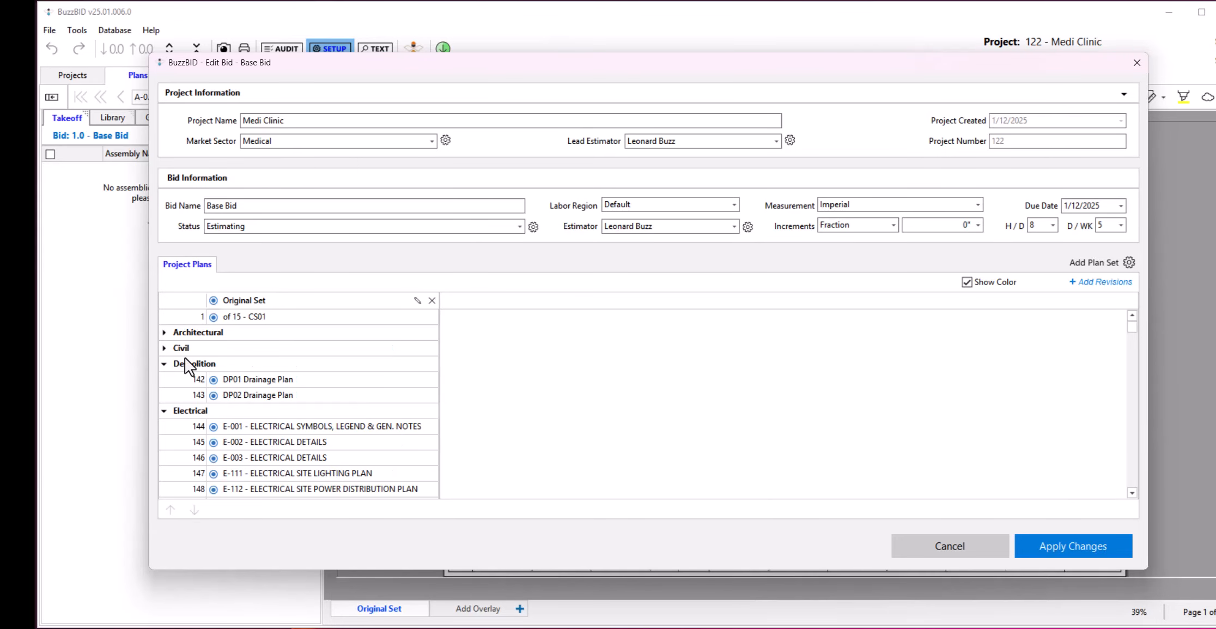
left_click(164, 347)
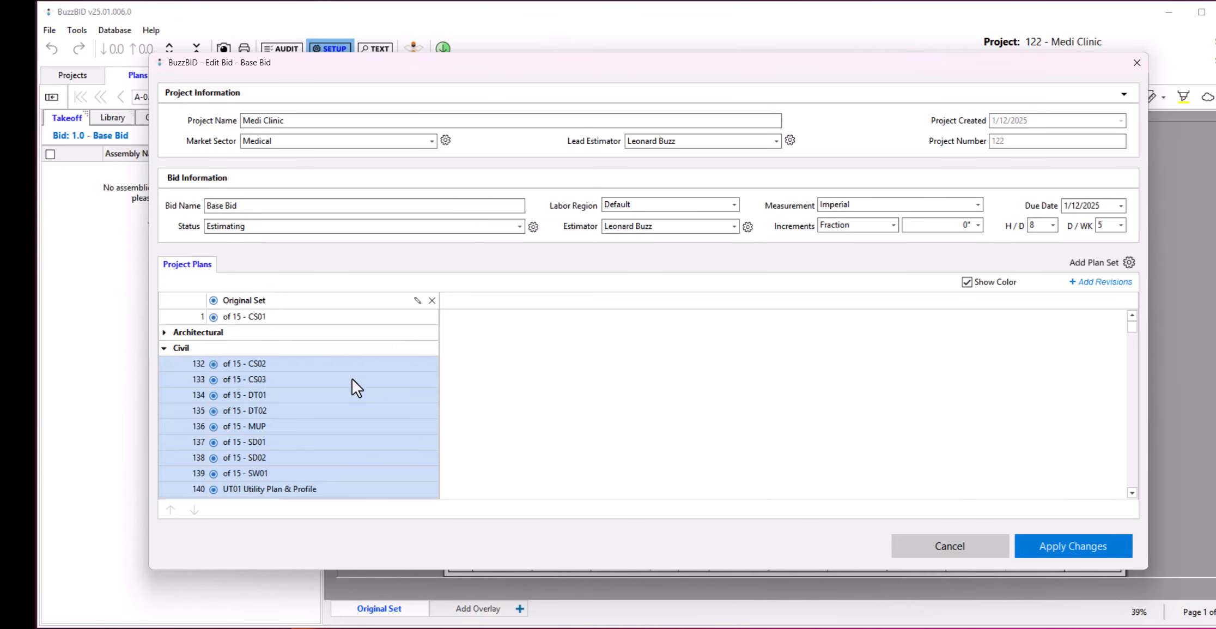
left_click(274, 364)
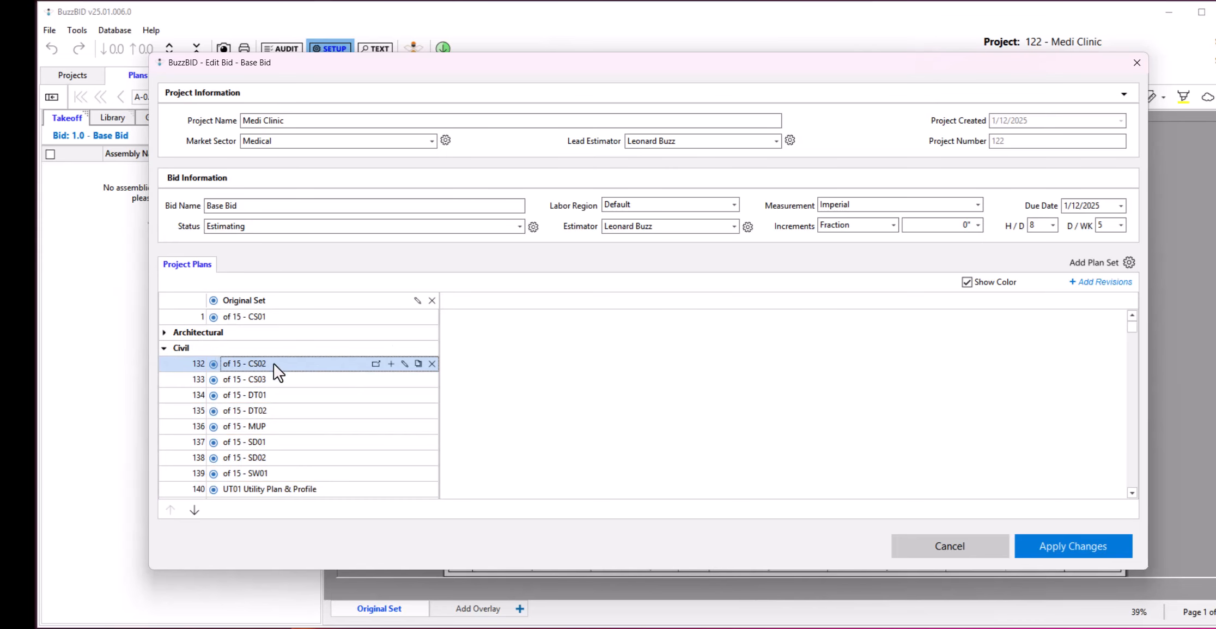
left_click(375, 363)
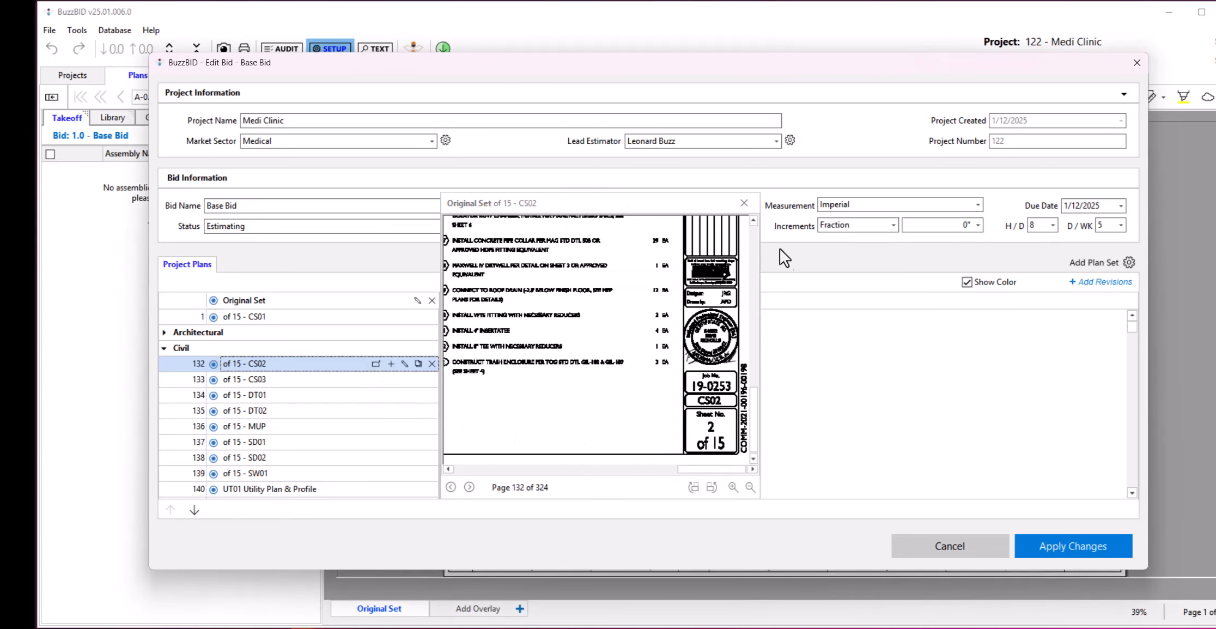
left_click(744, 203)
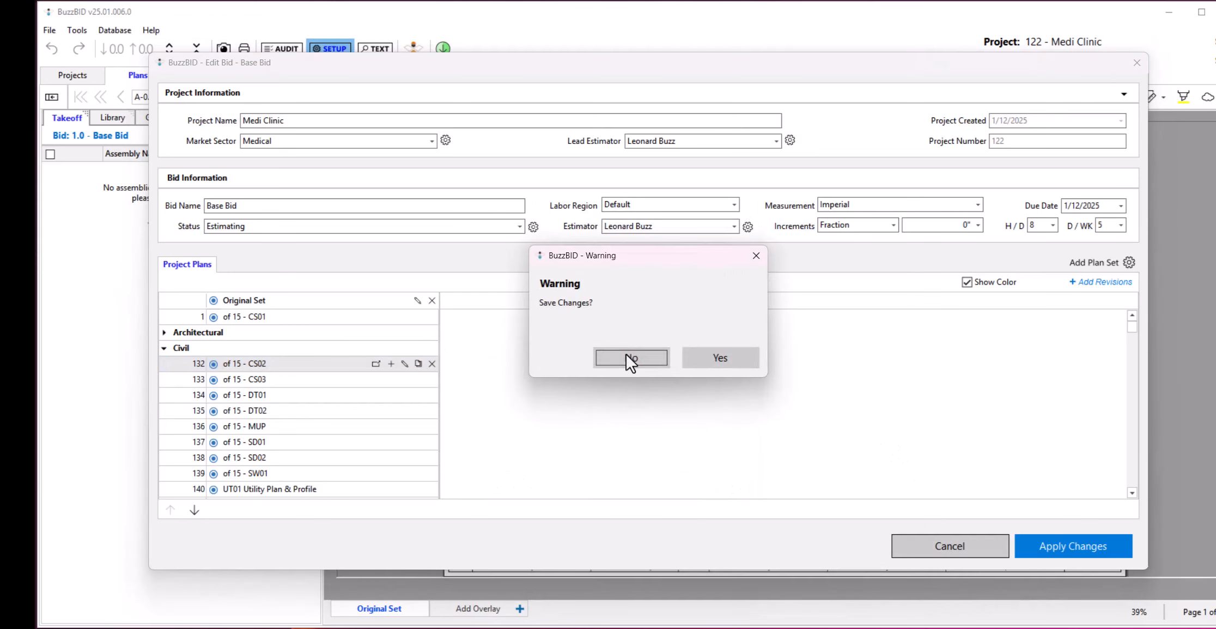
left_click(626, 355)
Review the plan category filters in the program settings and close them without changes.
left_click(74, 30)
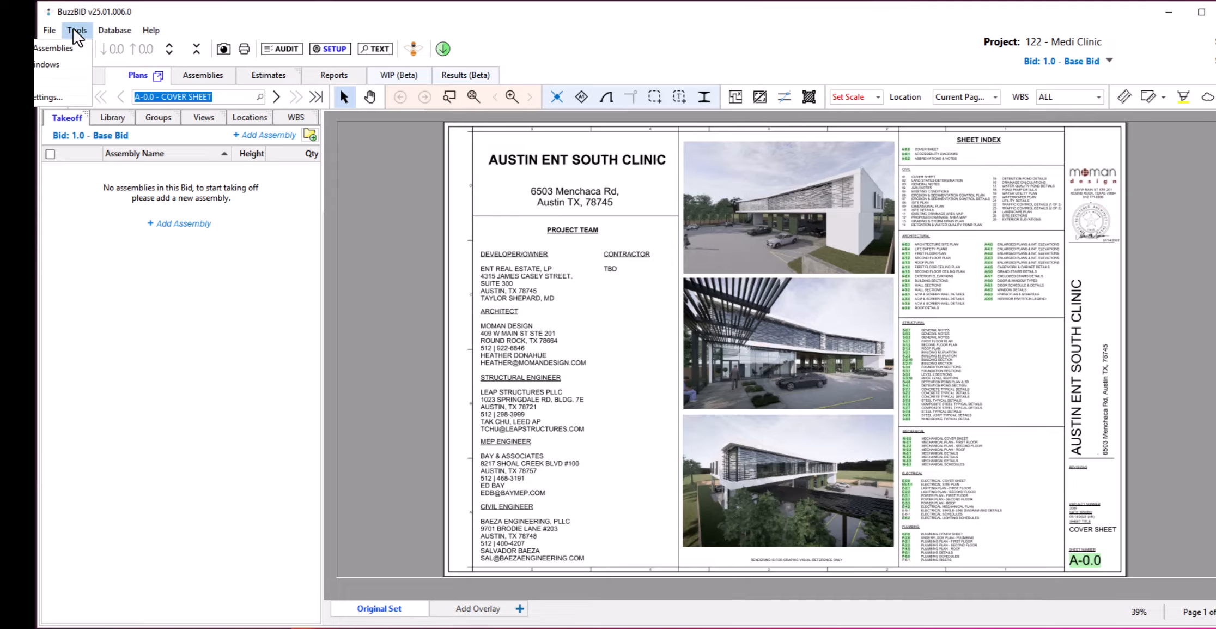
left_click(64, 96)
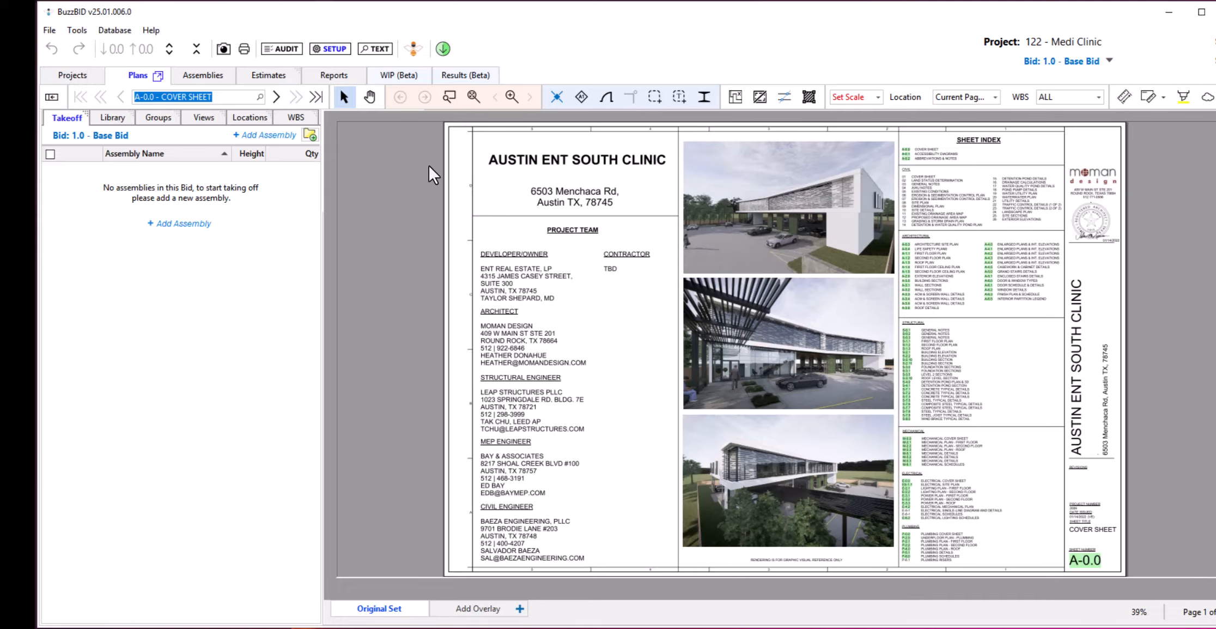
left_click(962, 172)
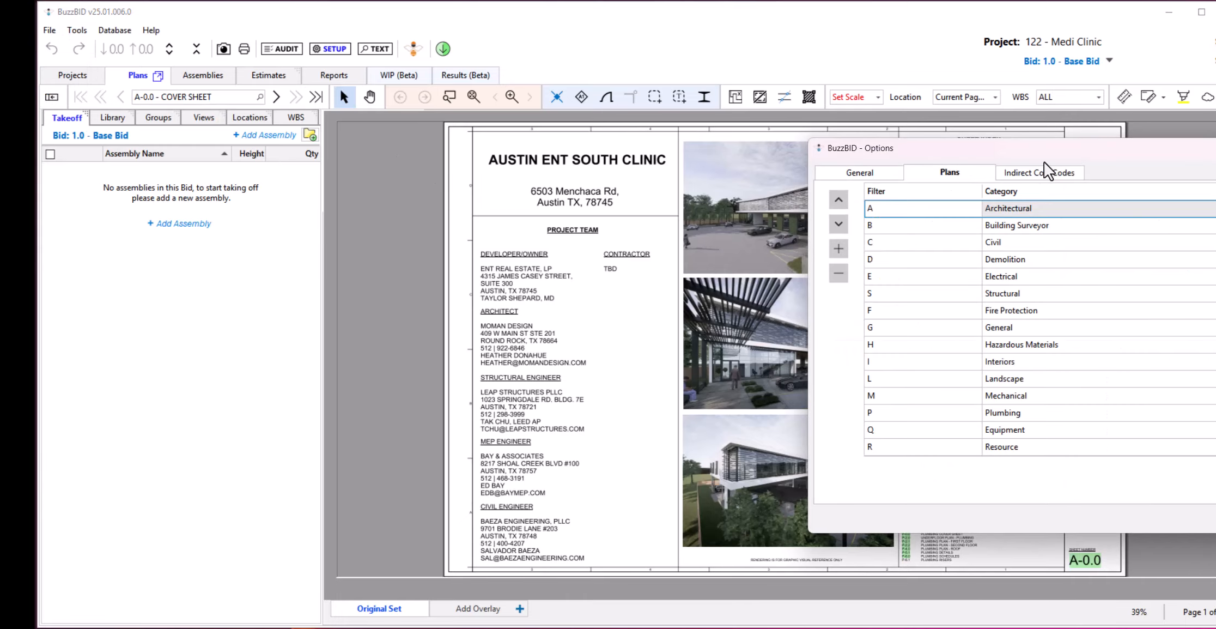
left_click_drag(1099, 144, 657, 135)
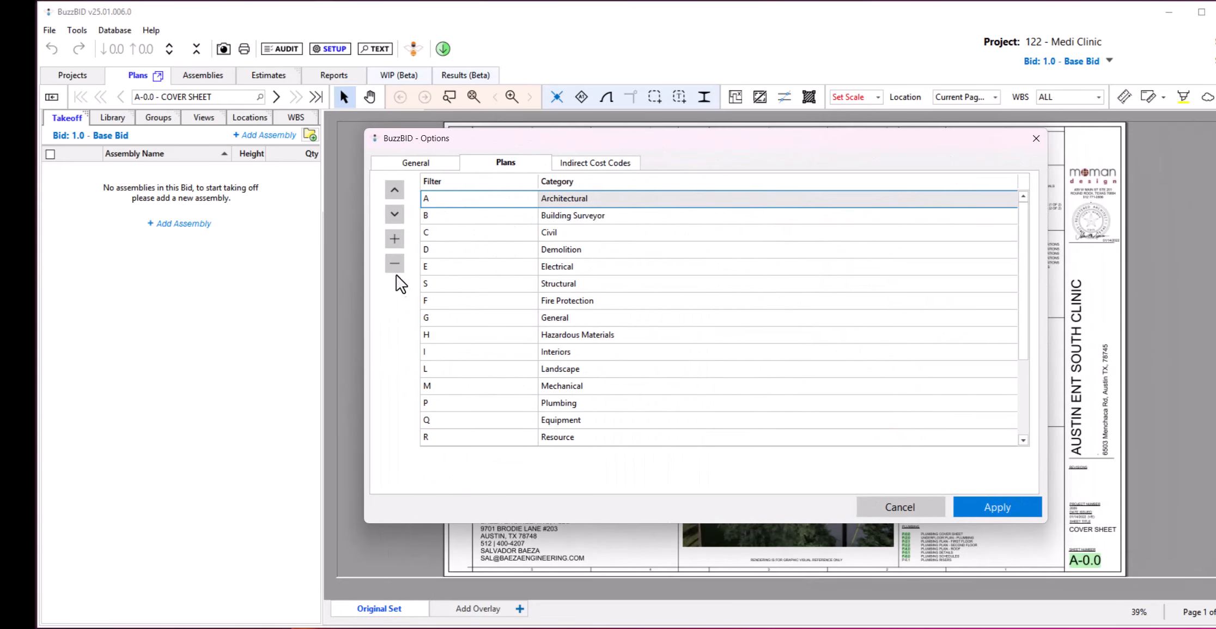
left_click(886, 510)
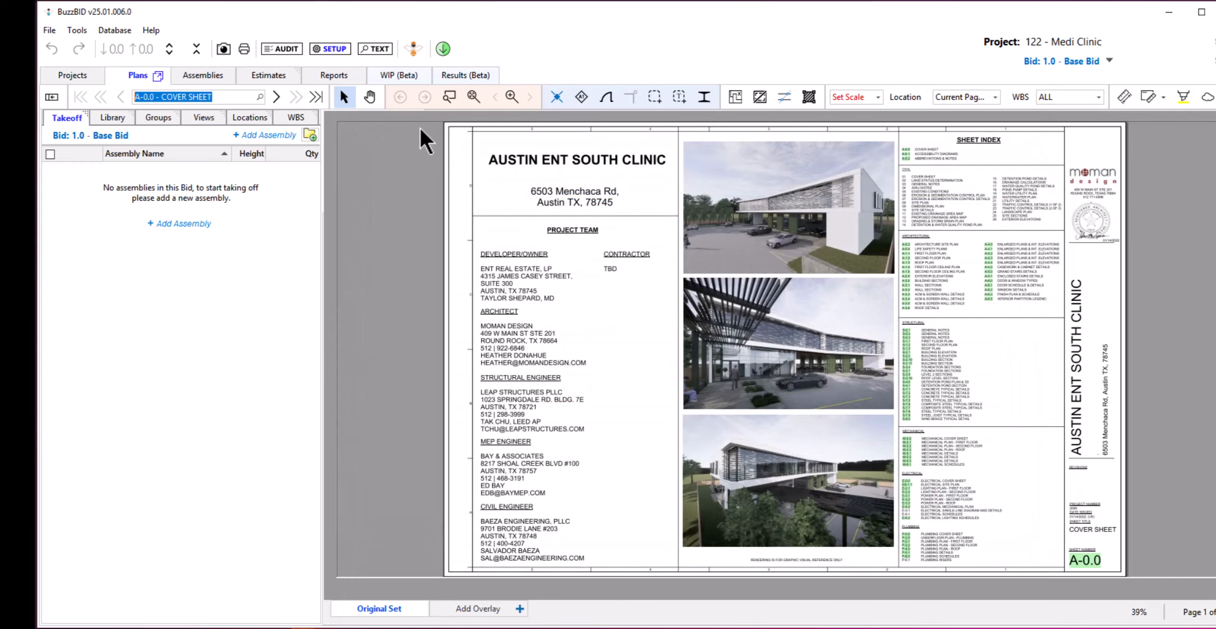
Return to the project list and view the North Building and South Building plan sets in The Park's Base Bid setup.
left_click(67, 76)
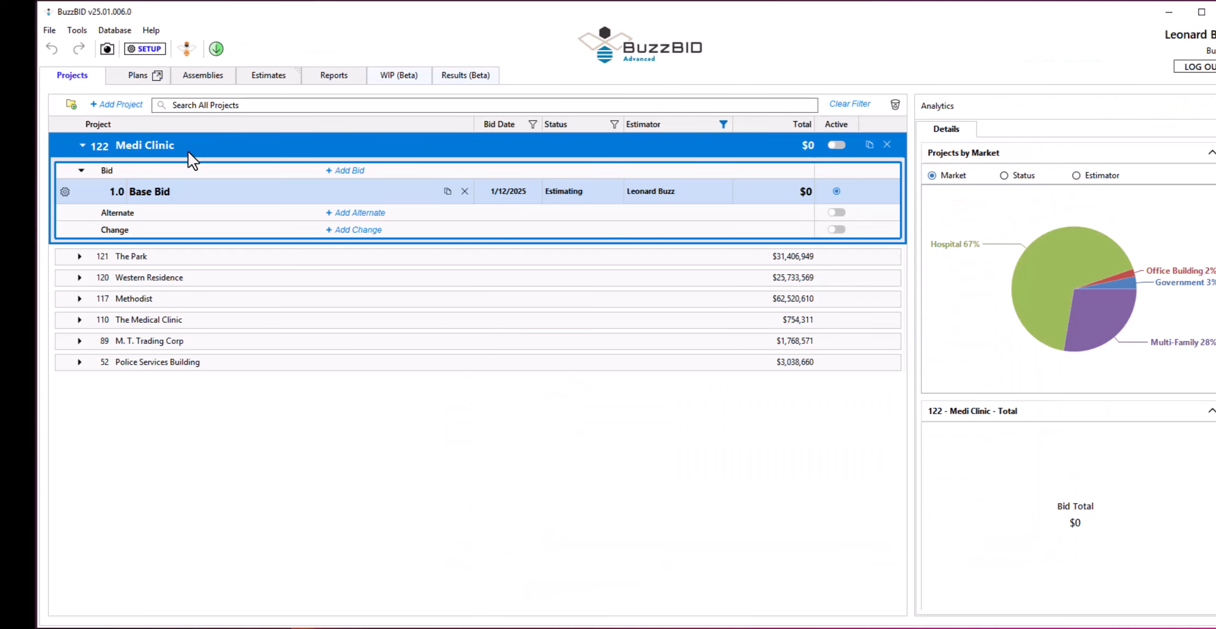
left_click(166, 253)
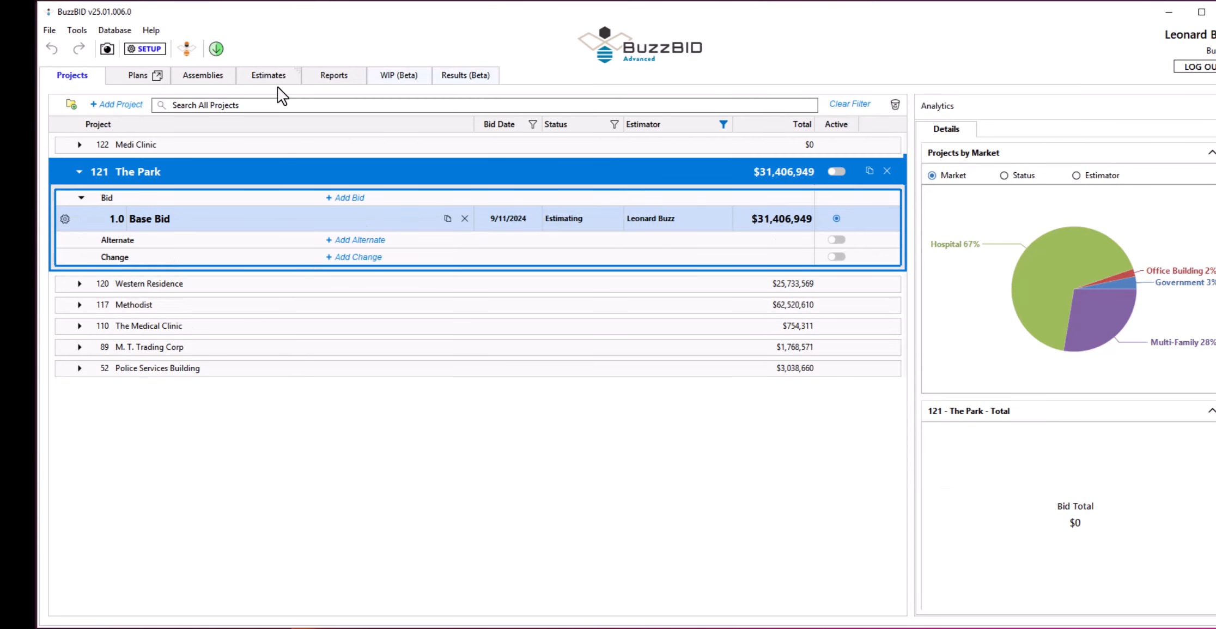
left_click(125, 145)
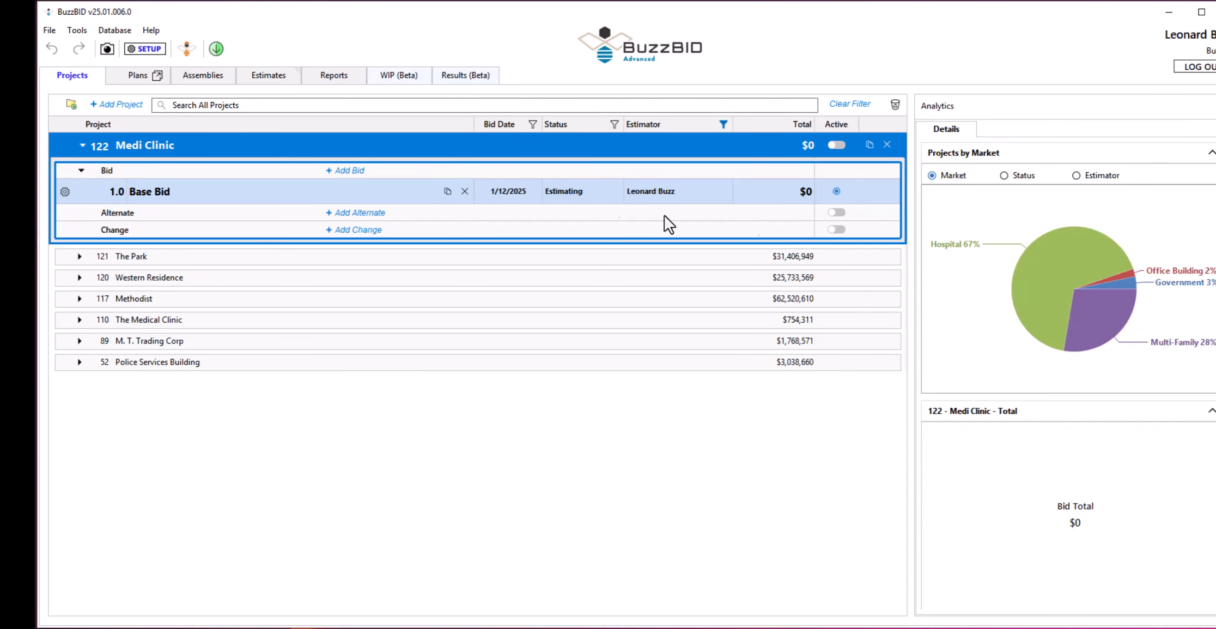
left_click(192, 261)
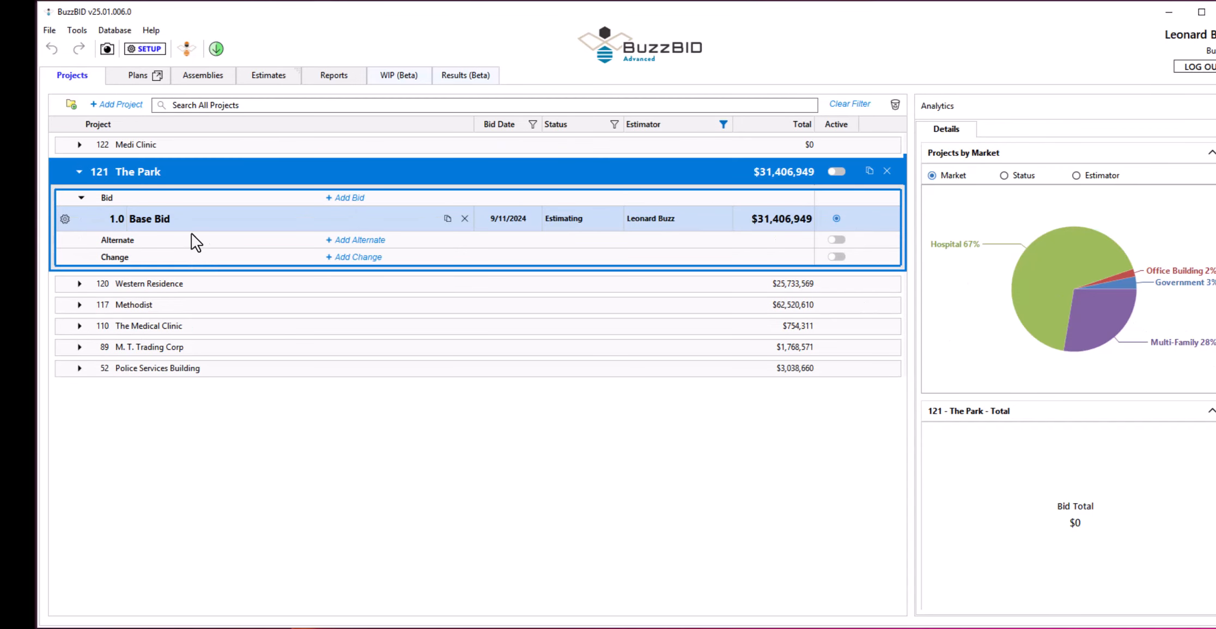
left_click(65, 219)
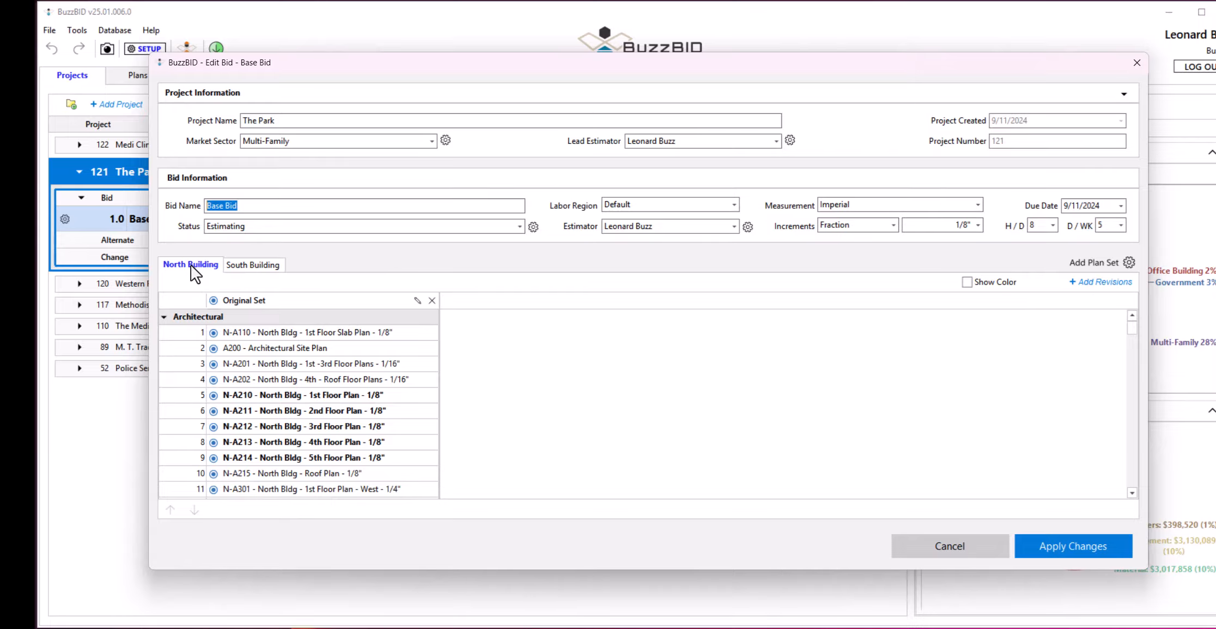
left_click(254, 264)
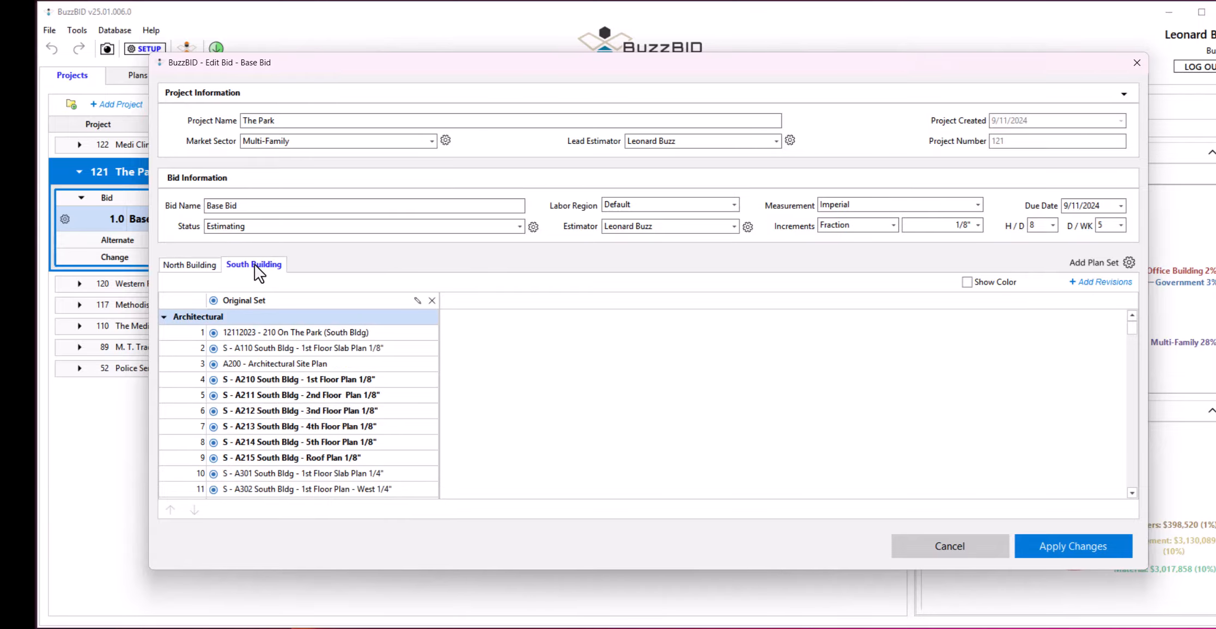
left_click(187, 265)
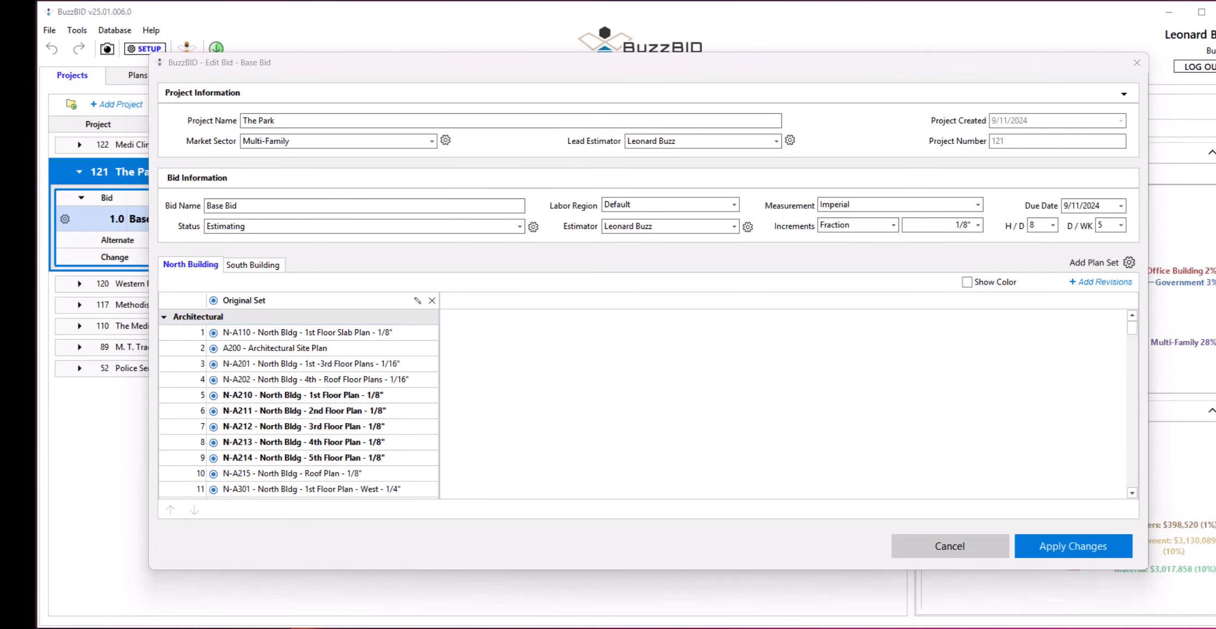
Open the plan set list for The Park, select South Building, and apply the list.
left_click(1126, 262)
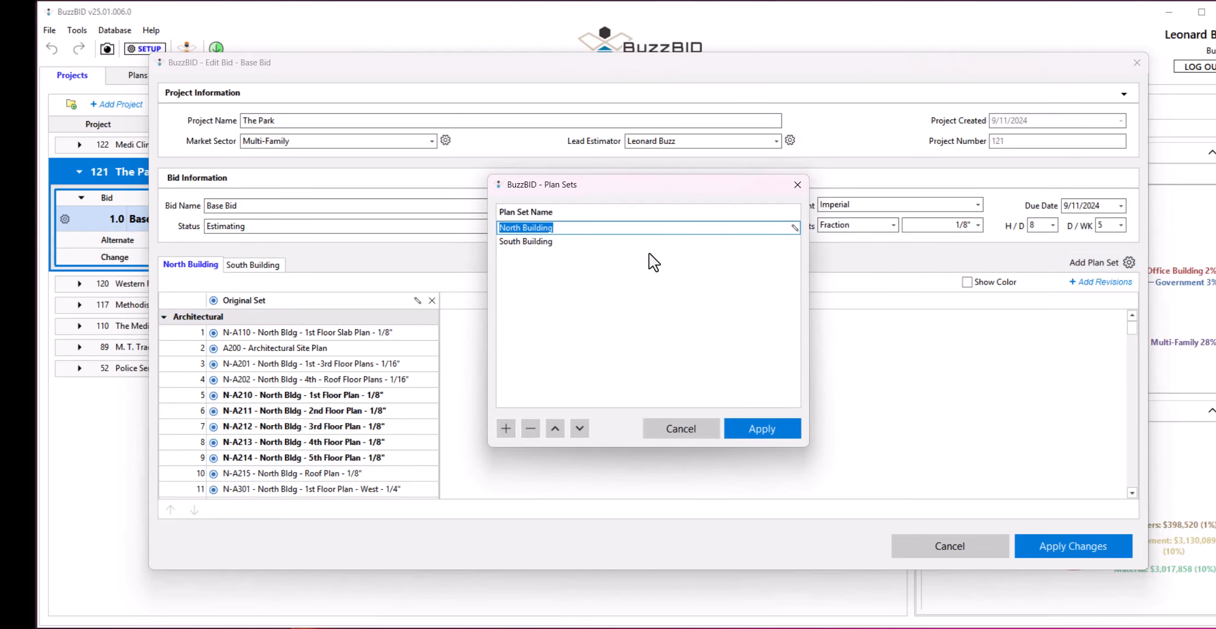
left_click(562, 243)
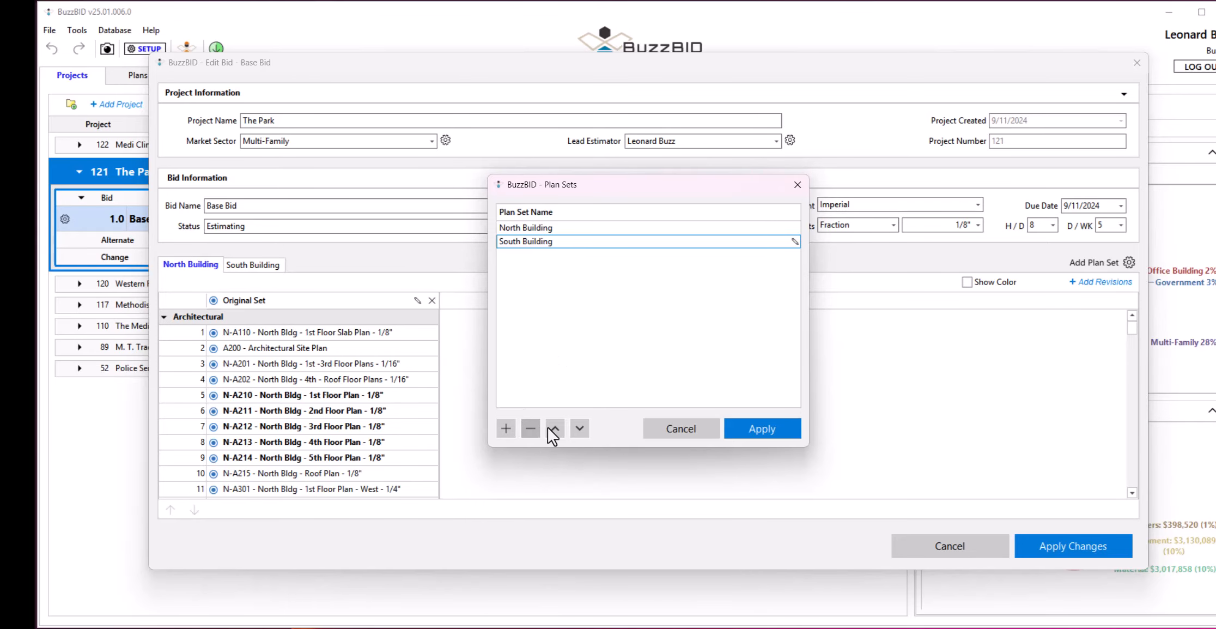
left_click(759, 430)
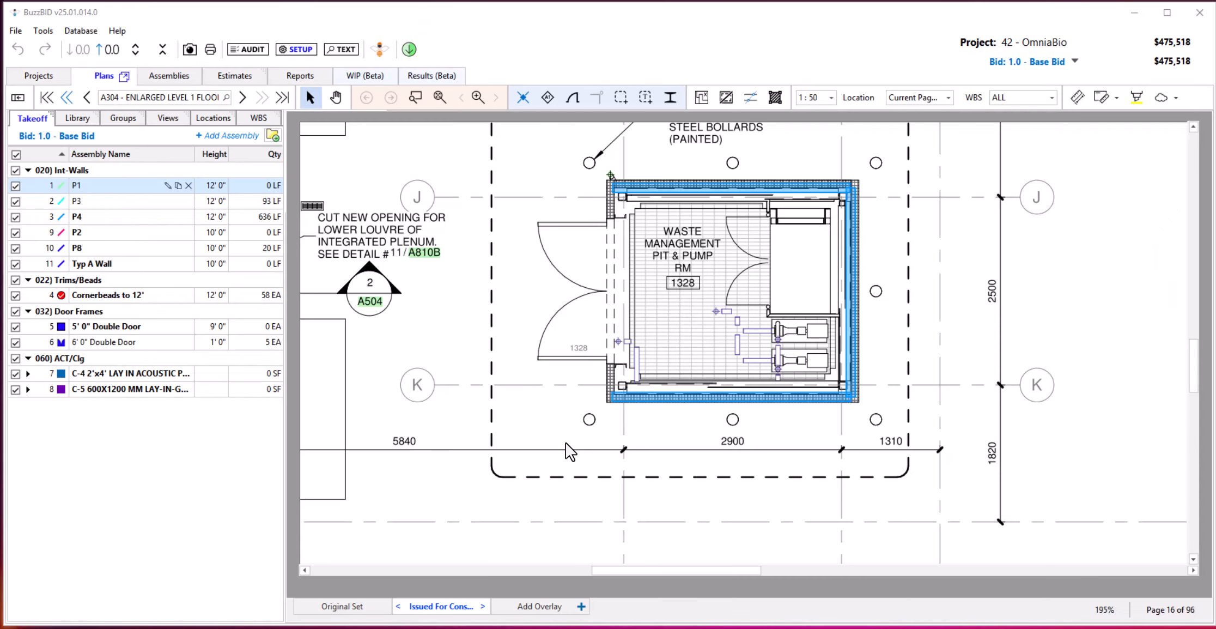
Review the revision columns in the OmniaBio Base Bid setup, apply it, and switch the plan view to the Original Set.
left_click(299, 49)
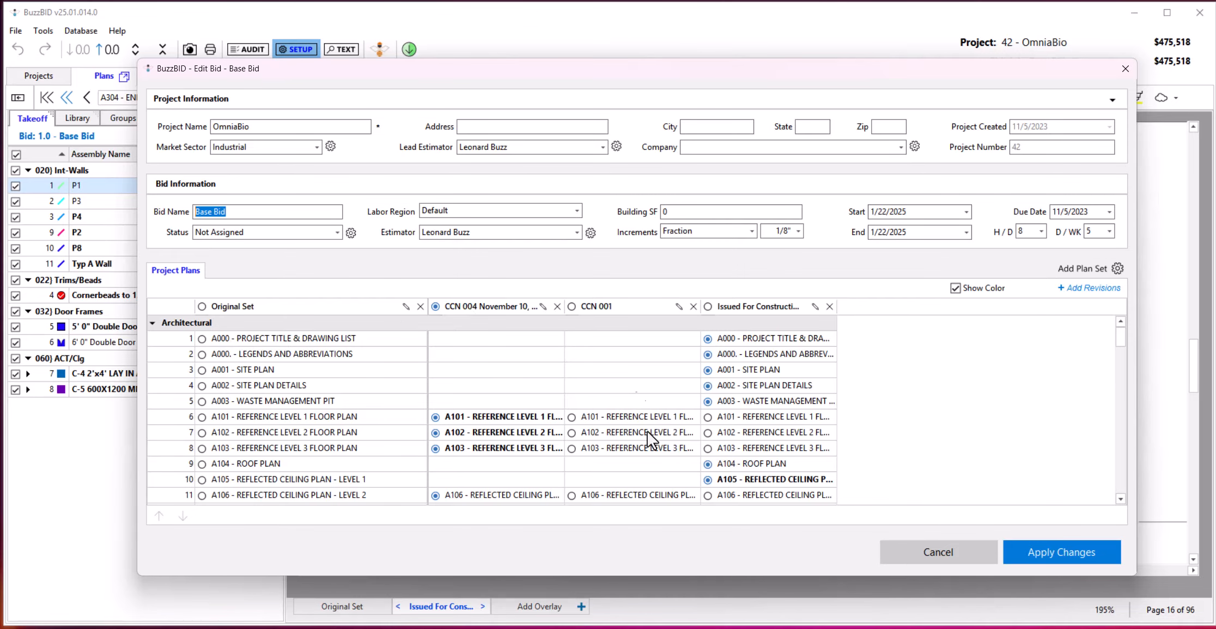
left_click(1036, 546)
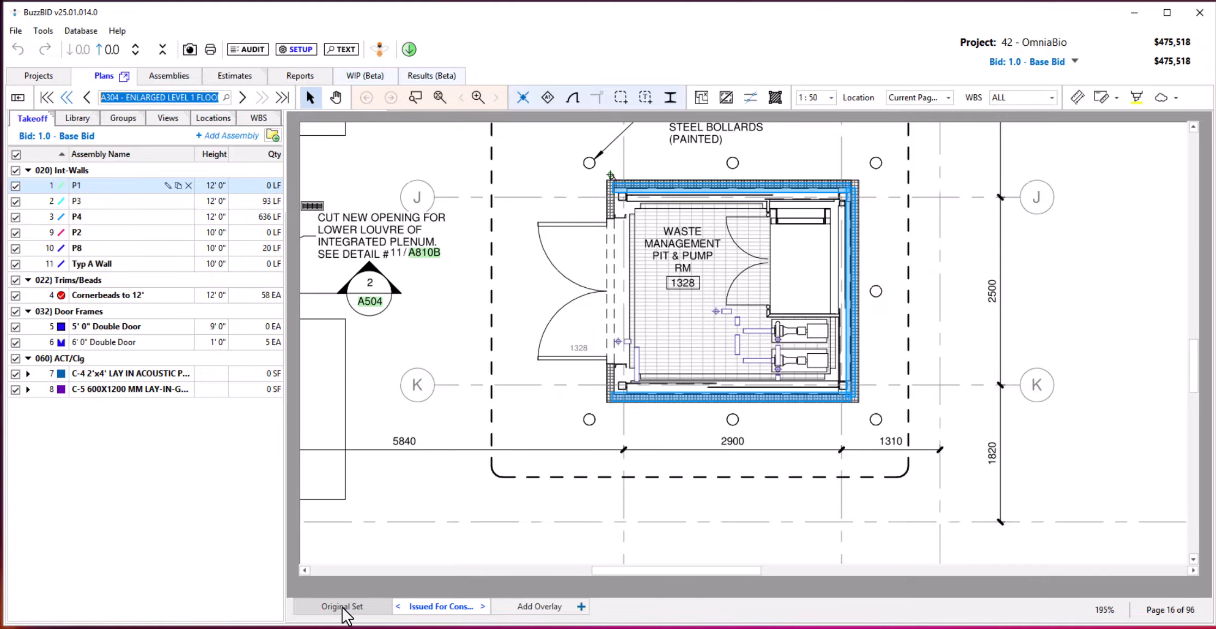
left_click(343, 614)
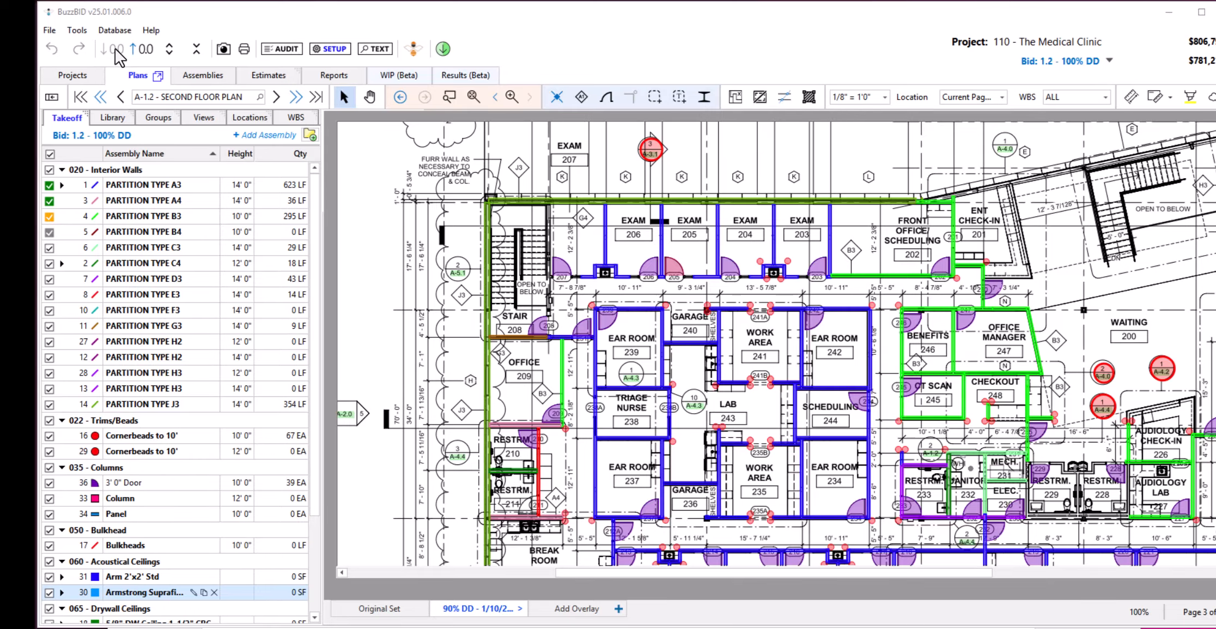
Show the takeoff quantities with decimals and return them to whole numbers, and collapse and re-expand all assembly groups.
left_click(140, 49)
left_click(140, 49)
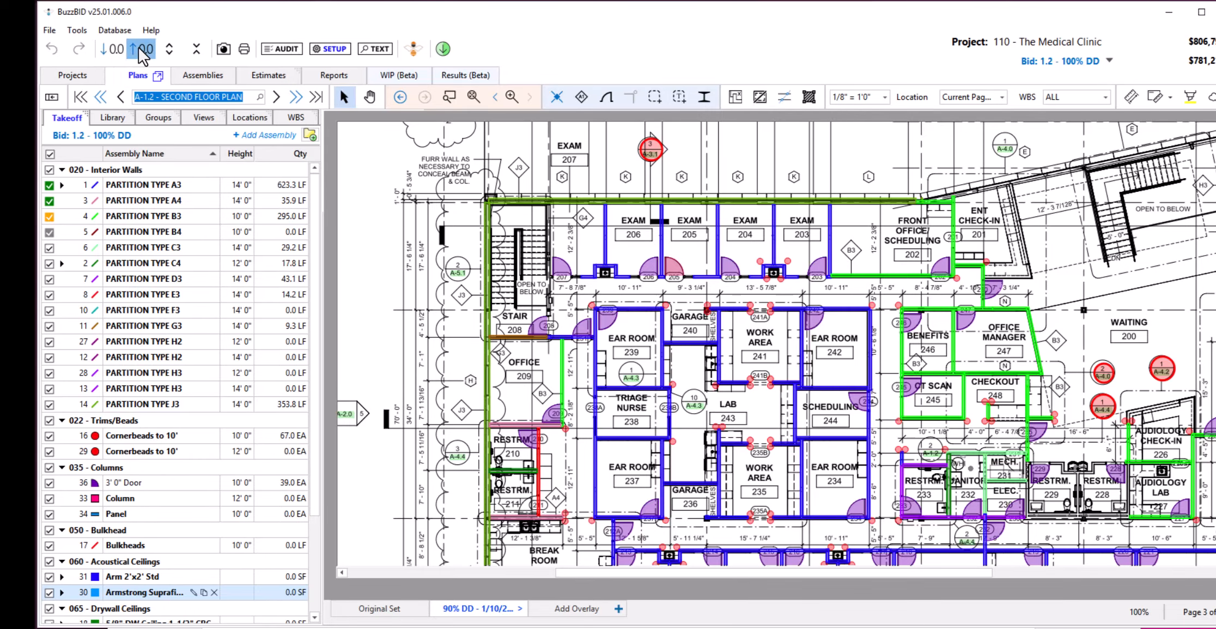
left_click(122, 47)
left_click(122, 48)
left_click(170, 49)
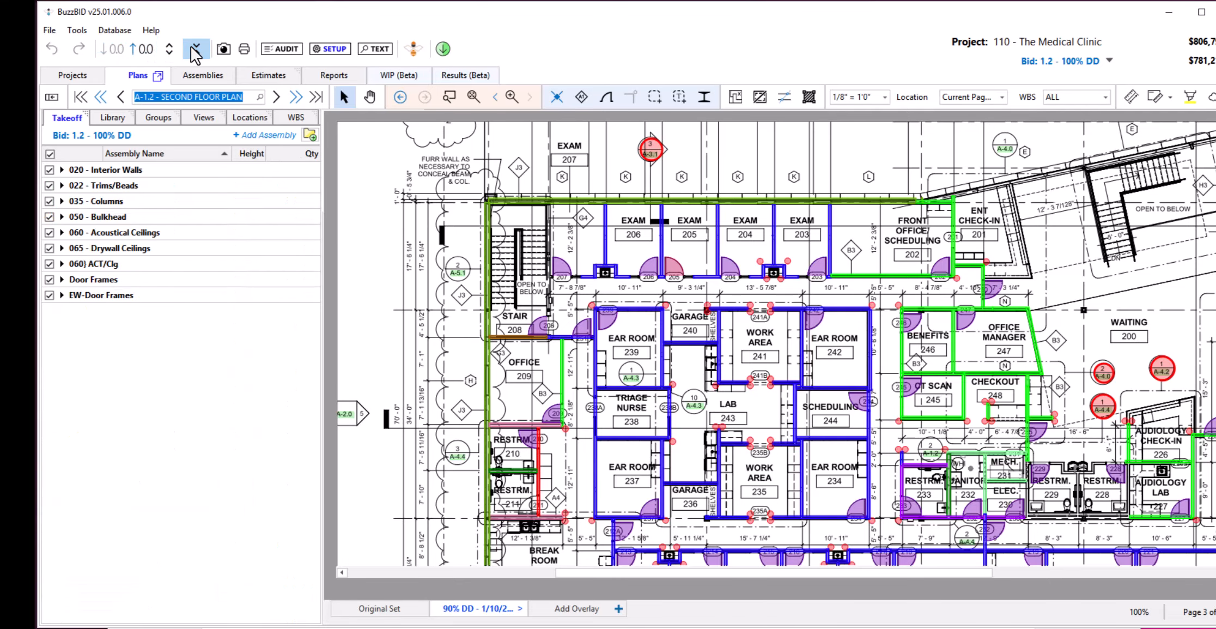
left_click(169, 49)
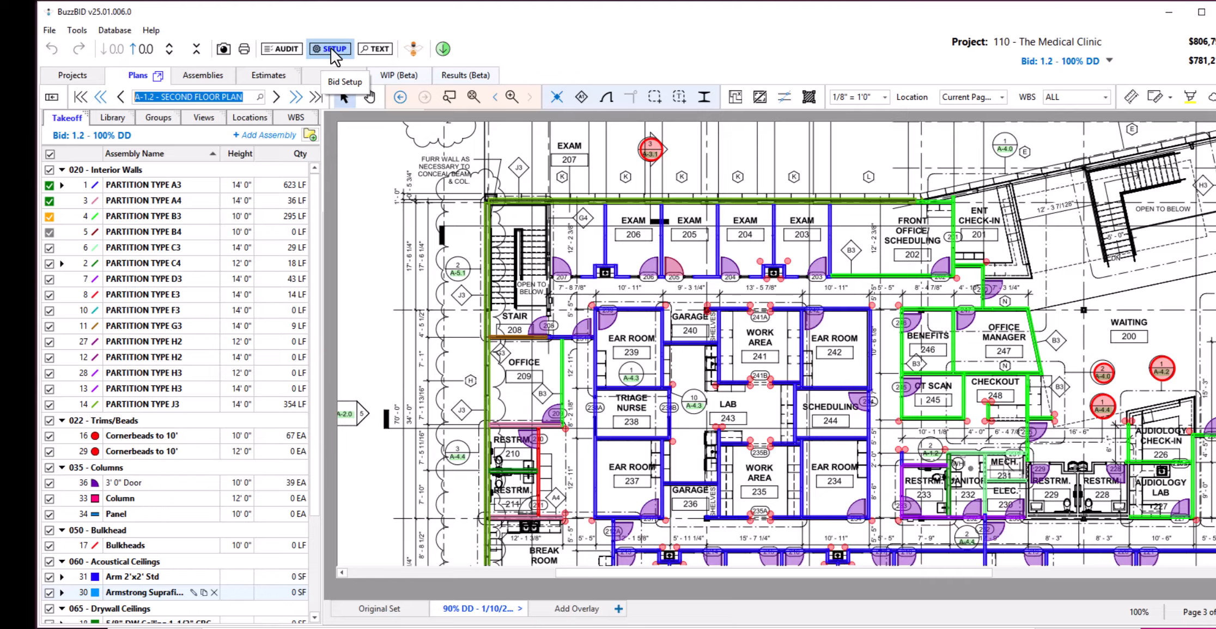
Show the plan text search, and check for all available updates, dismissing the notice.
left_click(378, 49)
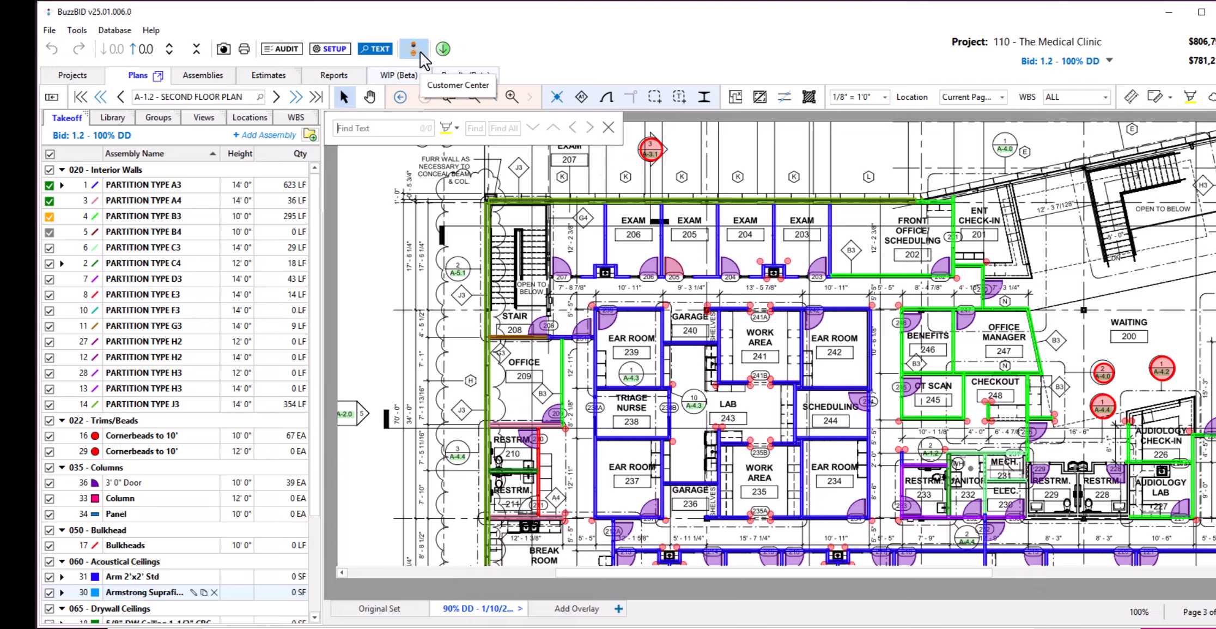
left_click(446, 49)
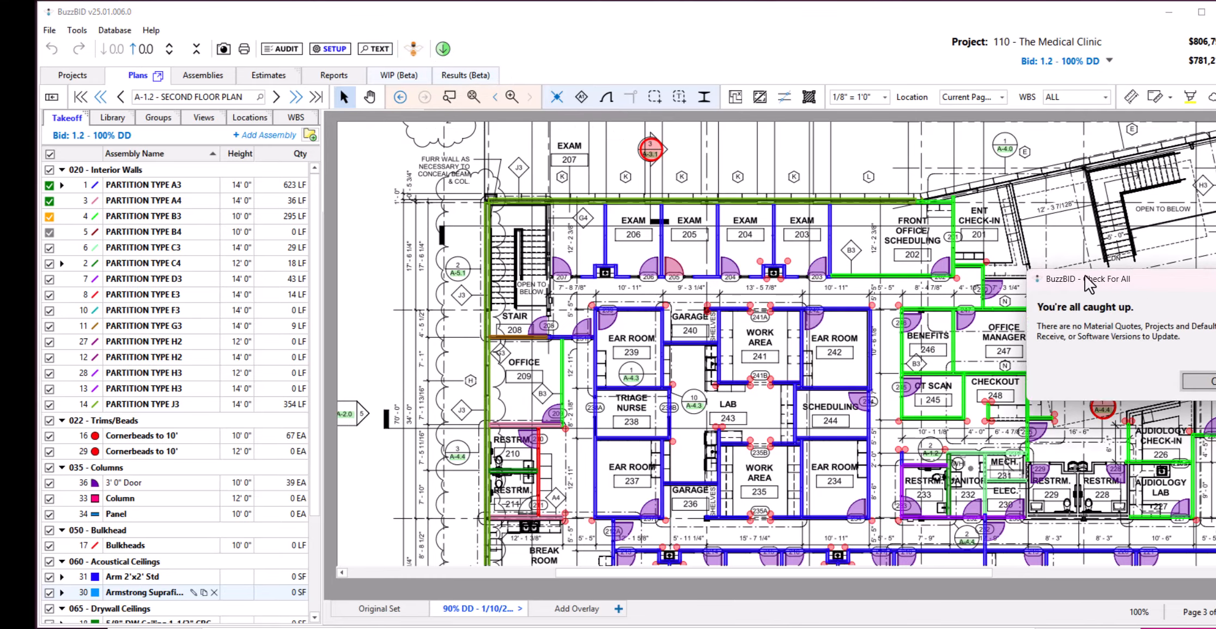
left_click_drag(1095, 292, 466, 147)
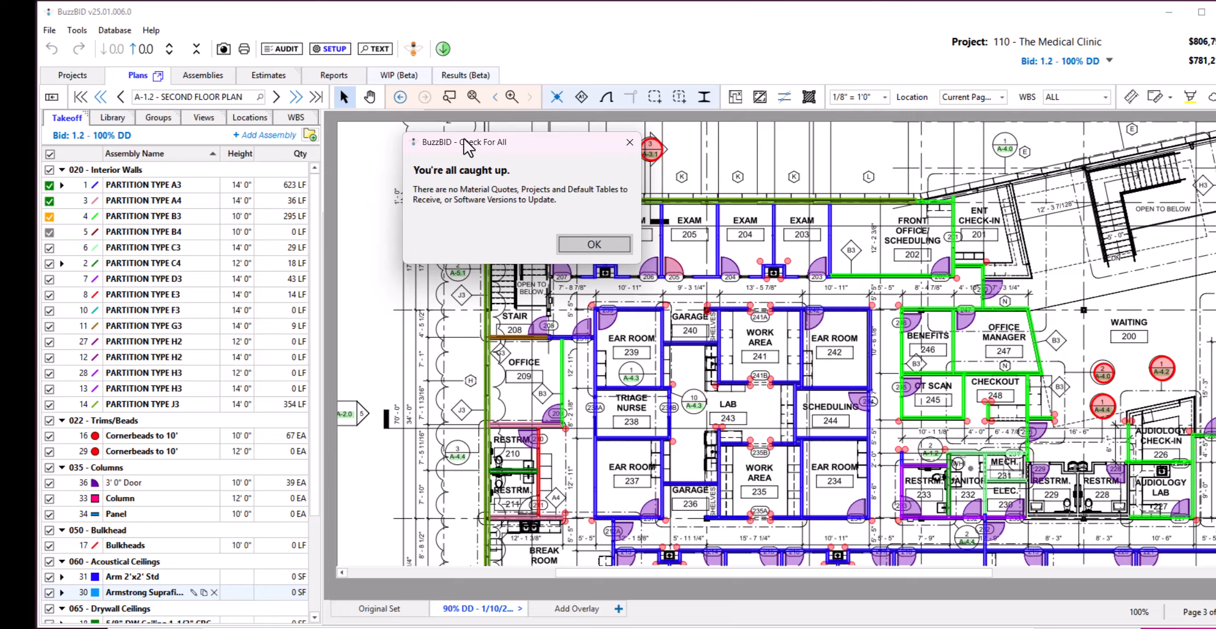
left_click(593, 239)
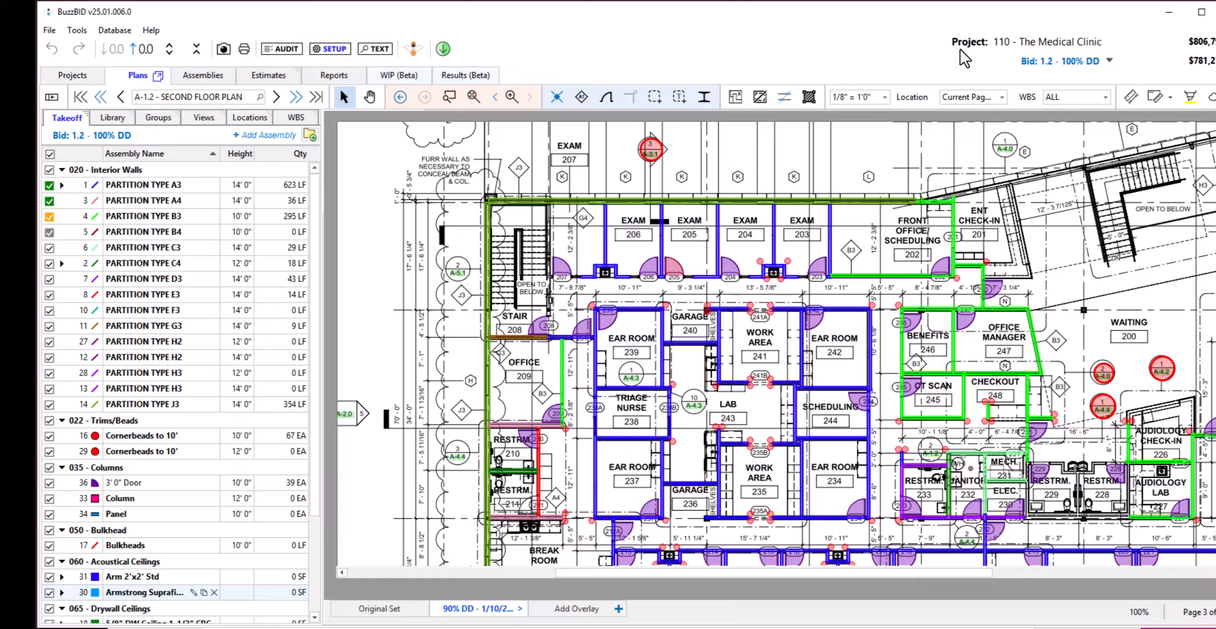
Switch the active bid to alternate 2.1 Add Woodworks Ceiling, then to alternate 2.0 Add Plaster Ceiling, and check the alternates list.
left_click(1109, 60)
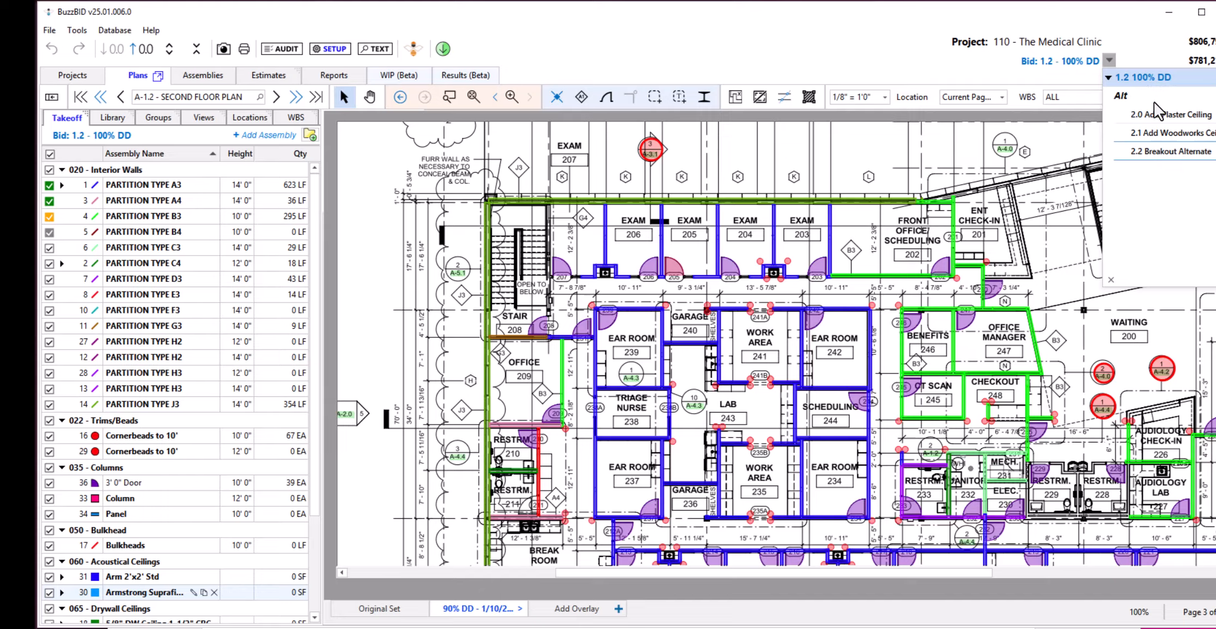
left_click(1155, 133)
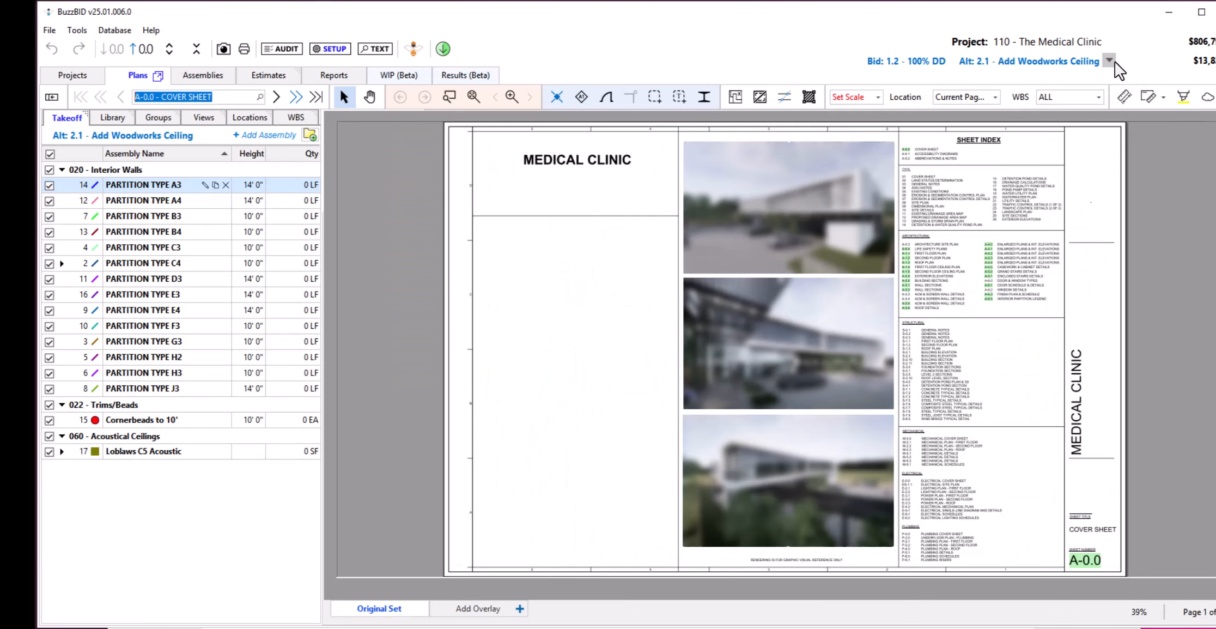
left_click(1109, 62)
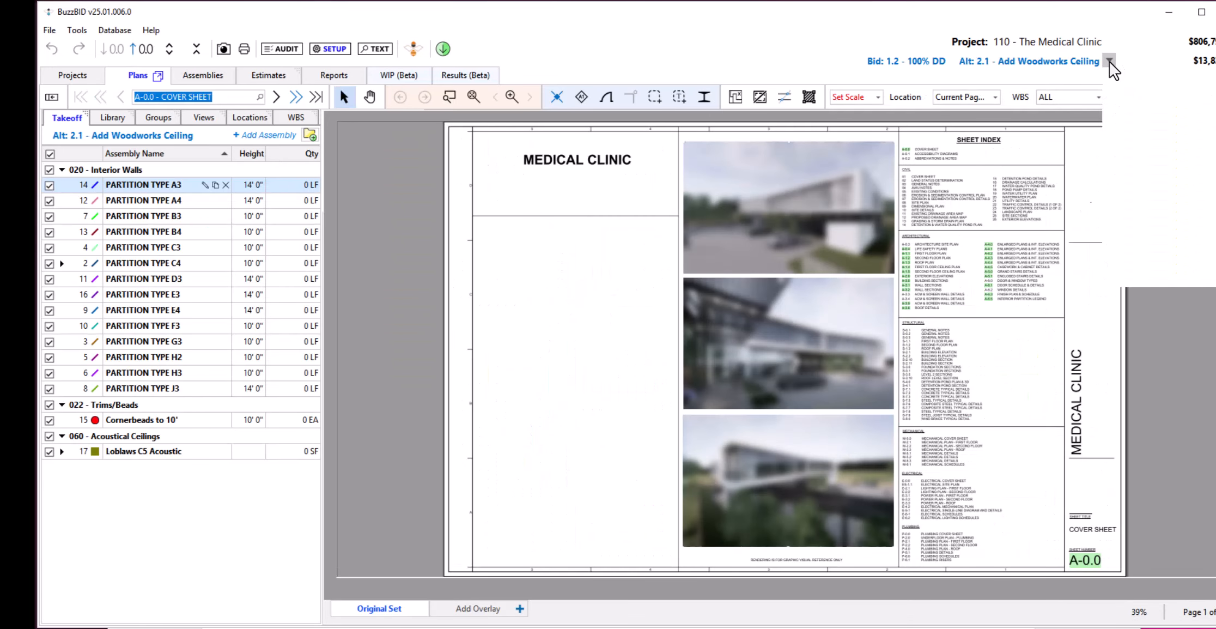
left_click(1136, 113)
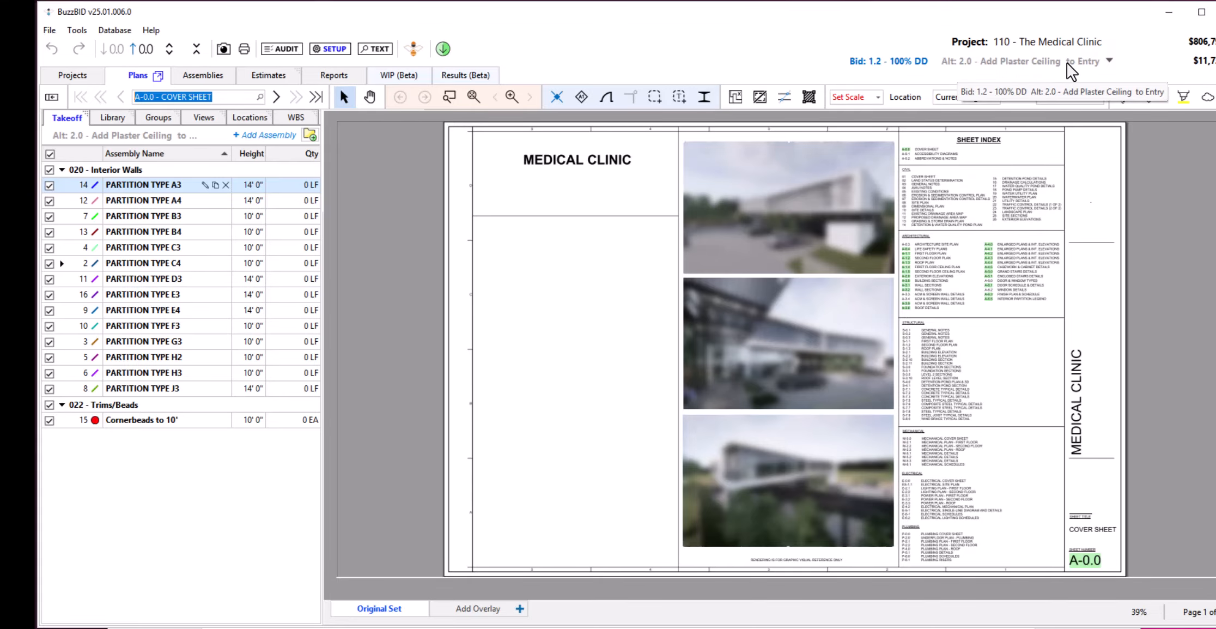
left_click(1108, 61)
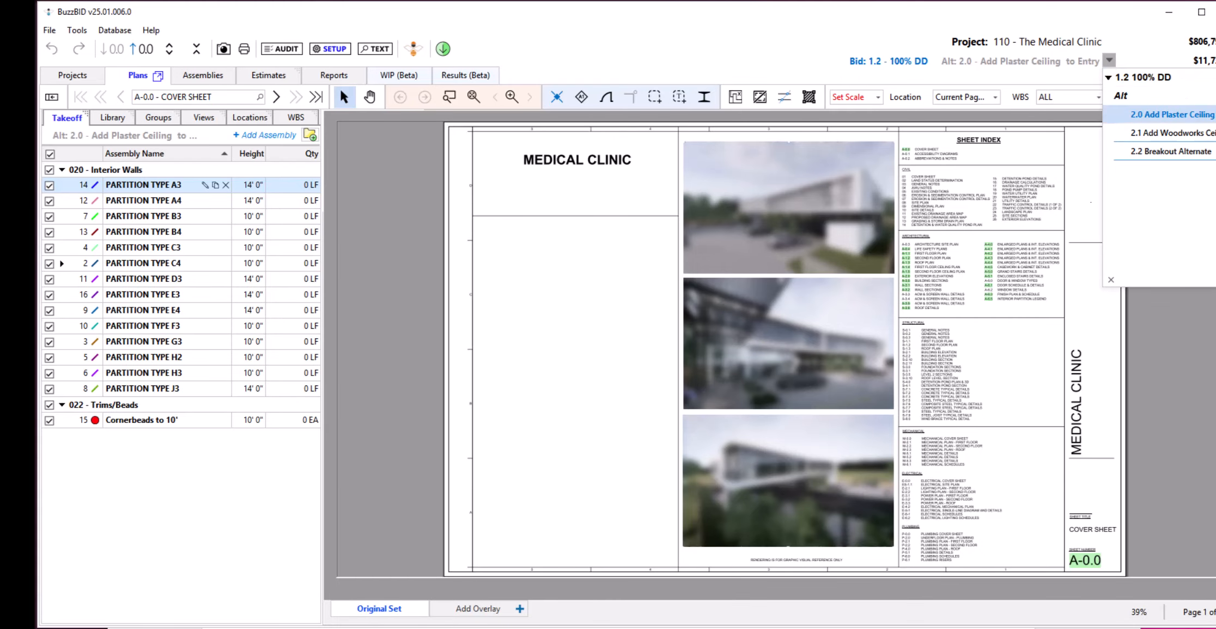
left_click(1041, 77)
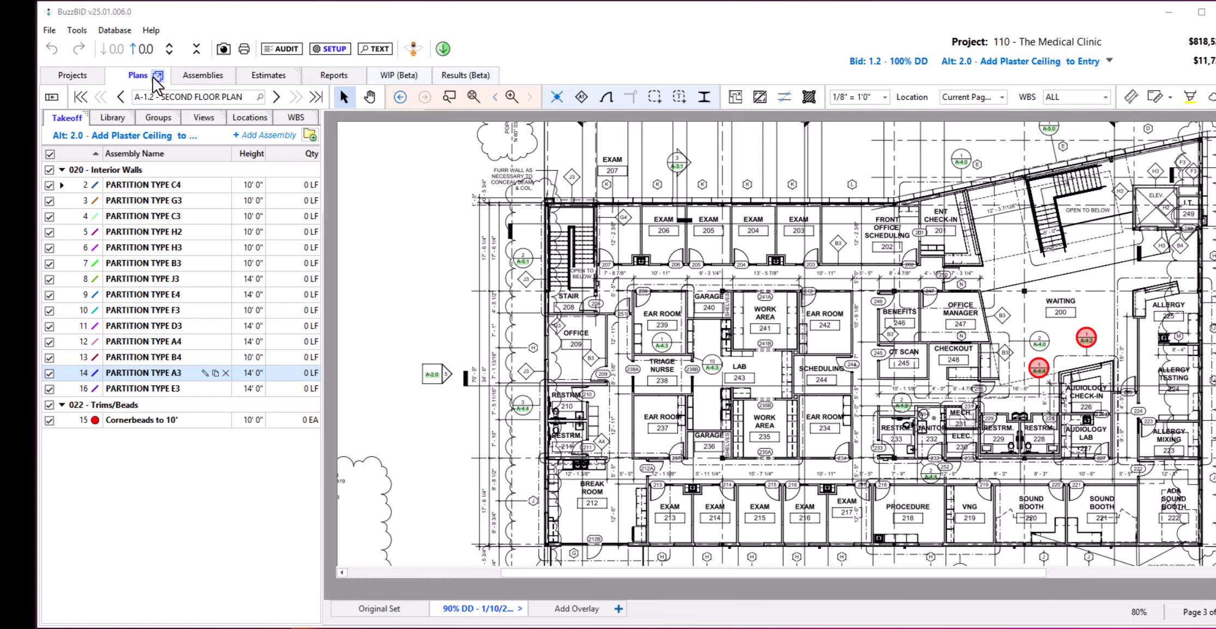
Expand the takeoff assembly list in the additional takeoff window for A-1.5 and collapse it again.
mouse_move(1034, 366)
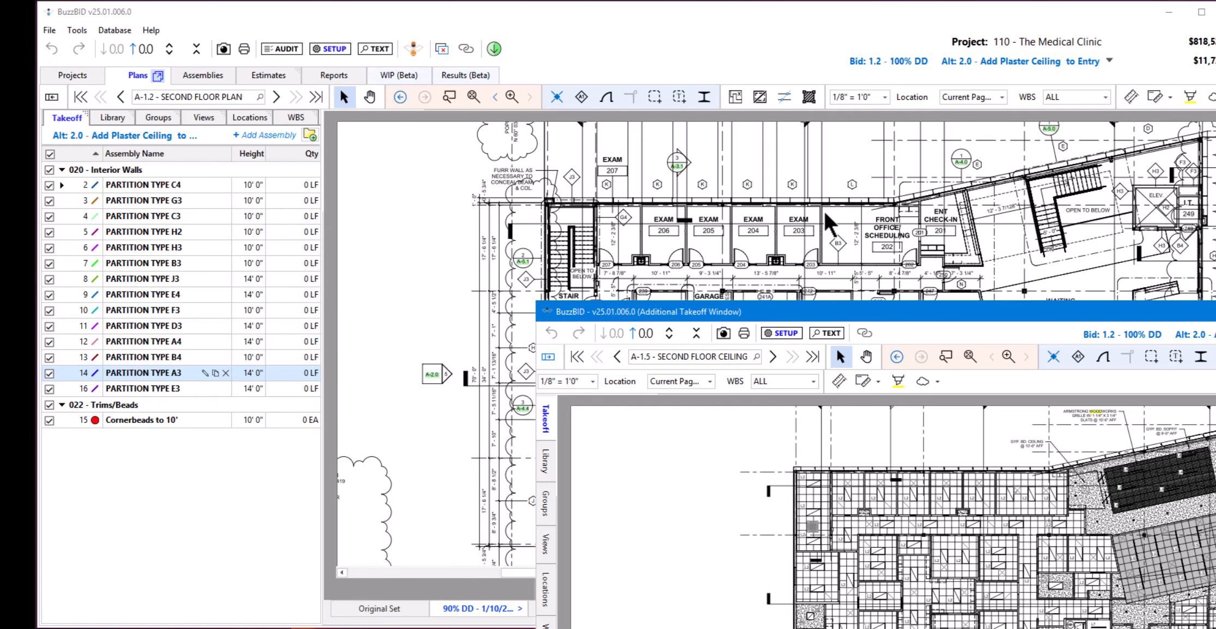
left_click(550, 358)
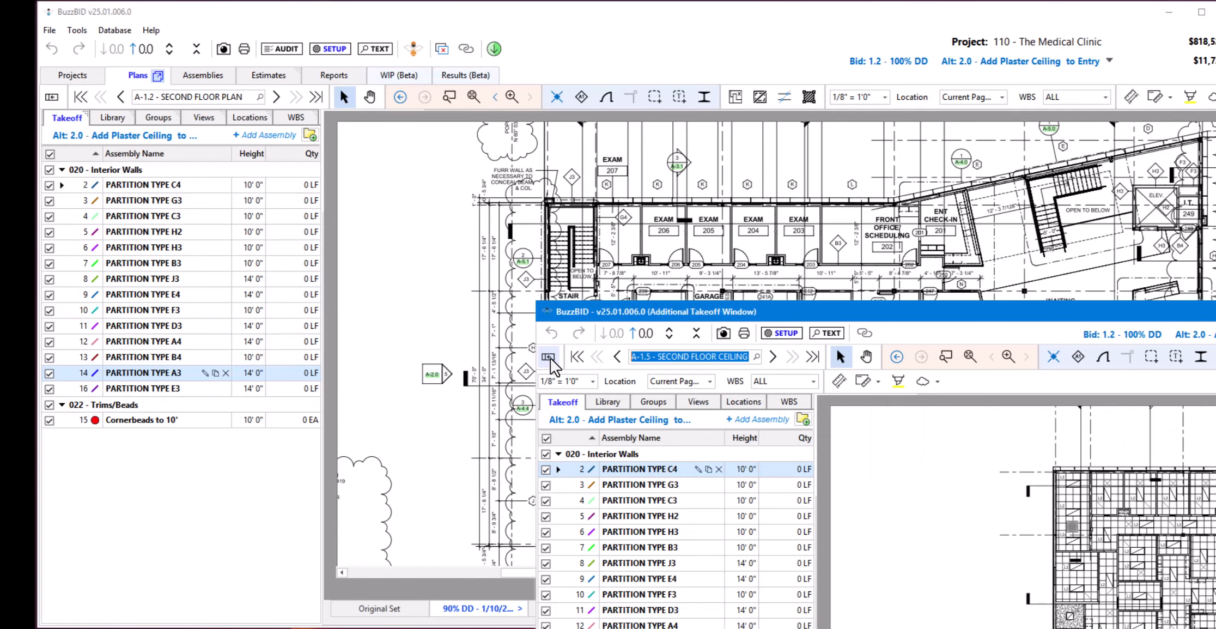
left_click(549, 357)
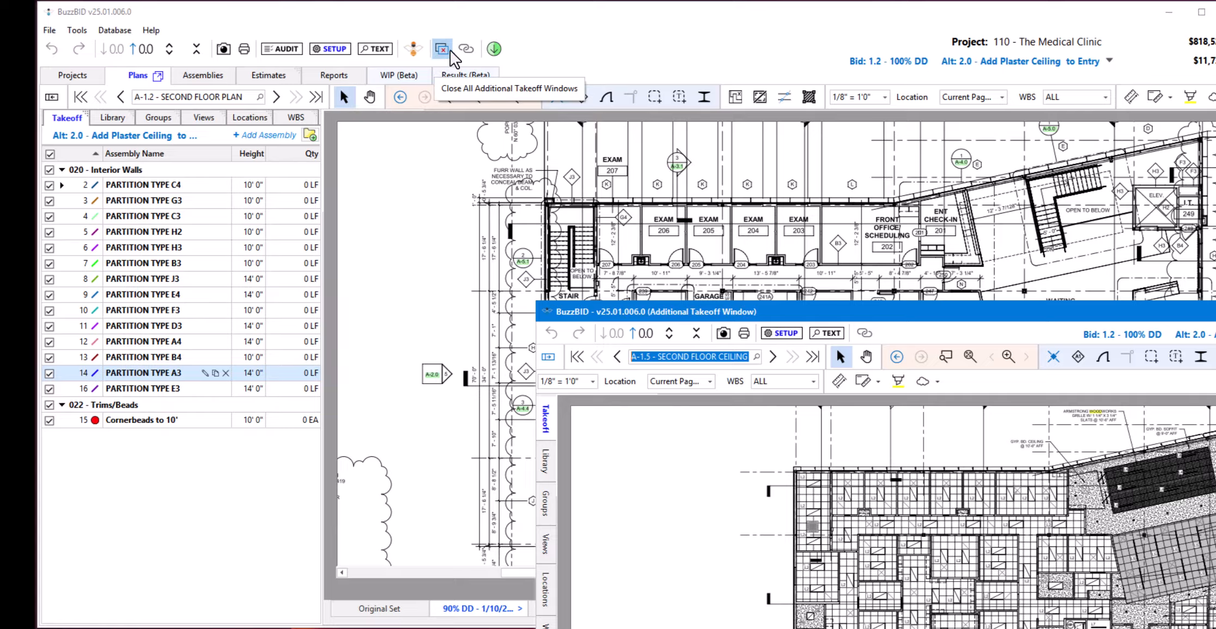
Link the two takeoff windows and fit, zoom and pan the second floor plan to check the synchronized view.
left_click(467, 48)
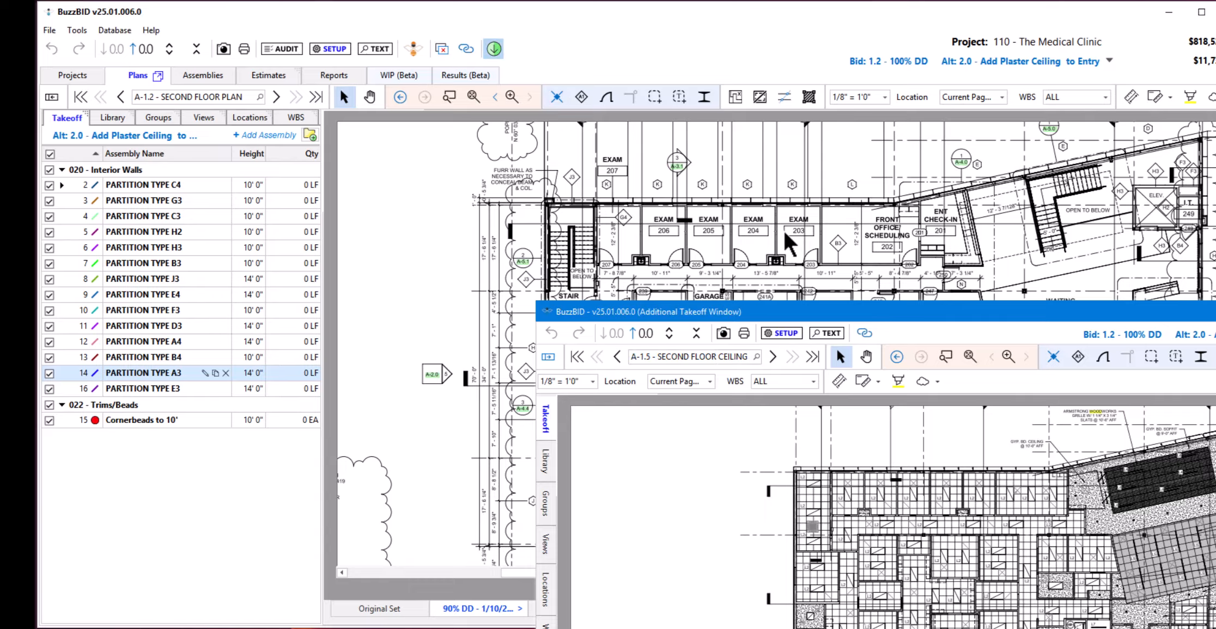
double_click(471, 98)
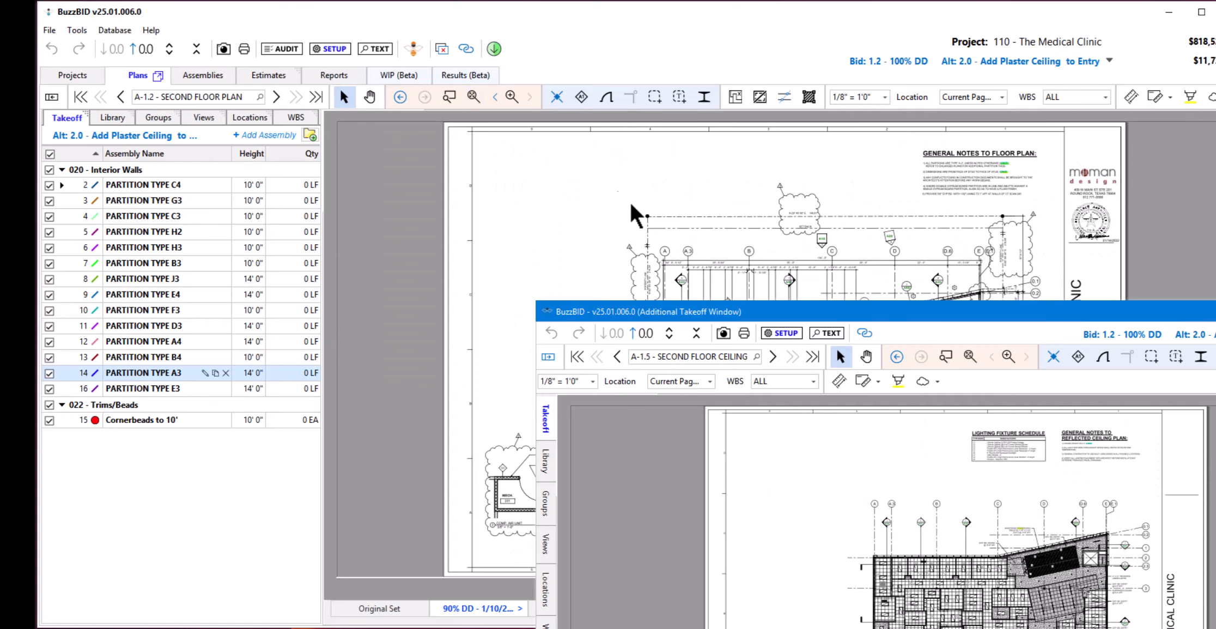
scroll(759, 255, "up", 2)
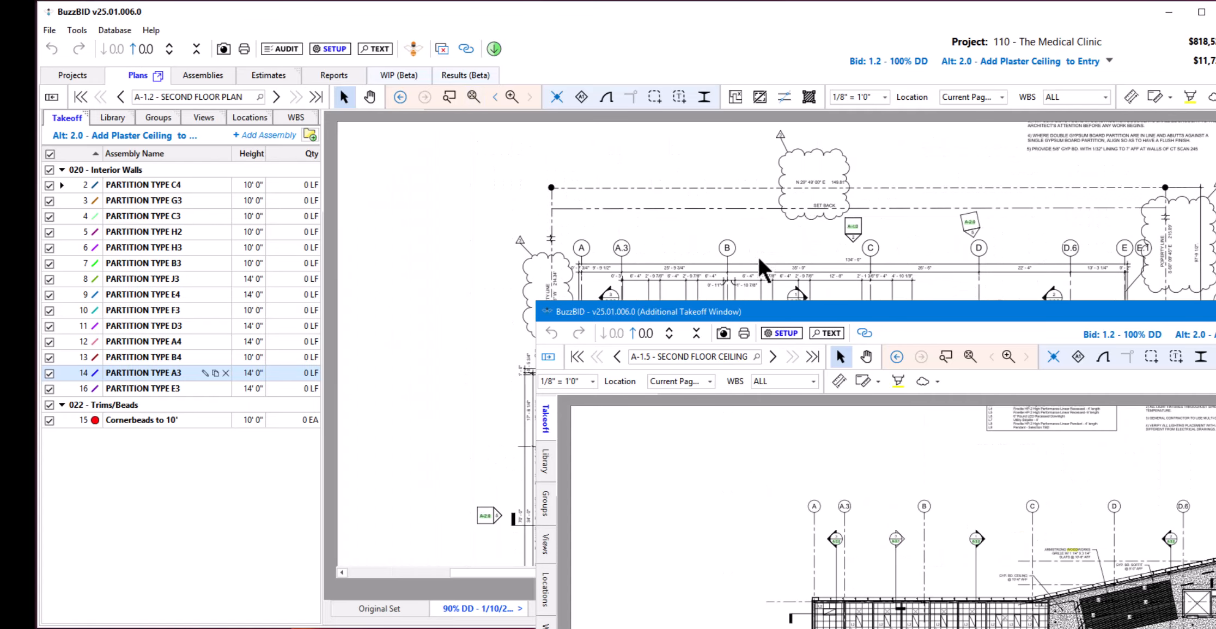
left_click_drag(497, 384, 474, 170)
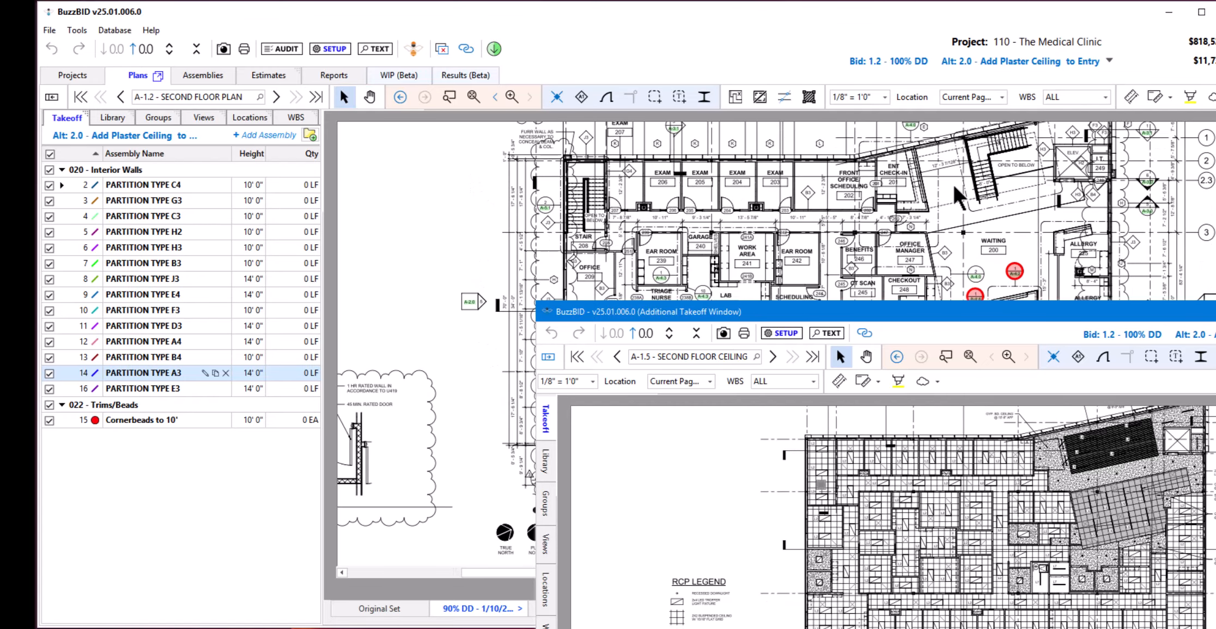
scroll(989, 203, "down", 1)
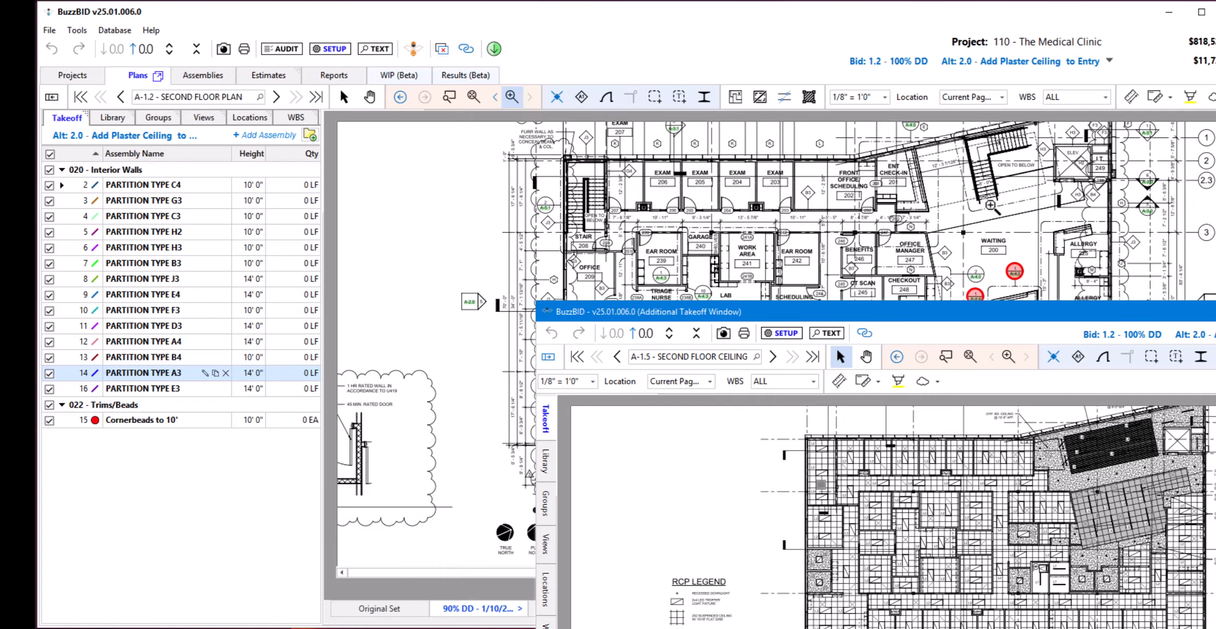
scroll(990, 204, "up", 1)
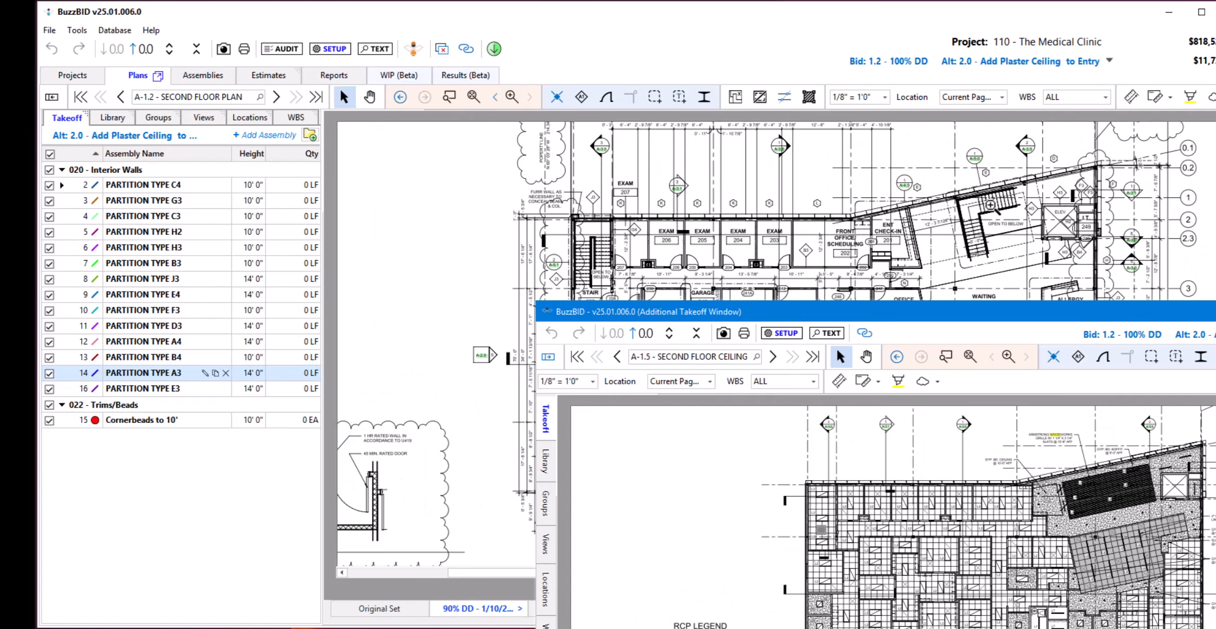
scroll(989, 204, "down", 1)
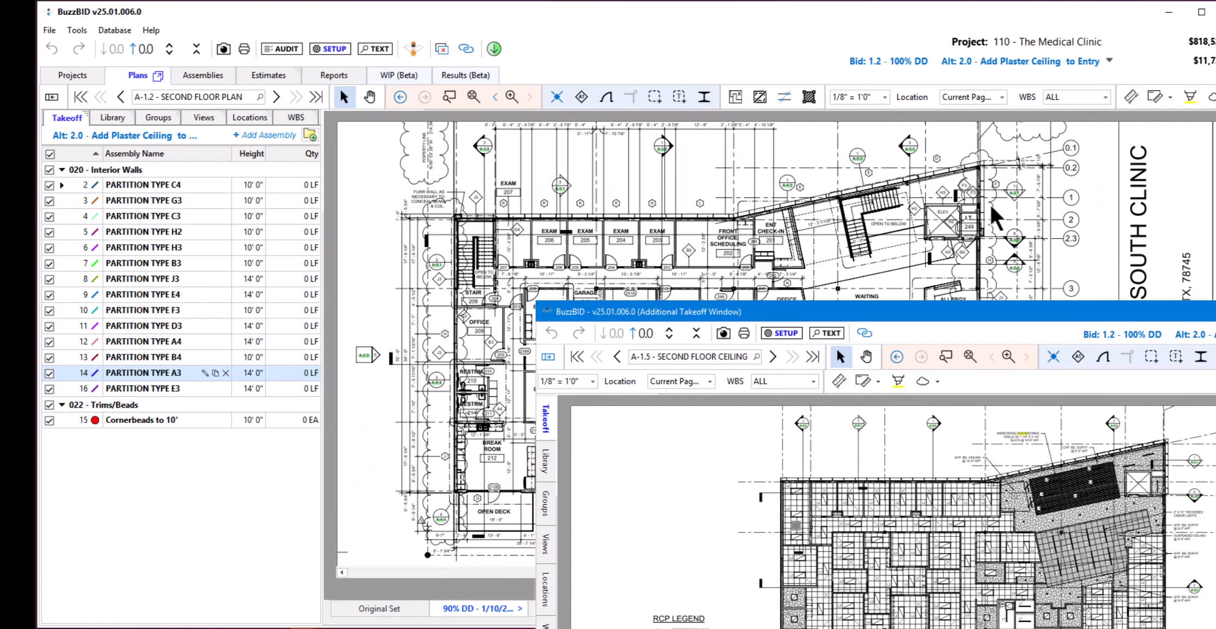
scroll(989, 203, "up", 1)
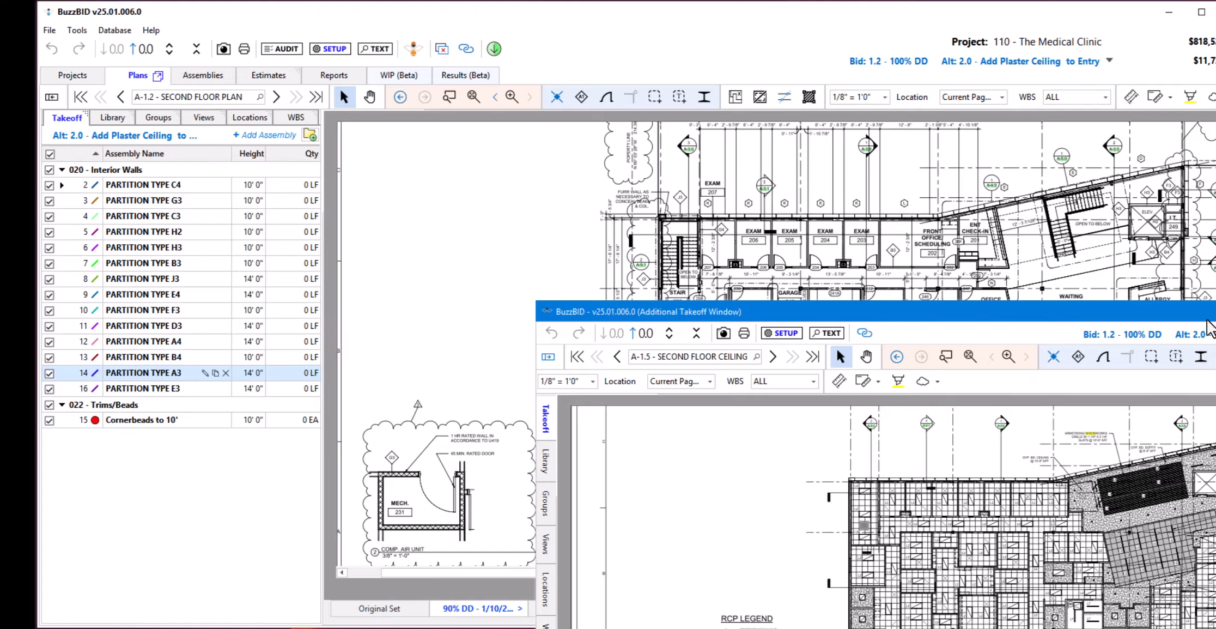
Reposition the additional takeoff window, check its bid list, and close all additional takeoff windows.
left_click_drag(1162, 307, 1068, 309)
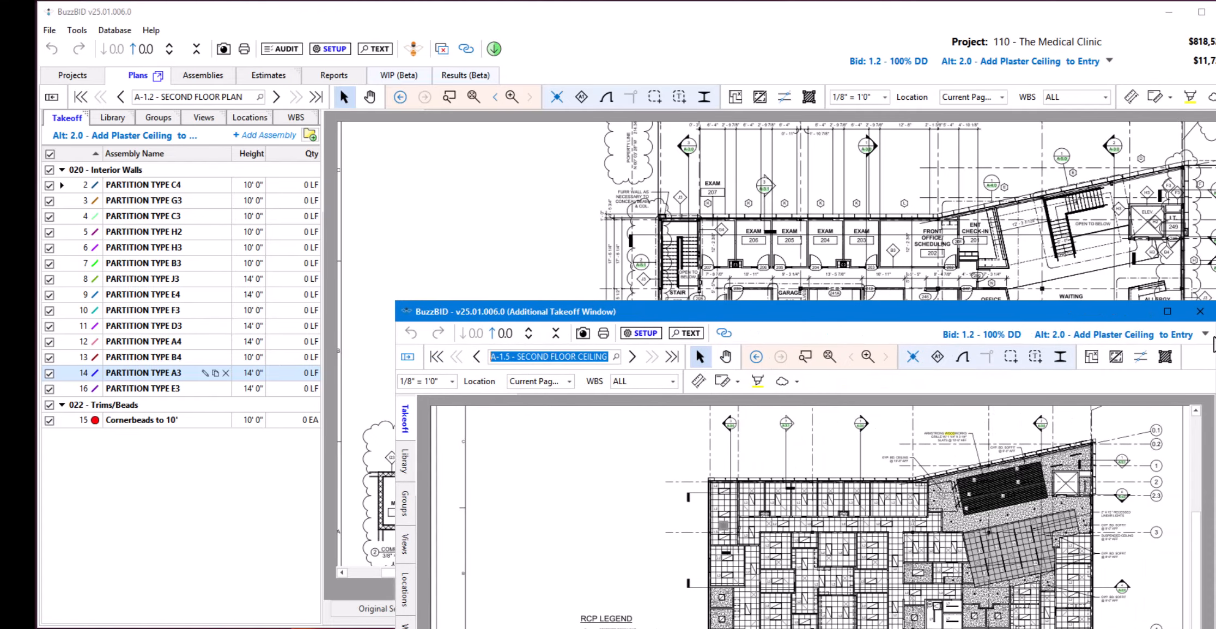
left_click(1205, 334)
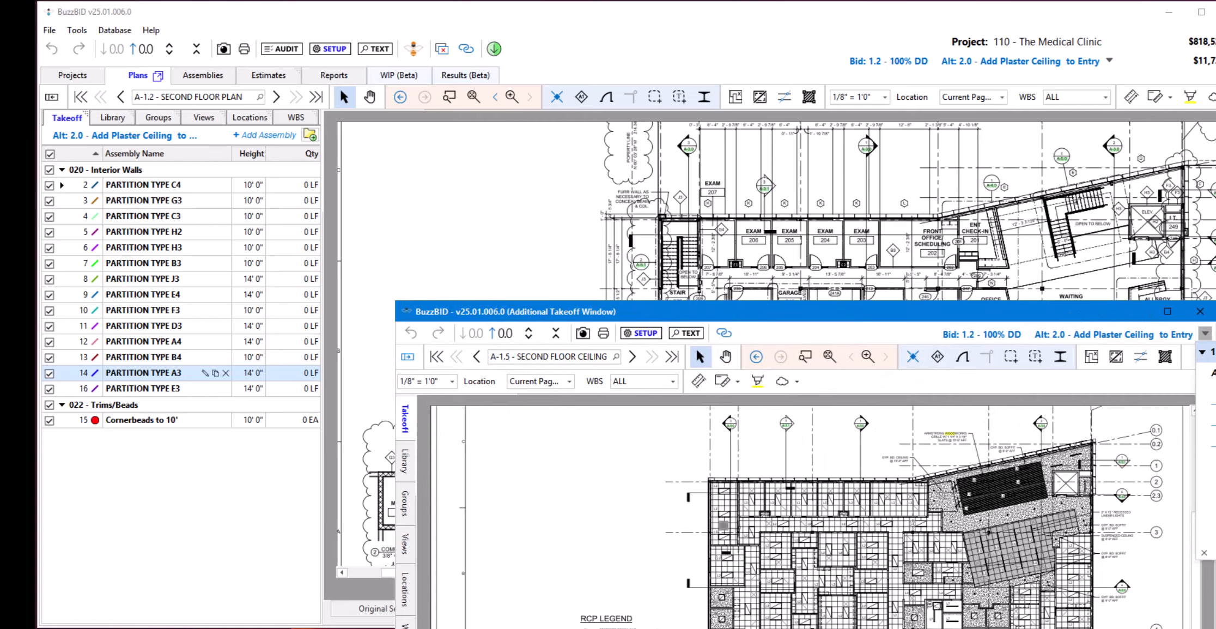
left_click(1129, 307)
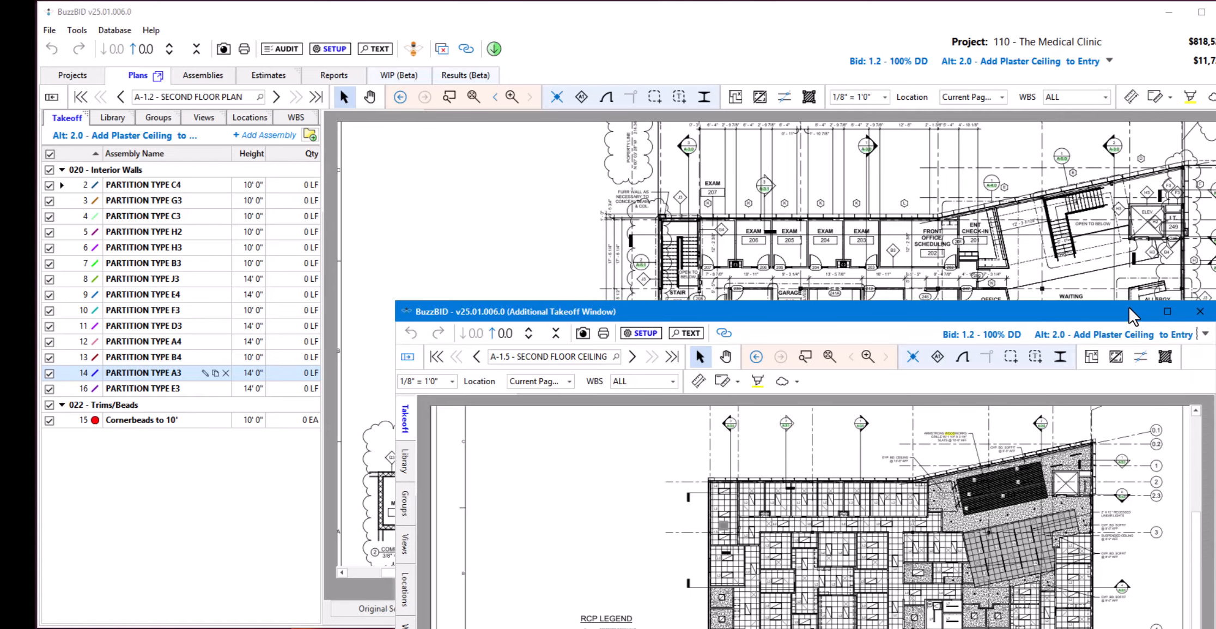
left_click(442, 49)
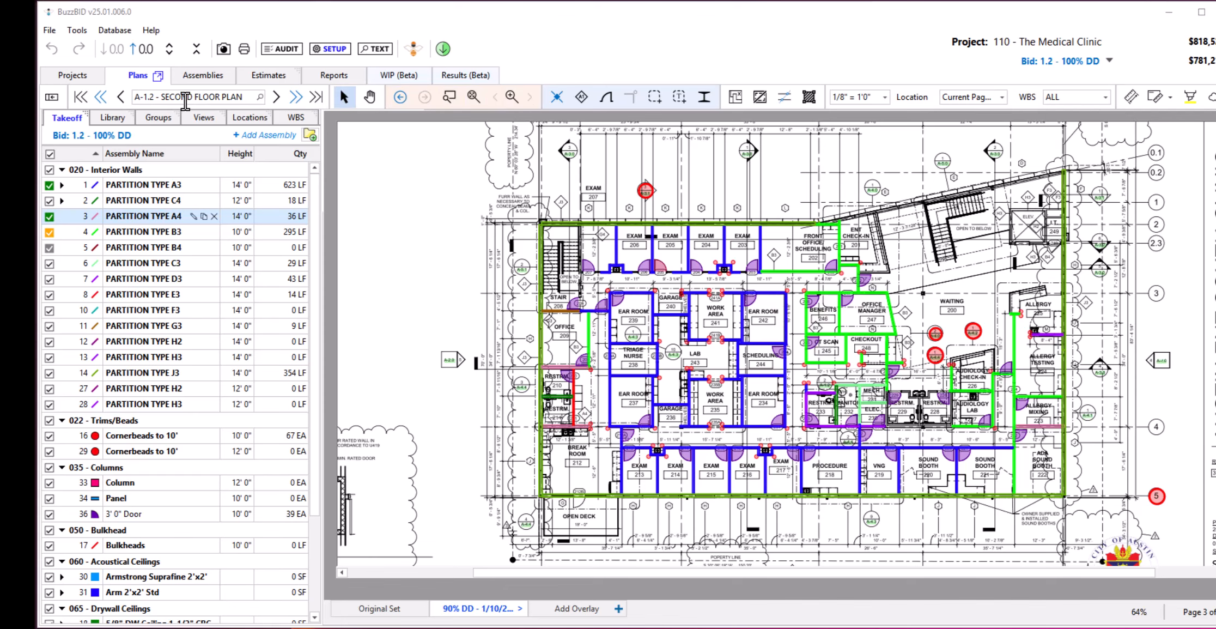
Go to the first sheet, jump to the last sheet, and go back to the second floor plan containing takeoff.
left_click(80, 97)
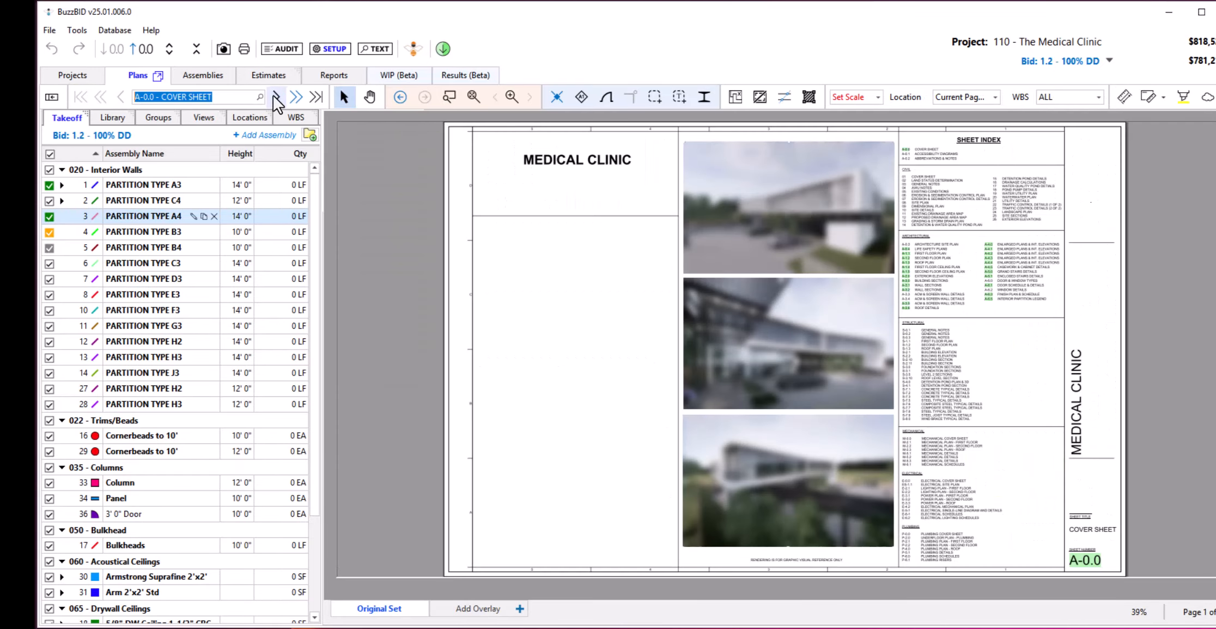
left_click(314, 97)
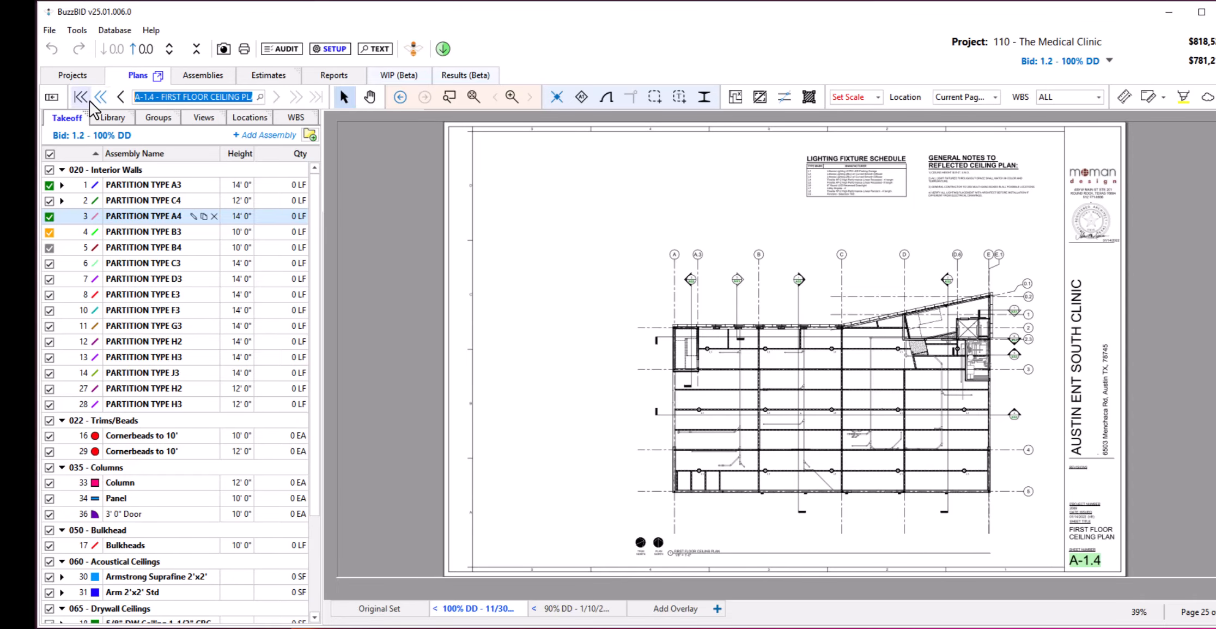
left_click(99, 97)
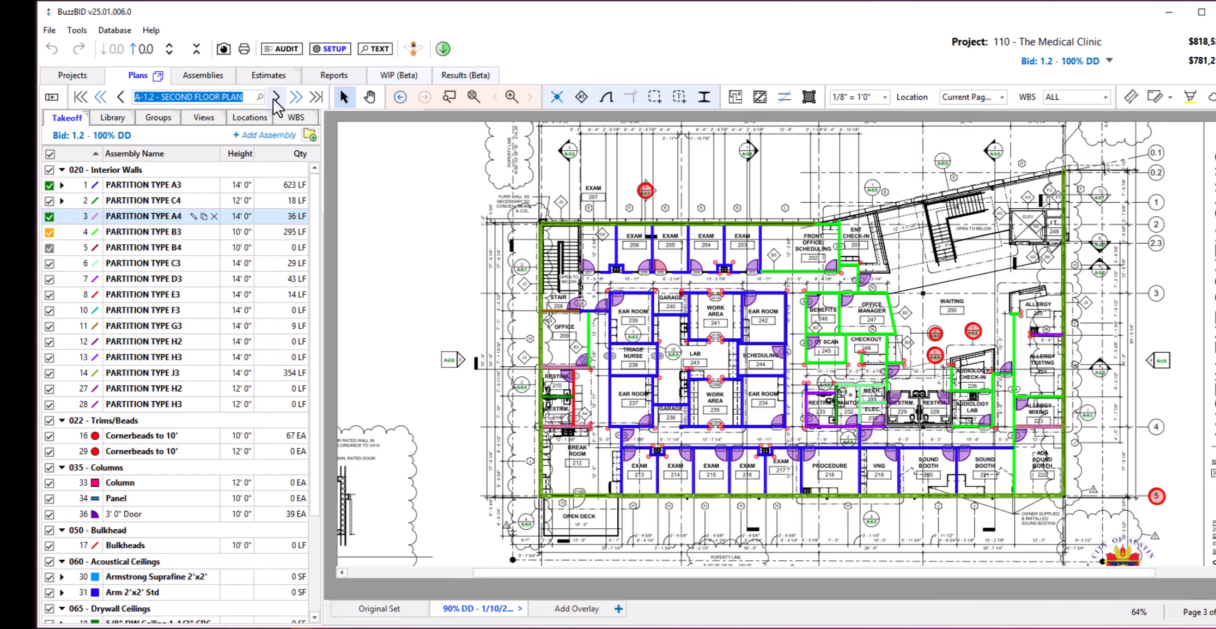
Open sheet A-3.1 - Wall Sections from the sheet list, and find A-6.1 - Door Schedule & Details by searching for "door".
left_click(195, 97)
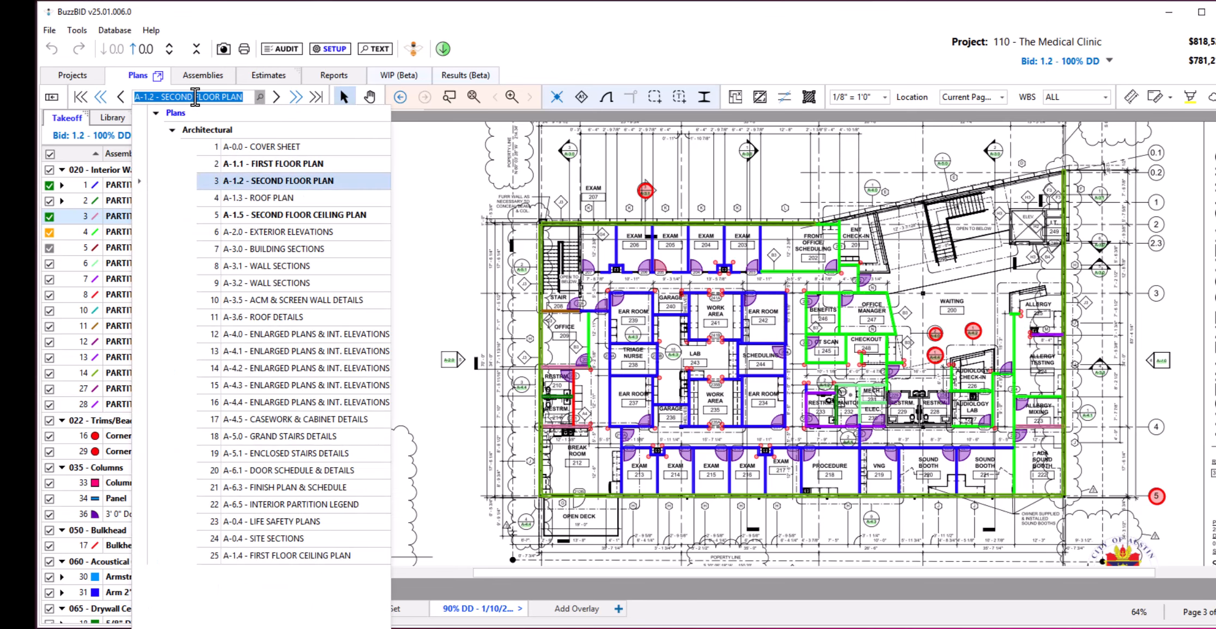
key("Down")
key("Down")
key("Down")
key("Down")
key("Down")
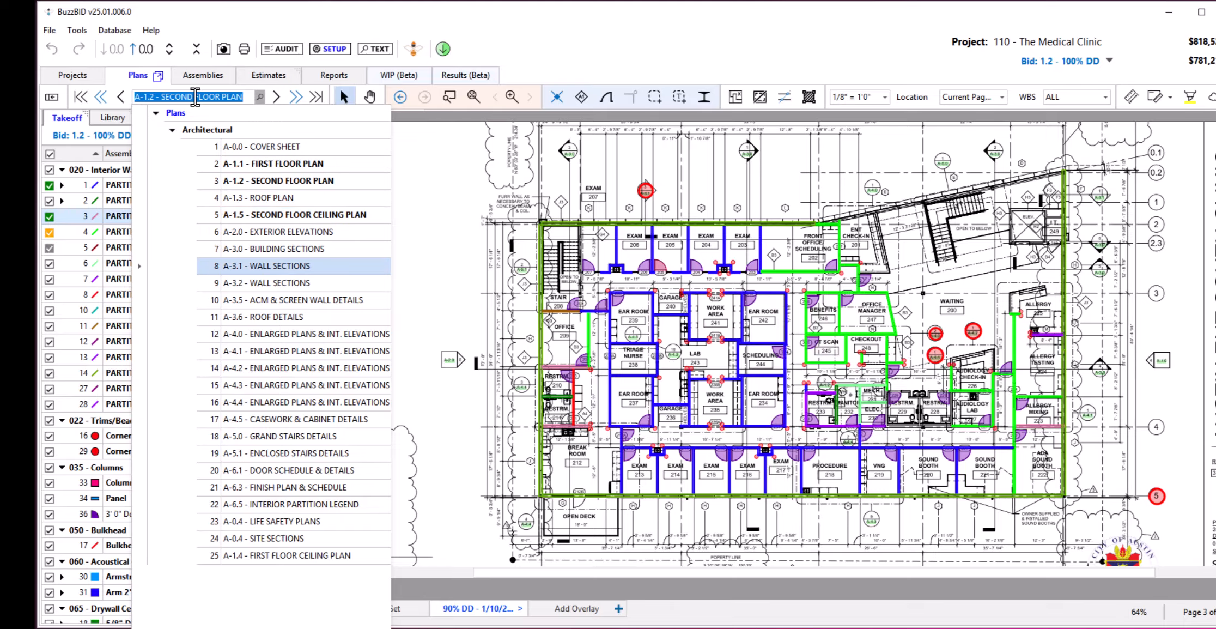
key("Return")
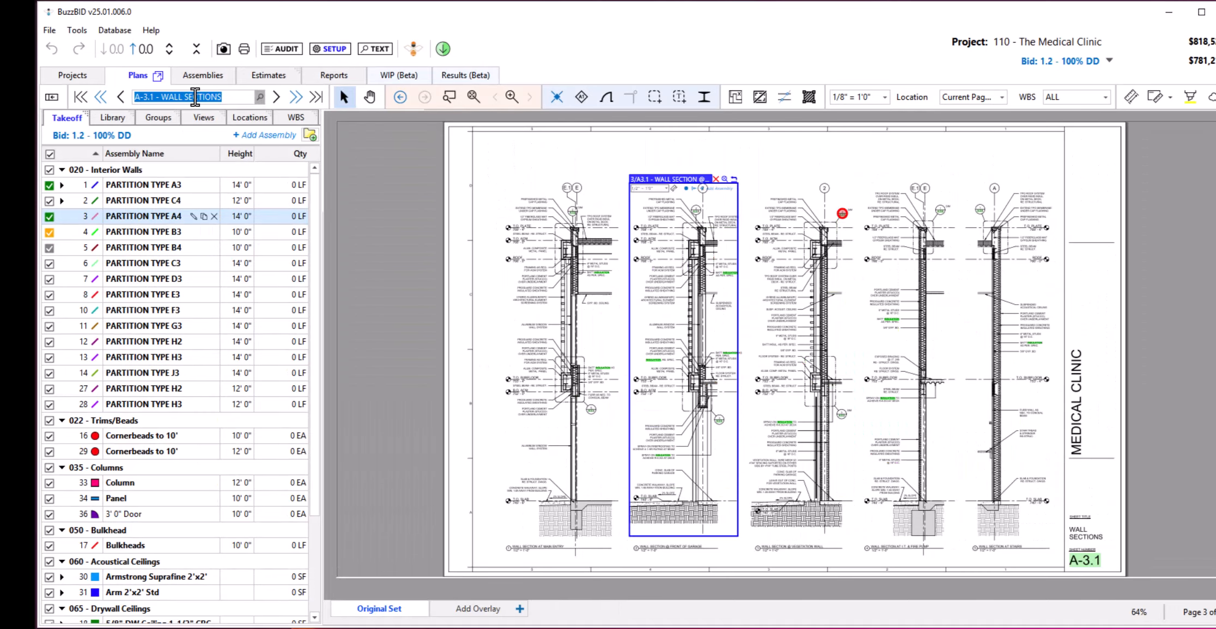
type("door")
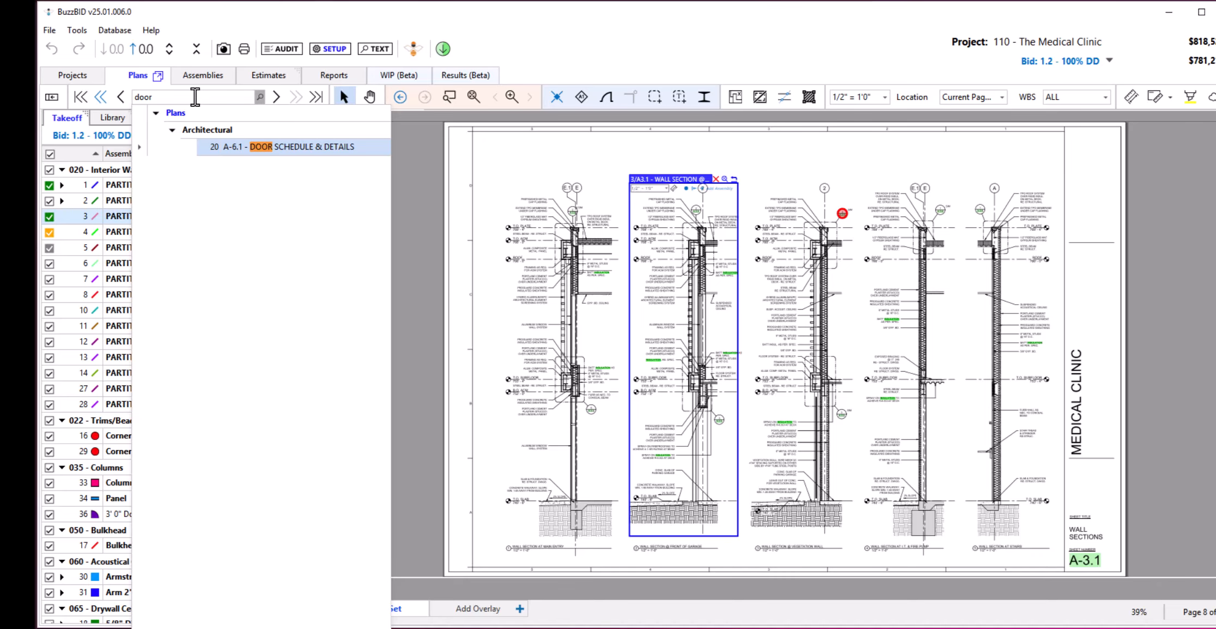
key("Return")
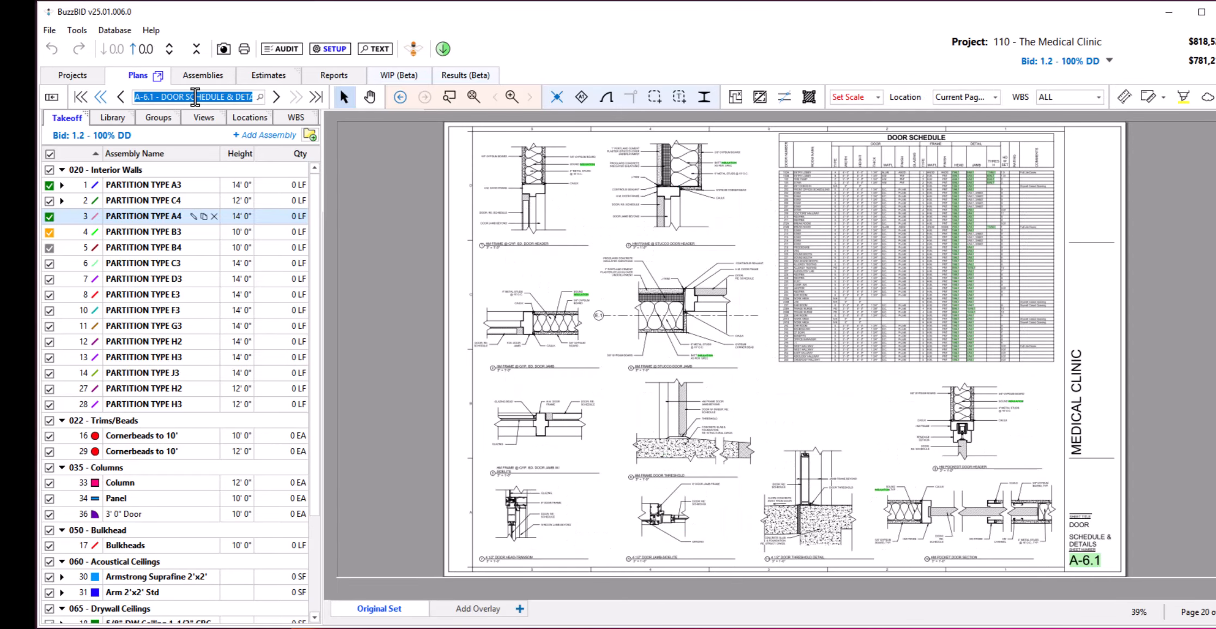
Open A-2.0 - Exterior Elevations by searching for "ele", and return to A-1.2 - Second Floor Plan with a floor plan search.
type("ele")
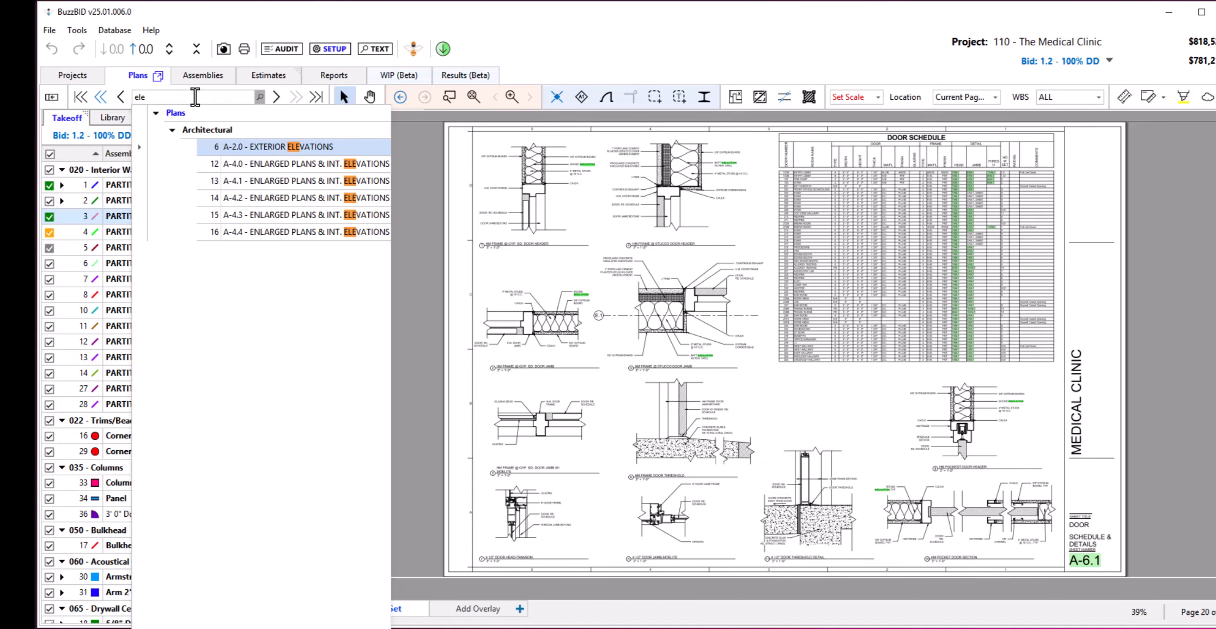
key("Return")
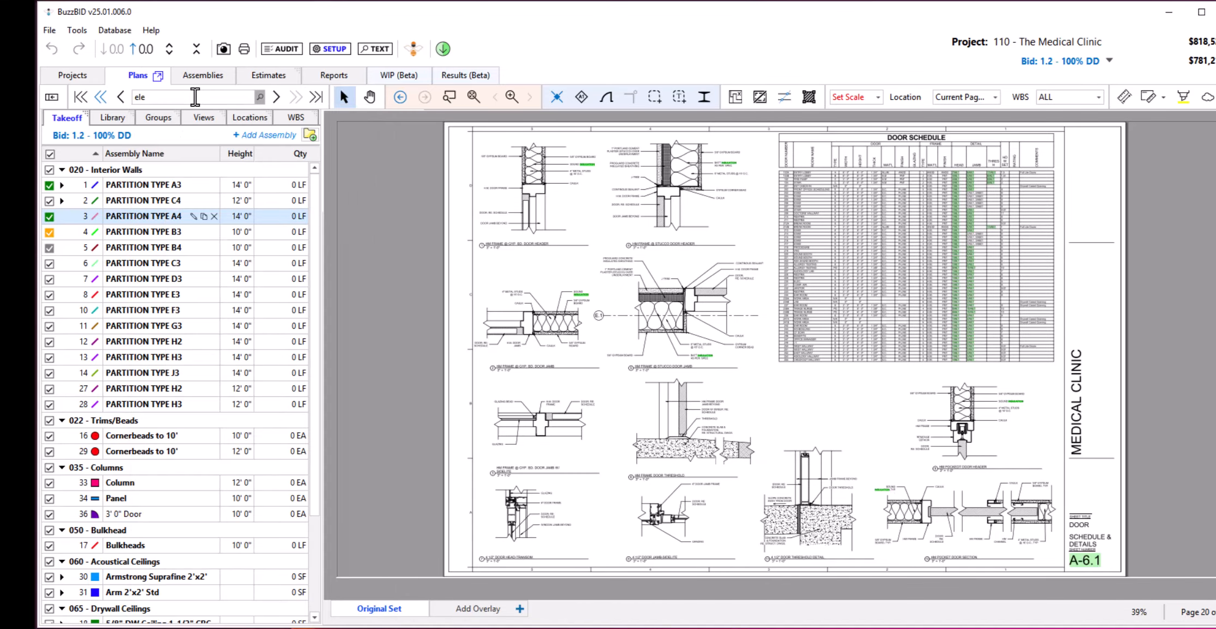
left_click(195, 97)
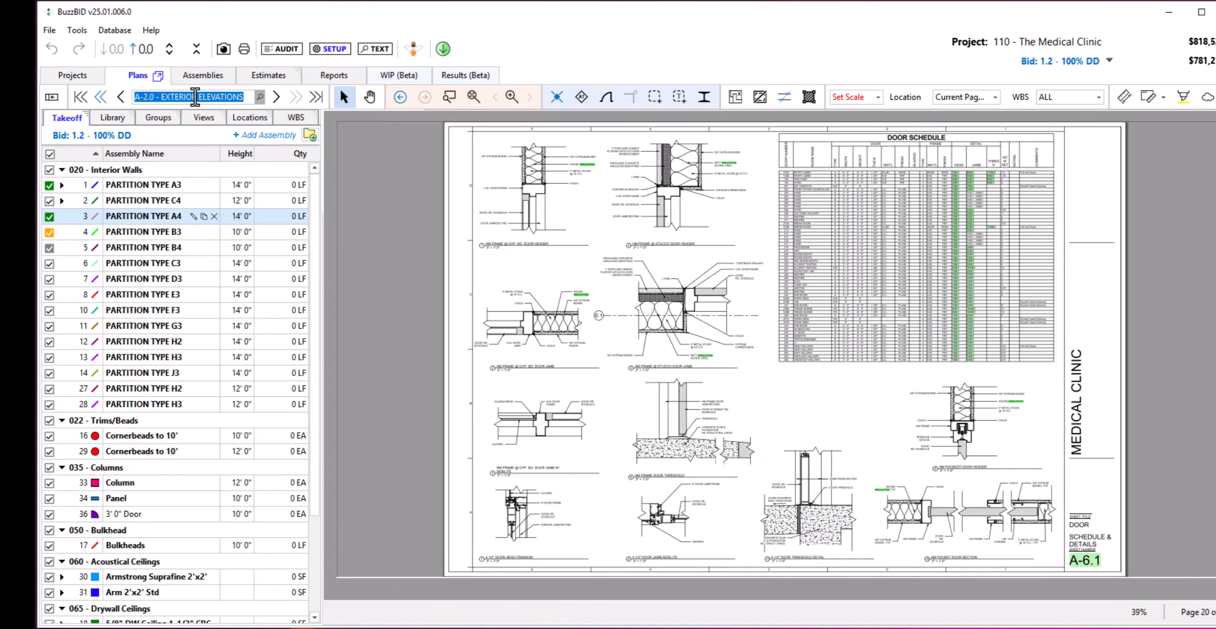
key("Return")
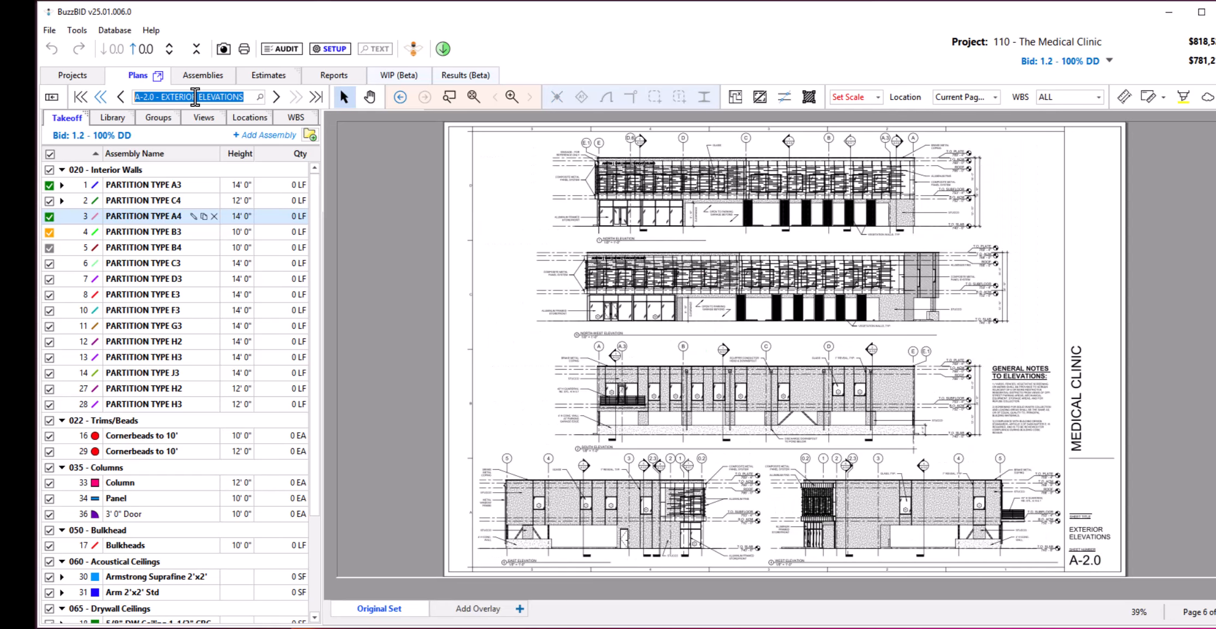
type("floor")
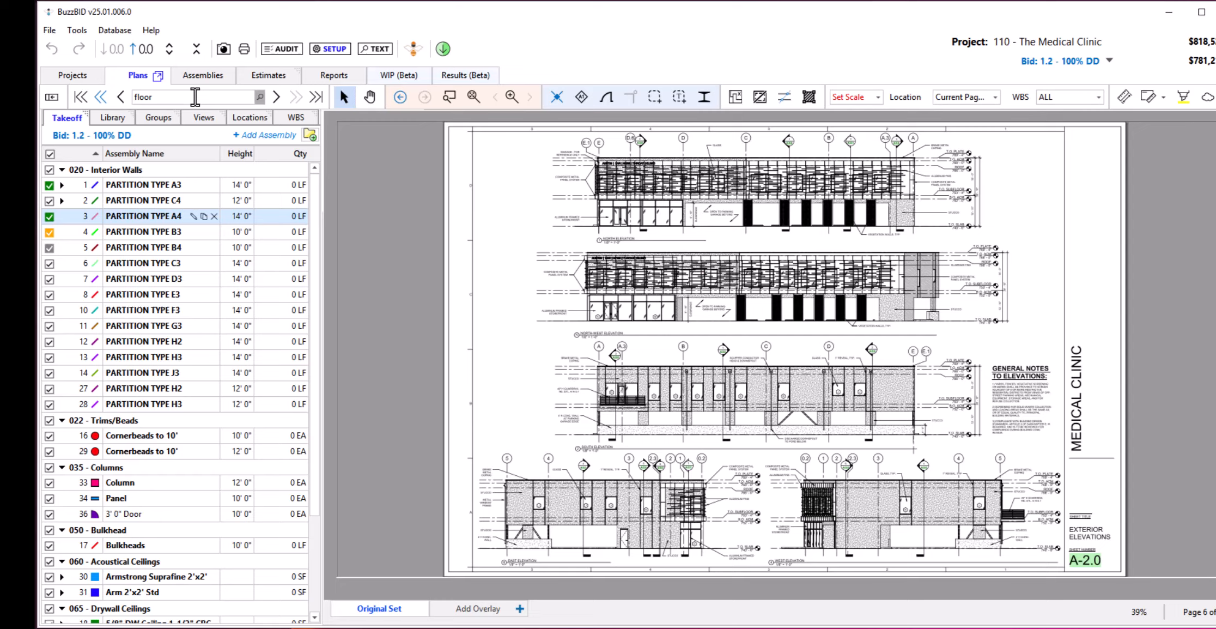
key("Return")
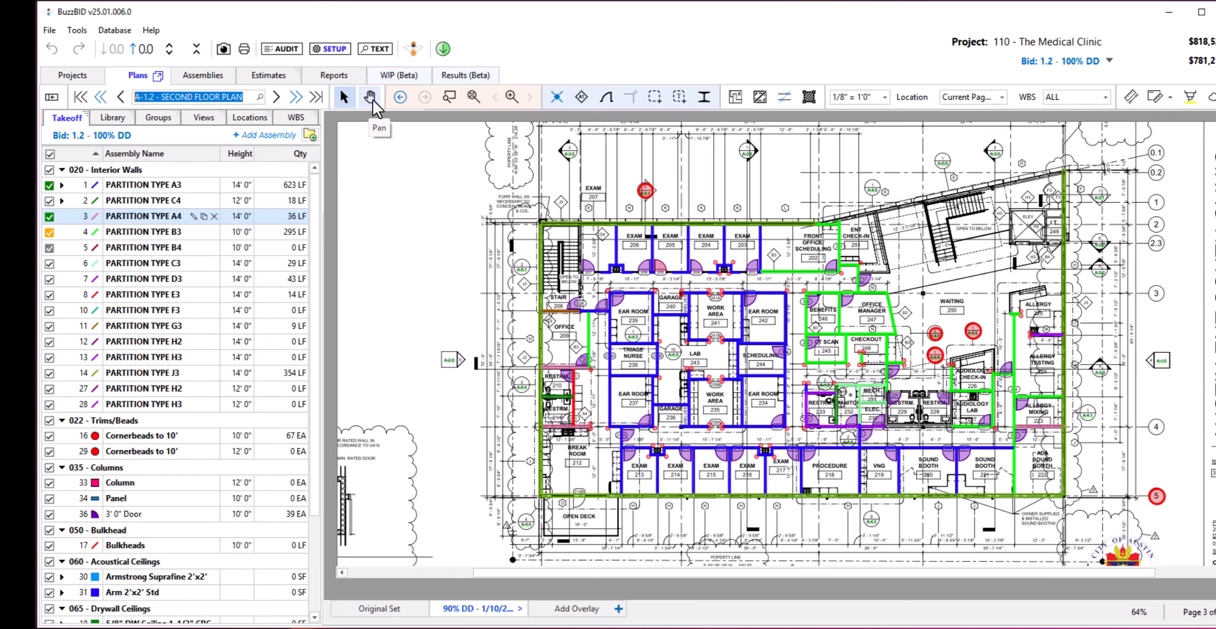
Try the ruler tool on the second floor plan, and select the PARTITION TYPE B3 assembly.
right_click(416, 235)
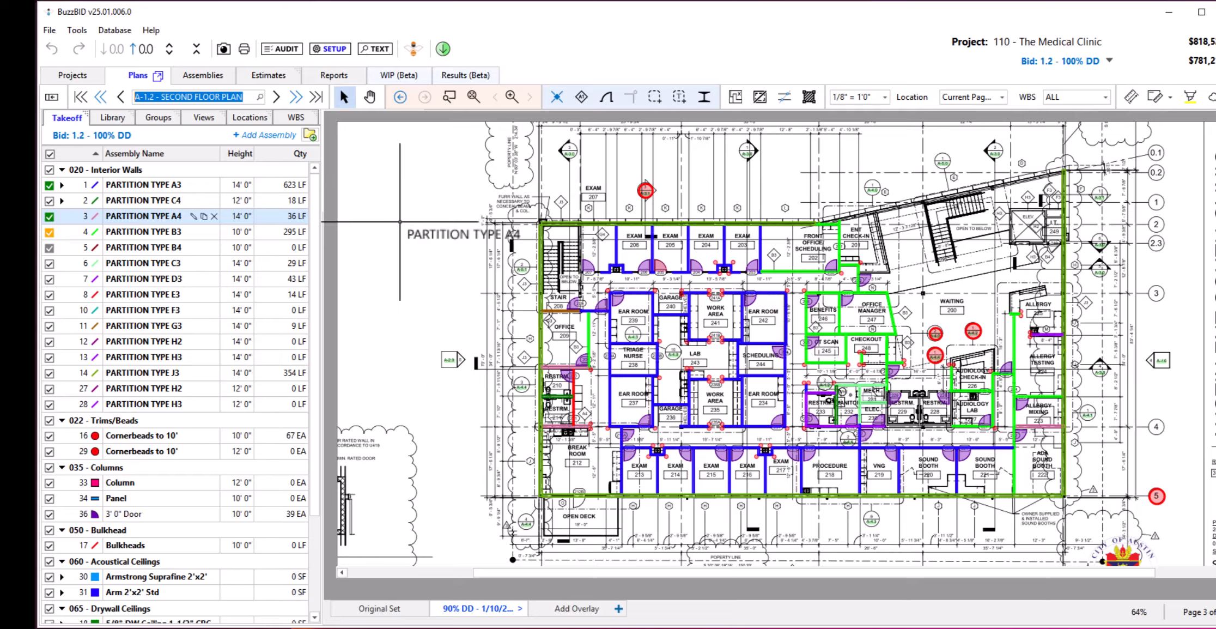
left_click(1131, 98)
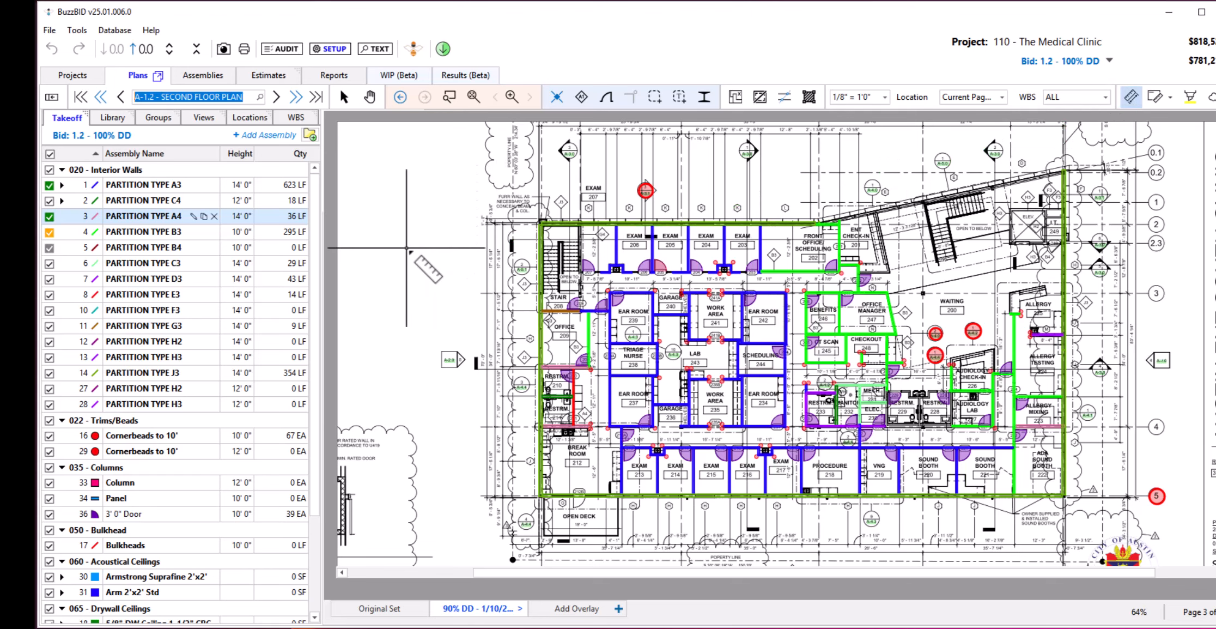
key("Escape")
key("r")
left_click(168, 233)
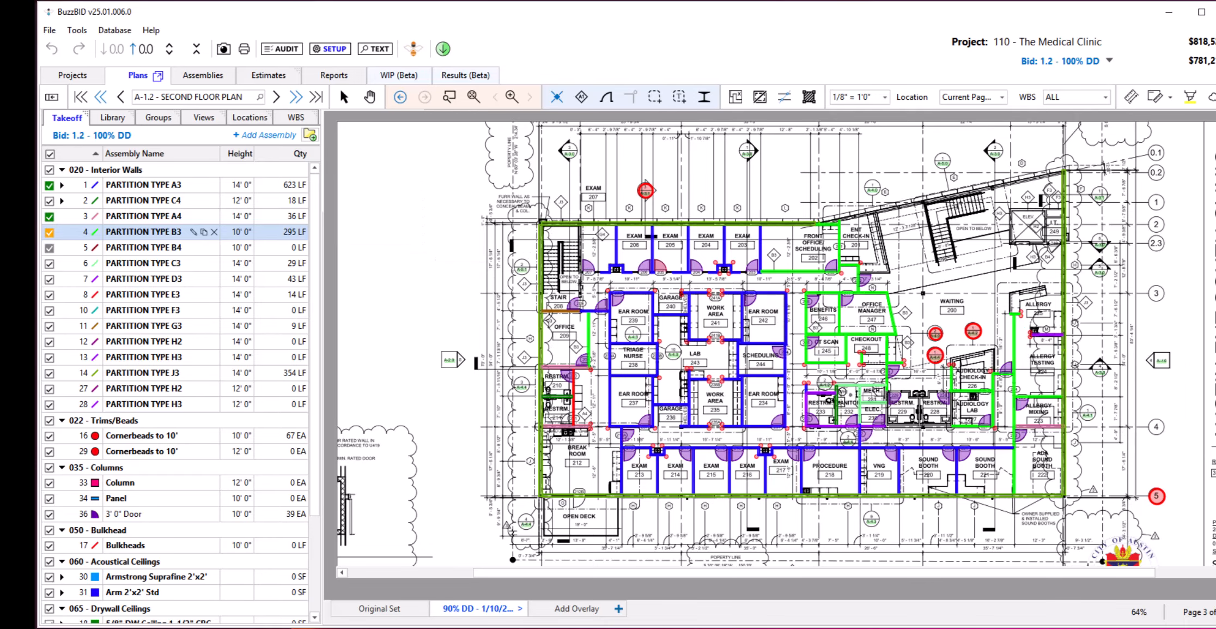
key("Escape")
Examine the second floor plan by zooming and panning across the exam rooms, stair 208, the whole sheet and the waiting area.
scroll(925, 179, "up", 2)
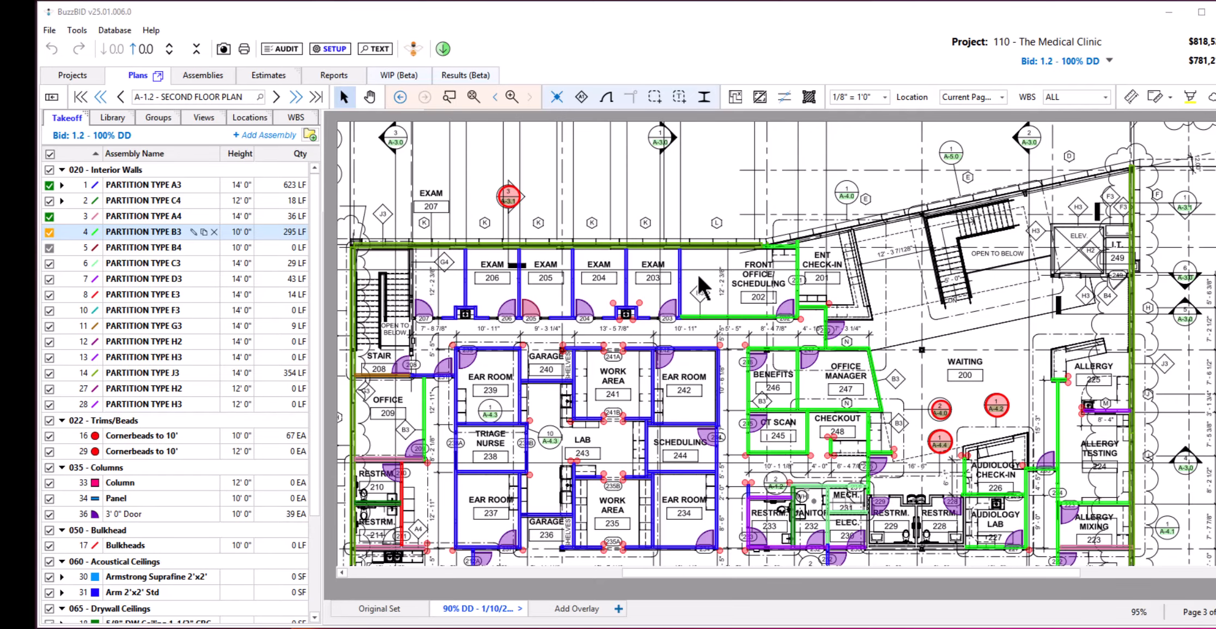
mouse_move(641, 286)
left_mouse_down()
mouse_move(771, 278)
mouse_move(442, 269)
mouse_move(662, 270)
left_mouse_up()
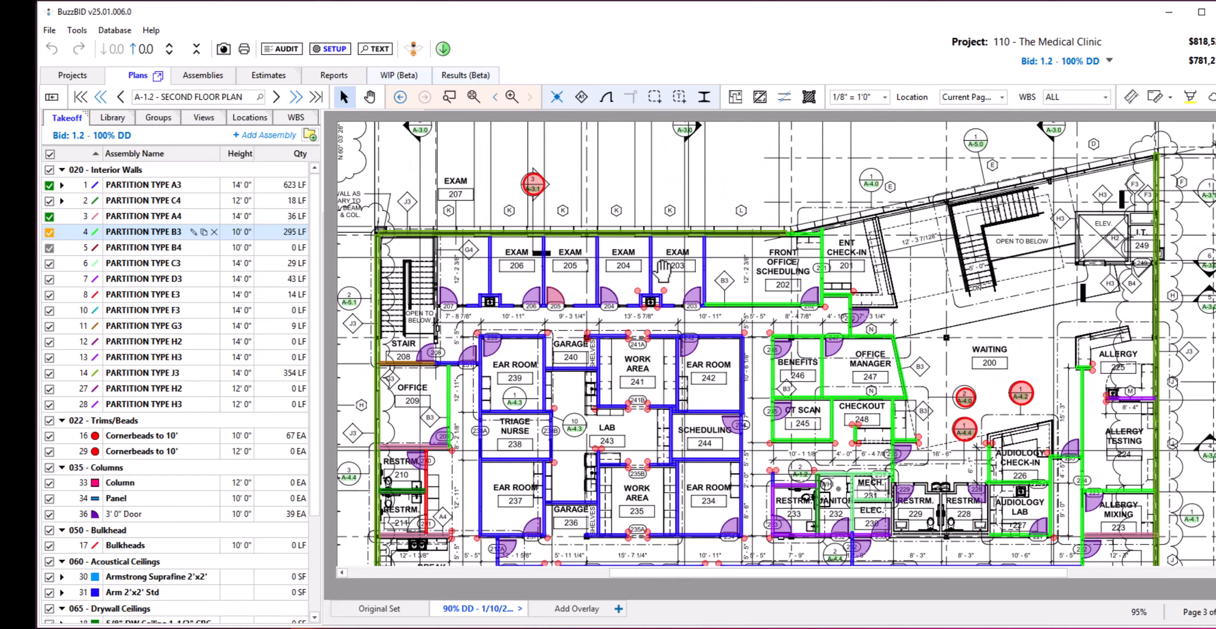
scroll(662, 272, "right", 5)
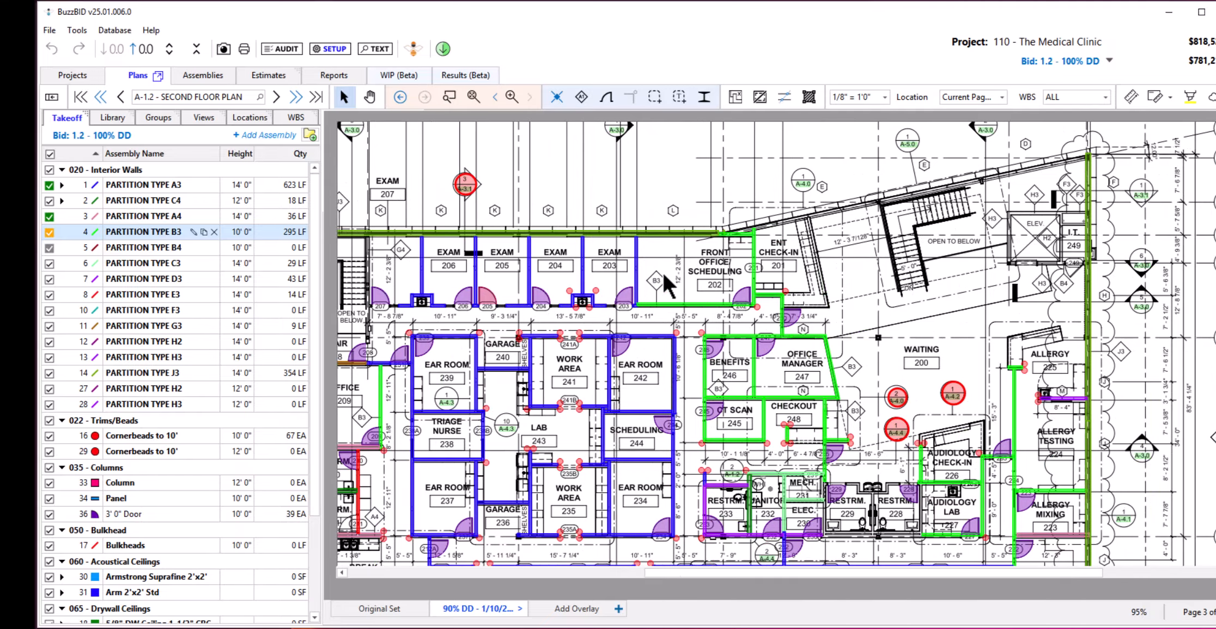
scroll(662, 272, "left", 5)
scroll(663, 275, "left", 3)
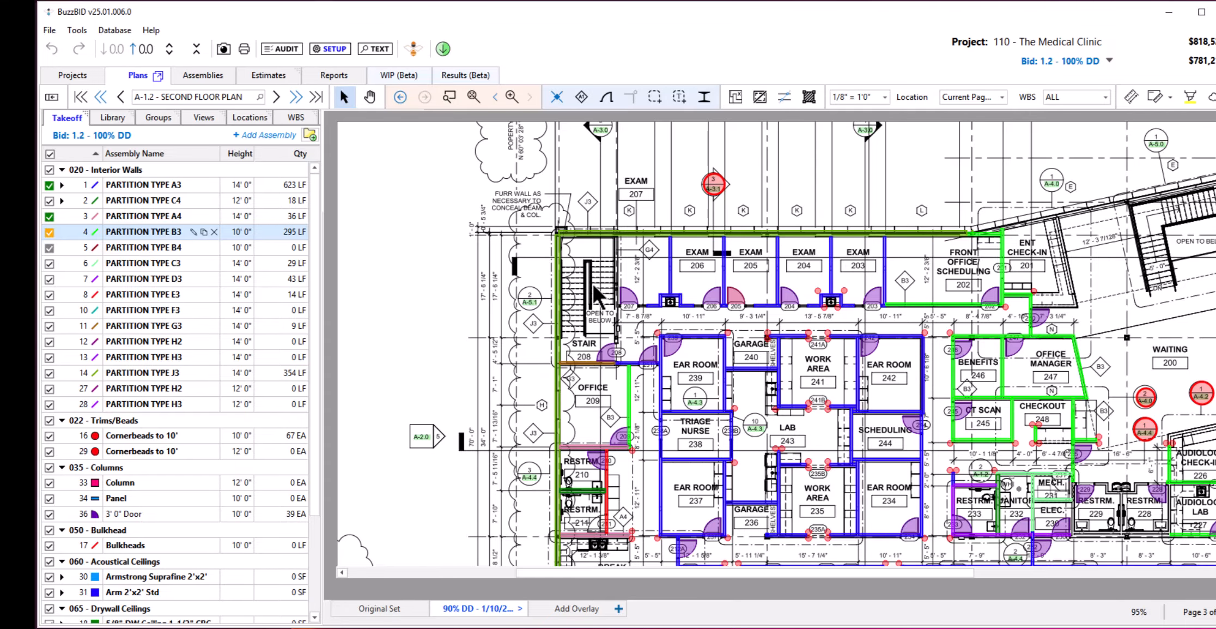
scroll(593, 288, "up", 5)
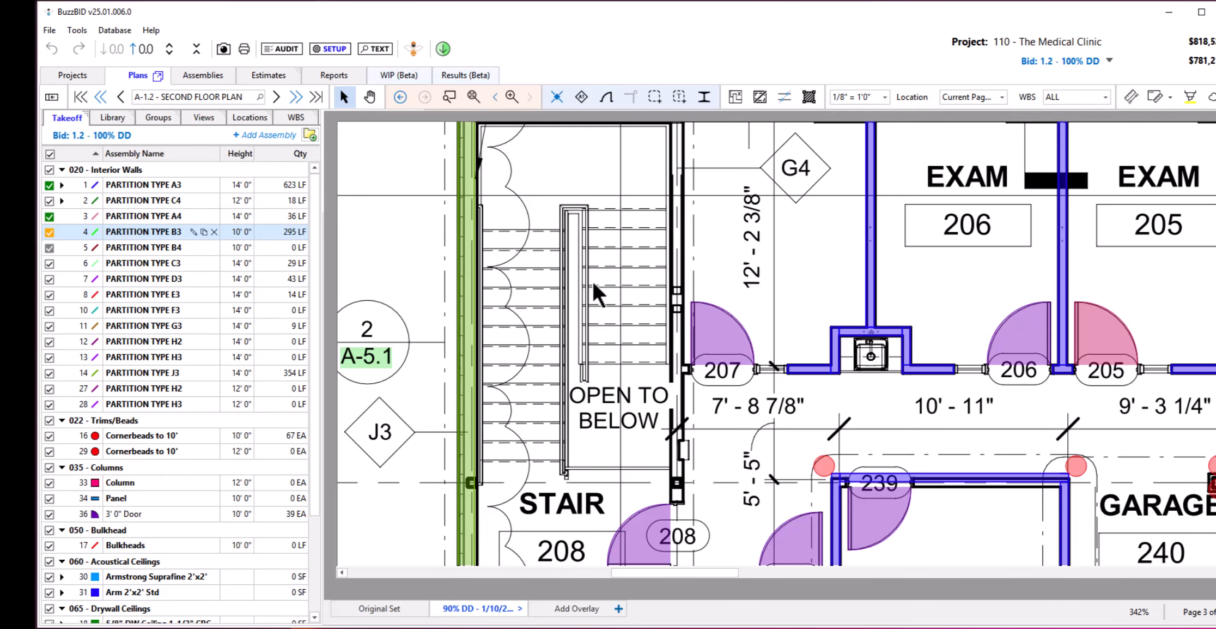
scroll(591, 280, "down", 6)
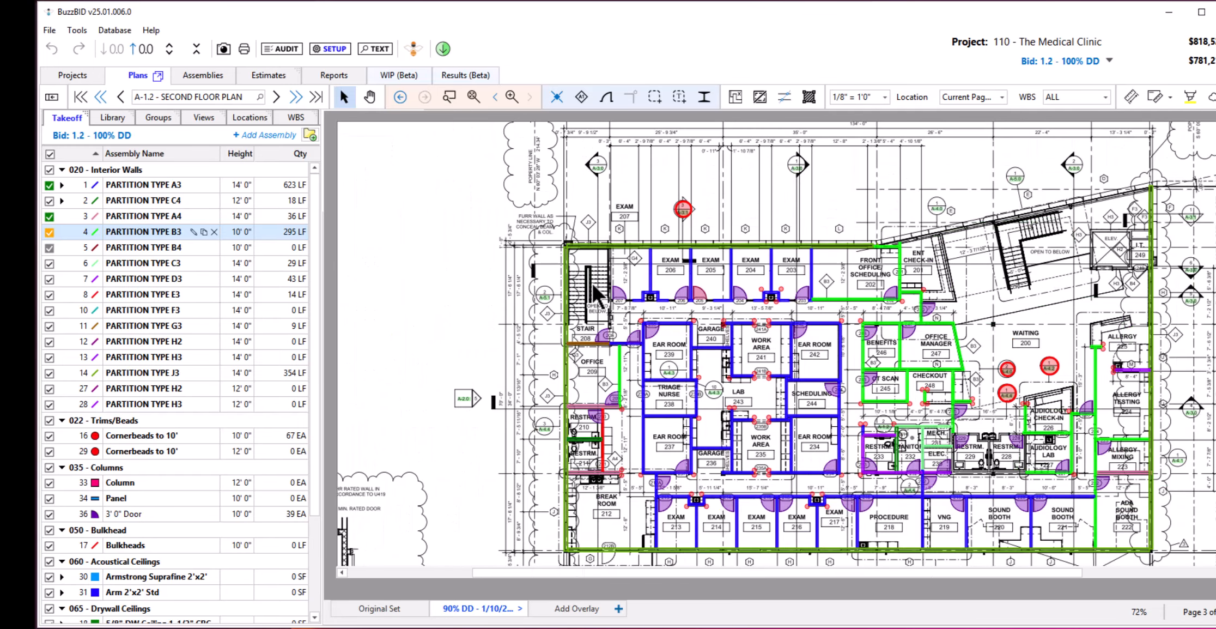
scroll(594, 288, "down", 2)
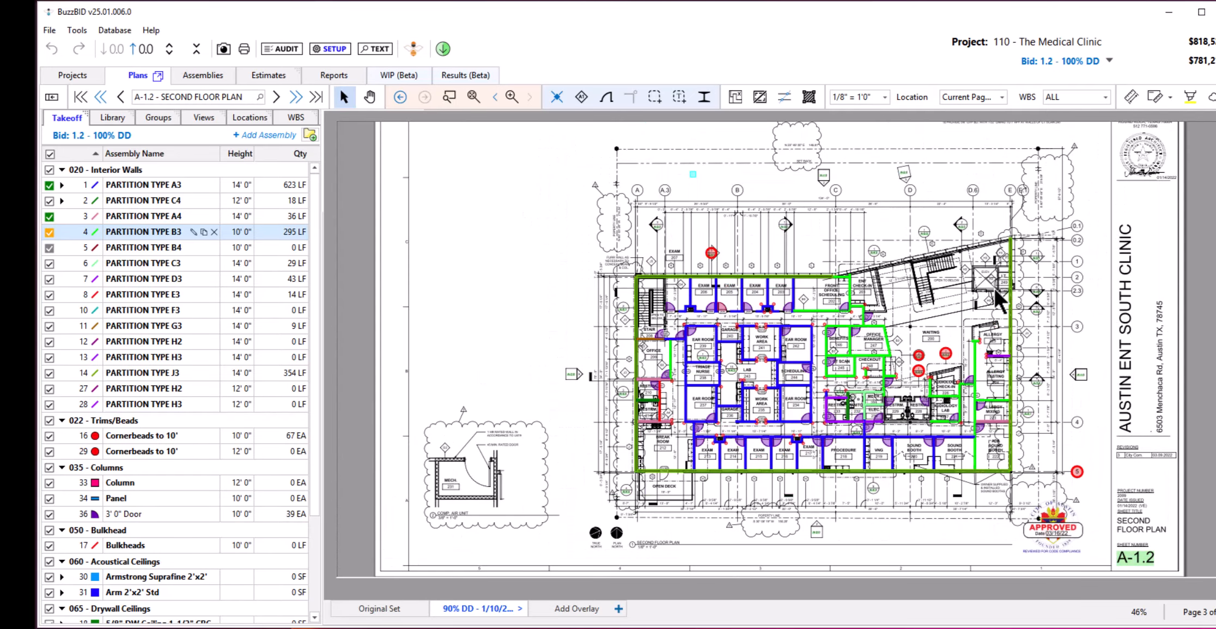
scroll(1002, 297, "up", 5)
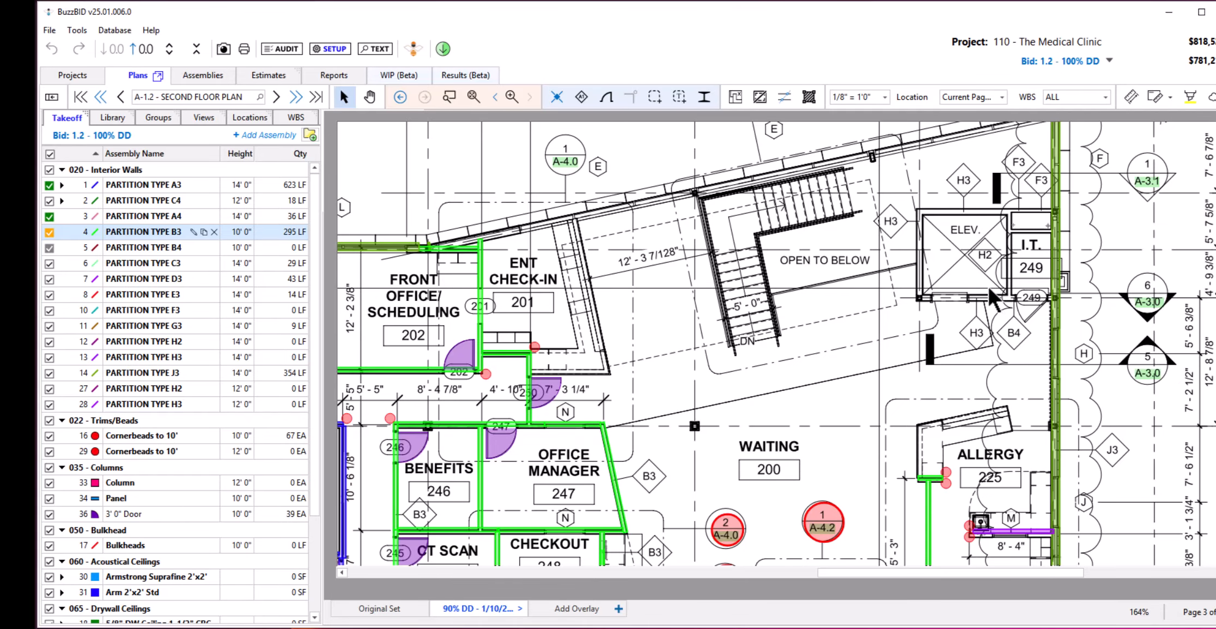
Review the general program options, including the Alternate Mouse Wheel preference, and close the options.
left_click(76, 31)
left_click(561, 166)
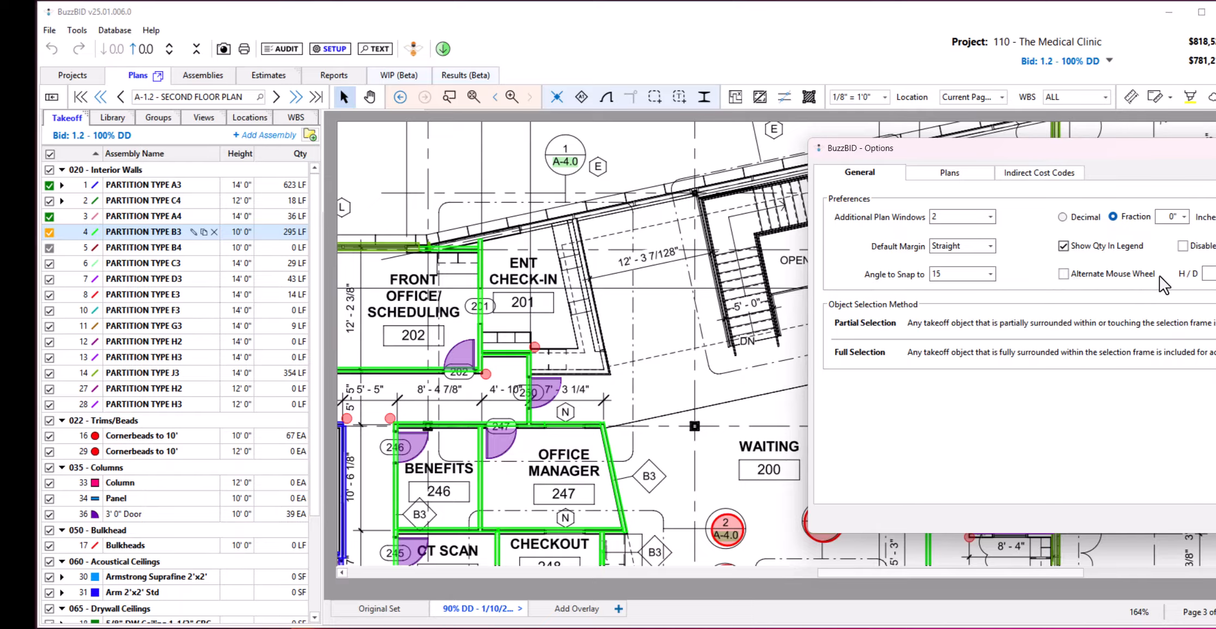
left_click(1214, 518)
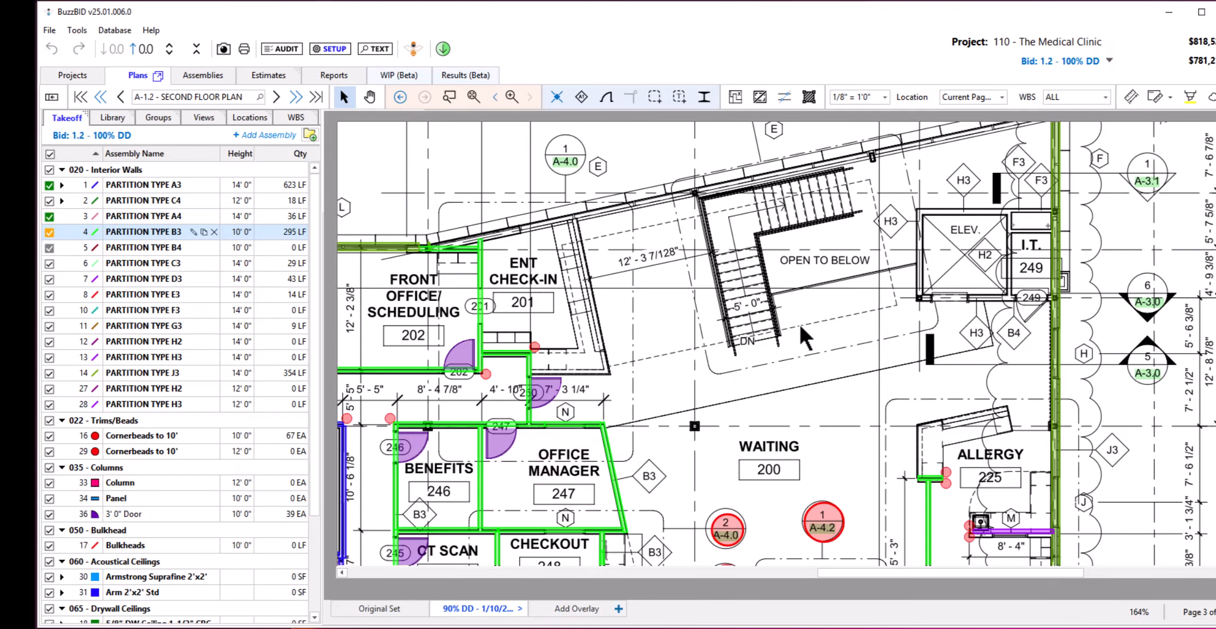
Open sheet A-1.5 - Second Floor Ceiling, go back to the previously viewed sheet, and return forward to A-1.5.
scroll(799, 325, "right", 5)
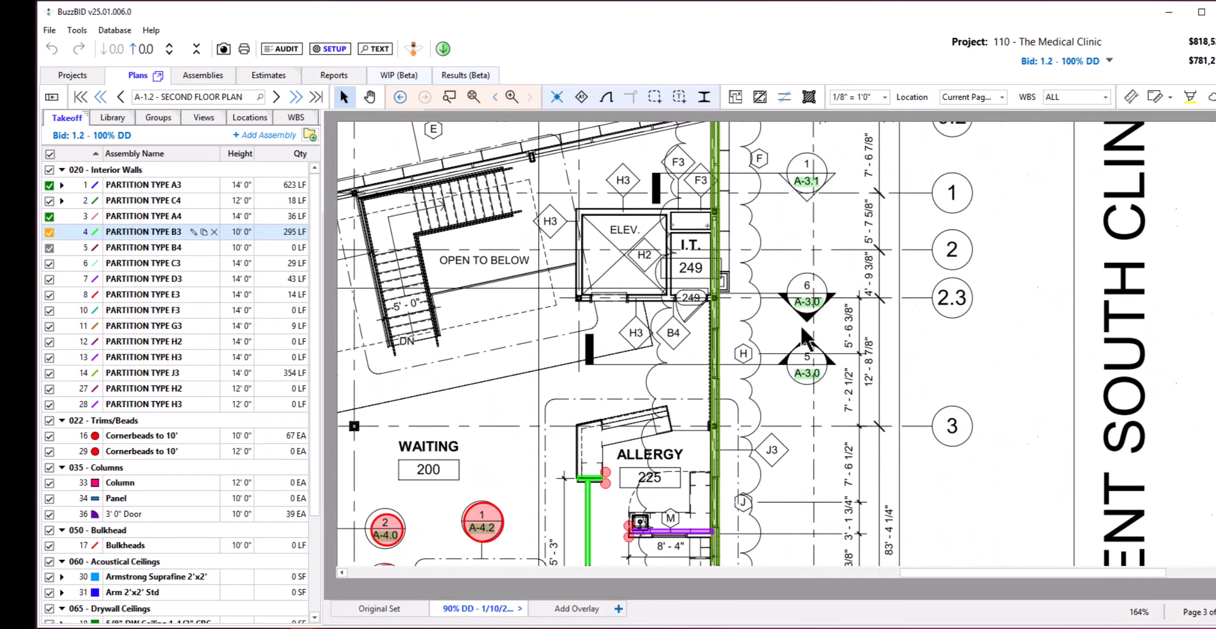
scroll(798, 324, "left", 6)
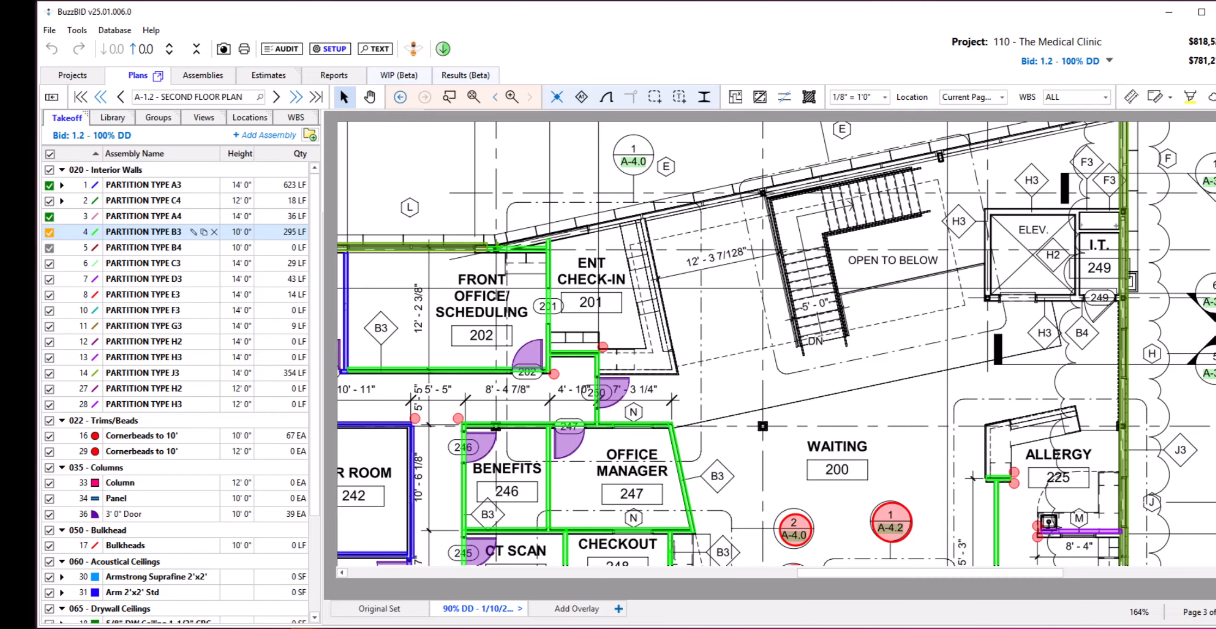
key("ctrl+Page_Down")
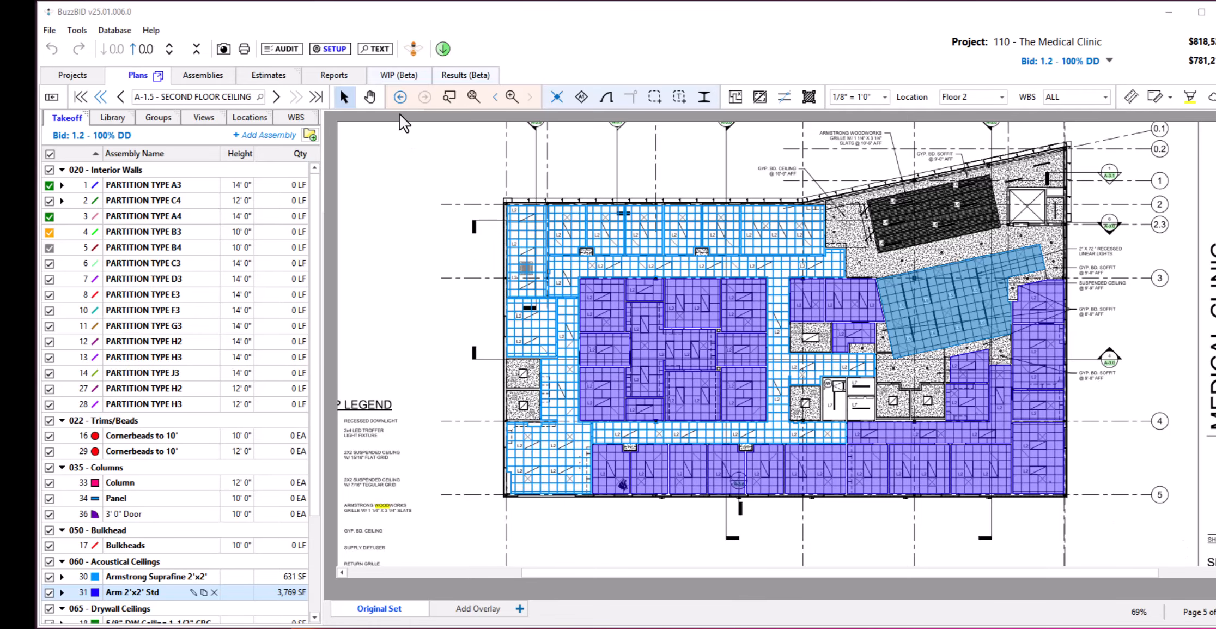
left_click(400, 97)
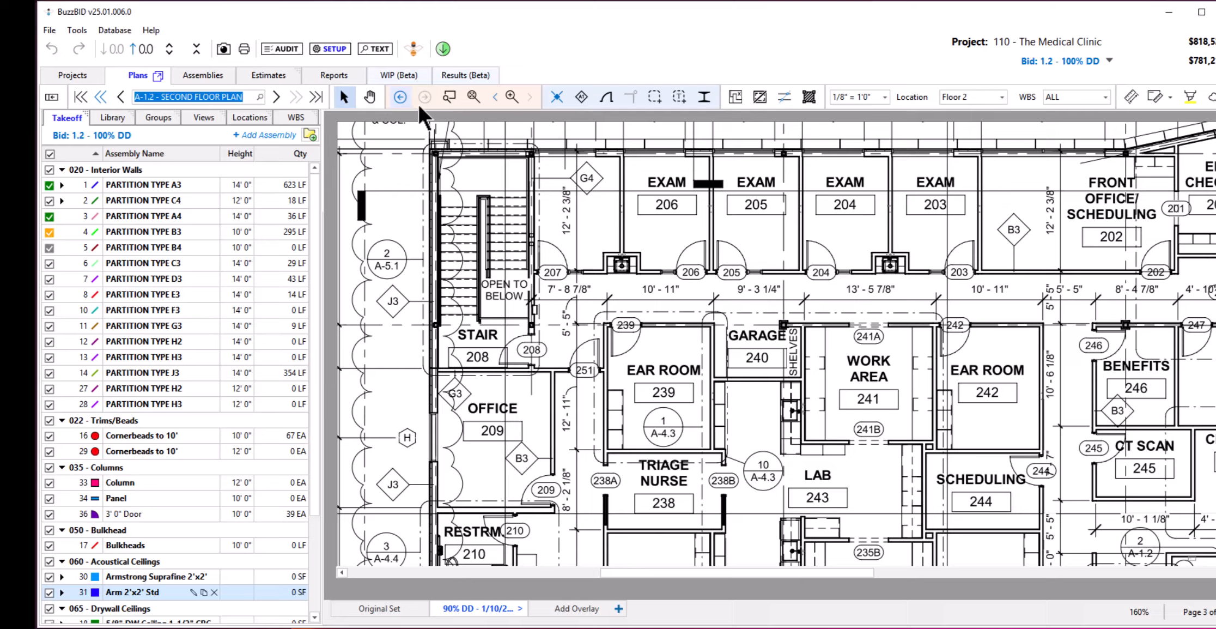
left_click(420, 105)
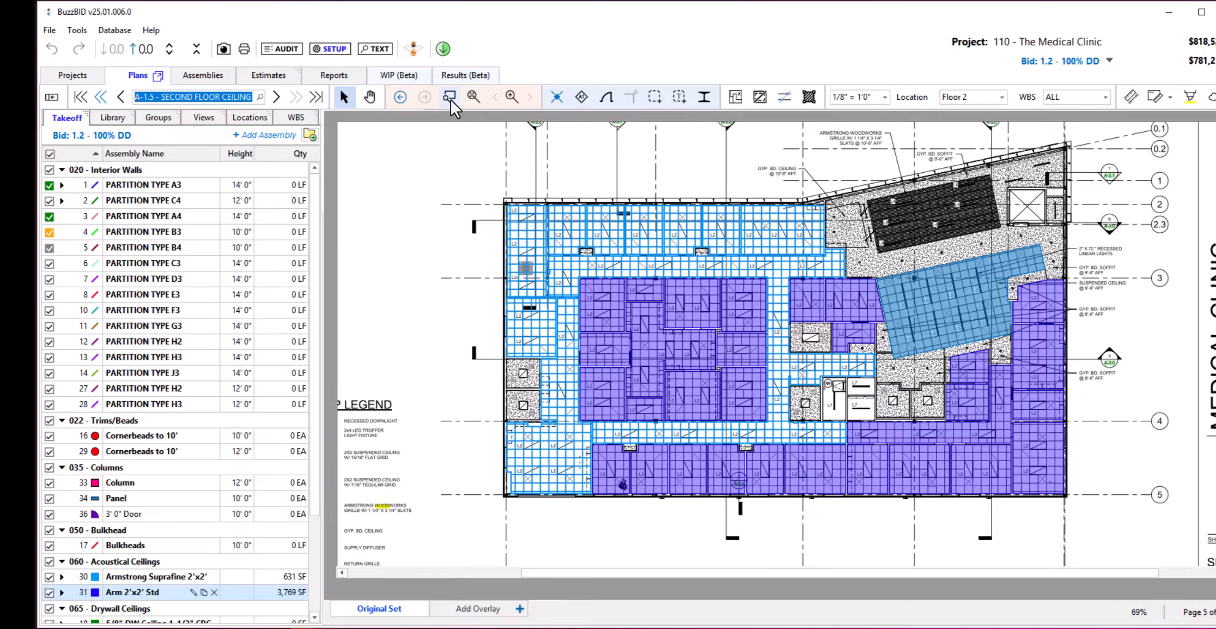
View the A-1.5 ceiling plan with Zoom Extent and close up, and switch between its previous zoom levels.
left_click(451, 98)
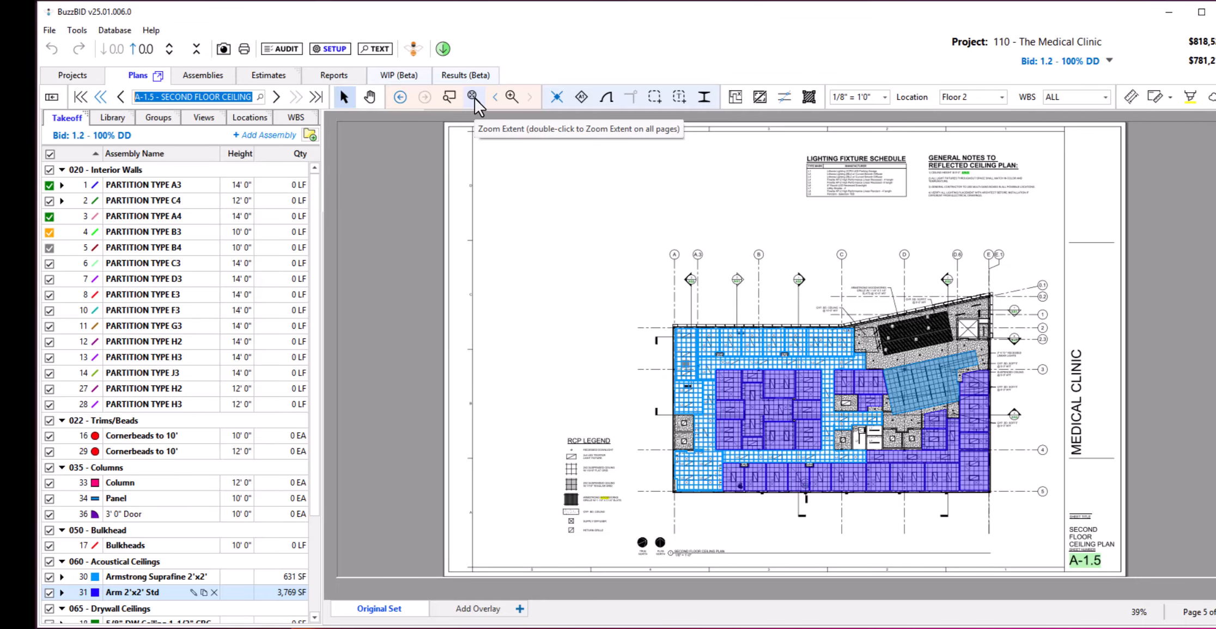
left_click(472, 96)
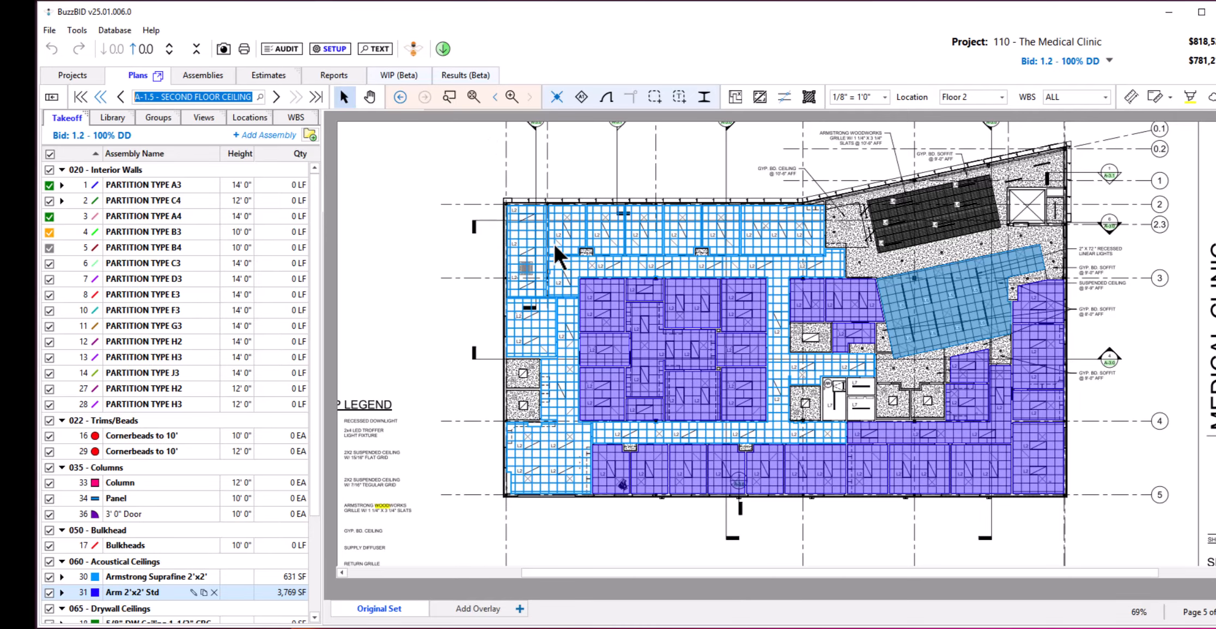
scroll(586, 294, "up", 4)
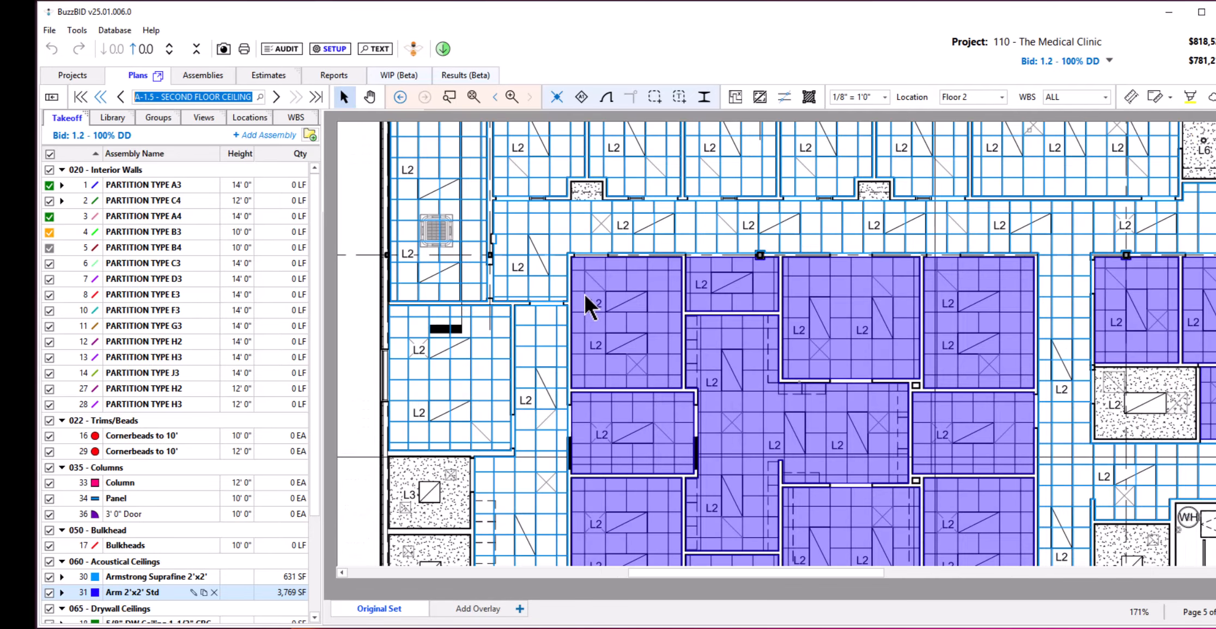
left_click(495, 97)
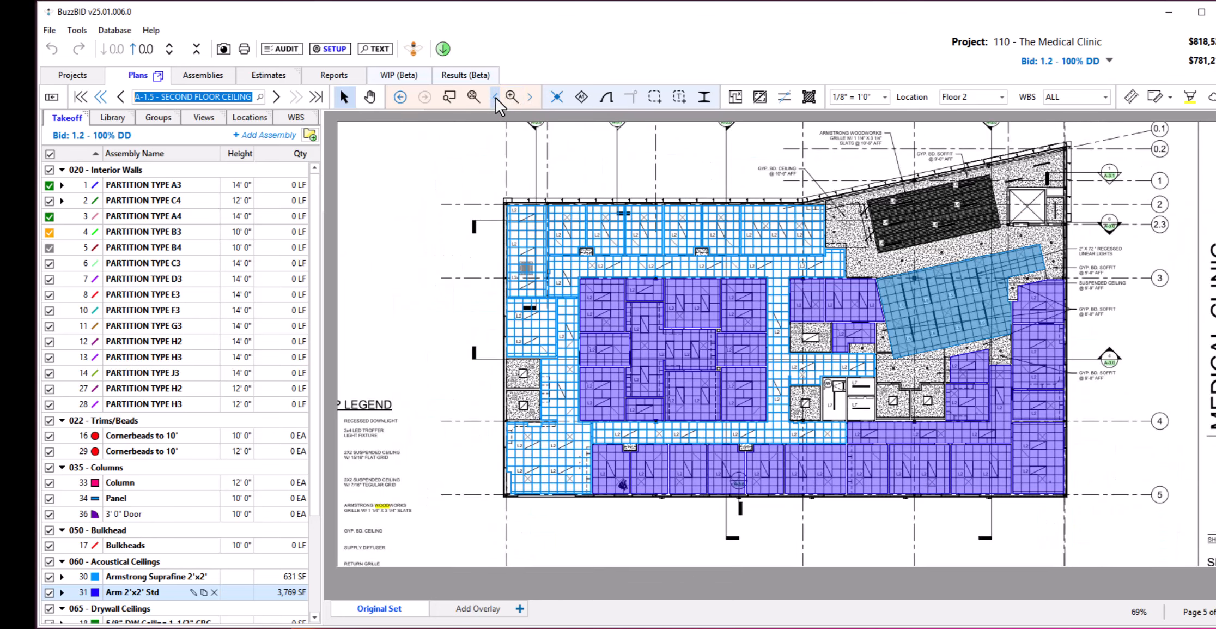
left_click(494, 97)
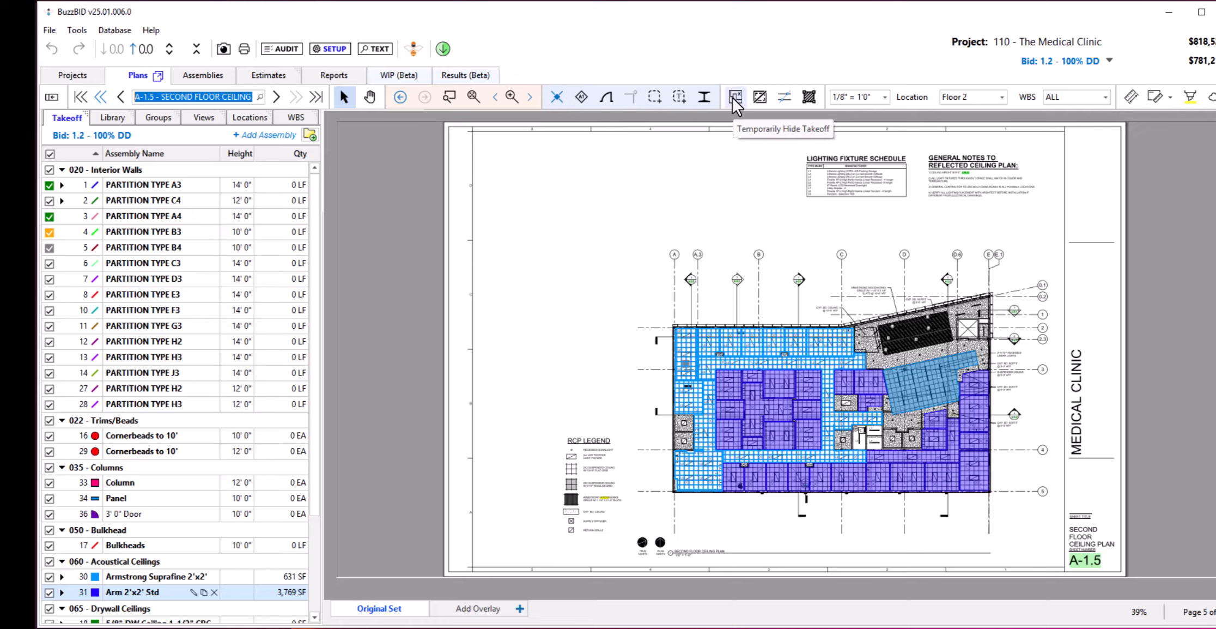
left_click(473, 96)
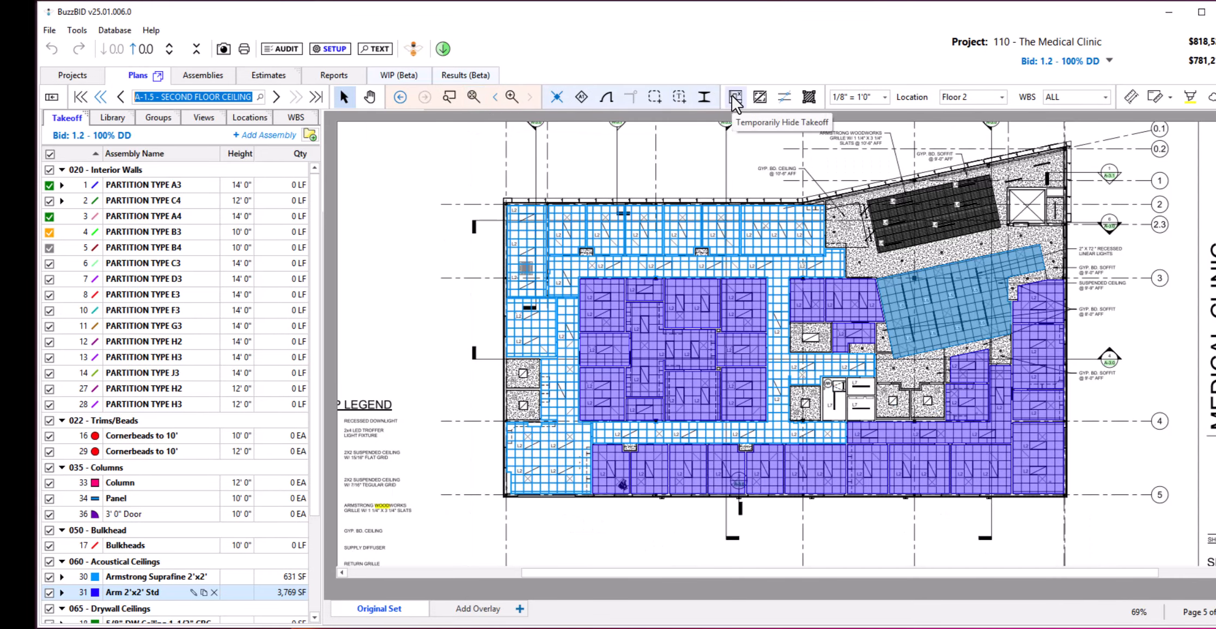
Delete the Armstrong 2'x4' ceiling area over the last room of the upper row, and temporarily hide and reshow the takeoff.
left_click(777, 217)
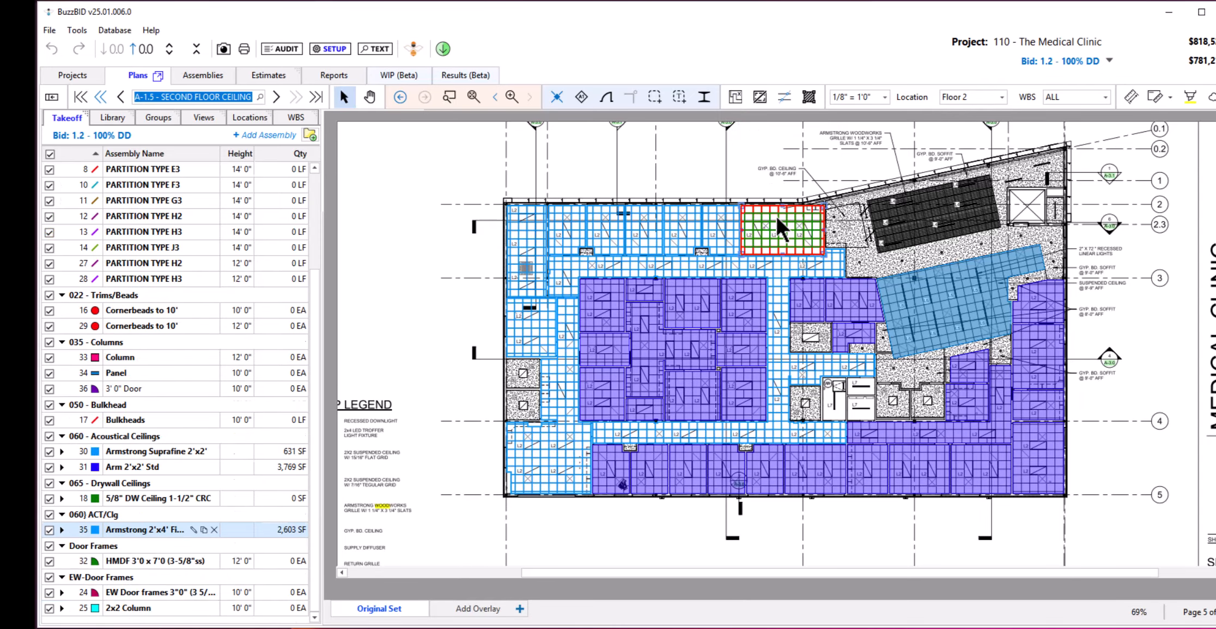
key("Delete")
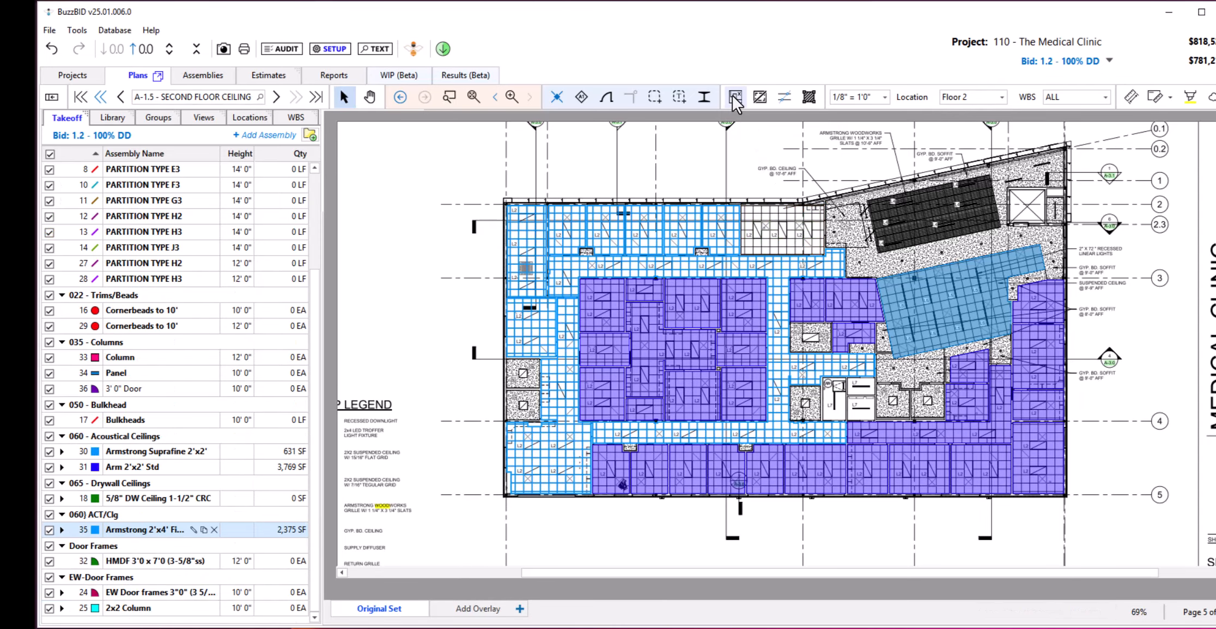
left_click(732, 96)
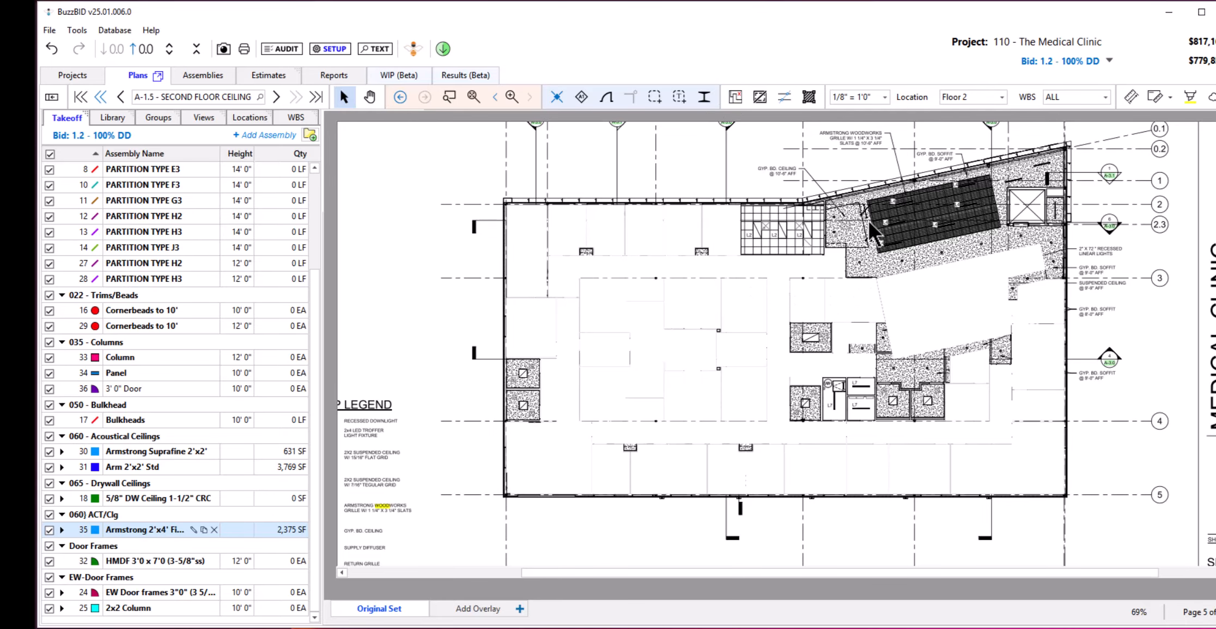
left_click(732, 94)
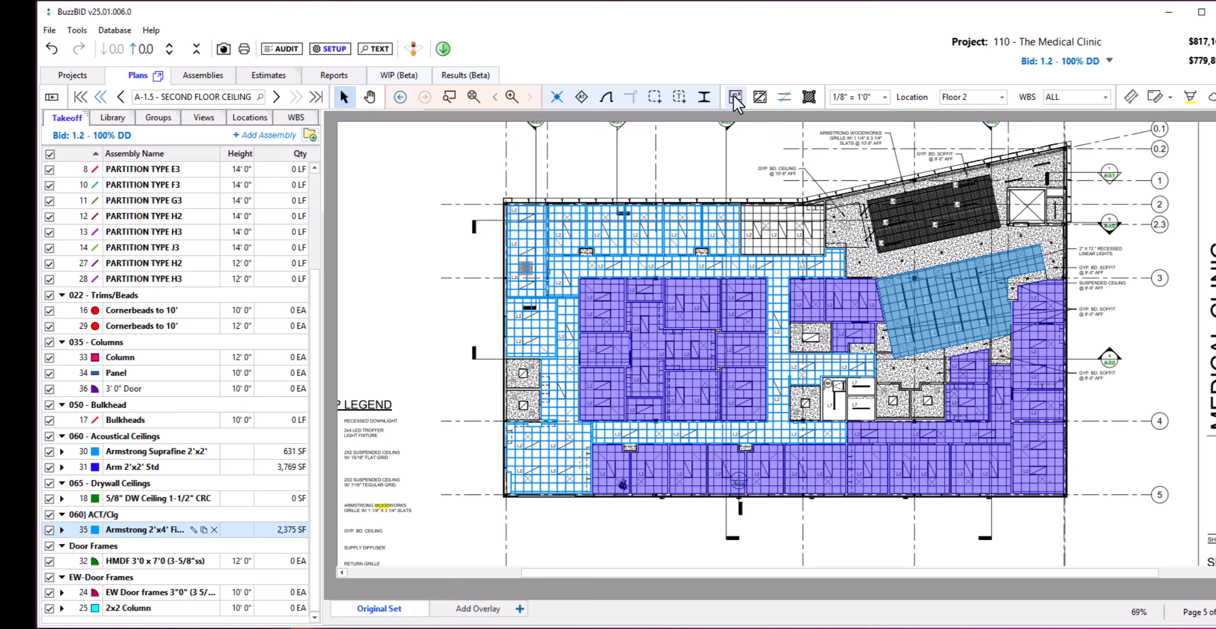
Temporarily hide the plan drawing behind the takeoff, show it again, and activate the line slicing tool.
left_click(760, 97)
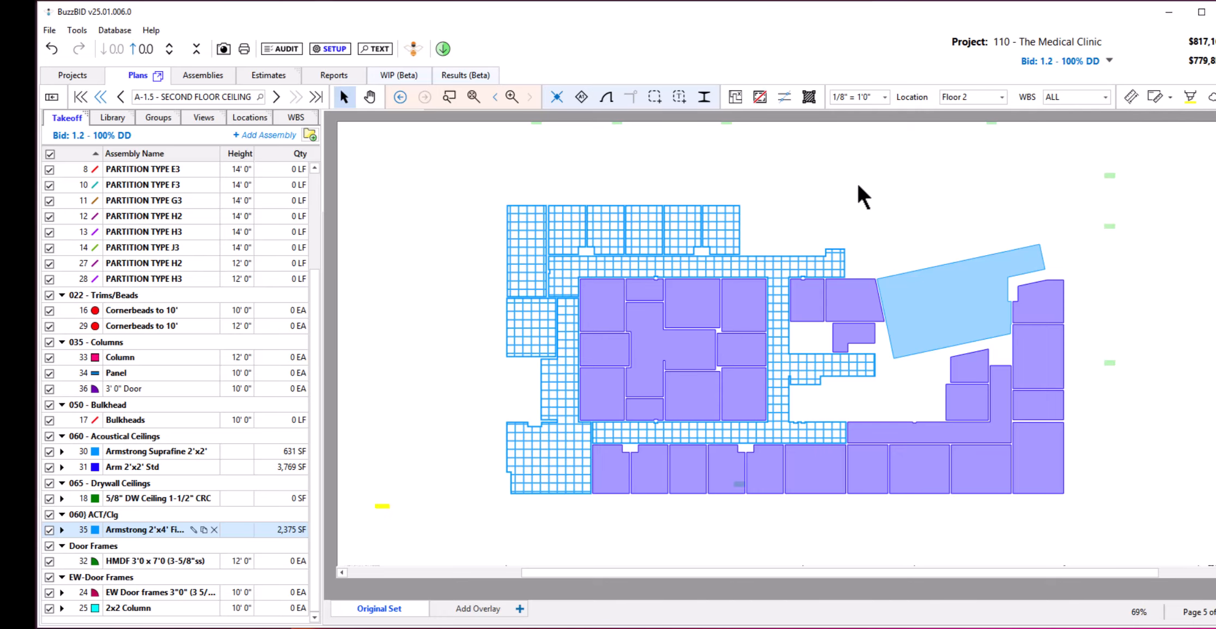
left_click(760, 97)
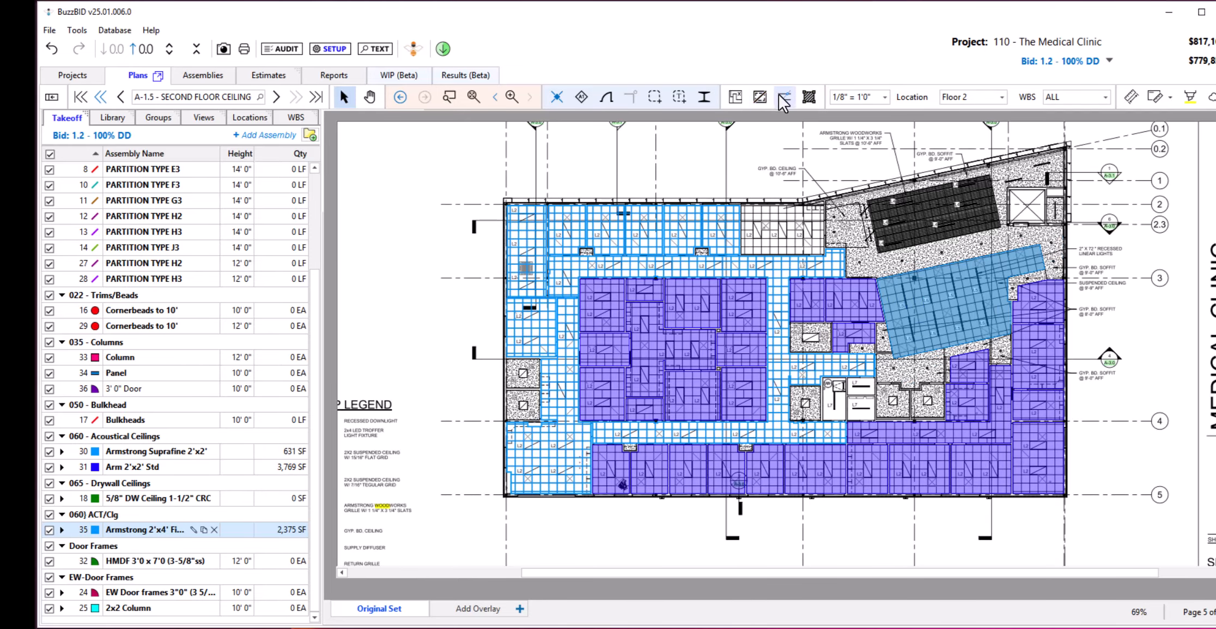
left_click(781, 96)
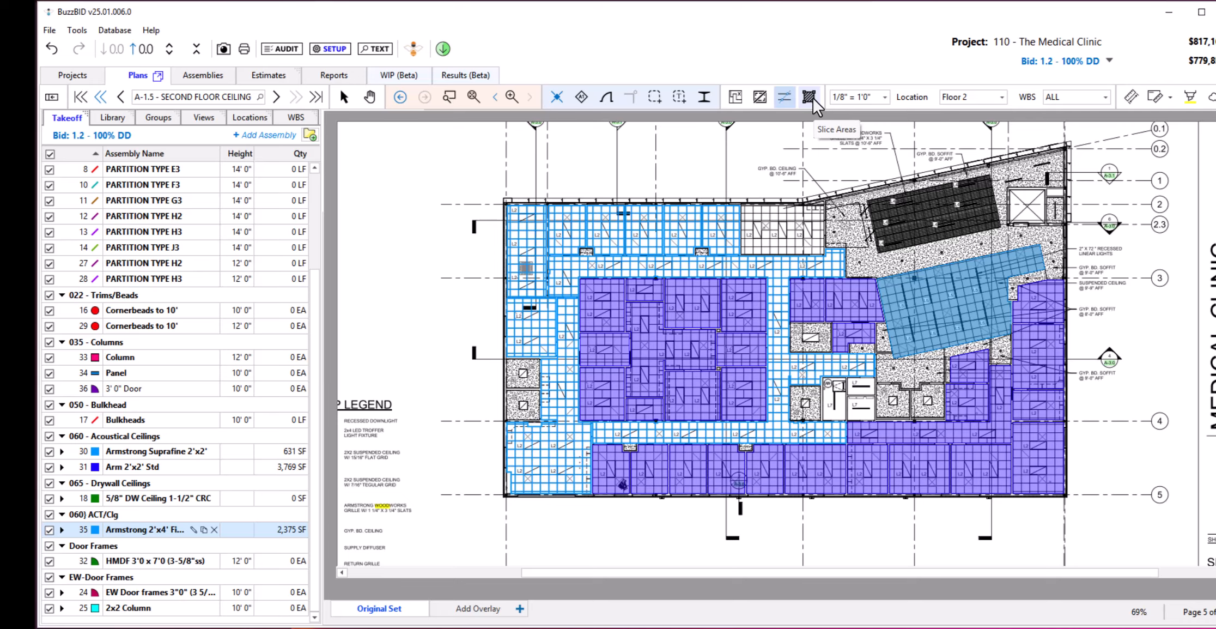
Review the available drawing scales and the location choices for the second floor ceiling plan.
left_click(874, 98)
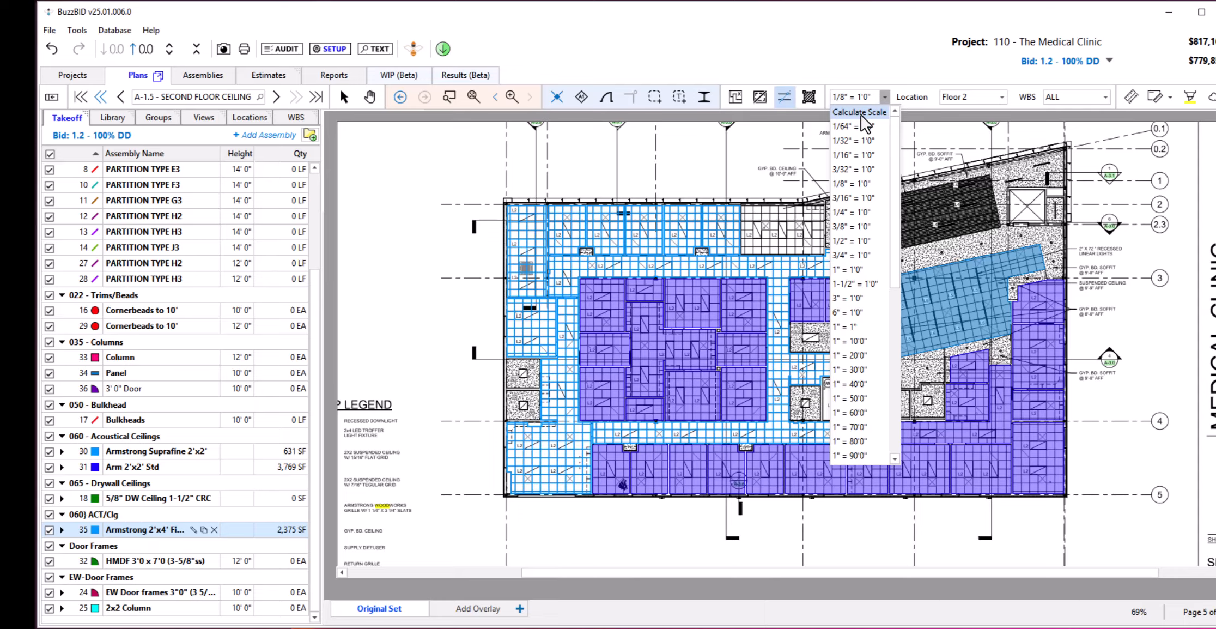
left_click(869, 98)
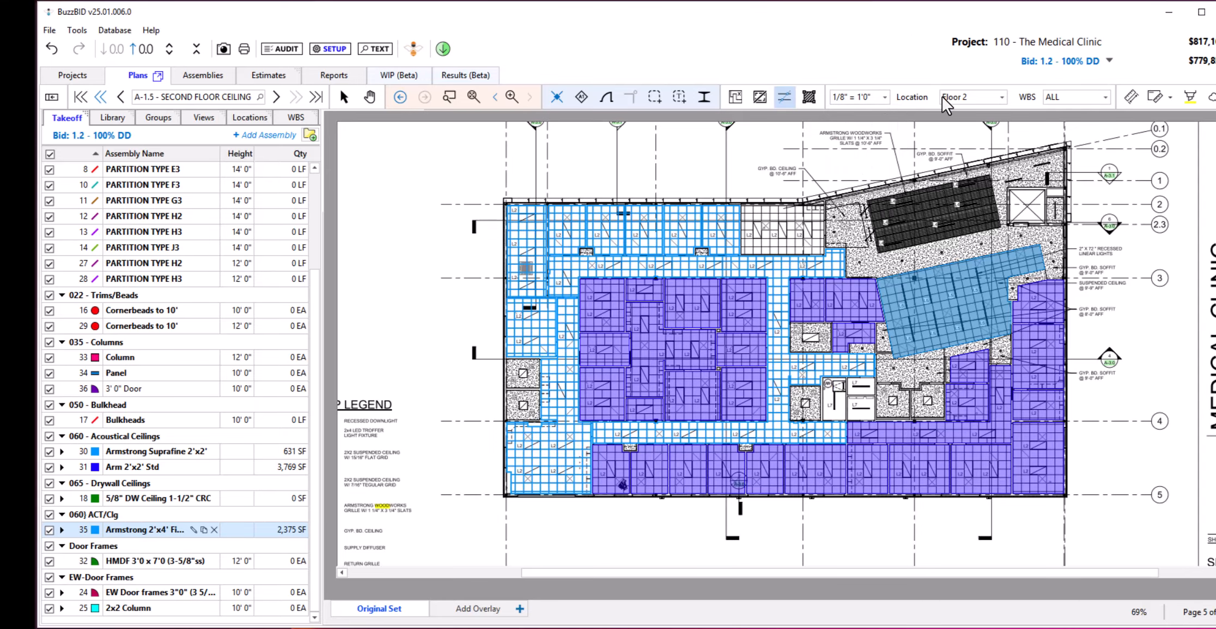
left_click(963, 102)
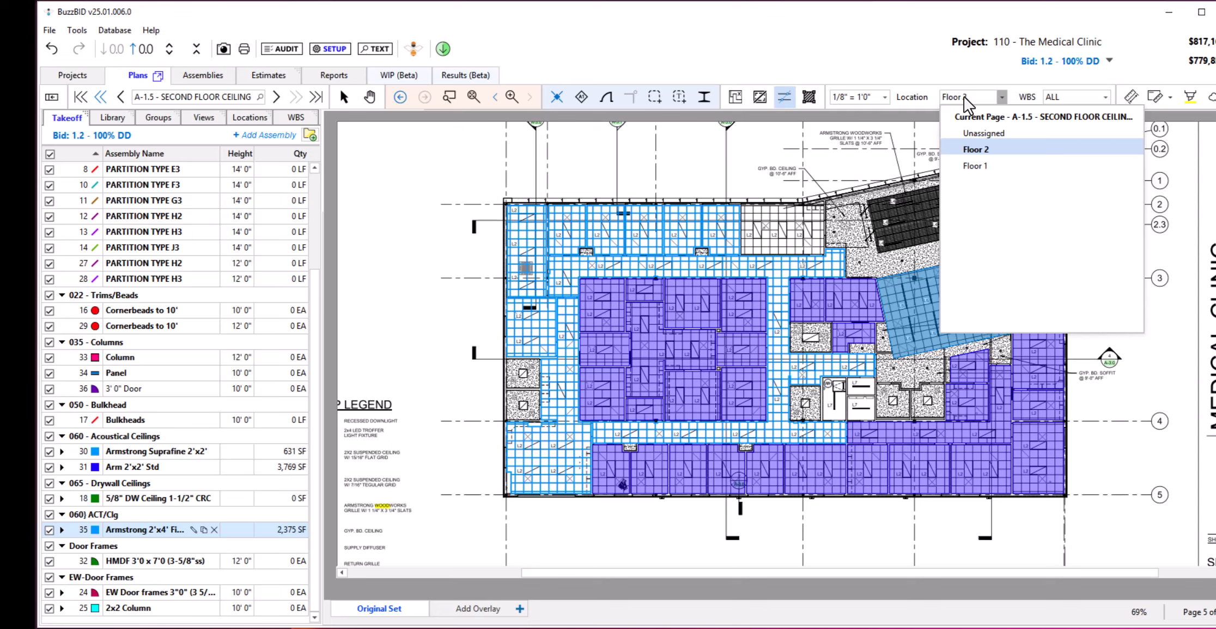
left_click(965, 102)
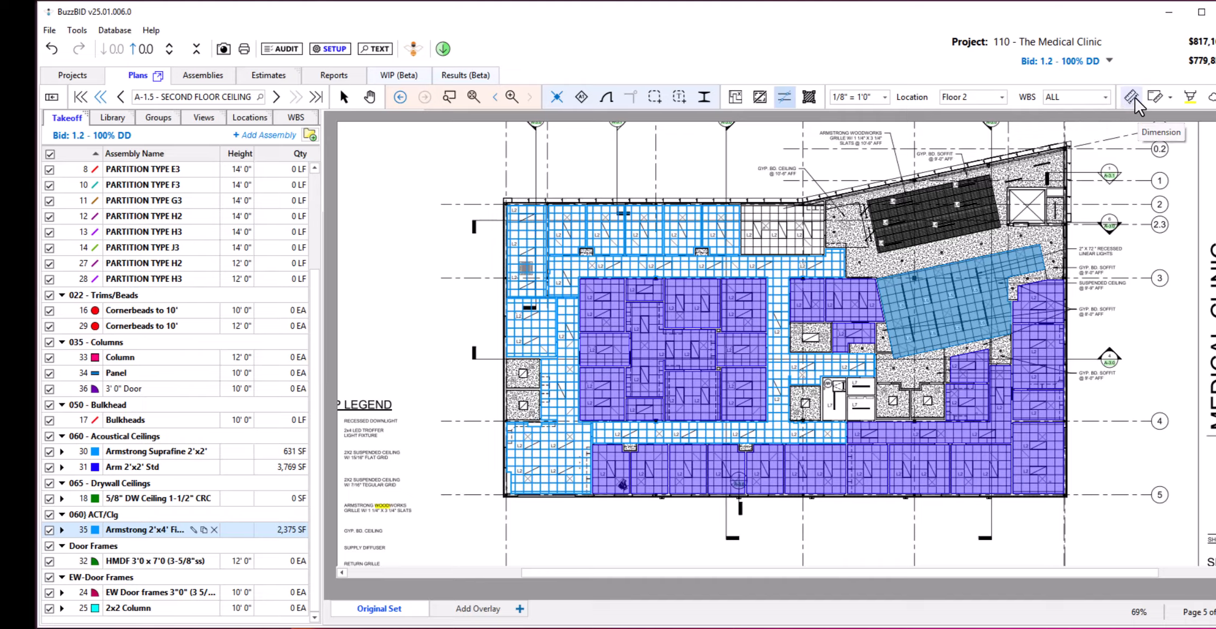
Review the detail view creation options, the available highlight colors and the cloud tool.
left_click(1168, 97)
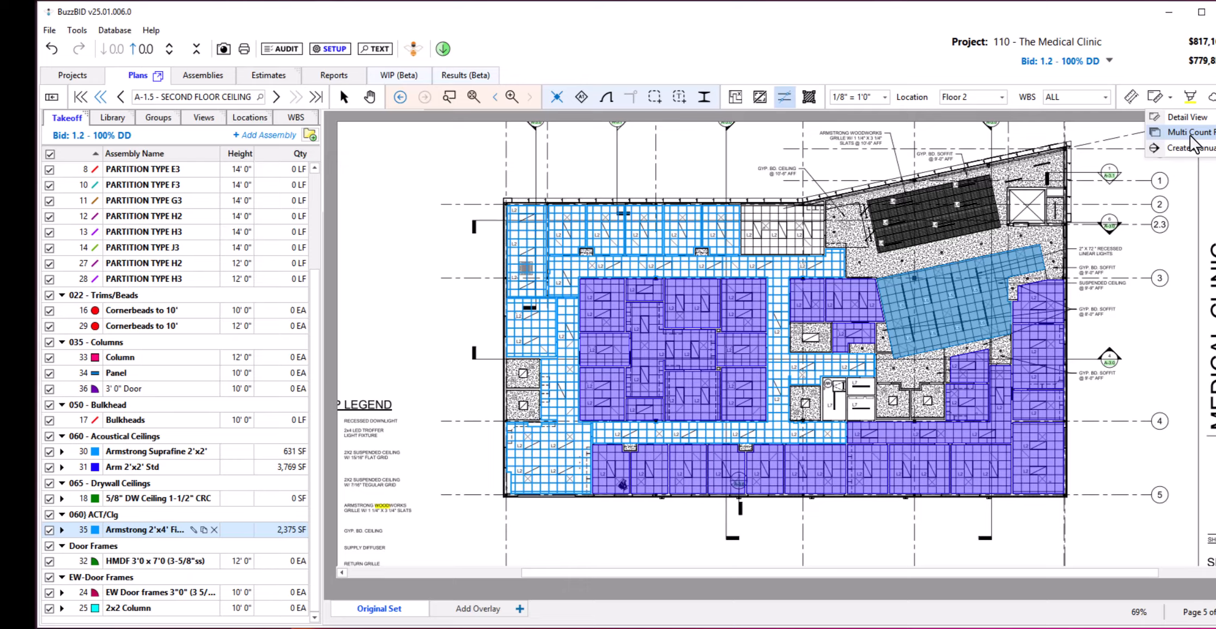
left_click(1192, 98)
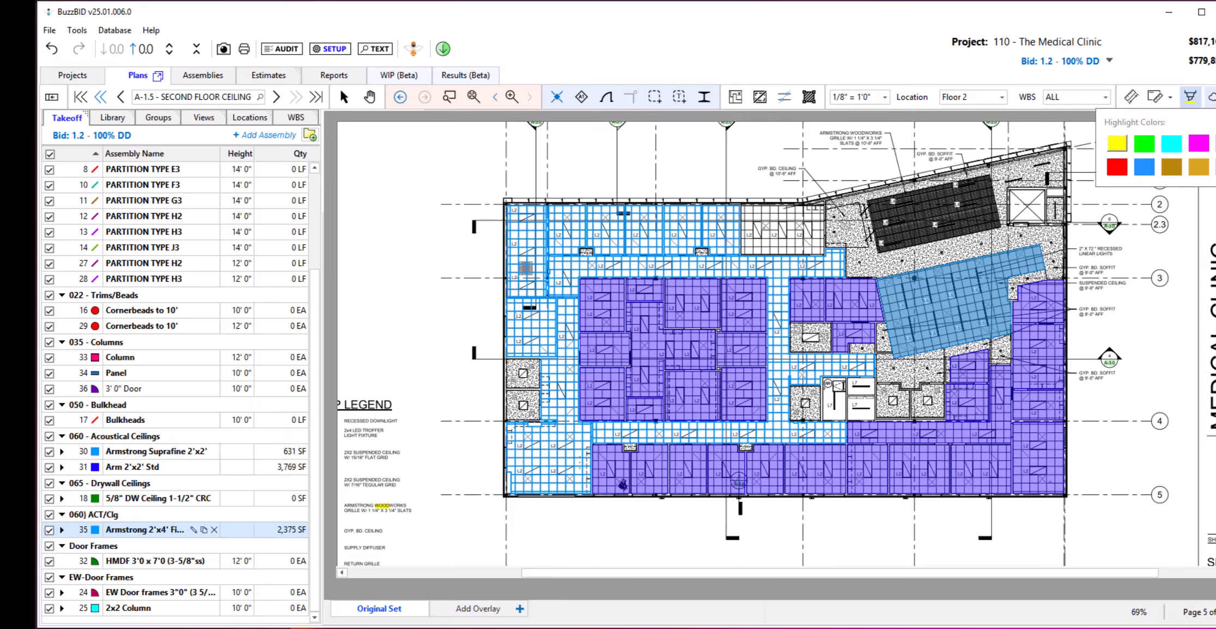
left_click(1213, 97)
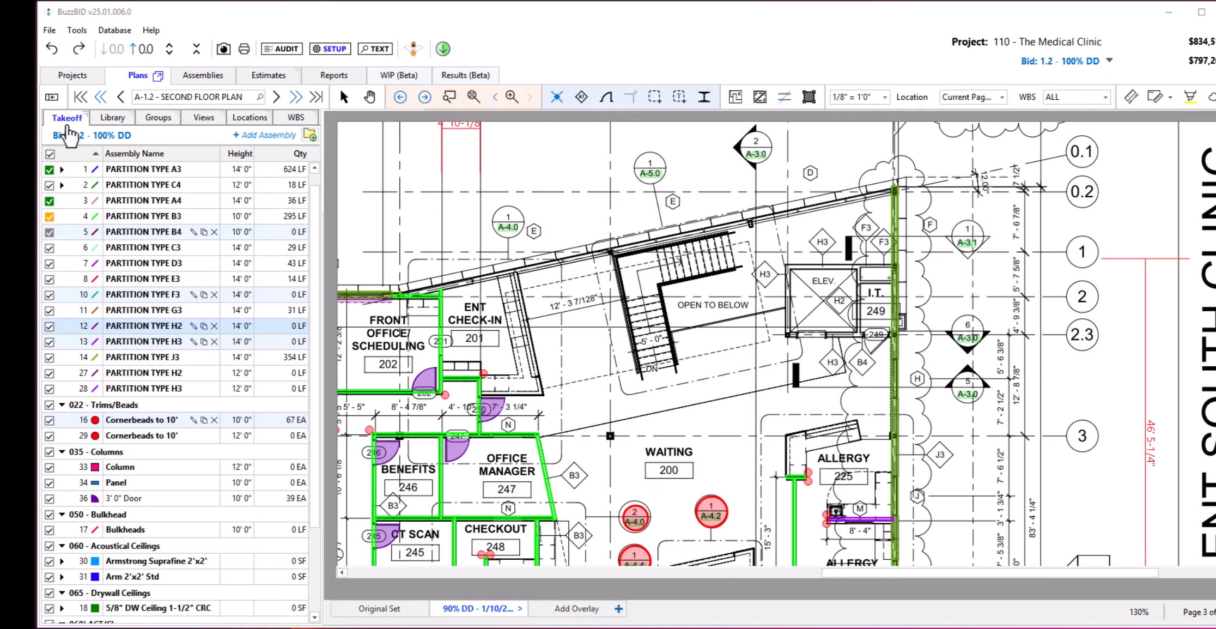
Examine the takeoff's partition assemblies, the assembly library's categories and the editing options for PARTITION TYPE B3.
left_click(121, 185)
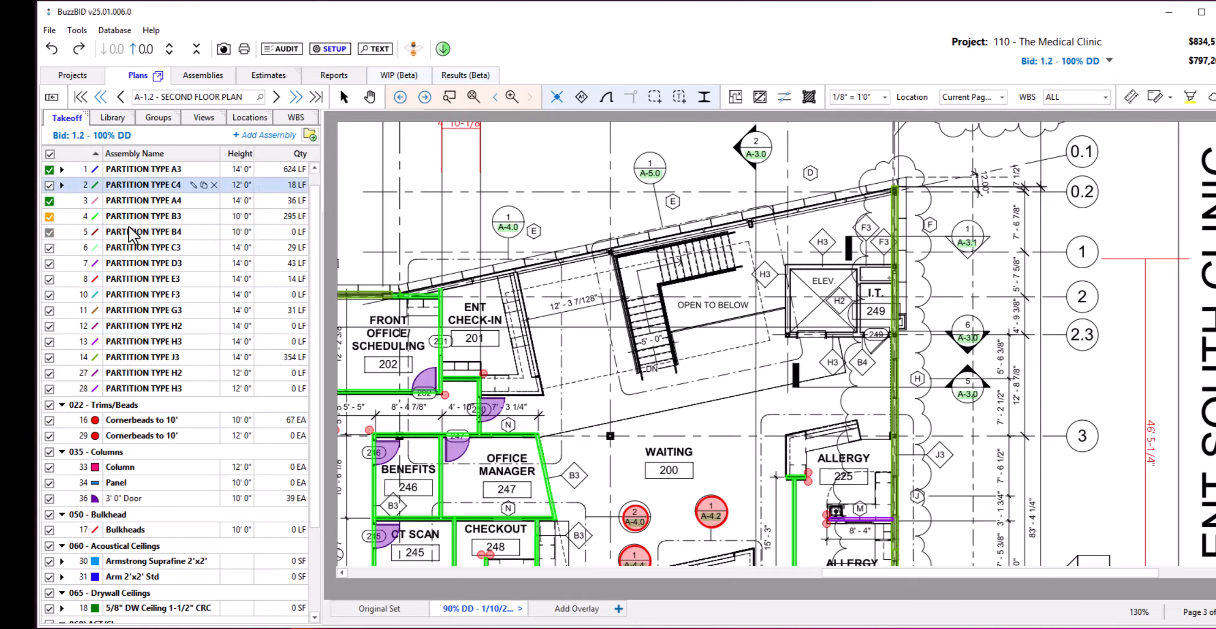
left_click(131, 234)
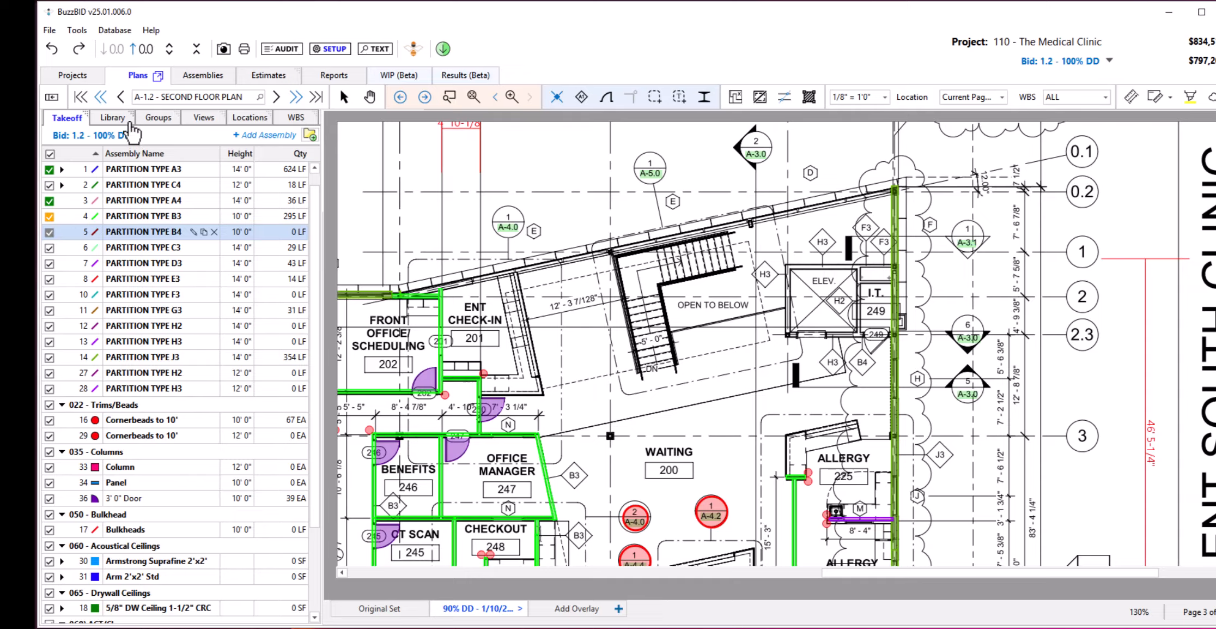
left_click(129, 121)
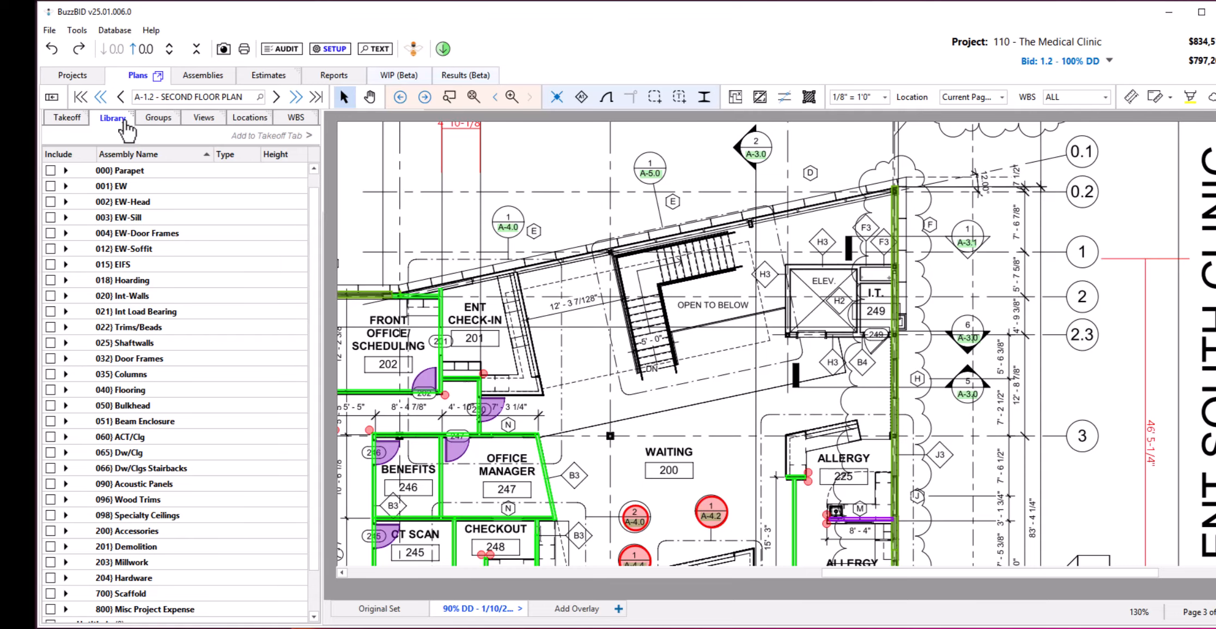
left_click(73, 121)
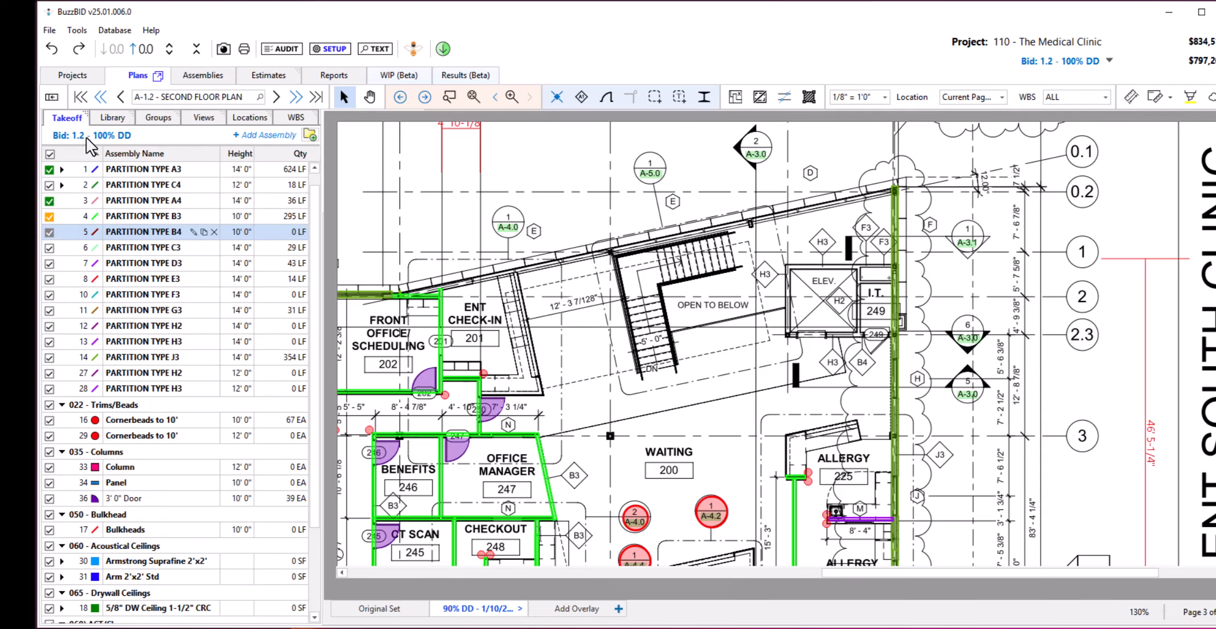
right_click(134, 217)
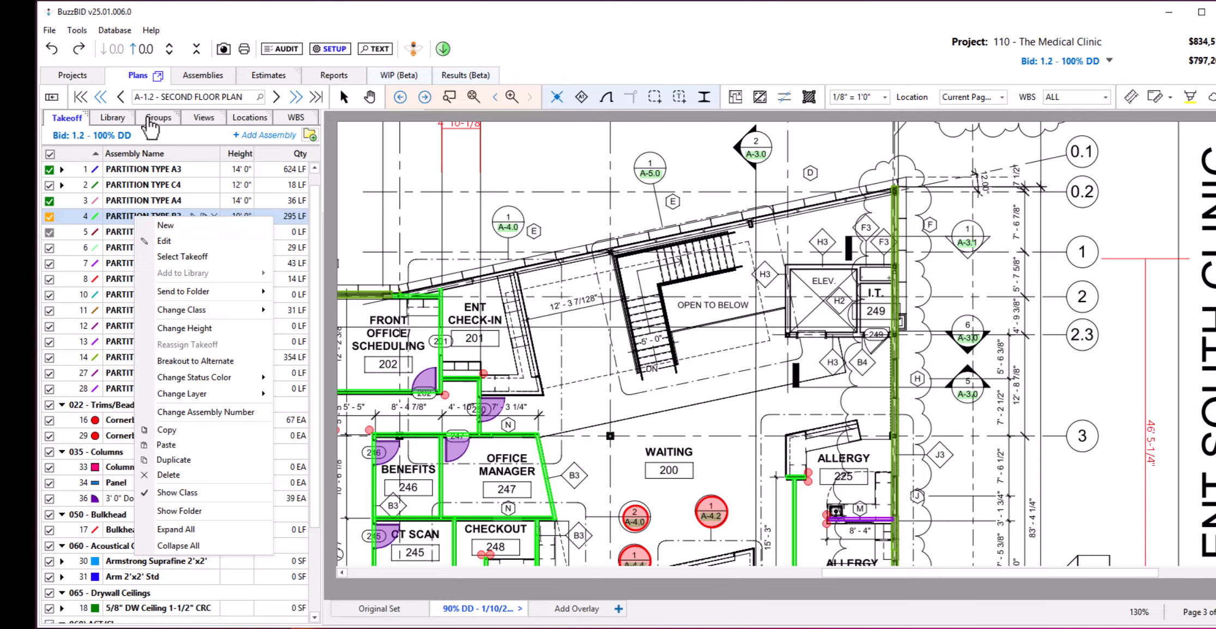
Place the Typ Elevator group over the elevator and I.T. room on the second floor plan.
left_click(148, 121)
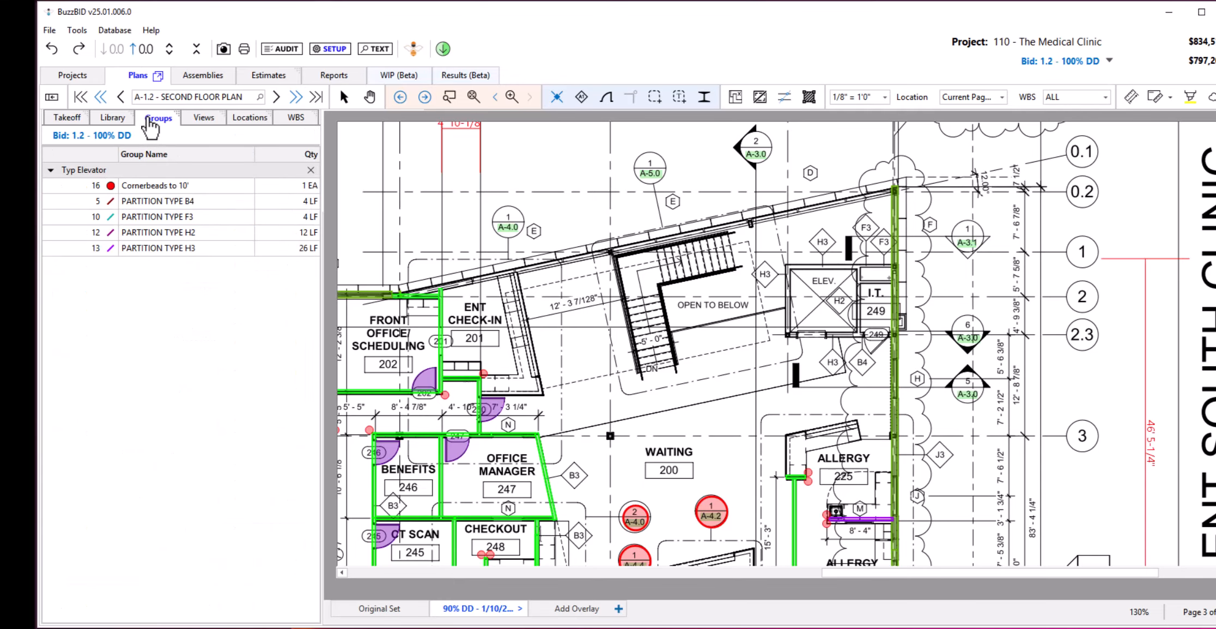
left_click(132, 170)
left_click(132, 170)
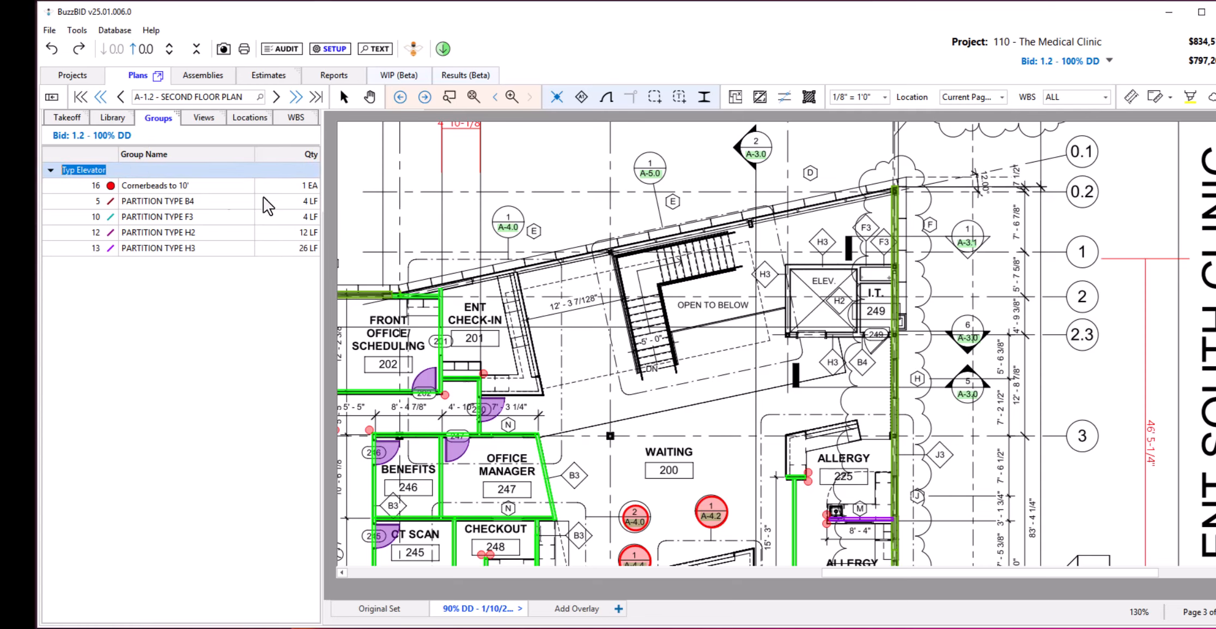
key("Return")
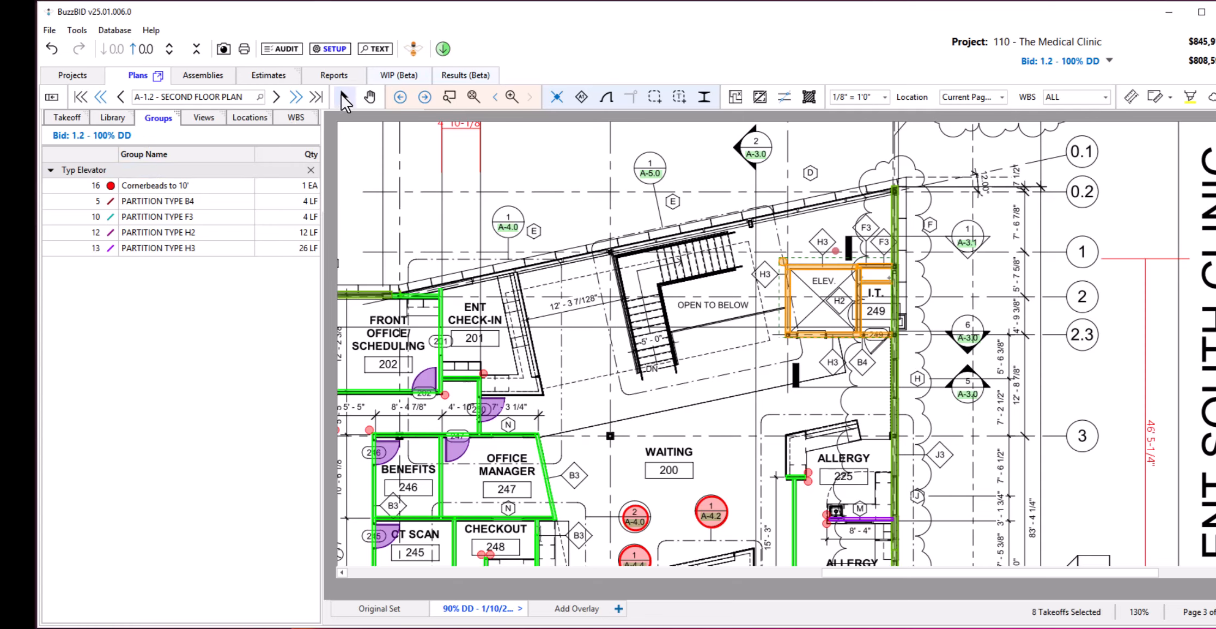
left_click(579, 200)
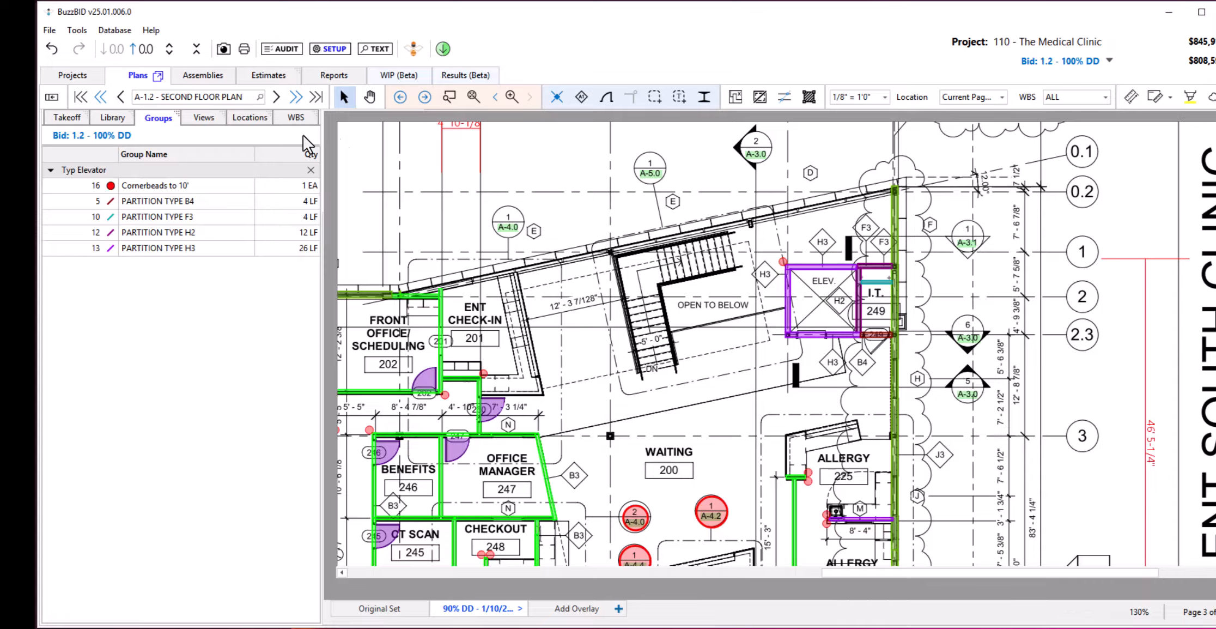
Review the saved detail views and open the A-1.5 - SECOND FLOOR CEILING PLAN result of the WOOD text search.
left_click(206, 120)
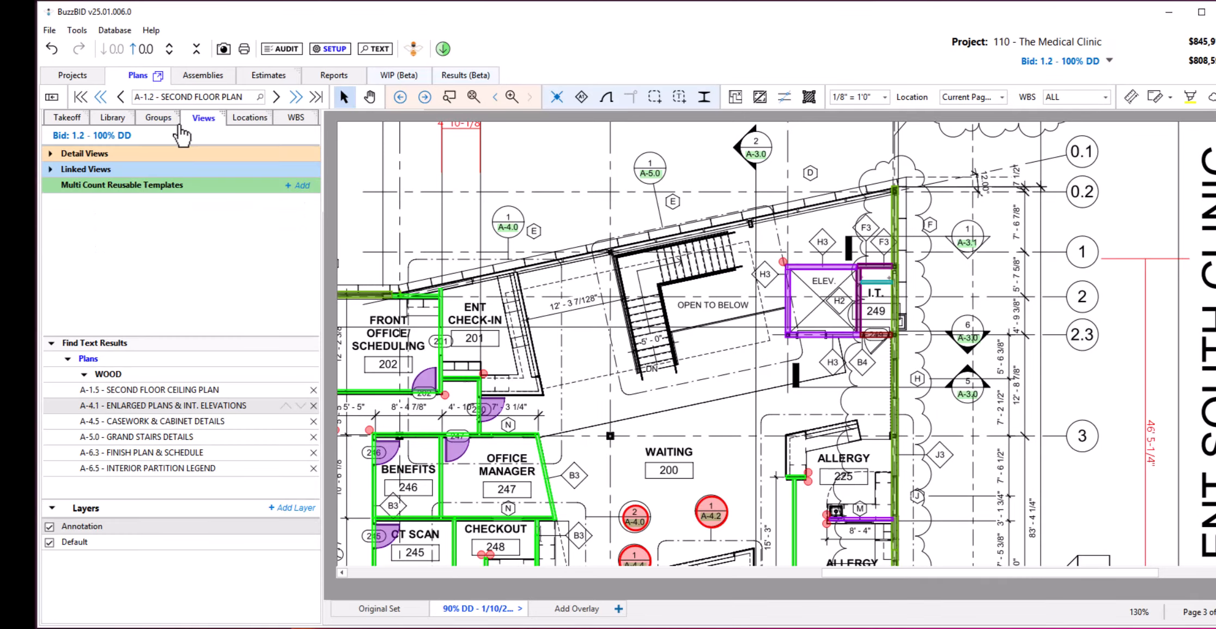
left_click(50, 153)
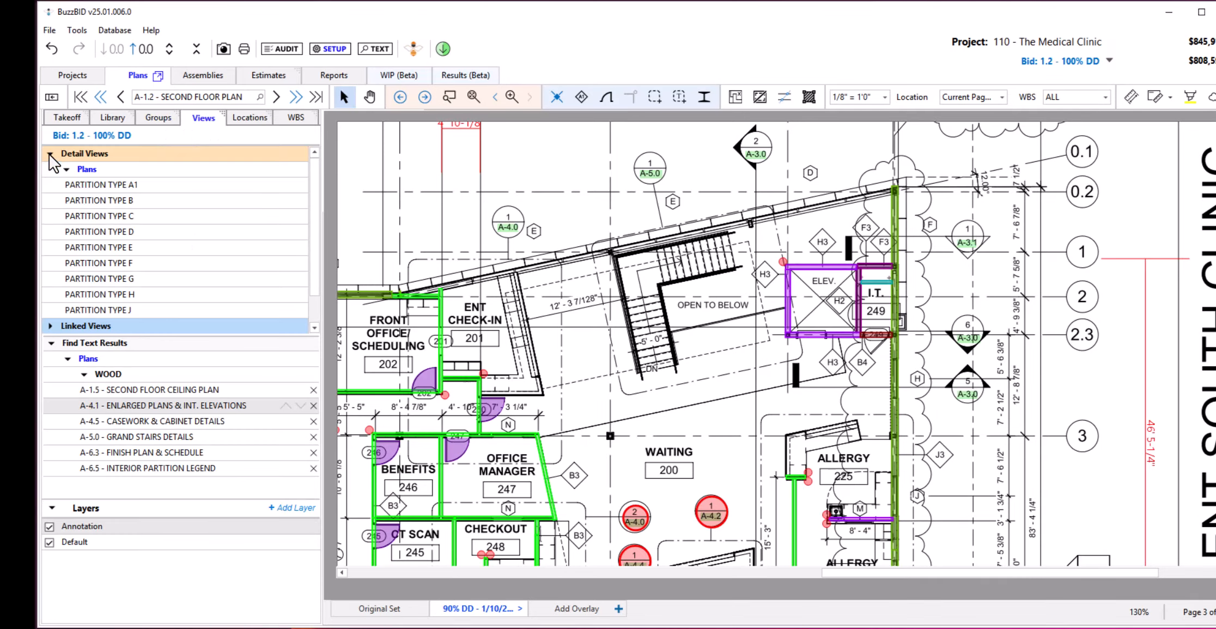
left_click(49, 154)
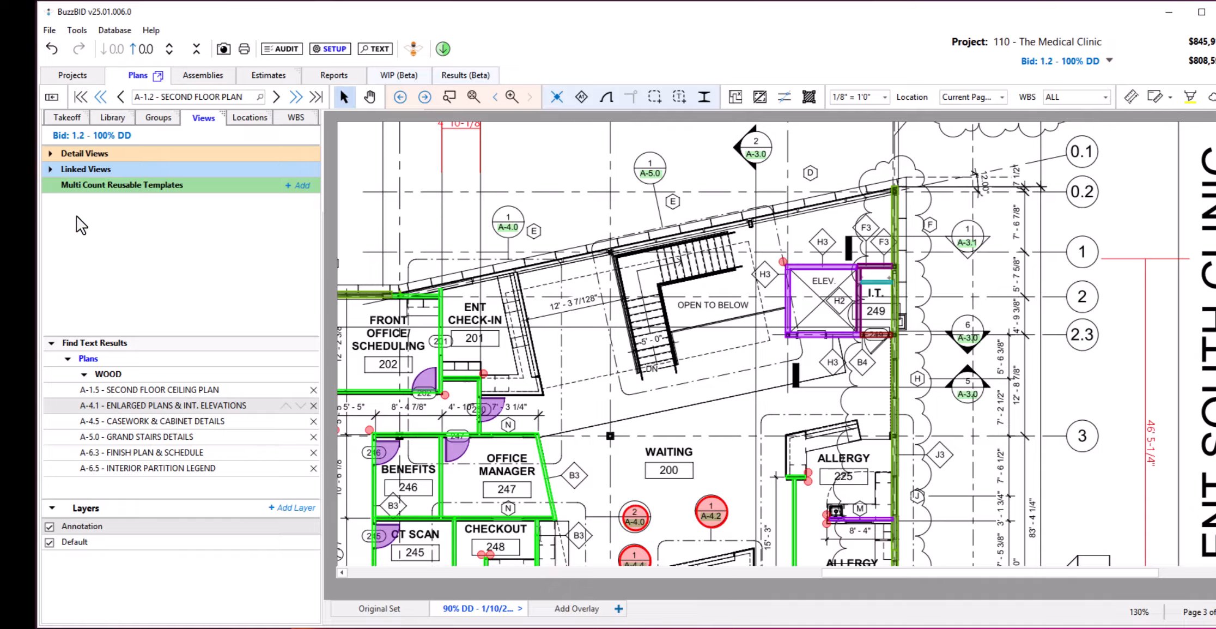
left_click(175, 390)
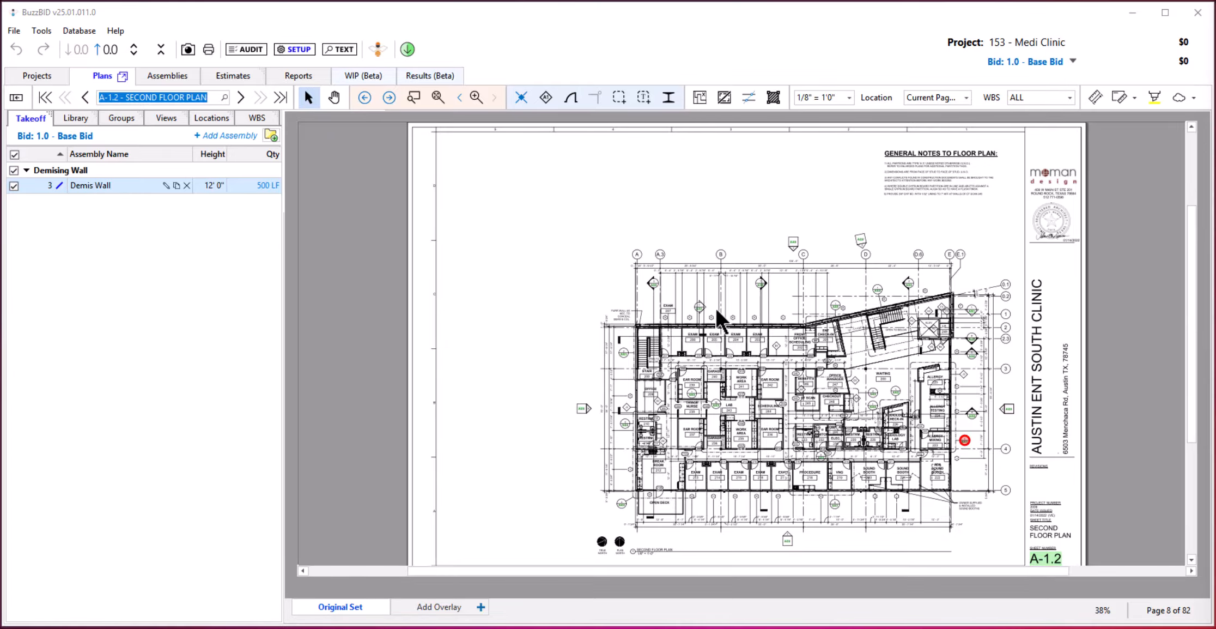
Follow the section 1/A-3.0 link on the A-1.2 floor plan to the building sections sheet and return to the plan.
scroll(716, 309, "up", 5)
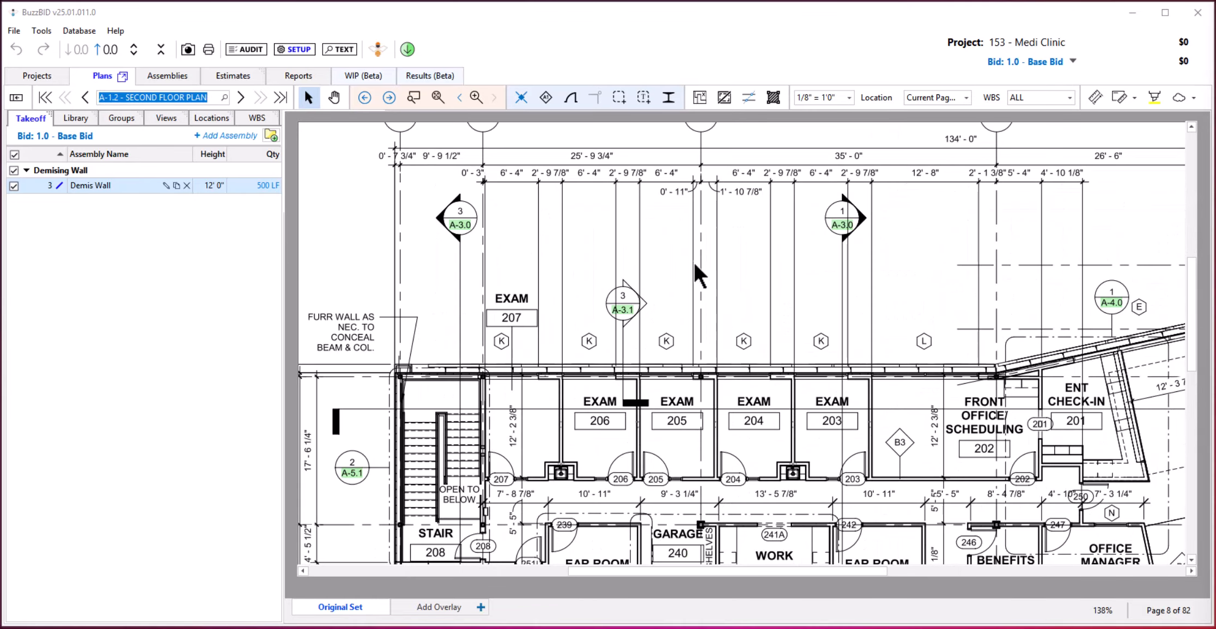
left_click_drag(691, 257, 745, 284)
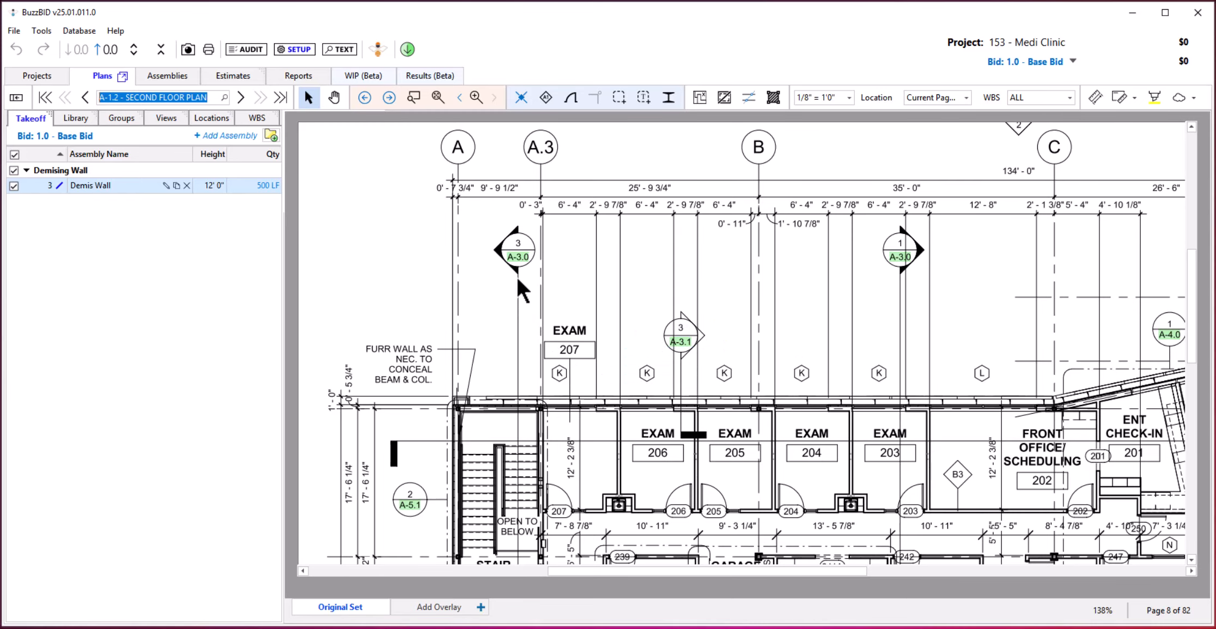
mouse_move(518, 262)
mouse_move(903, 267)
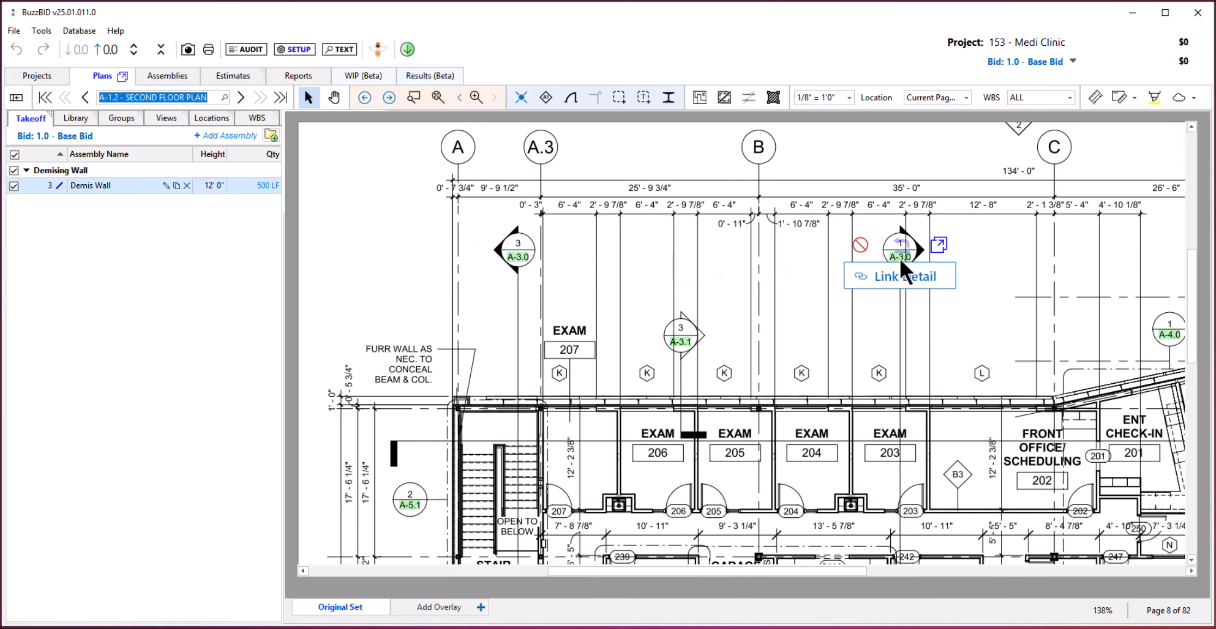
left_click(899, 258)
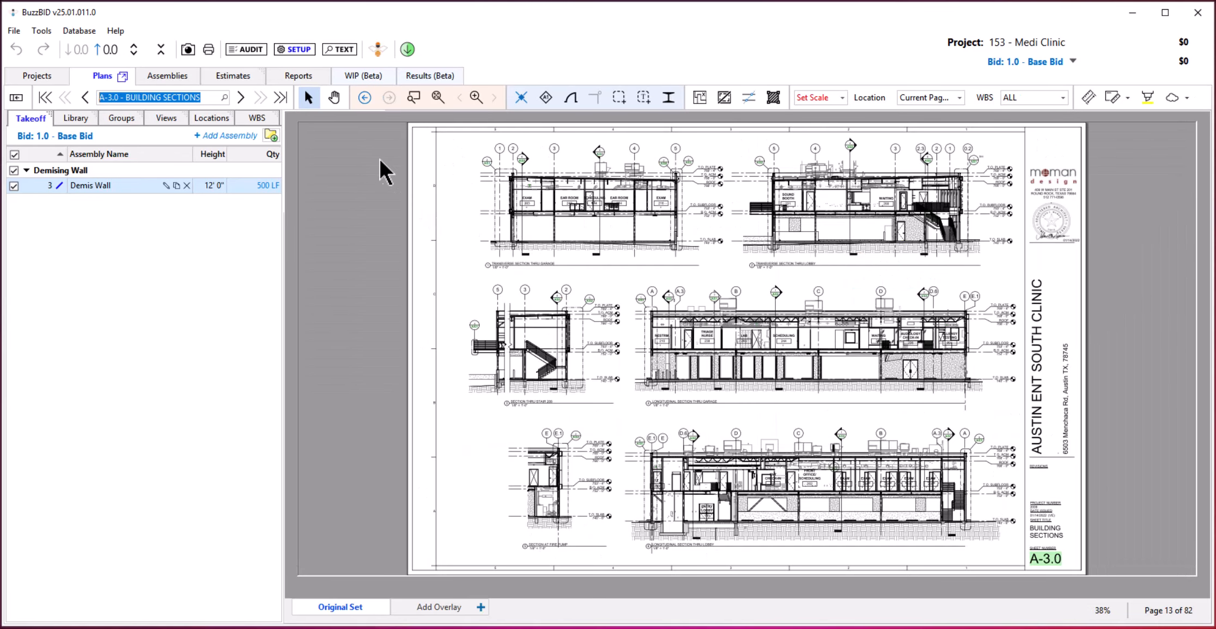
left_click(365, 98)
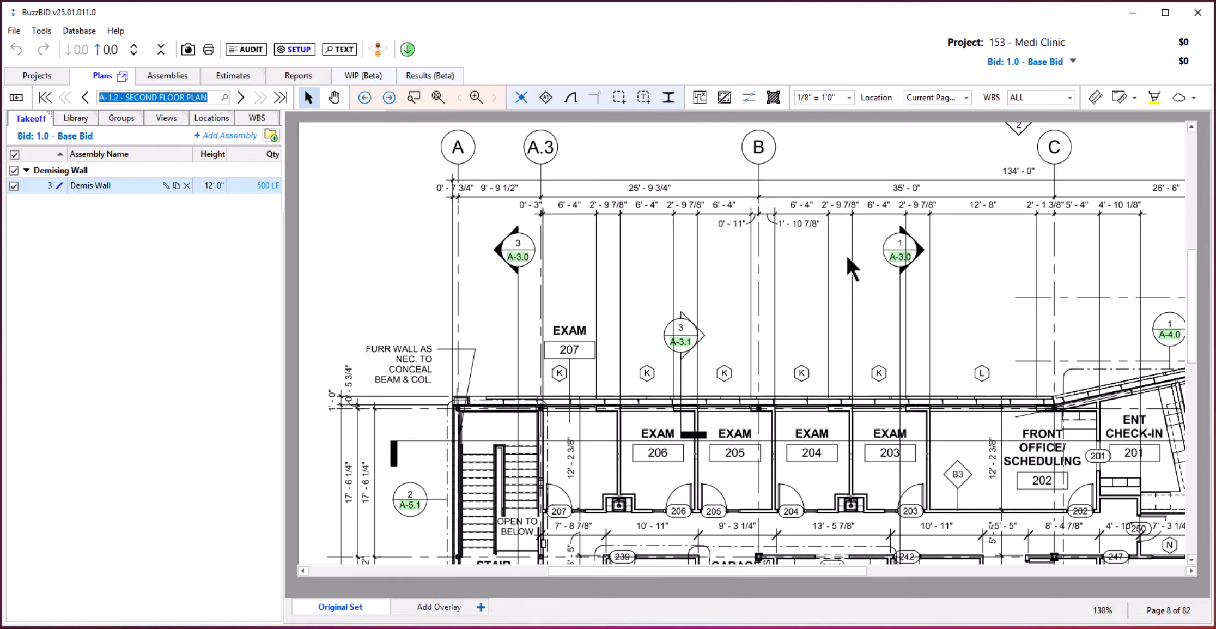
View the linked A-3.0 sheet in an additional takeoff window, close it, and disable the section 1/A-3.0 link.
mouse_move(896, 262)
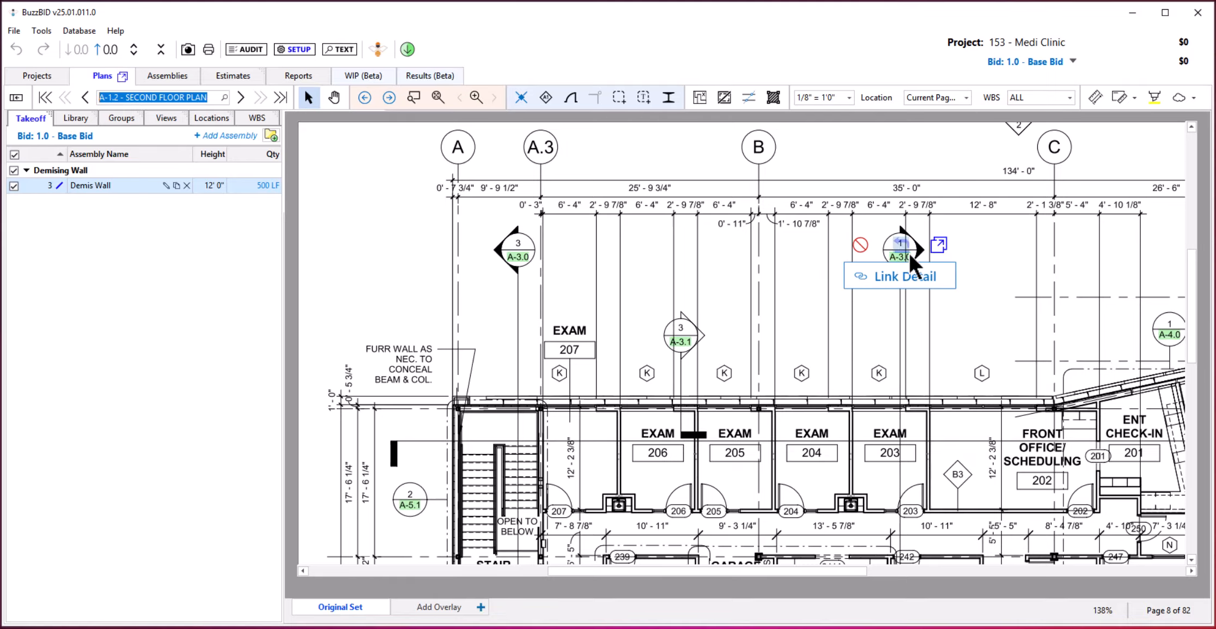
left_click(936, 244)
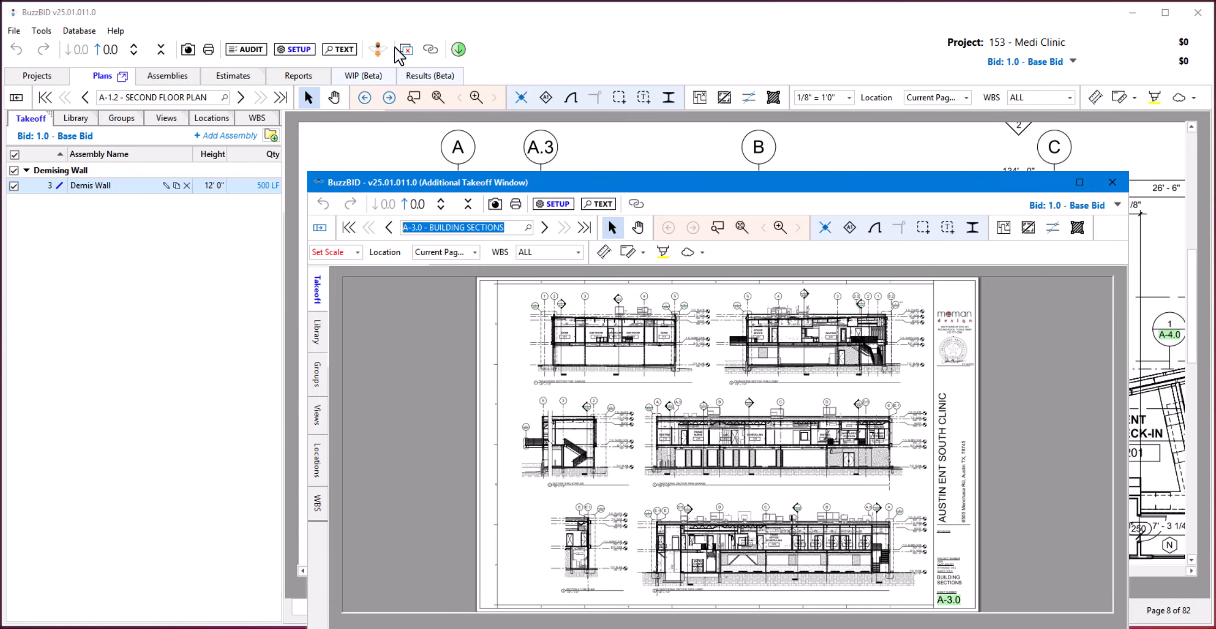
left_click(409, 53)
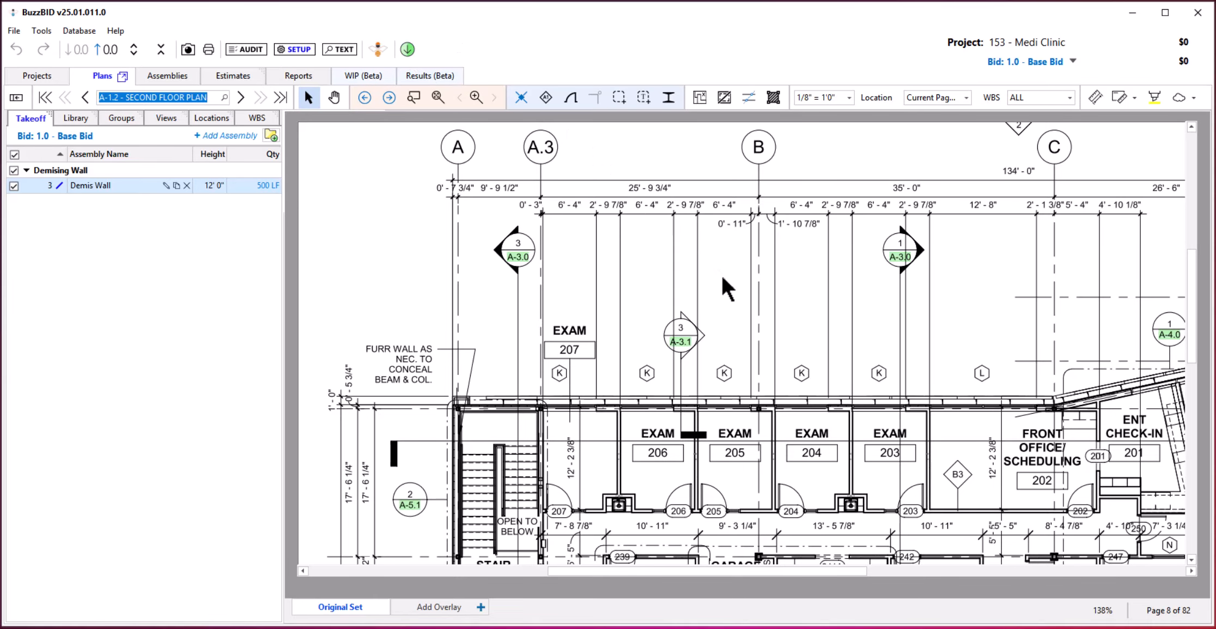
mouse_move(895, 259)
left_click(859, 244)
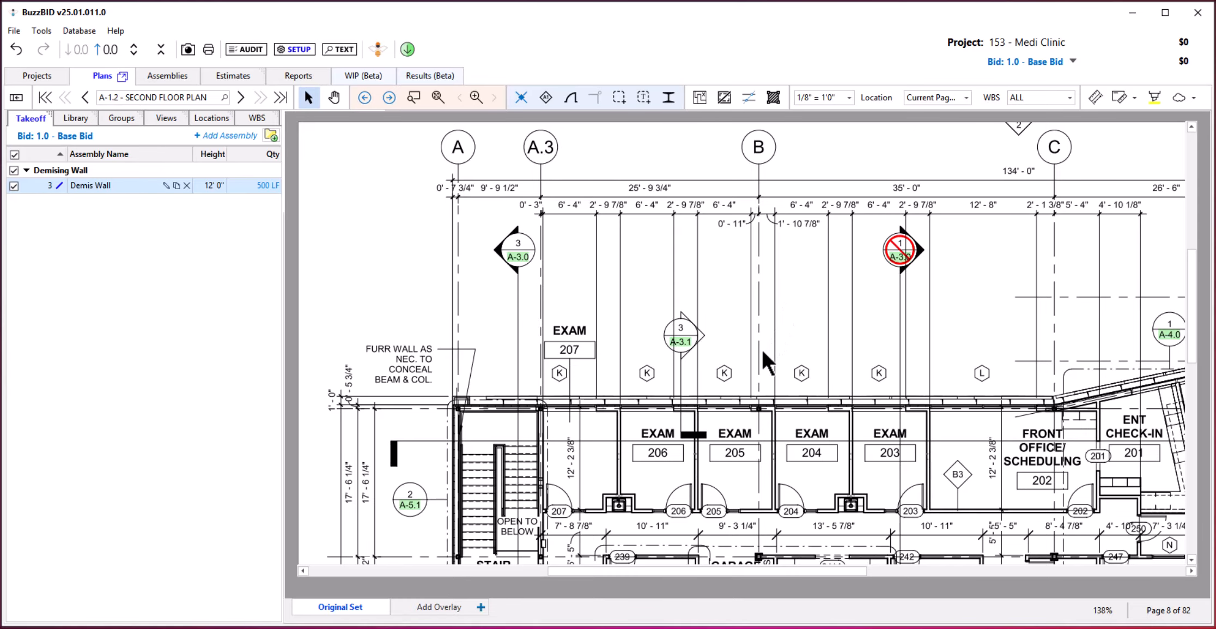
Link the 3/A-3.1 callout to a detail view framing the whole vegetation wall section on sheet A-3.1.
mouse_move(684, 340)
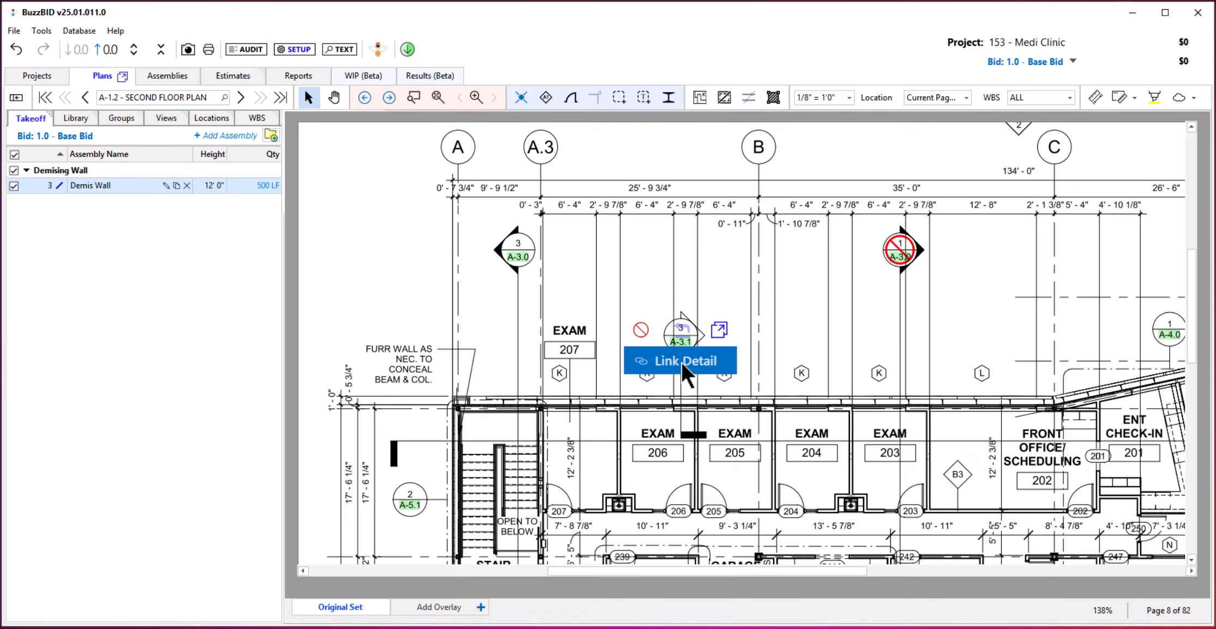
left_click(681, 361)
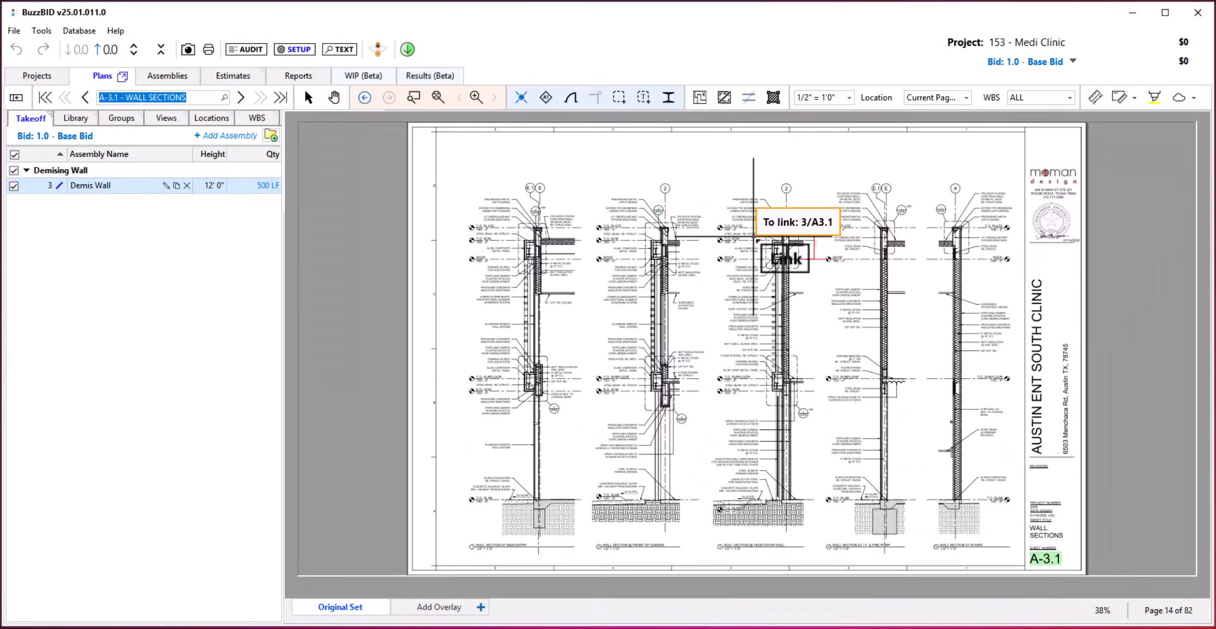
left_click_drag(709, 169, 823, 548)
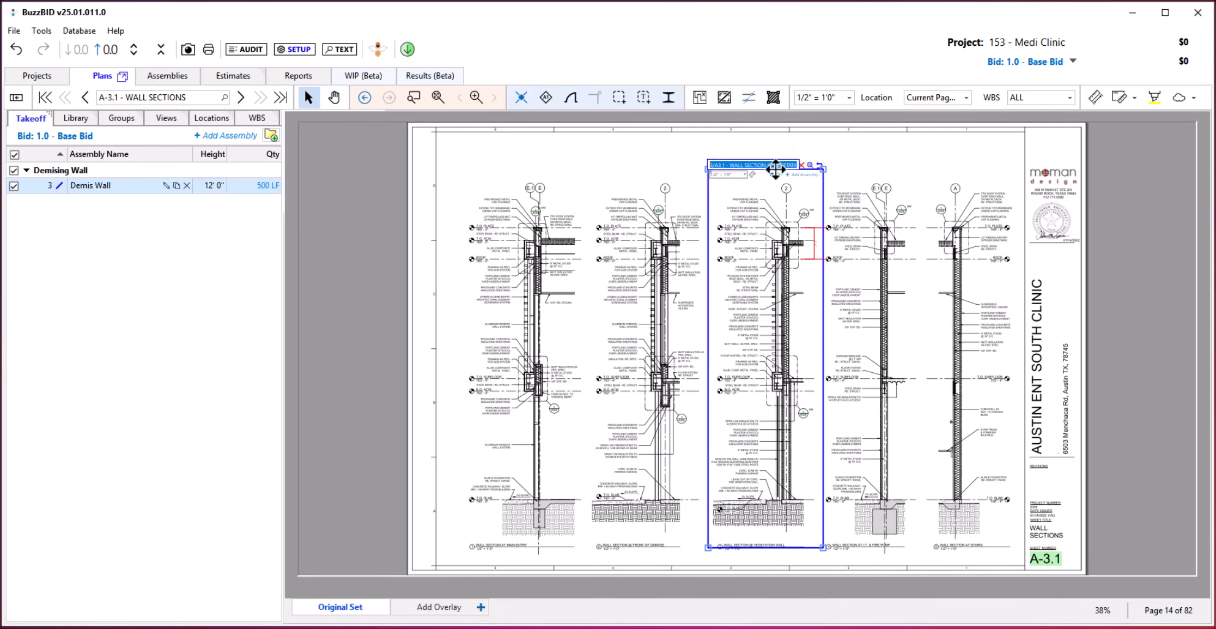
Replace the existing dimension beside the vegetation wall section with a new one from T.O. Plate to Roof.
left_click(814, 242)
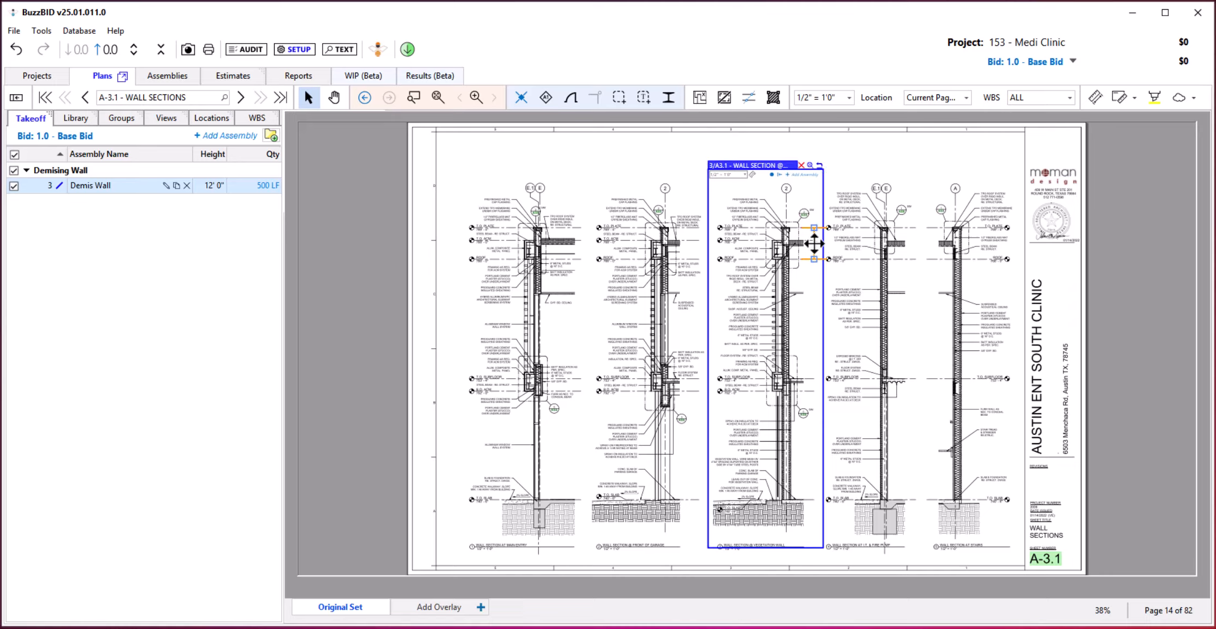
key("Delete")
scroll(776, 216, "up", 5)
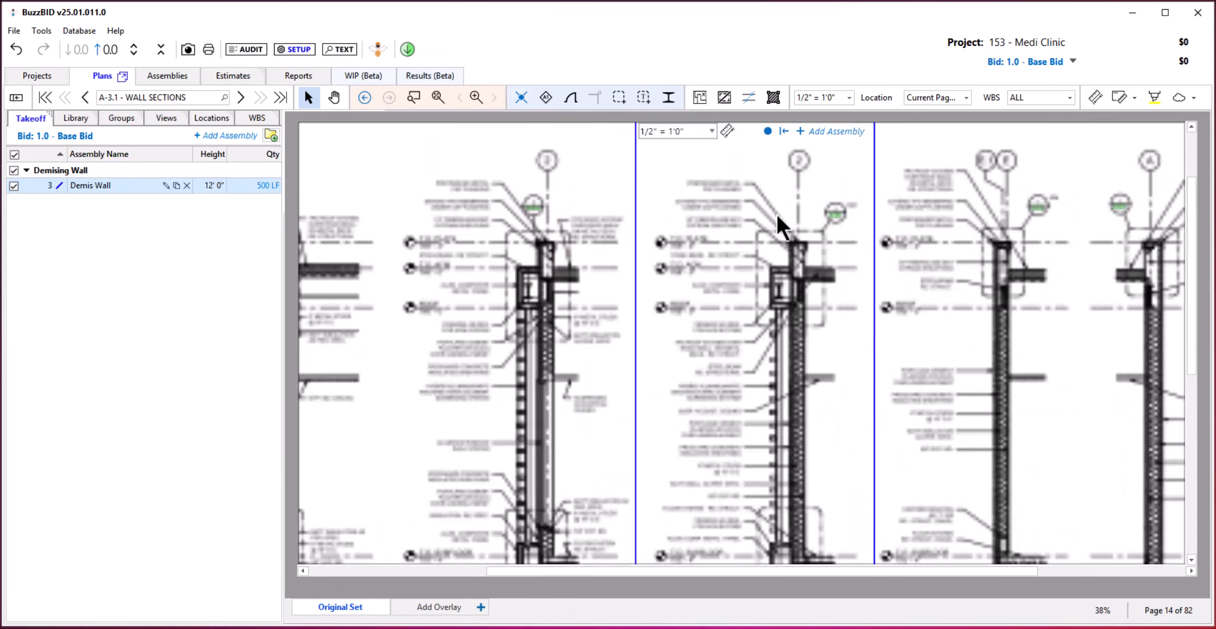
left_click_drag(763, 219, 766, 265)
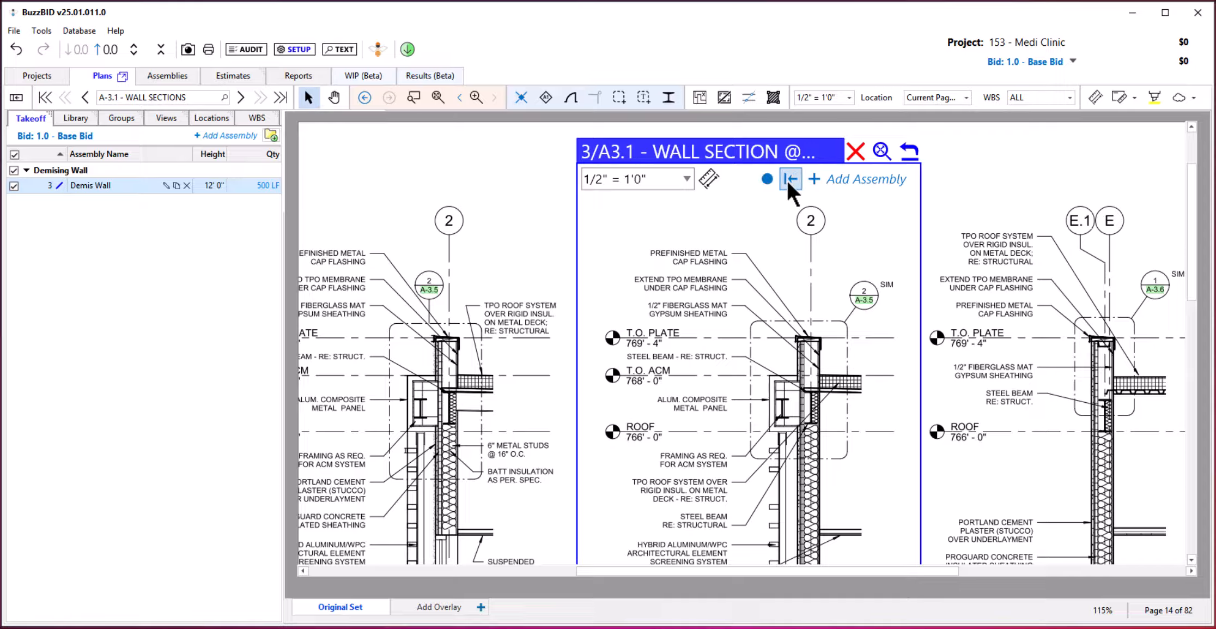
left_click(714, 182)
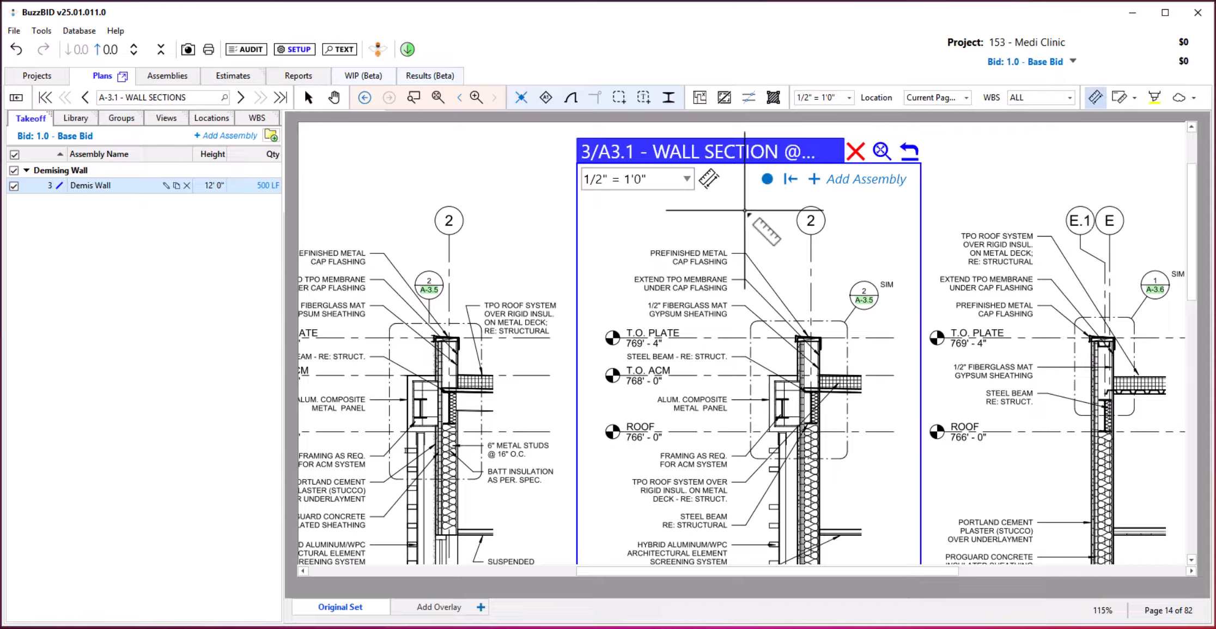
left_click(890, 341)
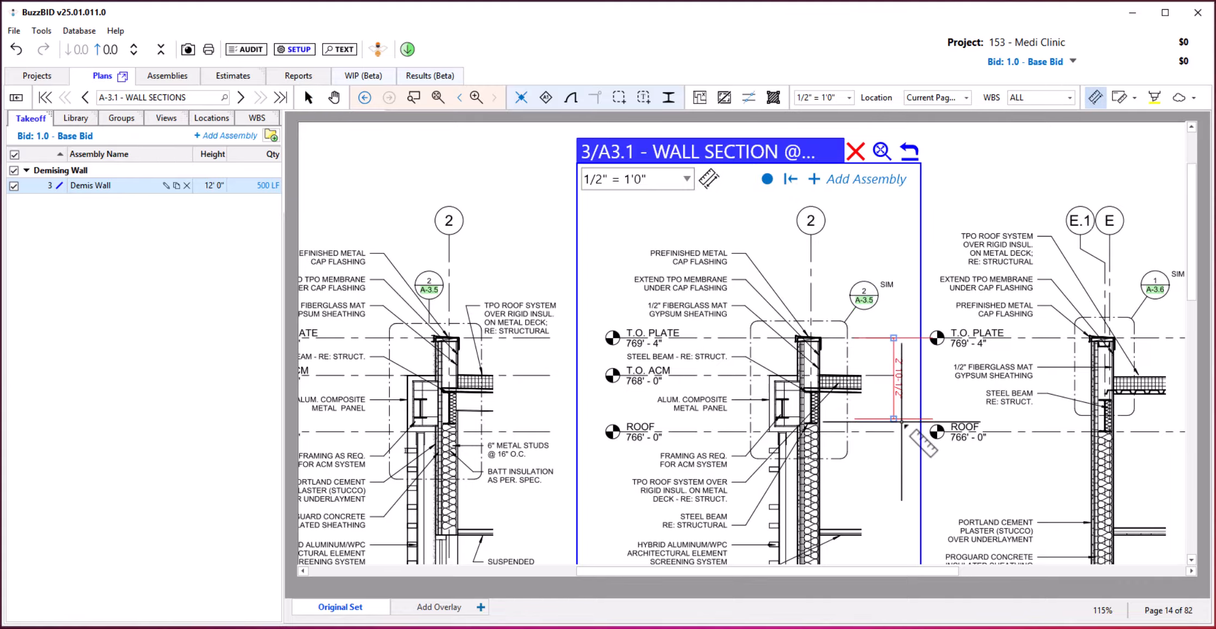
left_click(902, 429)
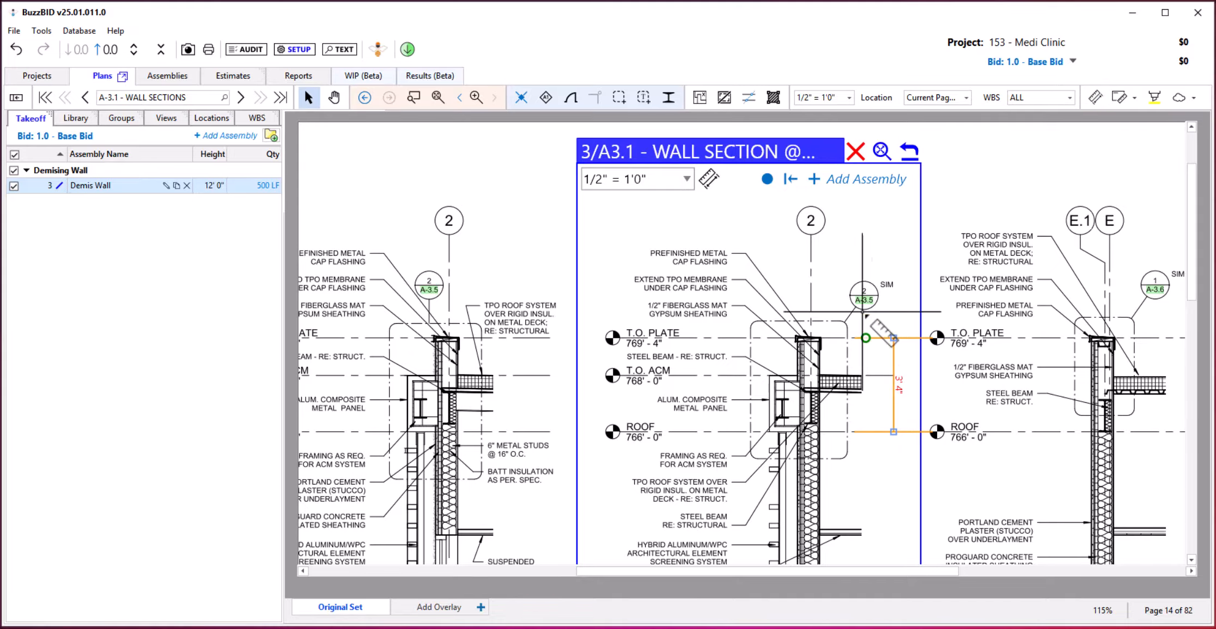
Add a linear Demising Wall assembly from the 3/A3.1 wall section detail view and return to the A-1.2 floor plan.
left_click(790, 179)
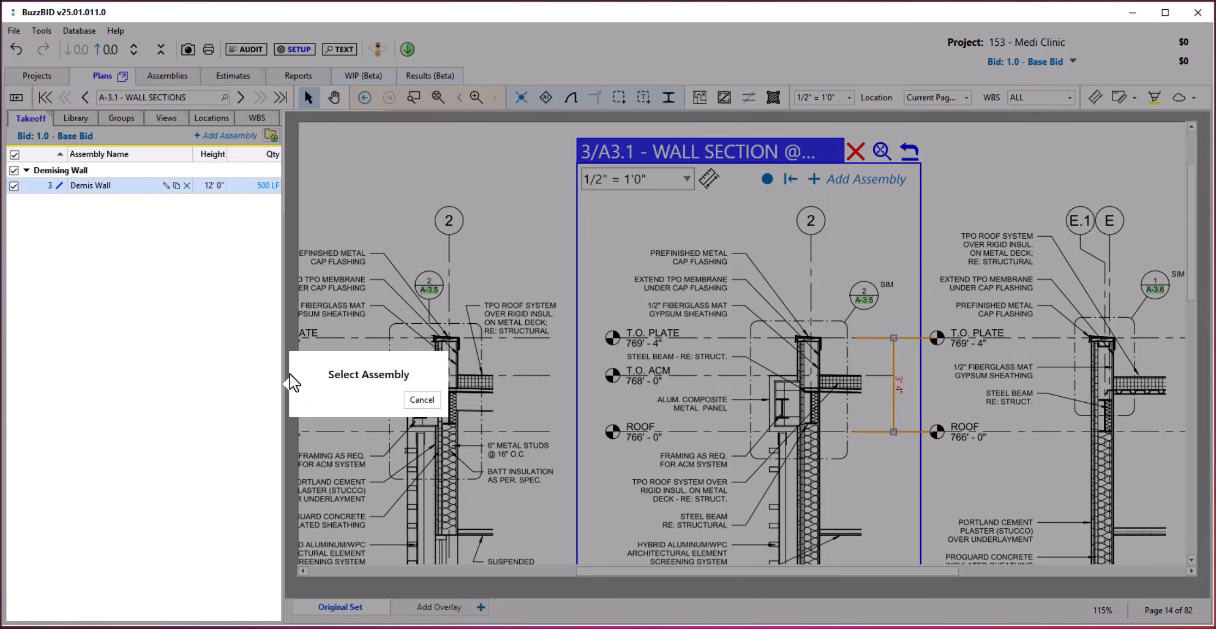
left_click(408, 401)
left_click(858, 180)
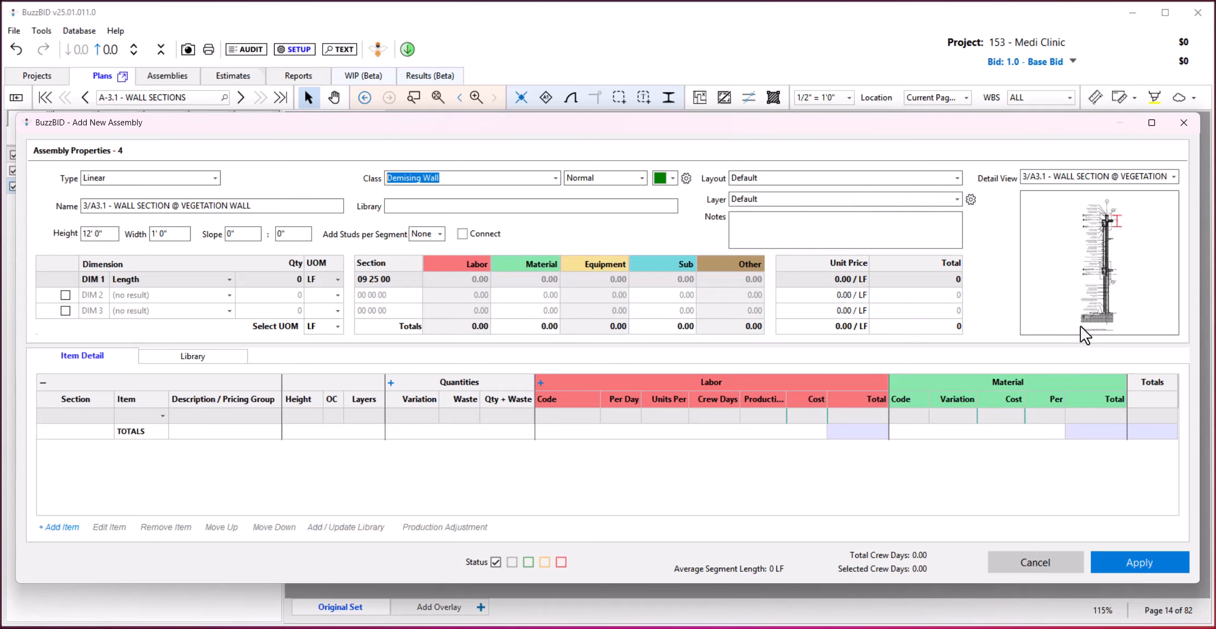
left_click(1125, 563)
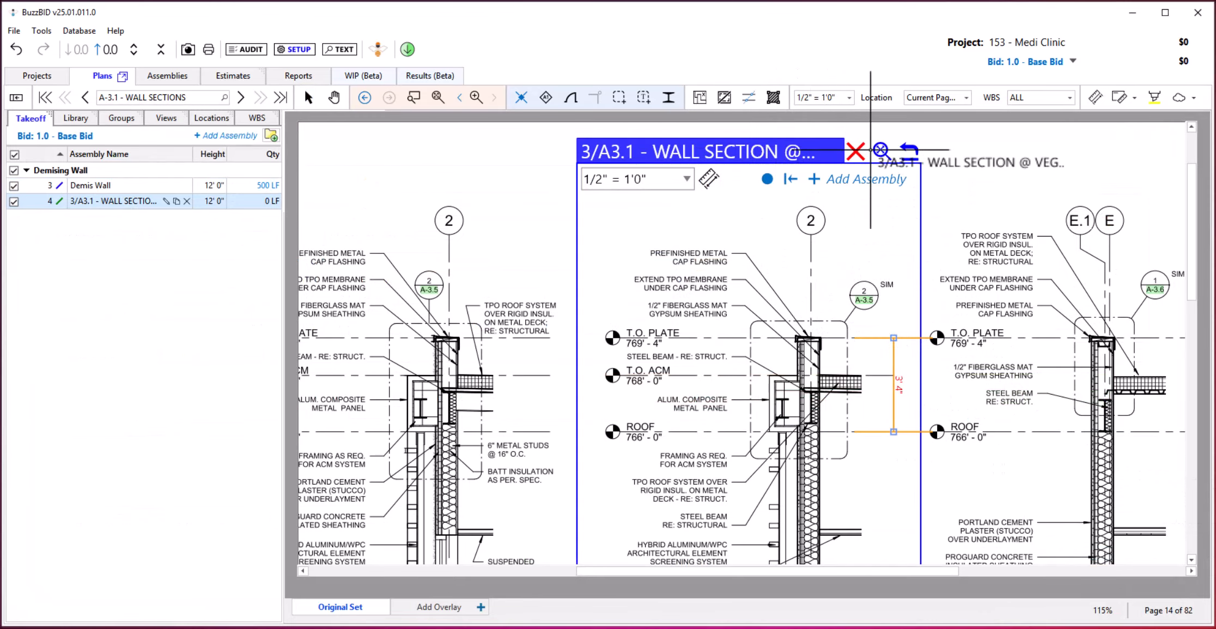
left_click(908, 150)
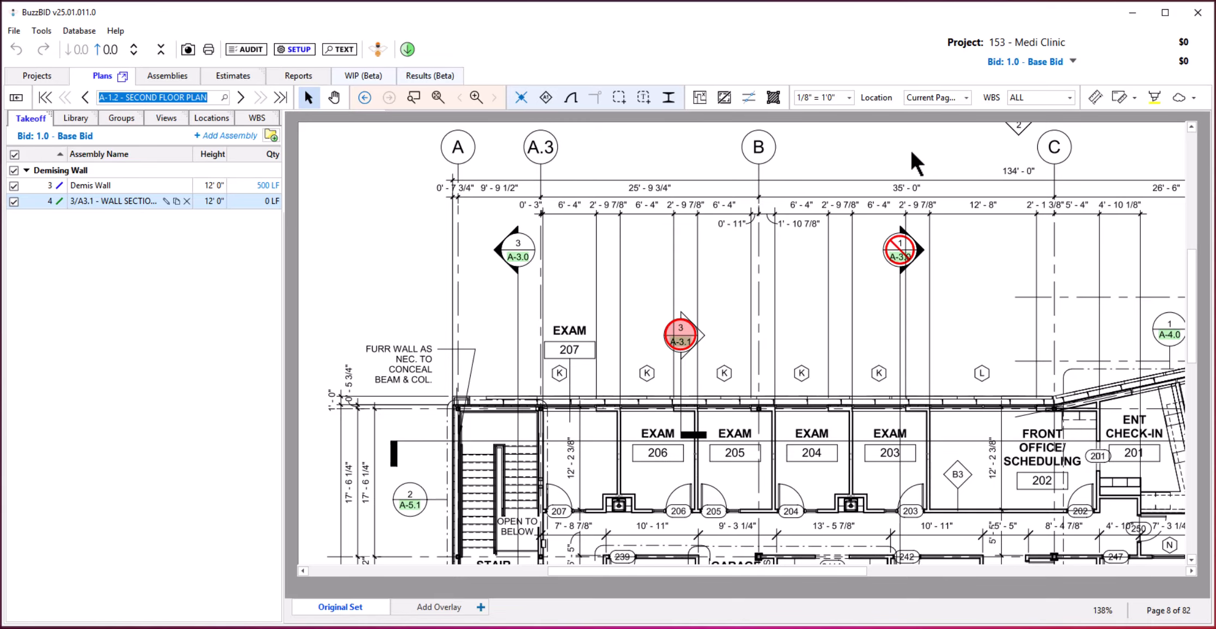
View the linked 3/A-3.1 wall section in an additional takeoff window, then close that window.
mouse_move(700, 344)
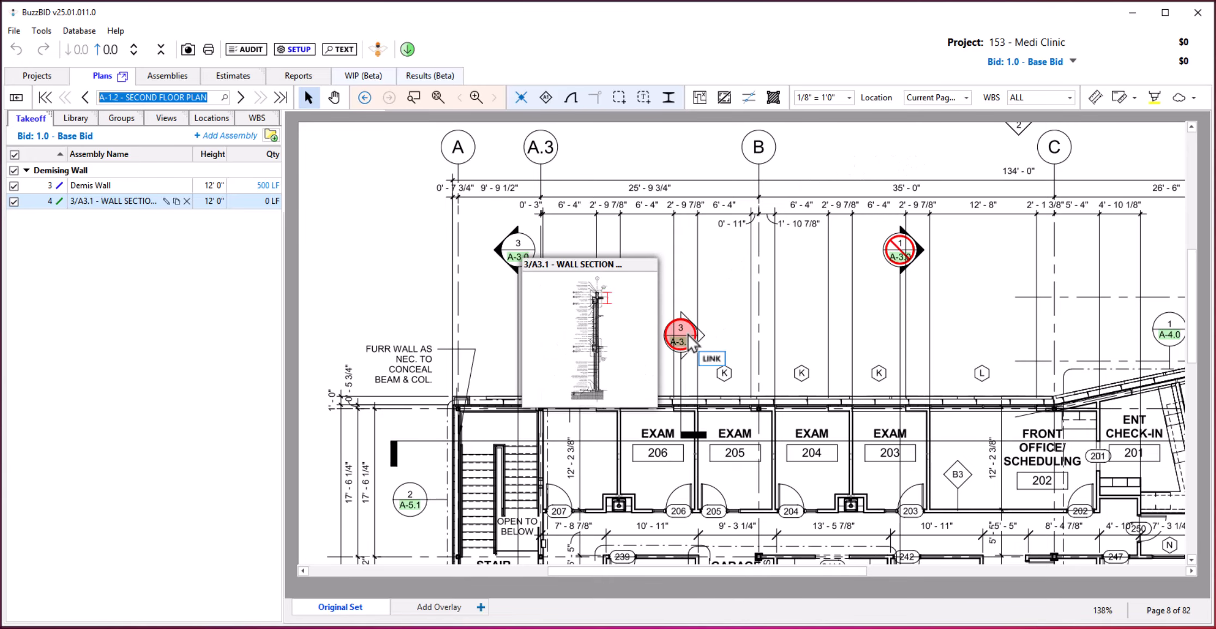
left_click(622, 323)
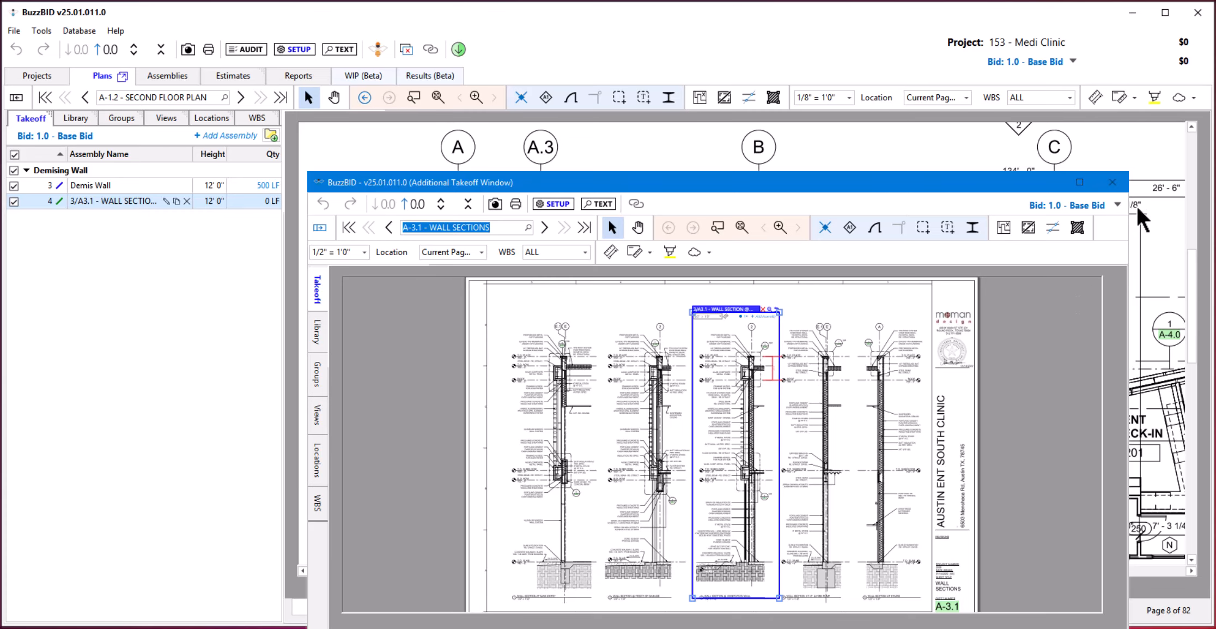
left_click(1111, 183)
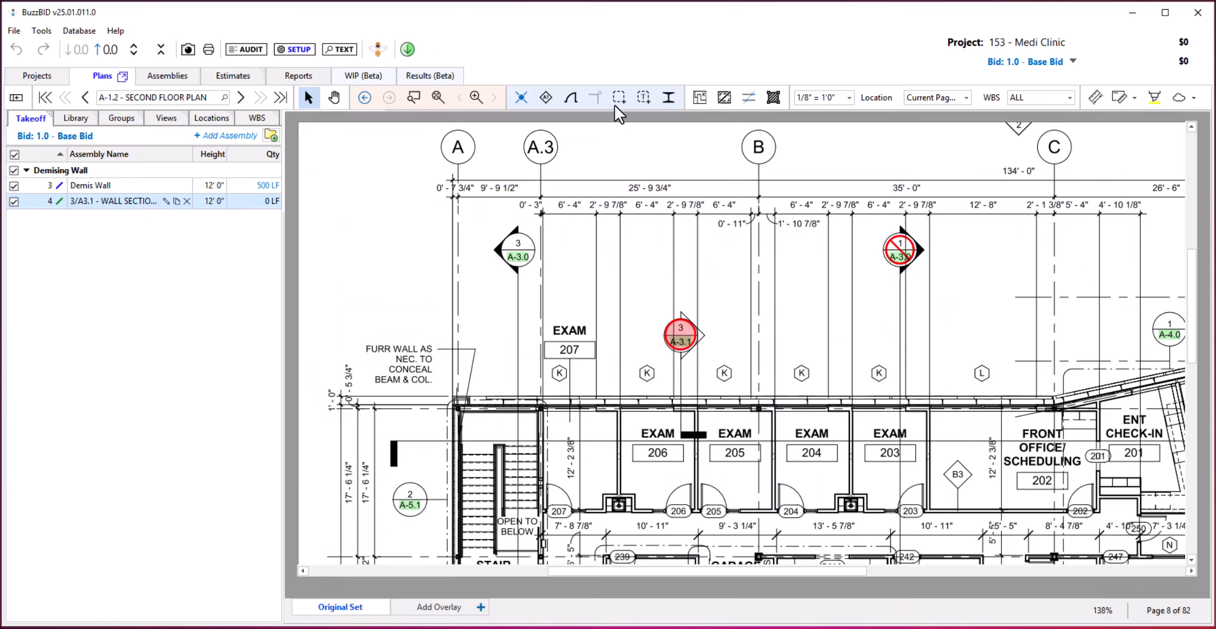
Follow the 1/A-4.1 link beside the allergy testing room on the second floor plan to its enlarged plan.
left_click(412, 95)
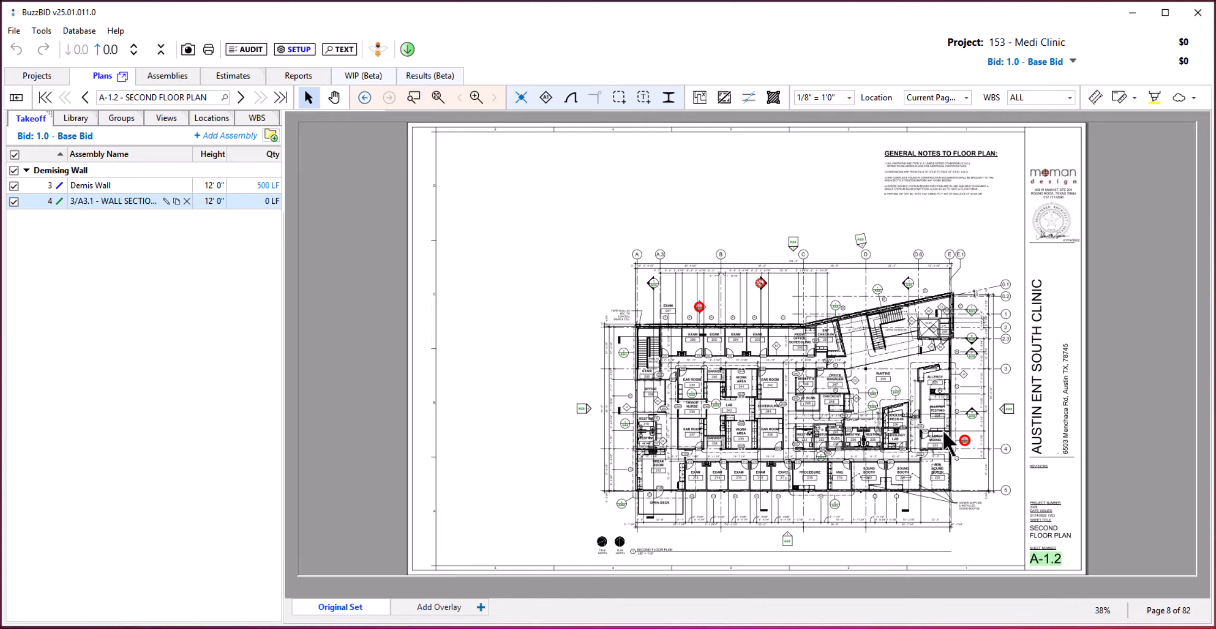
scroll(939, 467, "up", 5)
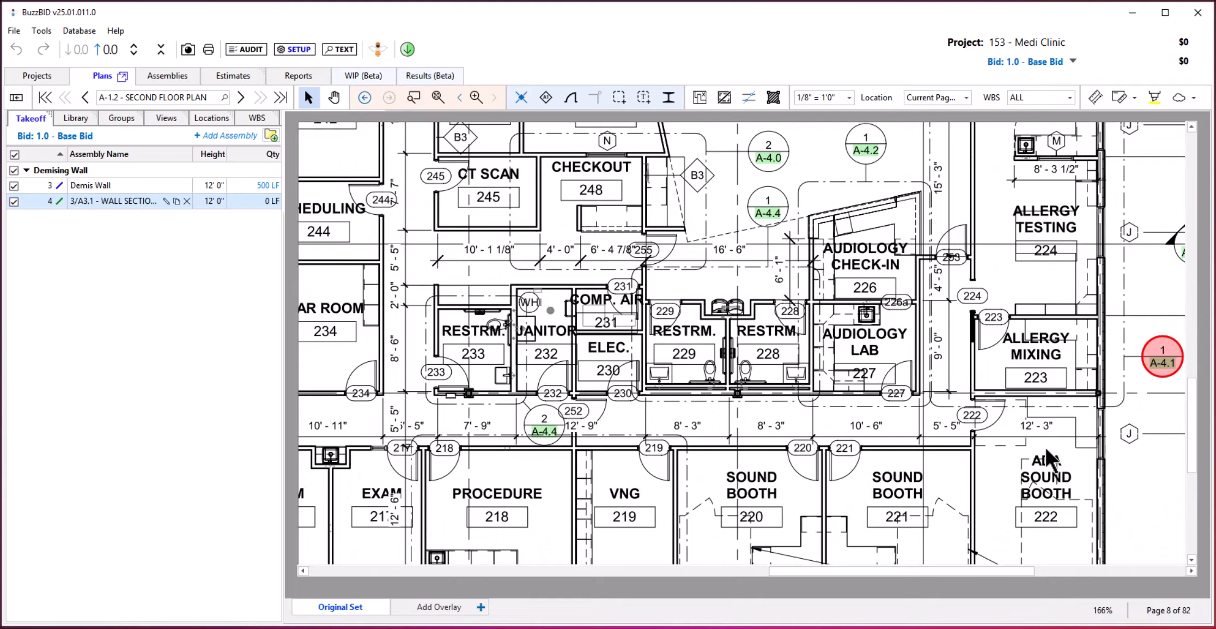
left_click_drag(1049, 461, 848, 418)
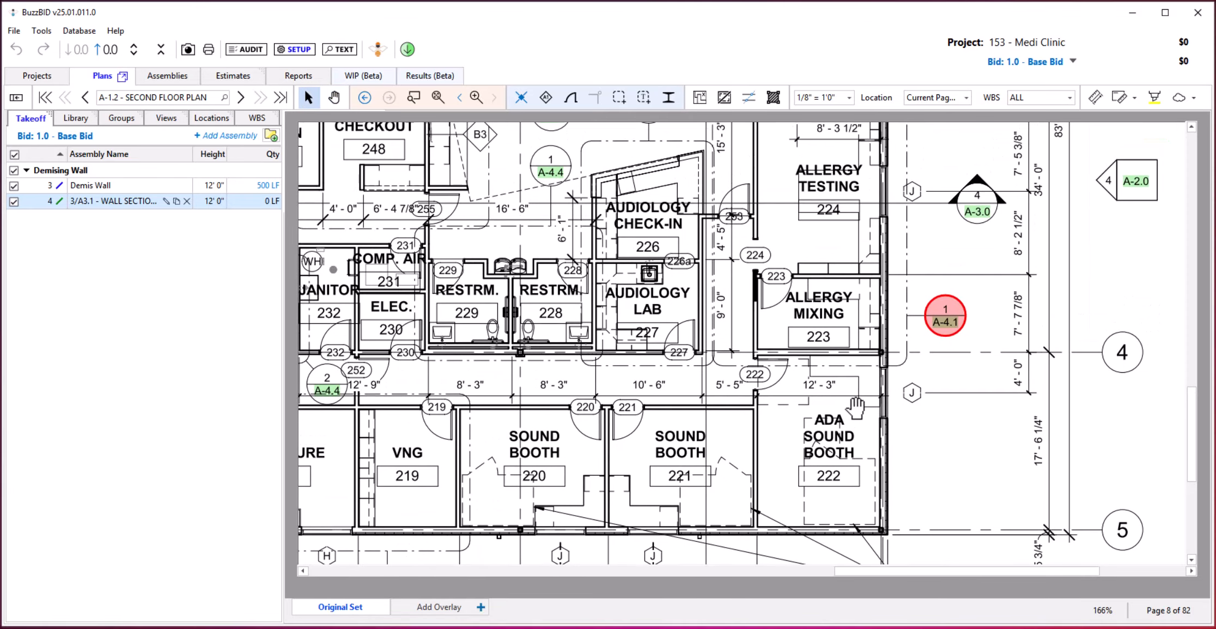
left_click(940, 320)
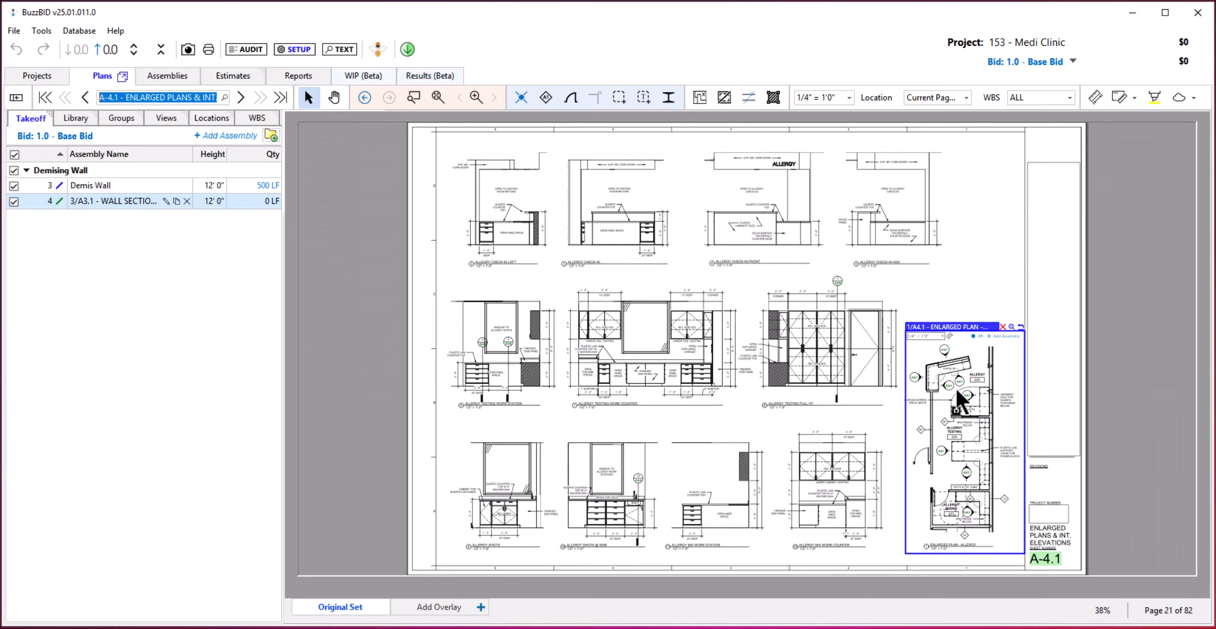
Link callouts 10 and 9 on sheet A-4.1 to detail views framing the Allergy Shots @ Sink and Allergy Shots elevations.
scroll(969, 423, "up", 5)
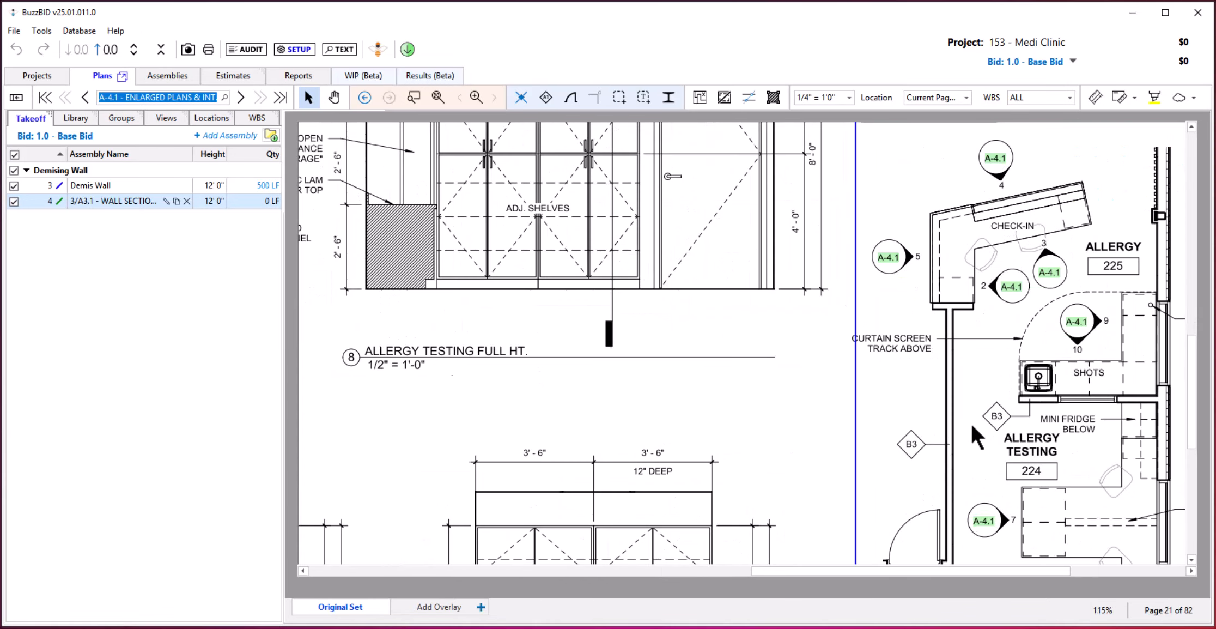
left_click_drag(1042, 400, 821, 372)
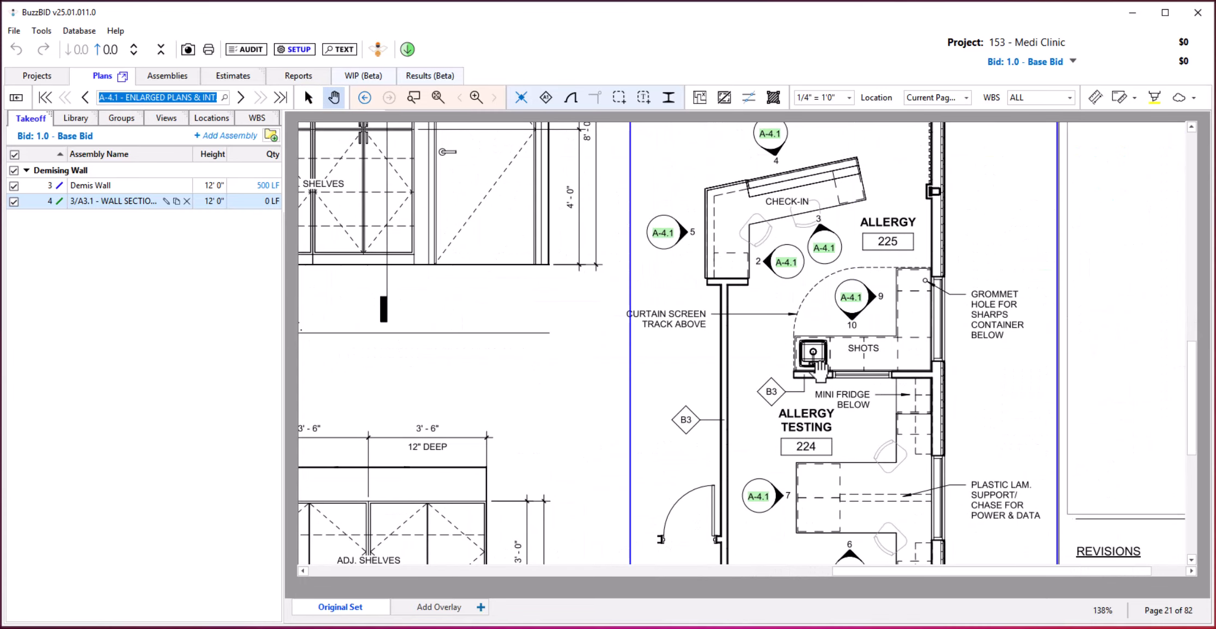
mouse_move(857, 294)
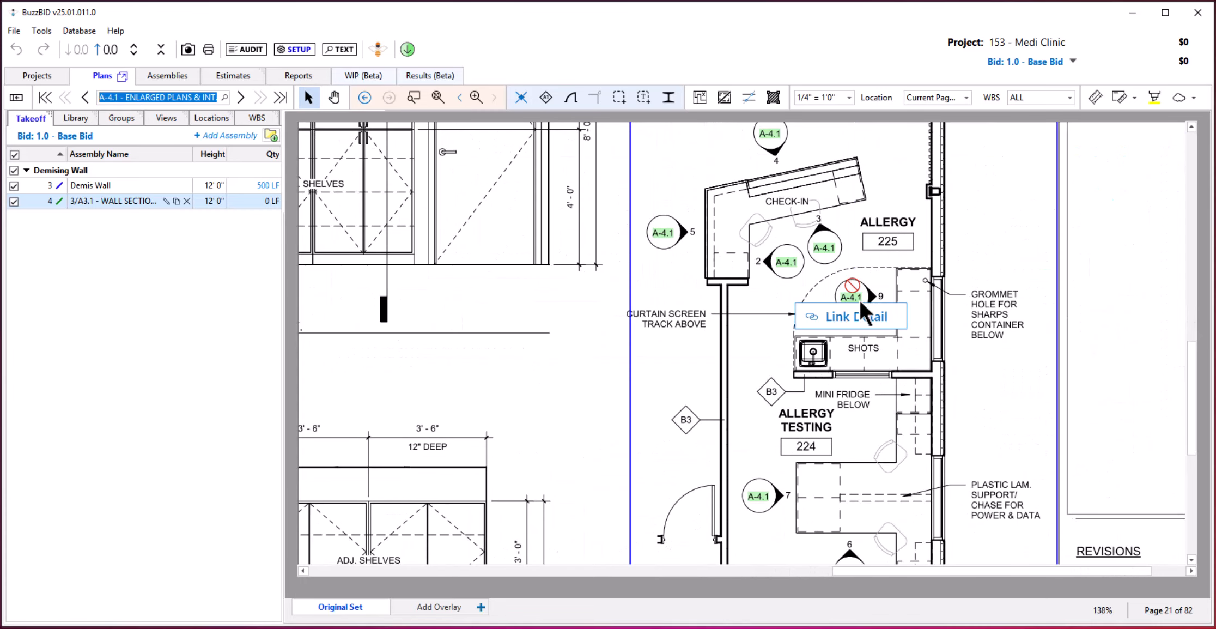
left_click(860, 314)
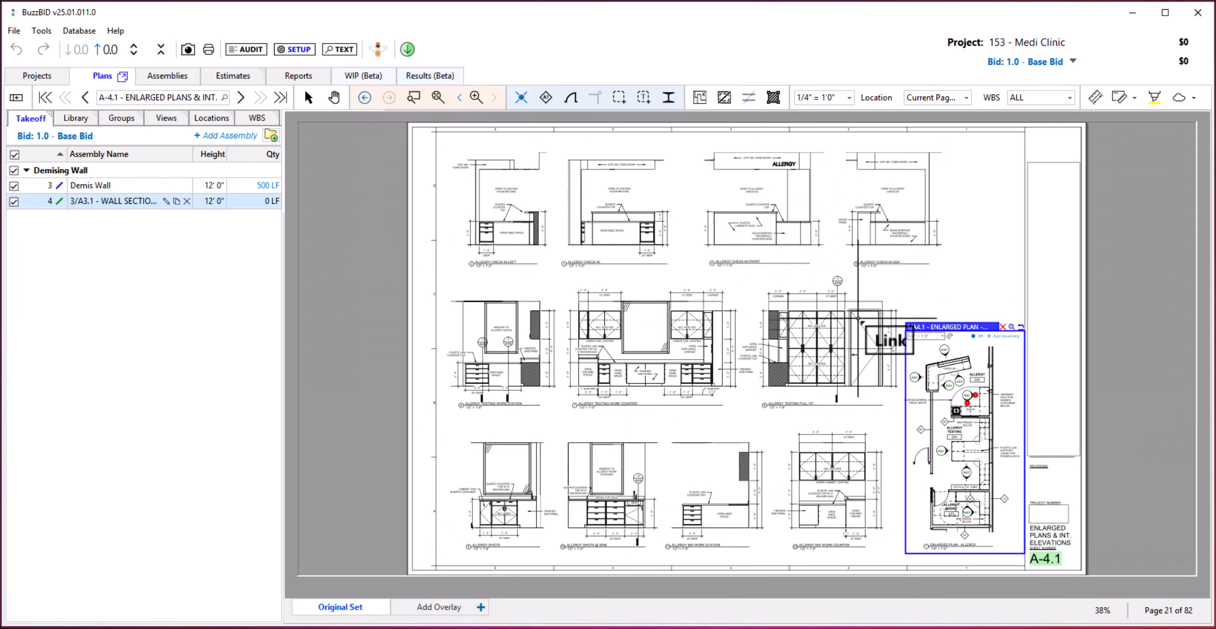
scroll(619, 533, "up", 6)
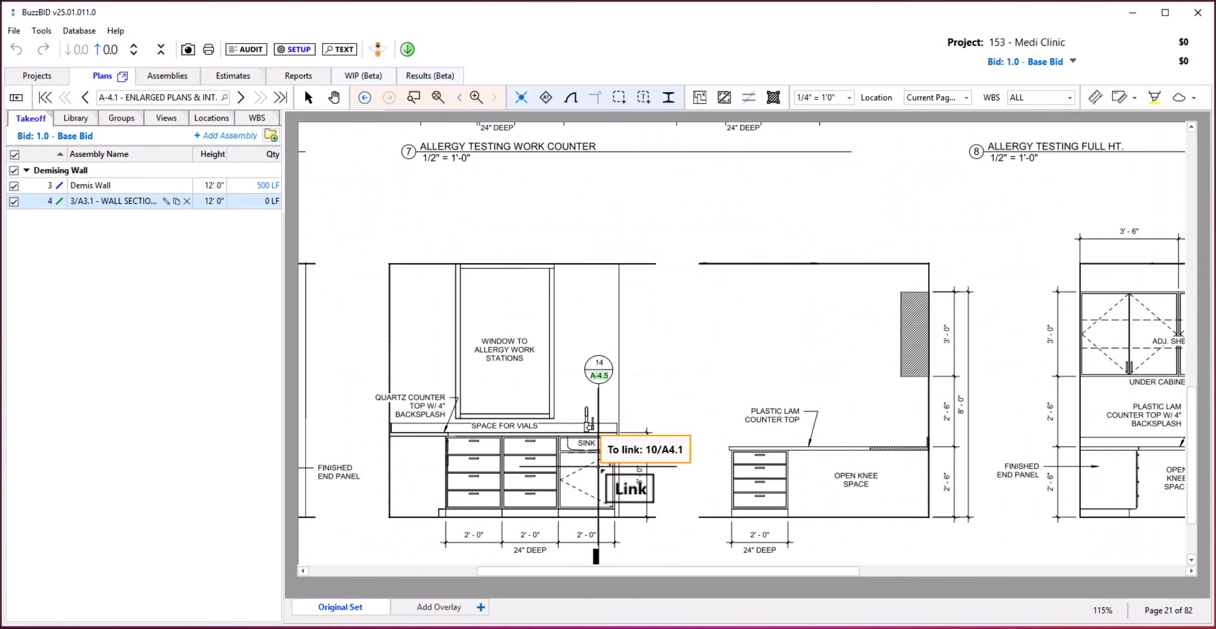
left_click_drag(600, 466, 893, 368)
left_click_drag(666, 176, 919, 504)
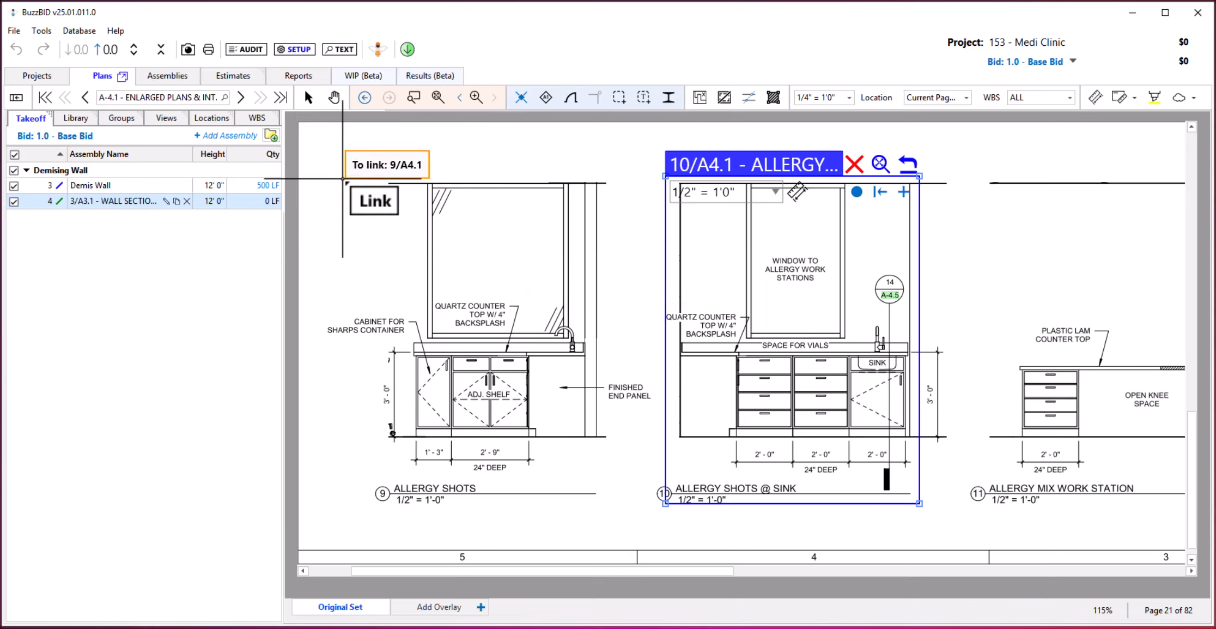
left_click_drag(344, 171, 608, 509)
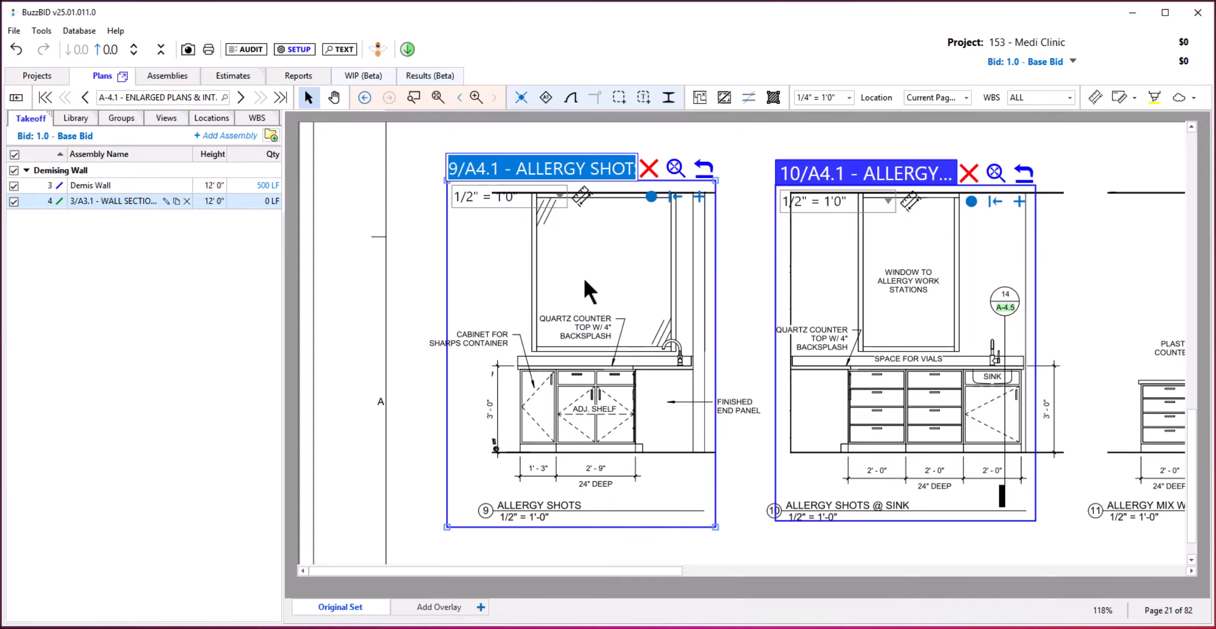
Return to the 1/A4.1 enlarged plan and preview the linked details 9 and 10.
left_click(705, 168)
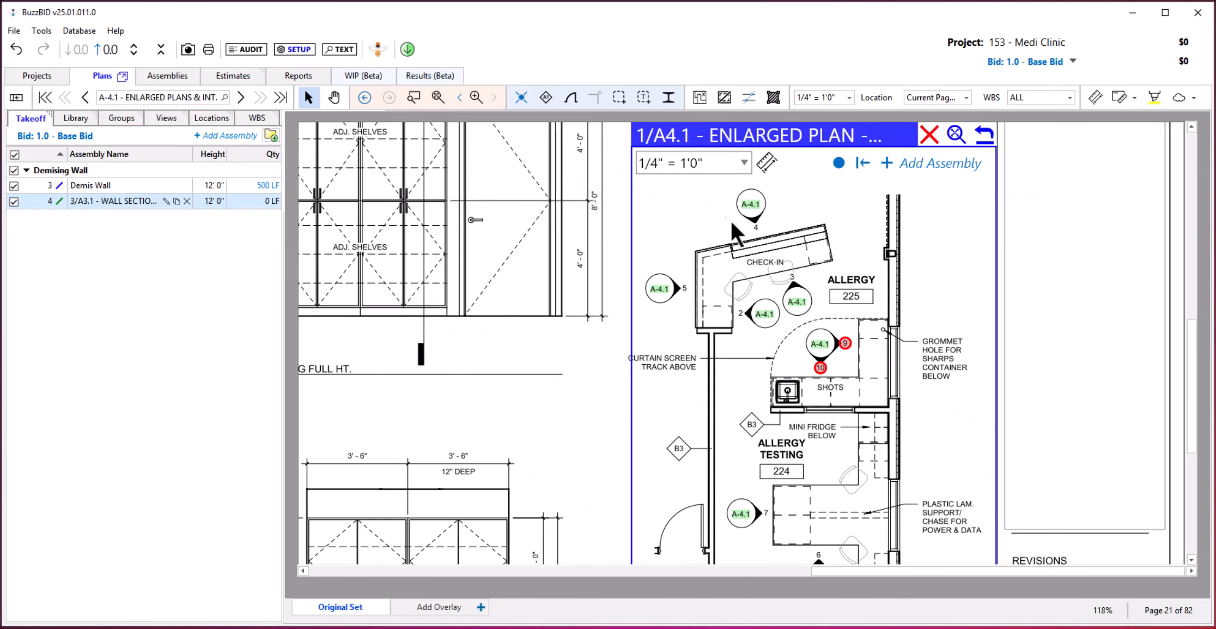
mouse_move(846, 344)
mouse_move(819, 367)
left_click(688, 133)
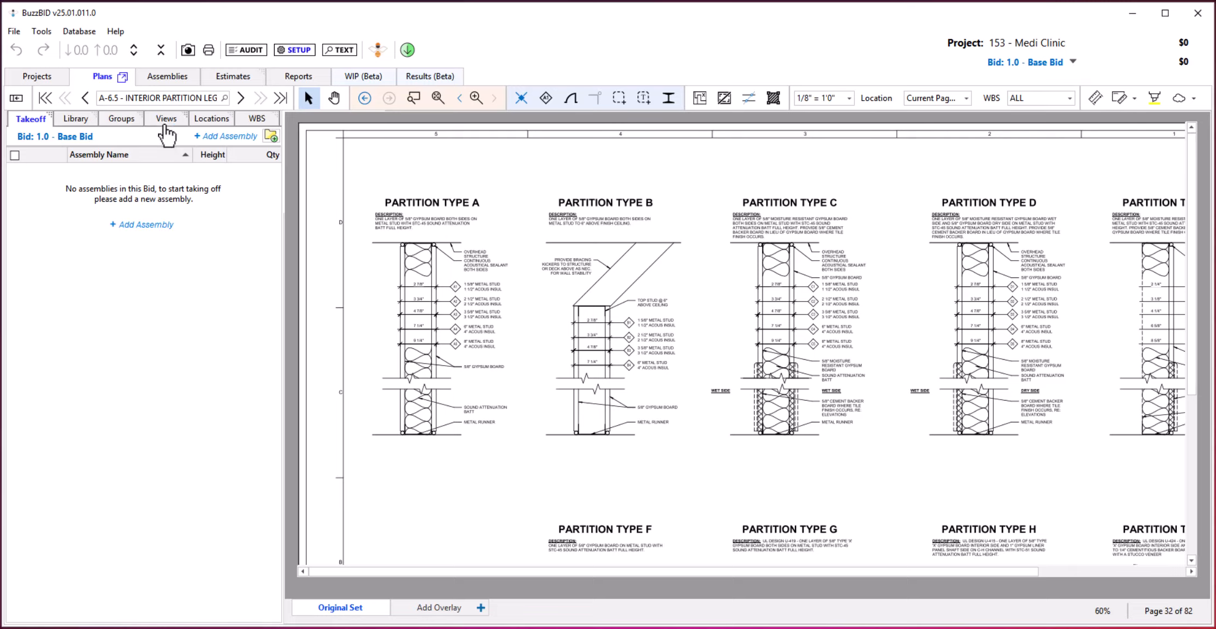
Add an untitled linear assembly in the 000) Building Area class with the default properties.
left_click(218, 146)
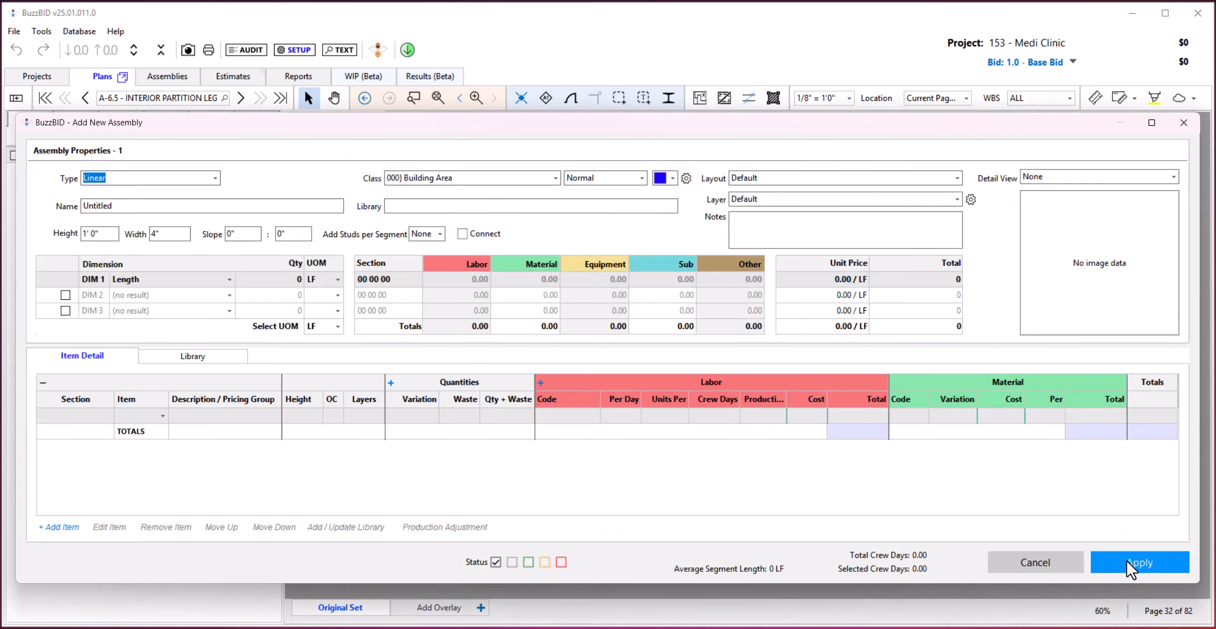
left_click(1149, 565)
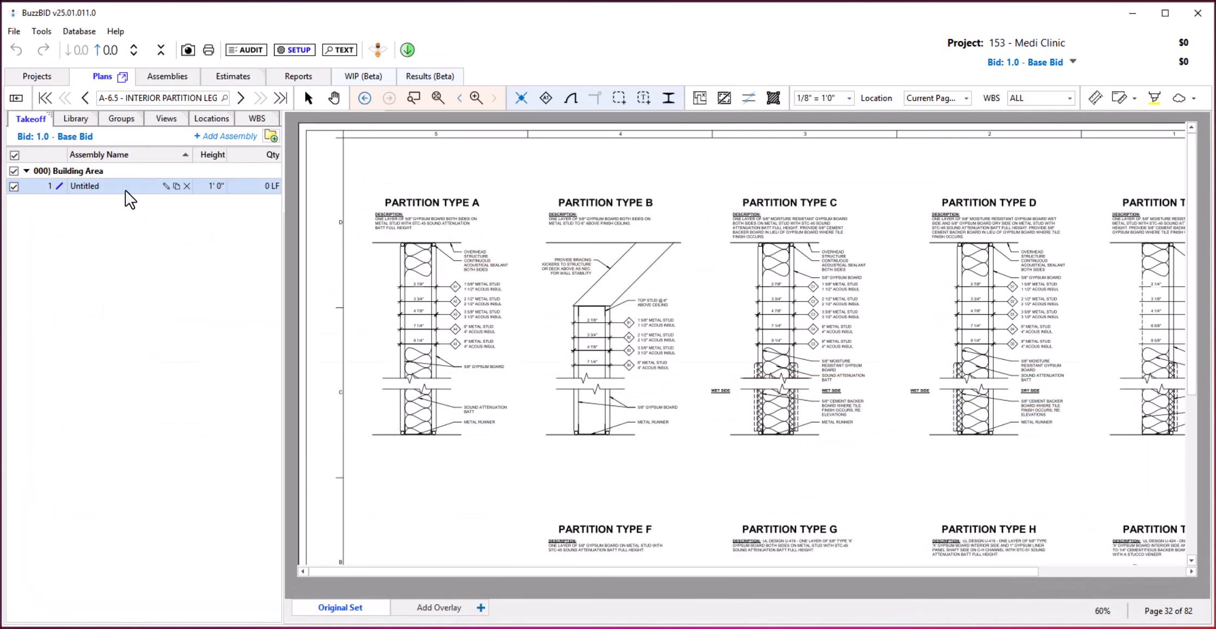
Add the first 13'0" SDM Build Out and first 358S125-33 16" 1/2"dgg assemblies from the library's 000) Parapet class to the takeoff.
left_click(66, 121)
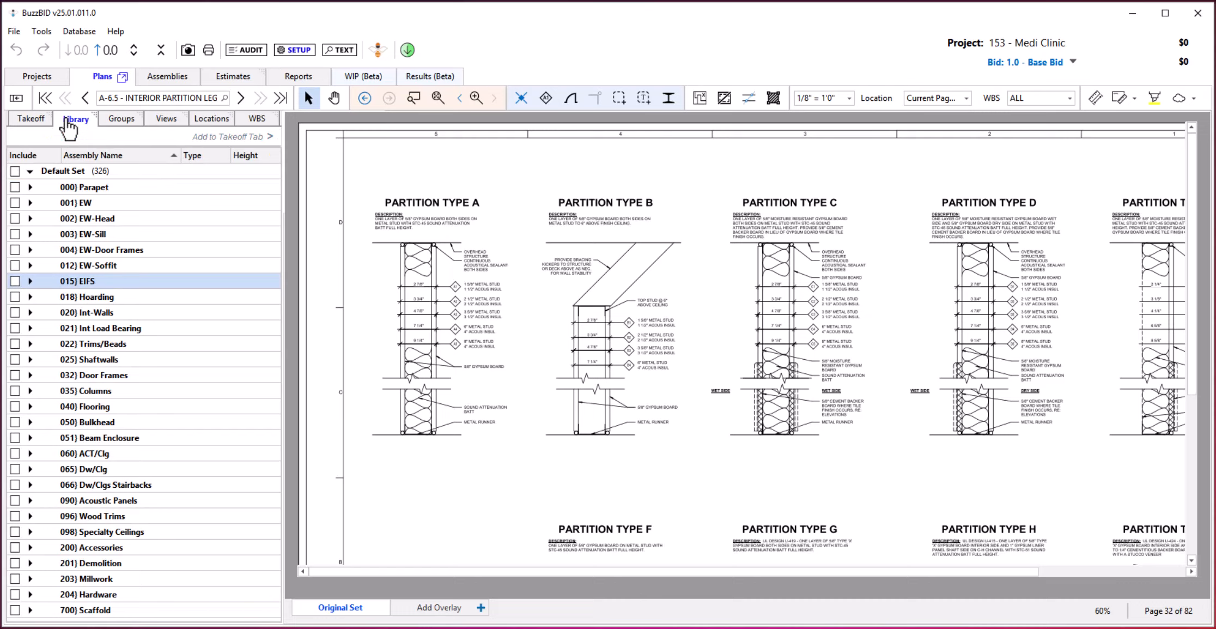
left_click(30, 187)
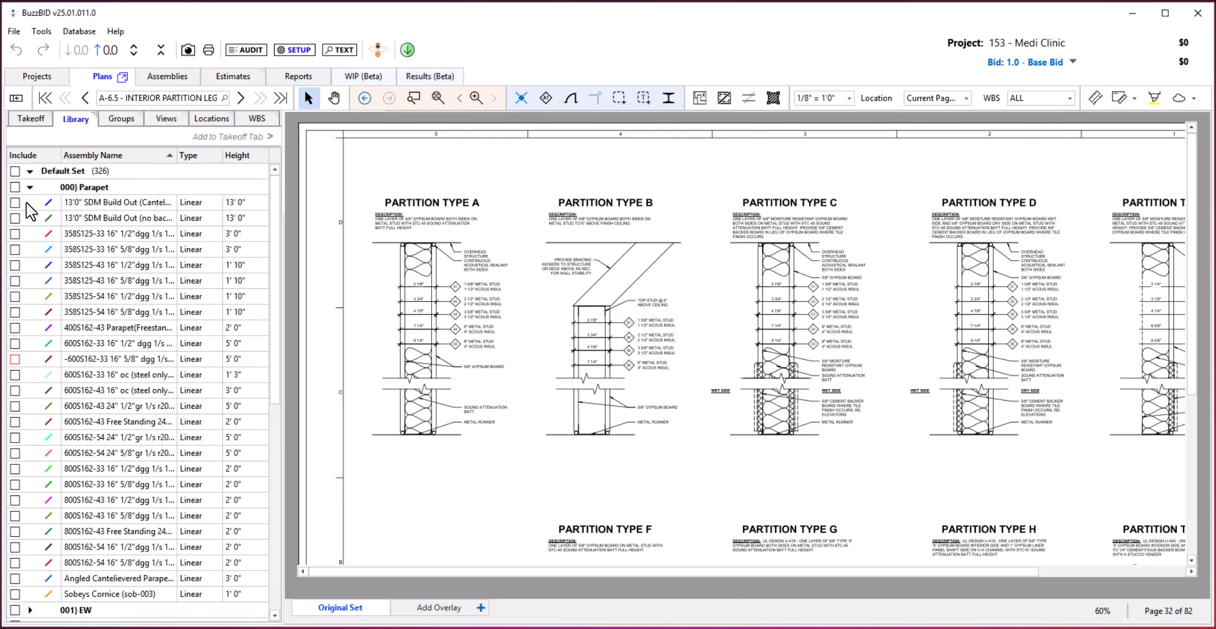
left_click(15, 203)
left_click(15, 233)
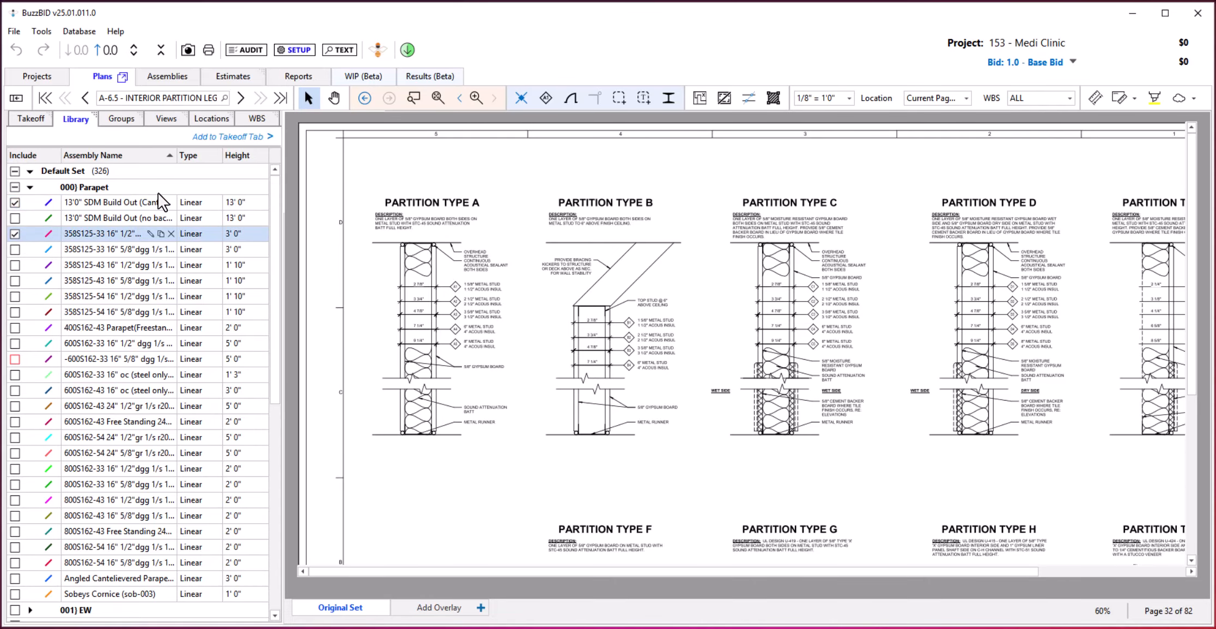
left_click(228, 136)
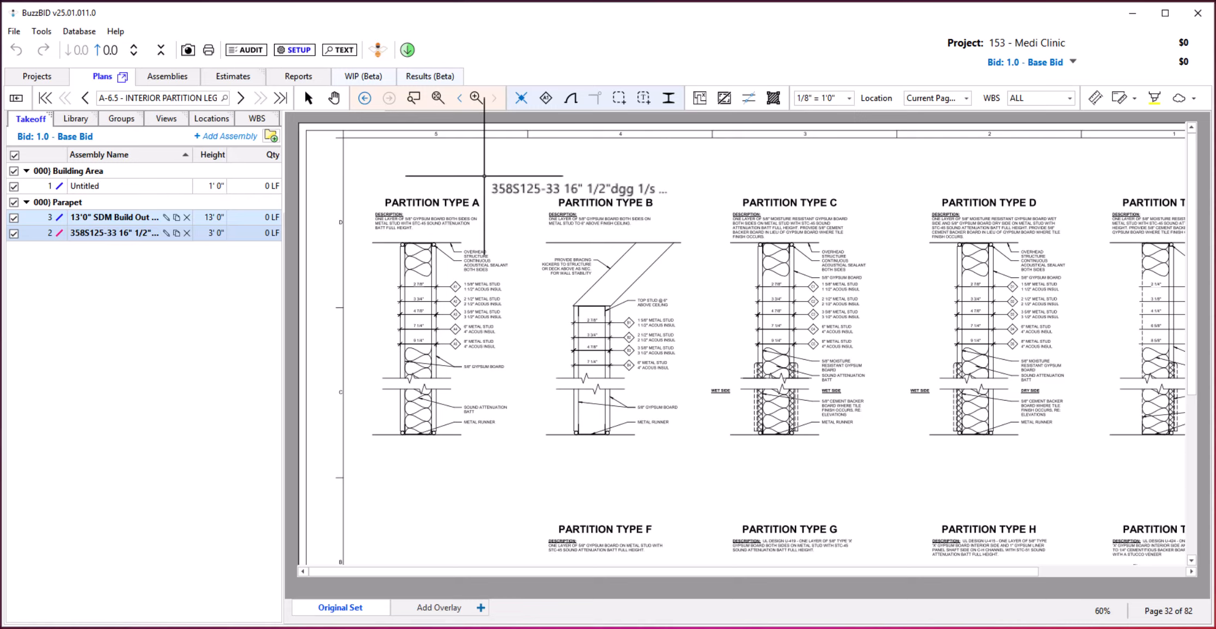
Create a detail view framing the Partition Type A drawing on sheet A-6.5, named PARTITION TYPE A.
left_click(1134, 99)
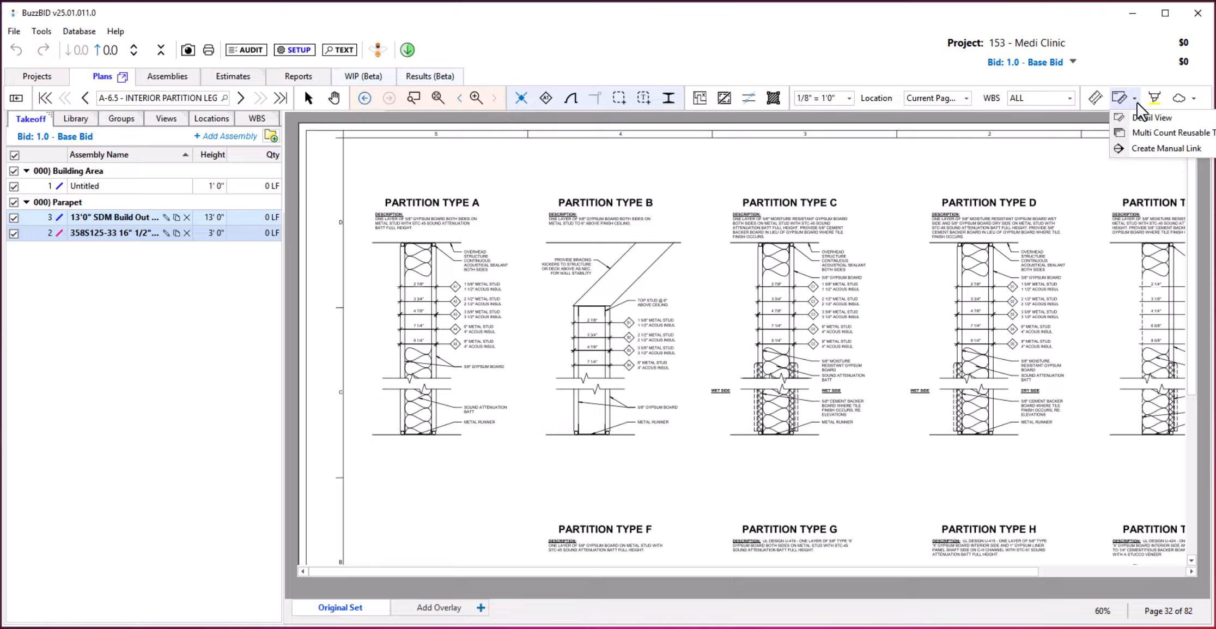
left_click(1163, 117)
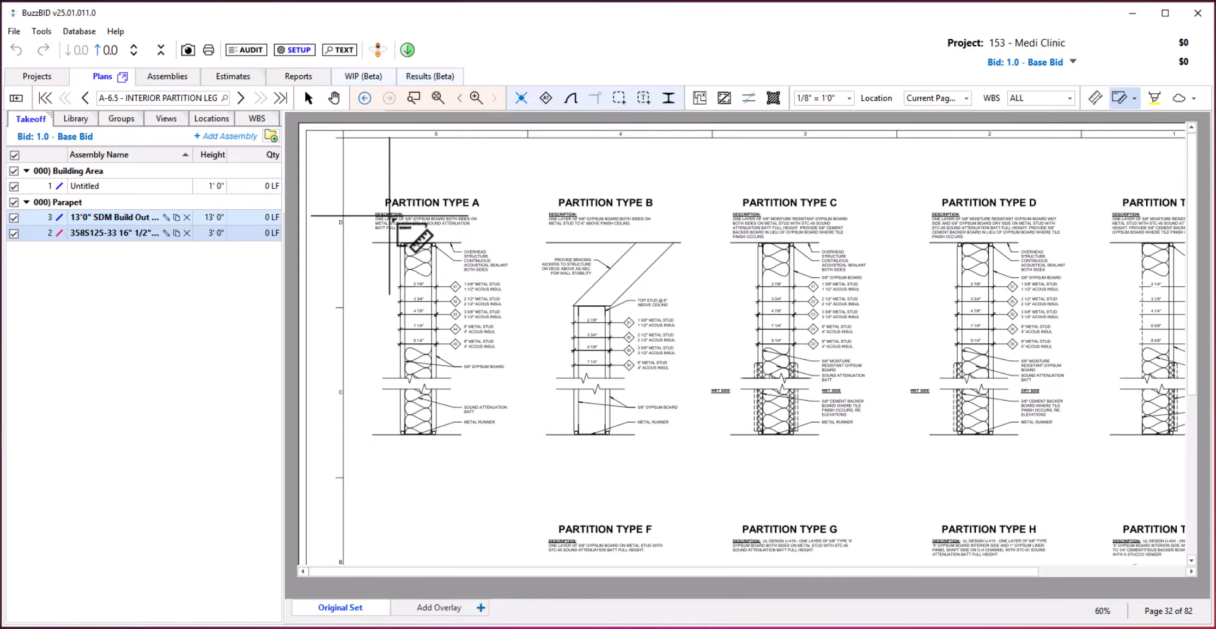
left_click_drag(363, 182, 550, 452)
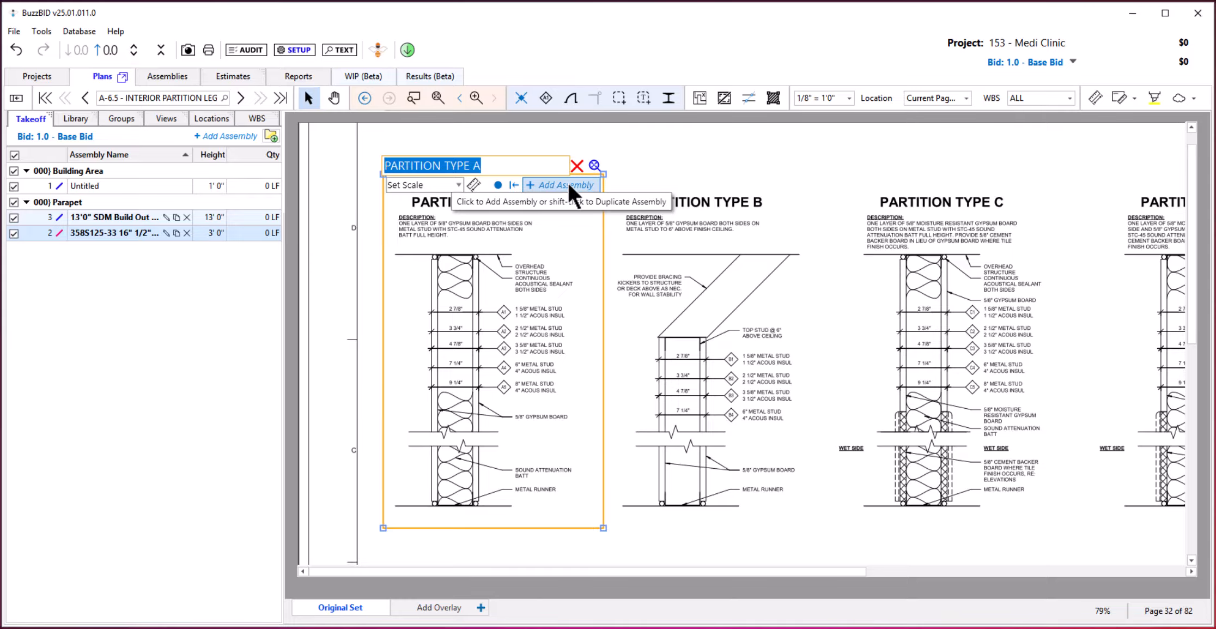
key("Return")
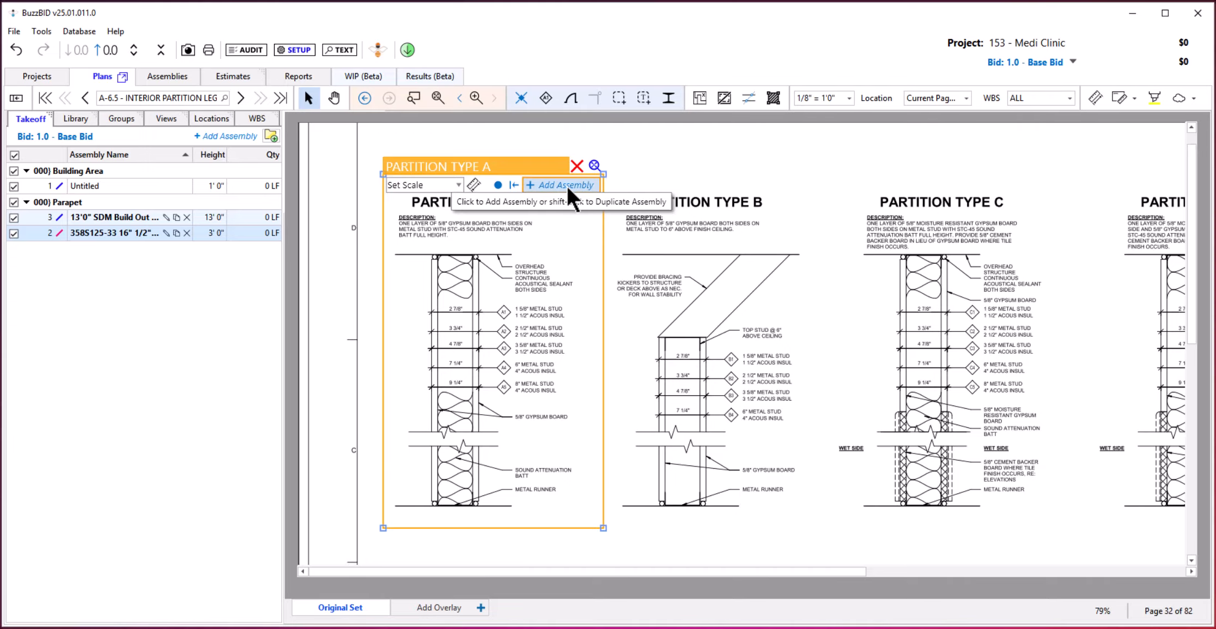
Add a linear assembly named PARTITION TYPE A1 from the Partition Type A detail view, in class 020) Int-Walls with height 14'0".
left_click(566, 186)
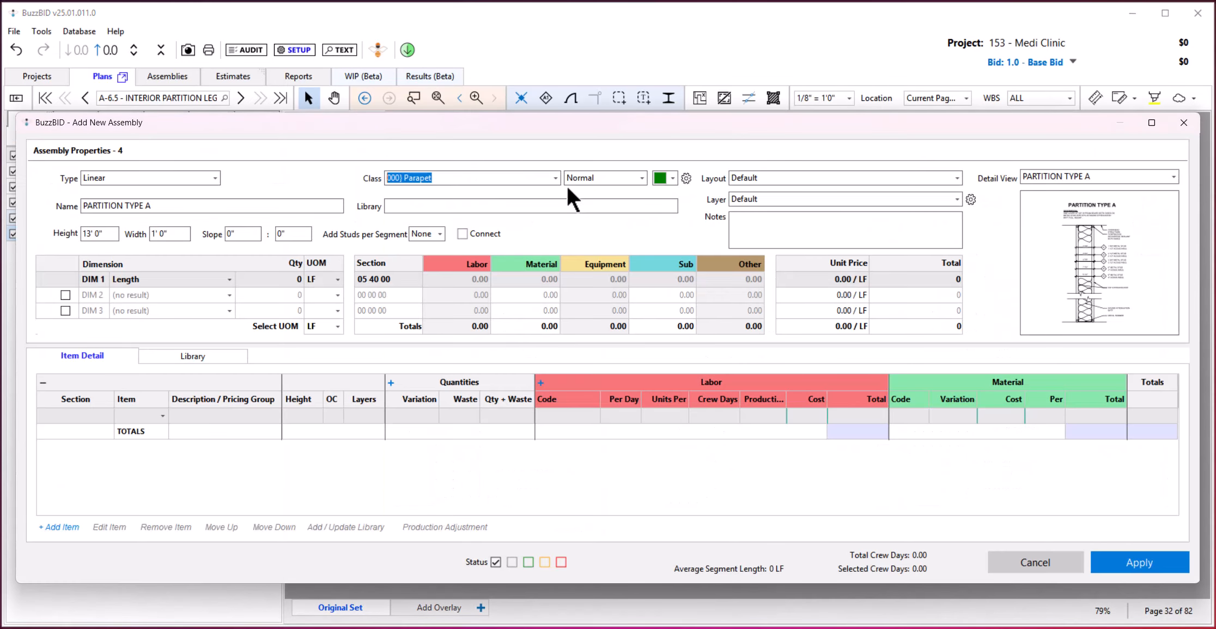
left_click(170, 206)
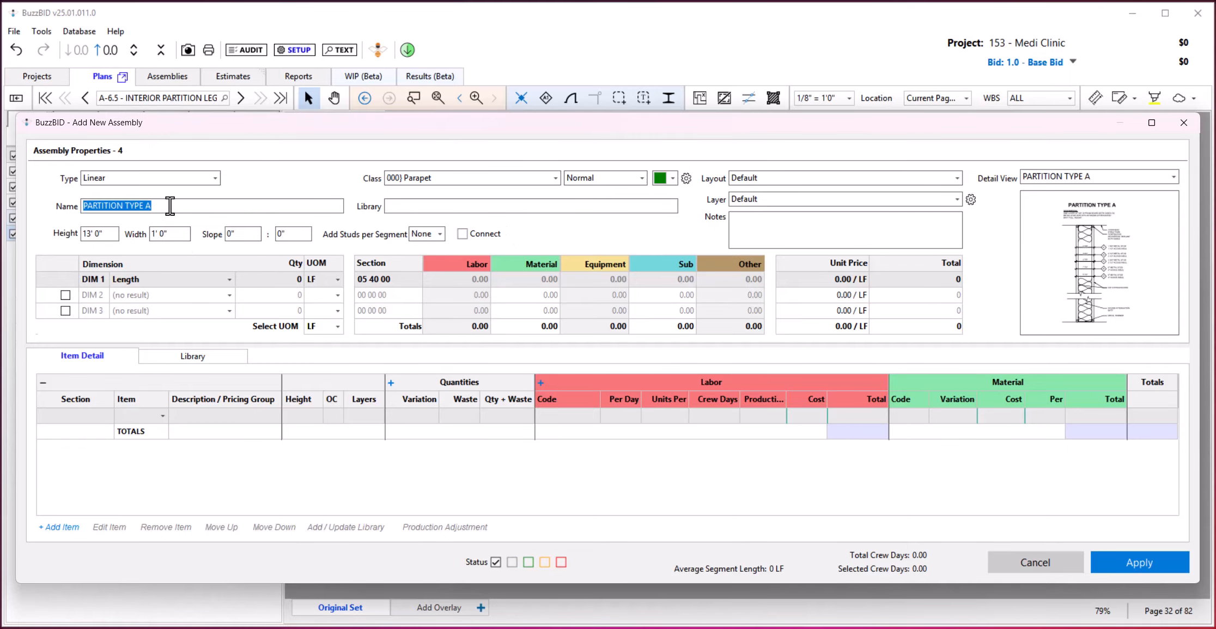
double_click(170, 206)
left_click(170, 206)
type("1")
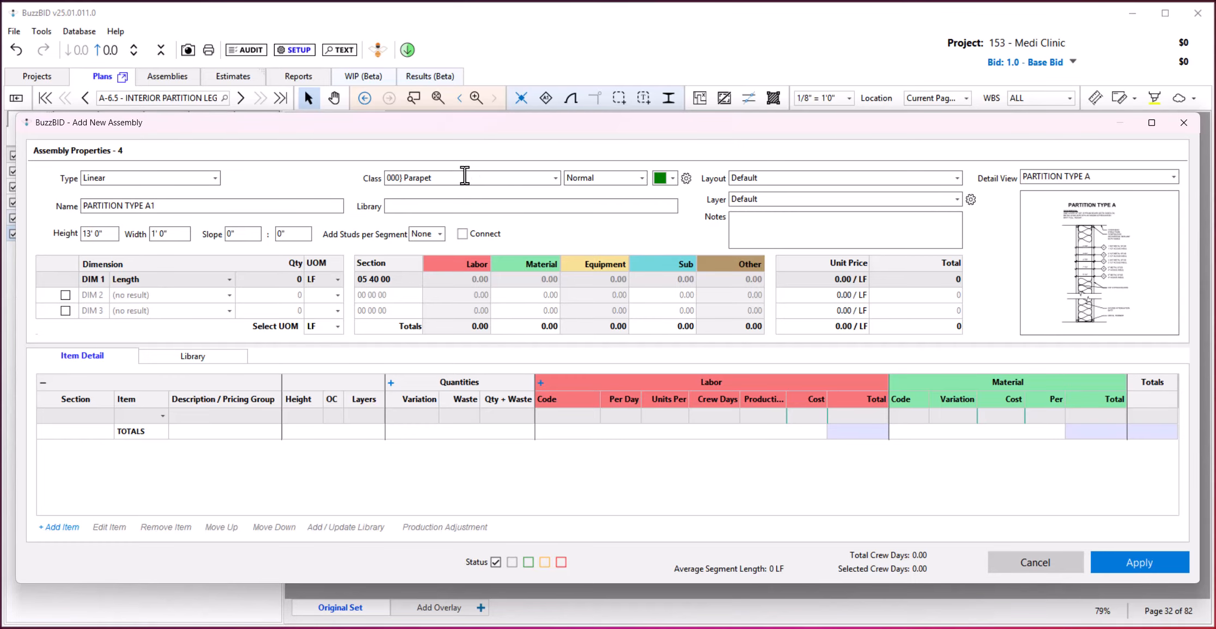
left_click(463, 176)
type("020")
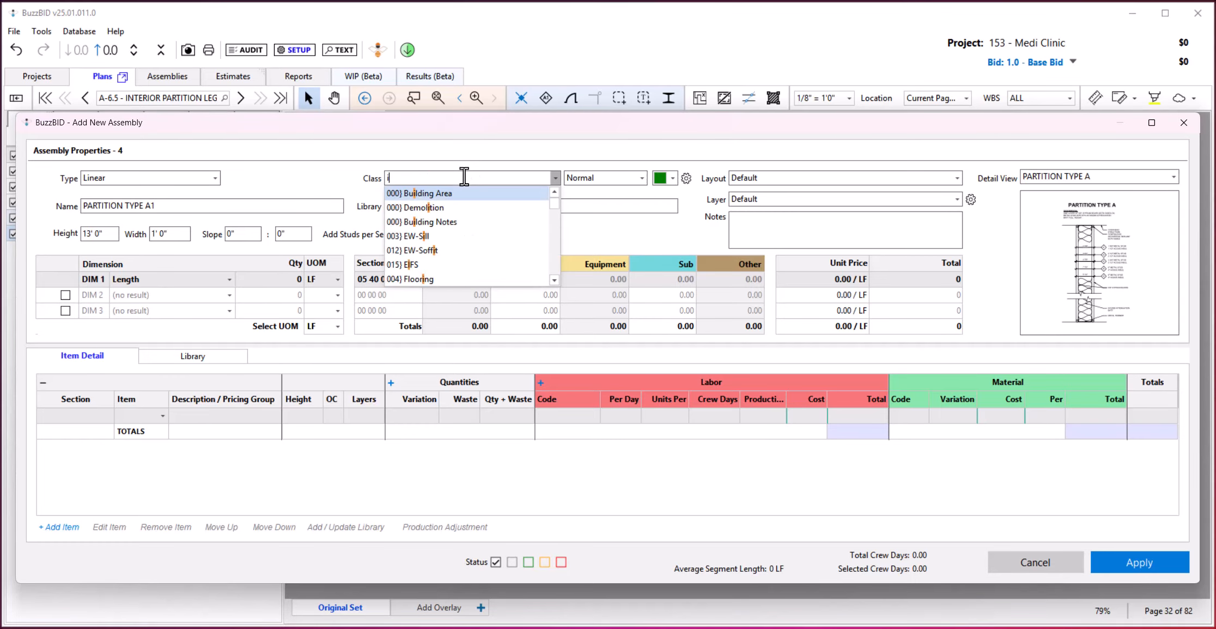
key("Tab")
key("Tab")
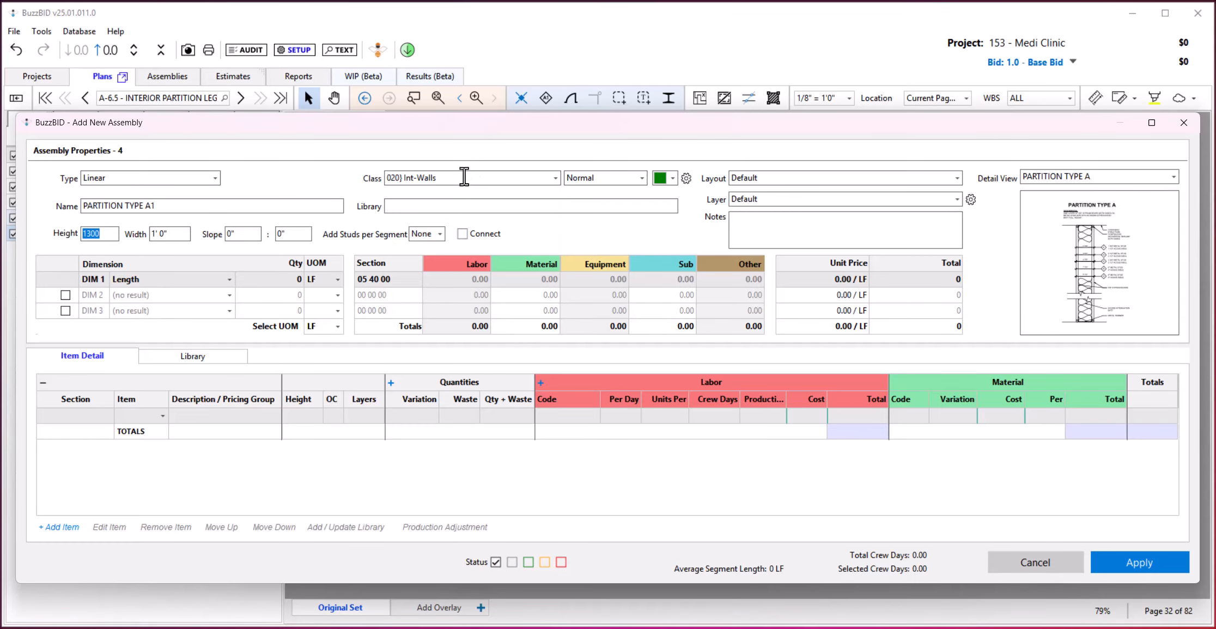
type("1400")
key("Tab")
left_click(1107, 566)
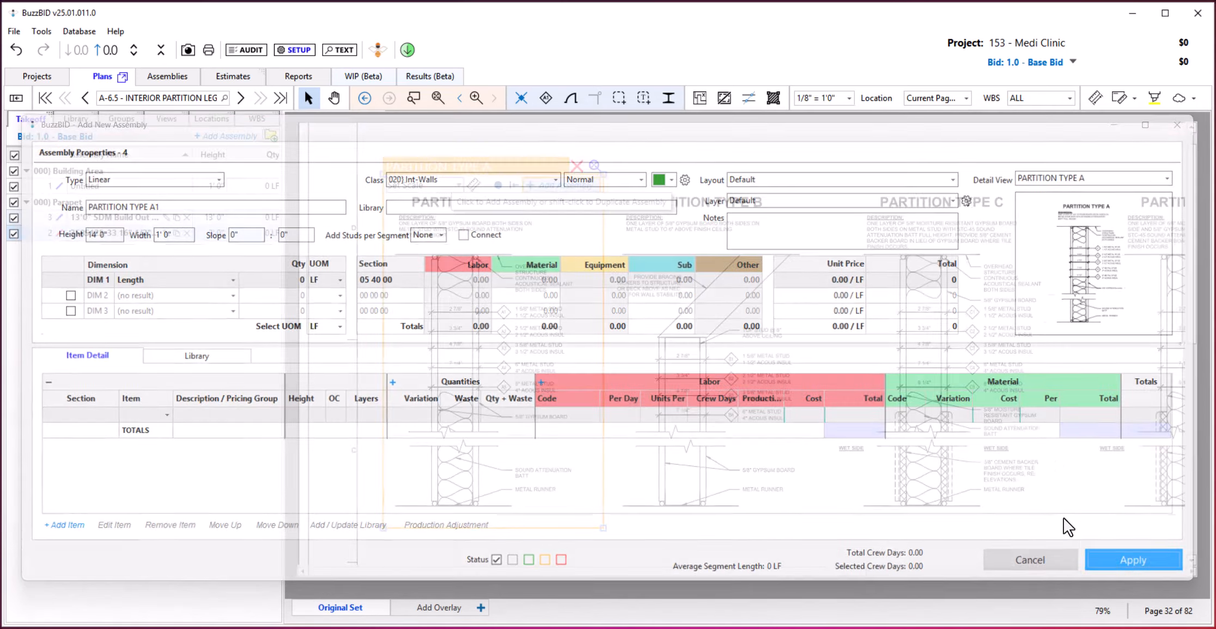
Duplicate the partition assembly four times from the detail view, producing PARTITION TYPE A2 through A5.
left_click(552, 185, "shift")
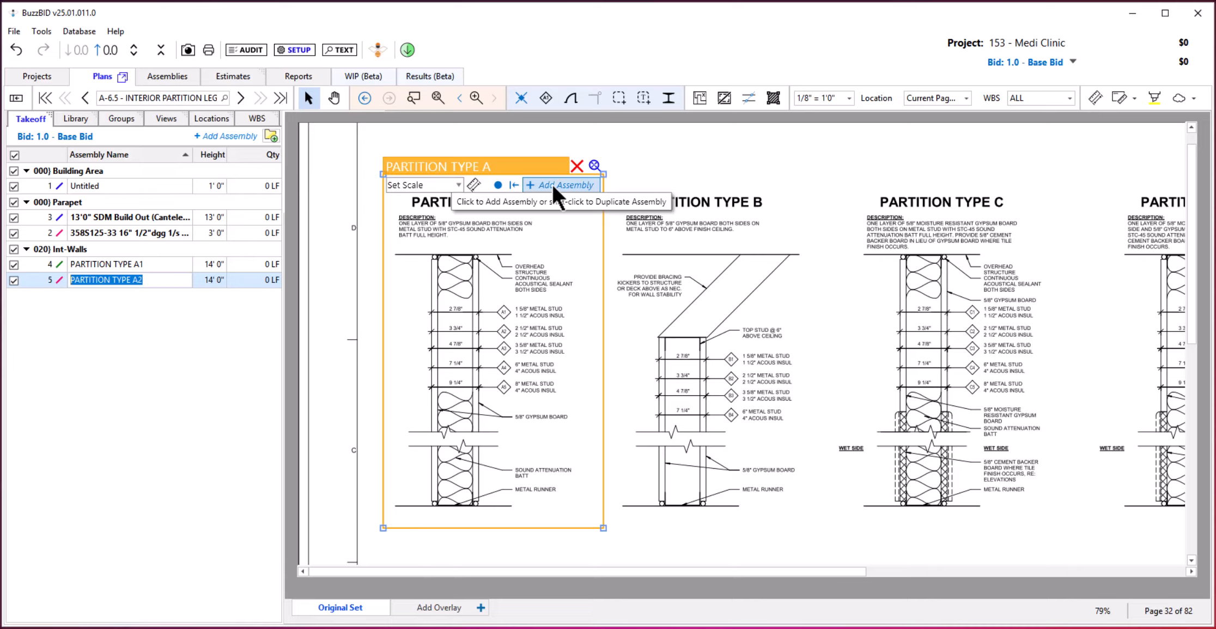
left_click(551, 184, "shift")
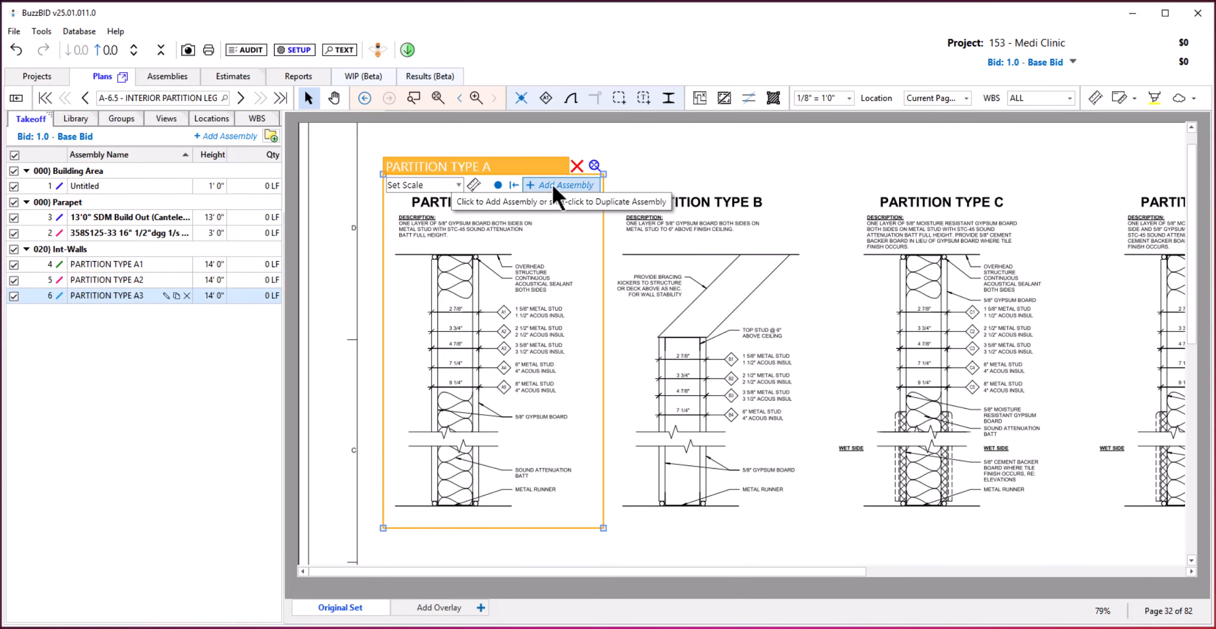
left_click(552, 183, "shift")
left_click(551, 184, "shift")
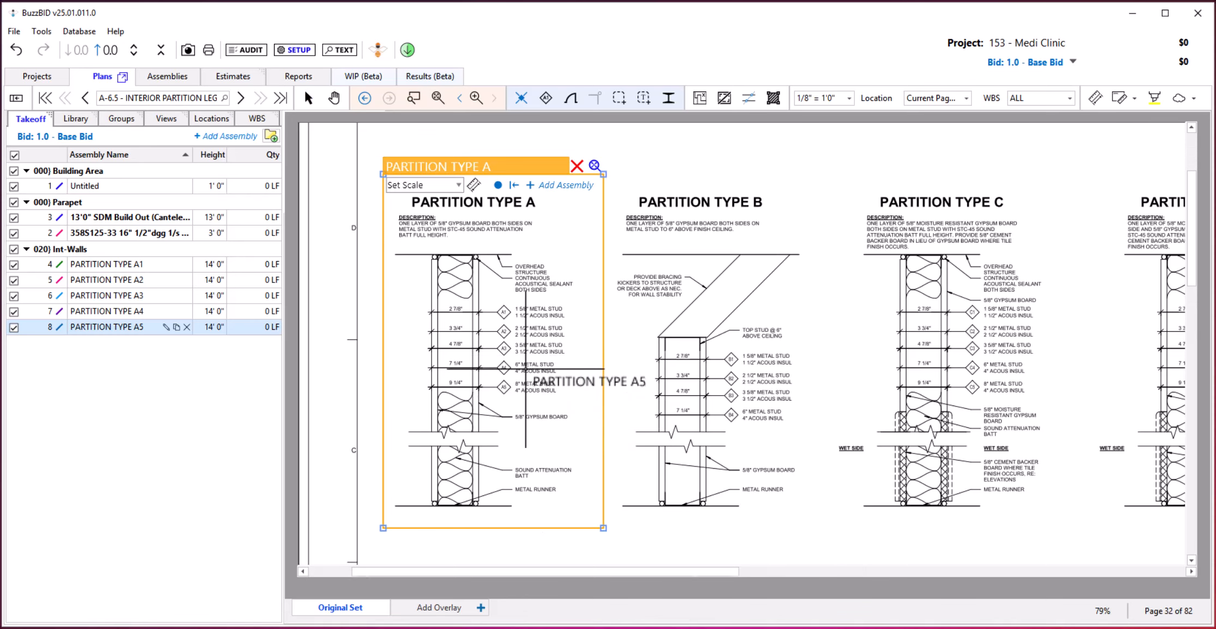
Examine the A1–A5 stud tags in the Partition Type A drawing and check the detail view linked in PARTITION TYPE A2's properties.
scroll(526, 368, "up", 3)
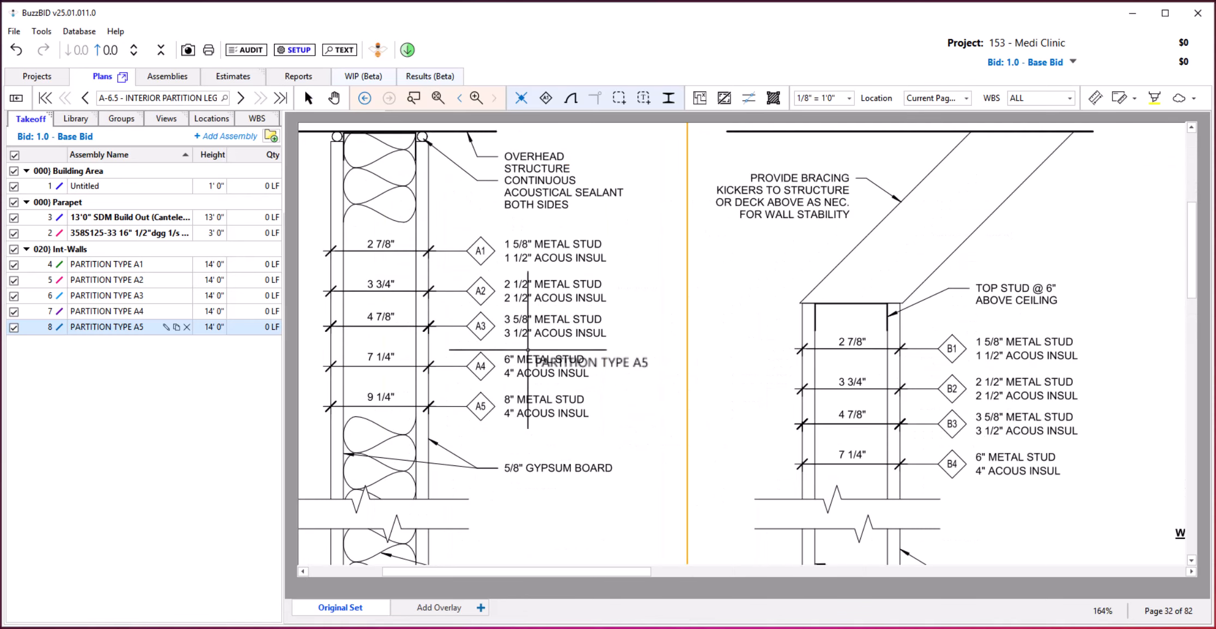
left_click(126, 281)
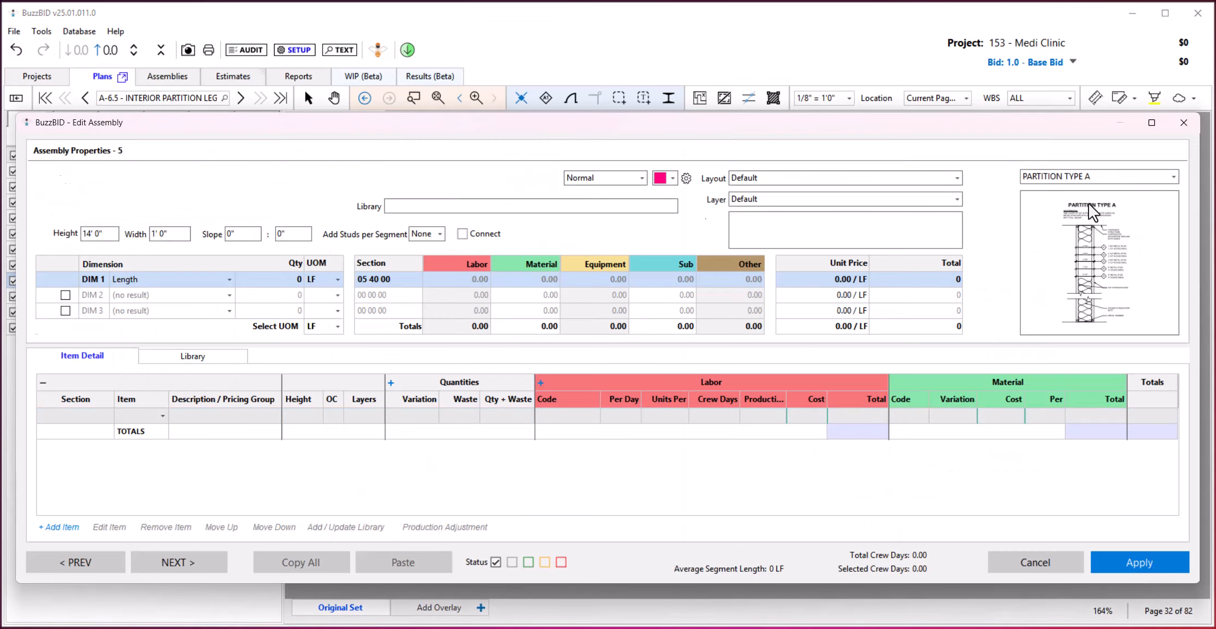
left_click(1136, 562)
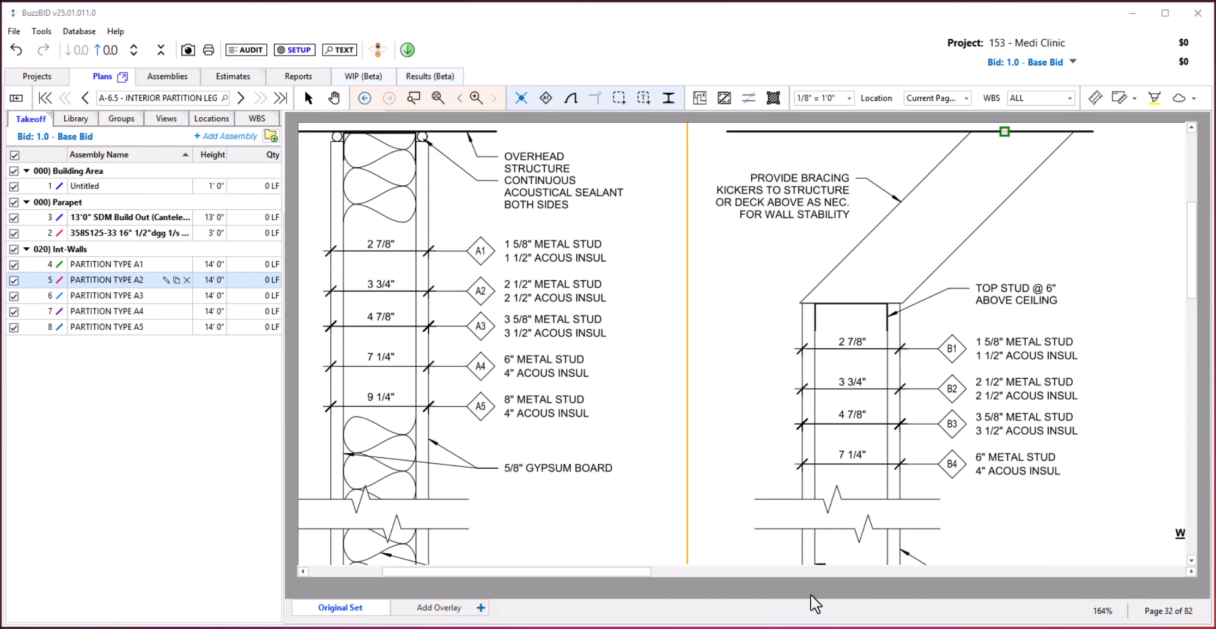
scroll(618, 438, "down", 5)
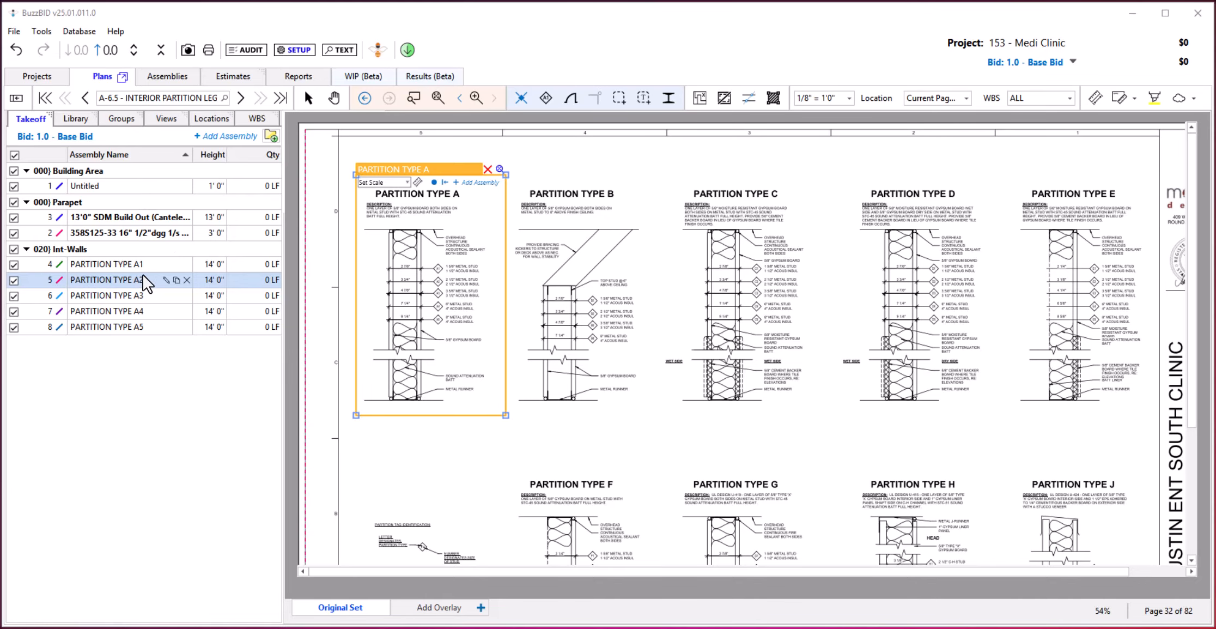
Create detail views with linked assemblies around the Partition Type B, C, D and E drawings, using their titles as names.
key("Escape")
left_click(436, 183)
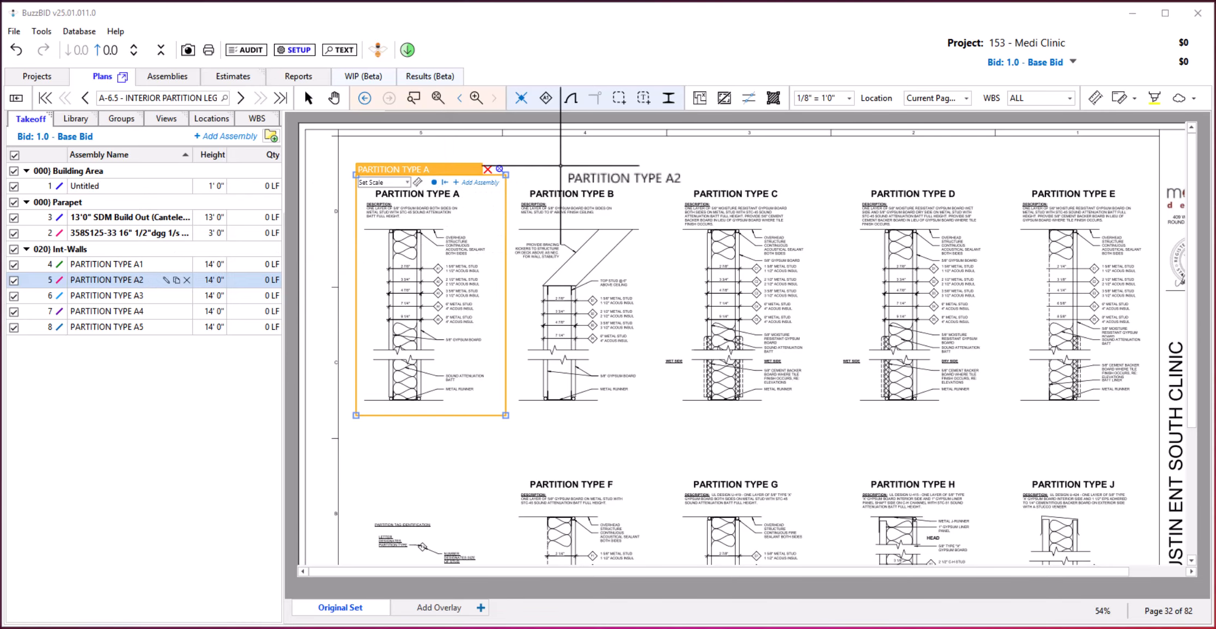
left_click(1134, 101)
left_click(1135, 117)
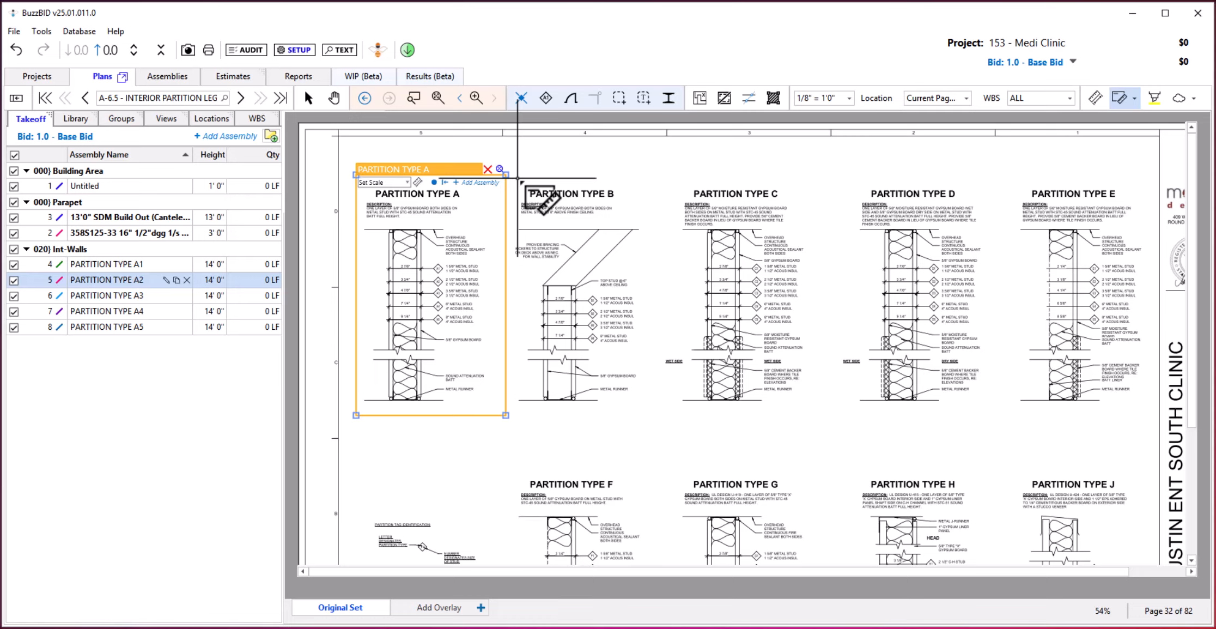
left_click_drag(518, 177, 662, 428)
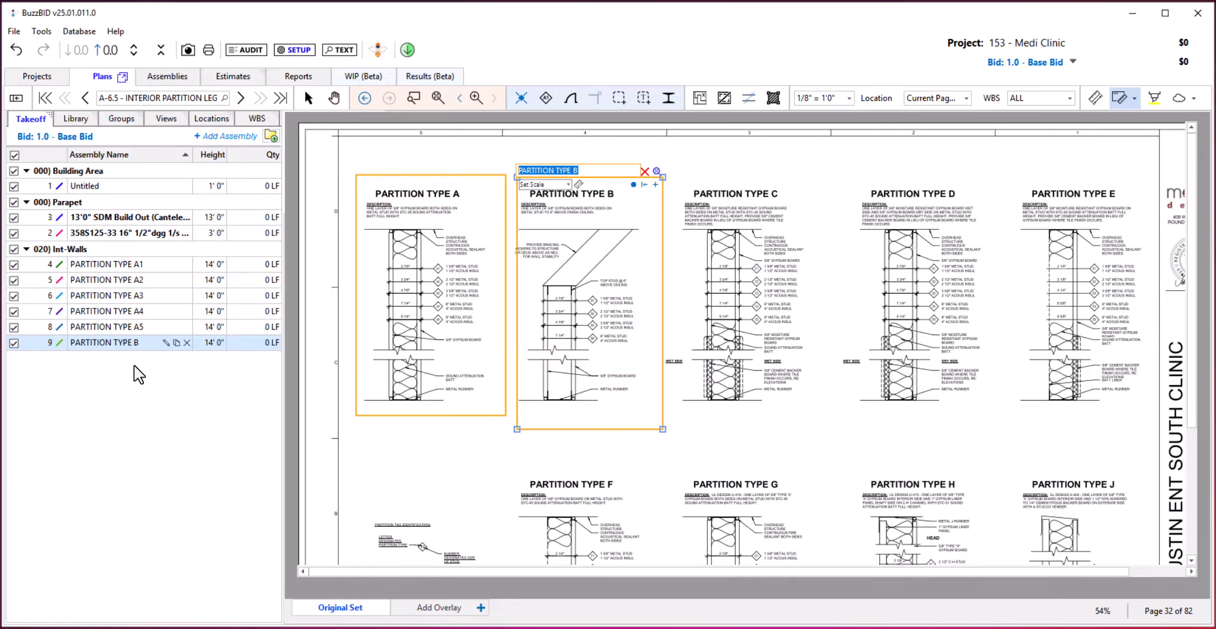
left_click_drag(680, 173, 810, 423)
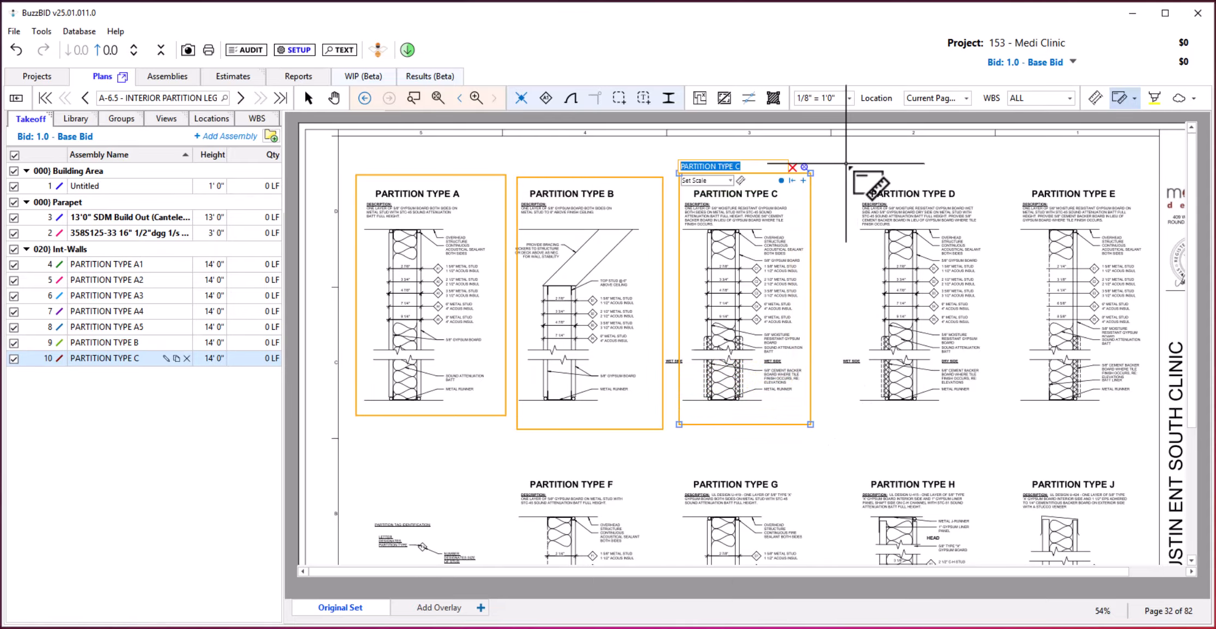
left_click_drag(846, 163, 986, 424)
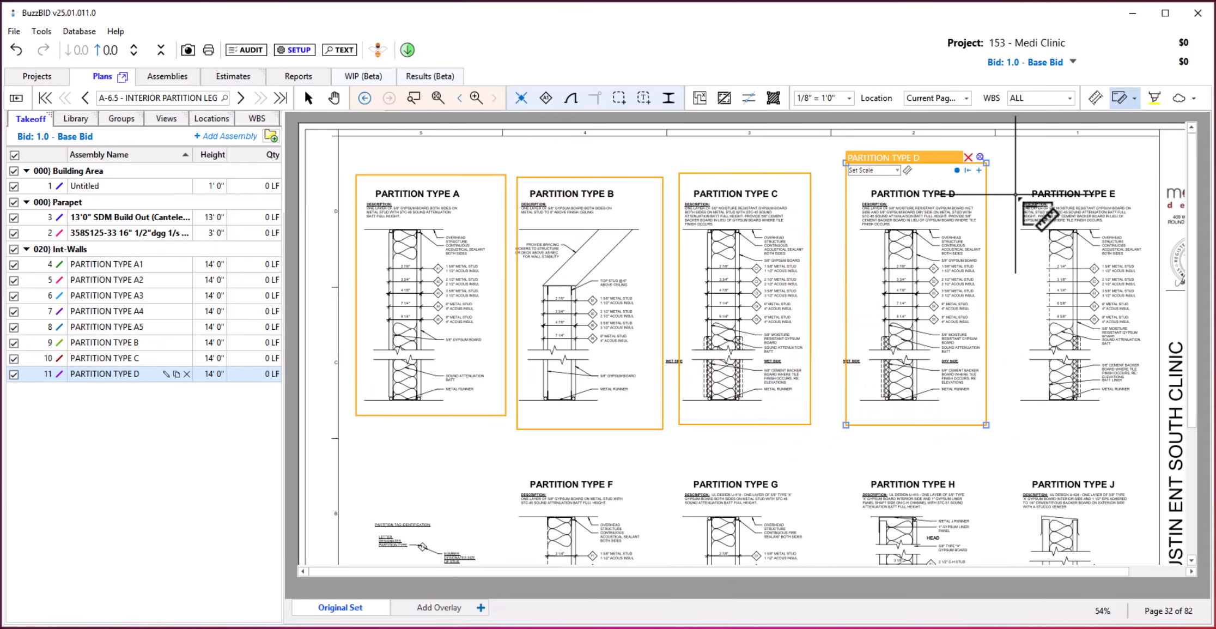
left_click_drag(1002, 174, 1146, 423)
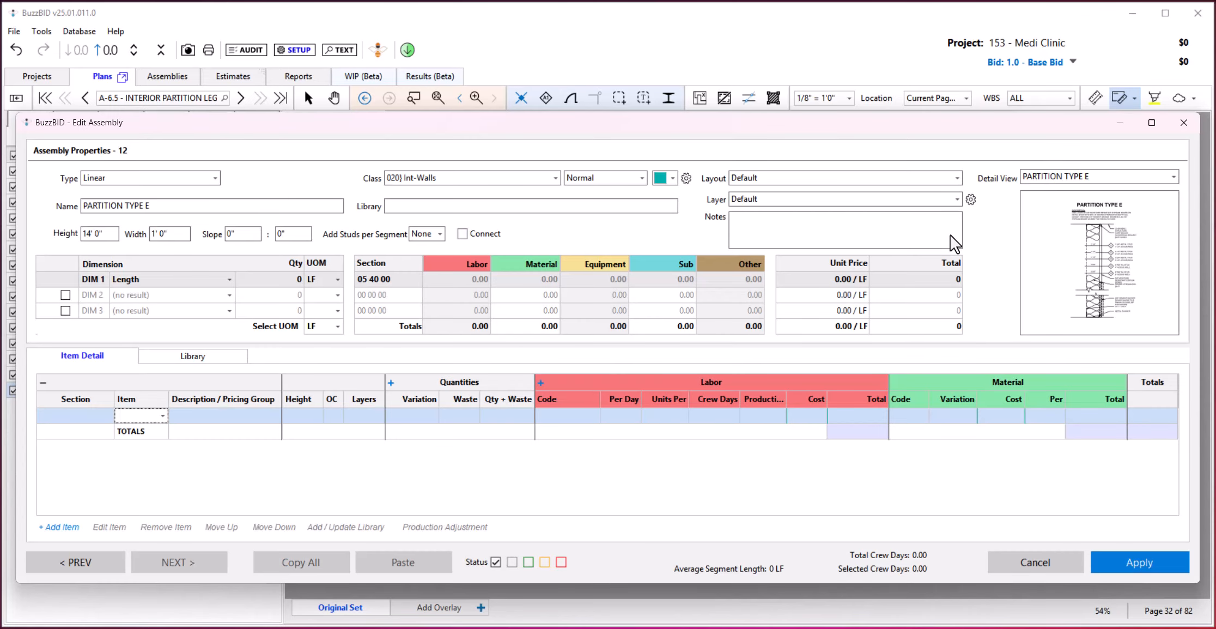
Enlarge the linked detail drawing in PARTITION TYPE E's properties, then close the preview and the assembly.
left_click(1121, 260)
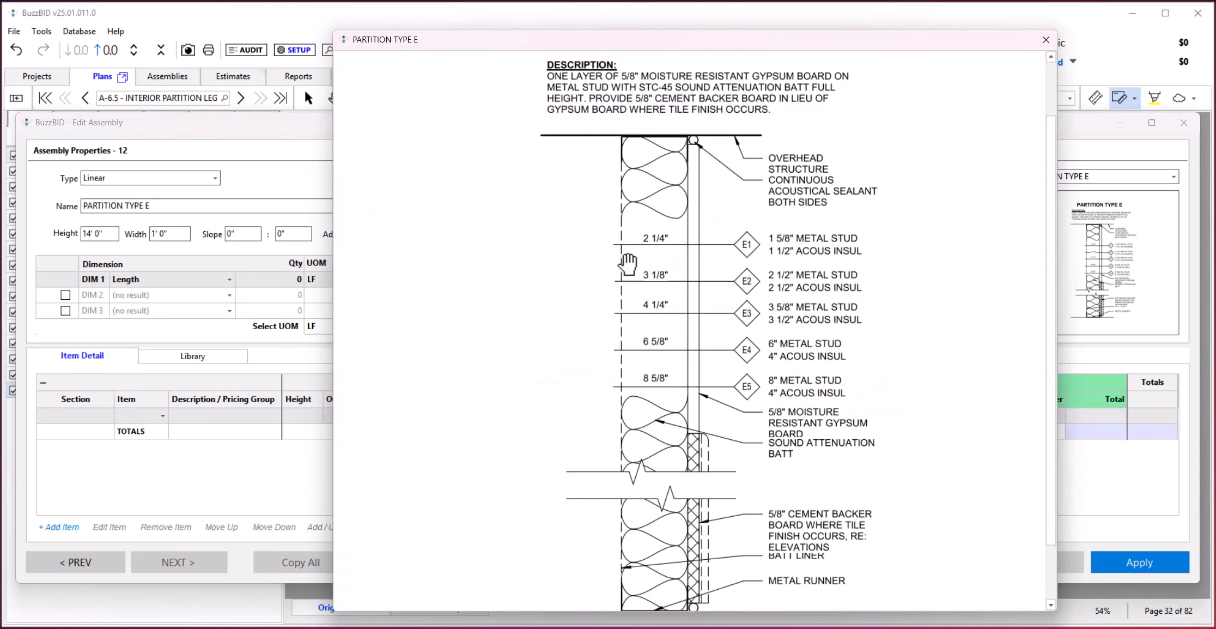
left_click(1045, 40)
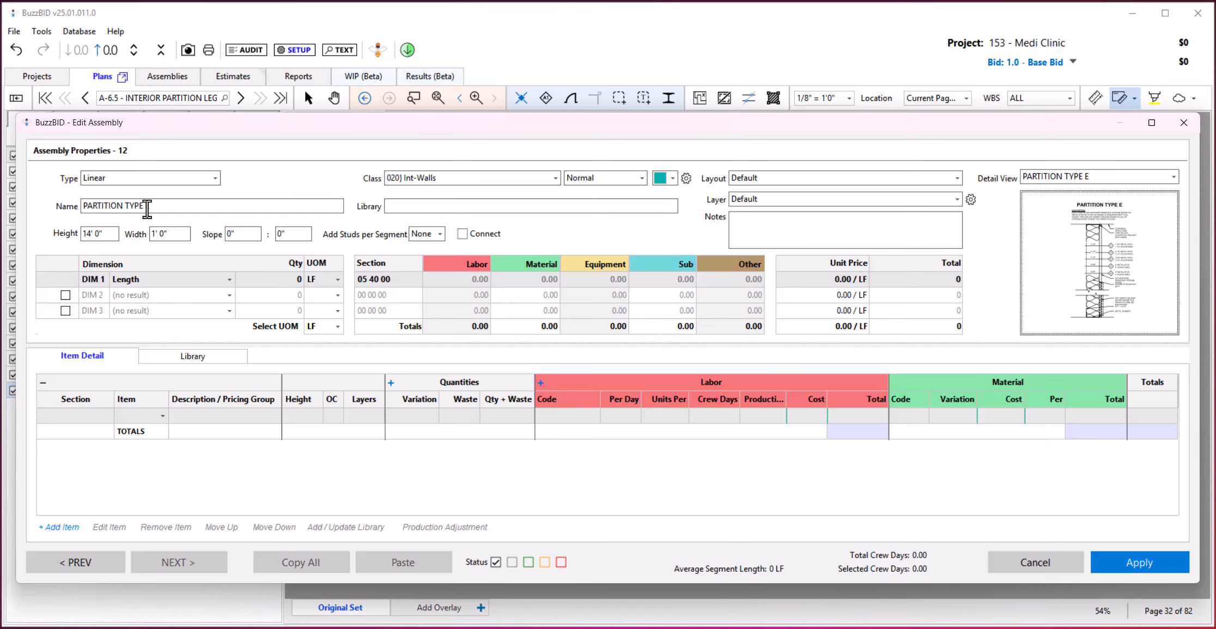
left_click(1166, 566)
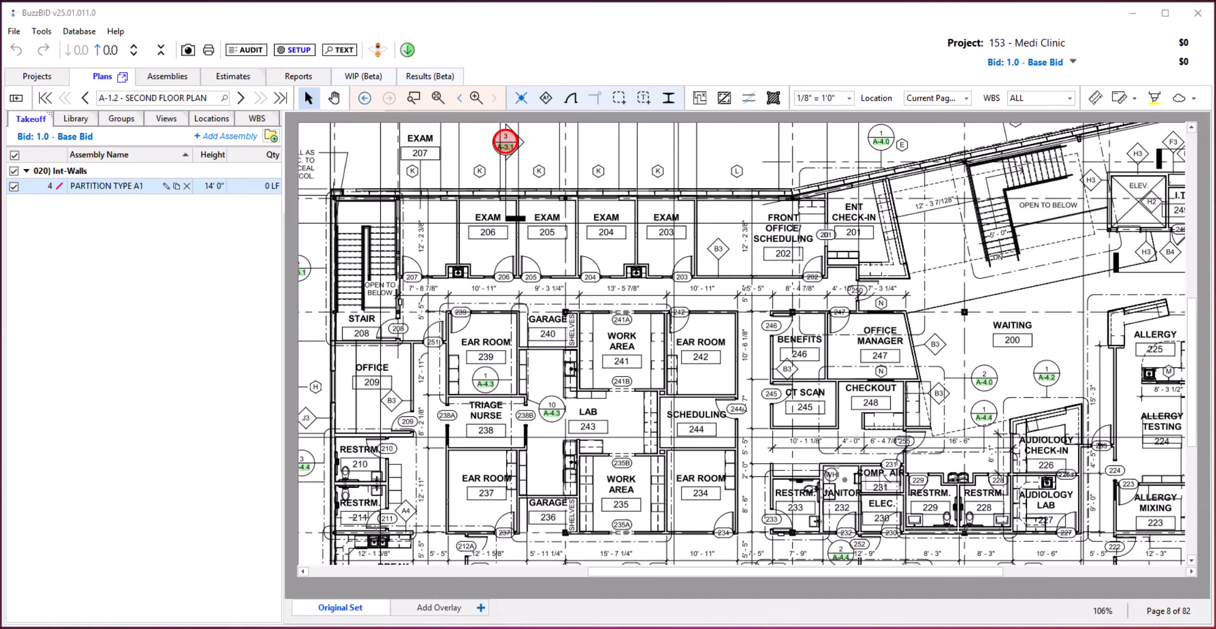
Open PARTITION TYPE A1's properties on sheet A-1.2, filter the classes by "par" and "int", and choose 020) Int-Walls.
double_click(120, 188)
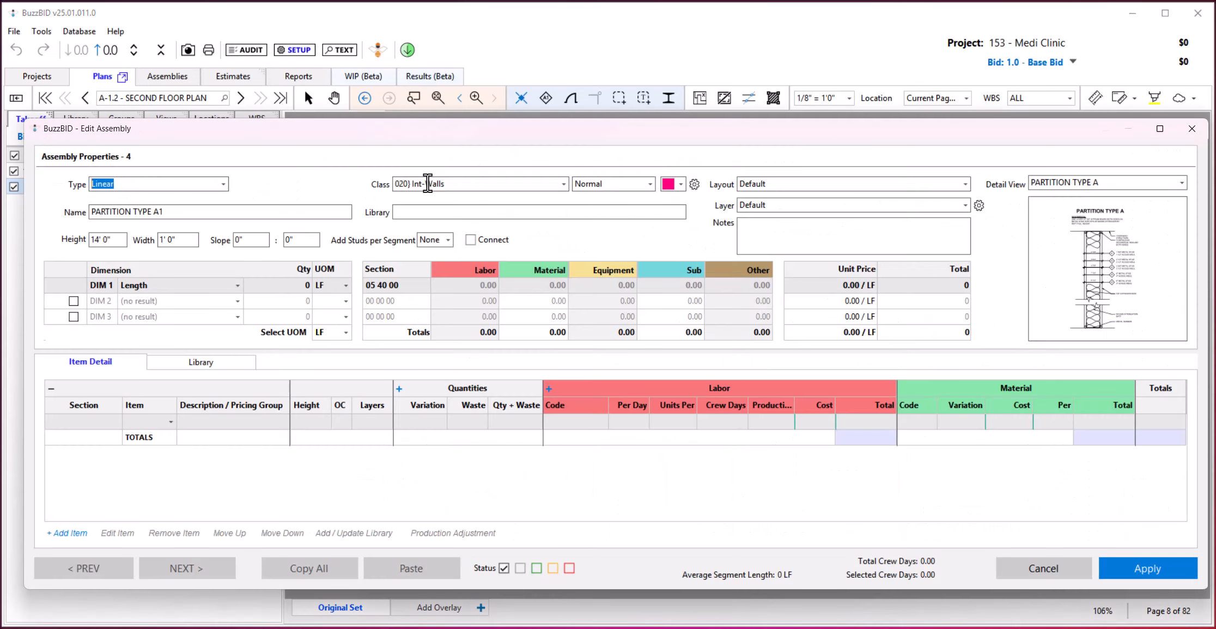
left_click(427, 184)
type("par")
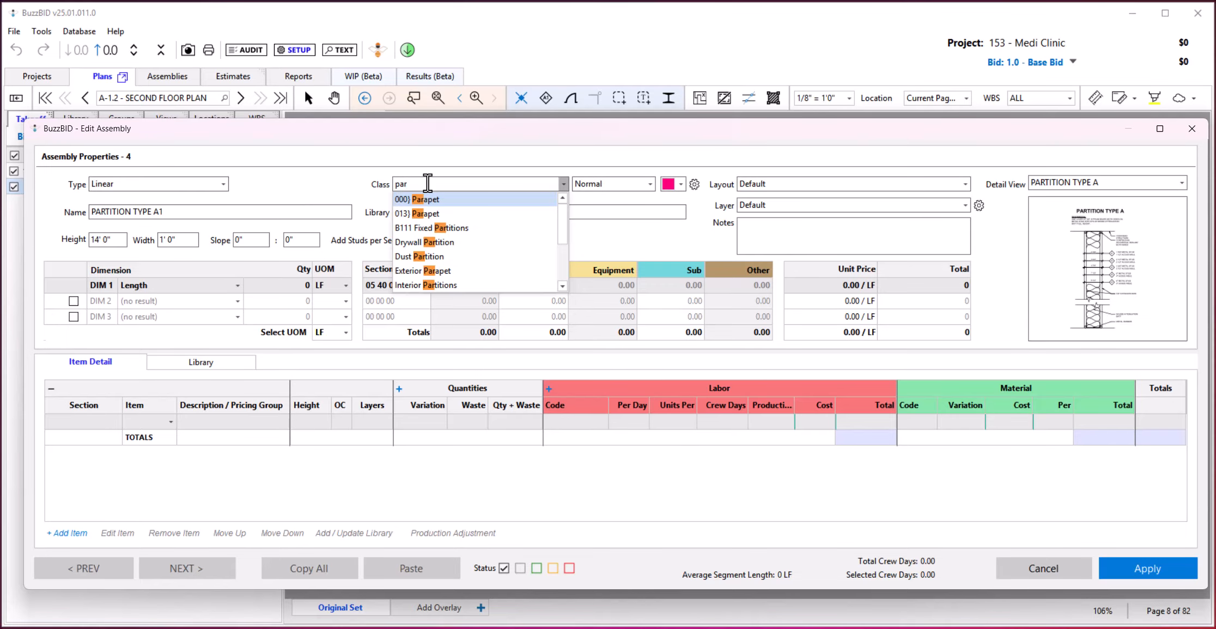
key("BackSpace")
key("BackSpace")
key("BackSpace")
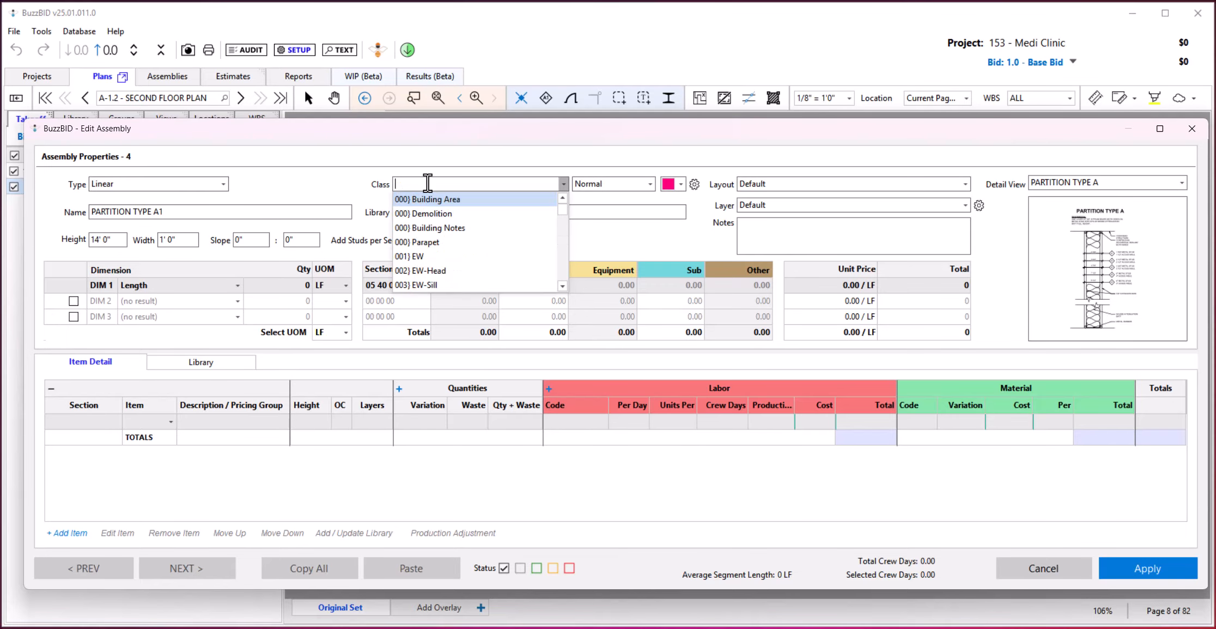
type("int")
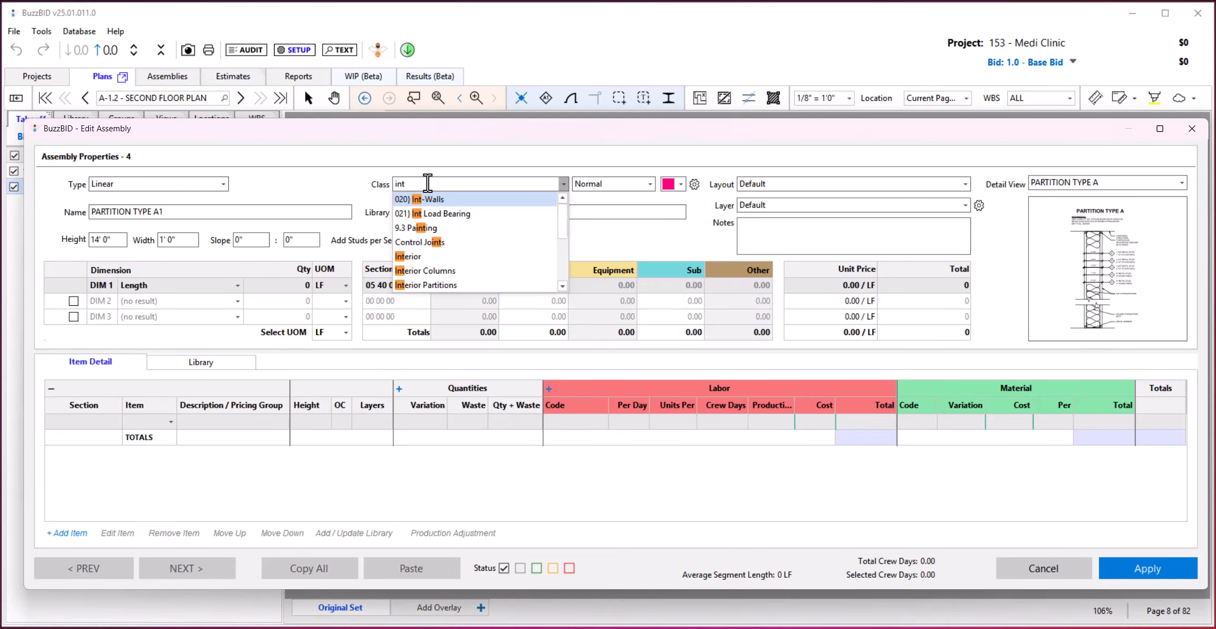
key("Tab")
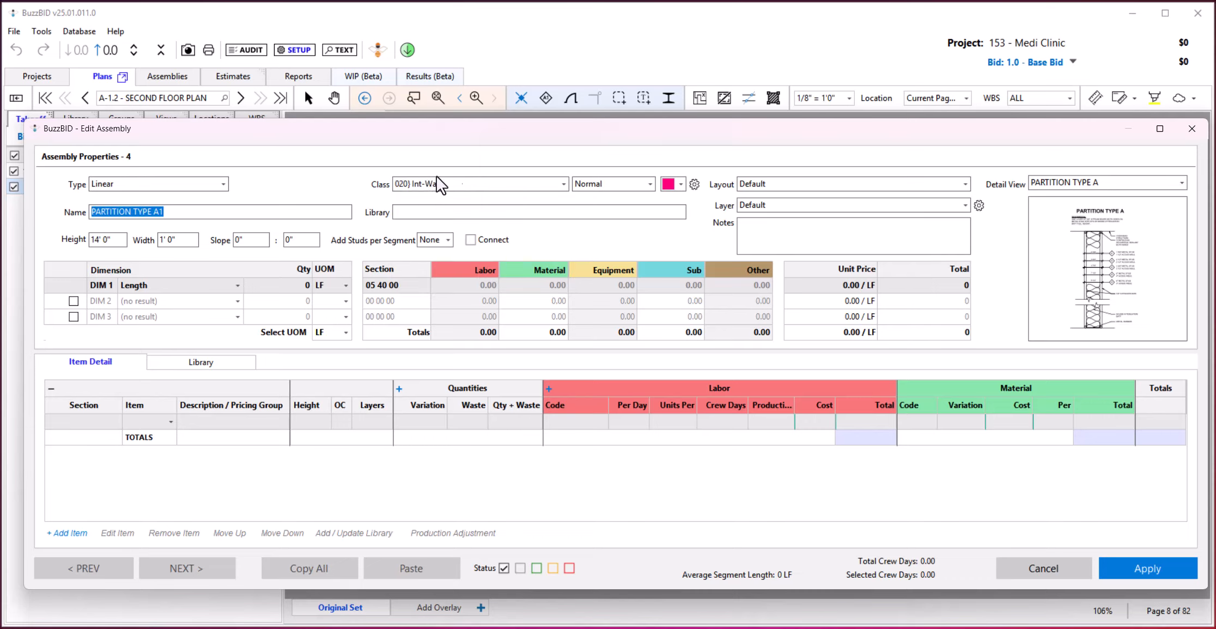
Review the assembly's line pattern choices and color palette, keeping the Normal pattern and the current color.
left_click(650, 184)
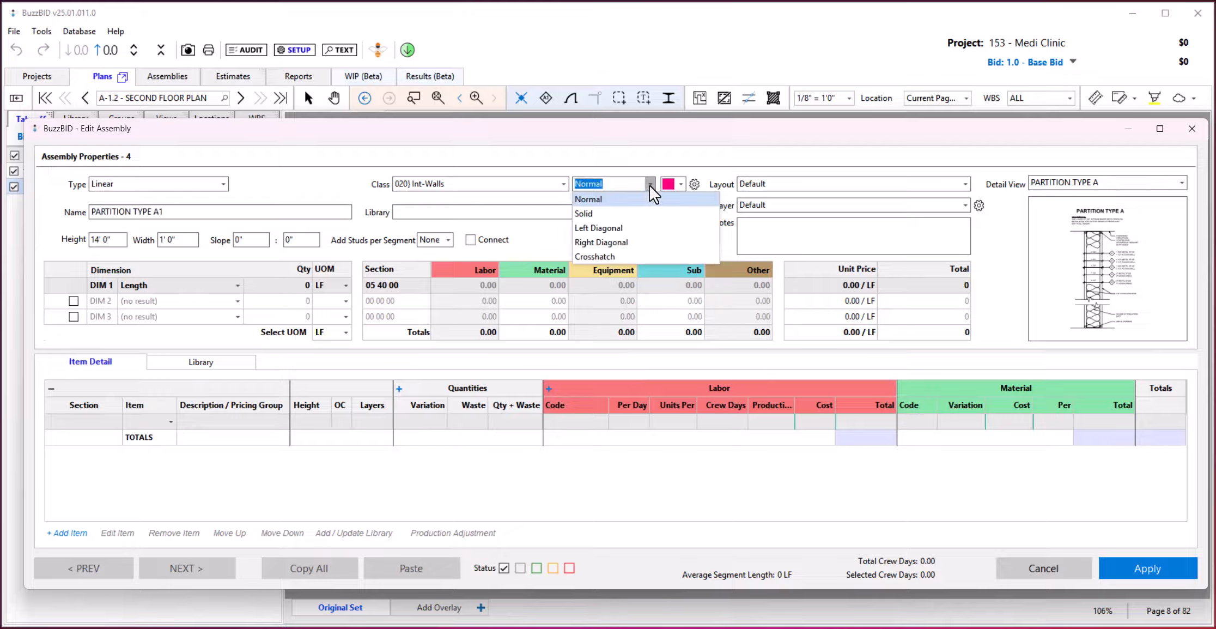
left_click(619, 200)
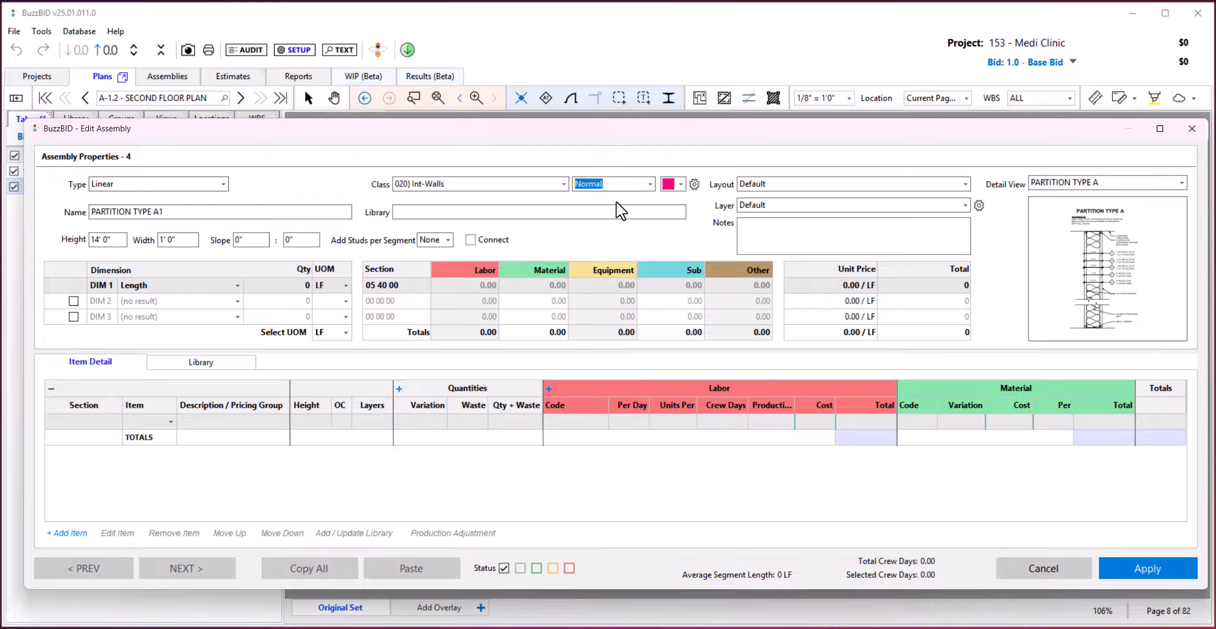
left_click(680, 184)
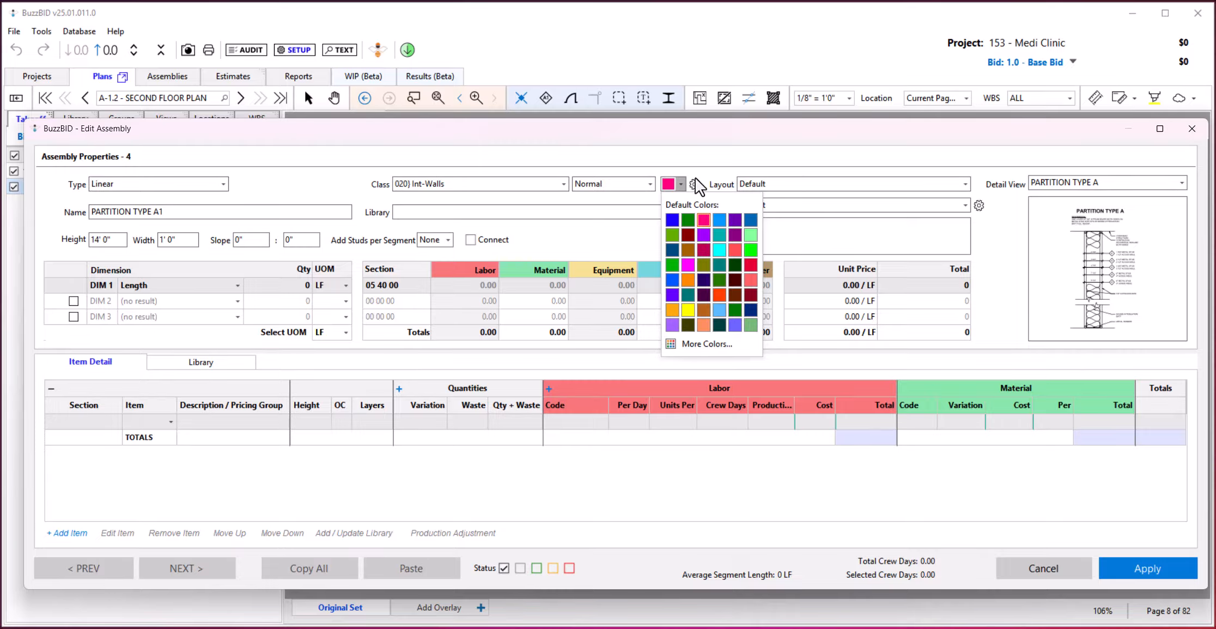
left_click(715, 172)
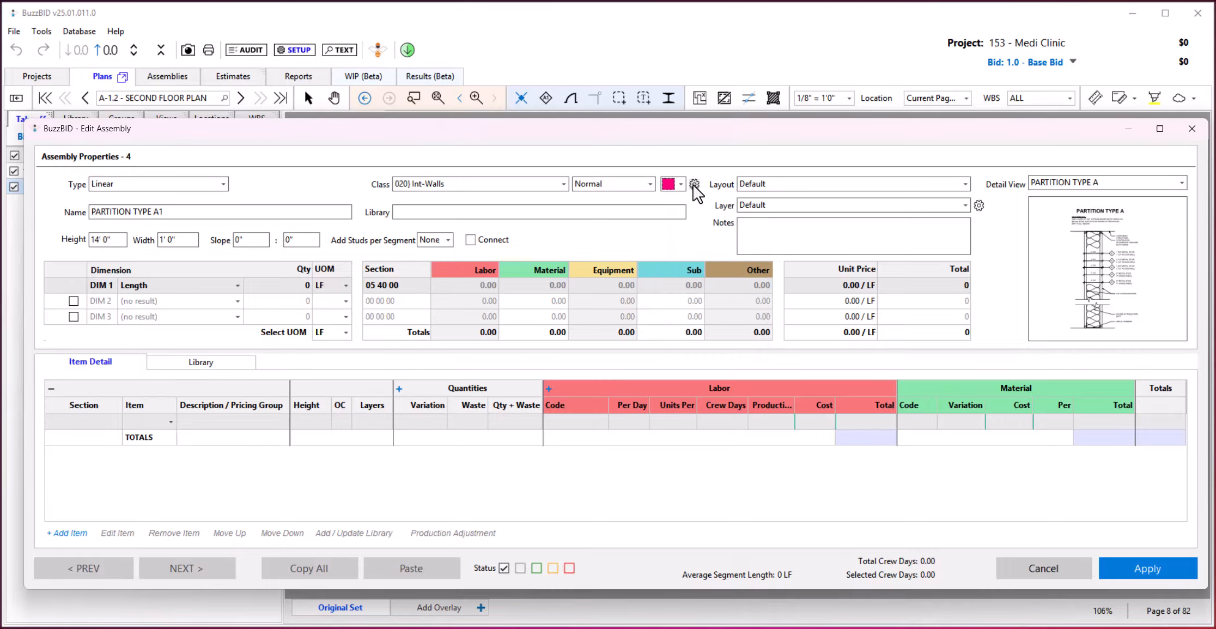
Try a blue default color for the 000) Parapet class, reset it, and assign that class to the assembly.
left_click(694, 184)
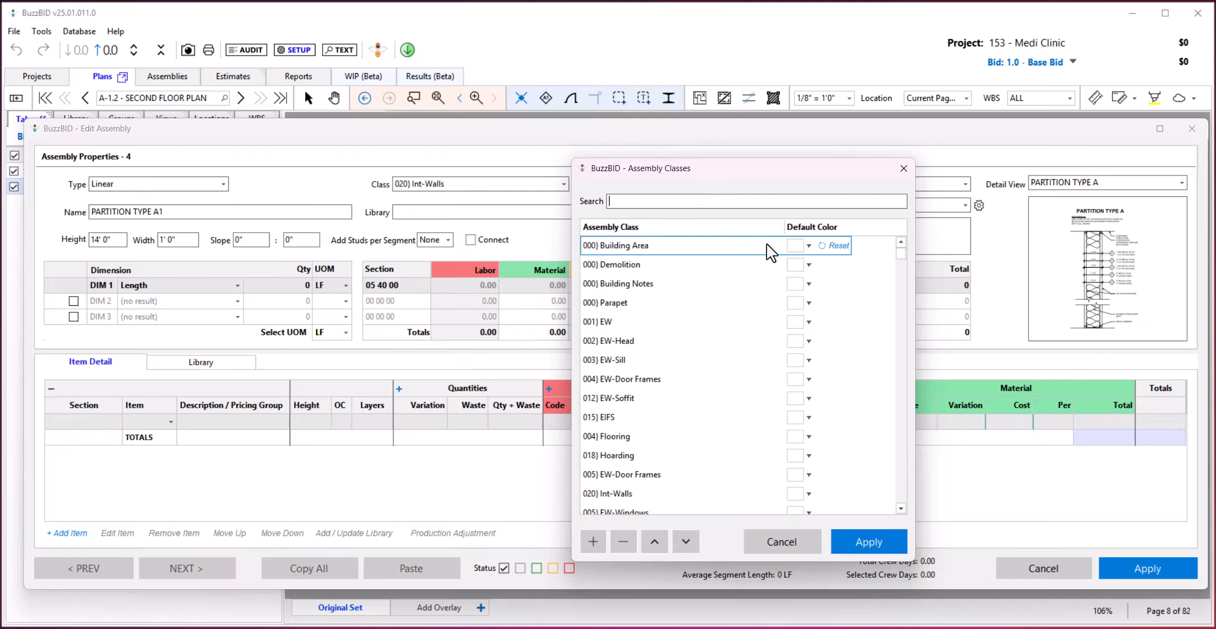
left_click(630, 302)
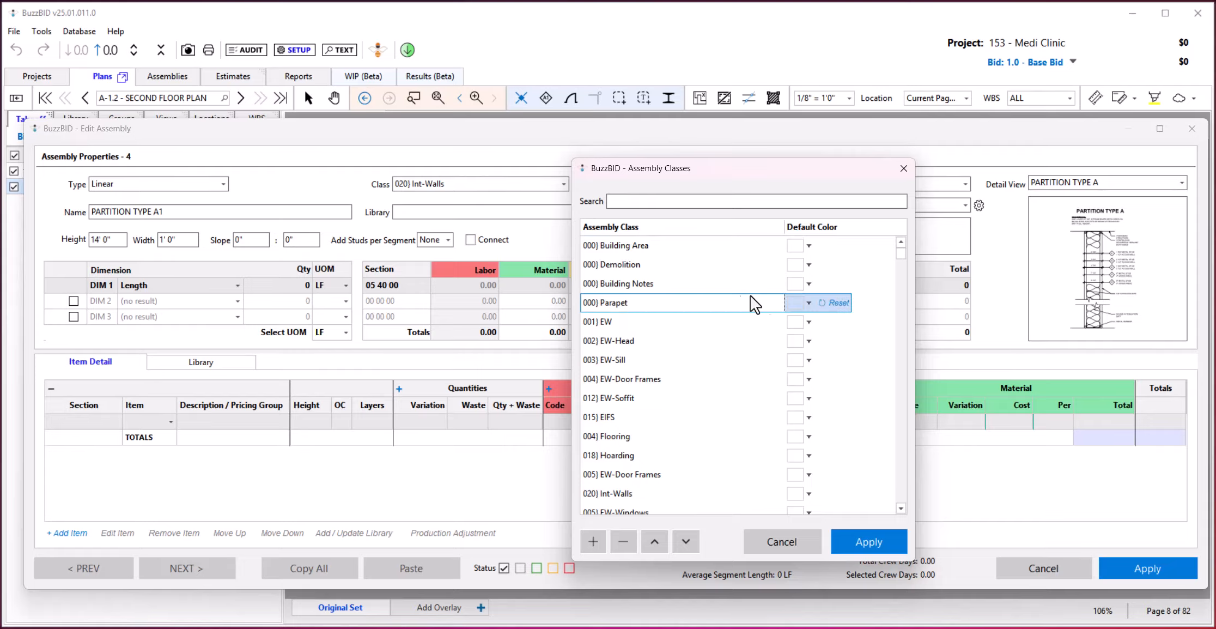
left_click(794, 301)
left_click(792, 336)
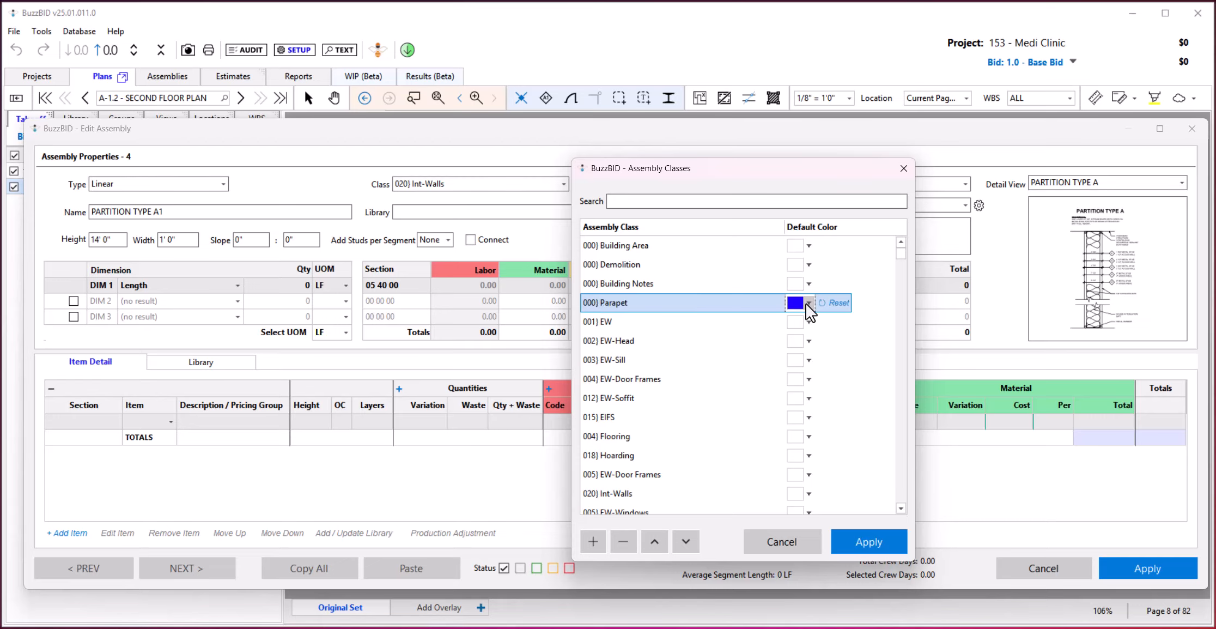
left_click(841, 304)
left_click(892, 541)
left_click(868, 404)
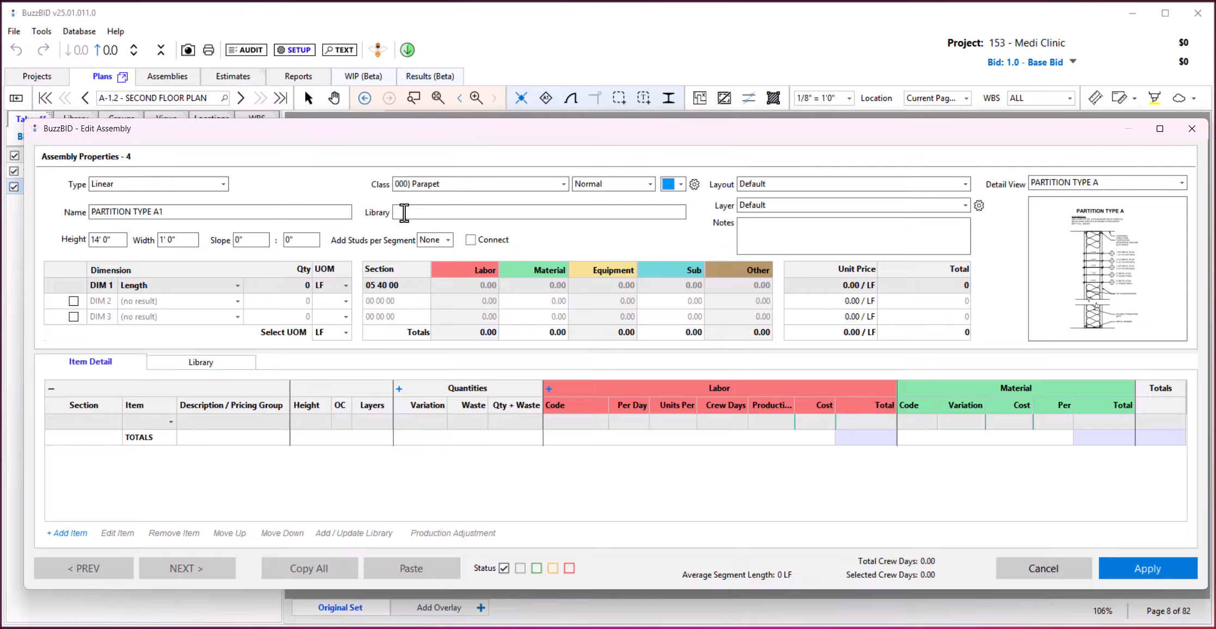
type("ABC")
key("BackSpace")
key("BackSpace")
key("BackSpace")
Set the assembly's width to 4.75".
left_click(180, 240)
type("4.75")
key("Return")
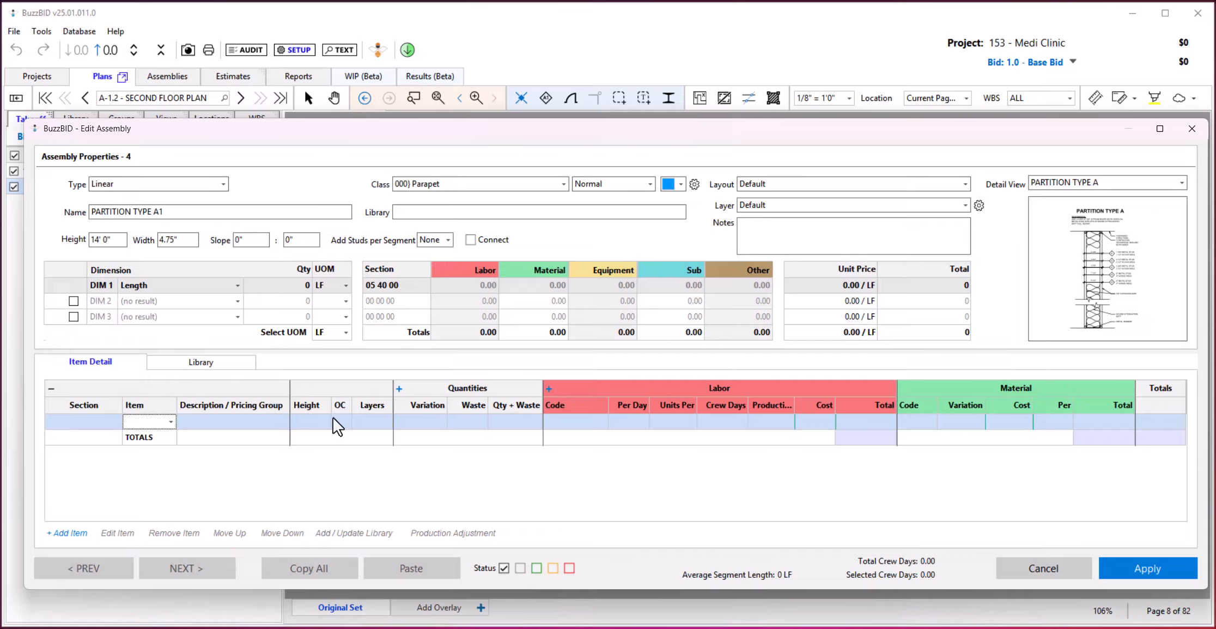
Review the choices for studs added per segment, keeping None, and go to the assembly's notes.
left_click(447, 241)
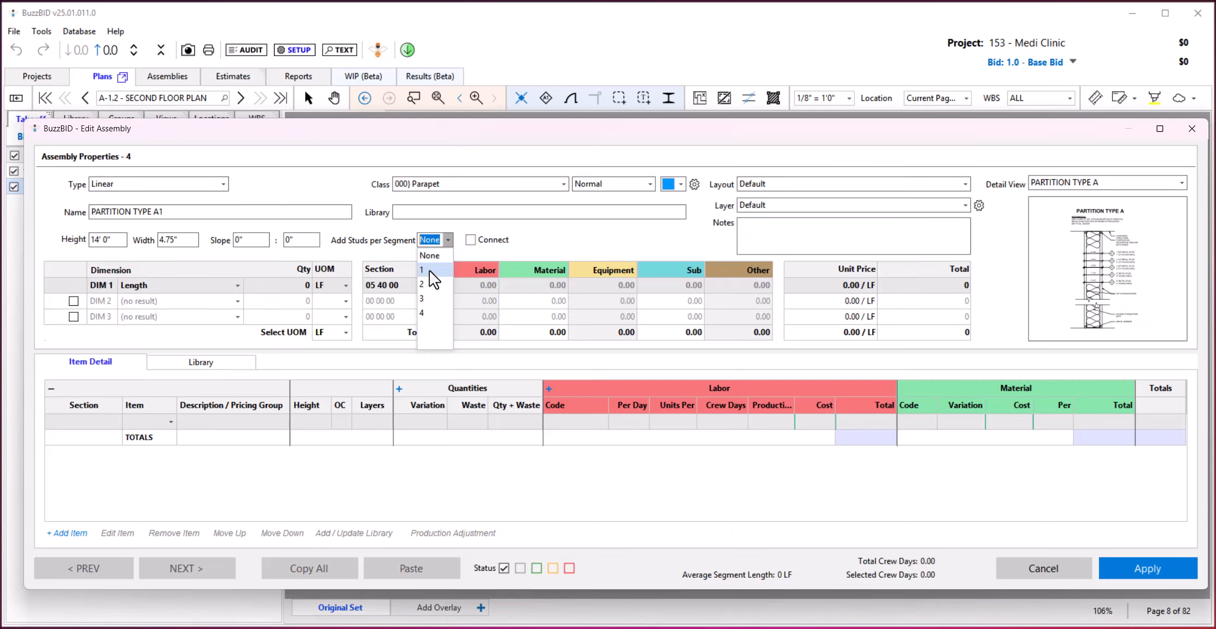
left_click(551, 236)
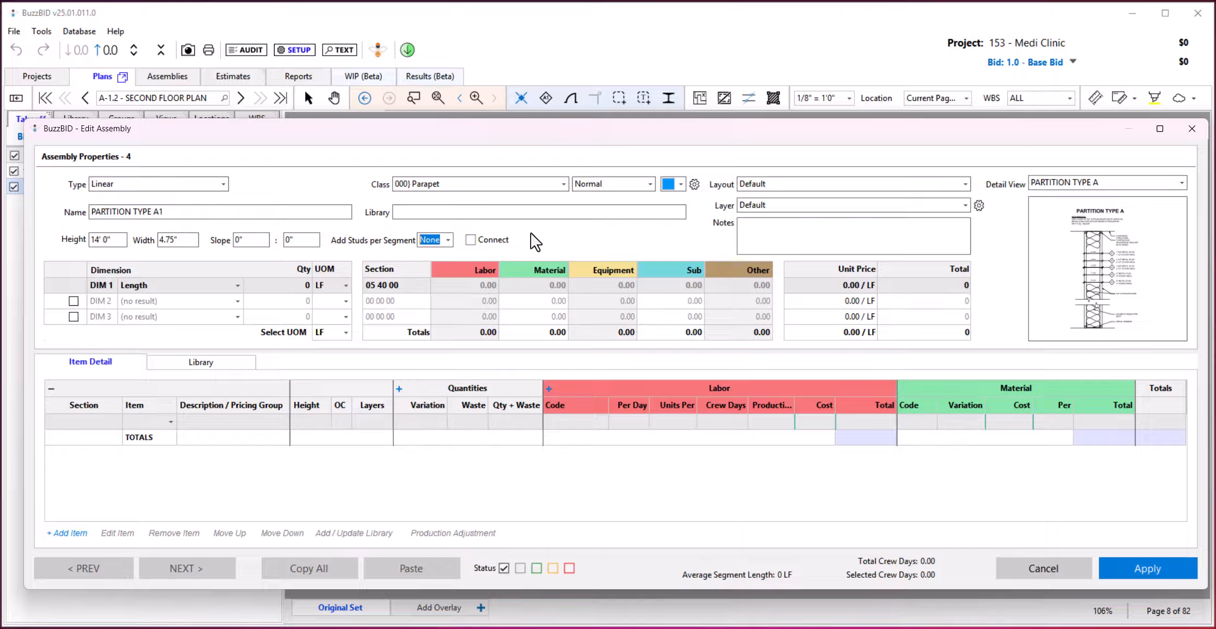
left_click(747, 224)
Try the green, orange and red status colors on the assembly, and set its status to green.
left_click(536, 568)
left_click(552, 568)
left_click(568, 568)
left_click(536, 568)
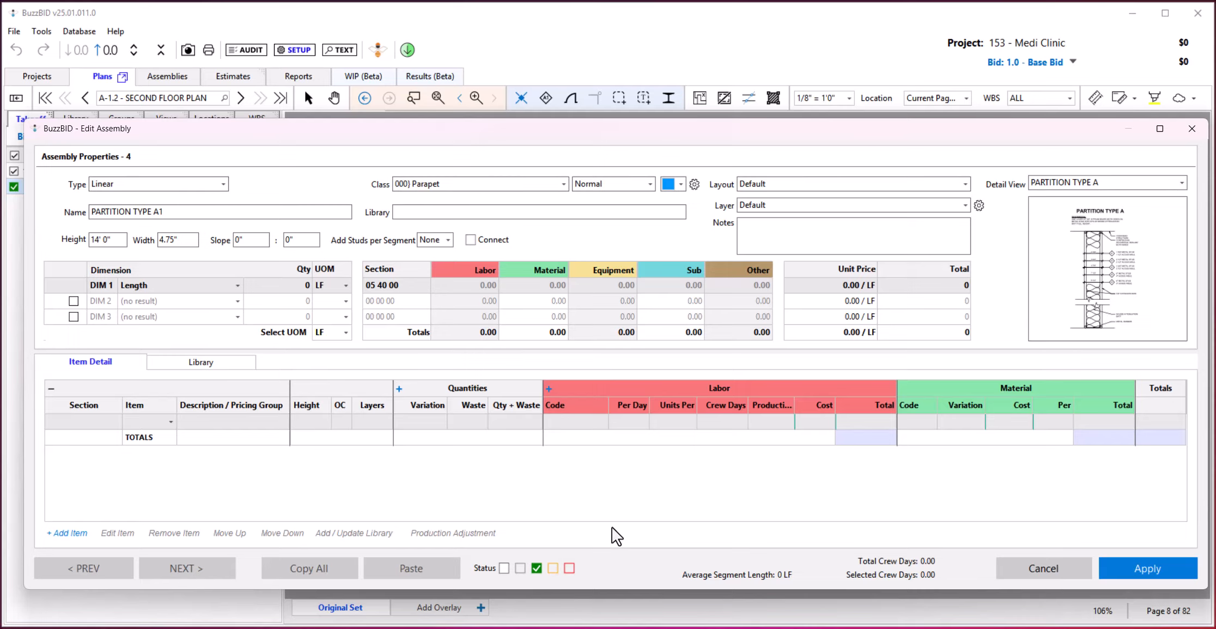
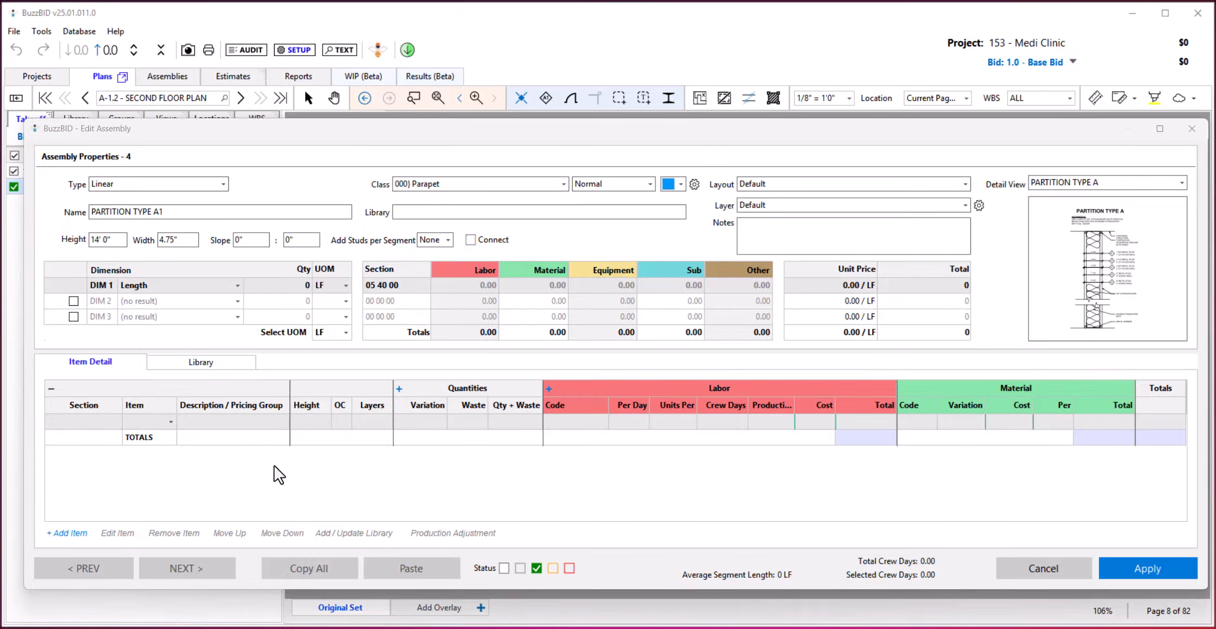
Open the assembly library, look inside the 000) Parapet class, and search the library for "act".
left_click_drag(261, 127, 342, 129)
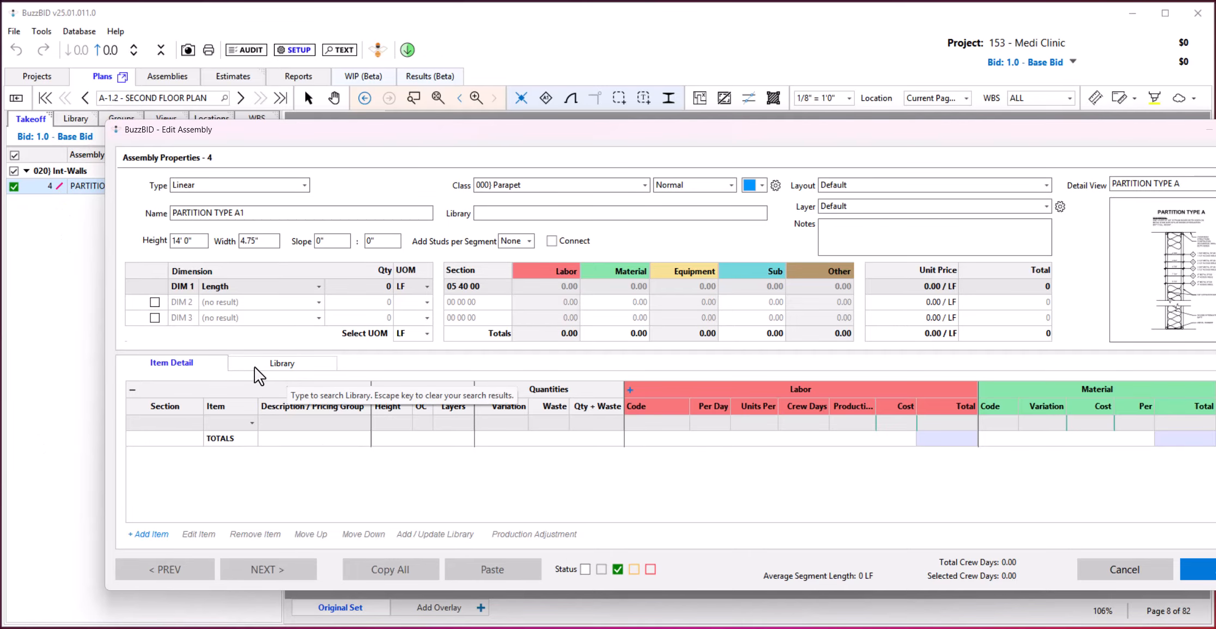
left_click(268, 363)
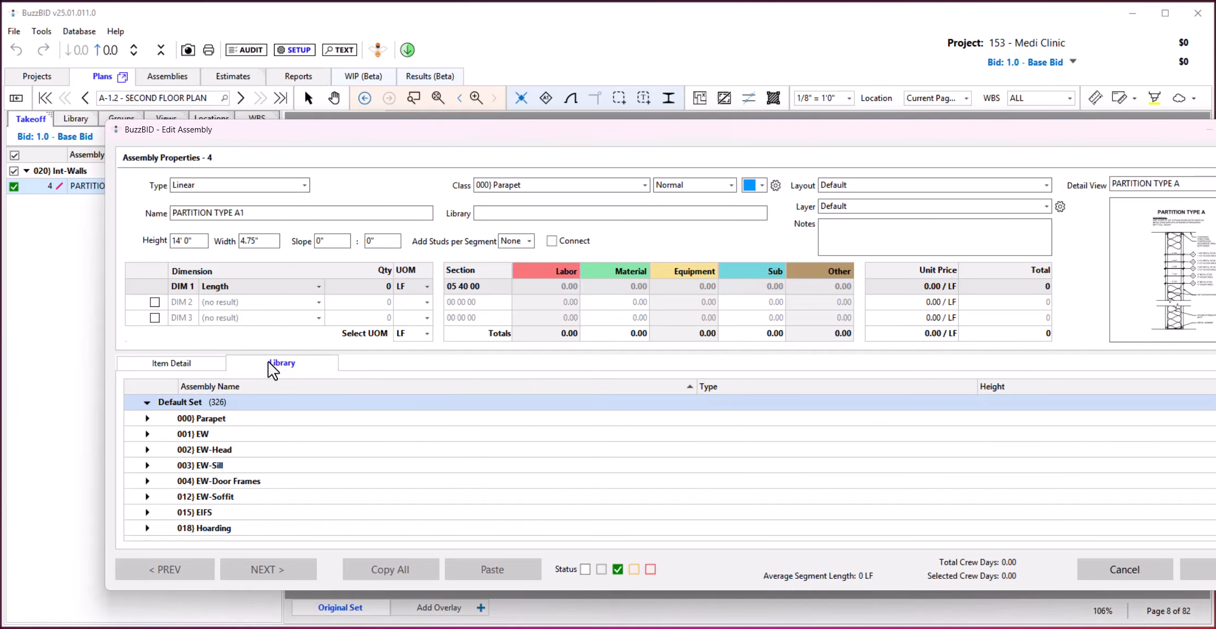
left_click(148, 418)
left_click(148, 418)
type("act")
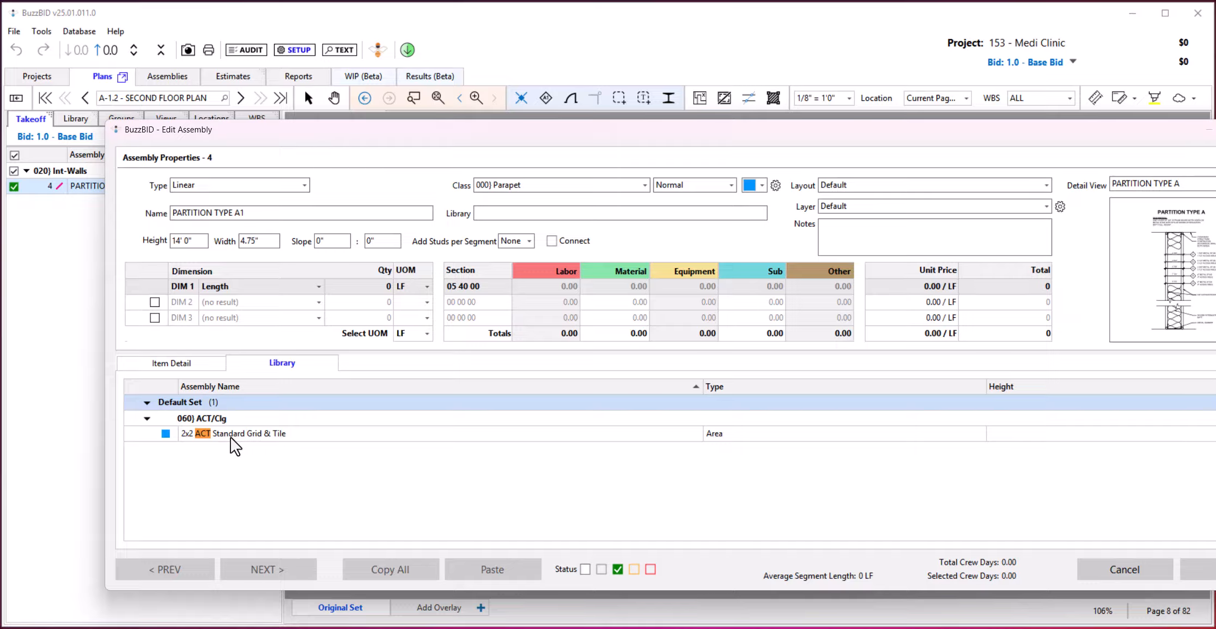
Search the library for "col", select the 4-Sided Column (2 1/2" 1/2"dw) 10' and apply it to the assembly.
key("BackSpace")
key("BackSpace")
key("BackSpace")
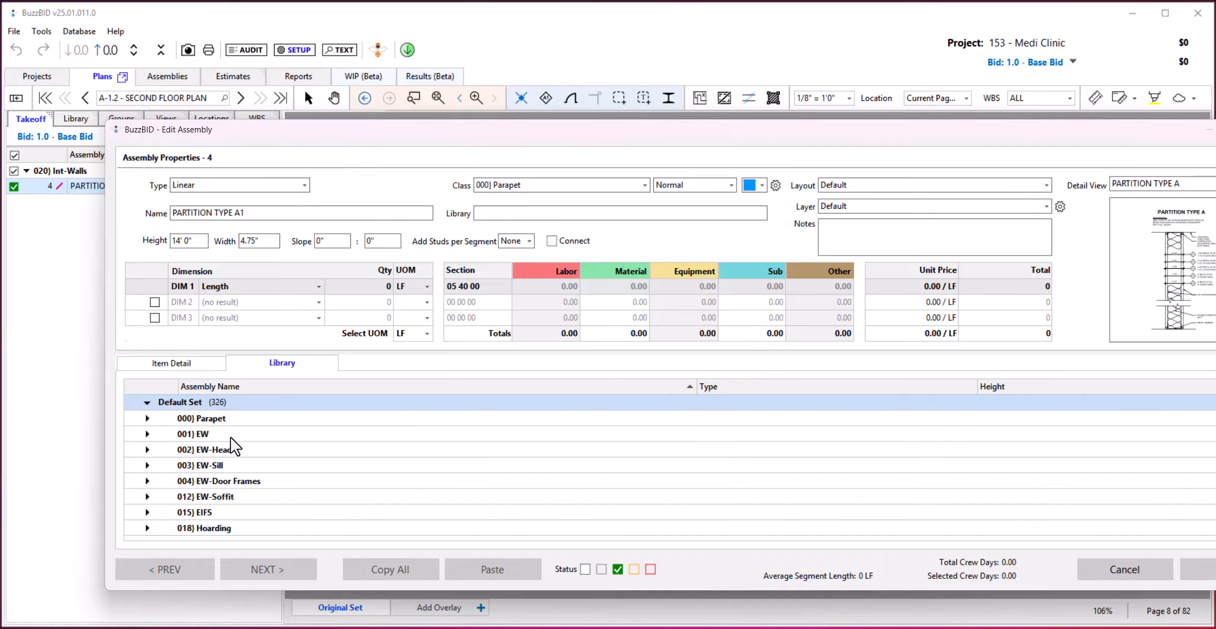
type("col")
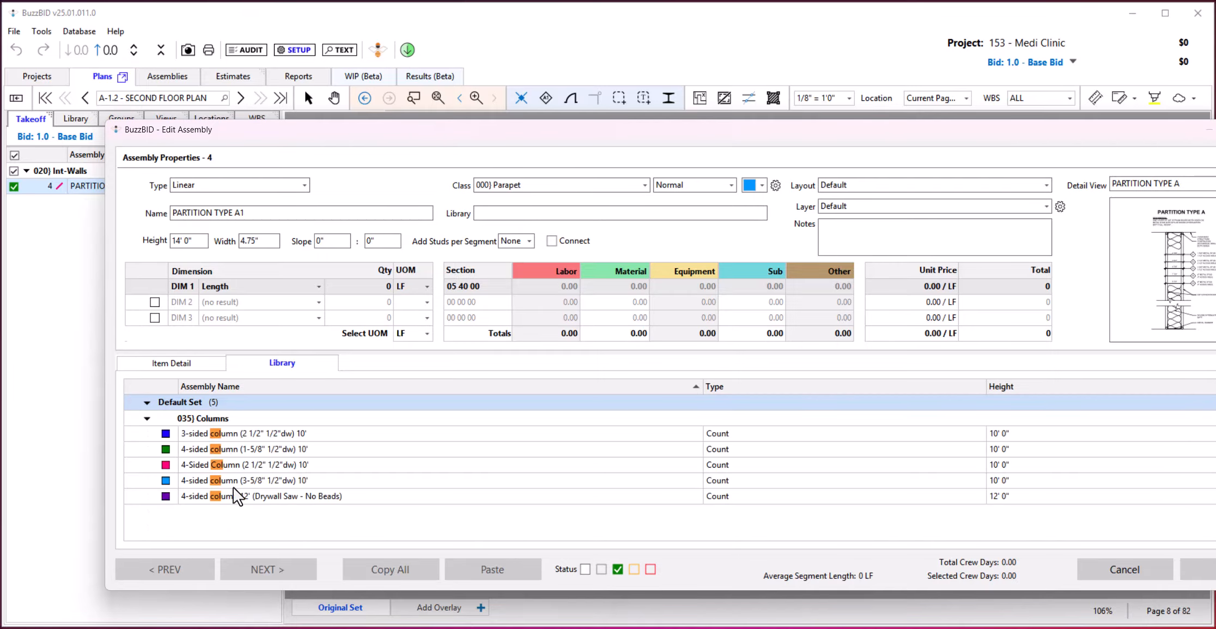
left_click(233, 464)
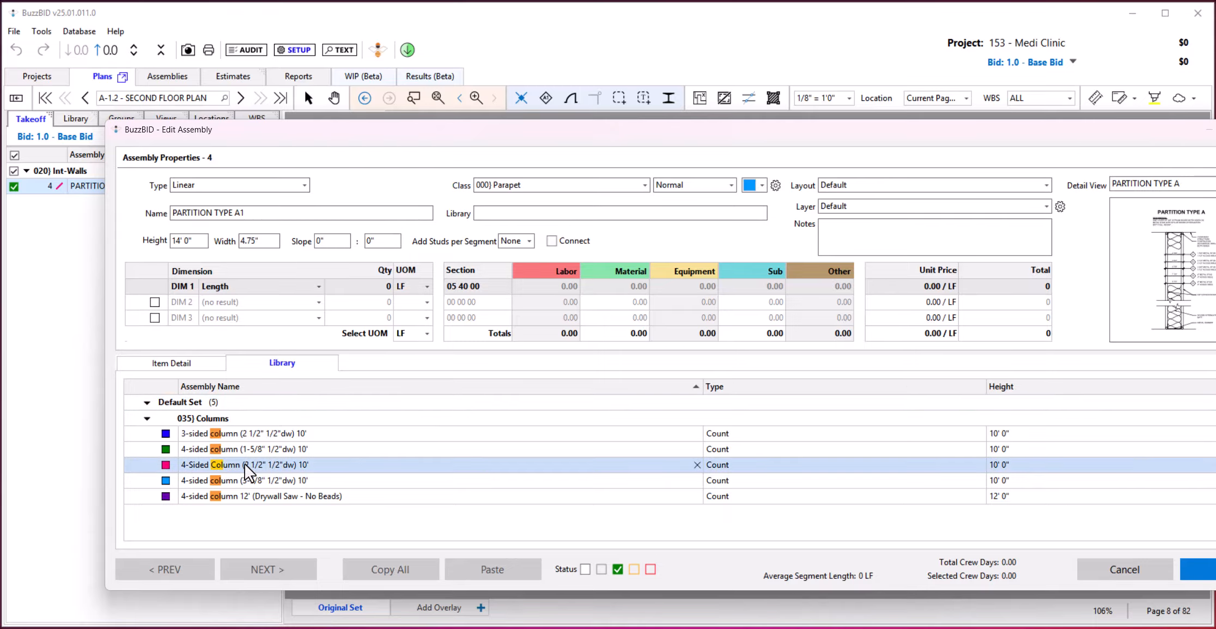
left_click(1191, 577)
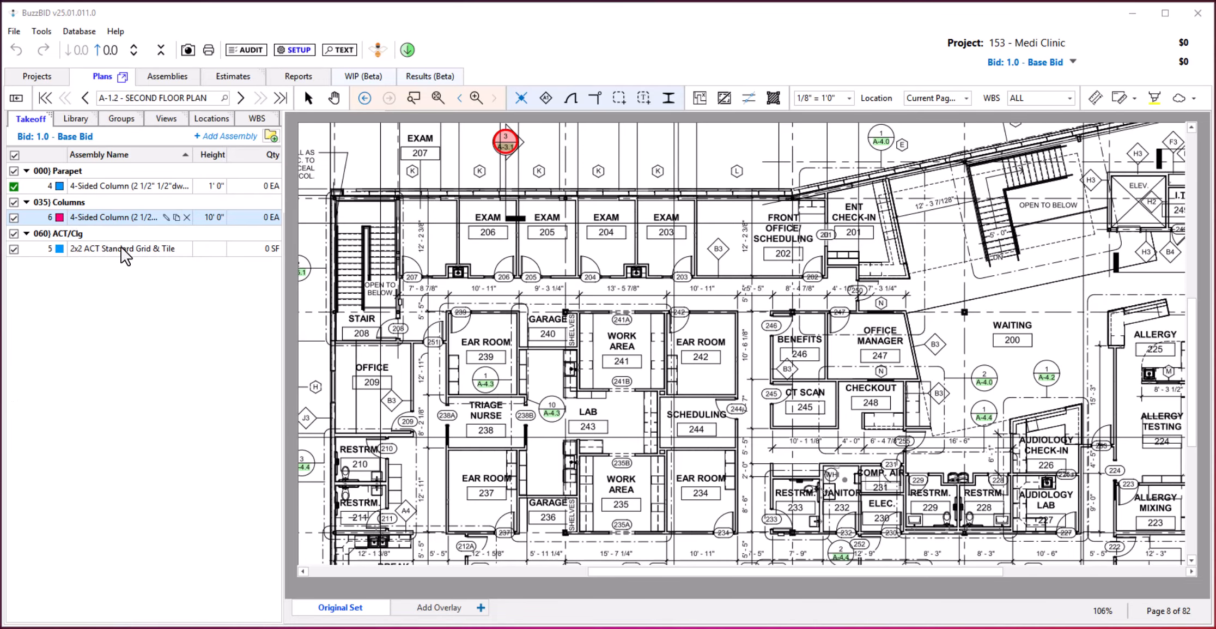
Open the 035) Columns assembly's properties and review the available count shapes, keeping Square.
double_click(94, 217)
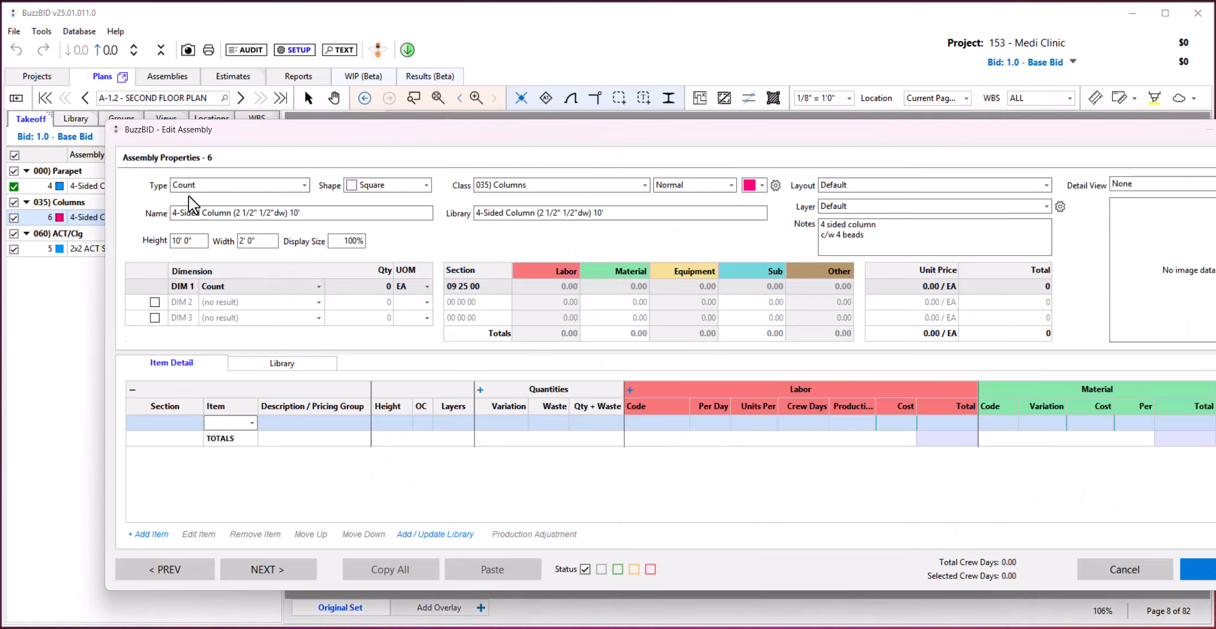
left_click(427, 185)
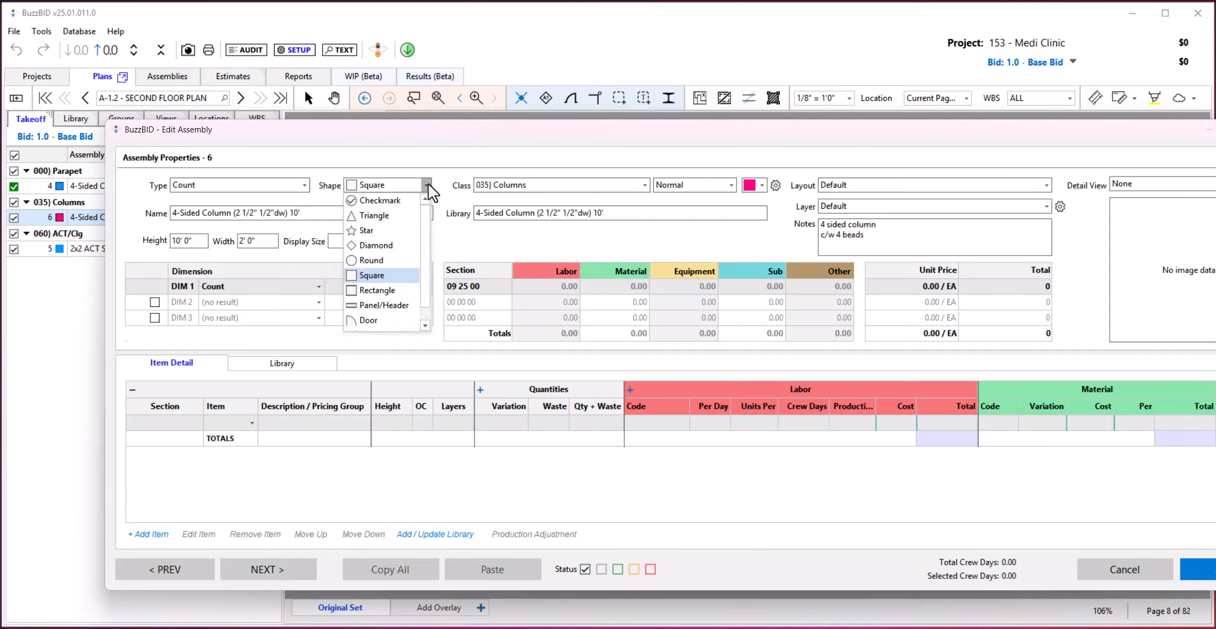
left_click(452, 194)
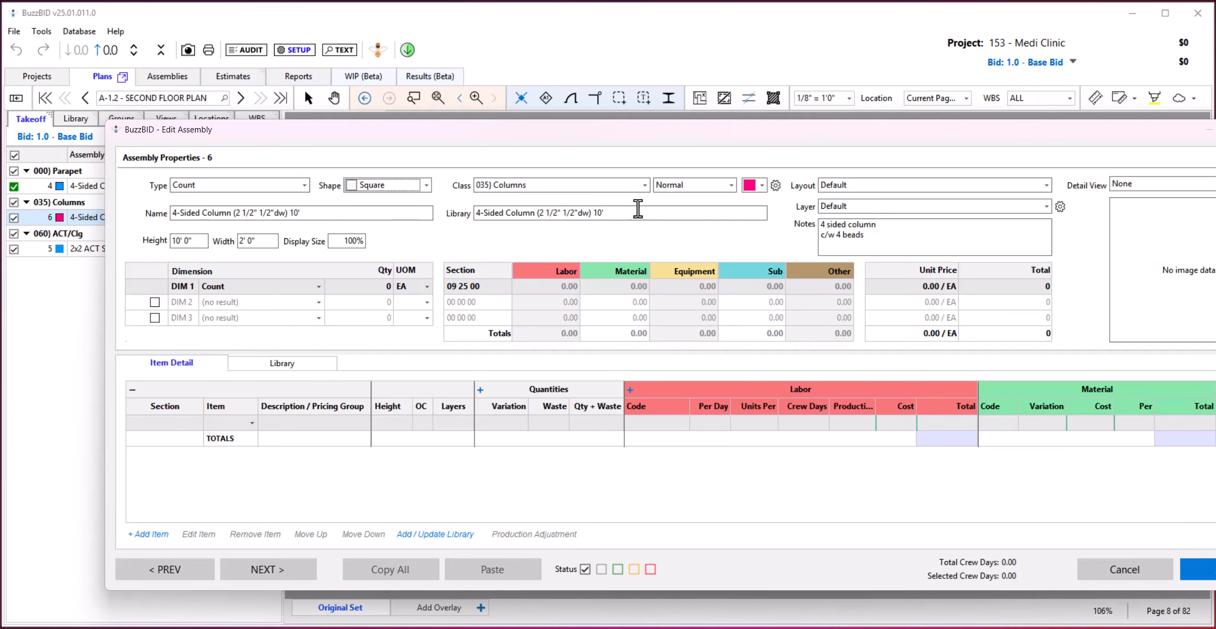
left_click(1193, 568)
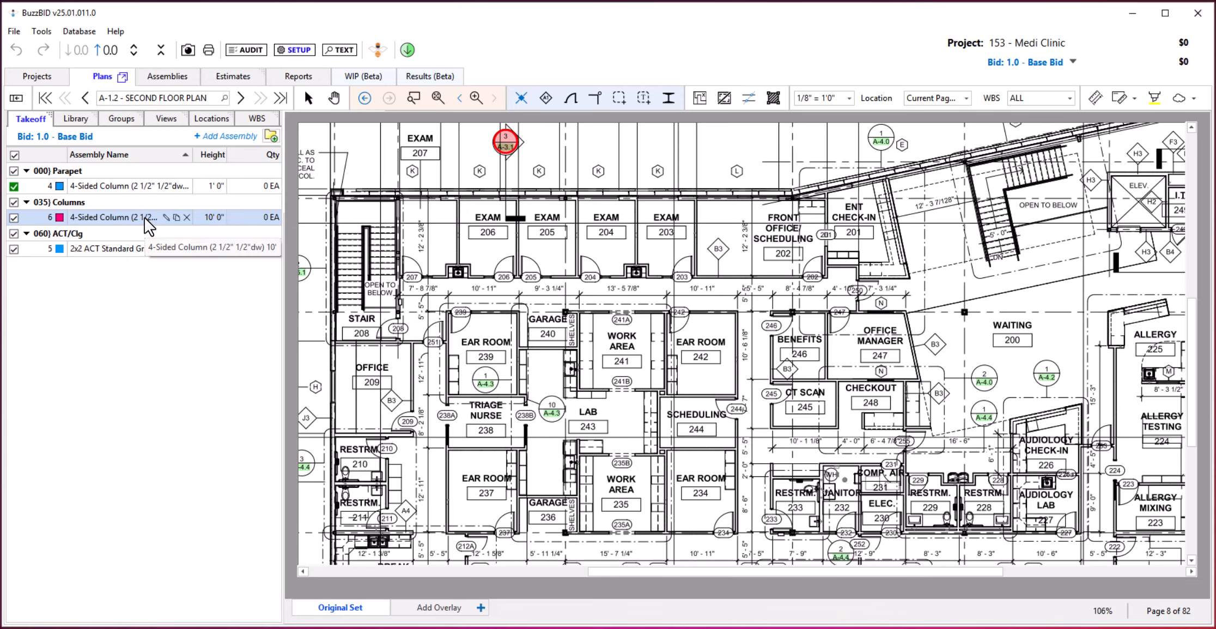
Open the 2x2 ACT Standard Grid & Tile assembly and review its fill pattern and color choices.
left_click(112, 250)
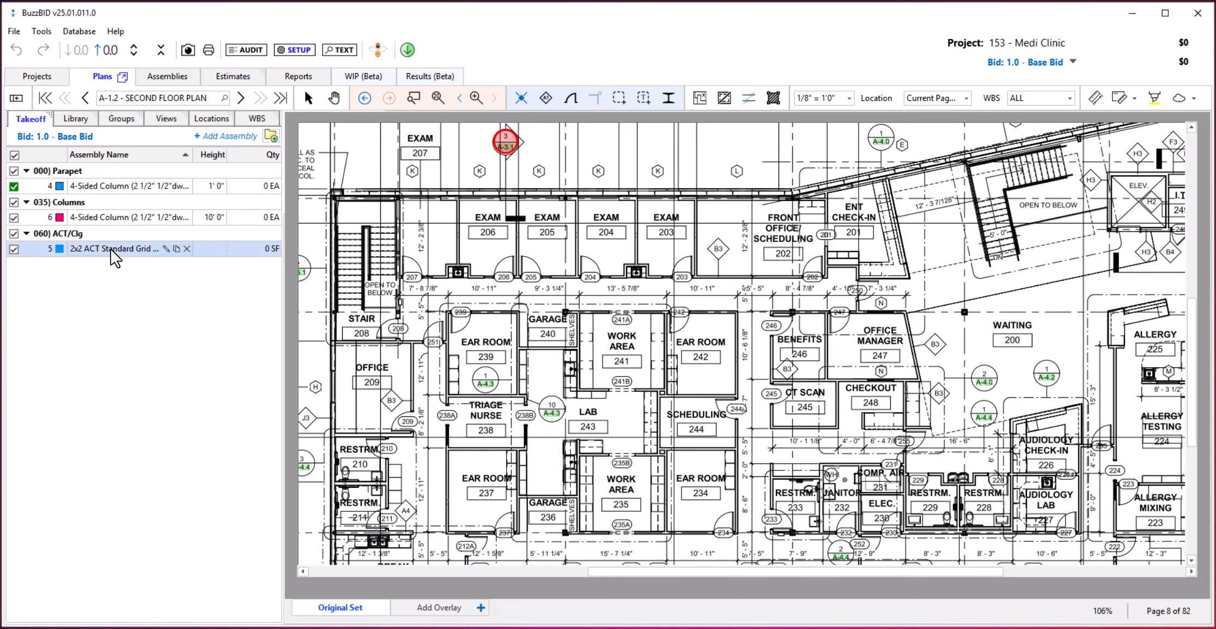
double_click(110, 249)
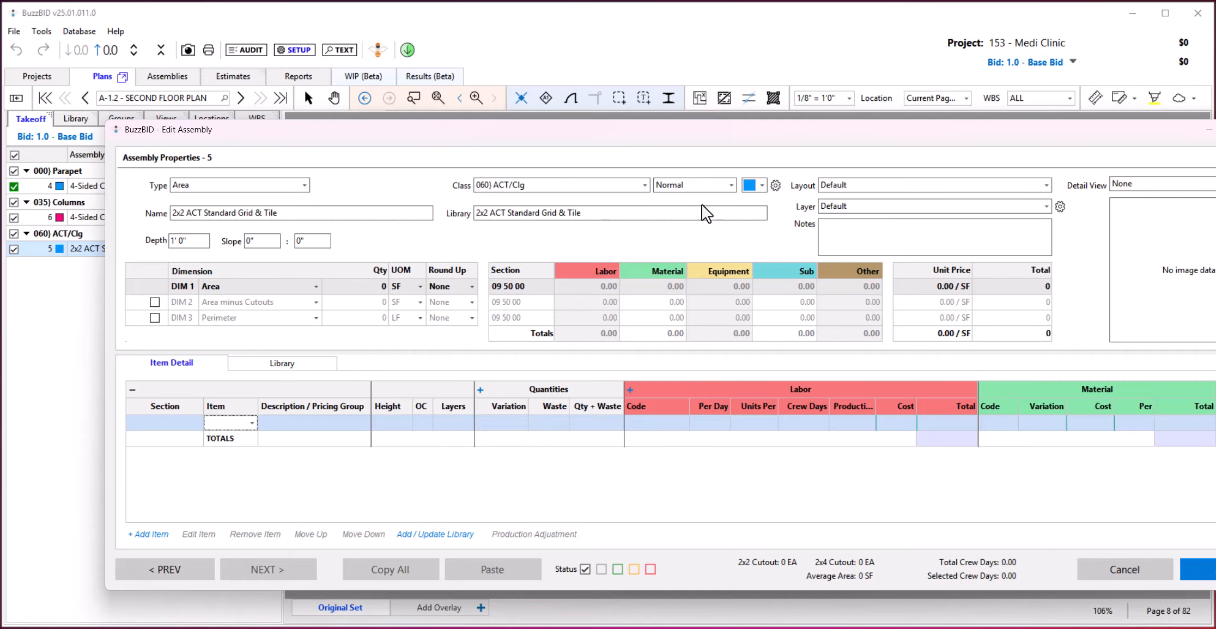
left_click(730, 185)
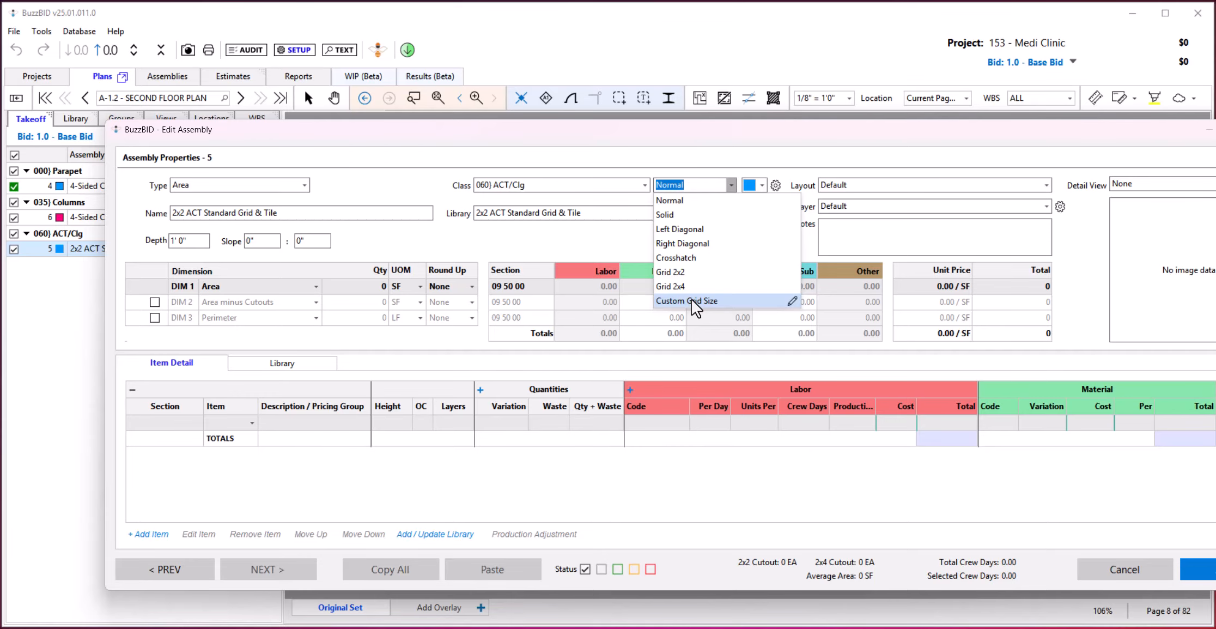
left_click(782, 166)
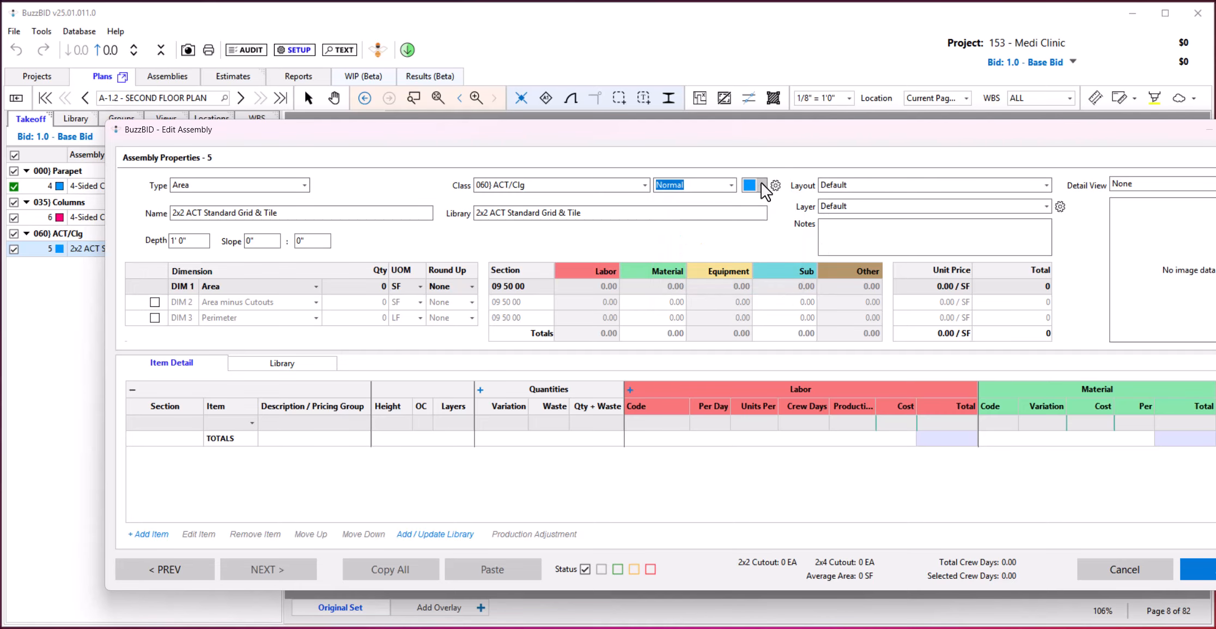
left_click(762, 185)
left_click(783, 163)
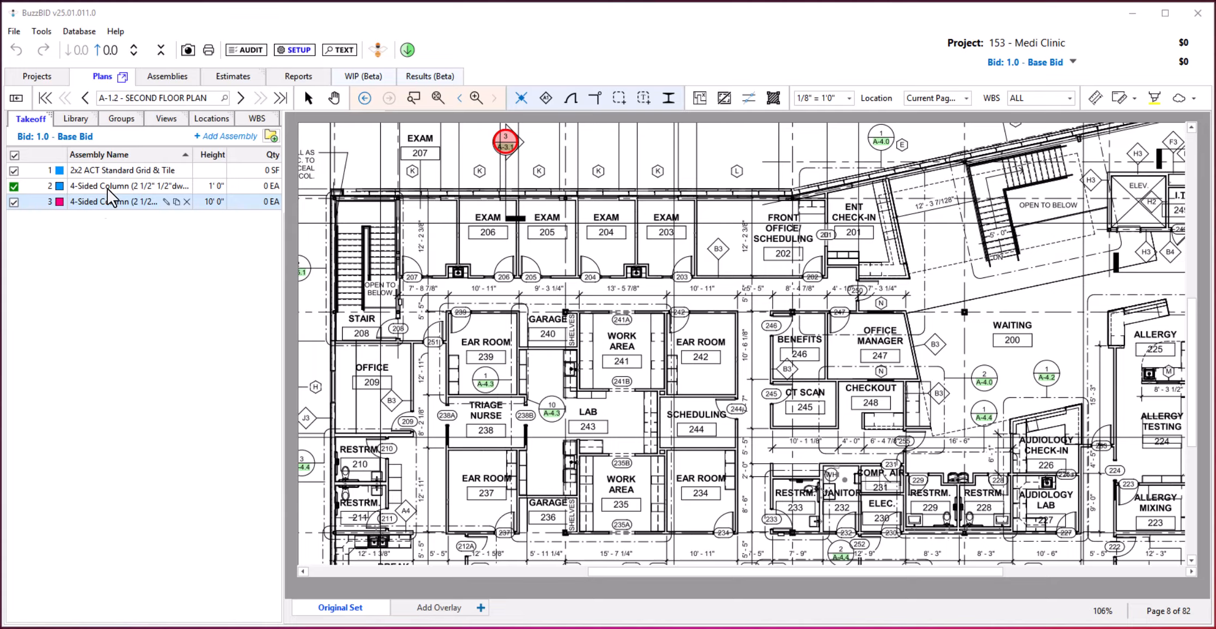
Show the takeoff assemblies grouped by class, and review the database's Assembly Classes list.
right_click(98, 254)
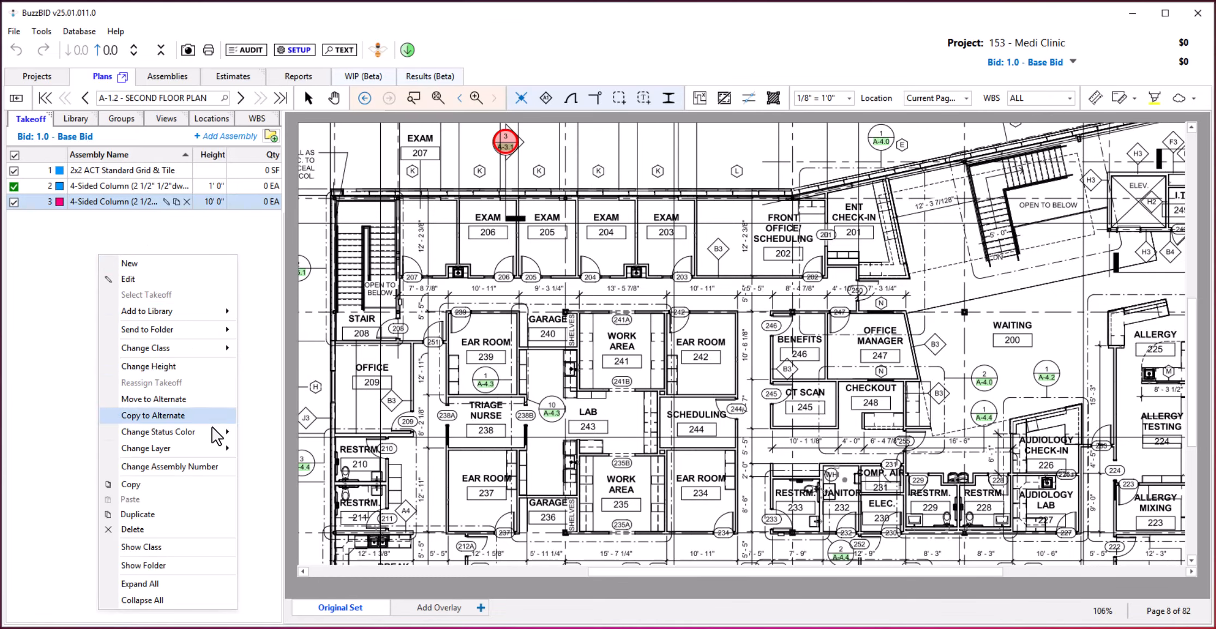
left_click(147, 547)
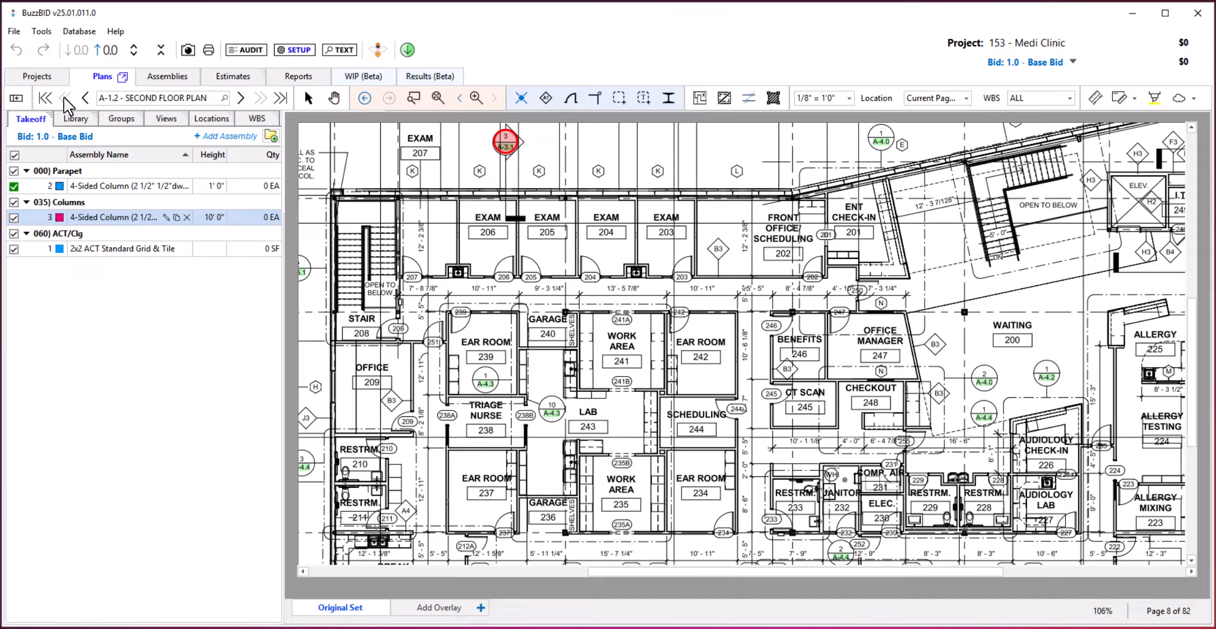
left_click(77, 31)
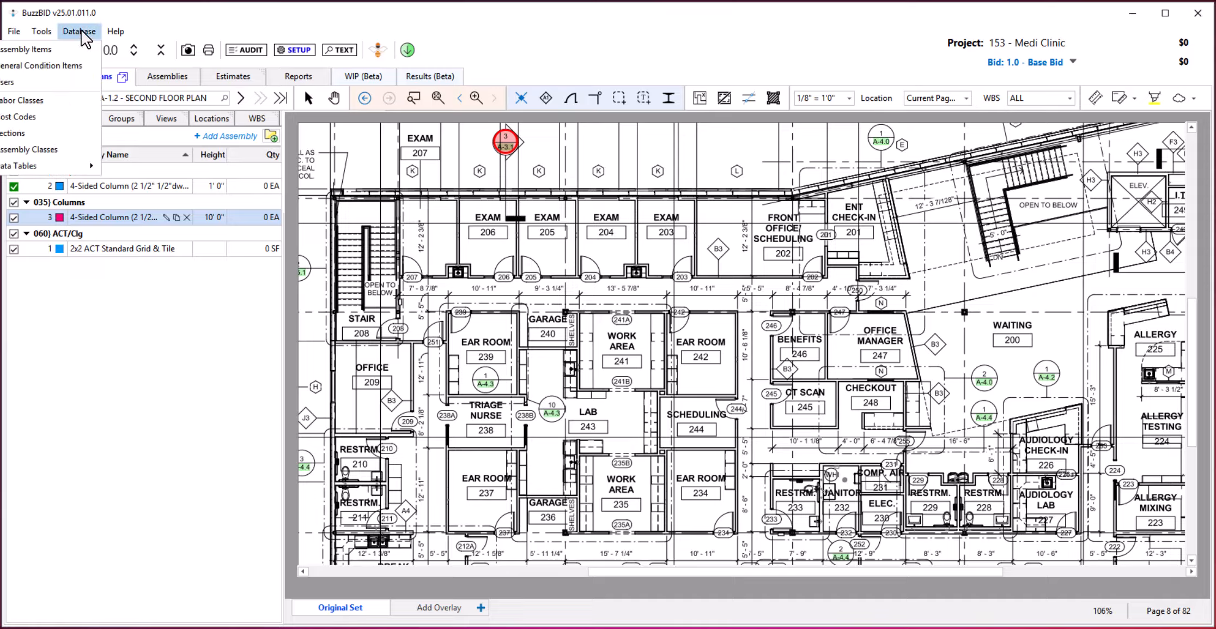
left_click(61, 149)
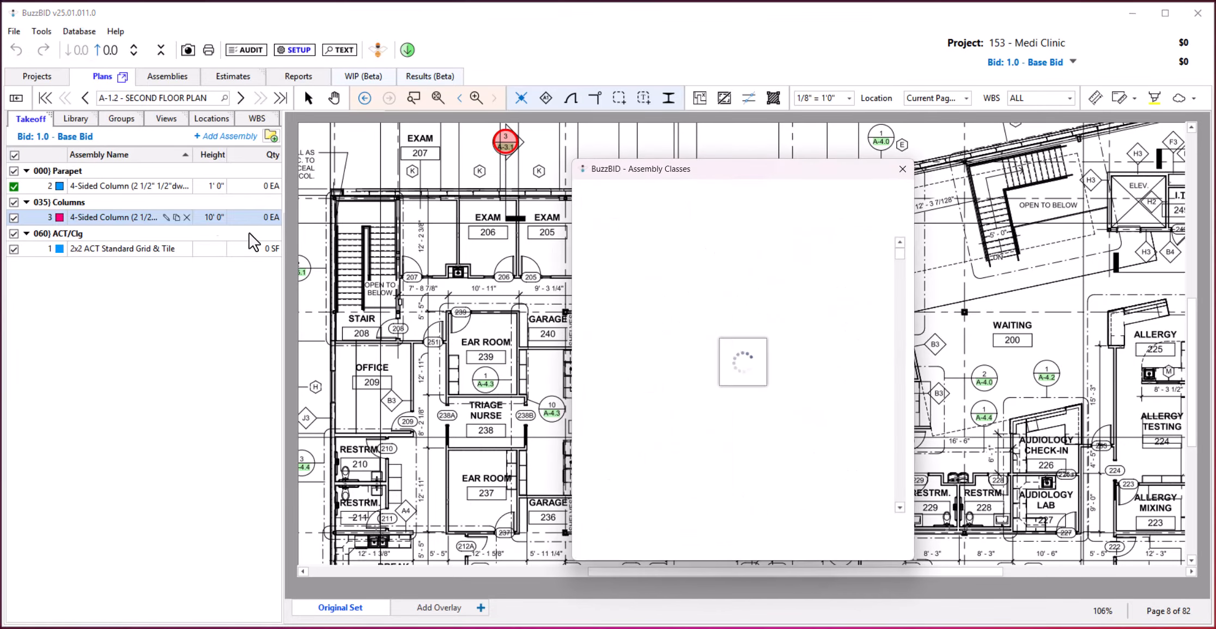
left_click_drag(688, 178, 479, 136)
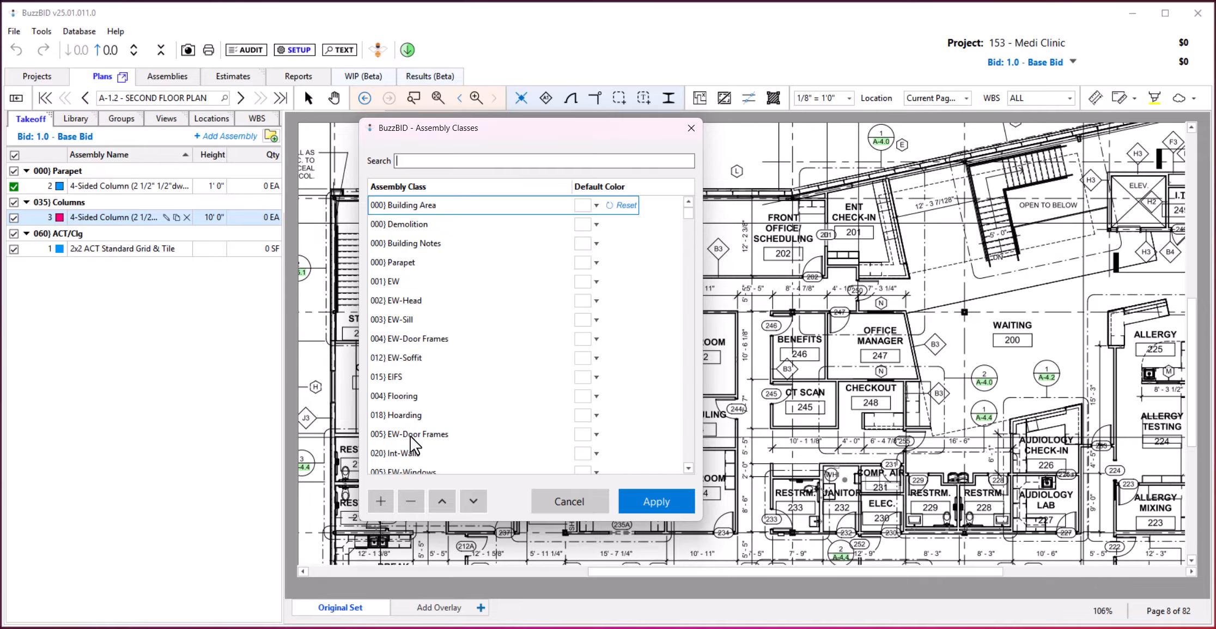
left_click(657, 500)
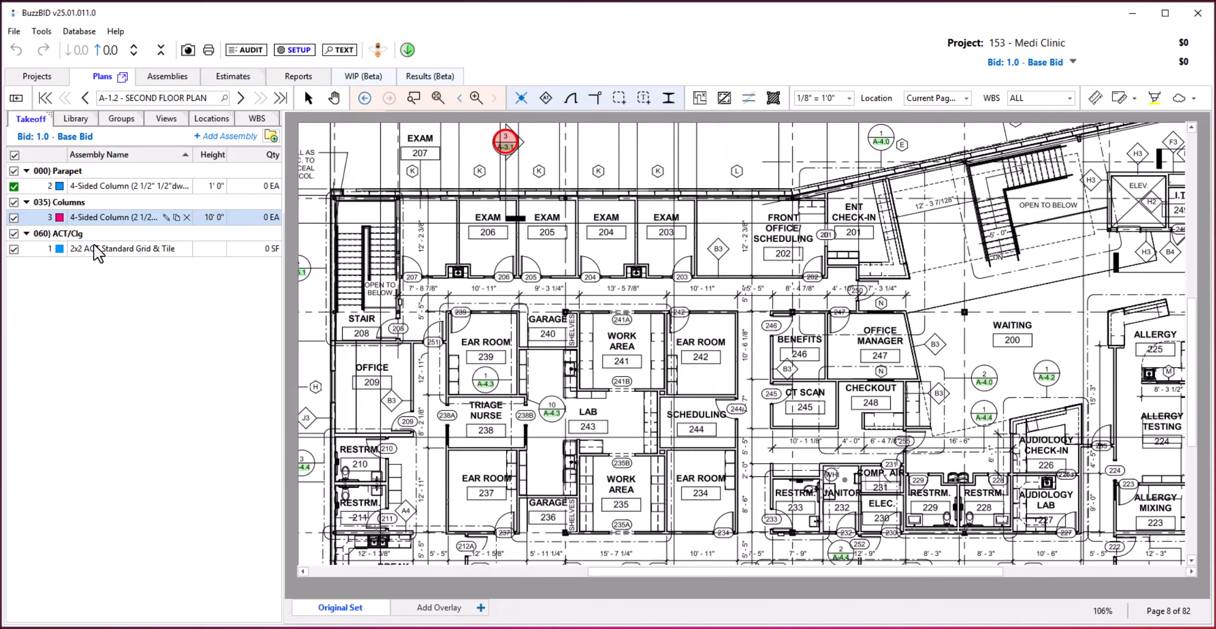
Reopen the 2x2 ACT Standard Grid & Tile properties, view the assembly class settings from there and cancel them.
left_click(113, 251)
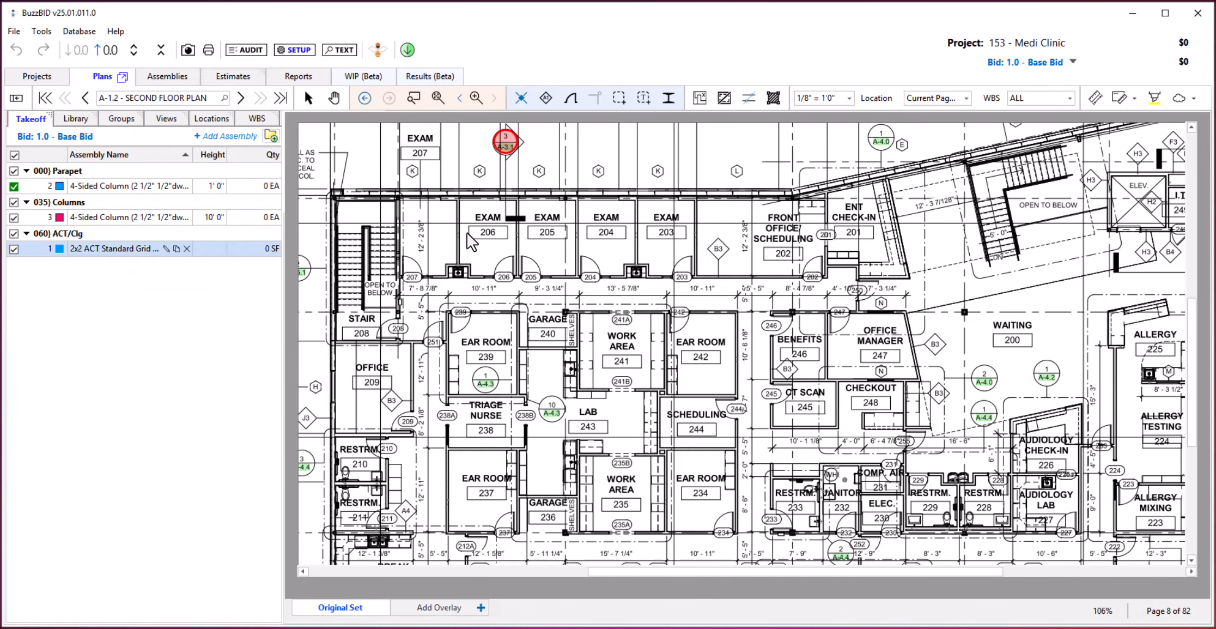
key("F2")
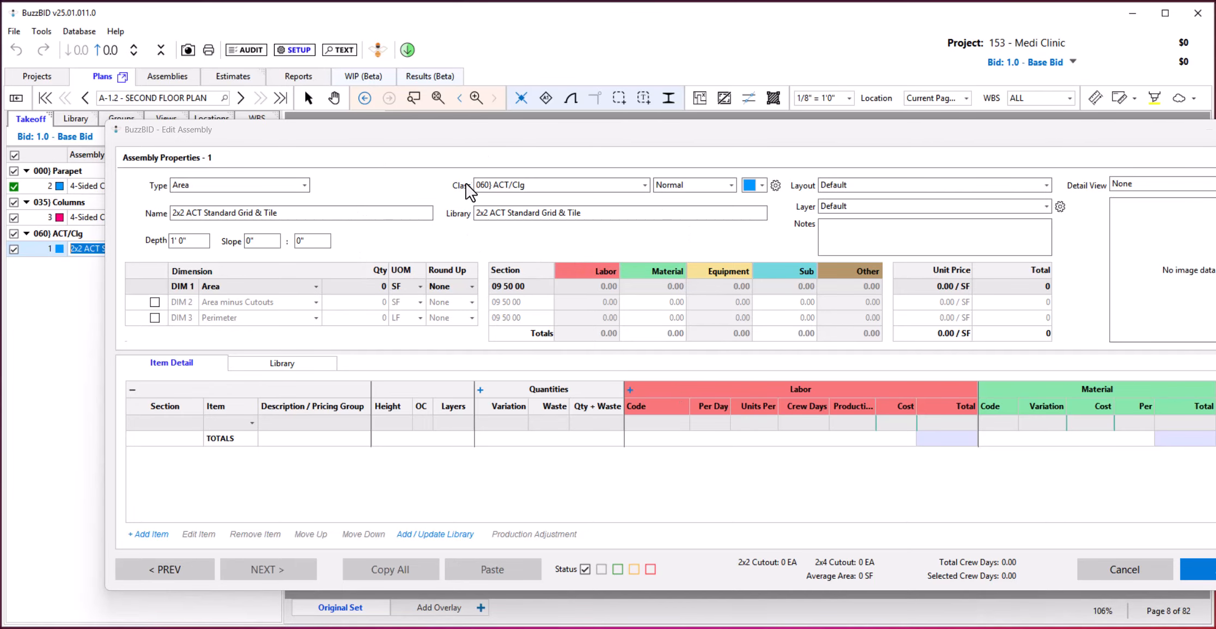
left_click(775, 185)
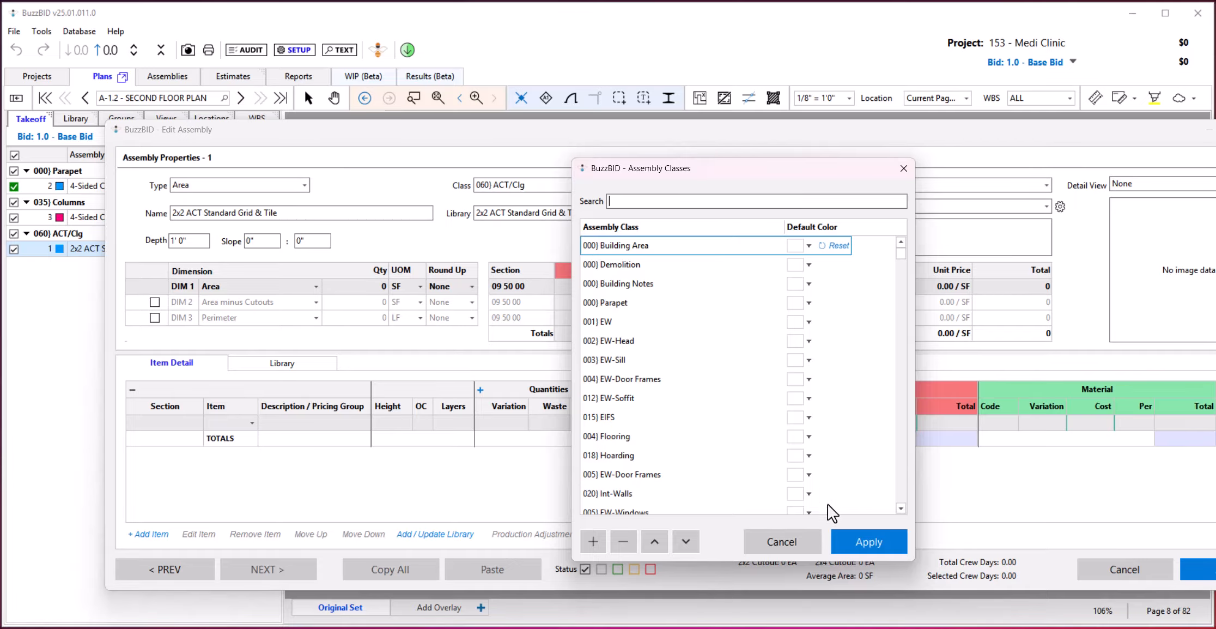
left_click(773, 540)
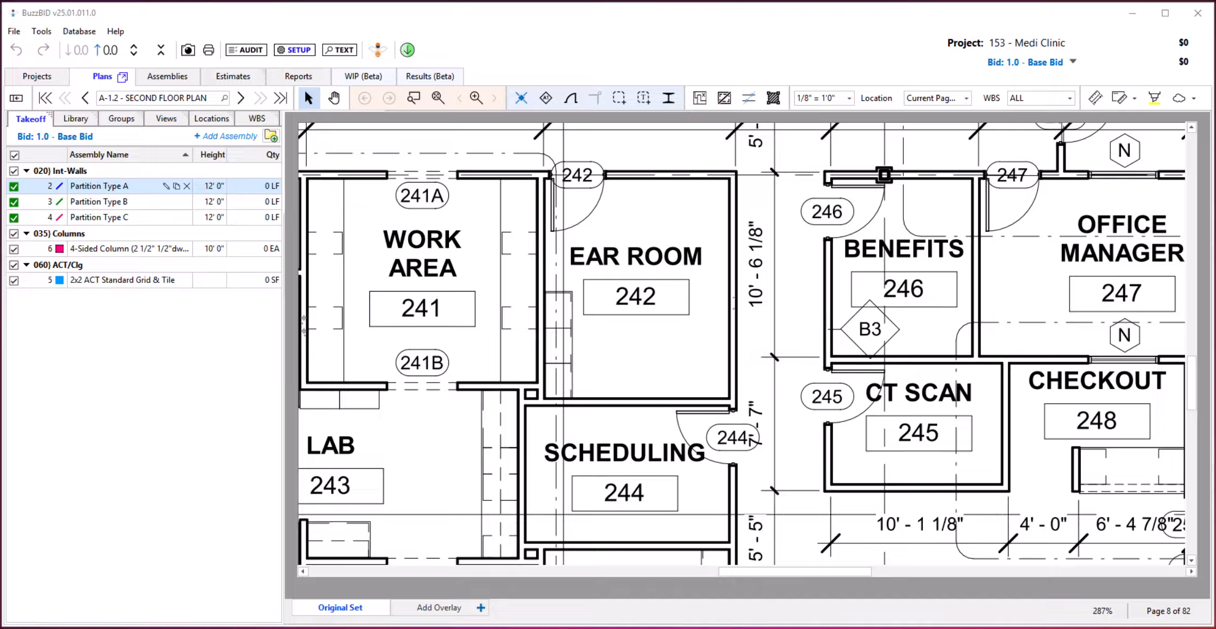
Turn ClickONCE off and back on, and review Partition Type A's assembly properties.
left_click(521, 101)
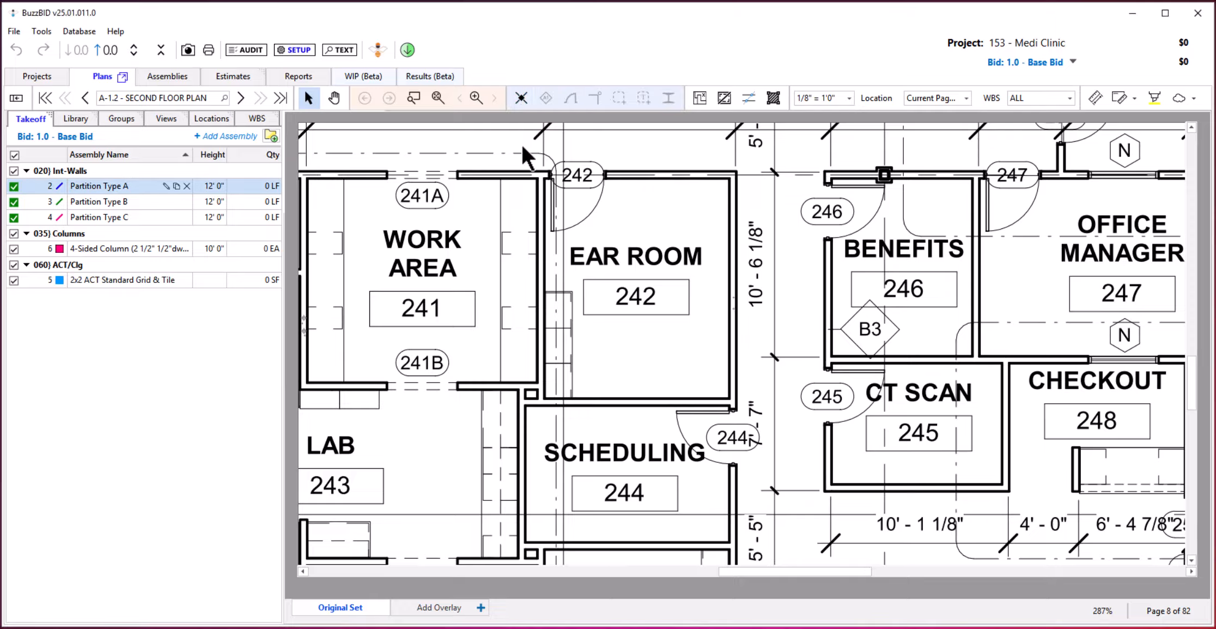
left_click(520, 94)
left_click(166, 186)
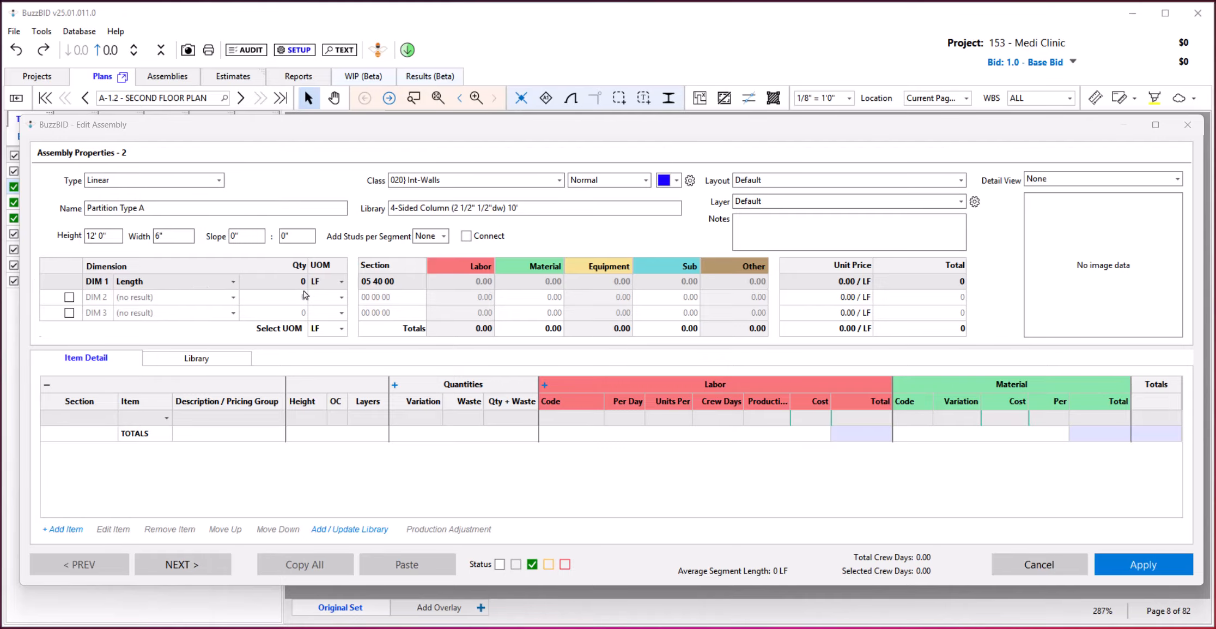
left_click(1120, 561)
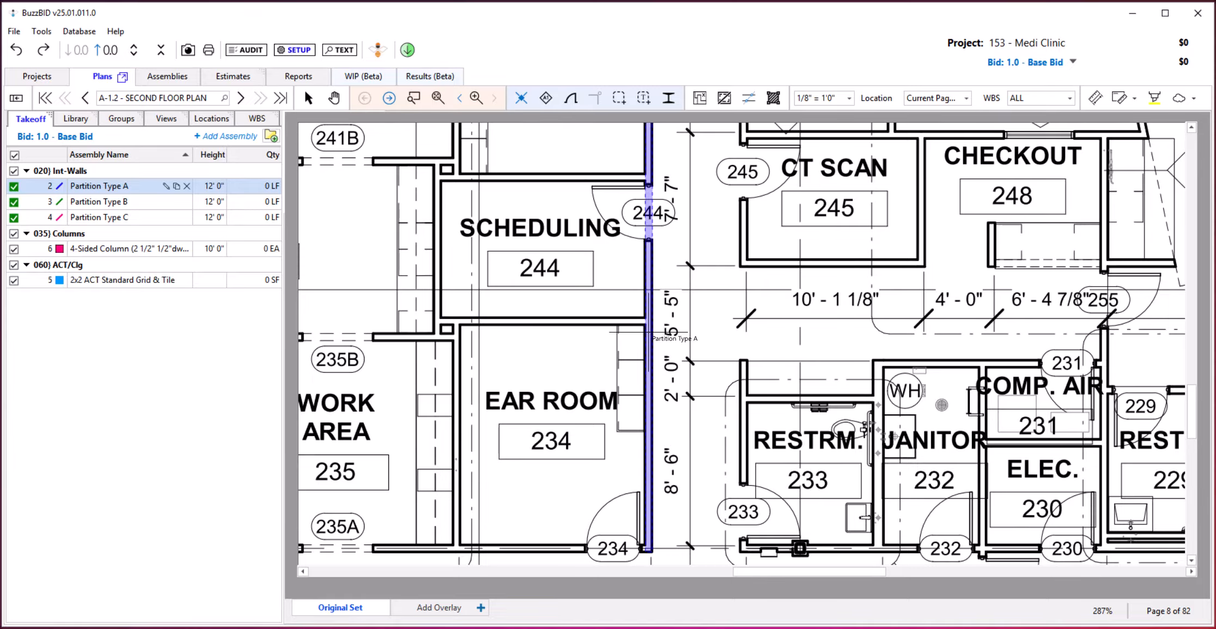
Take off the corridor wall and the walls around Scheduling 244 and Ear Room 234 as Partition Type A using ClickONCE.
left_click(648, 332)
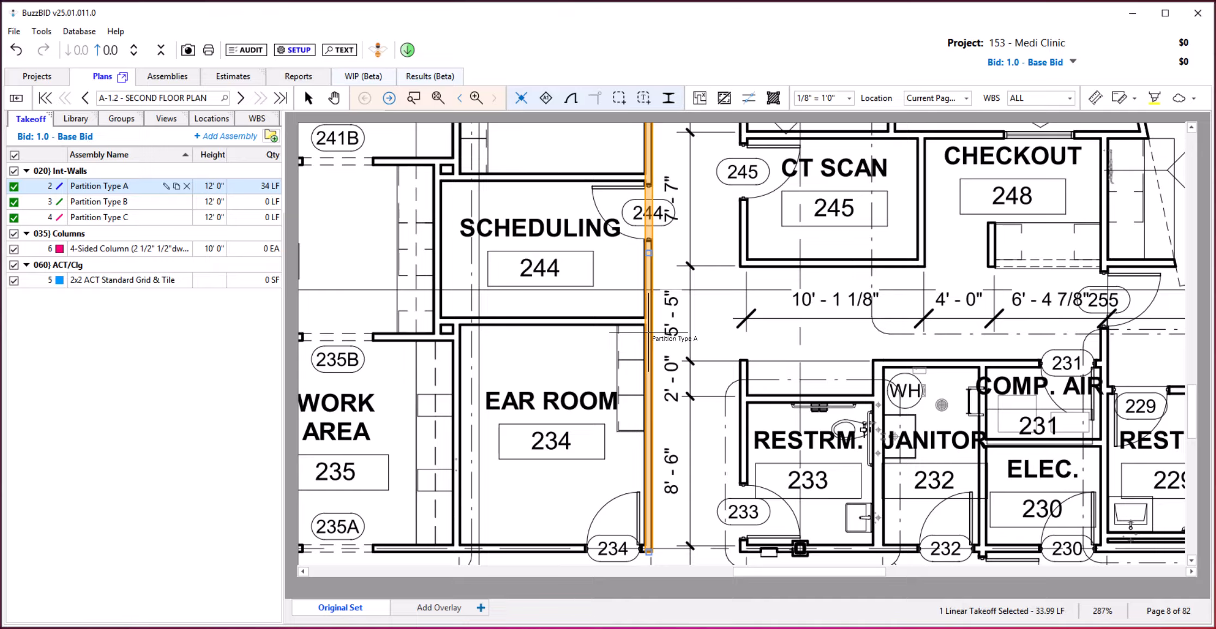
left_click(578, 321)
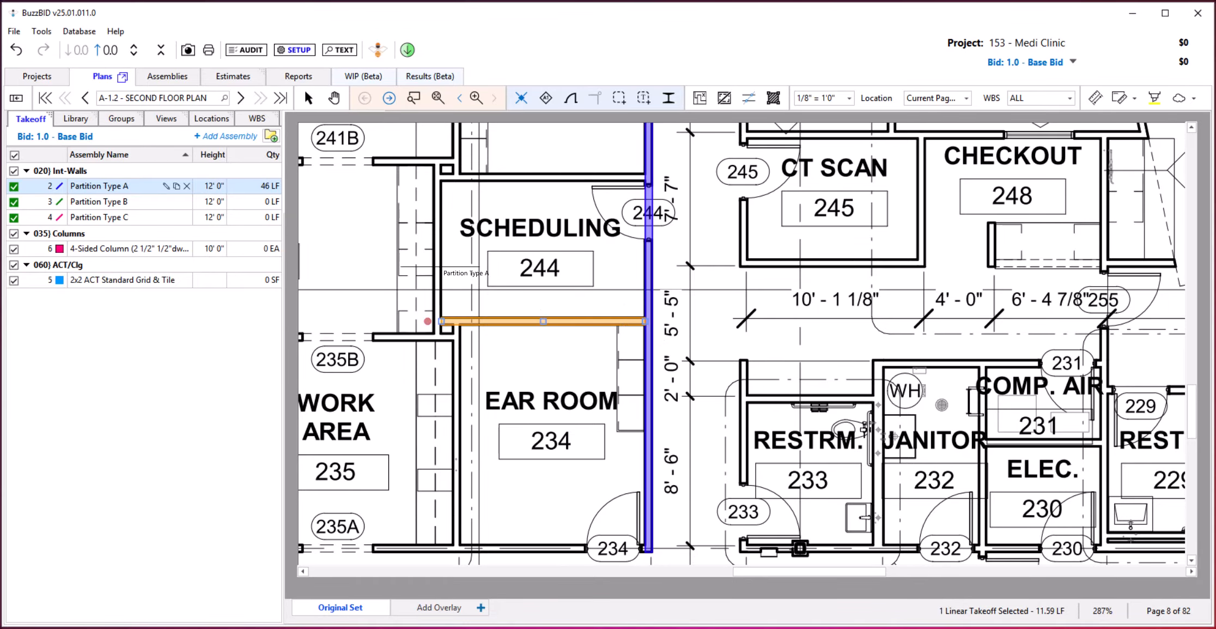
left_click(438, 259)
left_click(535, 184)
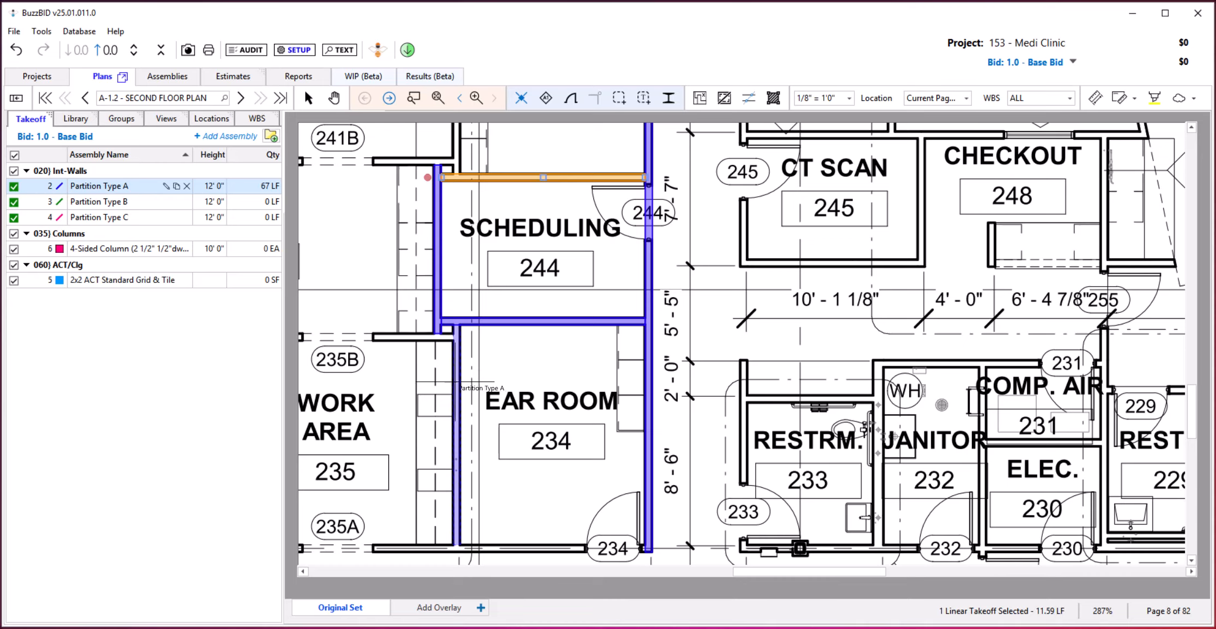
left_click(455, 382)
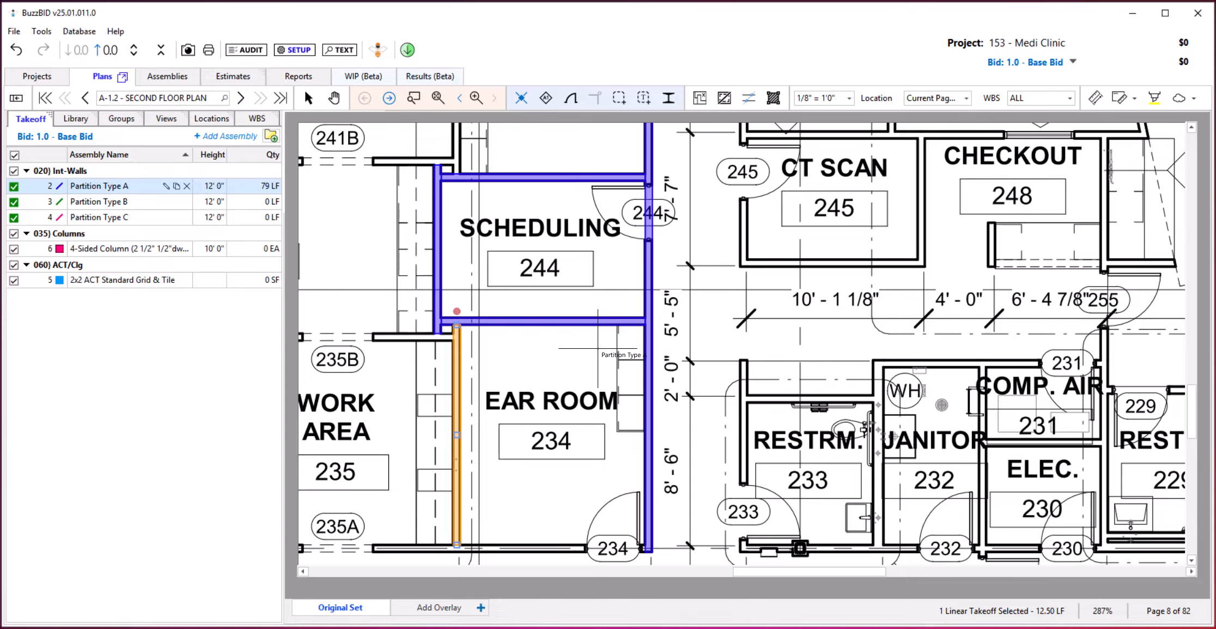
Take off the walls around Benefits 246 and the corridor wall of CT Scan 245 as Partition Type B using ClickONCE.
left_click_drag(523, 218, 500, 417)
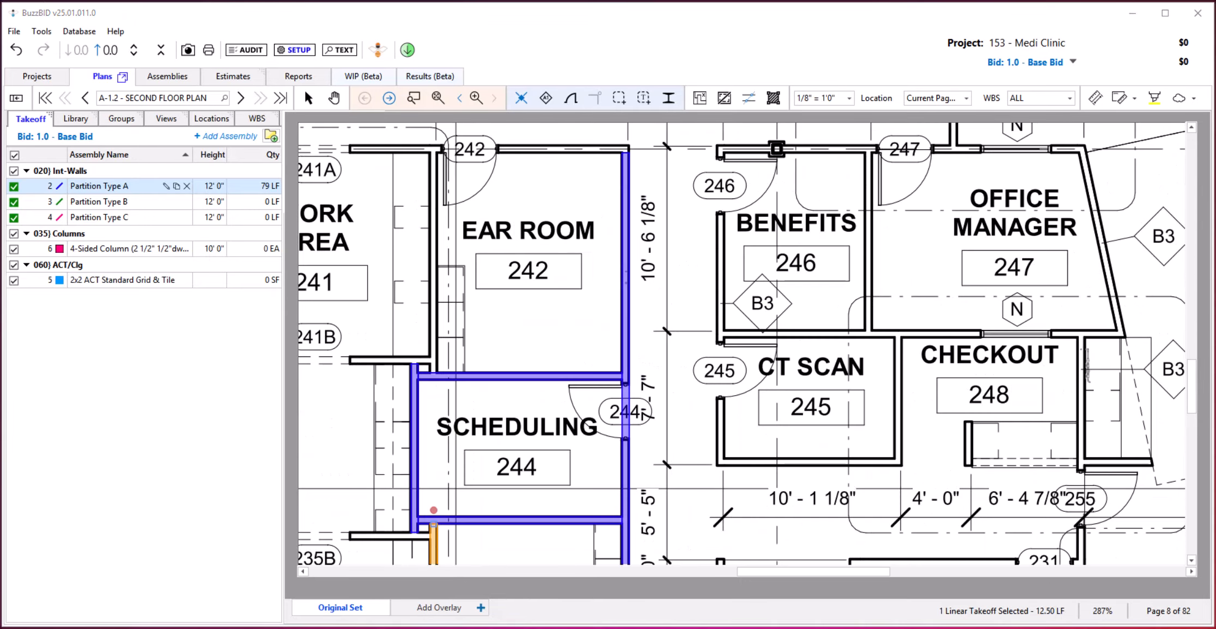
left_click(135, 202)
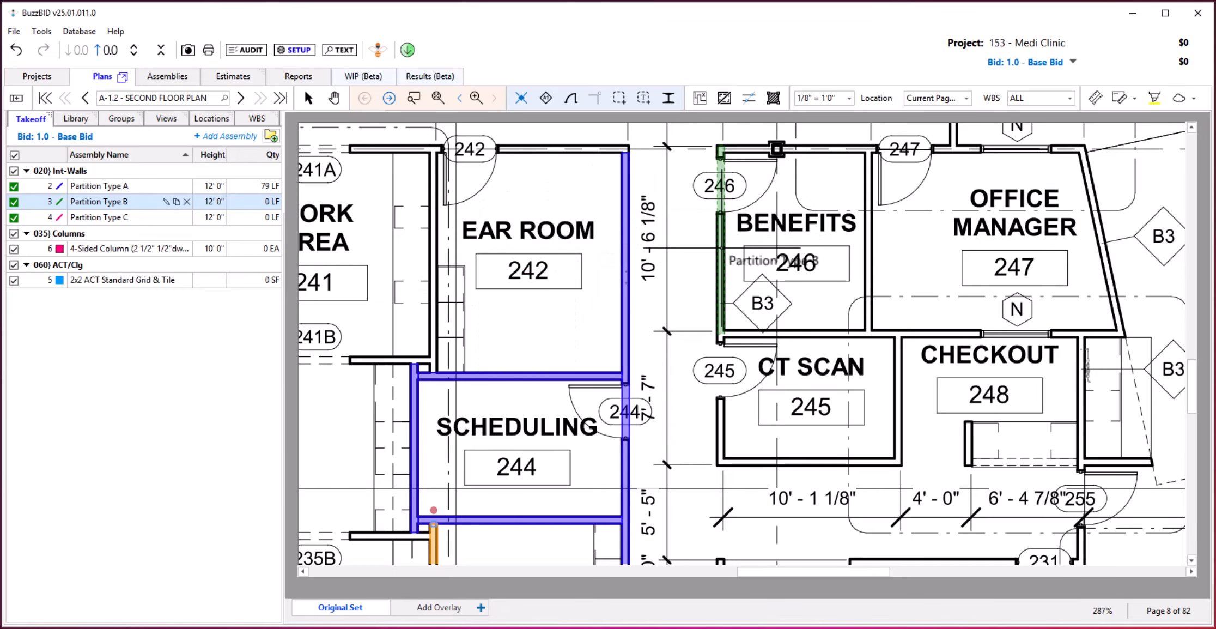
left_click(720, 248)
left_click(822, 148)
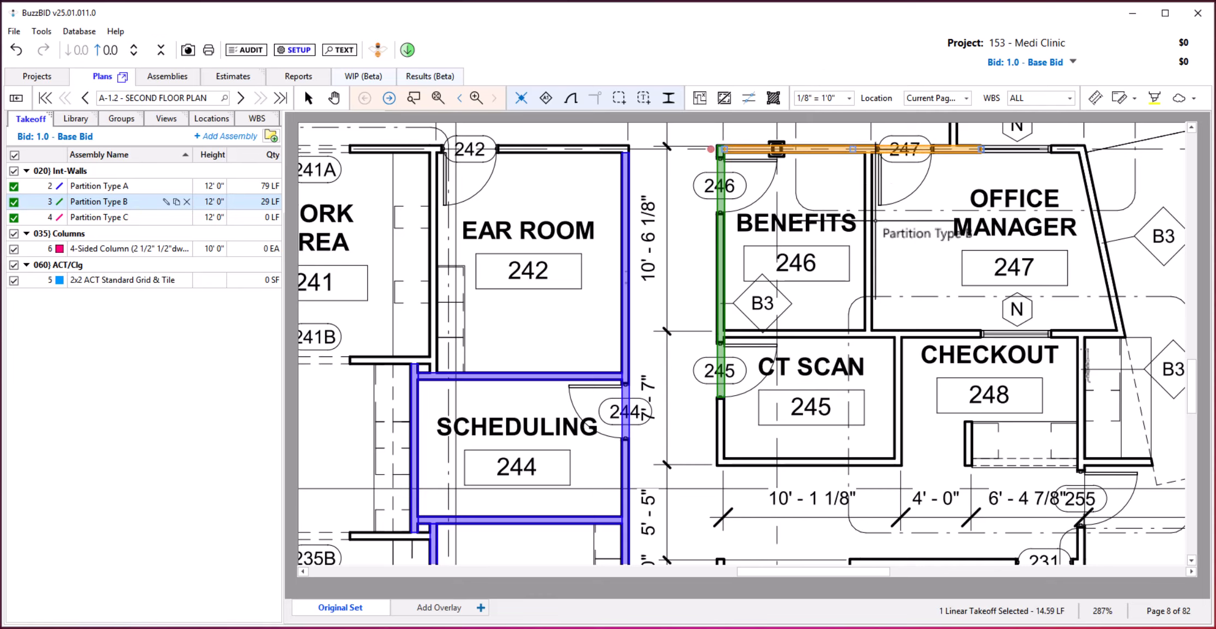
left_click(869, 239)
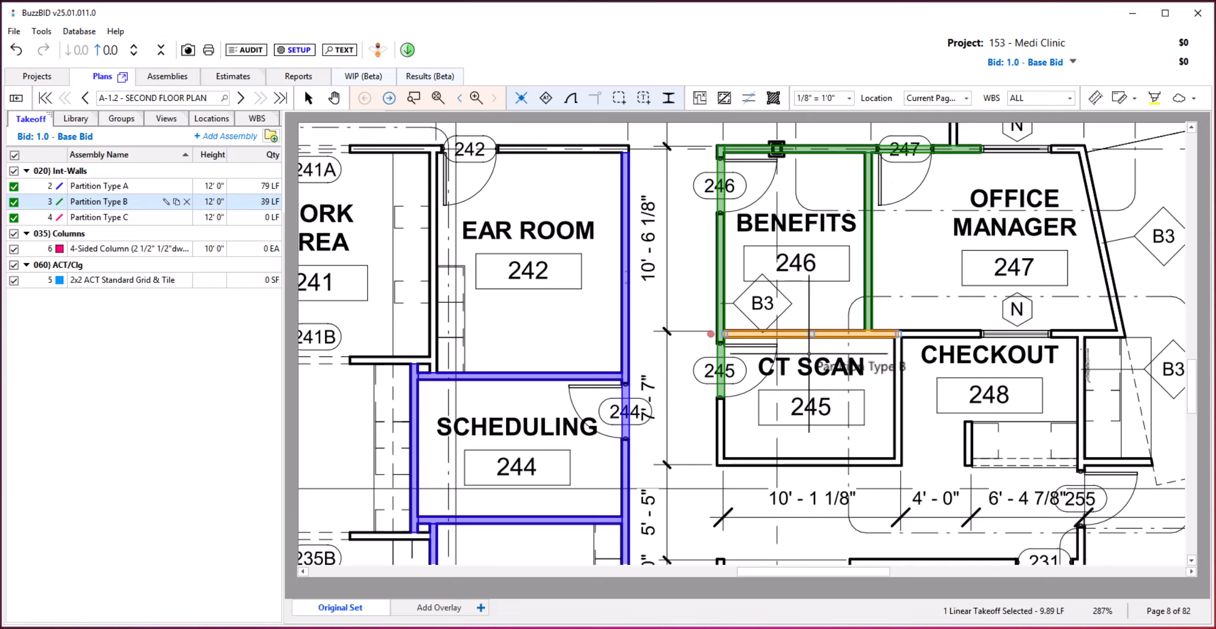
left_click(720, 430)
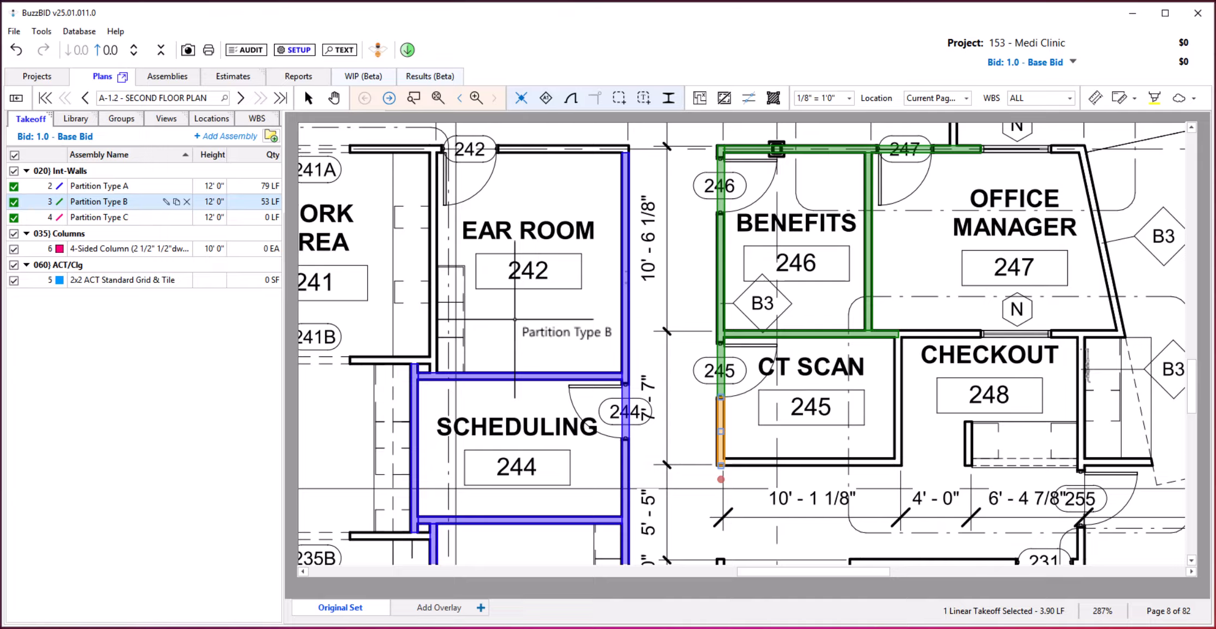
key("Escape")
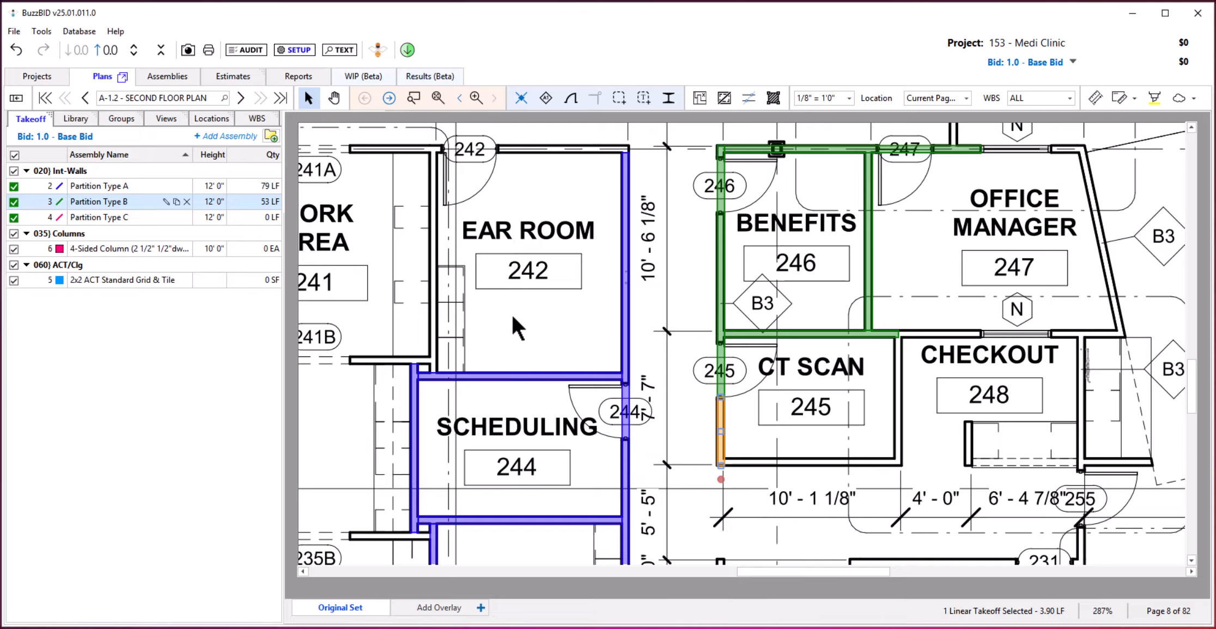
Resume Partition Type A from the existing wall takeoff between Ear Room 242 and Scheduling 244, and take off Ear Room 242's remaining walls.
left_click(521, 375)
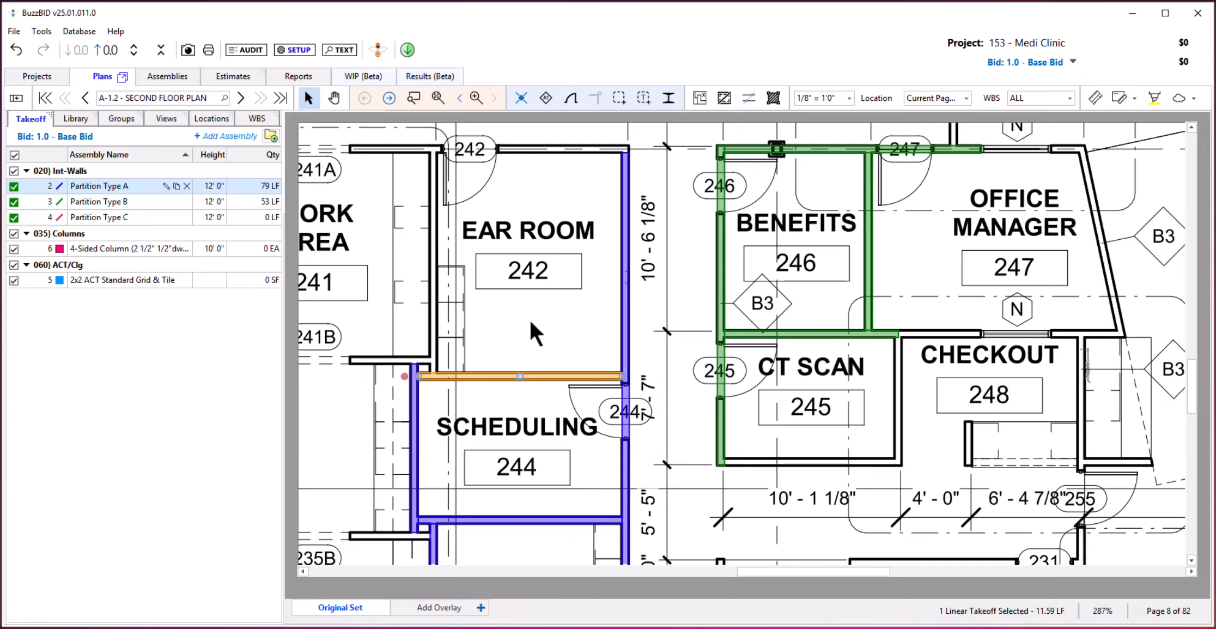
key("space")
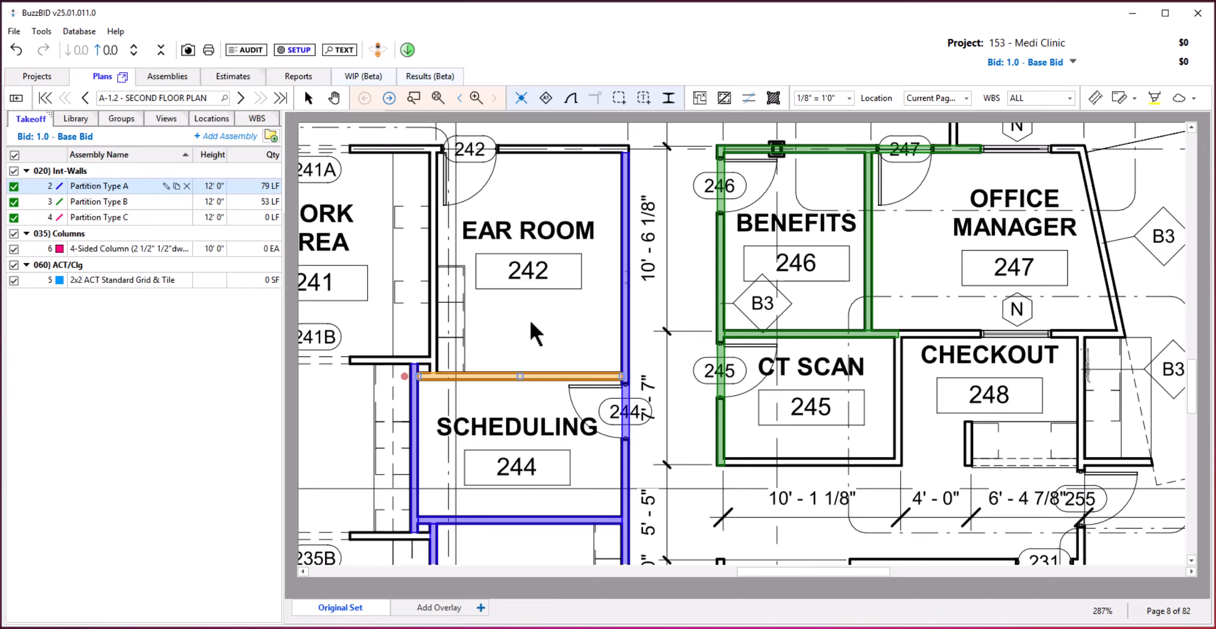
left_click(432, 282)
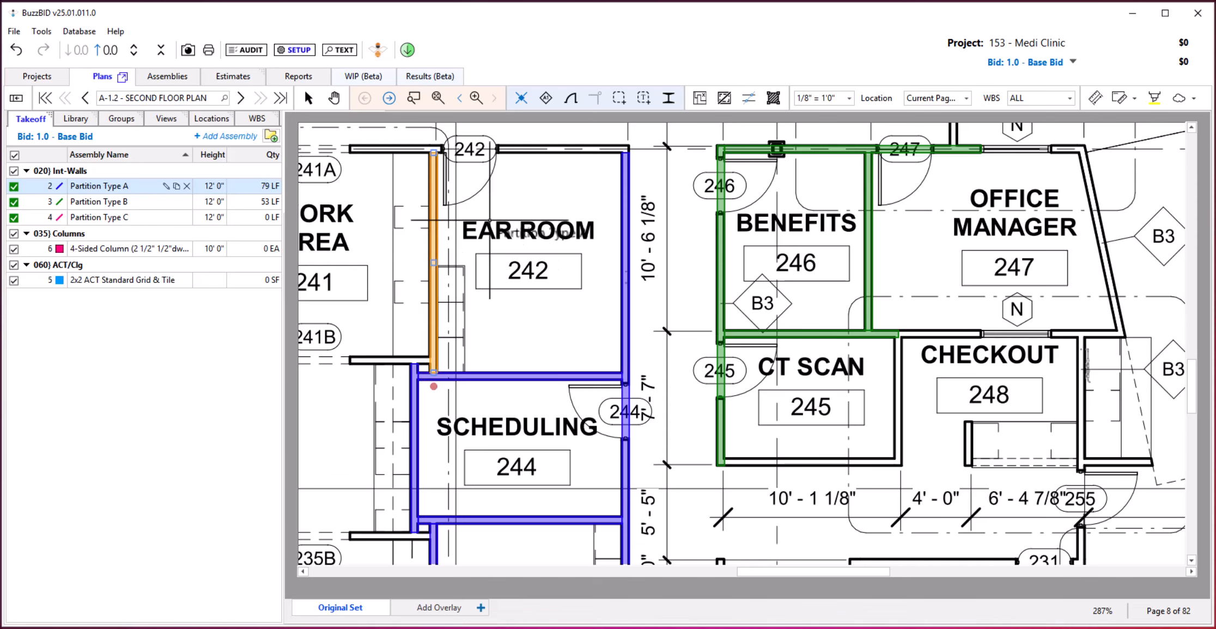
left_click(529, 149)
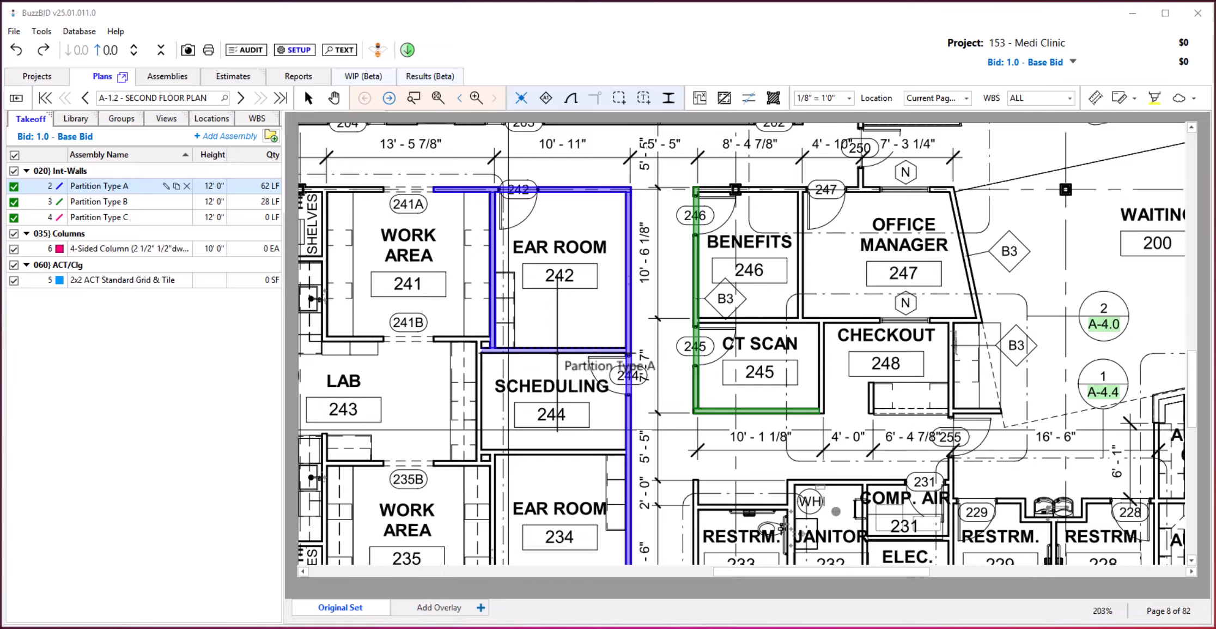
Take off the three walls enclosing Scheduling 244 as Partition Type A, and delete the one shared with Ear Room 234.
left_click(556, 353)
left_click(479, 413)
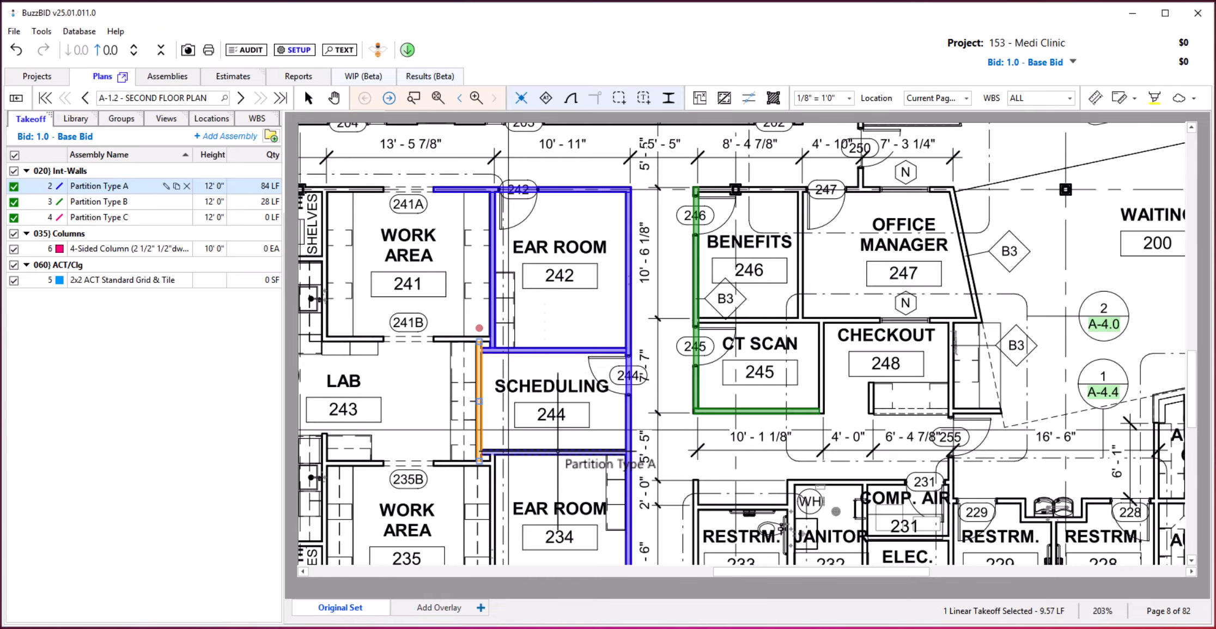
left_click(547, 451)
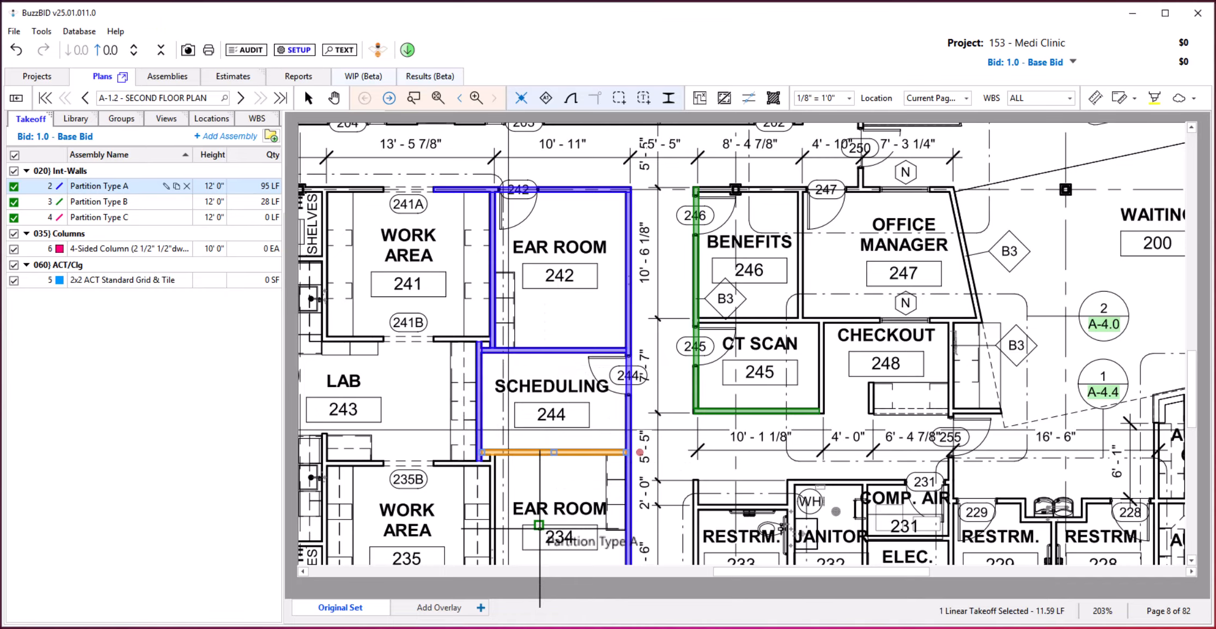
key("Delete")
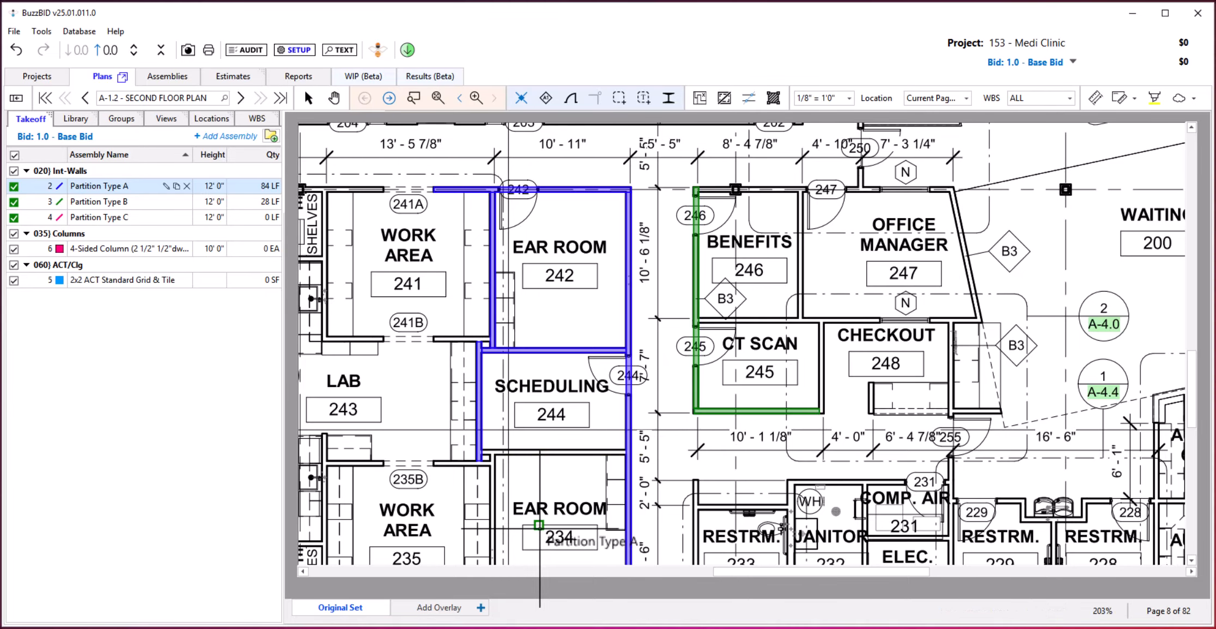
Undo the latest Partition Type A wall takeoffs around Scheduling 244 and Ear Room 242.
key("ctrl+z")
key("ctrl+z")
key("ctrl+z")
key("ctrl+z")
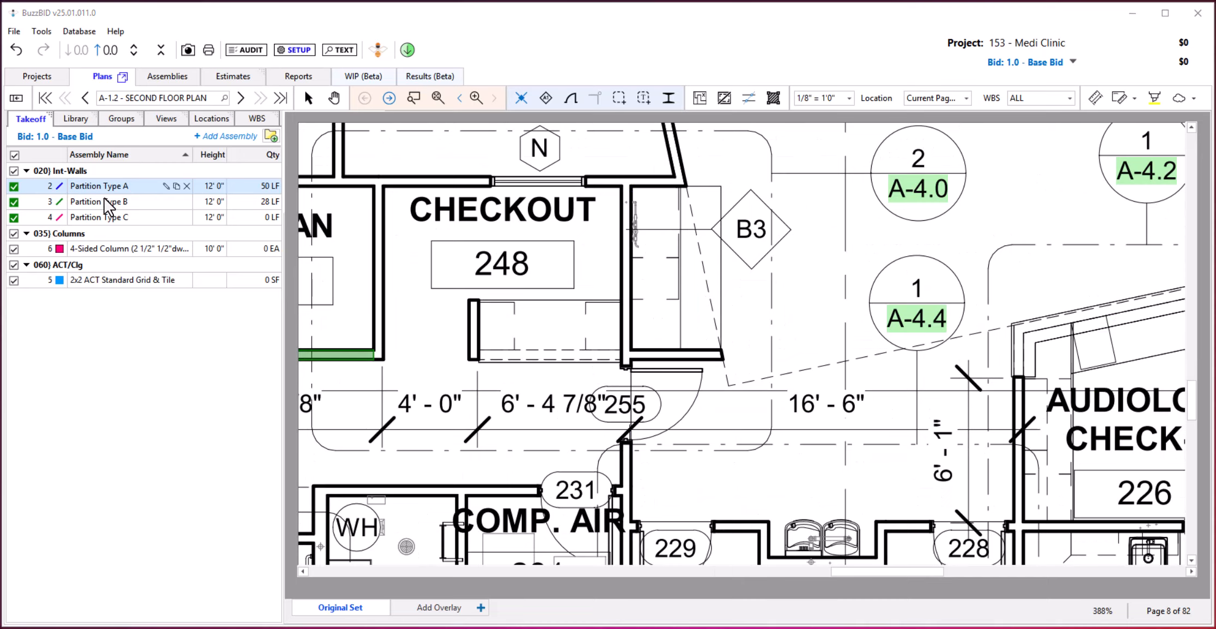
Take off the long wall running from Checkout 248 past door 255 as Partition Type B, and shorten it to end above the door.
left_click(108, 203)
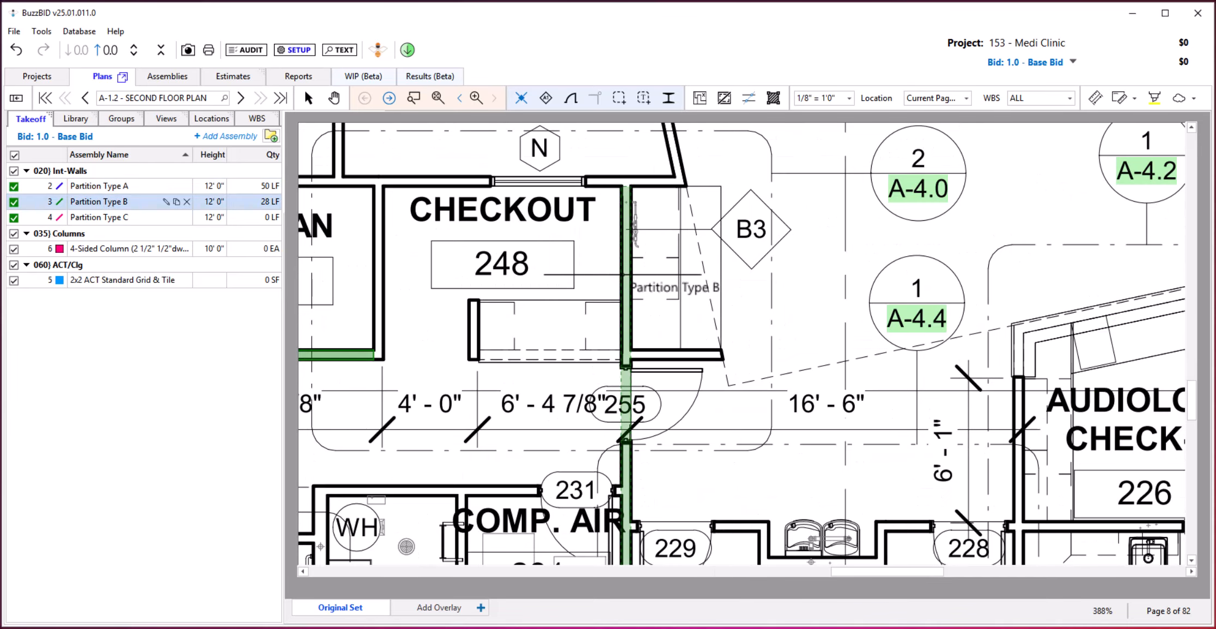
left_click(626, 274)
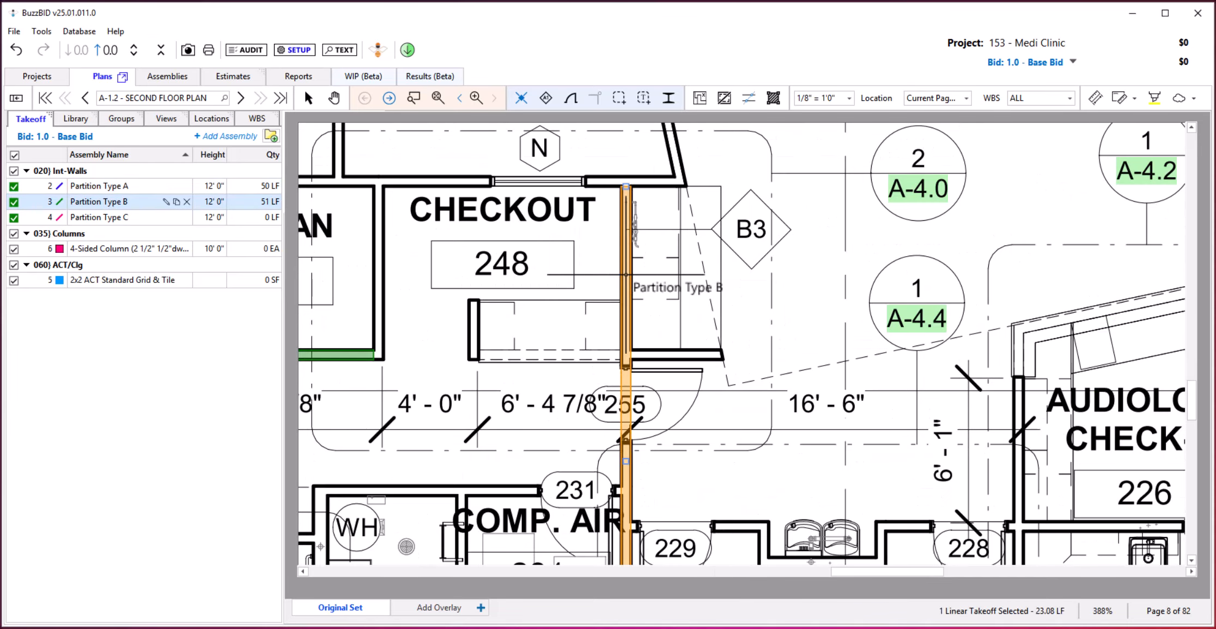
scroll(623, 246, "down", 1)
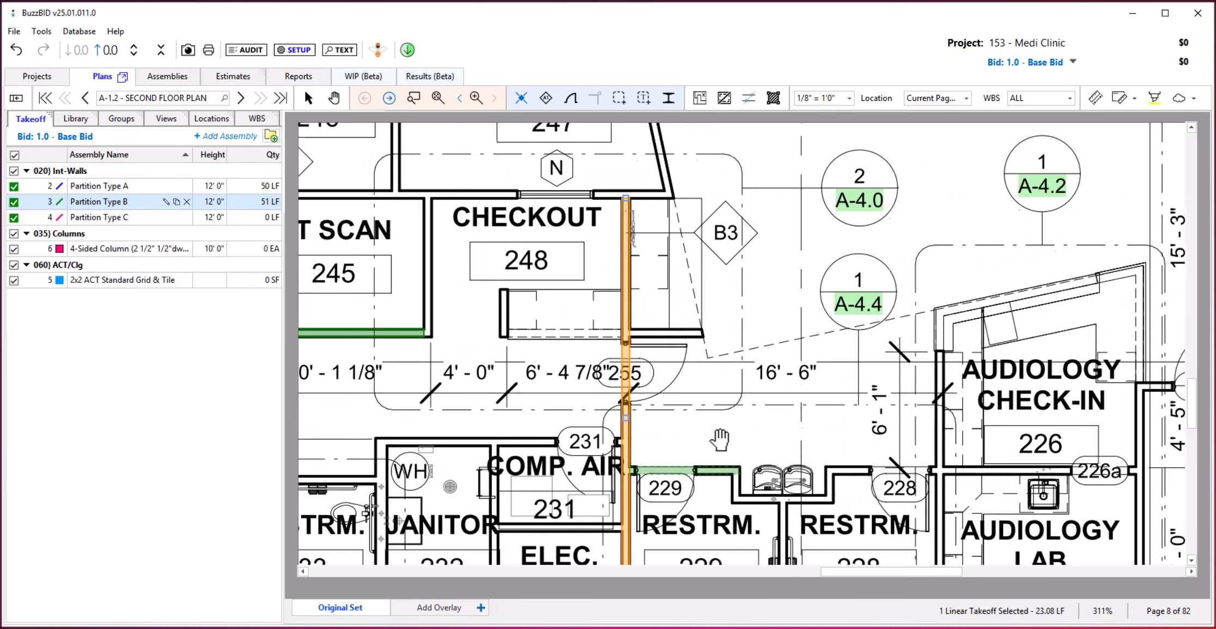
left_click_drag(720, 439, 704, 391)
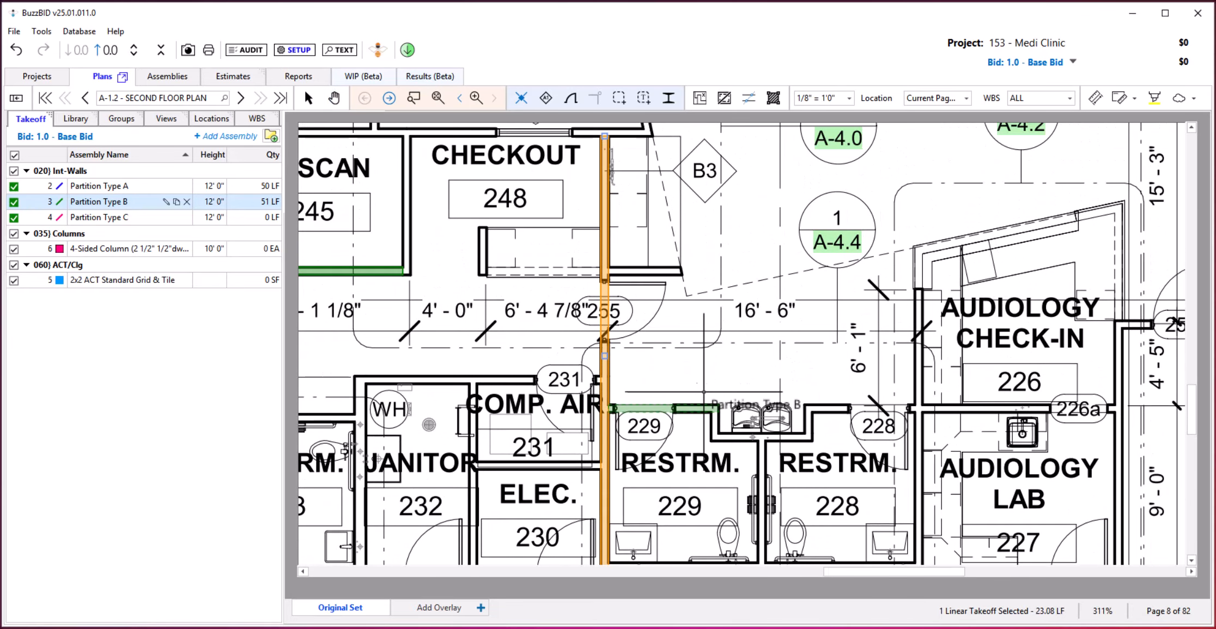
scroll(703, 391, "down", 1)
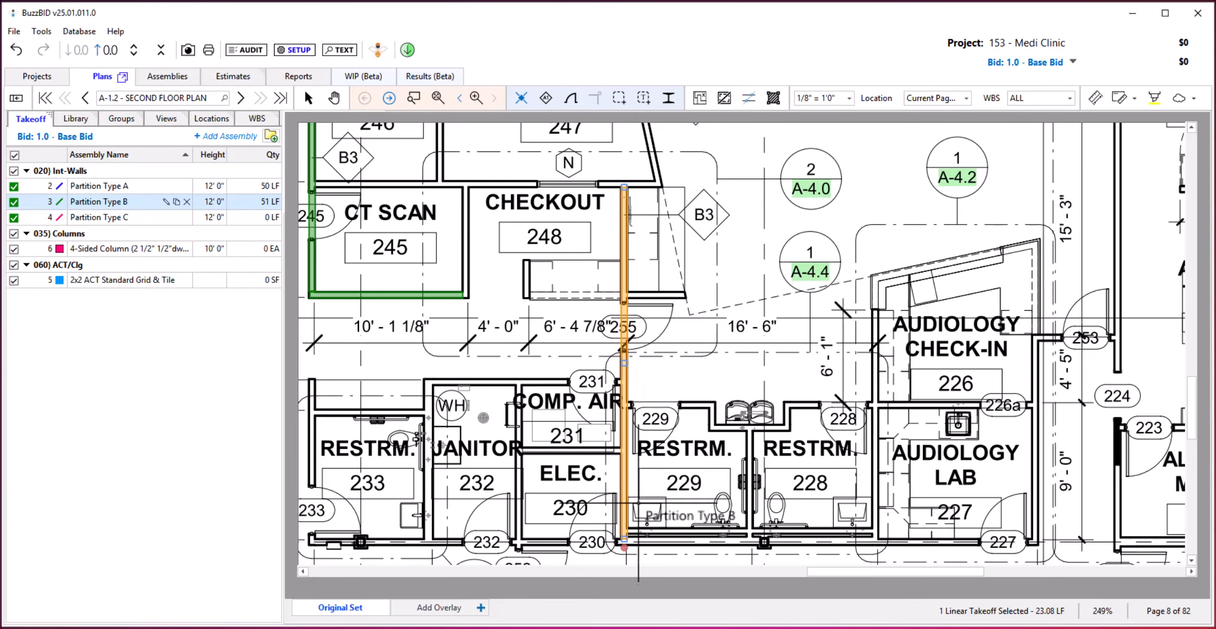
key("Escape")
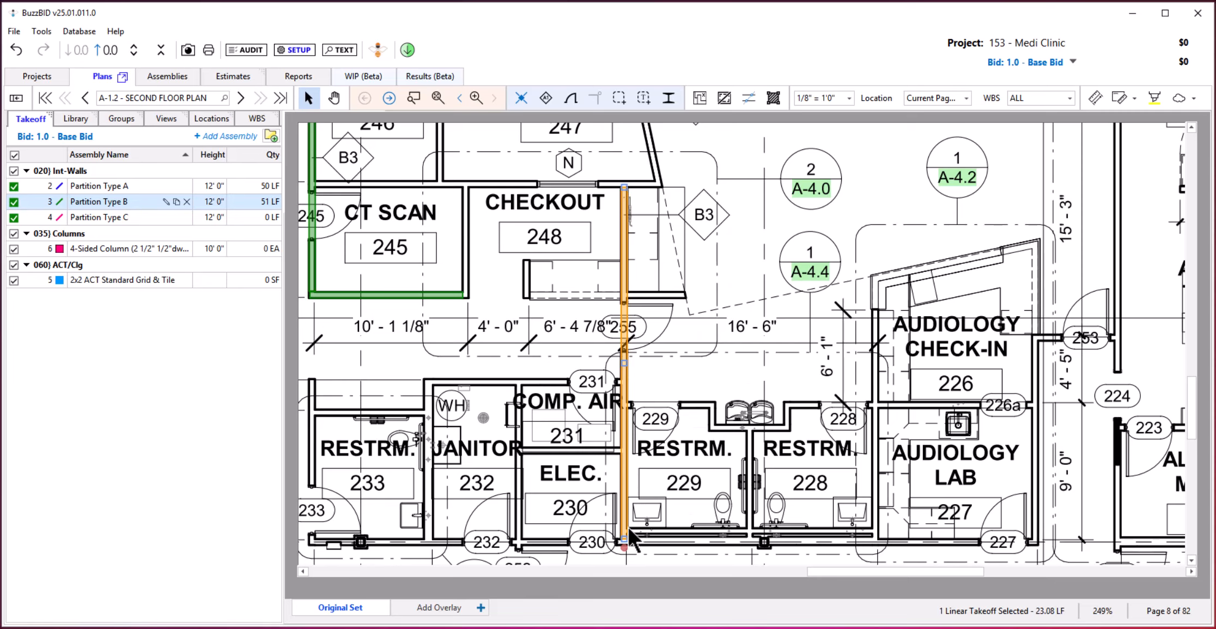
left_click_drag(623, 539, 624, 292)
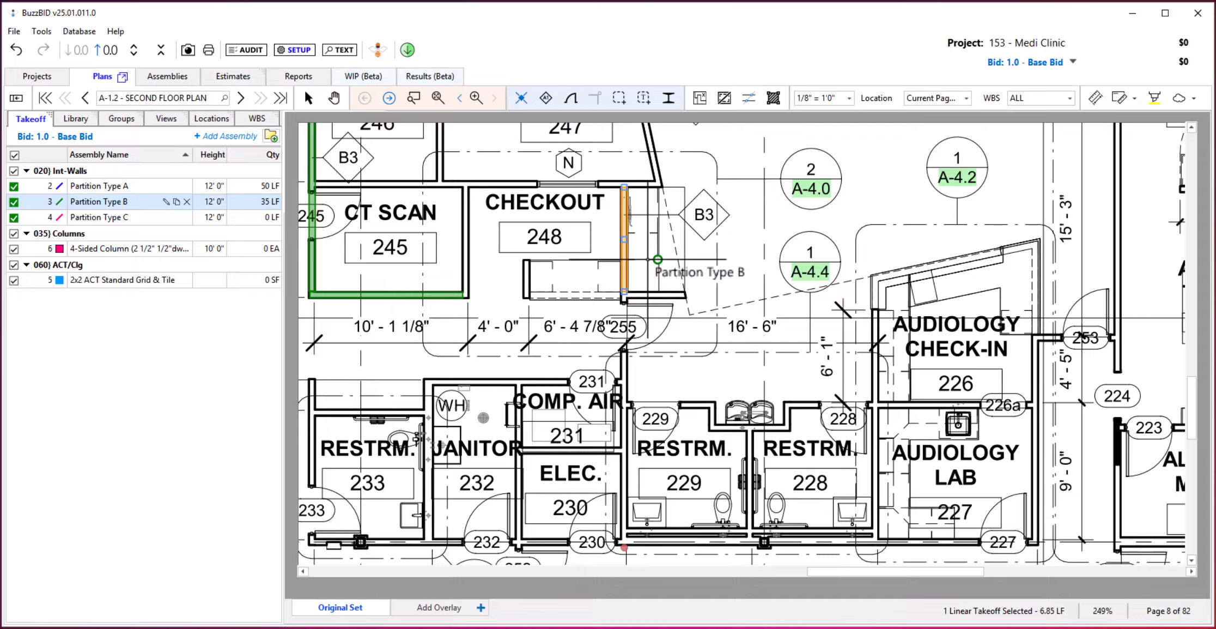
Delete the shortened takeoff and redraw Checkout 248's wall above door 255 point to point as Partition Type B.
key("Delete")
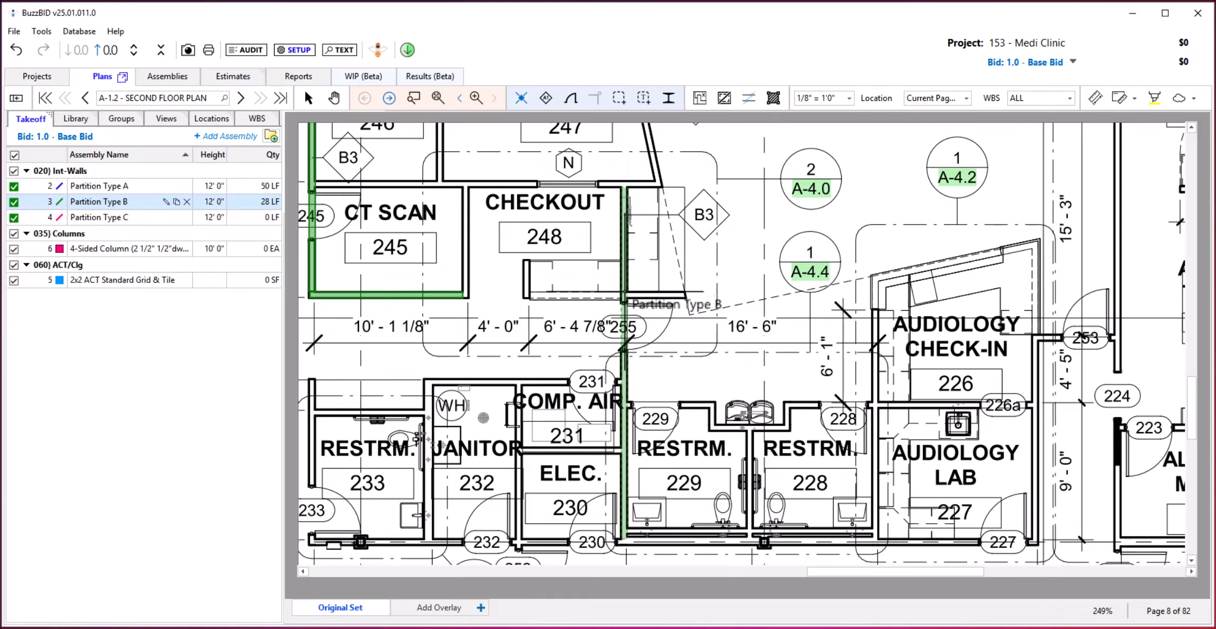
left_click(625, 292)
left_click(625, 187)
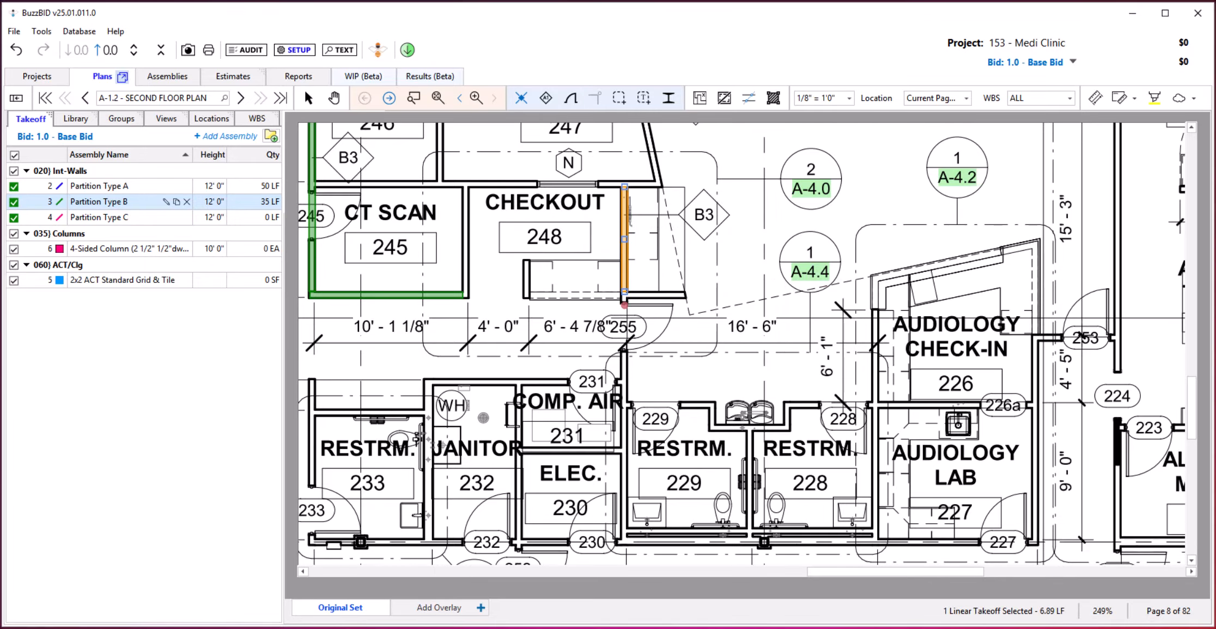
Take off the connected walls around Ear Room 242, Scheduling 244 and Ear Room 234 together as Partition Type A.
left_click(99, 185)
scroll(472, 310, "down", 1)
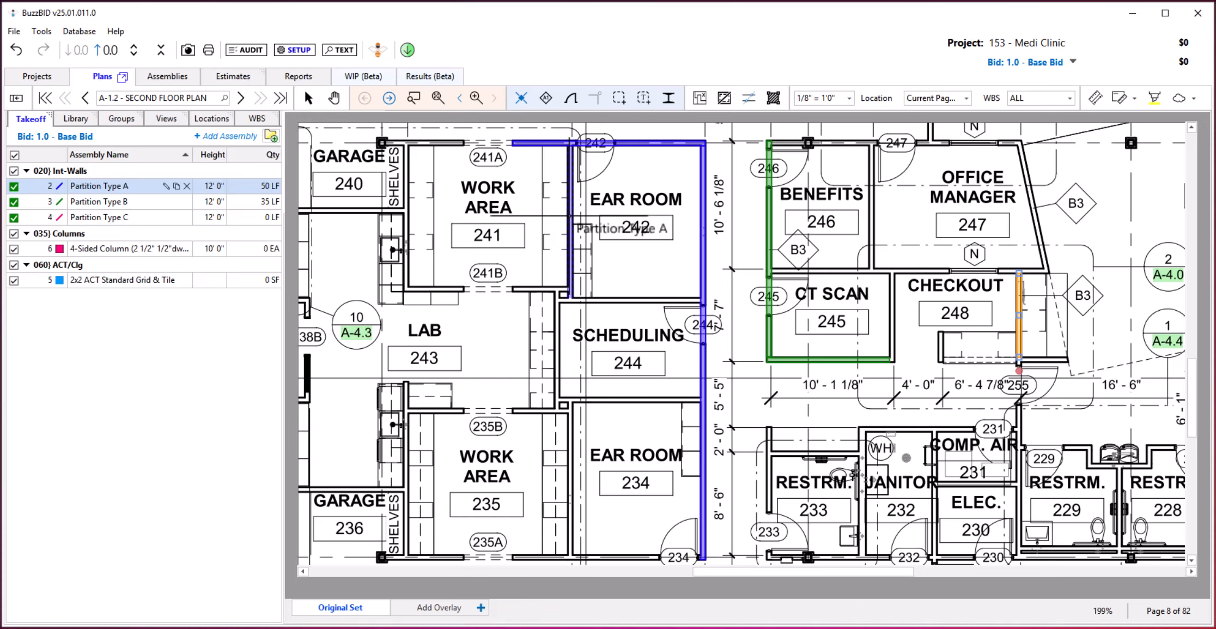
left_click(570, 223)
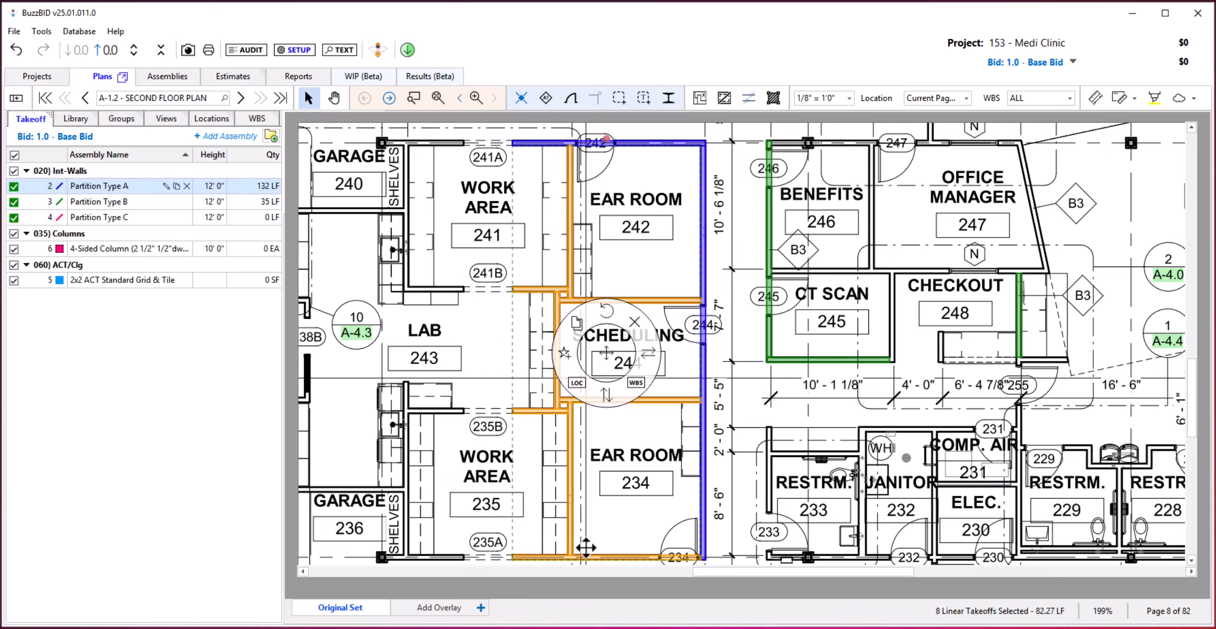
right_click(674, 466)
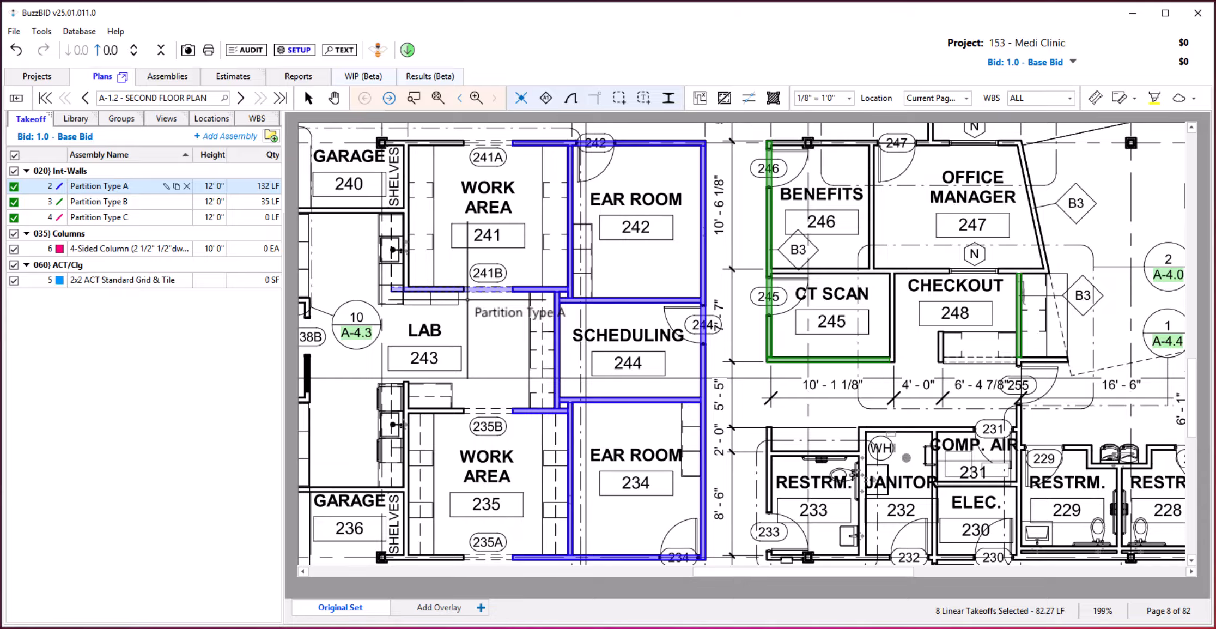
key("ctrl+z")
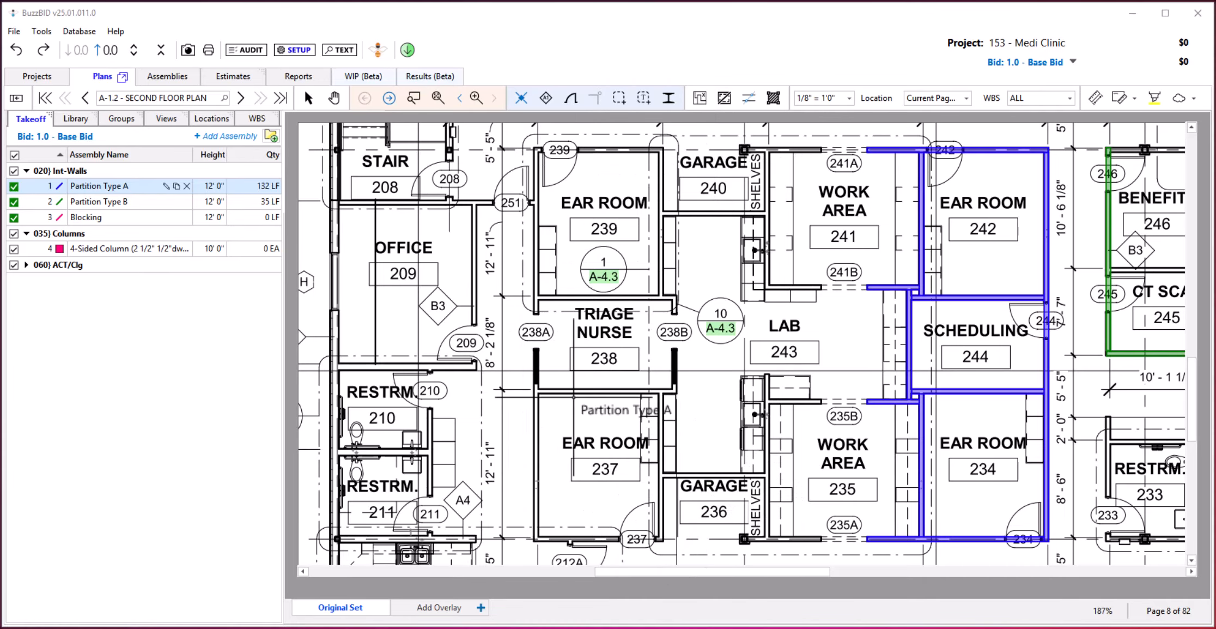
Take off the corridor wall along Ear Rooms 239 and 237, the wall at door 237, and the connected interior walls as Partition Type A.
left_click(536, 276)
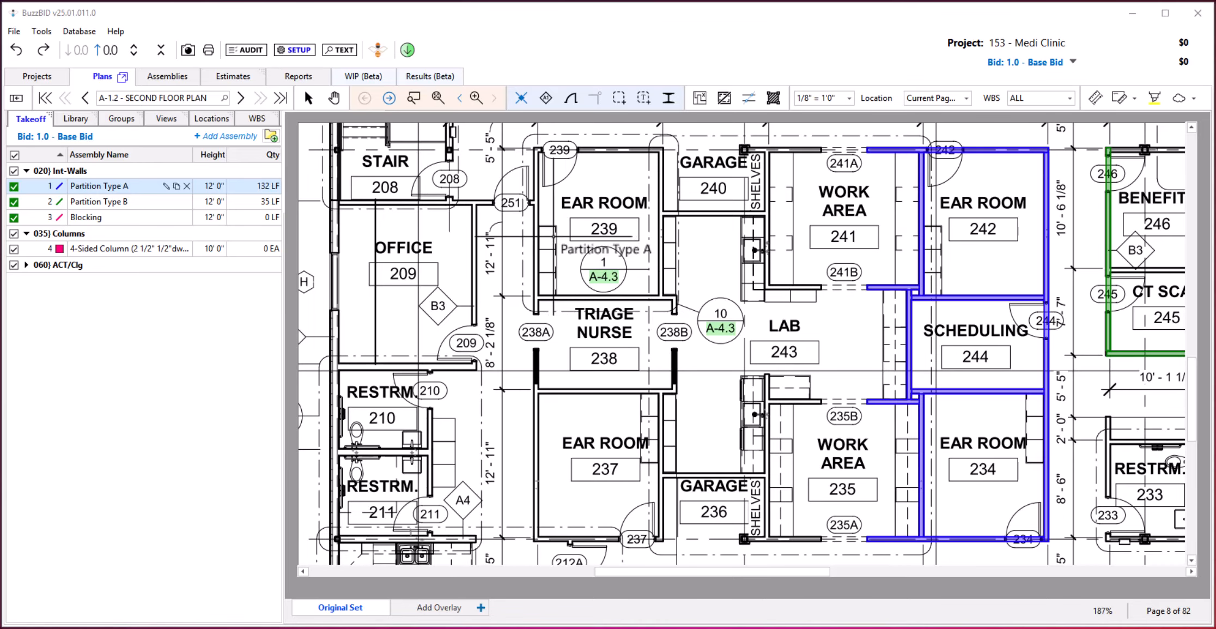
left_click(542, 249)
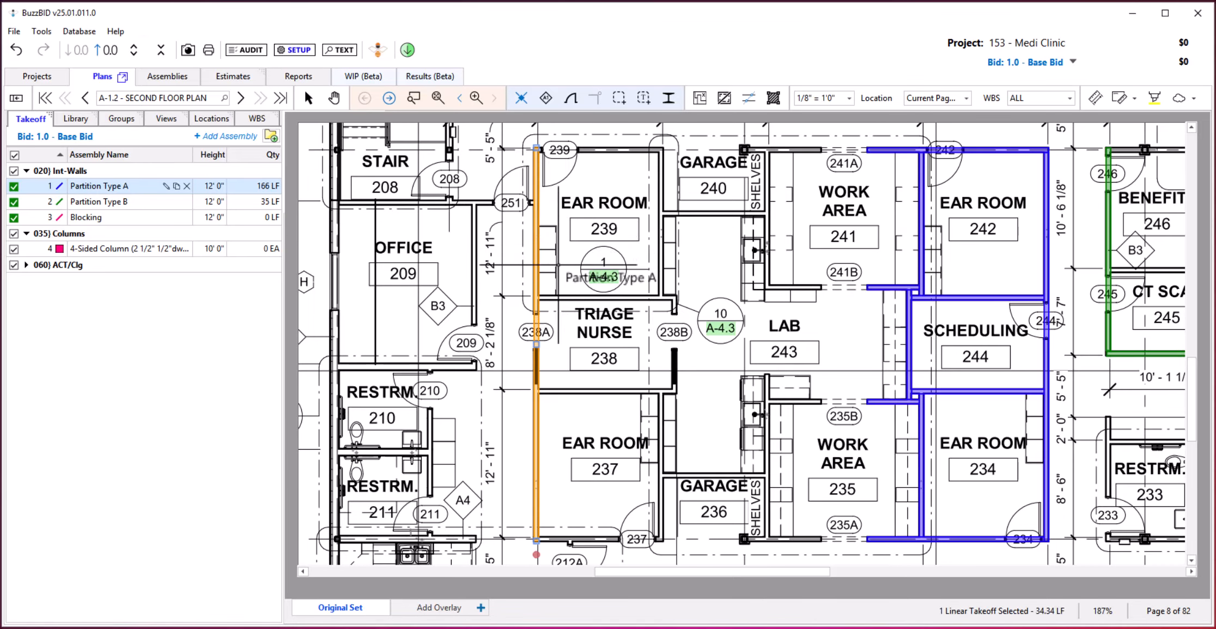
left_click(610, 539)
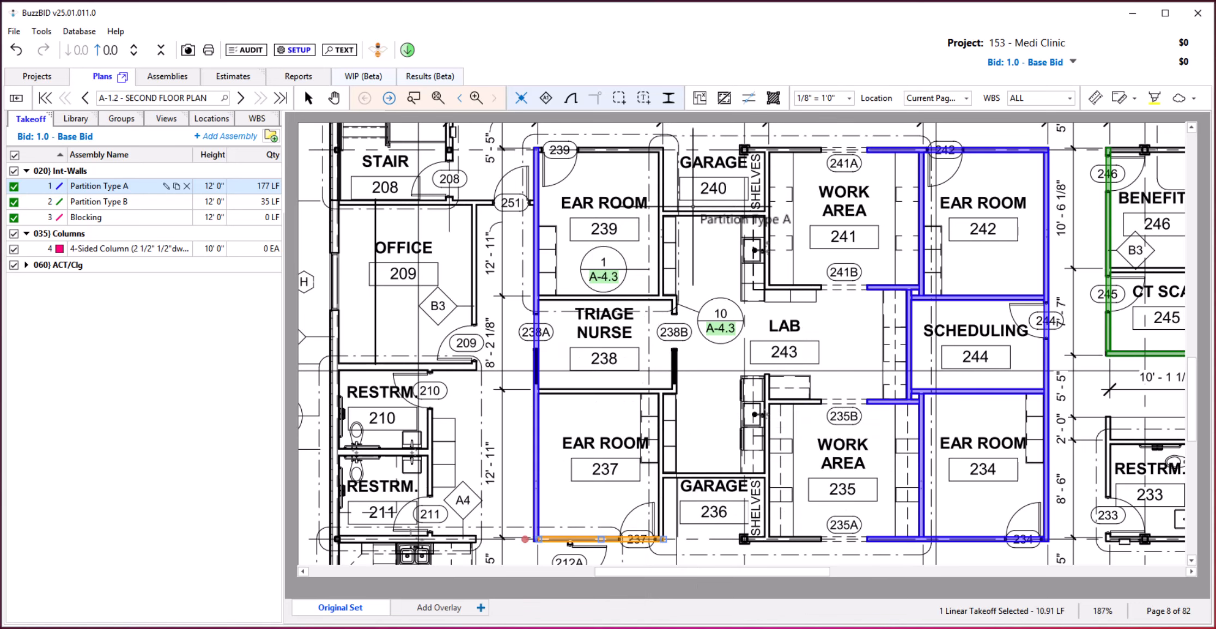
left_click(699, 213)
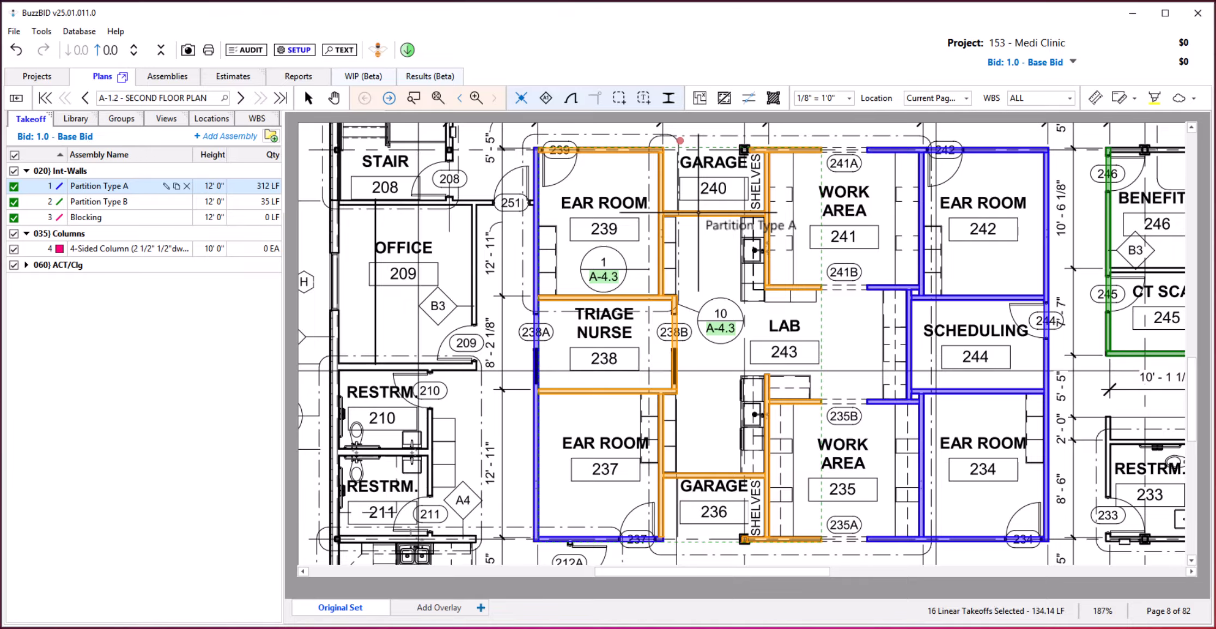
key("Escape")
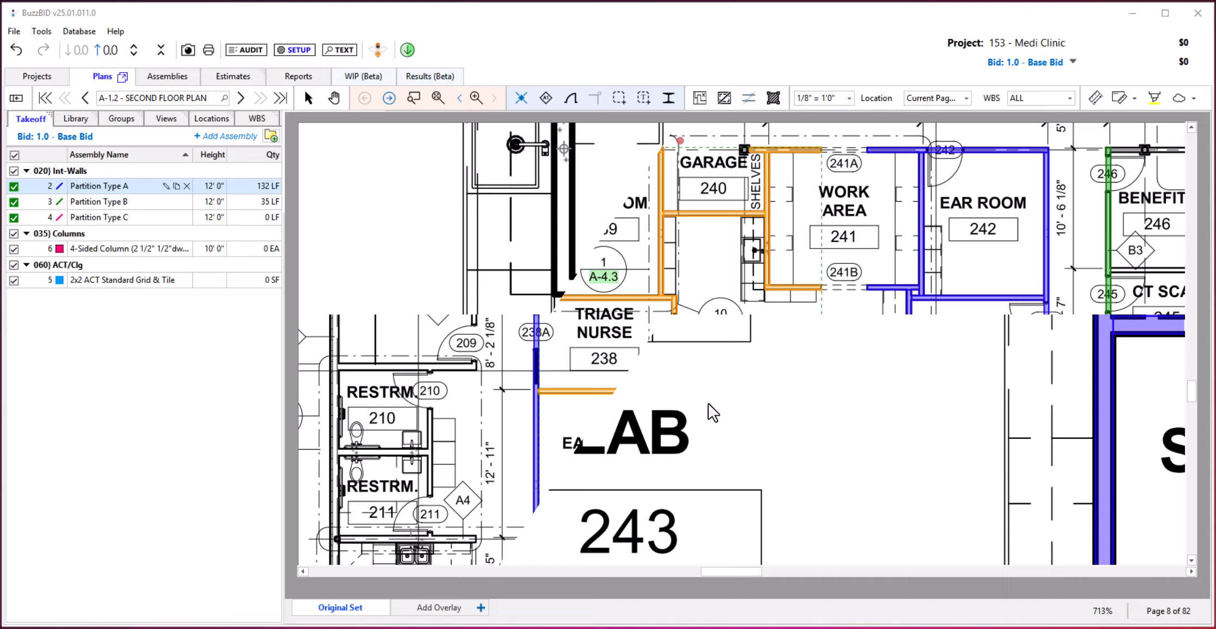
Take off the short wall beside opening 241B above Lab 243 as Partition Type A, and leave takeoff mode to adjust it.
scroll(703, 408, "up", 5)
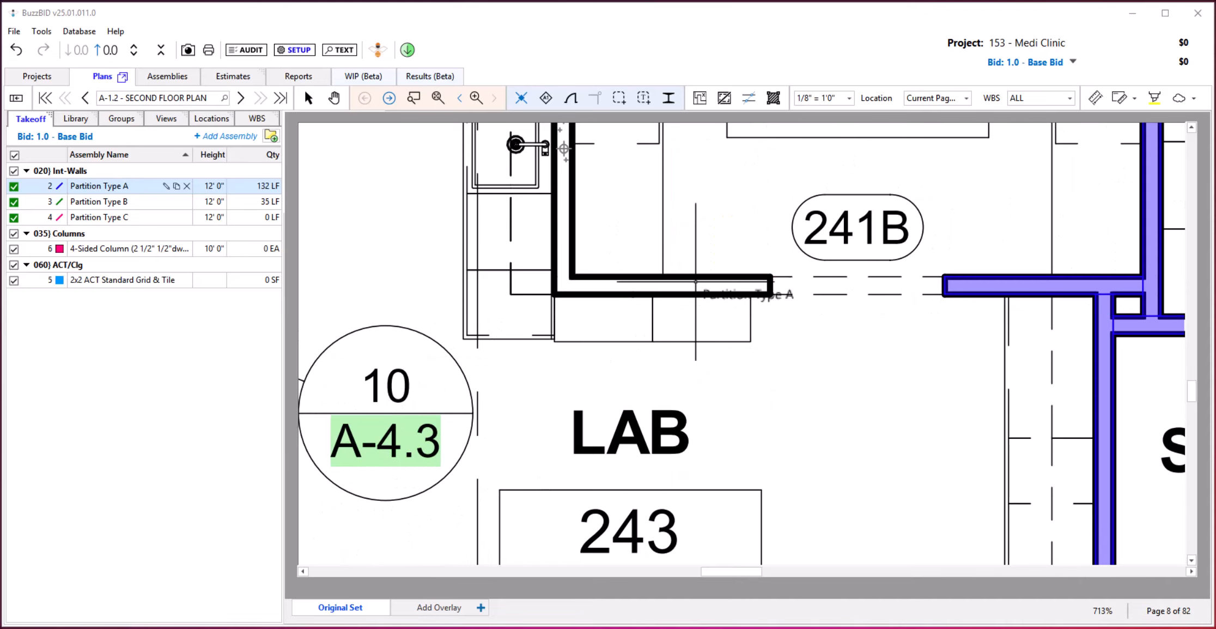
left_click(673, 285)
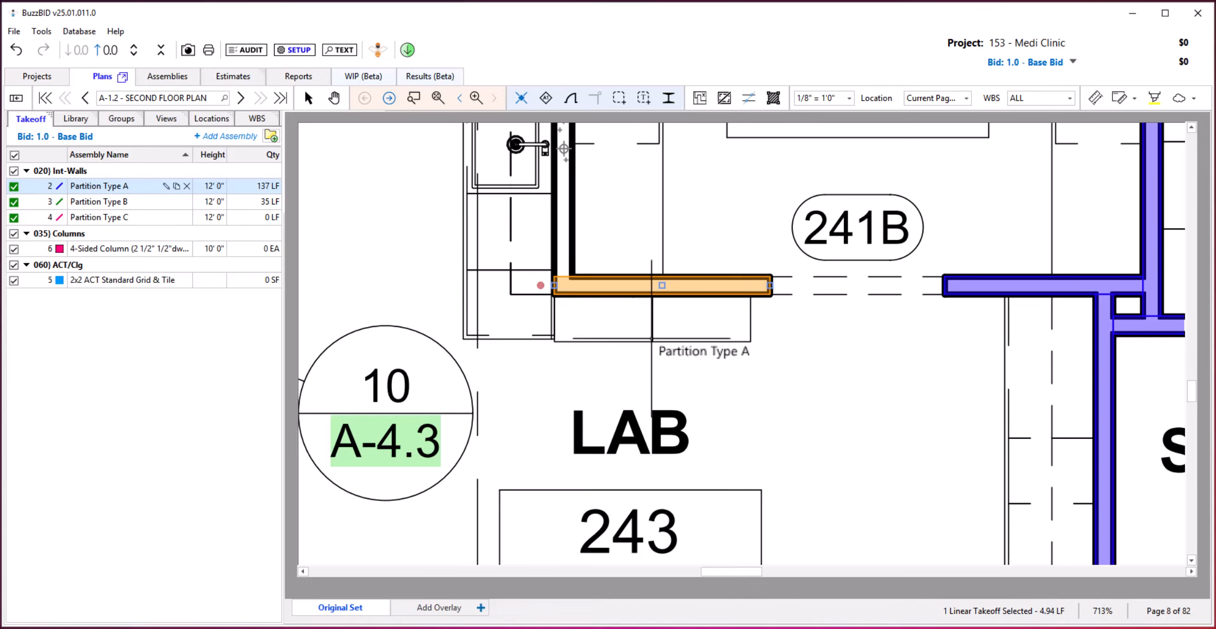
key("Escape")
mouse_move(658, 285)
left_mouse_down()
mouse_move(655, 335)
mouse_move(657, 261)
mouse_move(669, 280)
left_mouse_up()
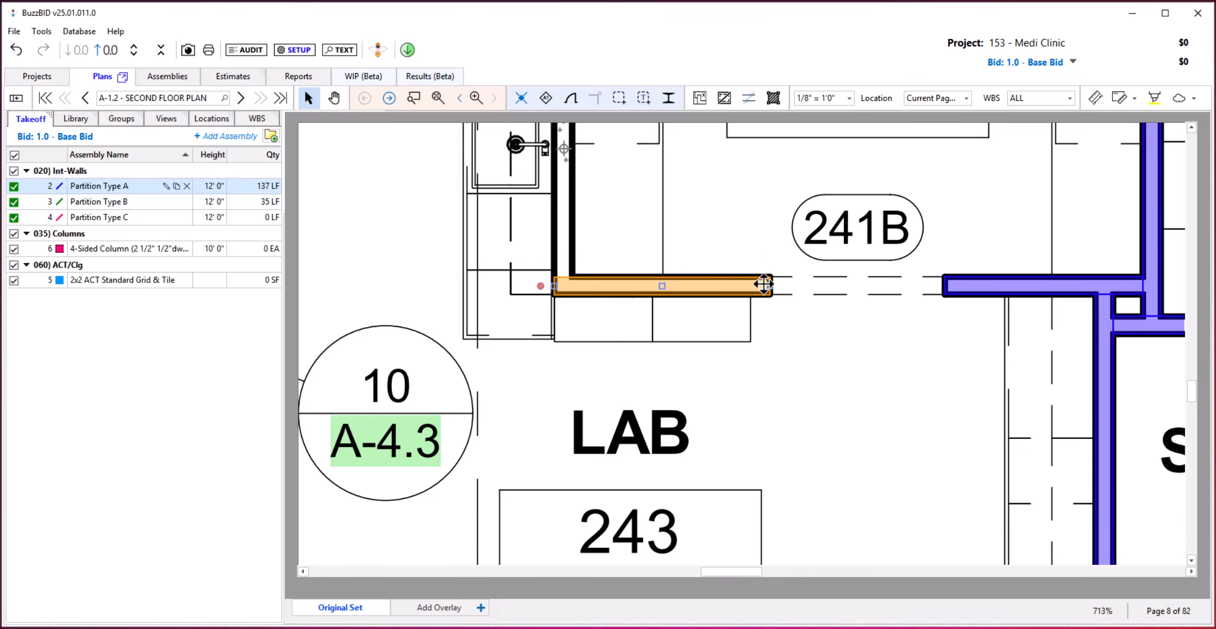
Extend the short Partition Type A takeoff across opening 241B to the adjoining wall, try bending it into an arc, and undo the arc.
left_click_drag(771, 285, 940, 287)
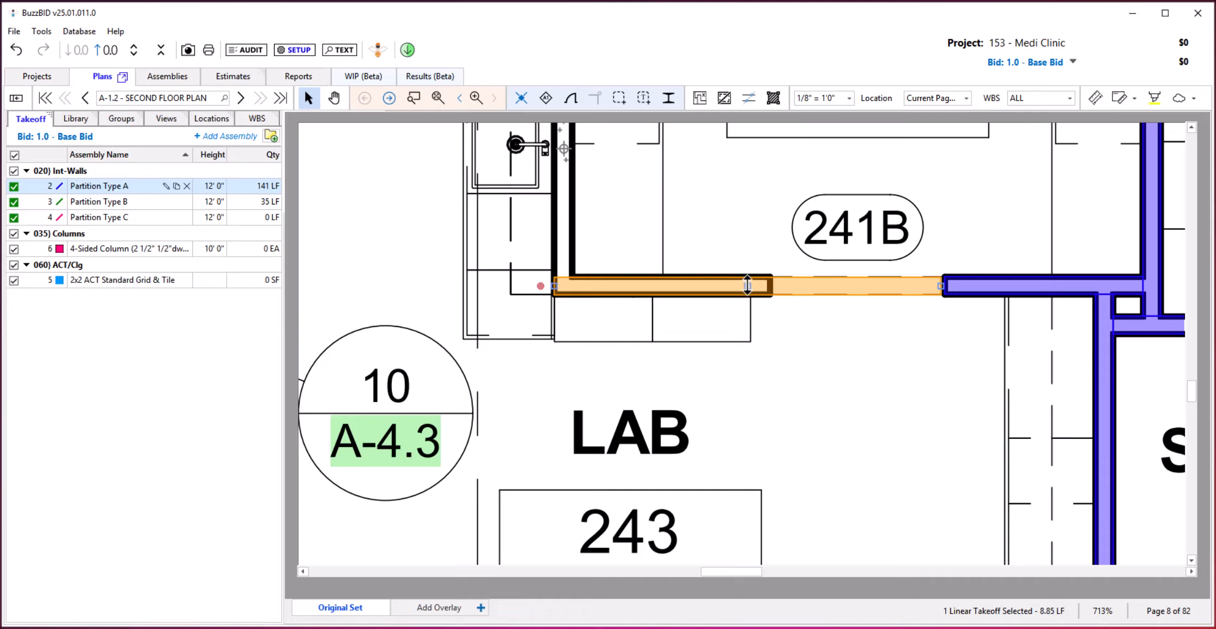
left_click_drag(747, 284, 748, 447)
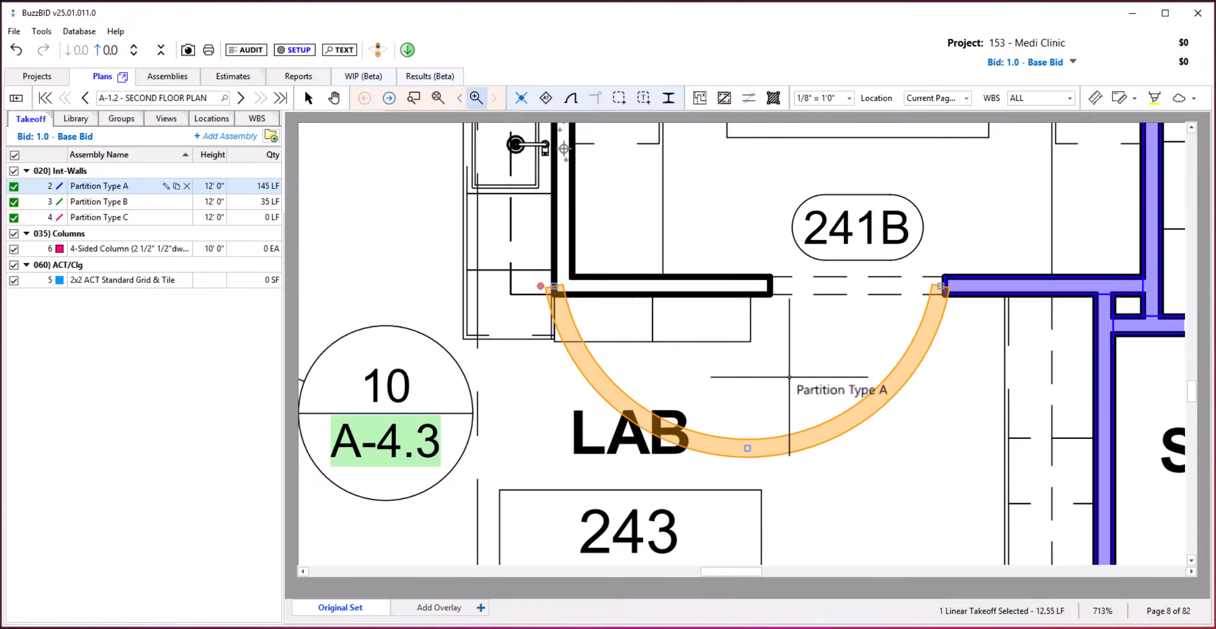
key("ctrl+z")
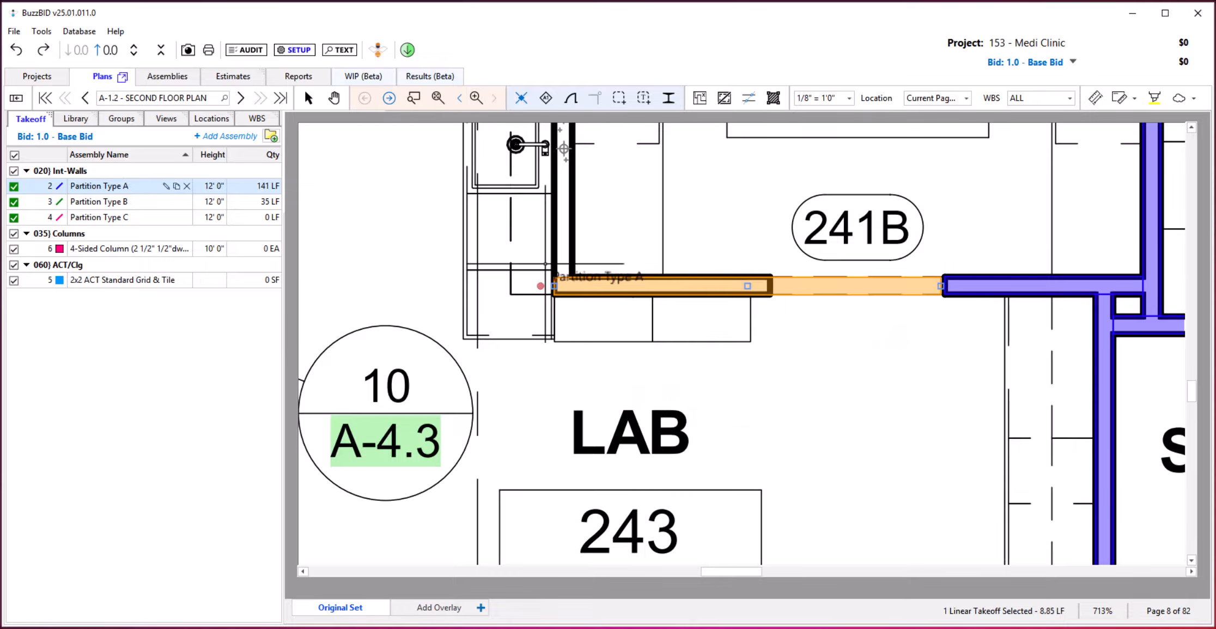
left_click_drag(542, 286, 932, 372)
key("Escape")
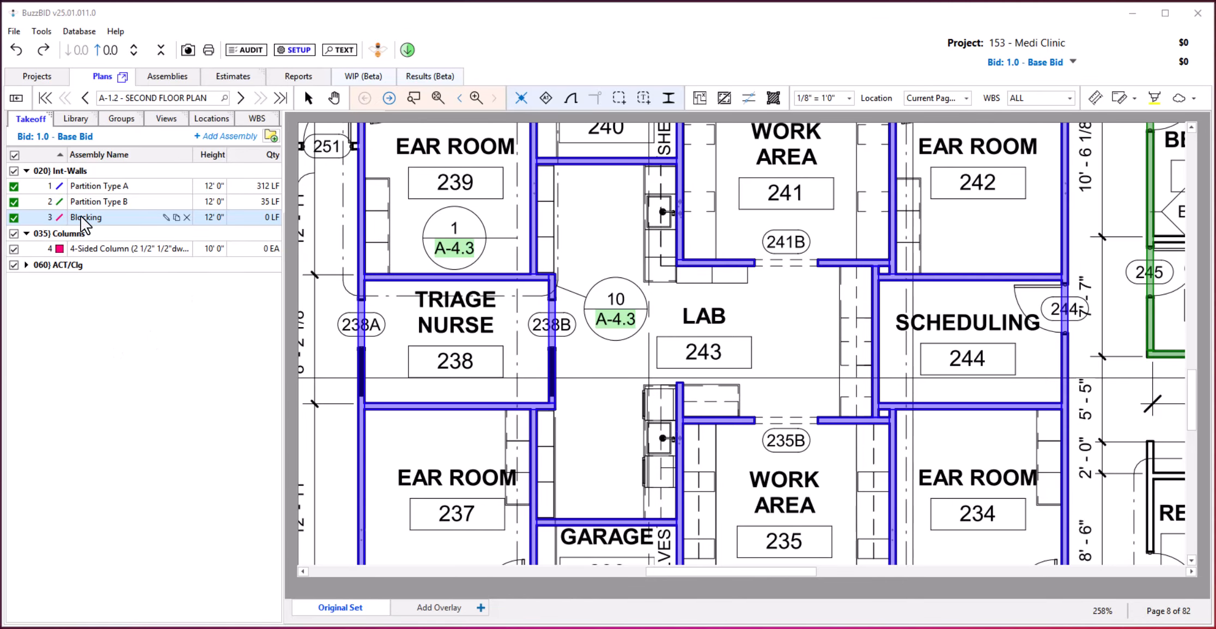
Take off Blocking along Lab 243's sink wall beside Work Area 241.
left_click(95, 217)
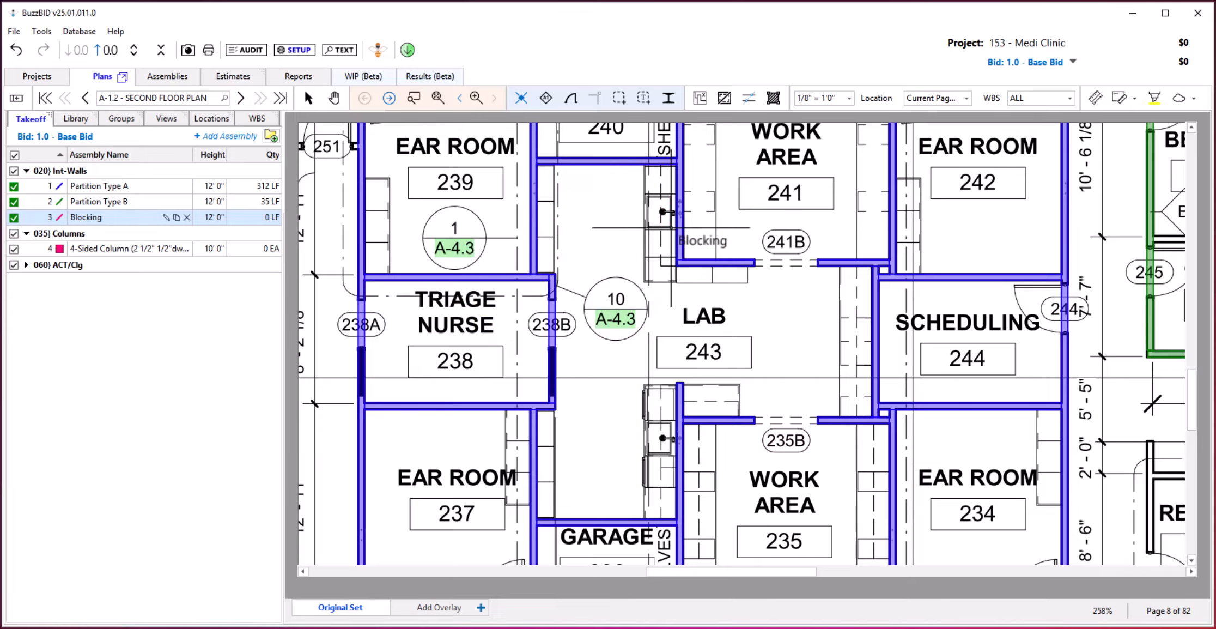
left_click(671, 227)
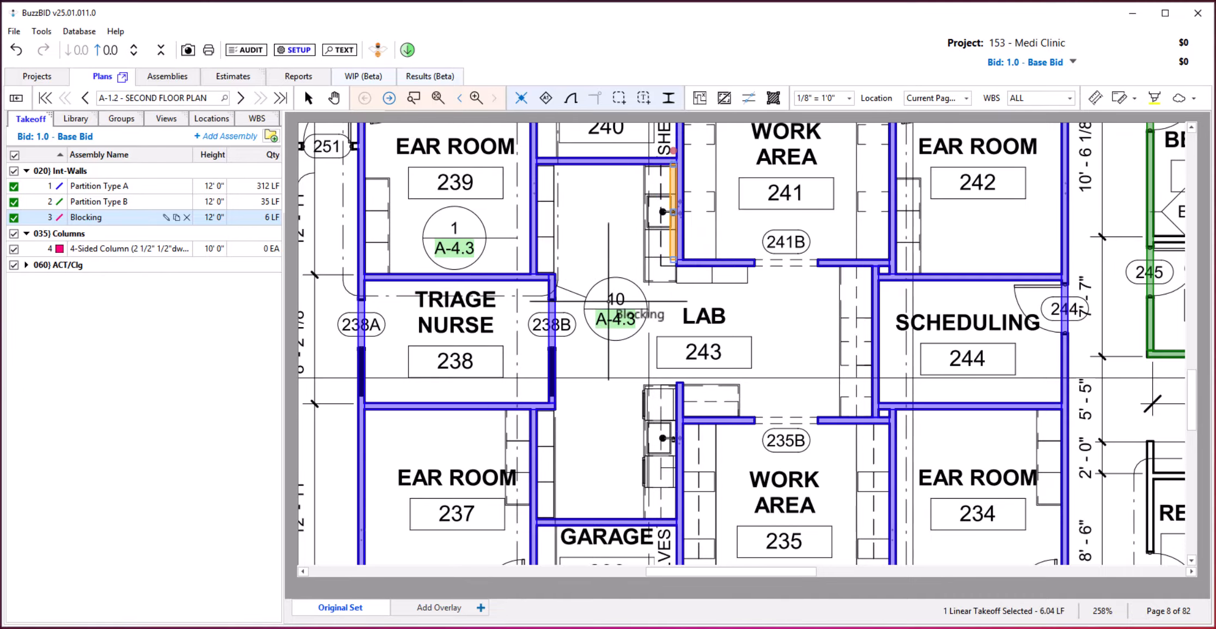
key("Escape")
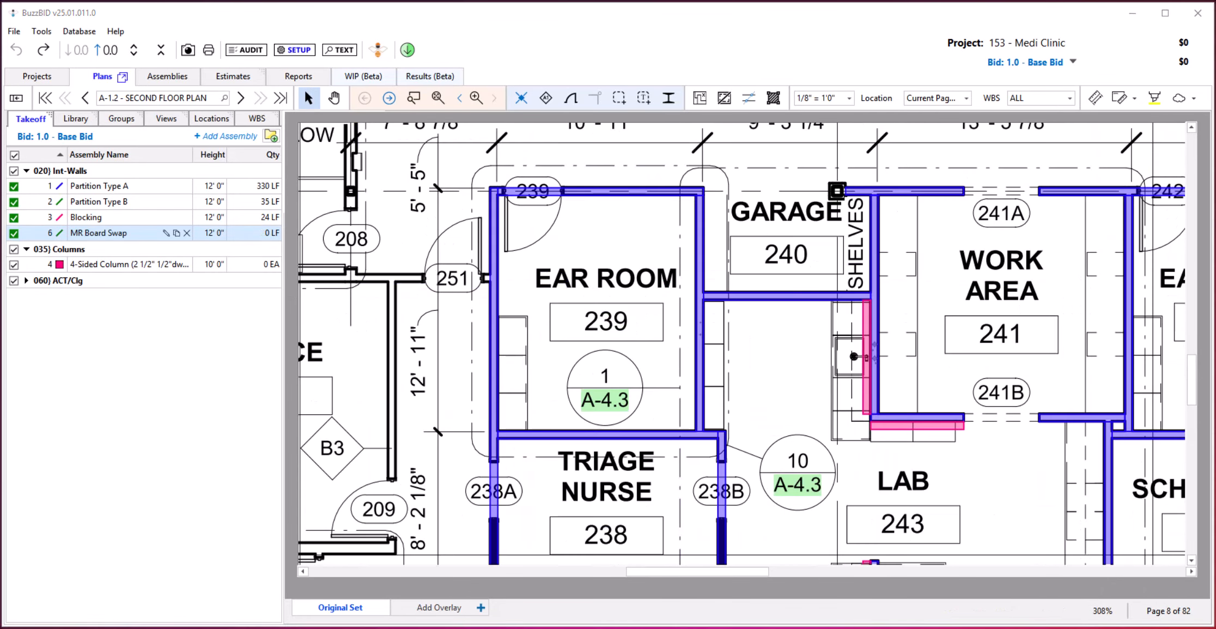
Take off MR Board Swap around all the interior wall faces of Ear Room 239.
left_click(94, 233)
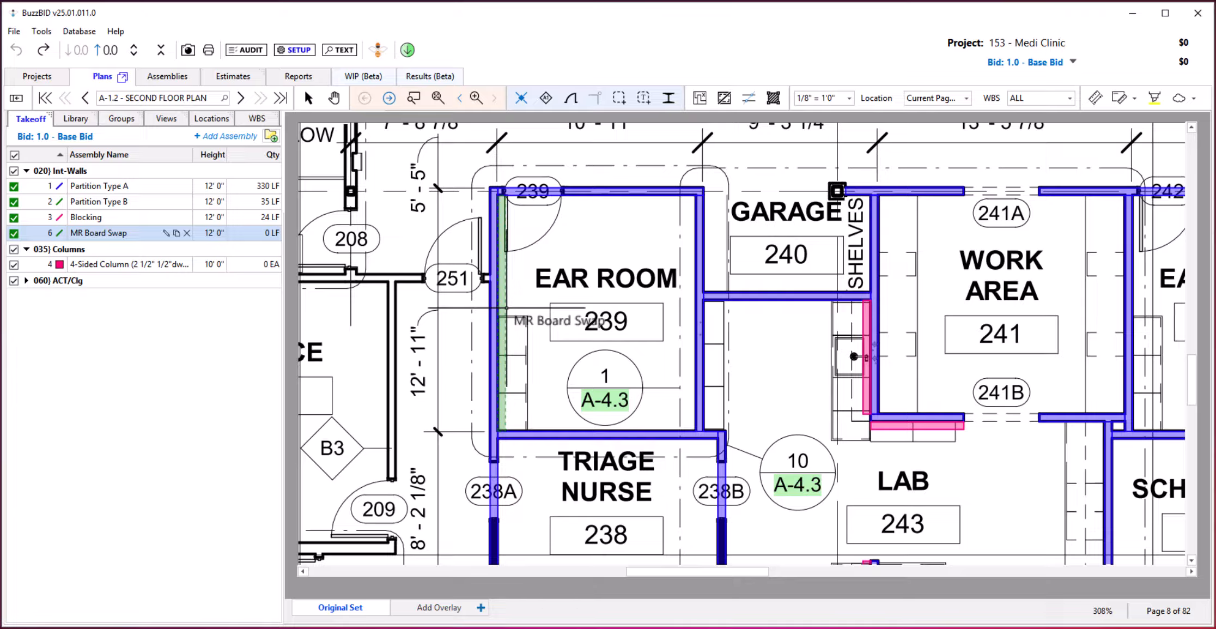
left_click(506, 308)
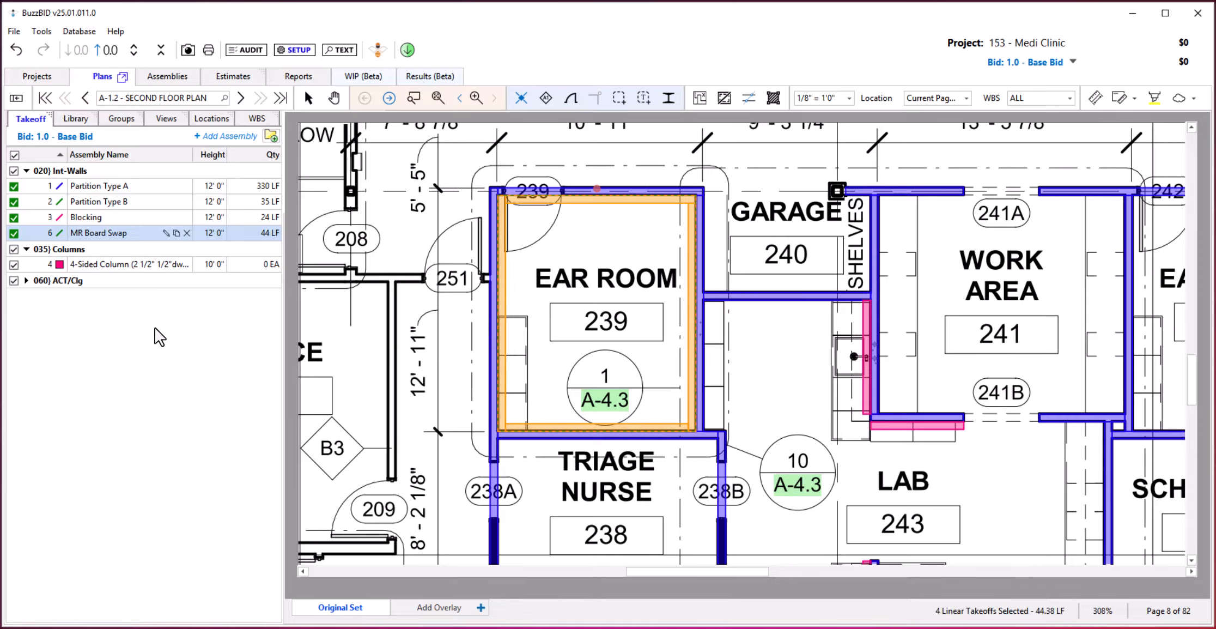
key("Escape")
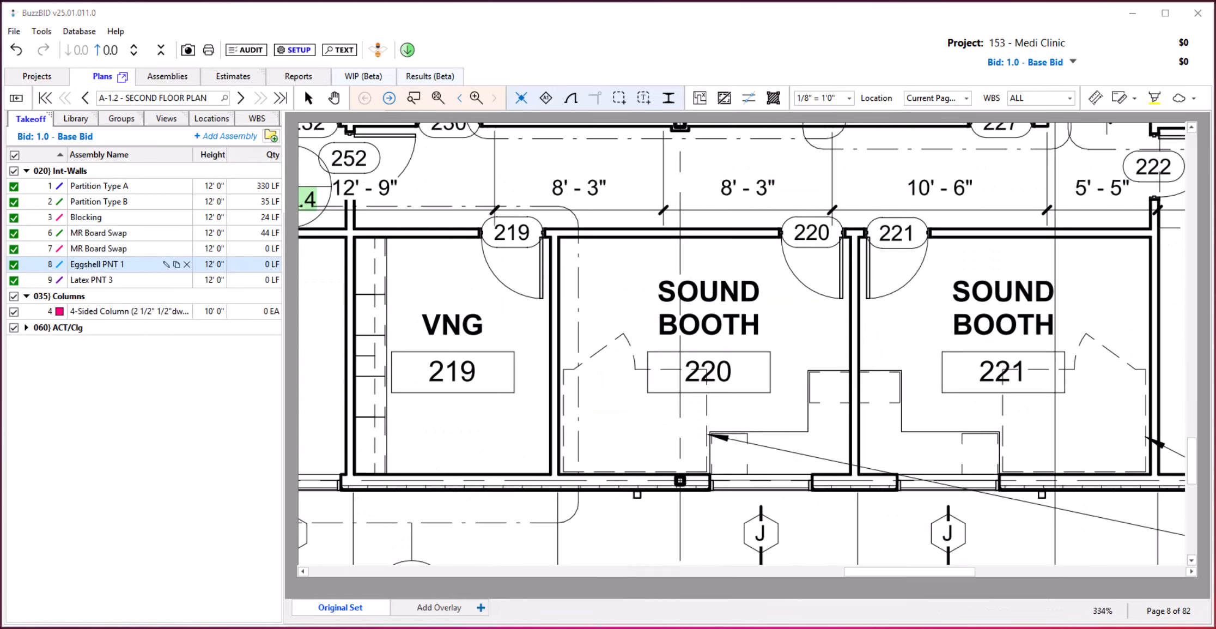
Take off Eggshell PNT 1 around the interior wall faces of VNG 219, Sound Booth 220 and Sound Booth 221.
left_click(355, 237)
left_click(551, 237)
left_click(551, 473)
left_click(355, 474)
left_click(355, 237)
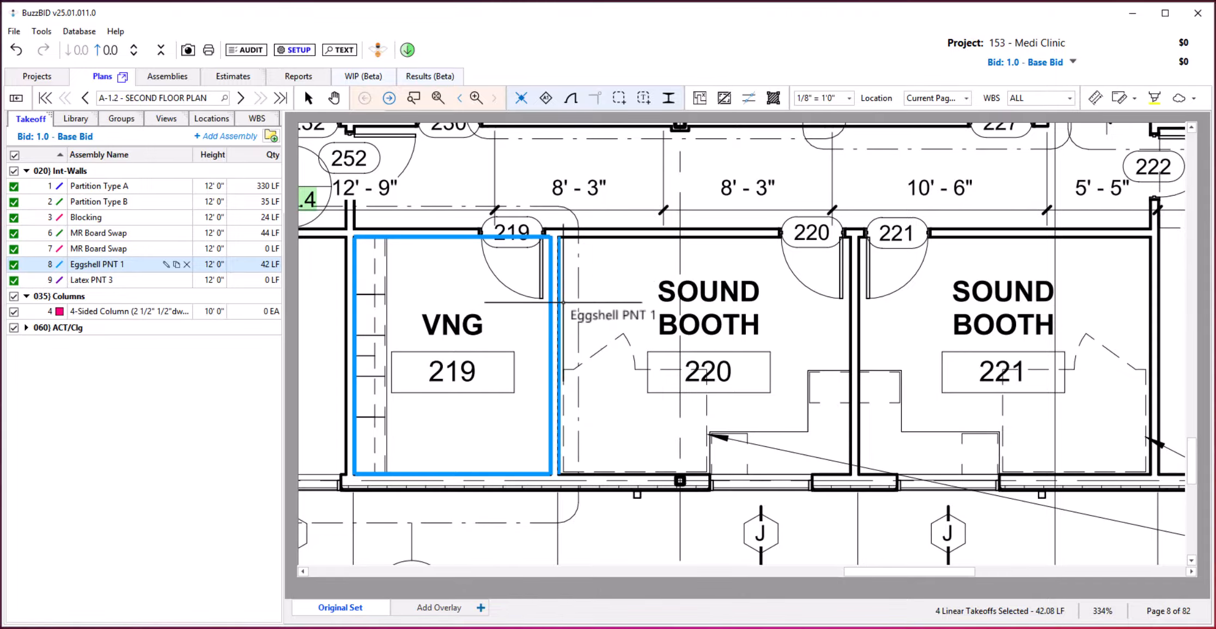
left_click(570, 309)
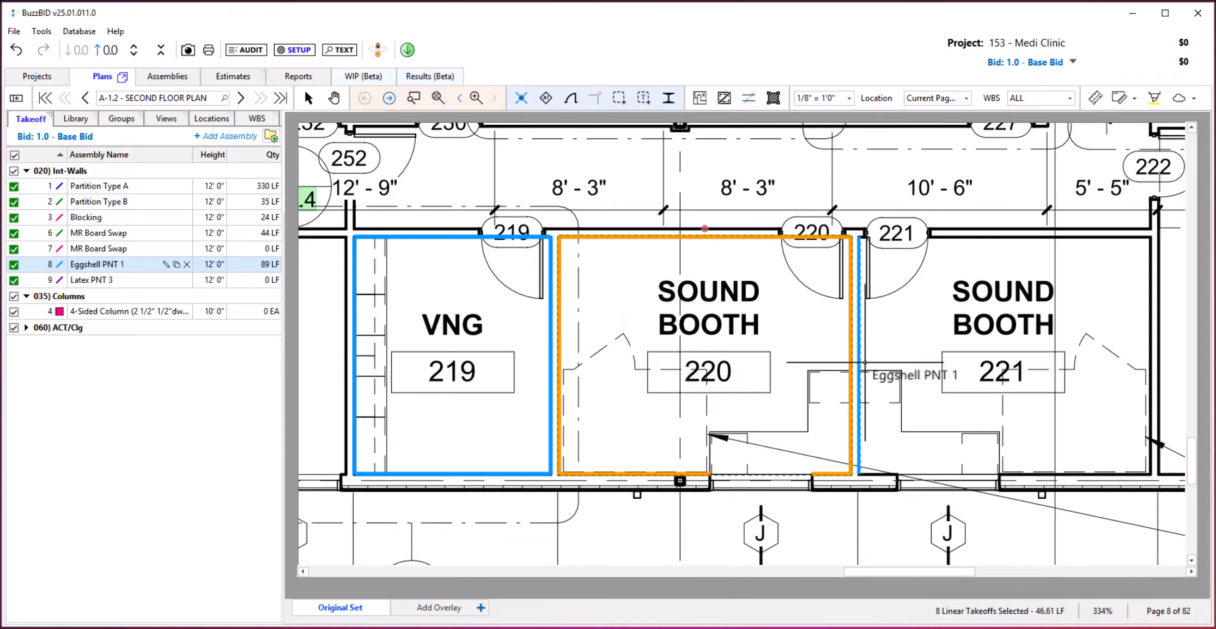
left_click(862, 361)
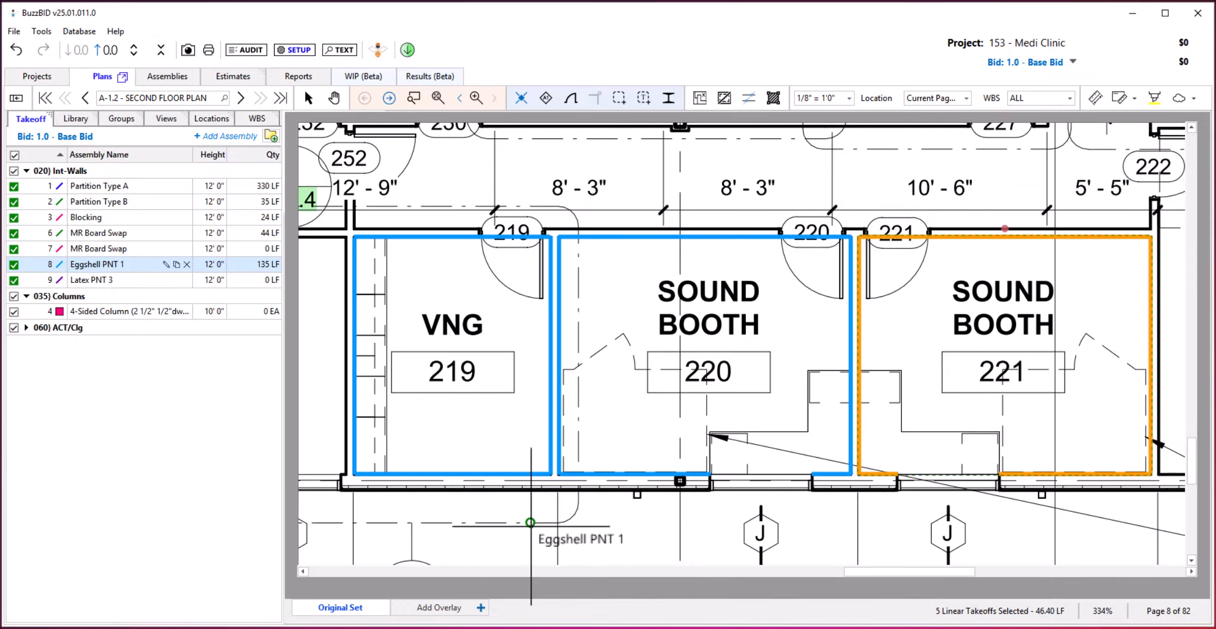
key("Escape")
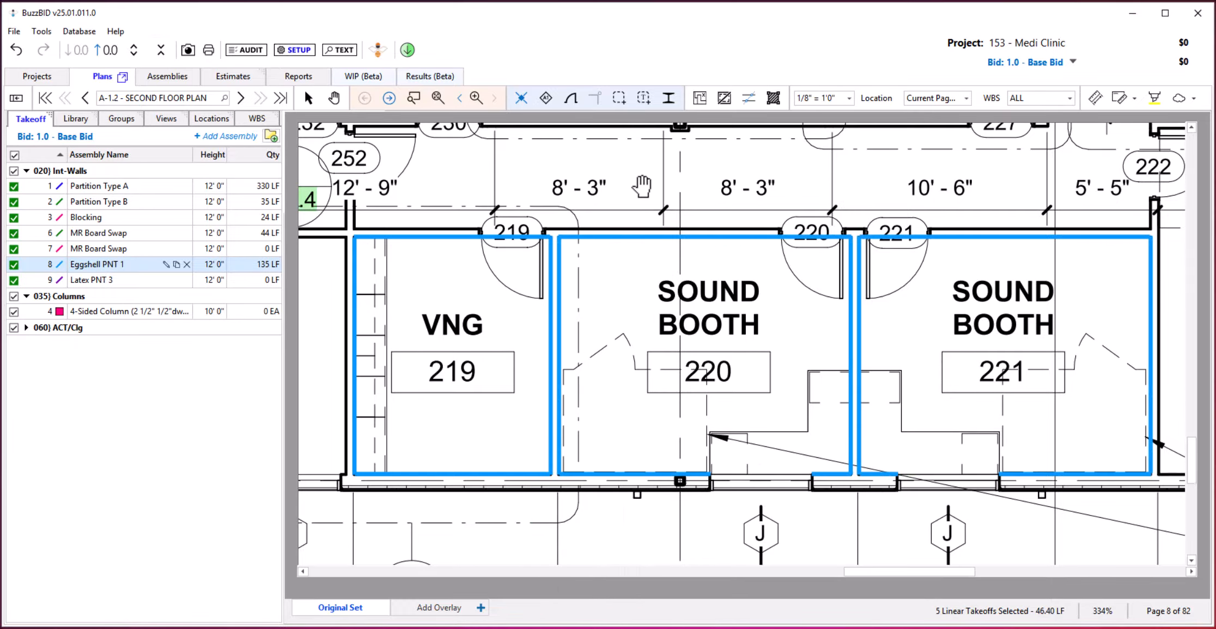
Take off Latex PNT 3 around the interior wall faces of Restrooms 229 and 228.
left_click_drag(640, 185, 644, 219)
left_click_drag(669, 389, 685, 616)
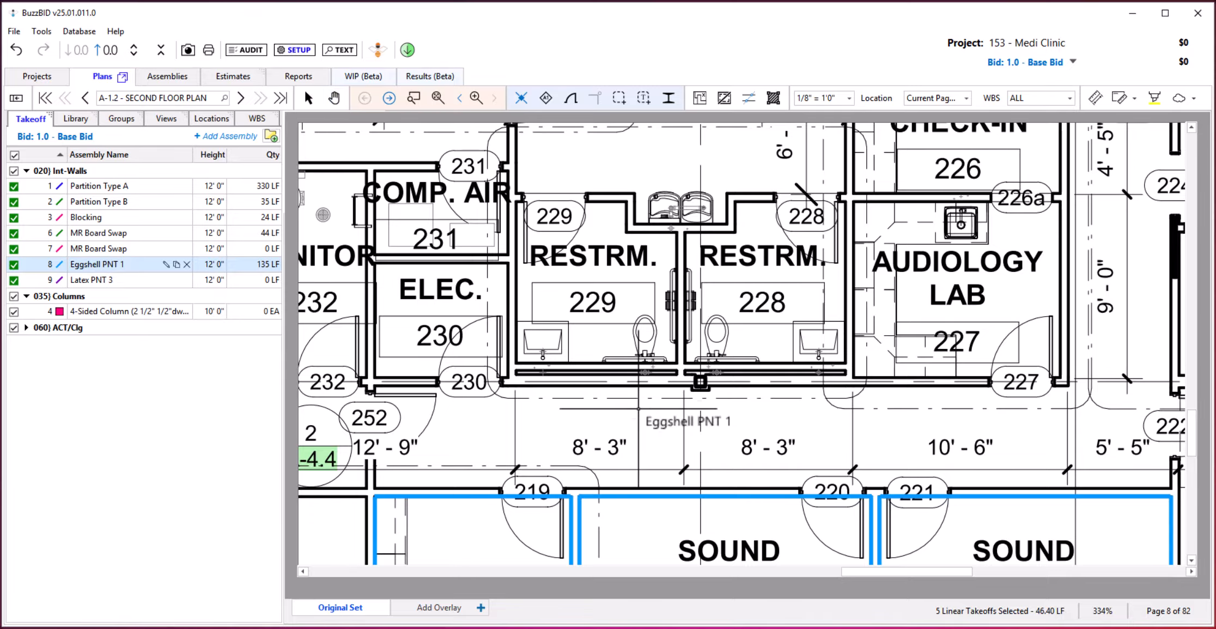
left_click(100, 281)
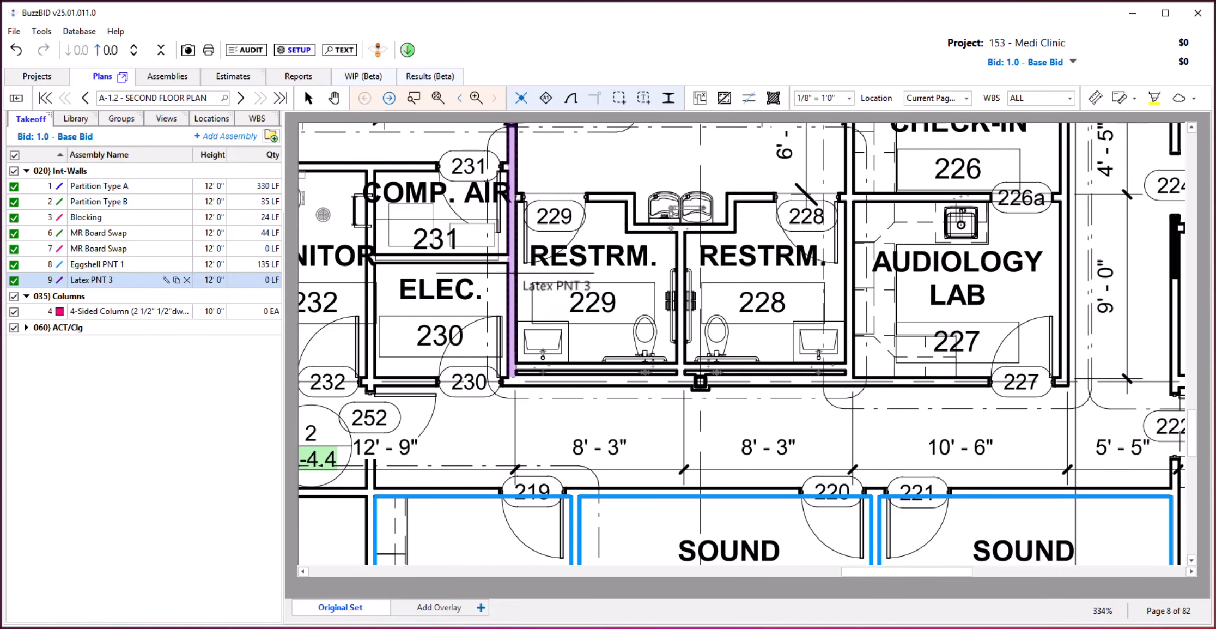
left_click(517, 280)
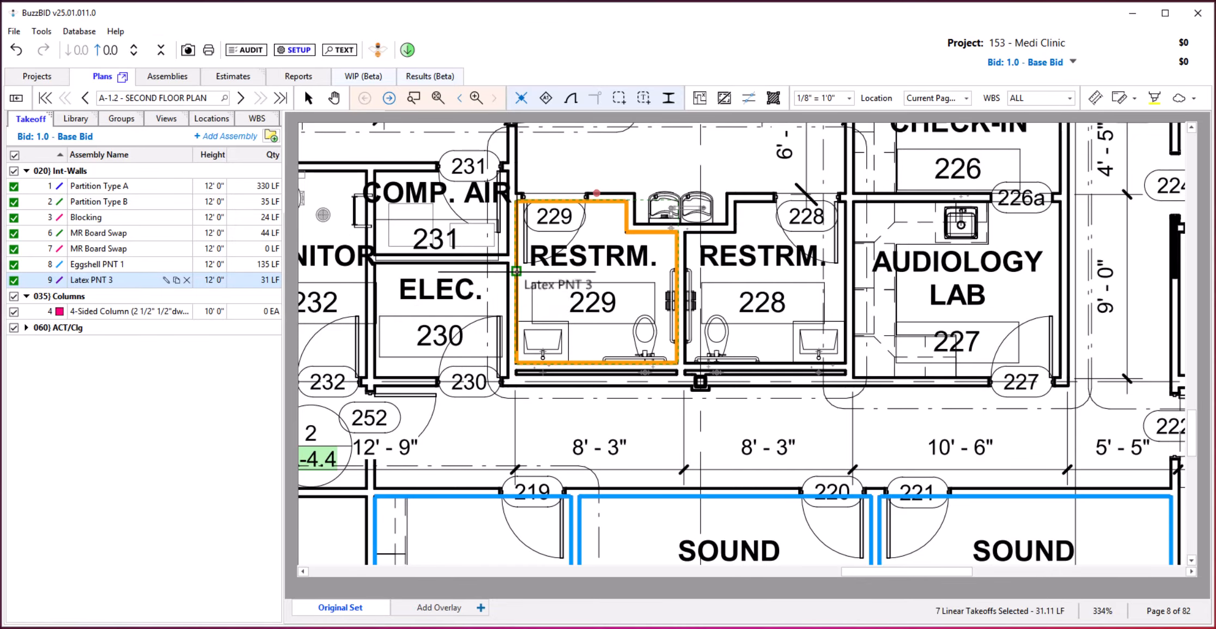
left_click(708, 302)
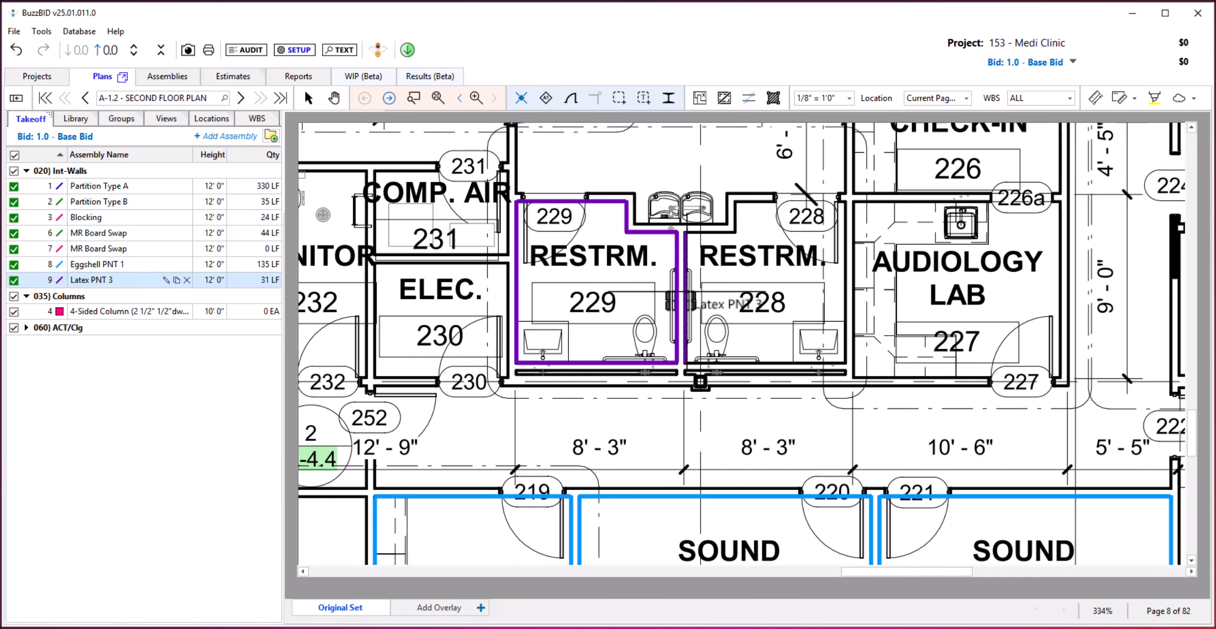
Window-select the Eggshell PNT 1 takeoff on VNG 219's wall beside Procedure 218, and try a selection window in the opposite direction.
left_click(96, 264)
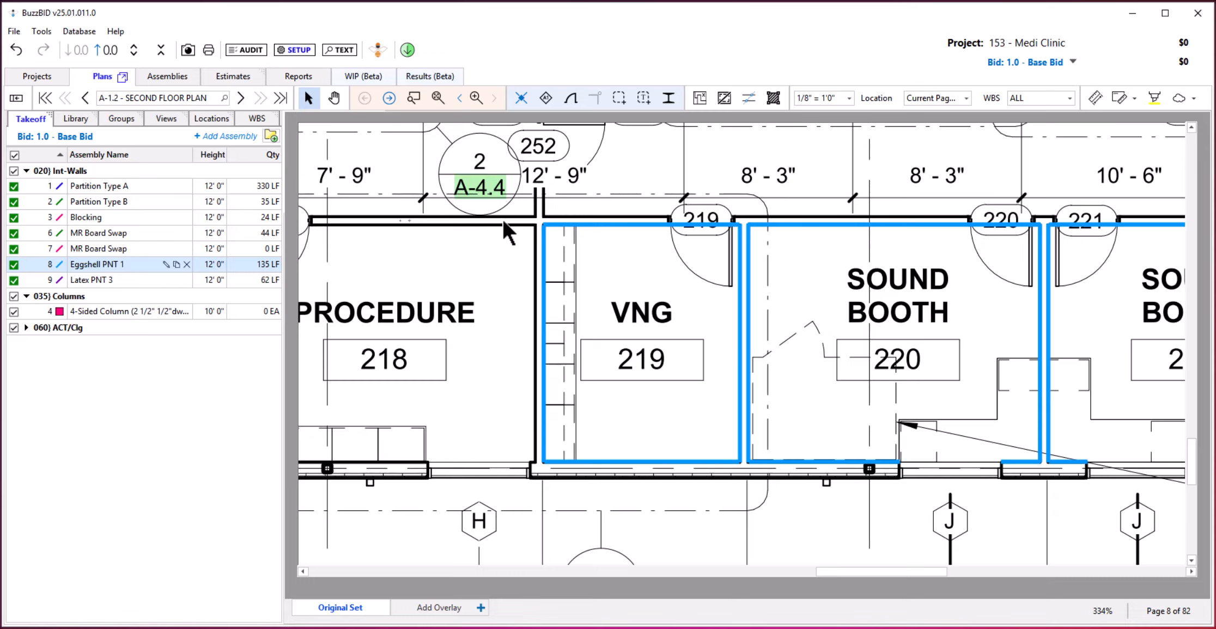
left_click_drag(513, 209, 636, 497)
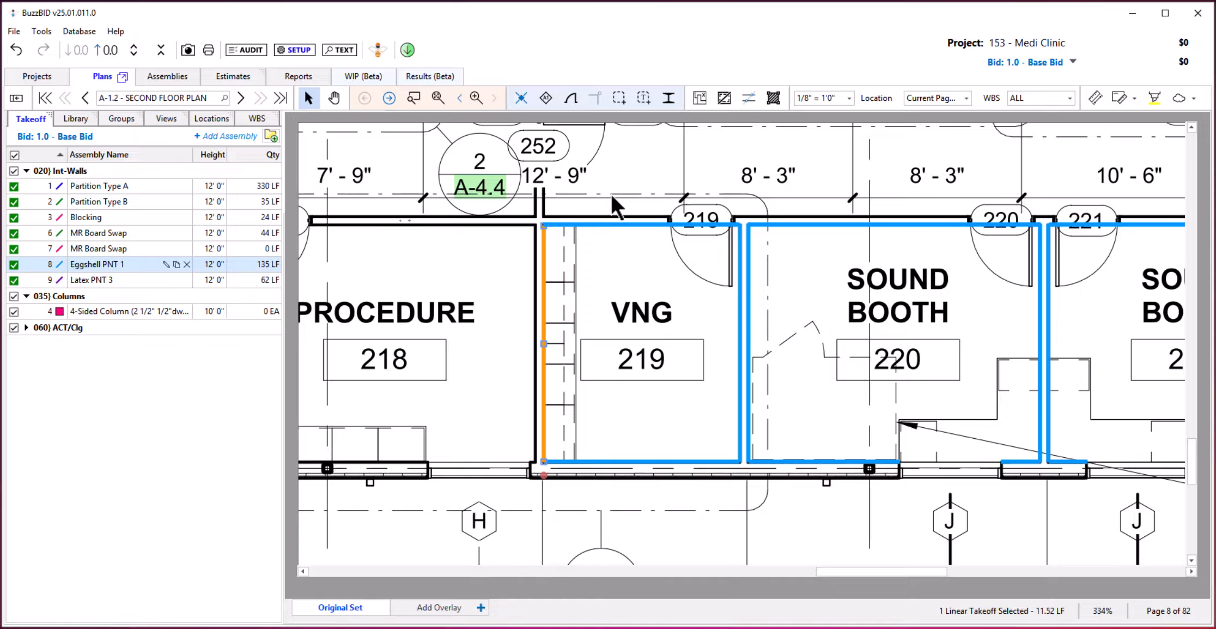
left_click_drag(610, 194, 550, 440)
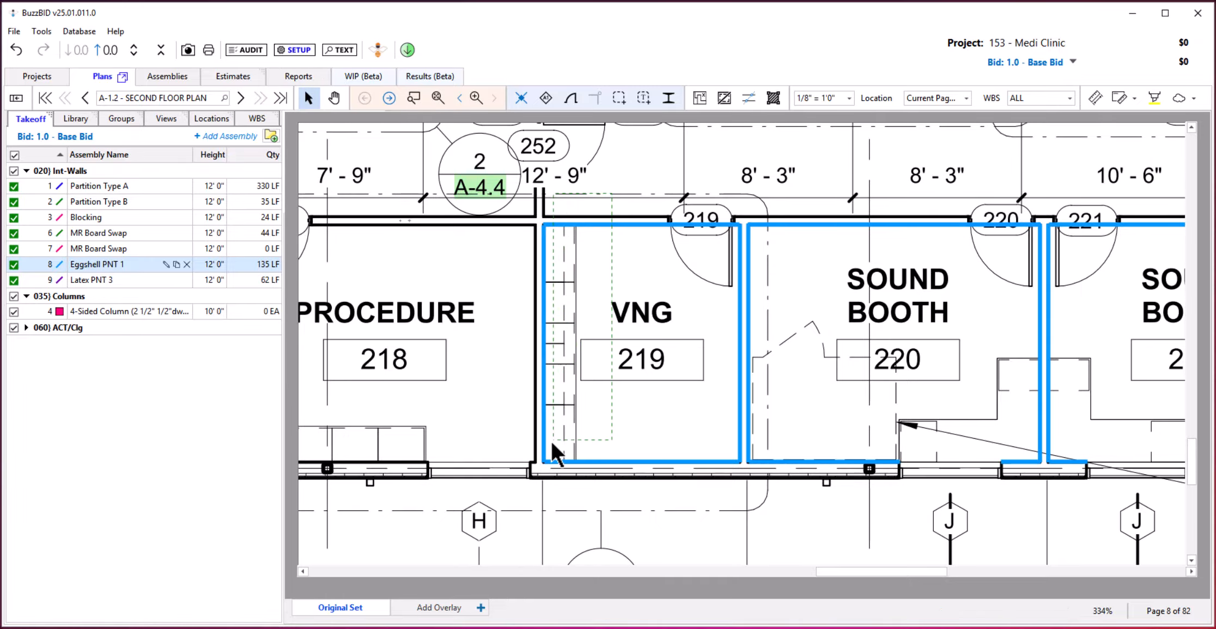
left_click_drag(522, 486, 515, 480)
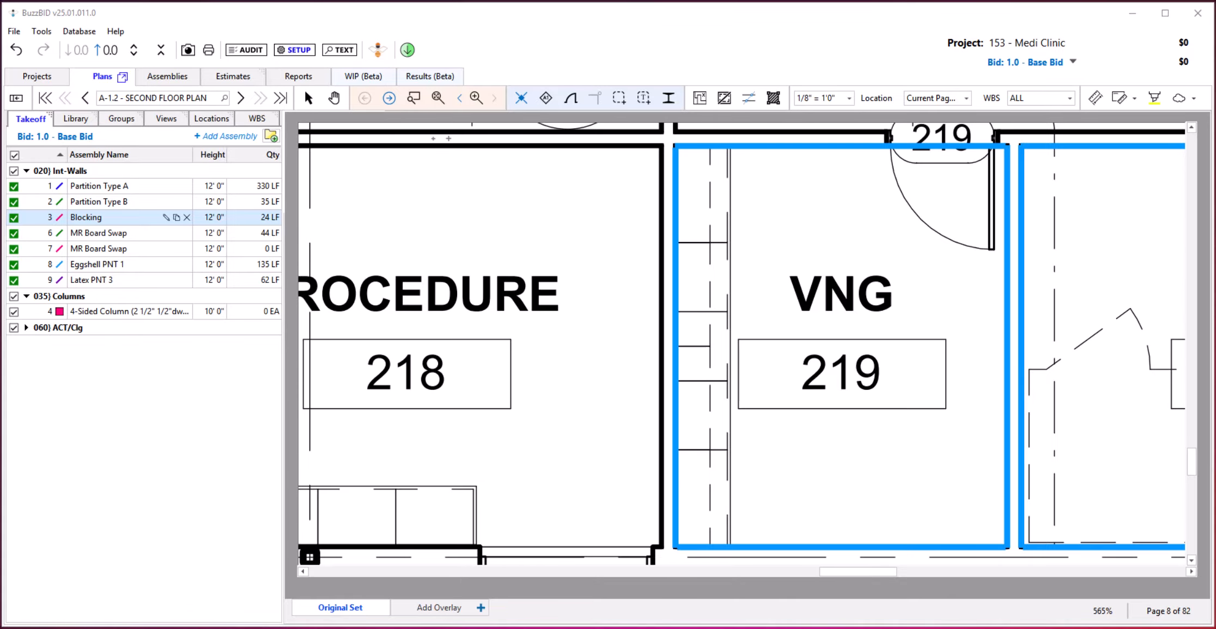
Take off Blocking along the casework wall inside VNG 219, beside Procedure 218.
left_click(94, 220)
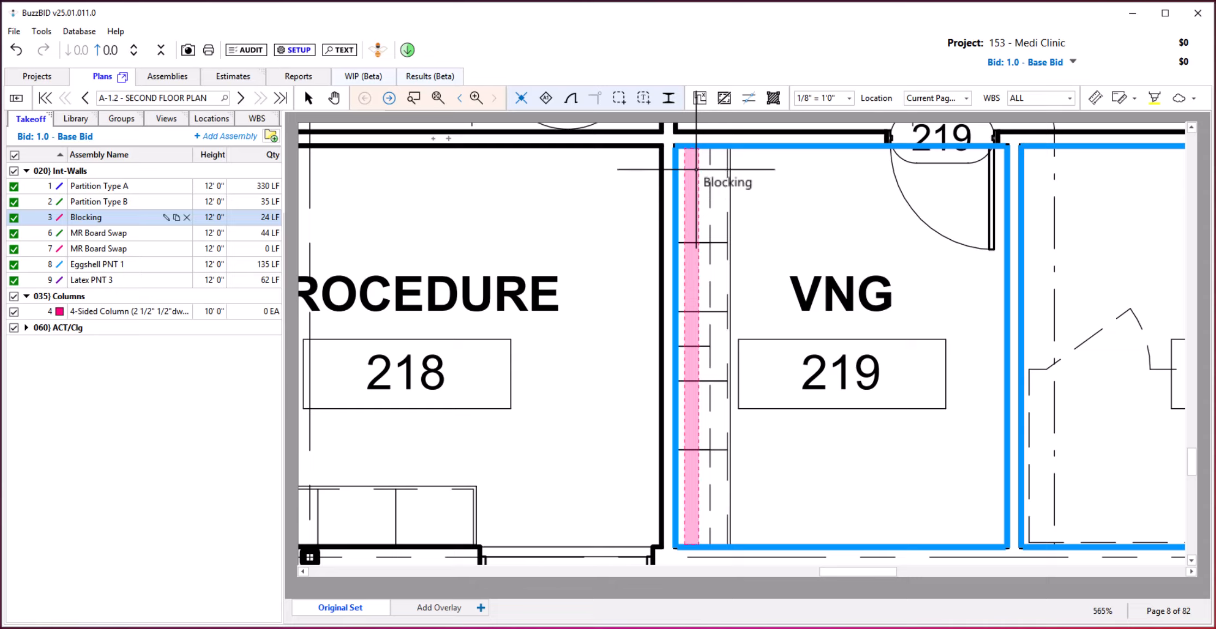
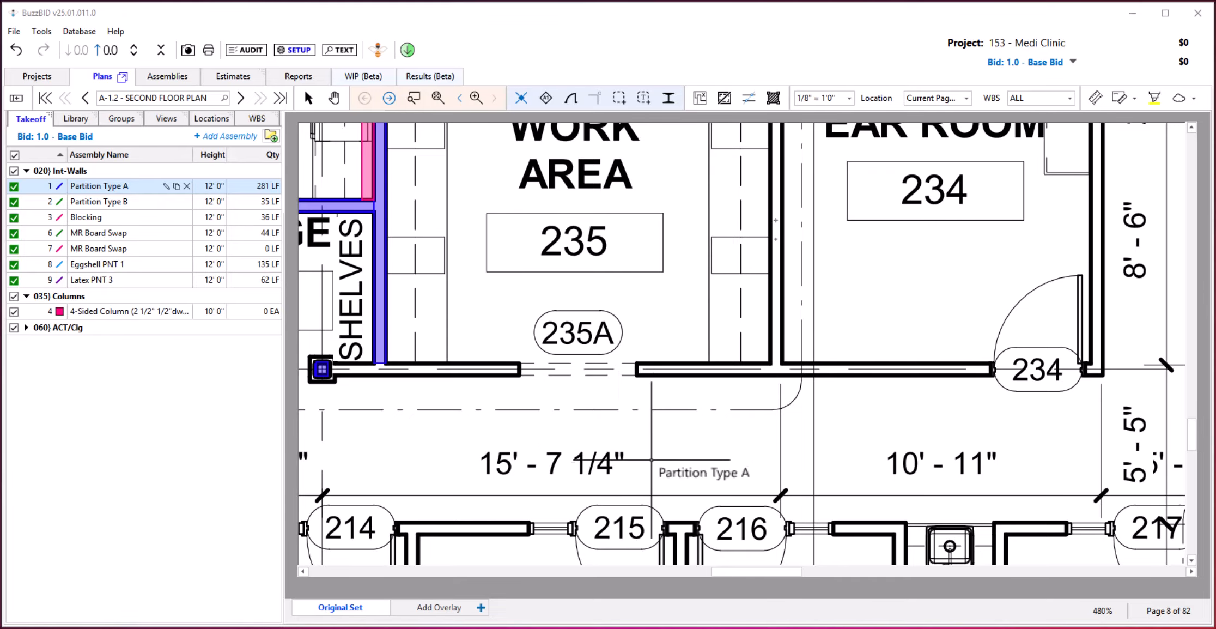
left_click(810, 369)
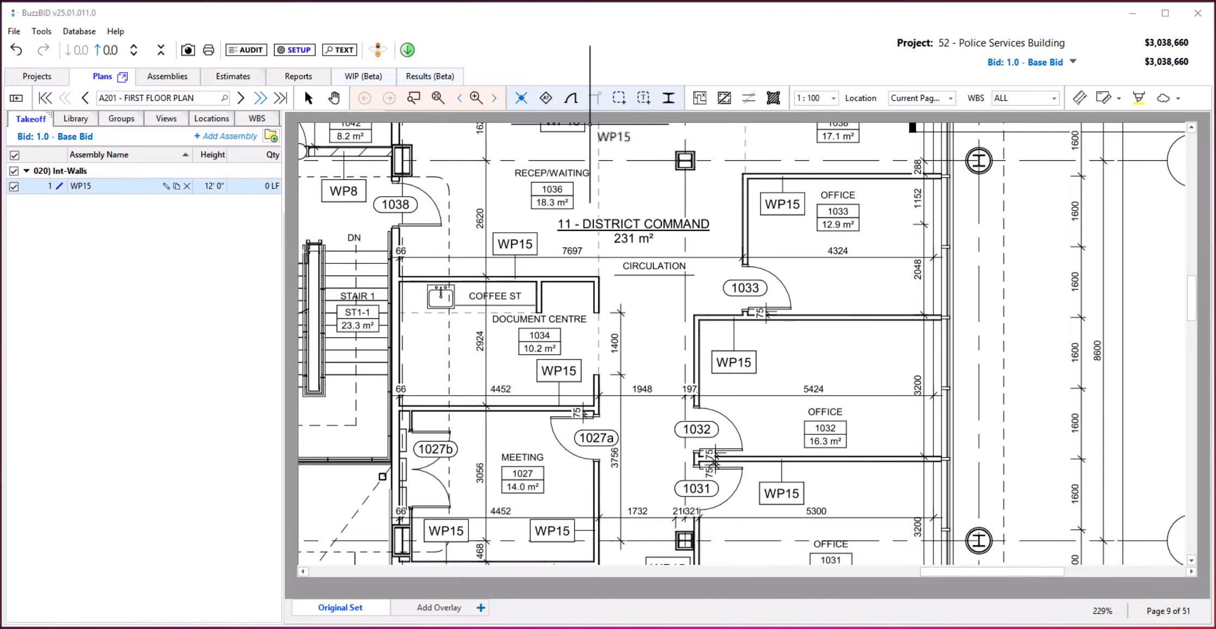
Take off every wall tagged WP15 on the first floor plan in one go, assigning them to the existing WP15 assembly.
left_click(544, 100)
left_click(544, 99)
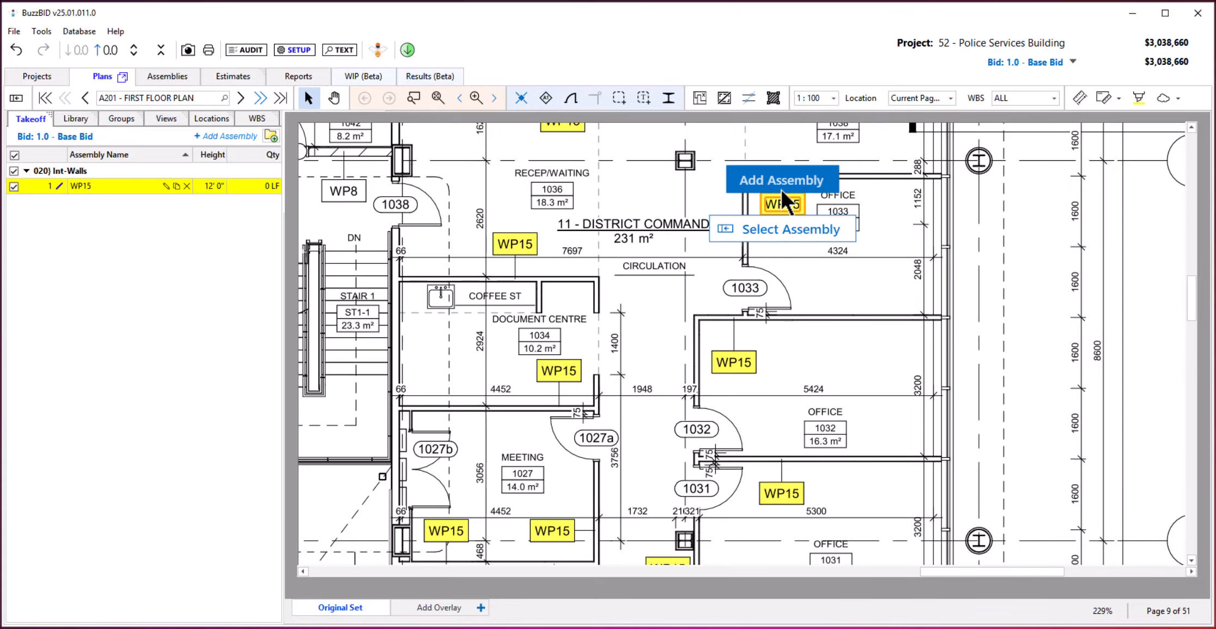
left_click(772, 227)
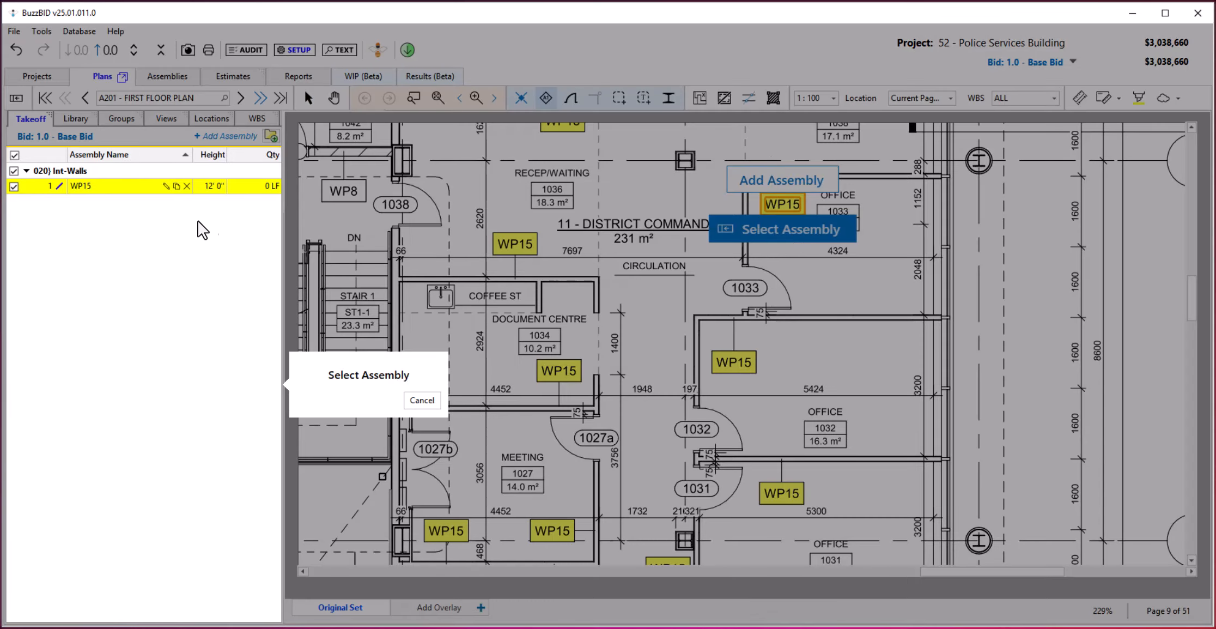
left_click(127, 188)
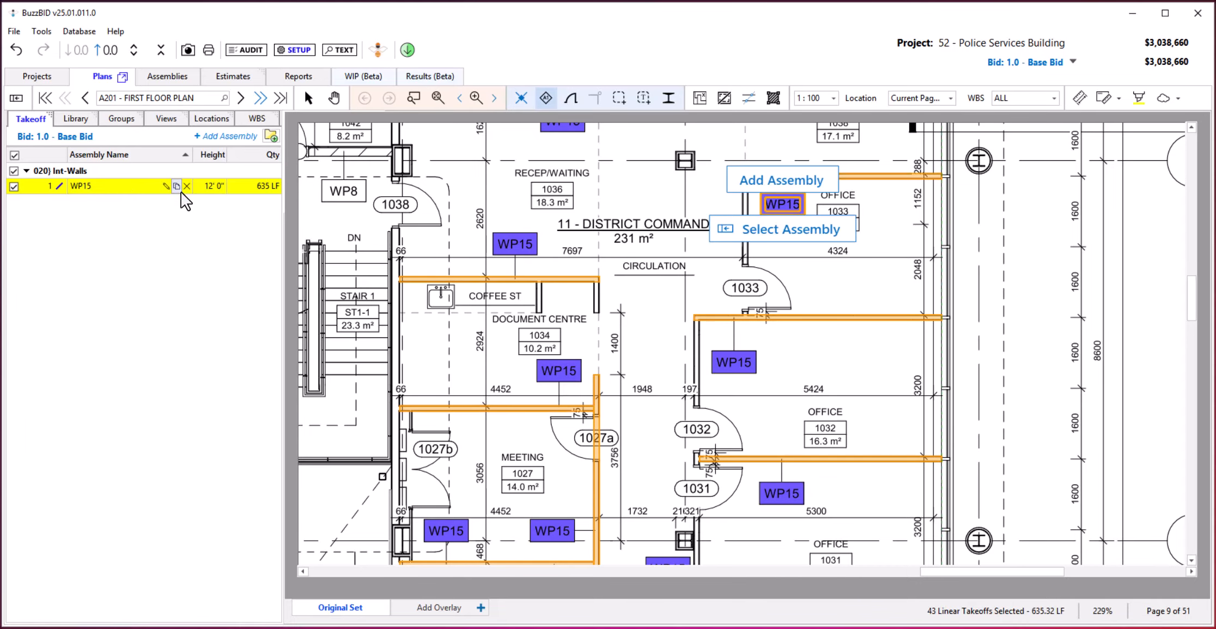
left_click(437, 97)
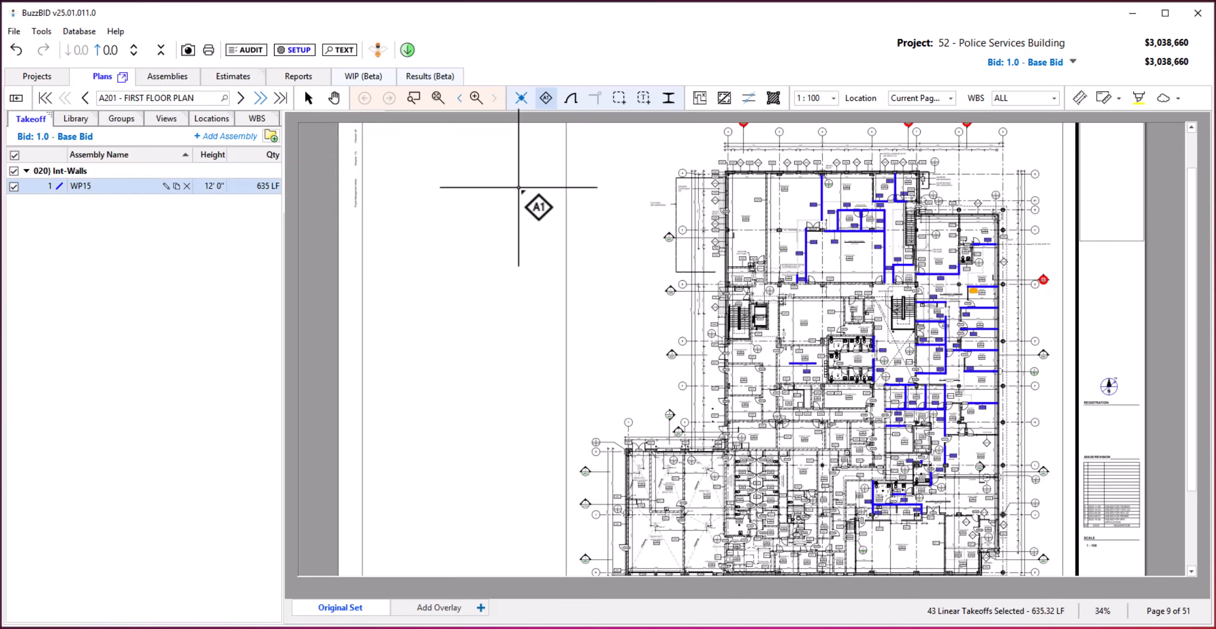
left_click(459, 98)
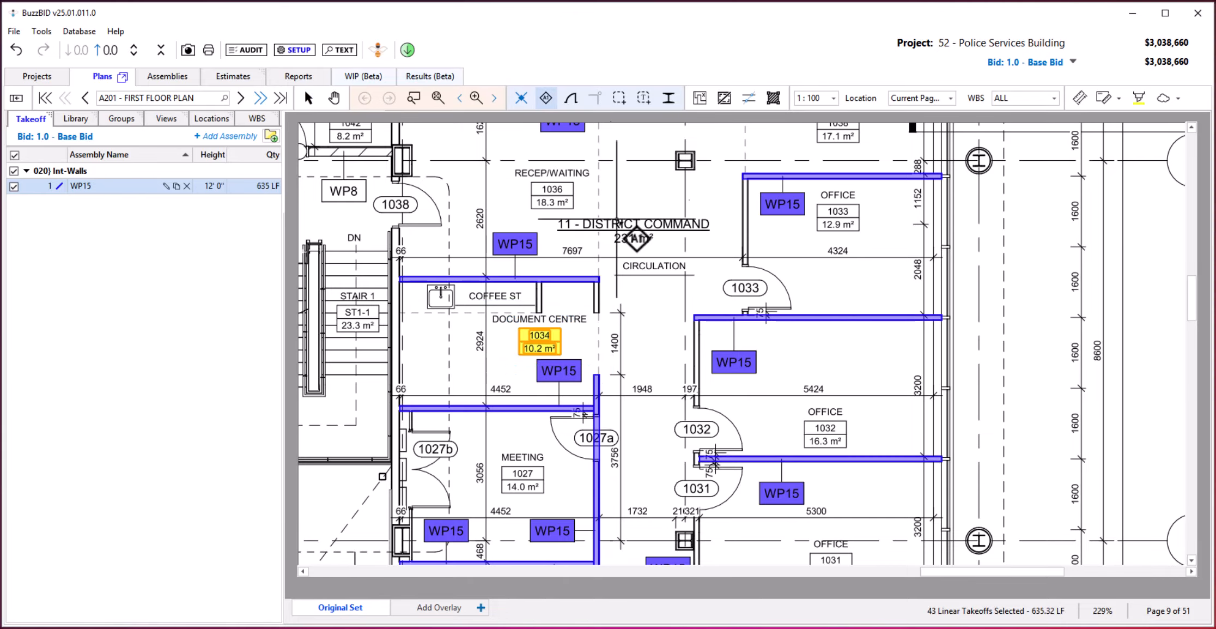
left_click(308, 97)
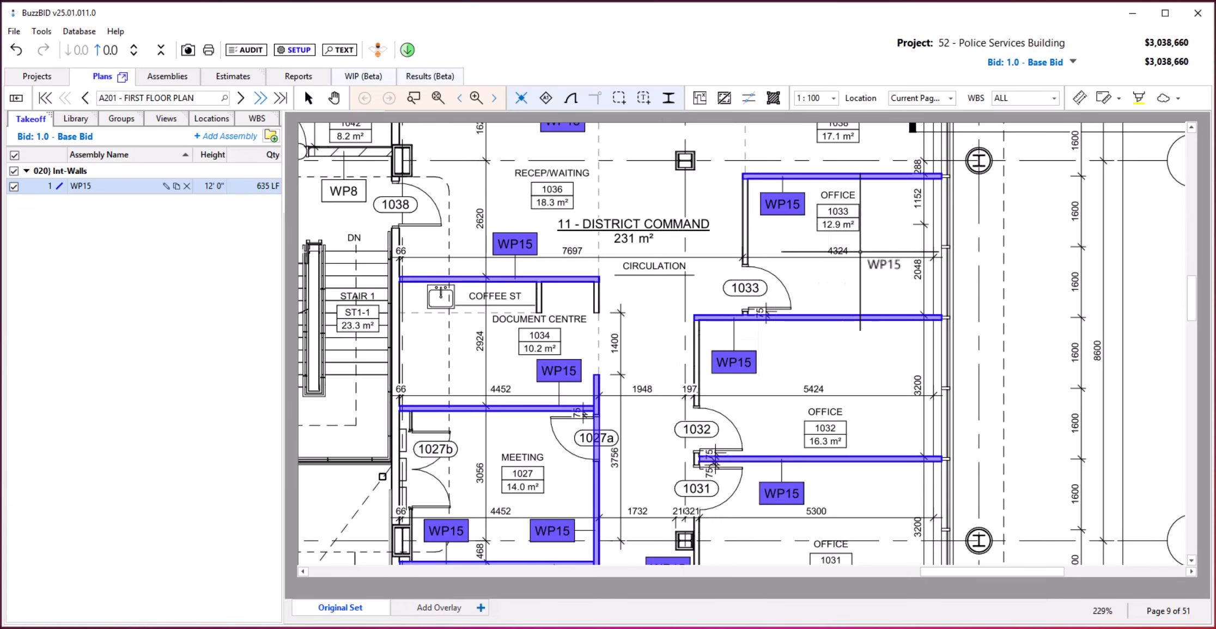
Add WP15 takeoffs on Office 1033's door wall, the corridor wall of Offices 1032 and 1031, and Document Centre 1034's short upper corridor wall.
left_click(745, 176)
double_click(744, 313)
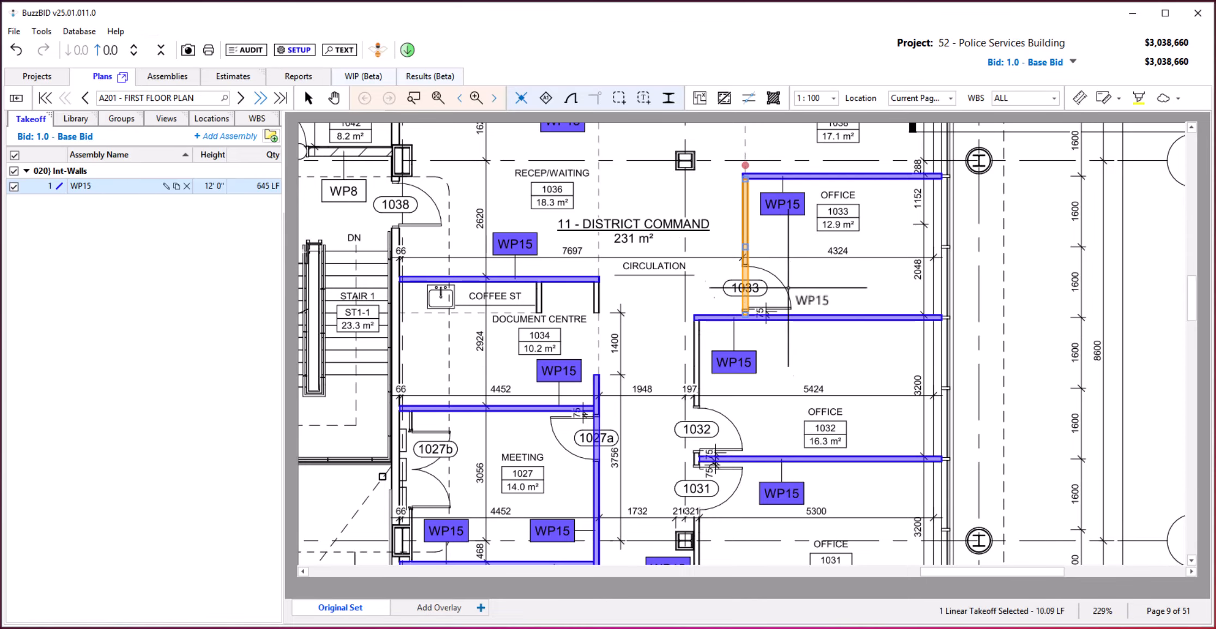
left_click(700, 380)
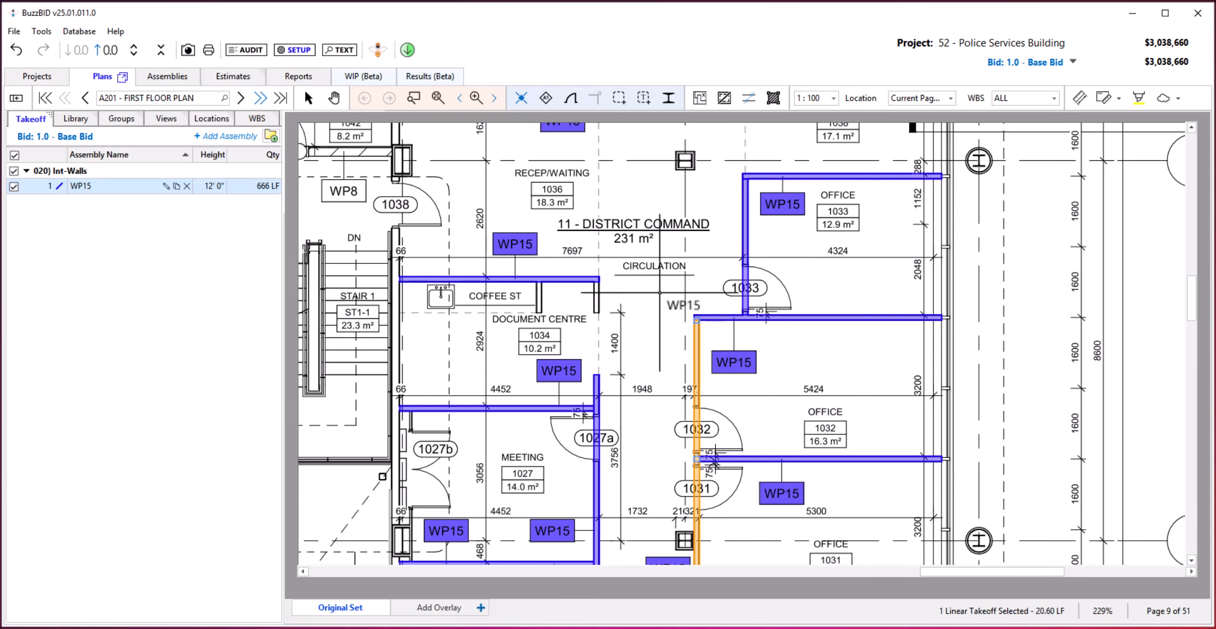
left_click(594, 300)
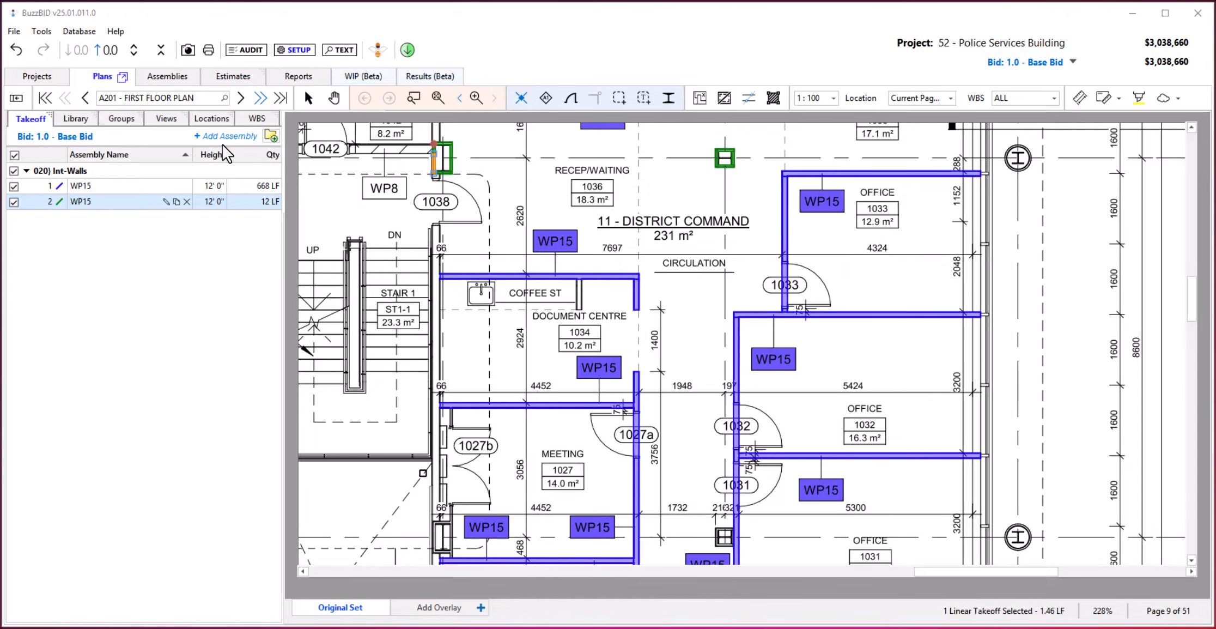
Open the form for sending the current page, A201 - FIRST FLOOR PLAN, for review.
left_click(116, 31)
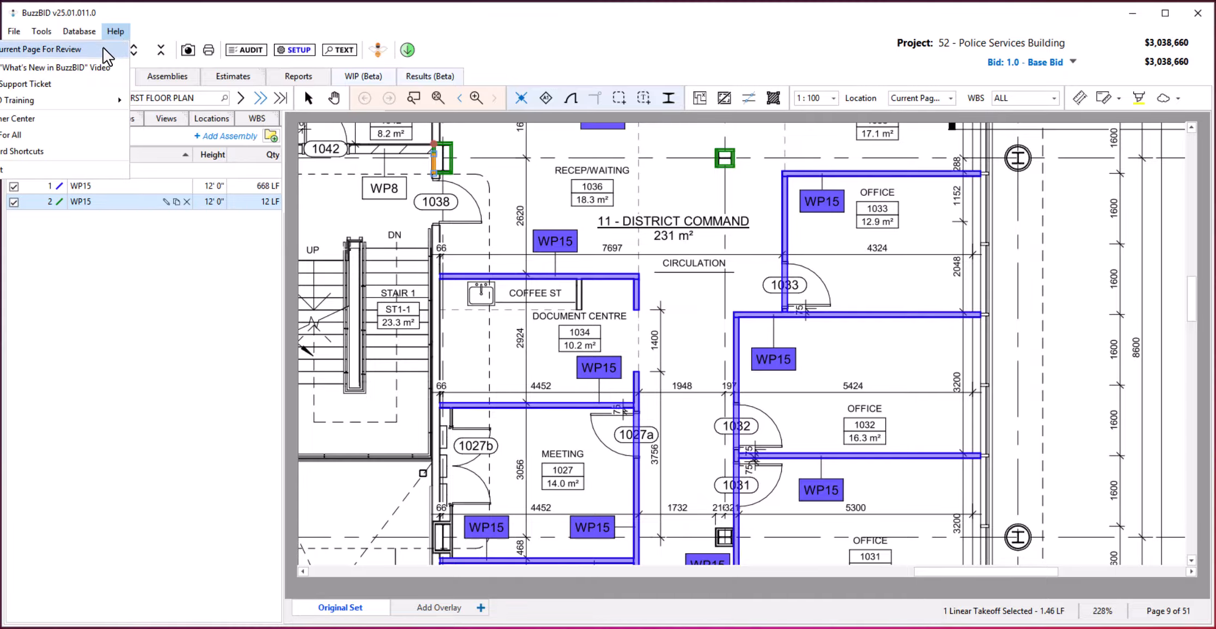
left_click(103, 47)
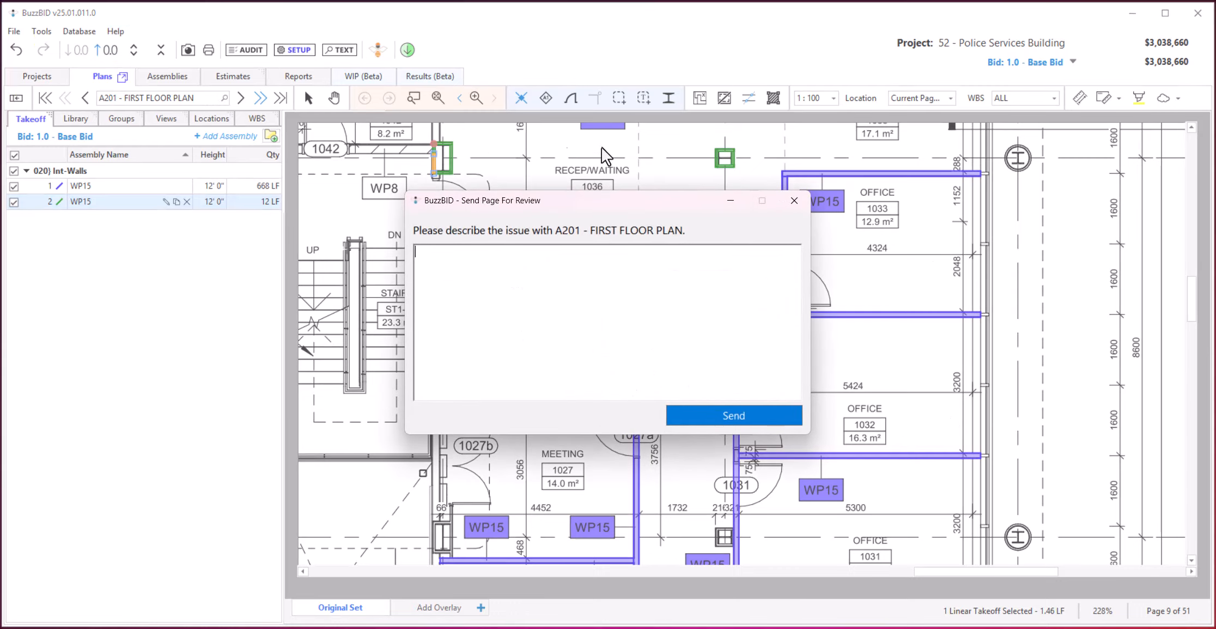
left_click(295, 290)
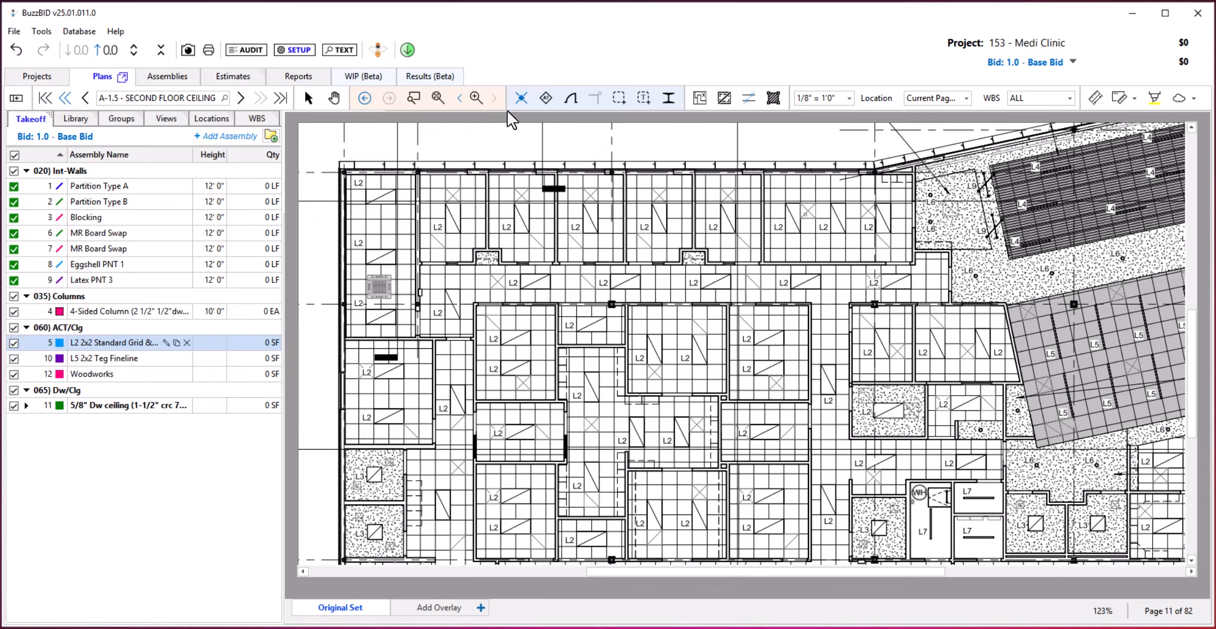
Turn off ClickONCE and manually outline L2 2x2 Standard Grid & Tile in the plan's upper-left corner room and the room below it.
left_click(522, 101)
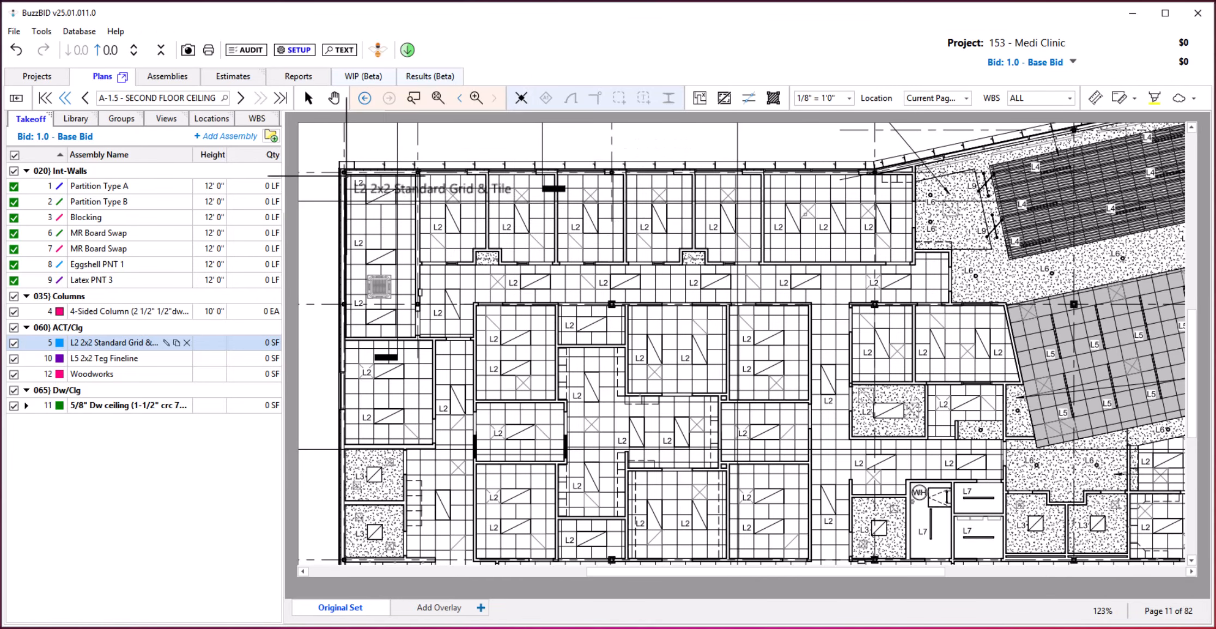
left_click_drag(344, 176, 416, 338)
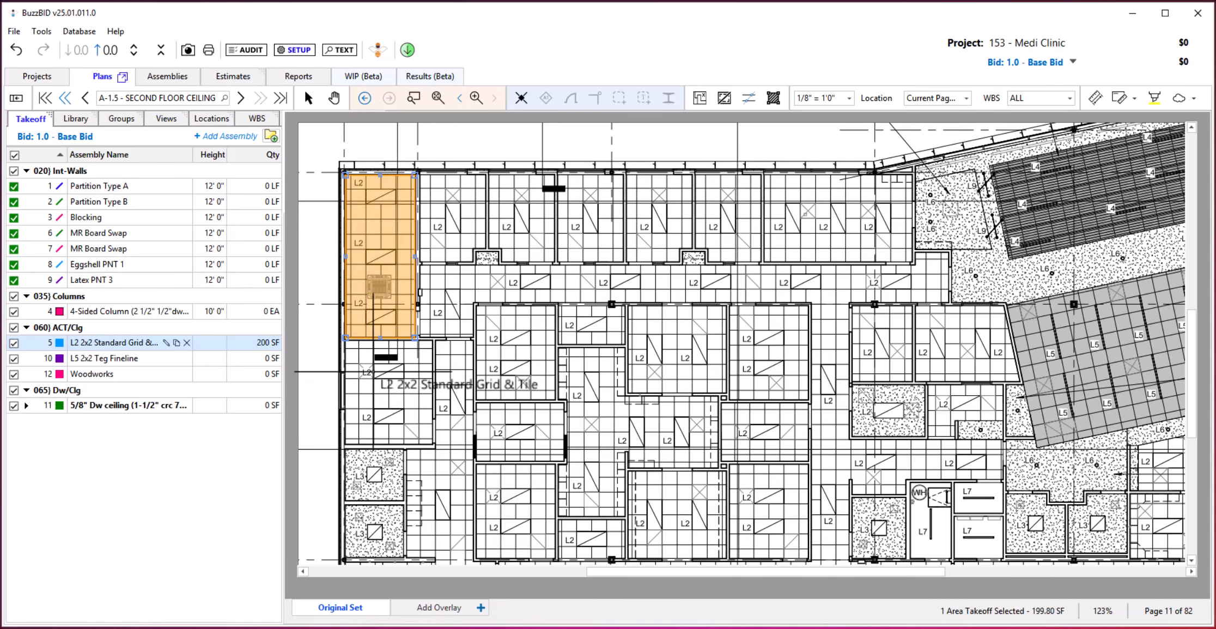
left_click(345, 341)
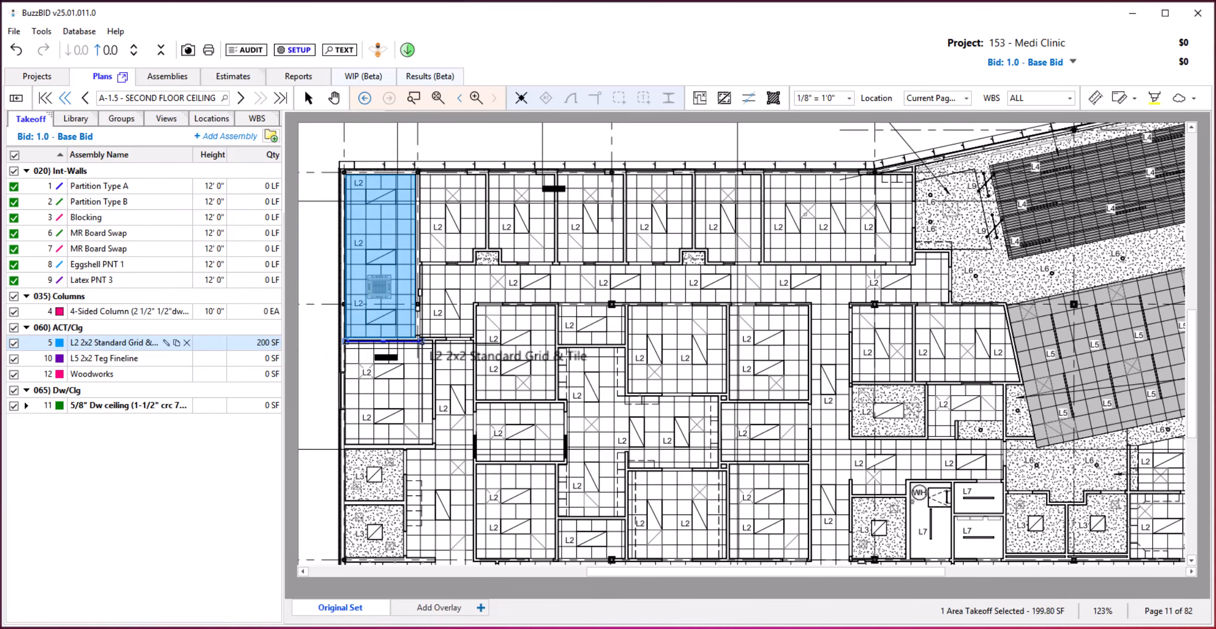
left_click(433, 340)
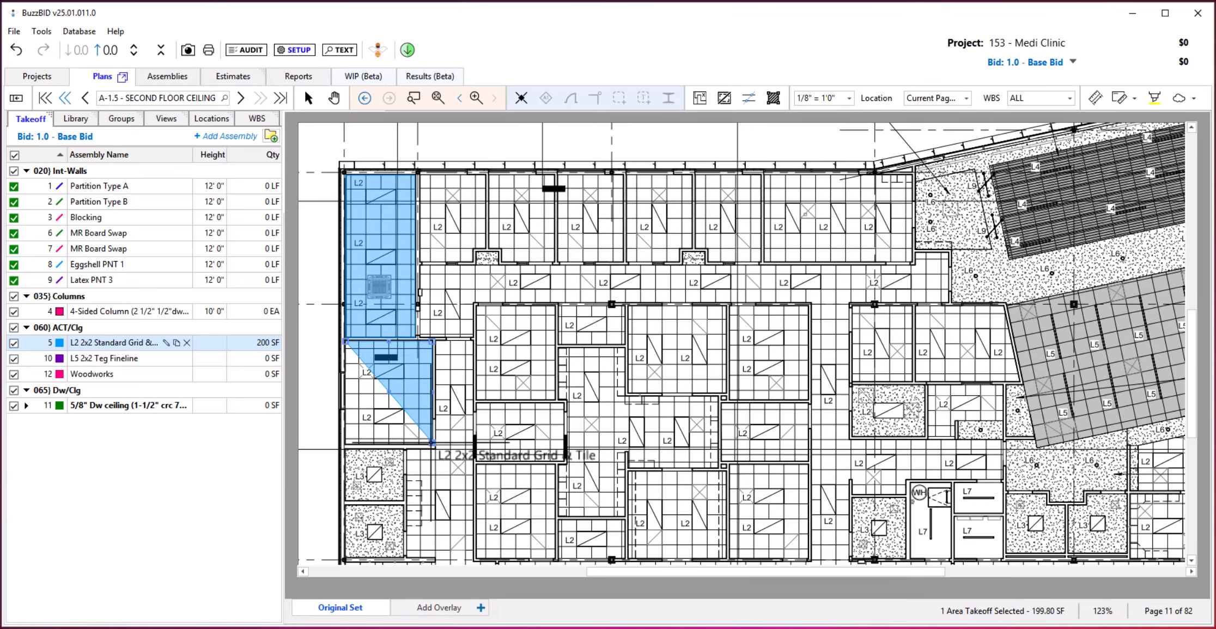
left_click(433, 440)
left_click(345, 443)
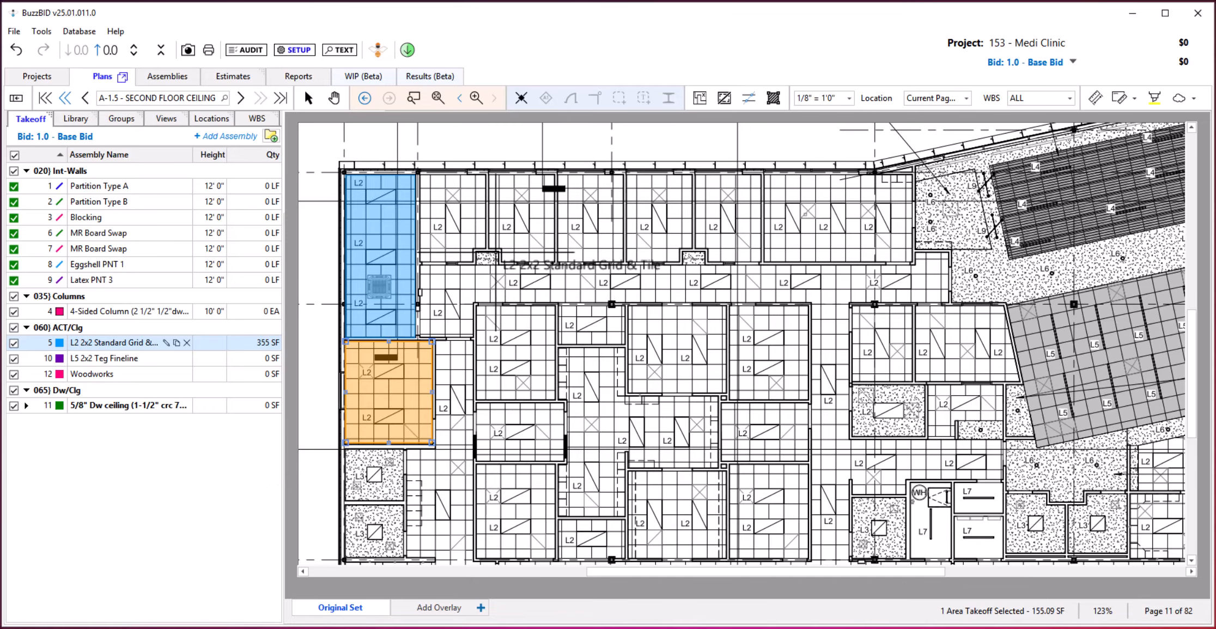
Turn ClickONCE back on and take off L2 2x2 Standard Grid & Tile in the upper row's first three small rooms and the main corridor.
left_click(520, 101)
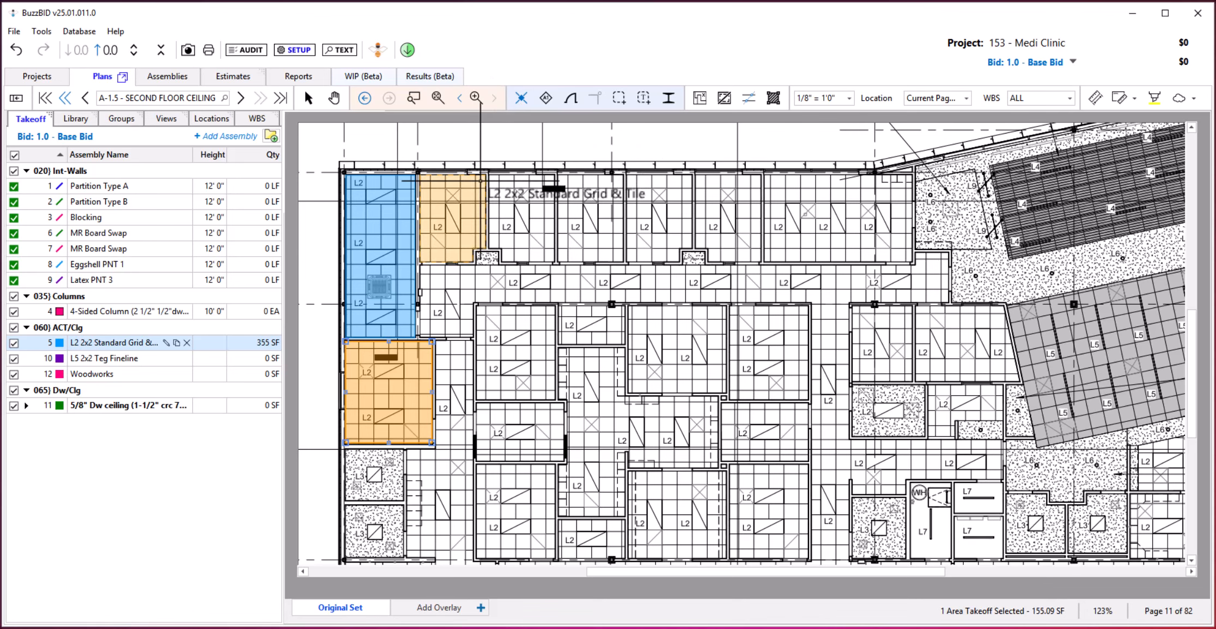
left_click(478, 197)
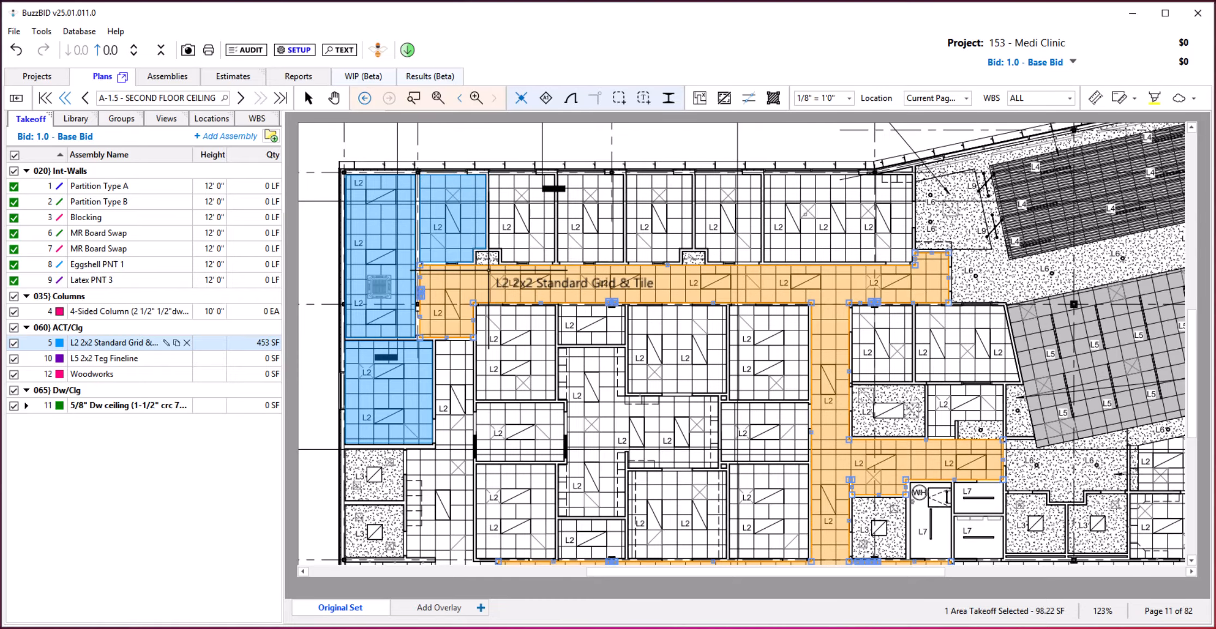
left_click(488, 270)
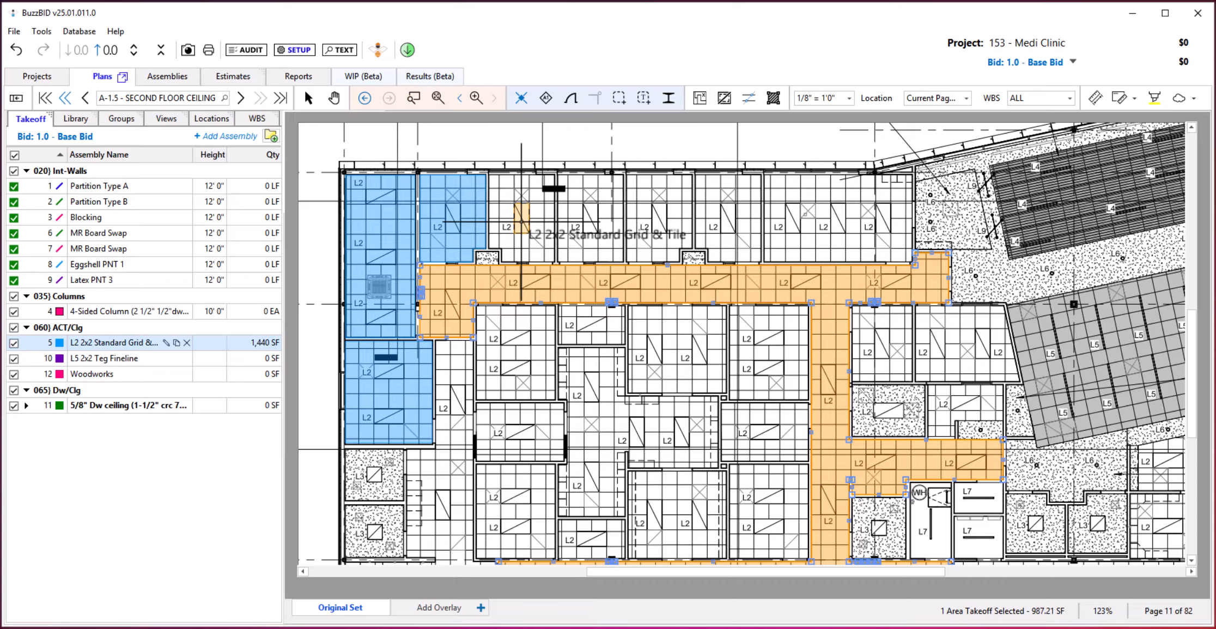
left_click(543, 185)
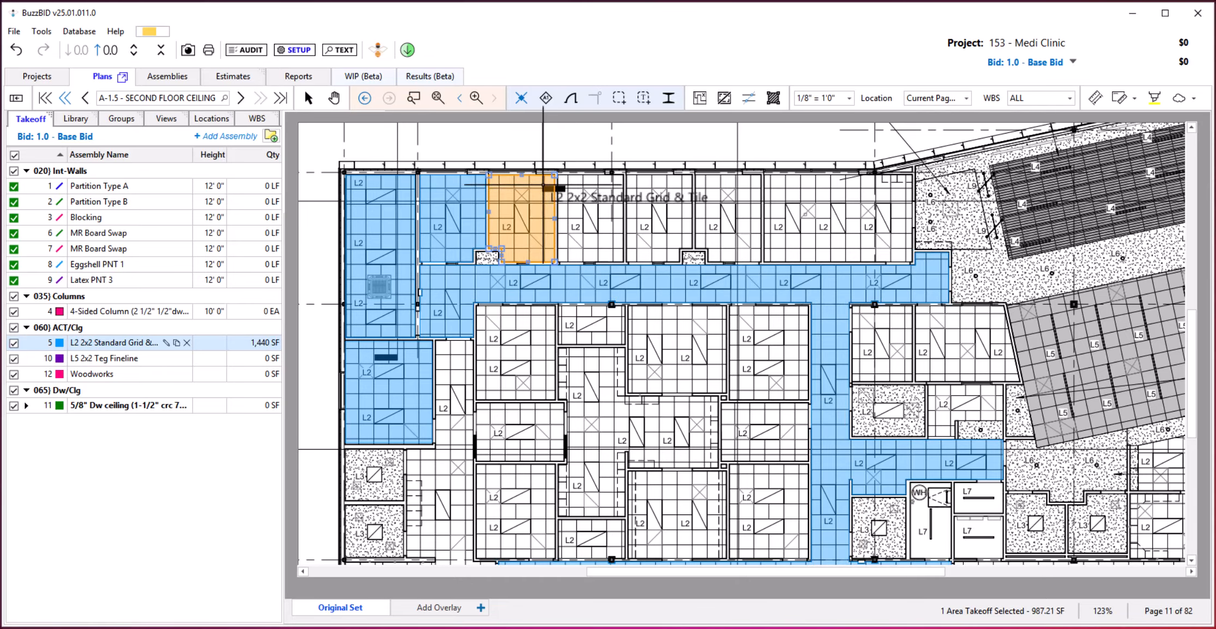
left_click(575, 182)
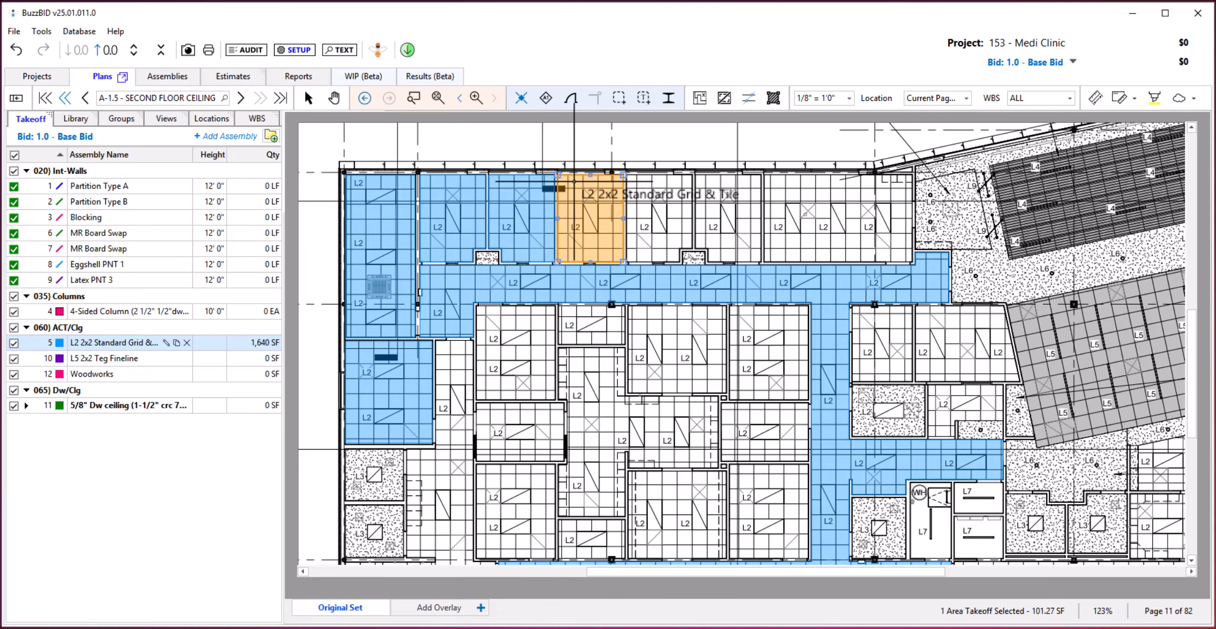
With finished areas masked out, take off L2 ceilings in the upper row's remaining rooms and two upper inner-block rooms, and restore the display.
left_click(703, 95)
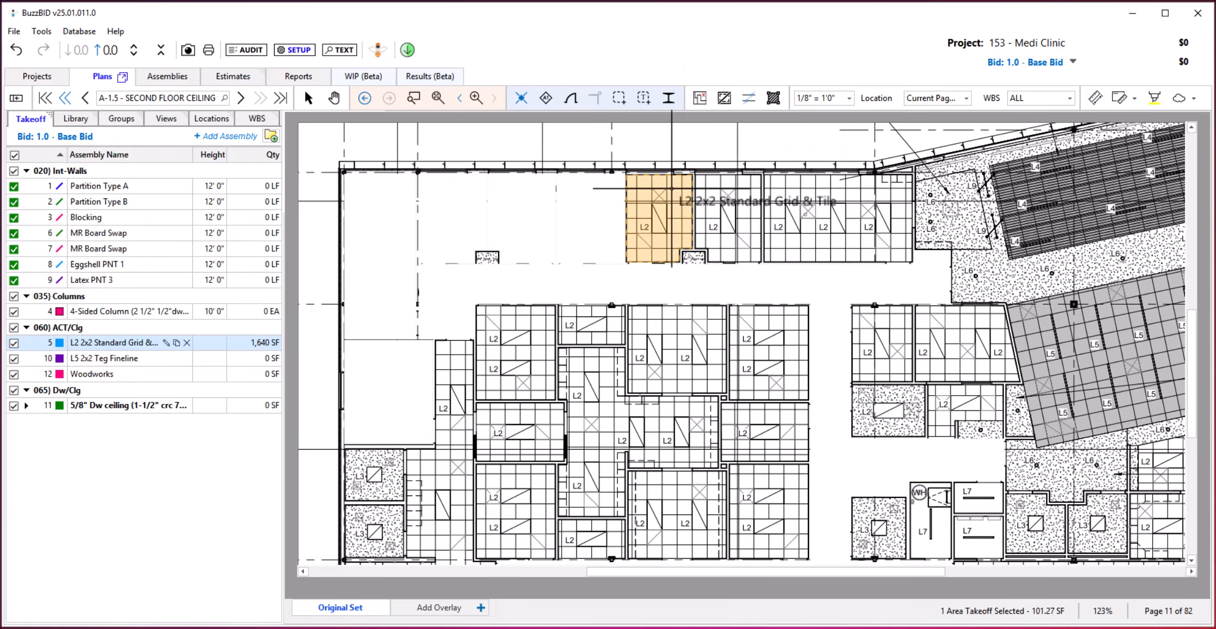
left_click(671, 188)
left_click(754, 186)
left_click(807, 199)
left_click(765, 337)
left_click(700, 338)
left_click(699, 98)
Take off the inner block's upper-left room as L2 2x2 Standard Grid & Tile, and all remaining matching L2 ceilings at once.
left_click_drag(614, 431, 613, 294)
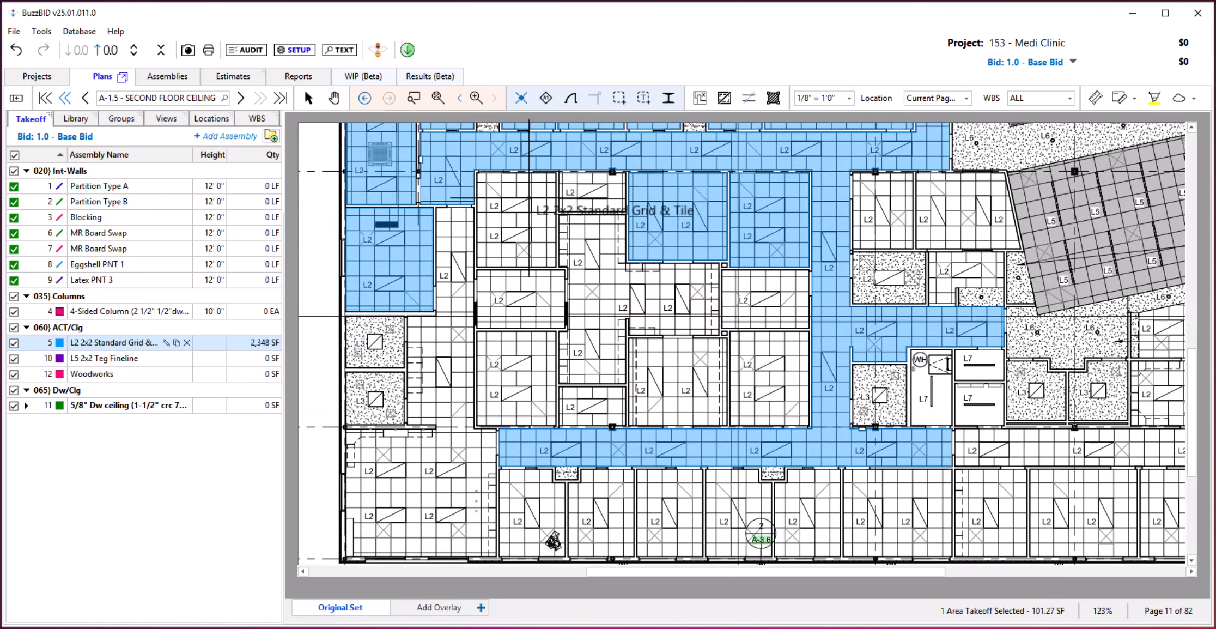
left_click(526, 206)
key("Escape")
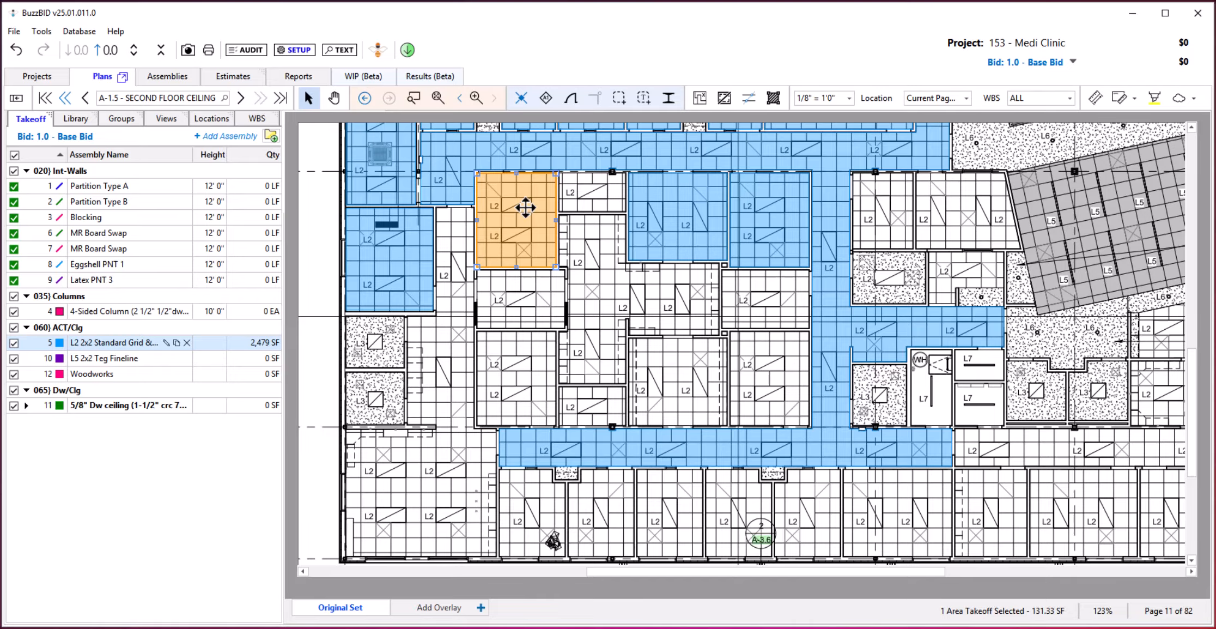
key("space")
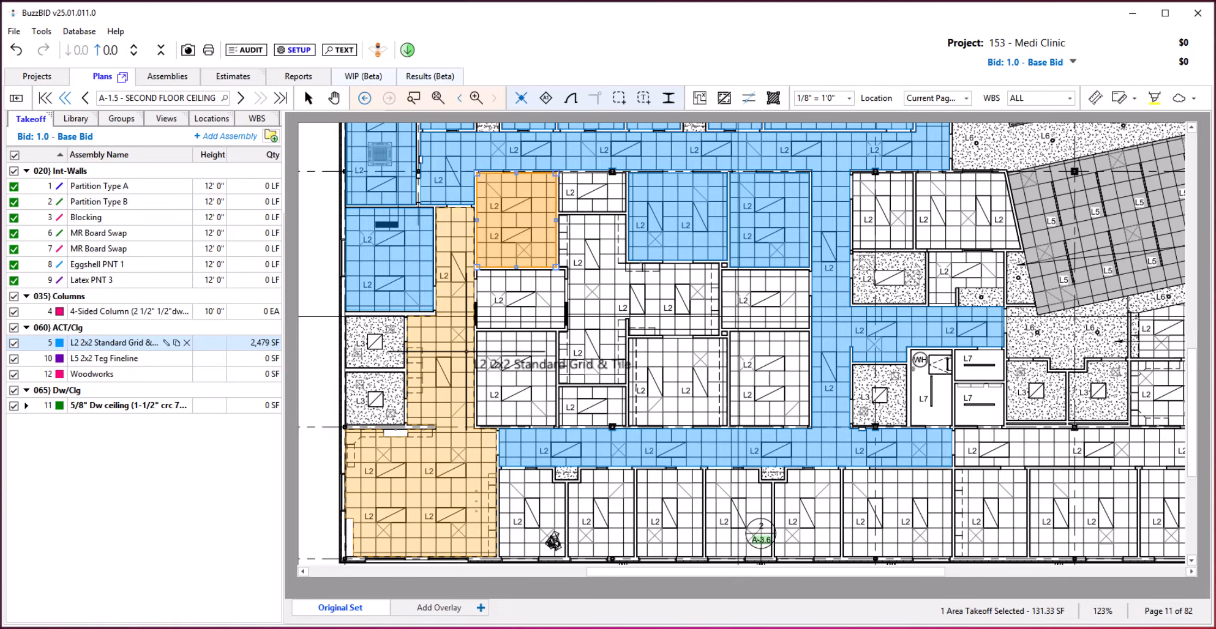
left_click(466, 352, "ctrl")
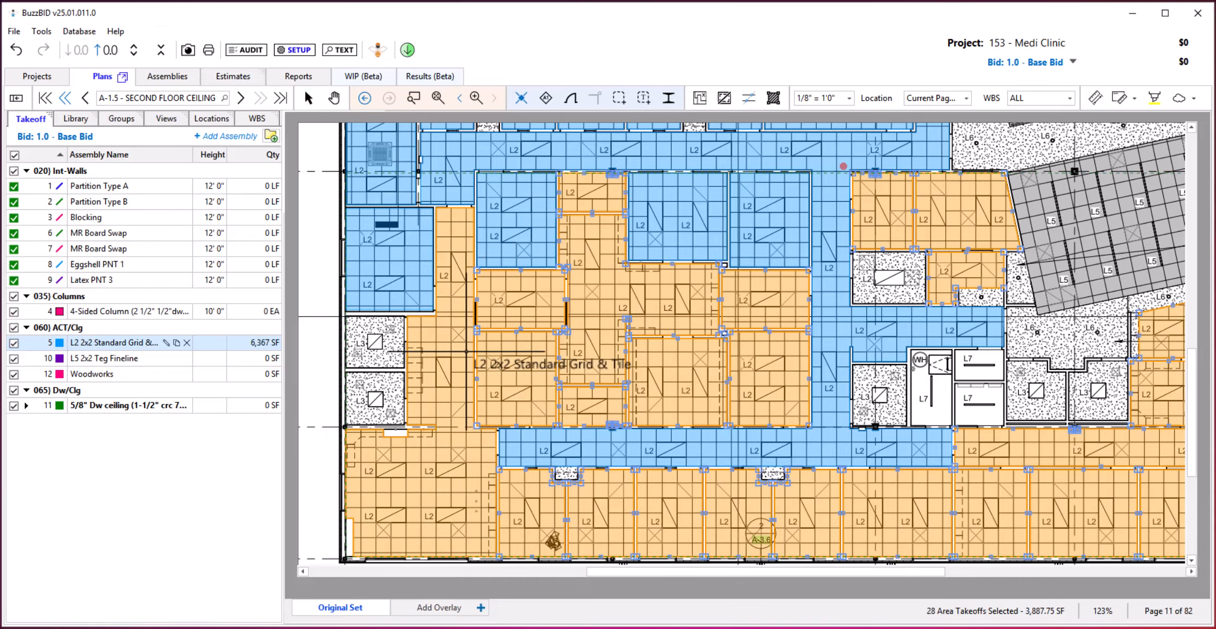
key("Escape")
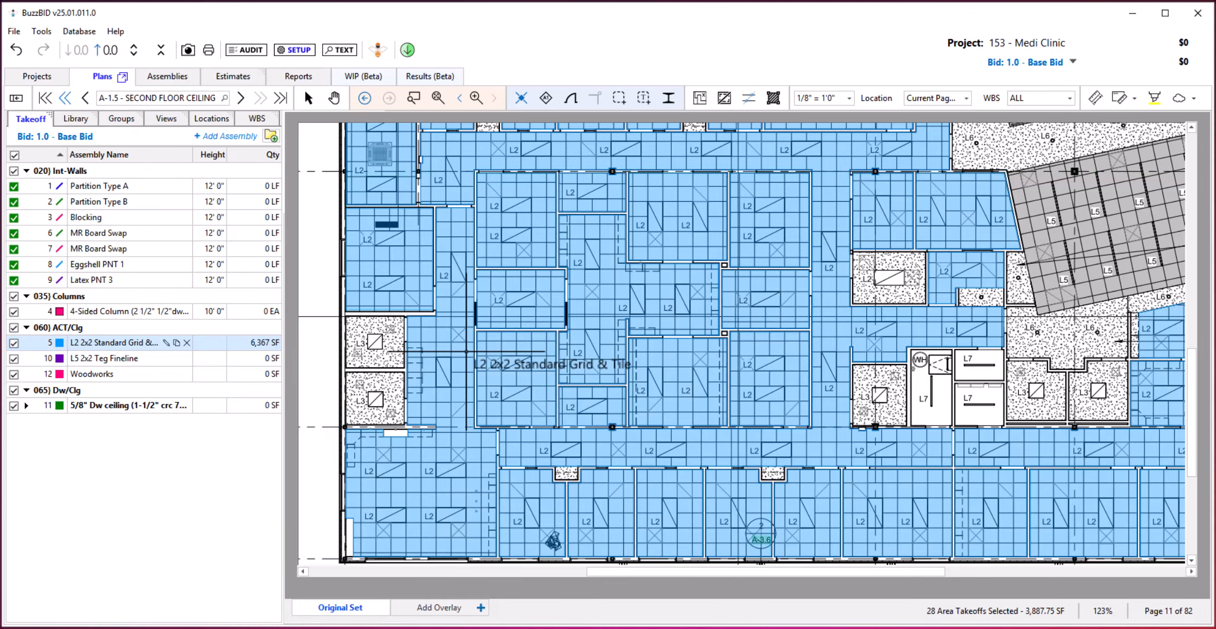
Check individual L2 area takeoffs by selecting an inner-block room, the room with the angled wall and the main corridor.
key("space")
left_click(725, 255)
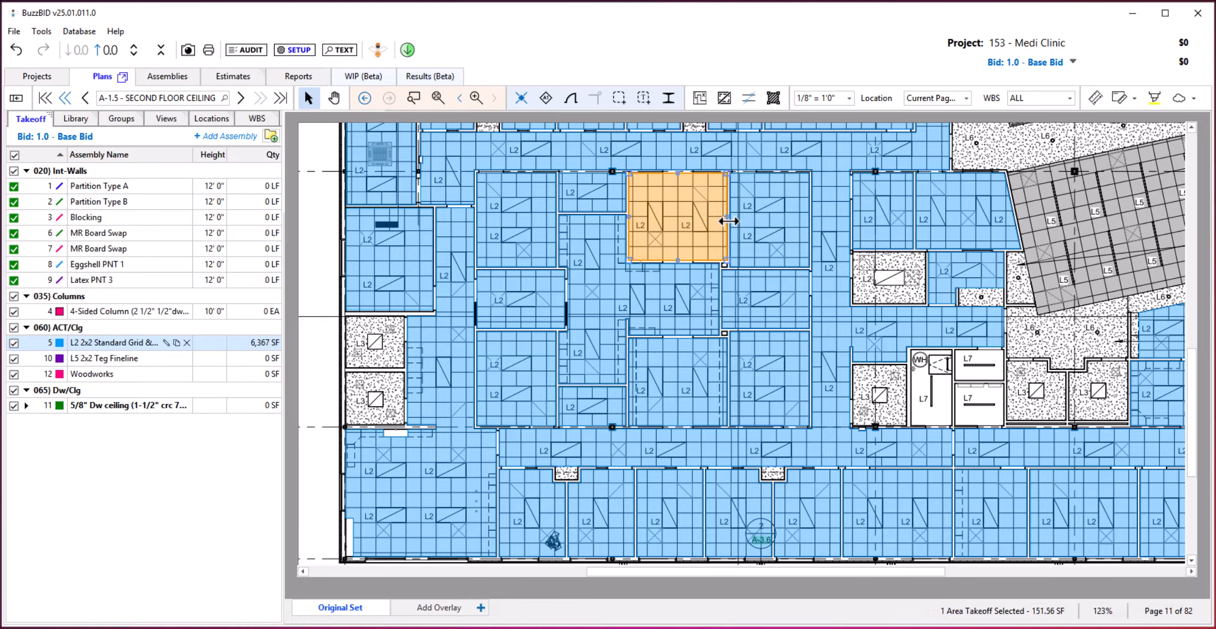
left_click(928, 206)
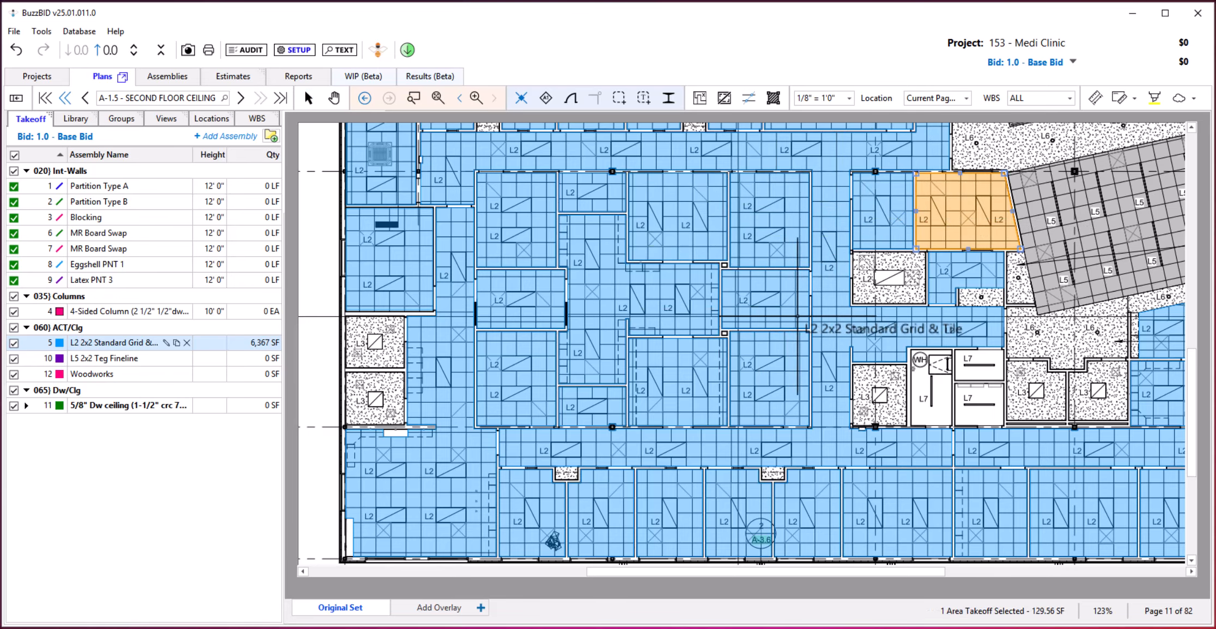
left_click(828, 316)
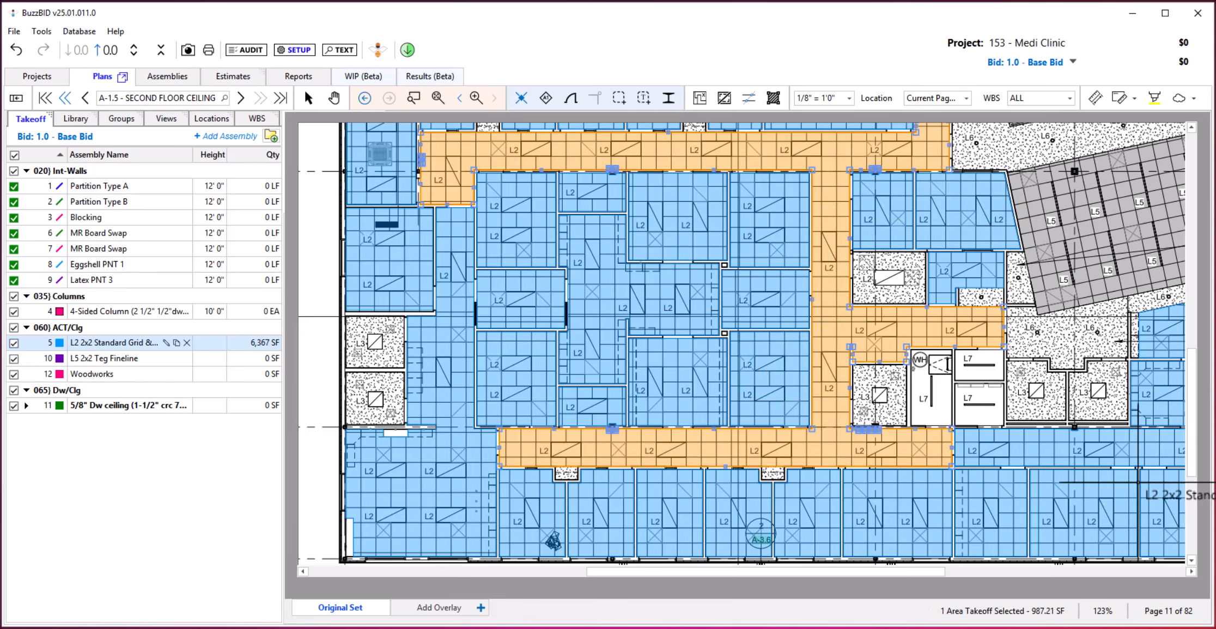
left_click(543, 366)
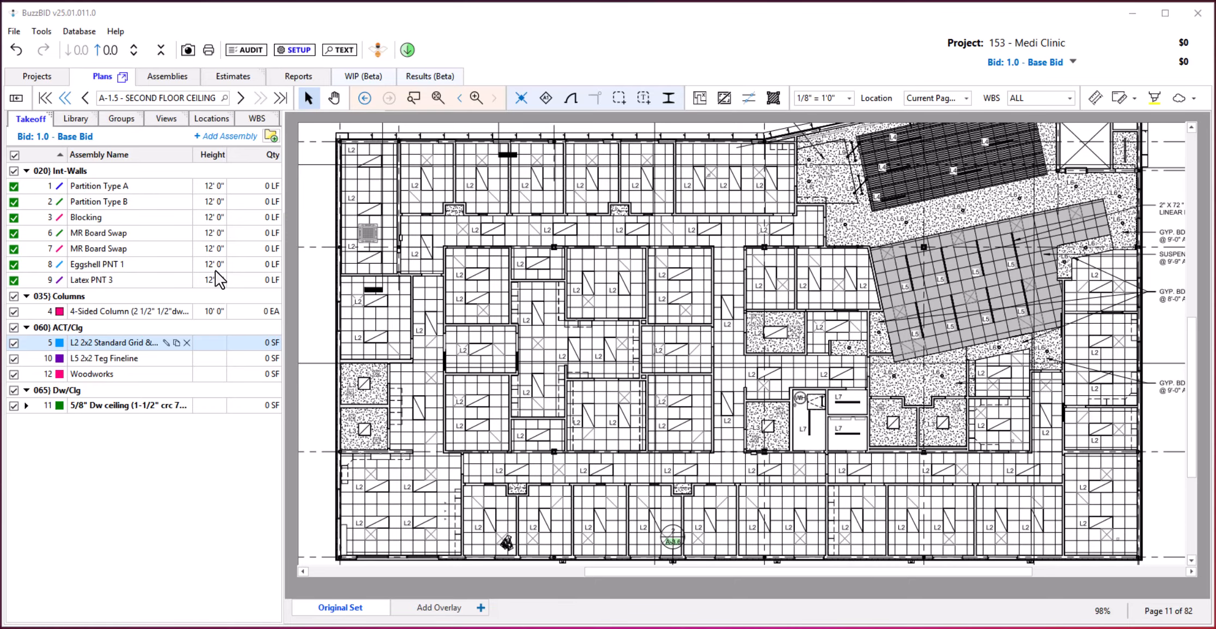
Take off the main corridor ceiling with the L5 2x2 Teg Fineline assembly.
left_click(126, 358)
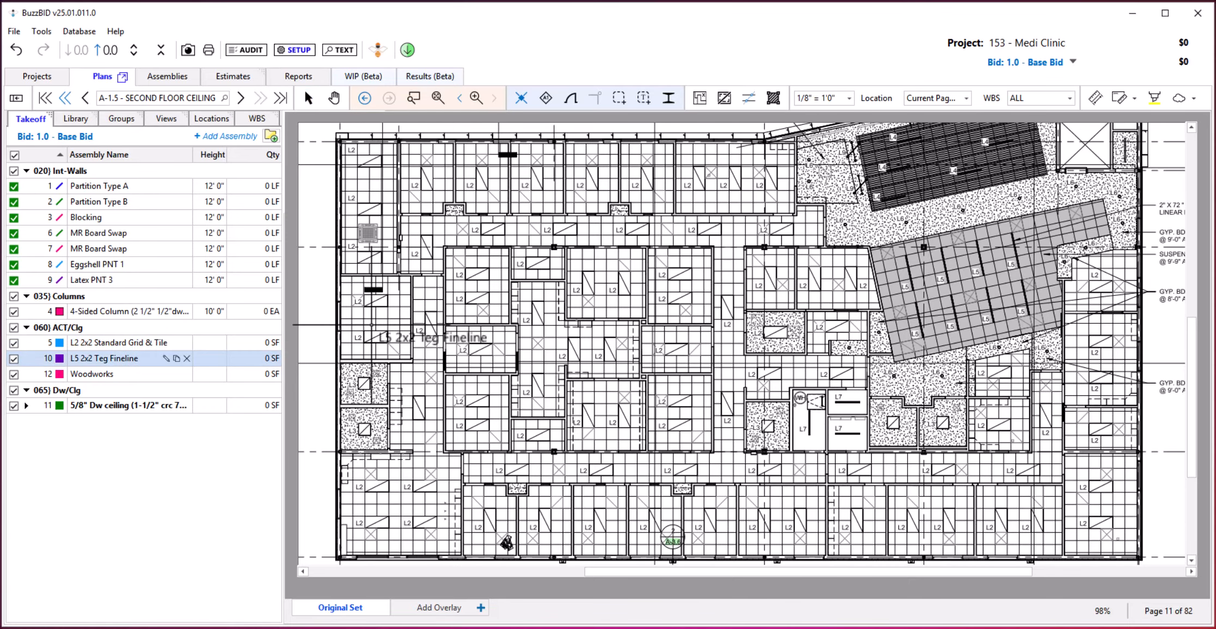
left_click(431, 238)
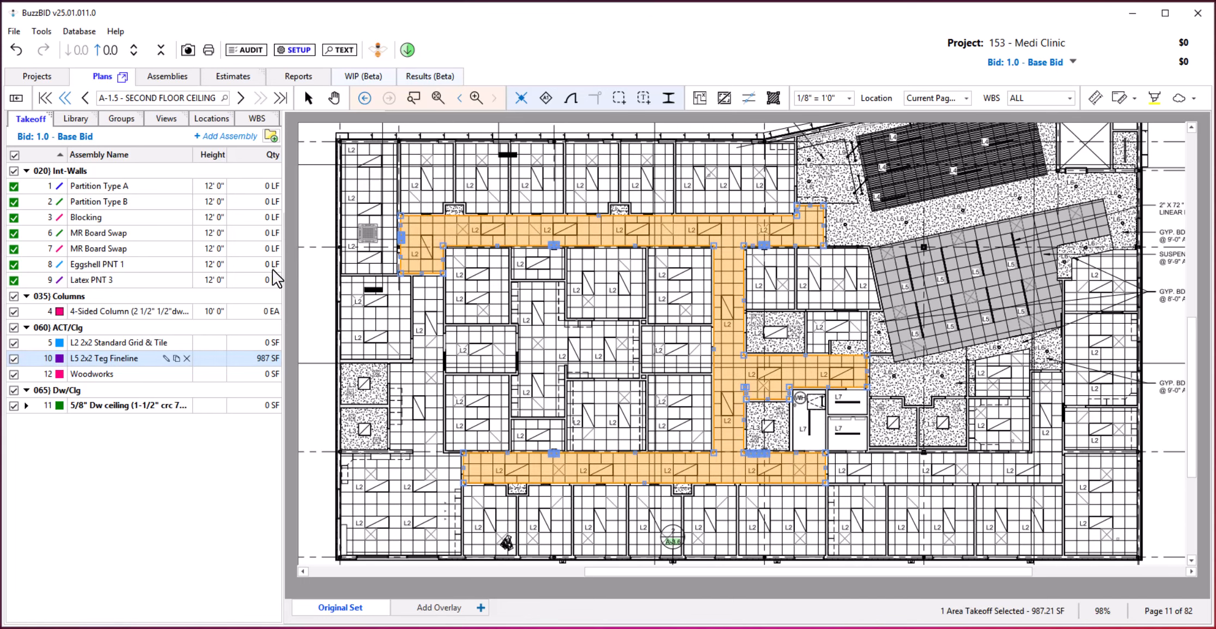
Cut out a ceiling light fixture in the inner block's upper-middle L2 room, together with all matching fixtures in the L2 takeoffs.
left_click(107, 339)
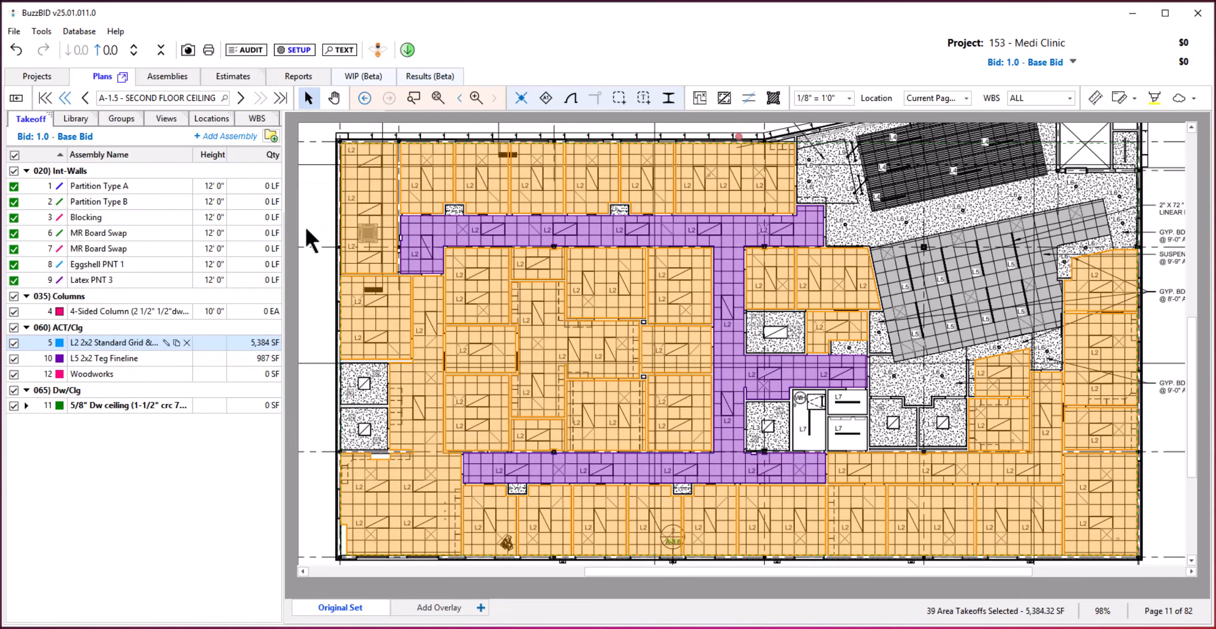
left_click(305, 226)
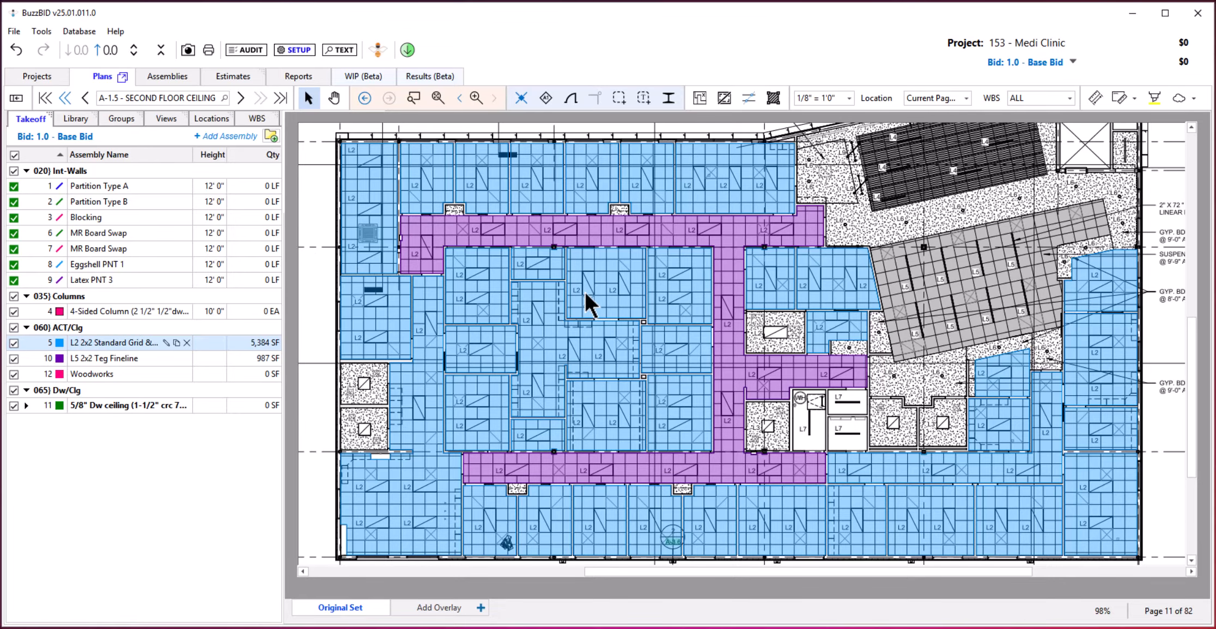
scroll(602, 351, "up", 4)
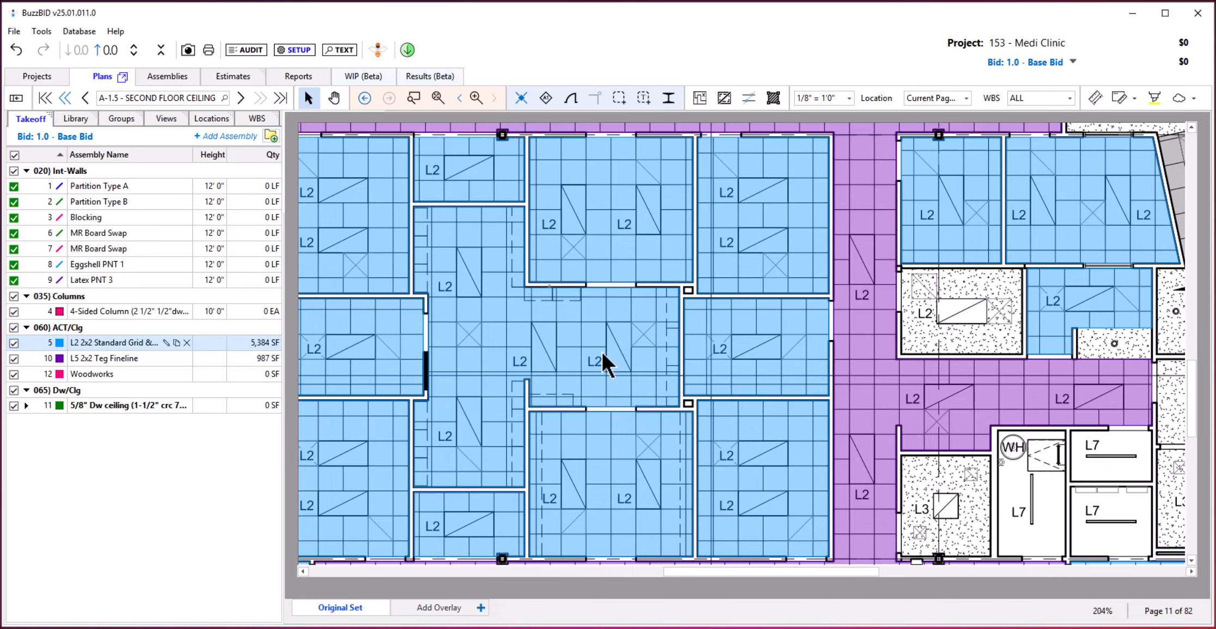
left_click_drag(628, 258, 615, 320)
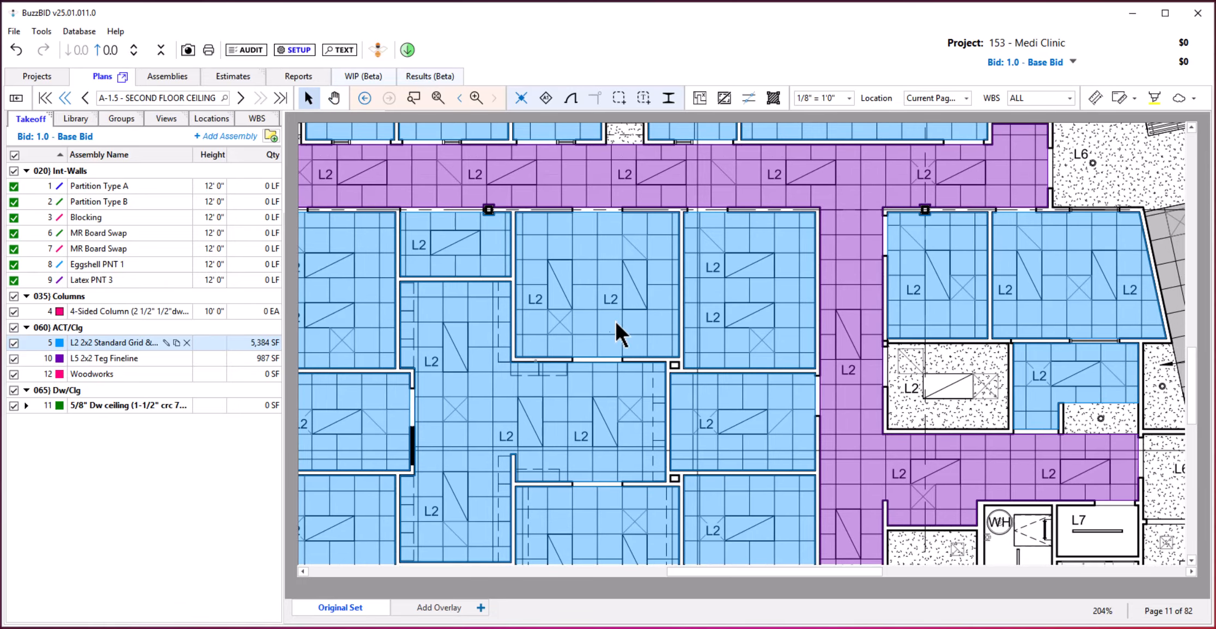
right_click(549, 259)
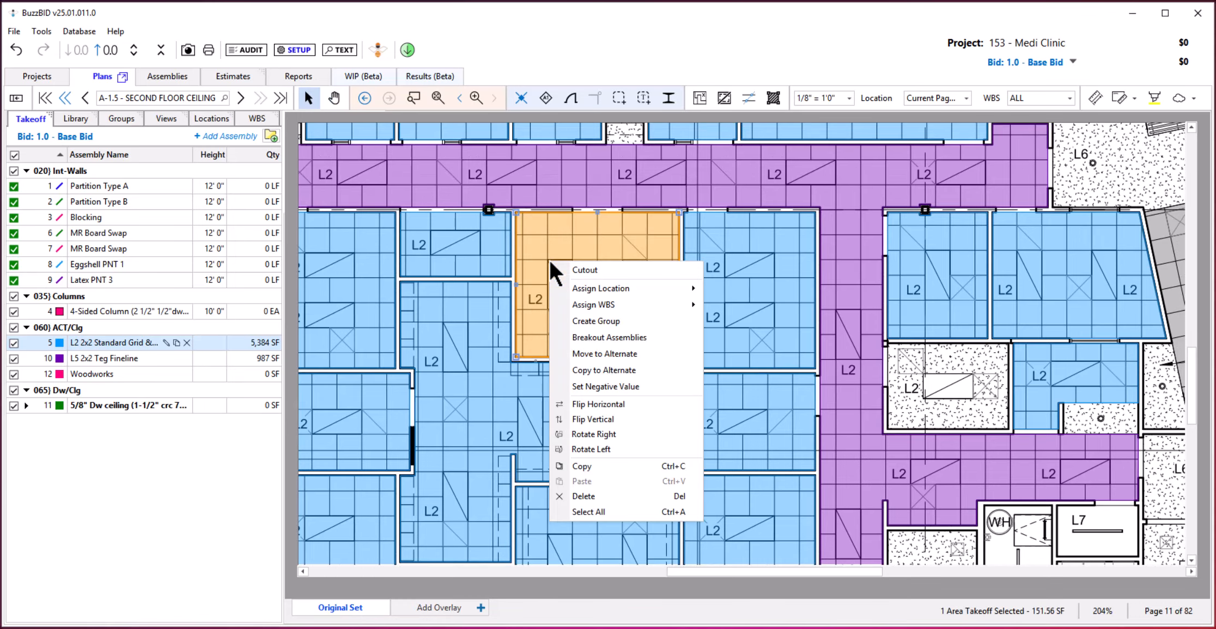
left_click(606, 268)
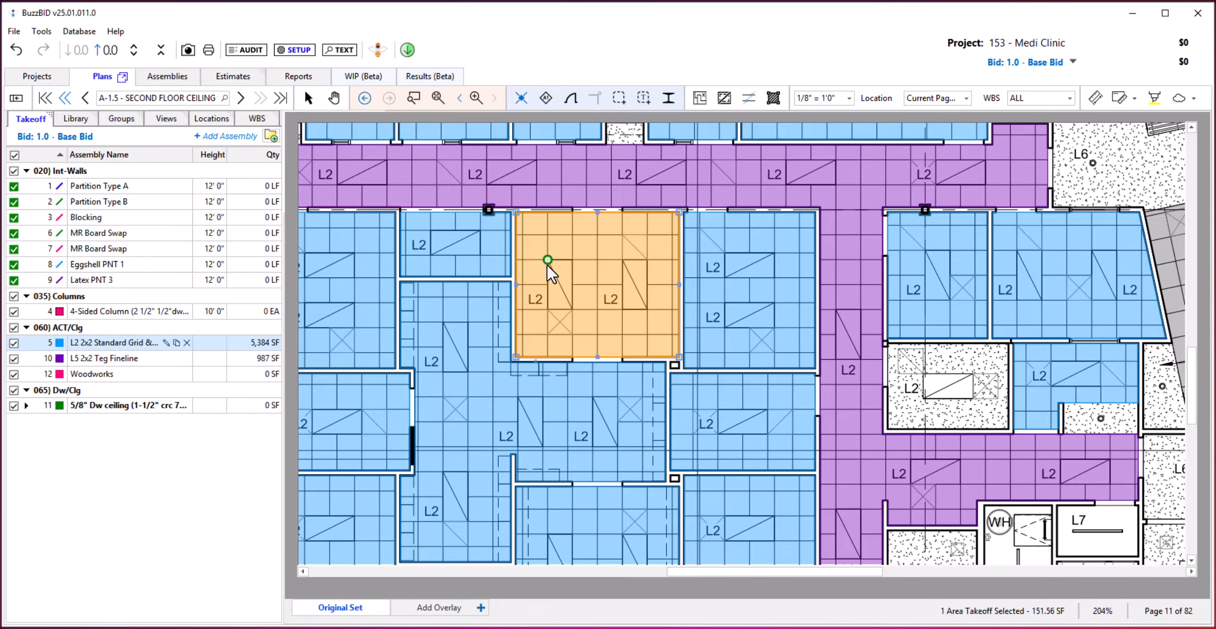
left_click_drag(547, 261, 565, 297)
left_click(569, 310)
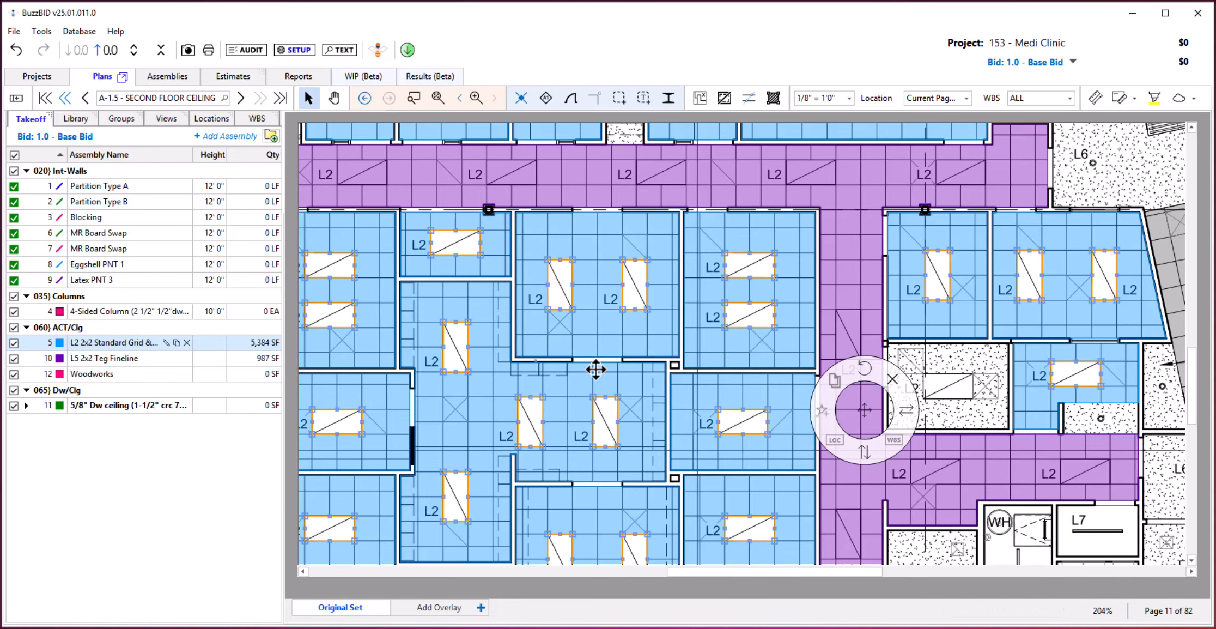
key("Escape")
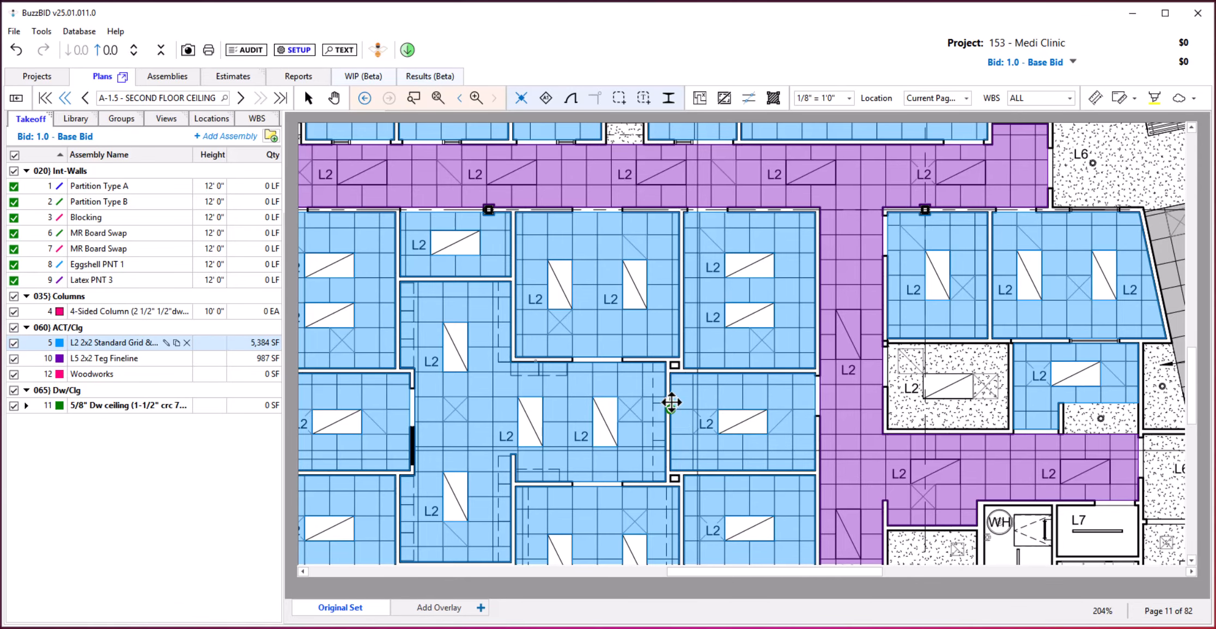
Cut out the light fixtures left in the upper row's second room and the main corridor, and take off the large angled ceiling as L5.
scroll(672, 402, "down", 1)
scroll(672, 402, "down", 2)
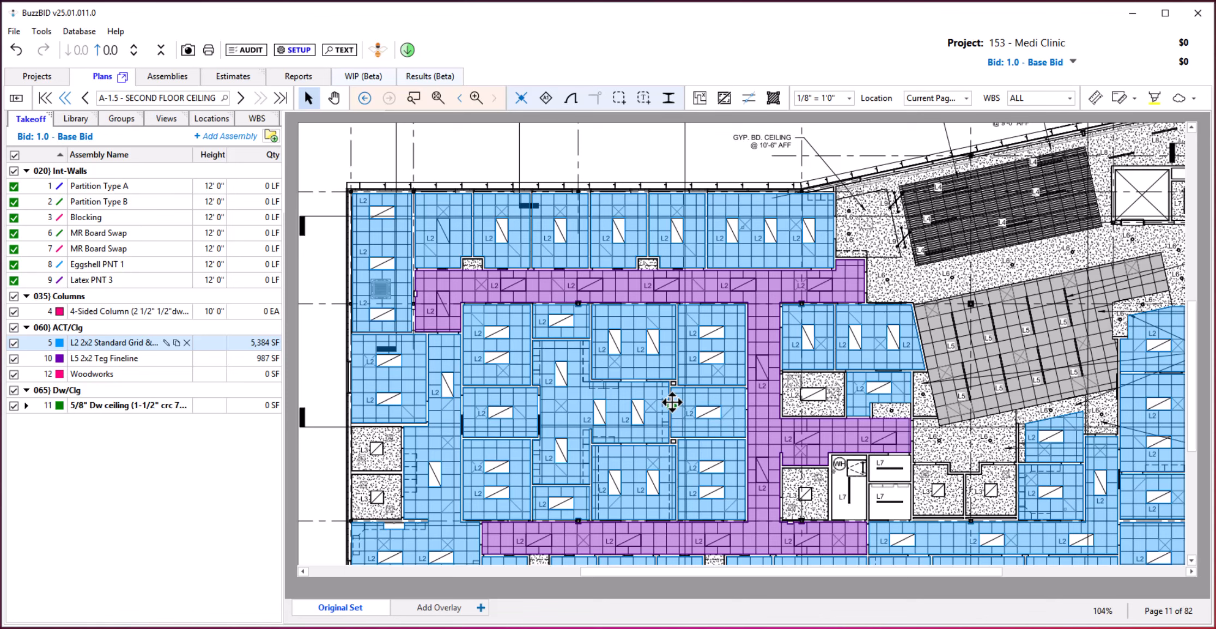
key("Escape")
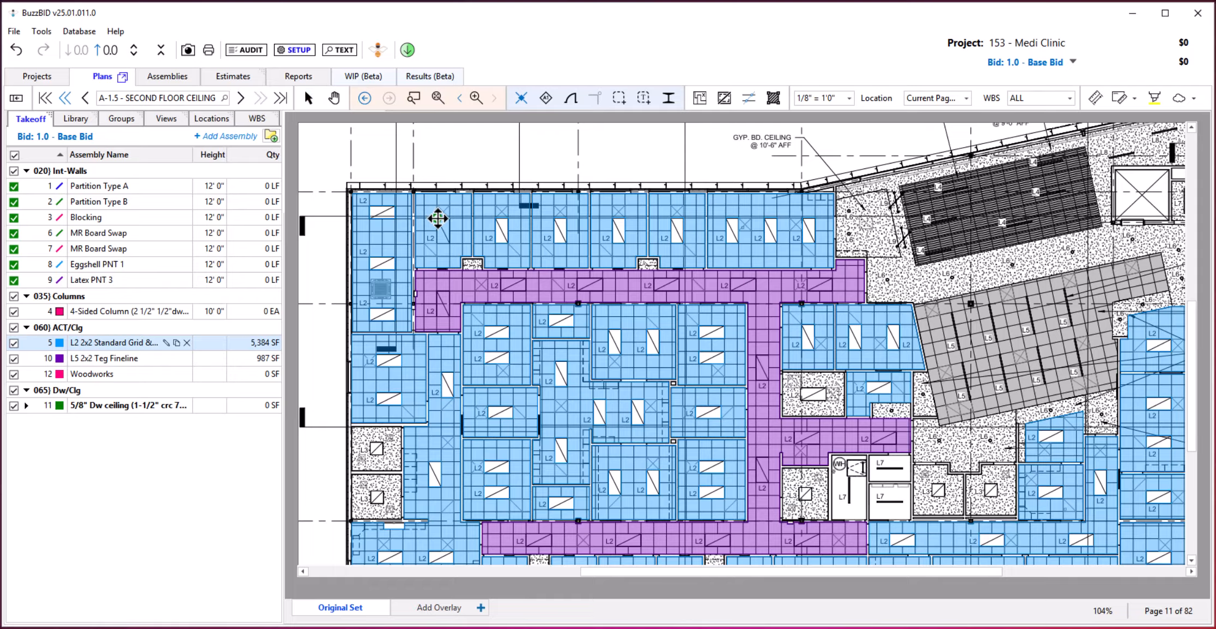
left_click(437, 218)
left_click(518, 284)
left_click(521, 284)
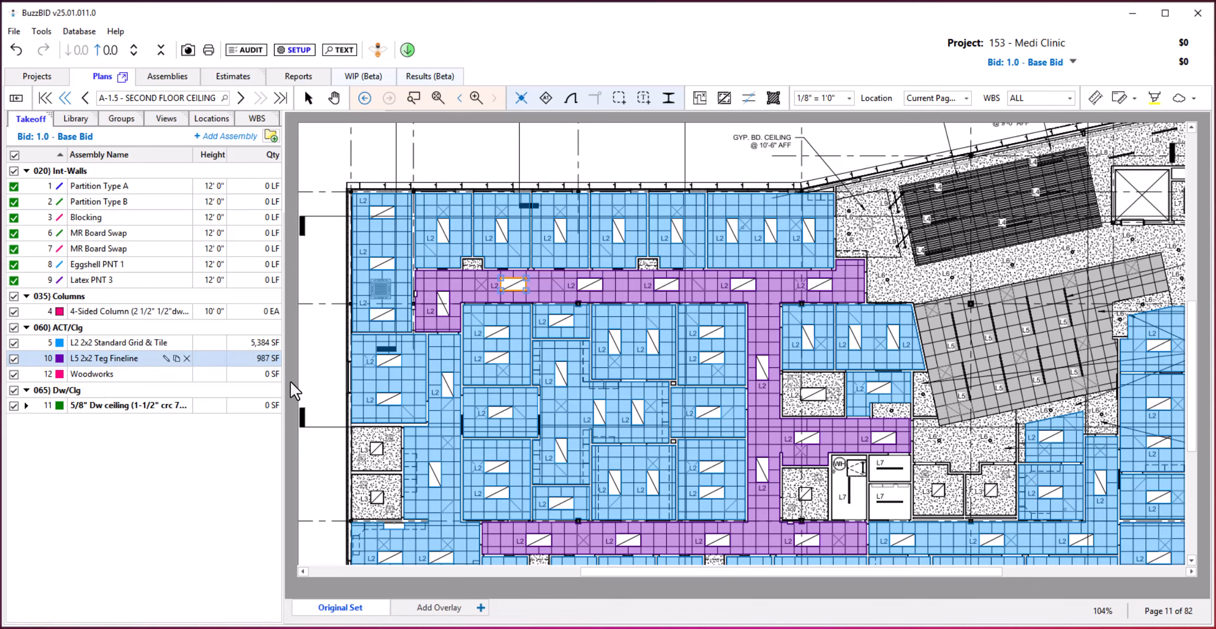
left_click(953, 345)
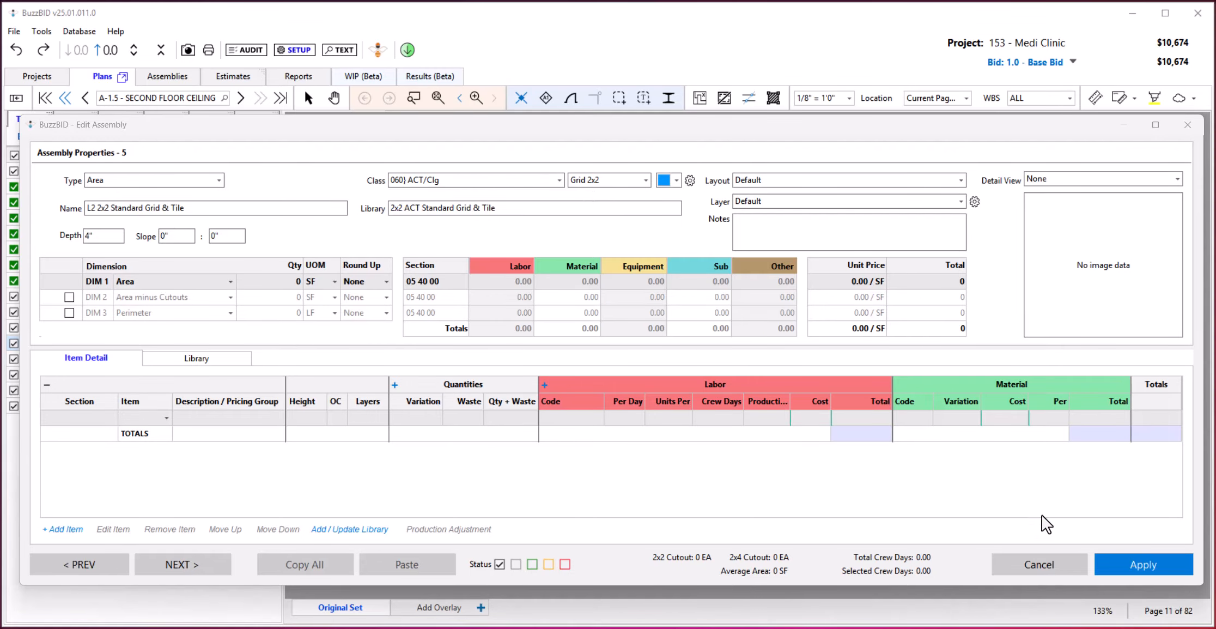
Apply the Grid 2x2 pattern to the L2 2x2 Standard Grid & Tile assembly and take off all matching L2 ceilings.
left_click(1151, 565)
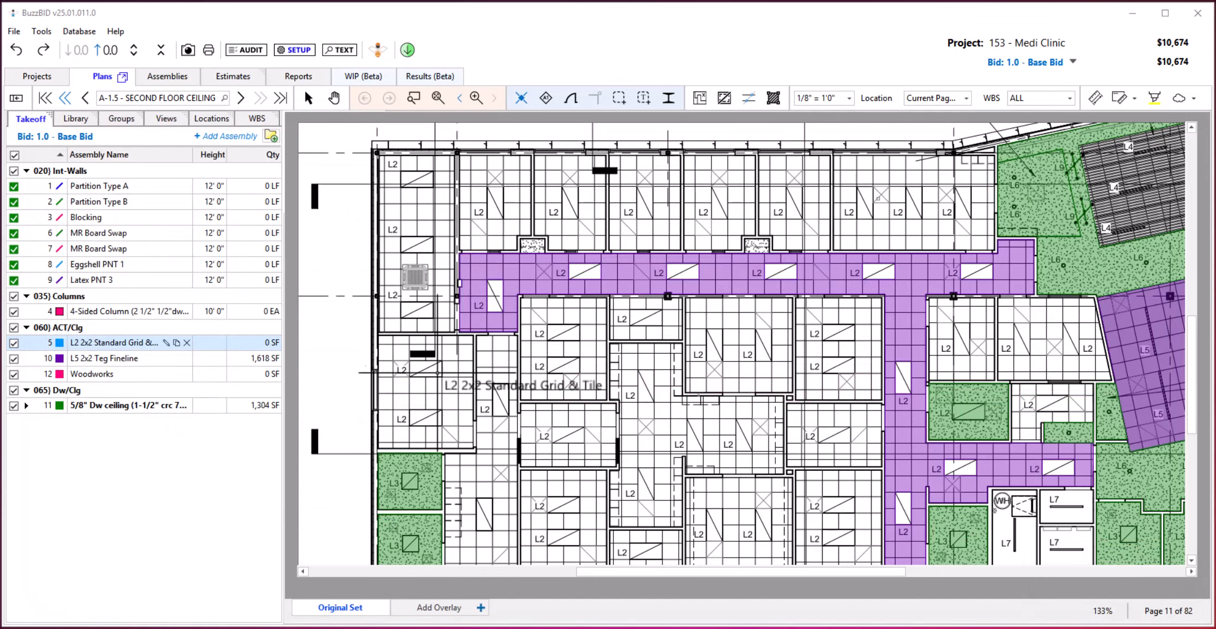
left_click(458, 398)
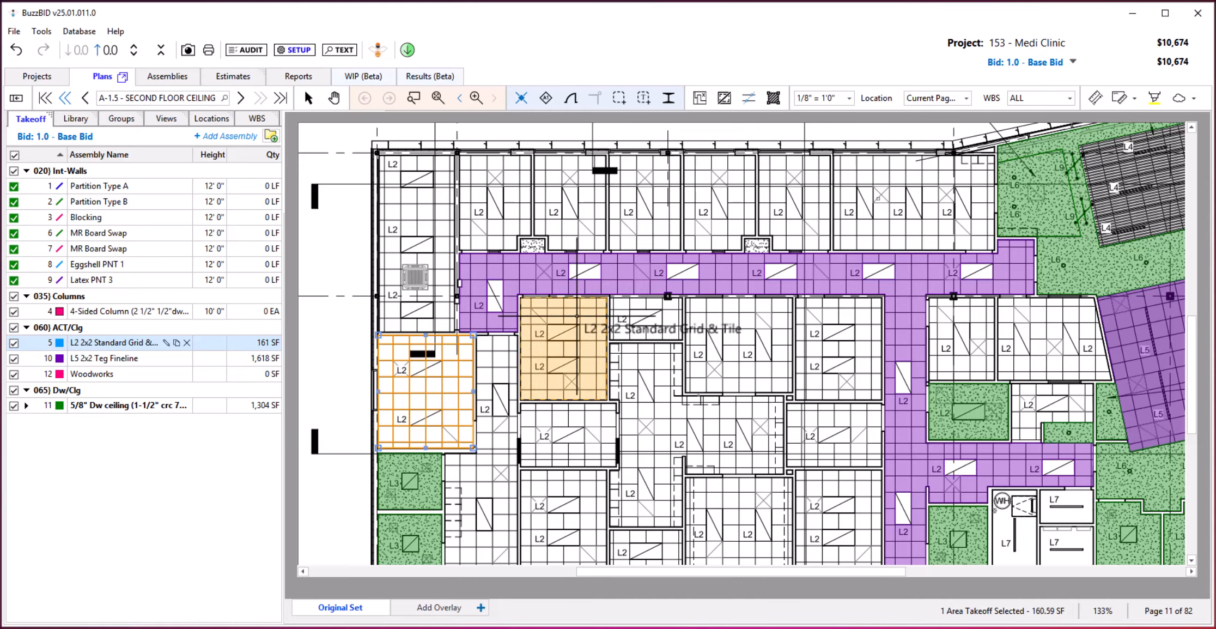
left_click(570, 327)
left_click(646, 319)
left_click(761, 315, "shift")
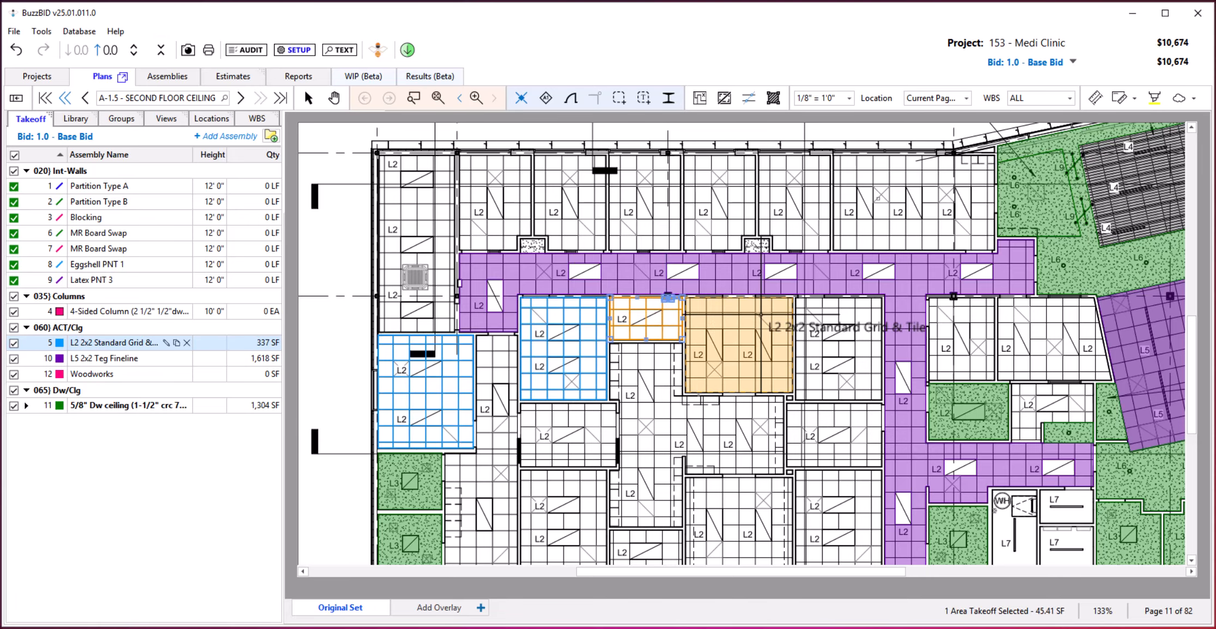
key("Escape")
left_click(340, 260)
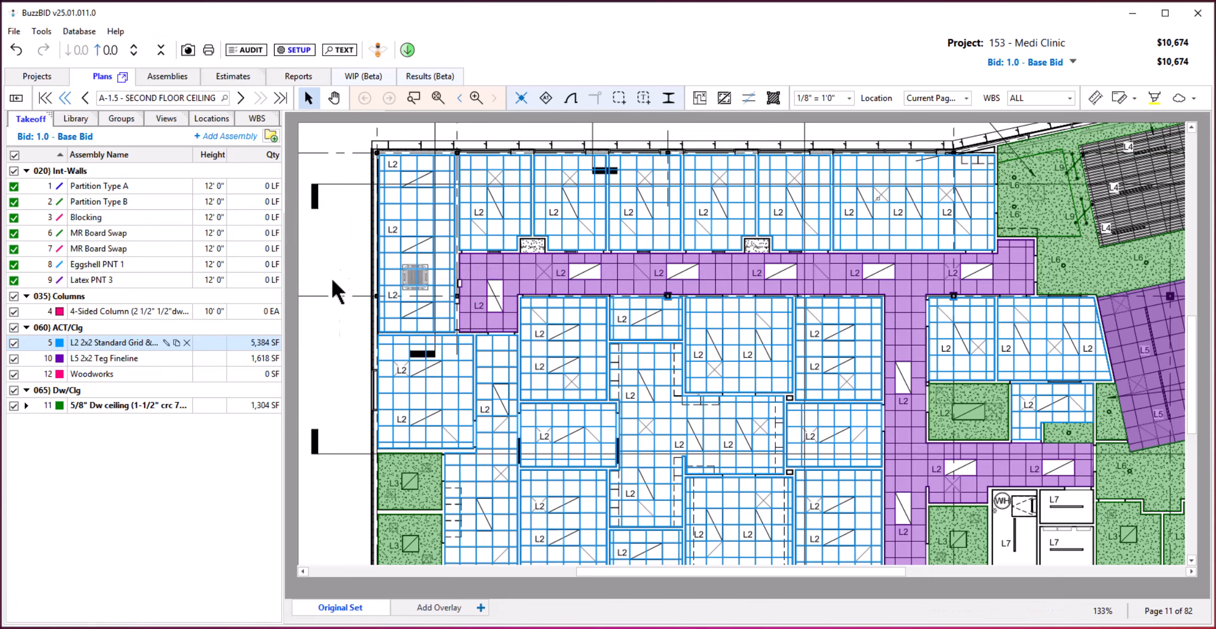
Select the inner block's upper-middle L2 room to examine its grid of full and partial tiles.
scroll(766, 436, "up", 3)
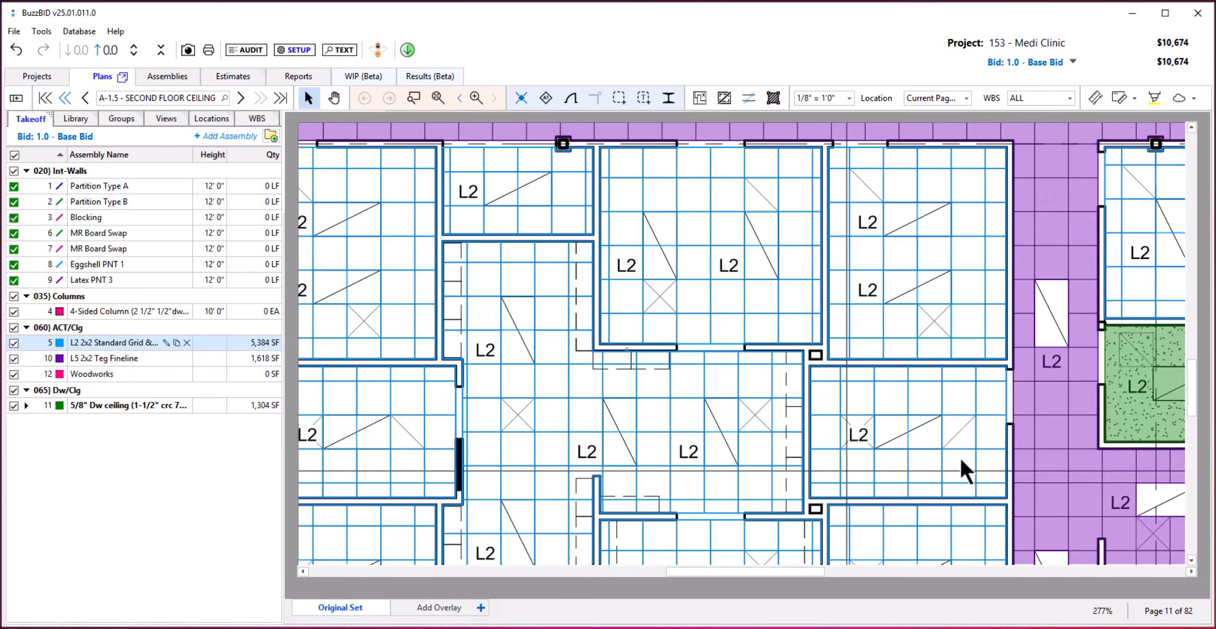
left_click_drag(959, 457, 747, 530)
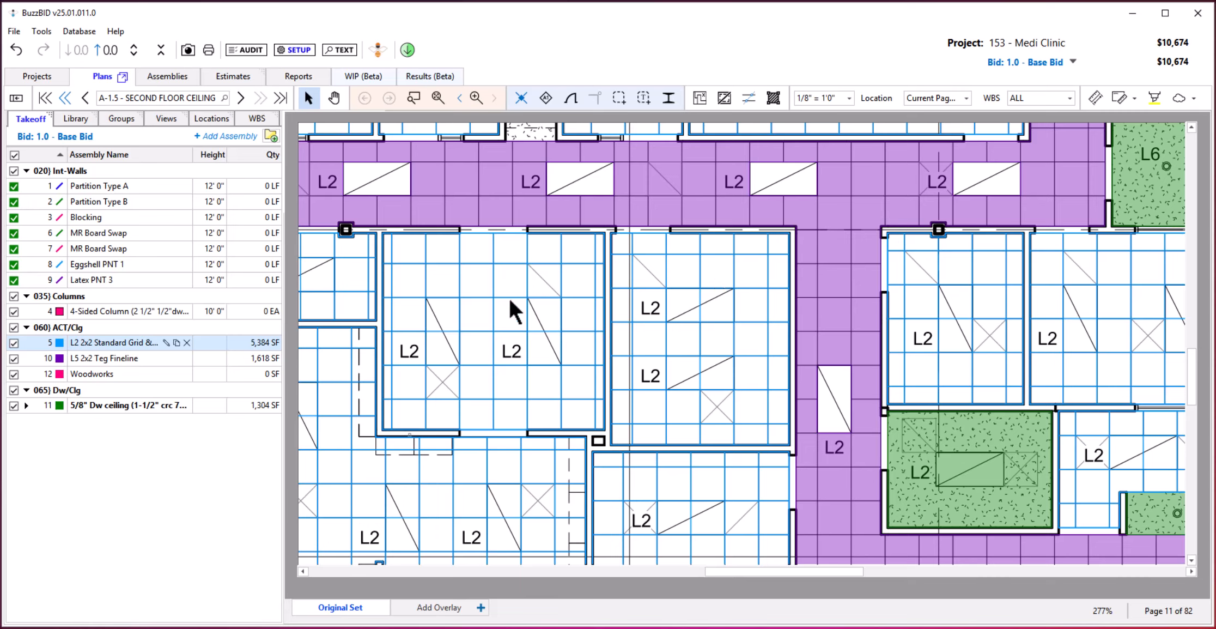
left_click(491, 305)
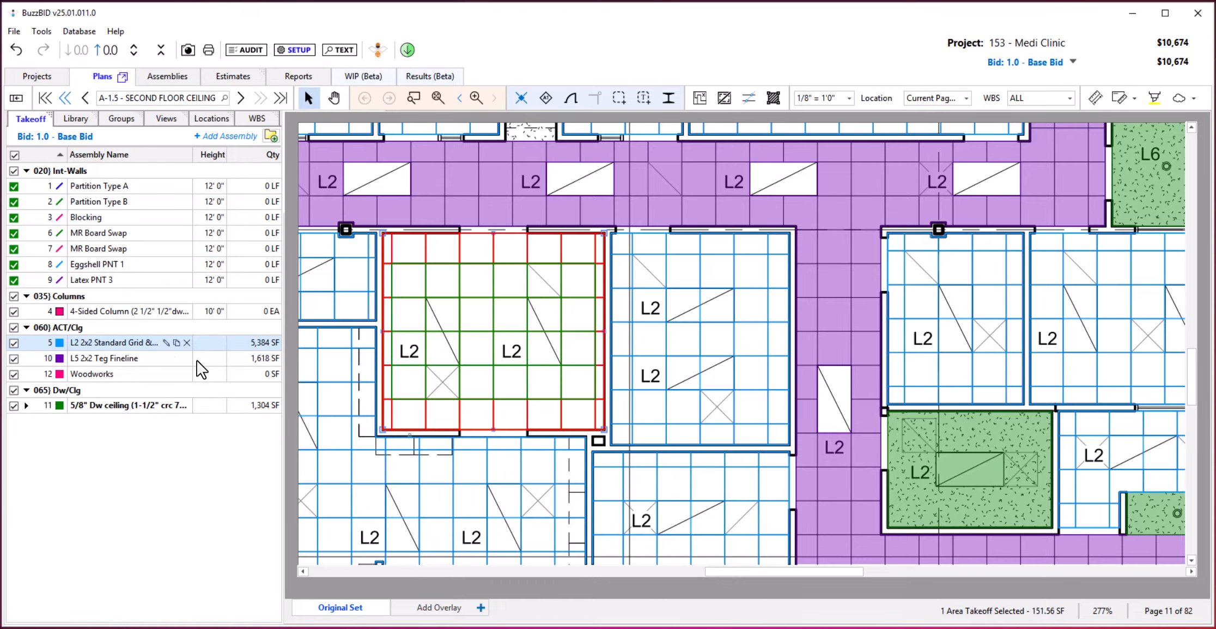
Open the L2 2x2 Standard Grid & Tile assembly and review the quantity options available for its third dimension.
double_click(569, 368)
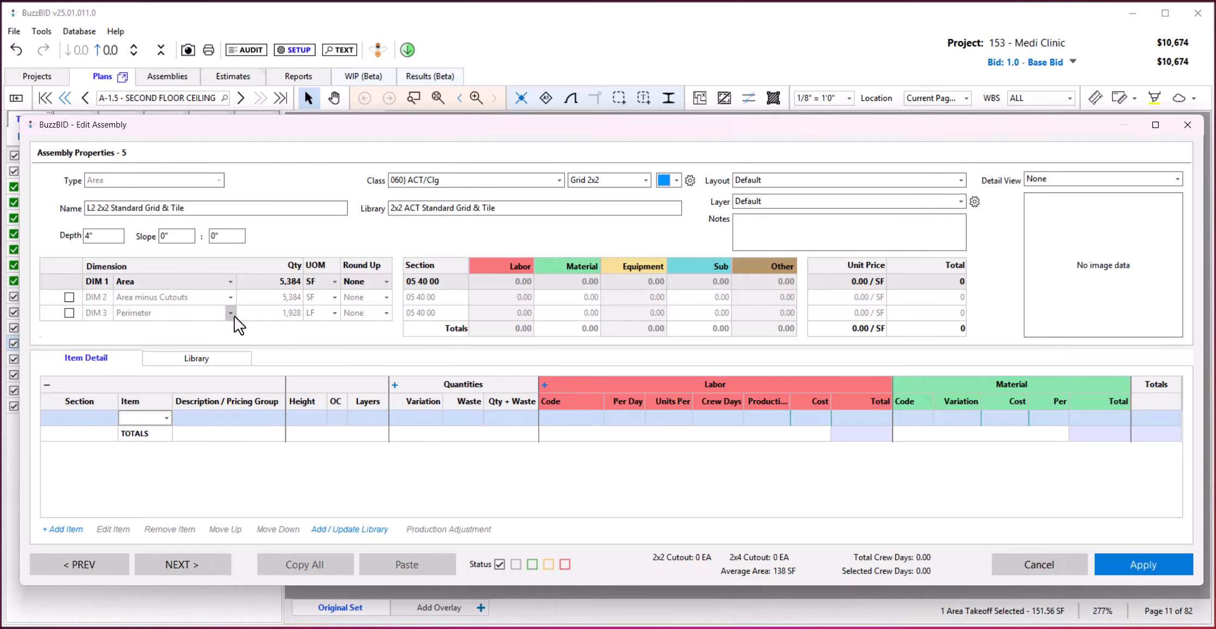
left_click(231, 313)
scroll(180, 406, "down", 1)
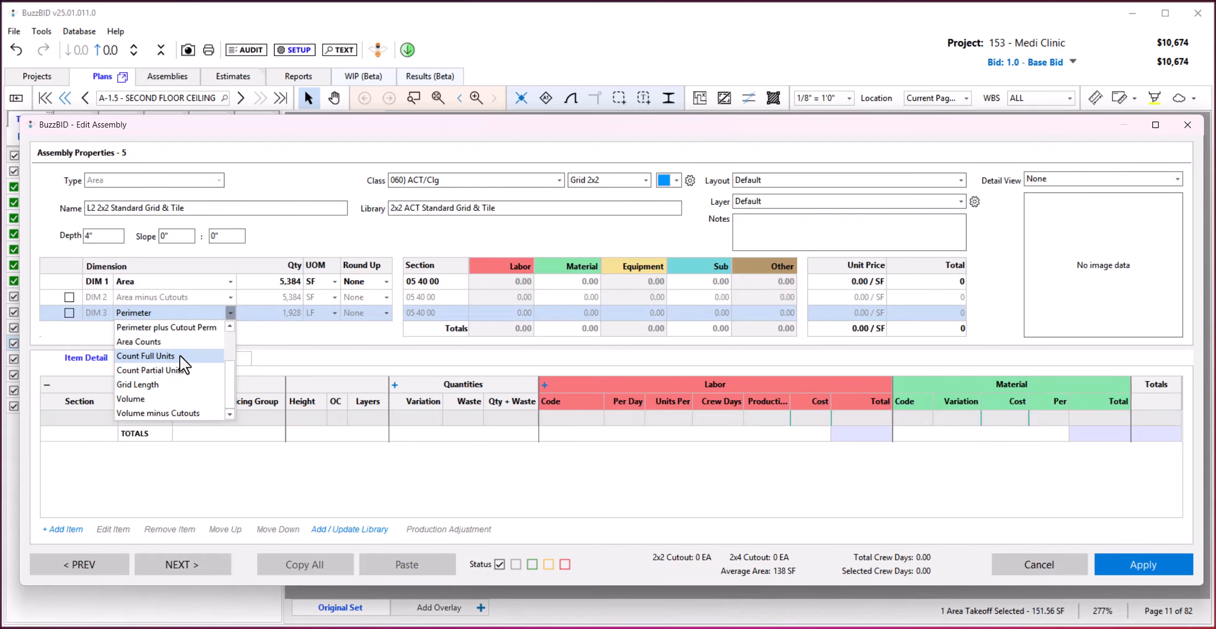
left_click(377, 342)
left_click(1141, 565)
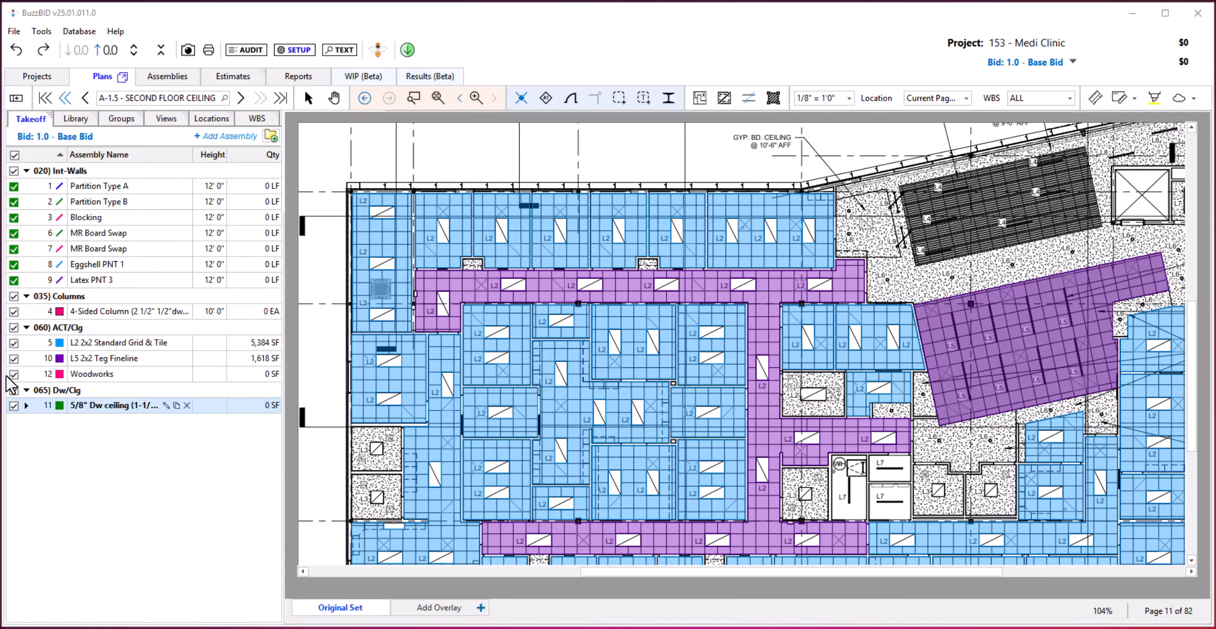
Take off the two stippled rooms on the building's left edge and the two beside the main corridor with the 5/8" Dw ceiling assembly.
left_click(101, 405)
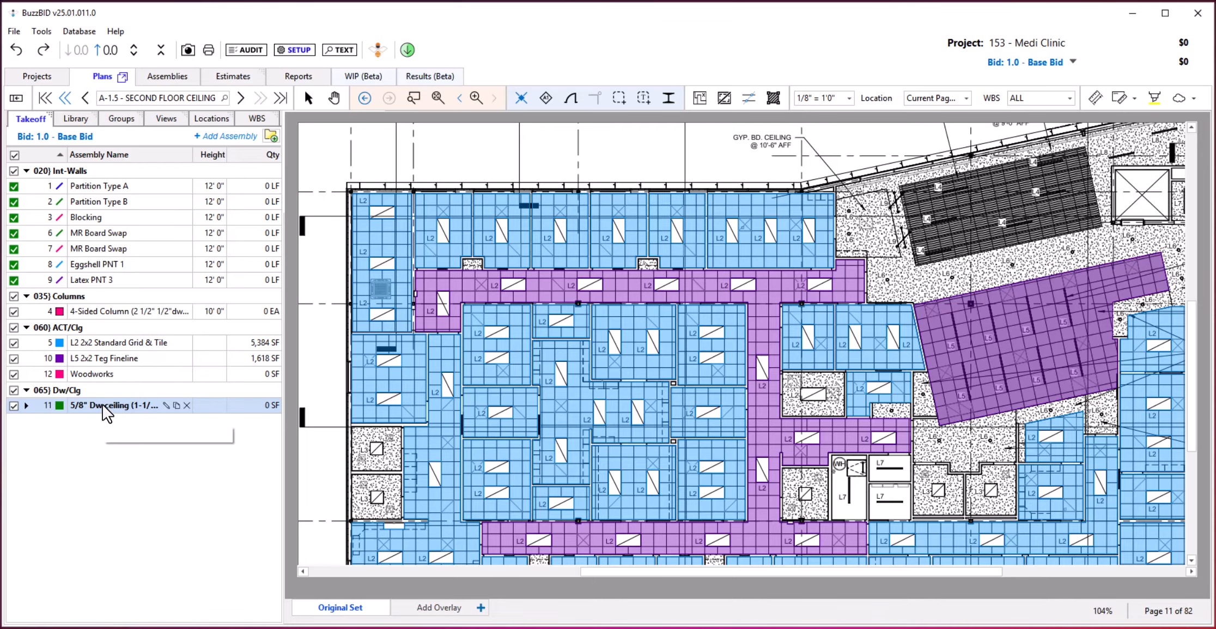
left_click(391, 439)
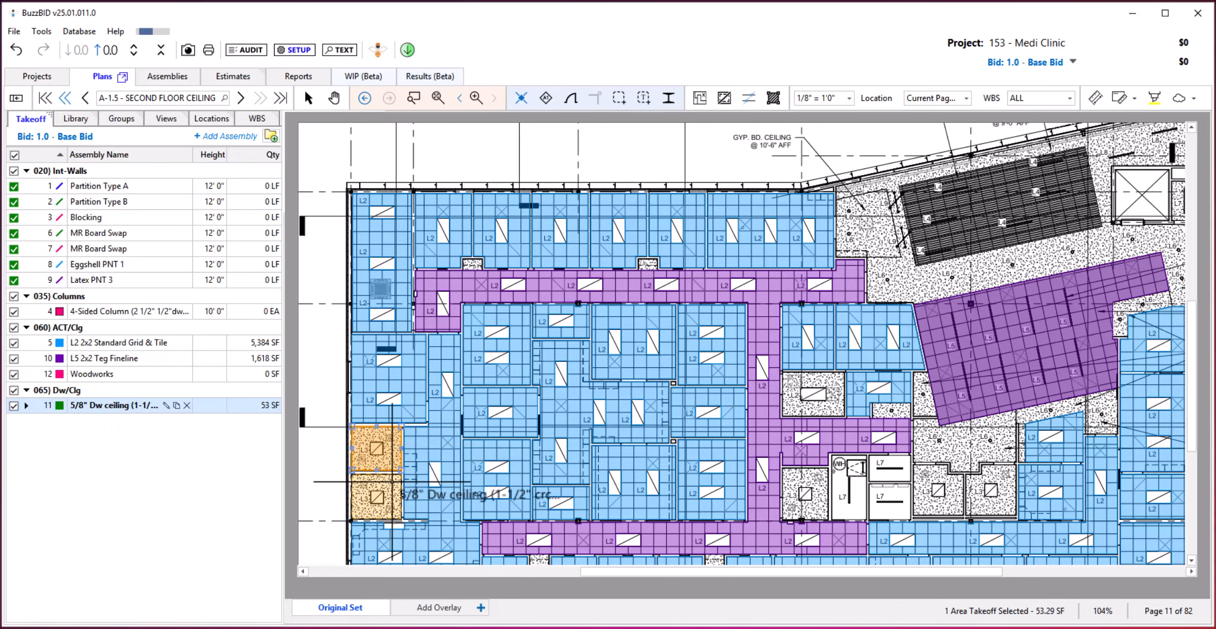
left_click(391, 482)
left_click(814, 393)
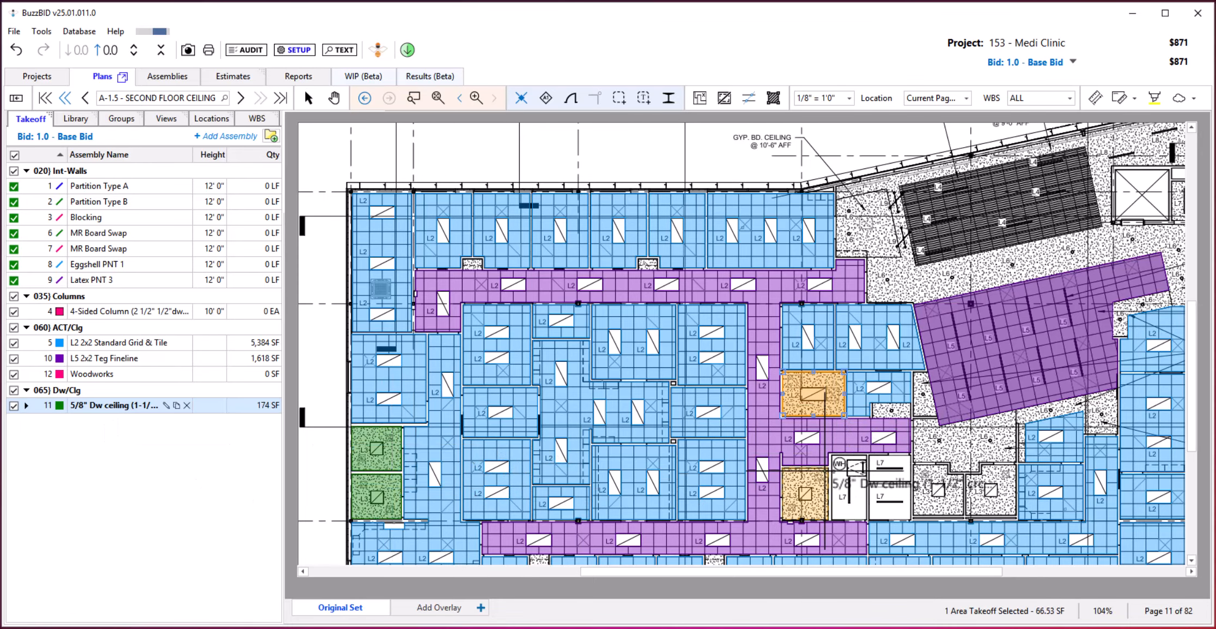
Mask out the finished areas and take off the two adjacent stippled rooms beside the L7 rooms as 5/8" Dw ceiling.
left_click(697, 98)
left_click(932, 468)
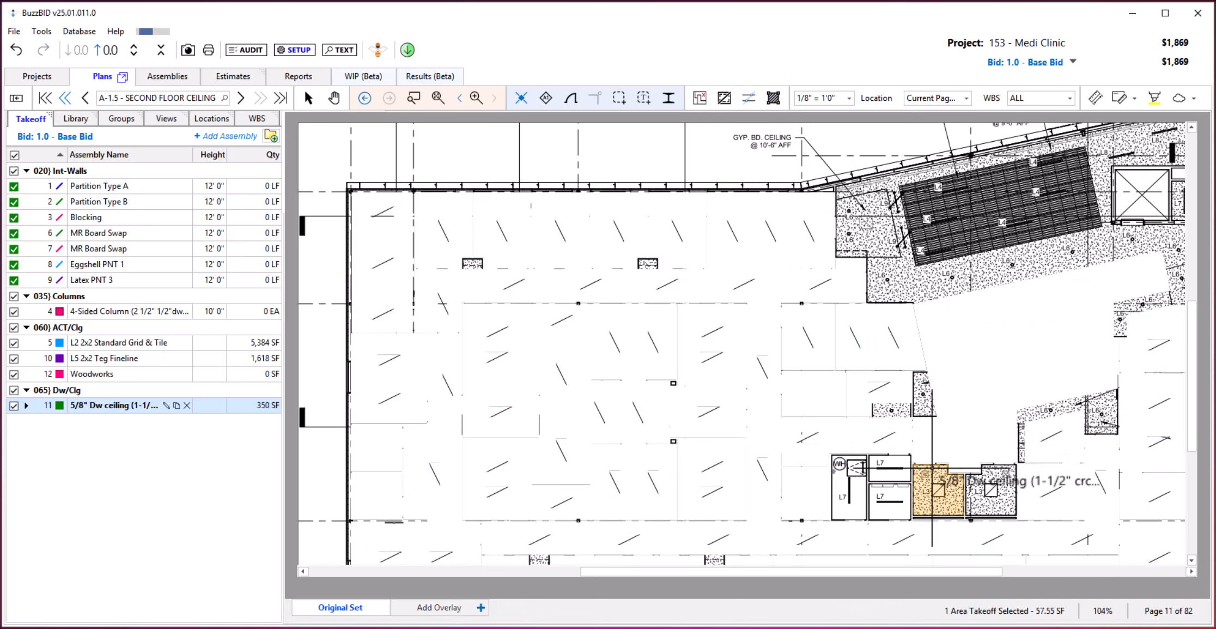
left_click(996, 475)
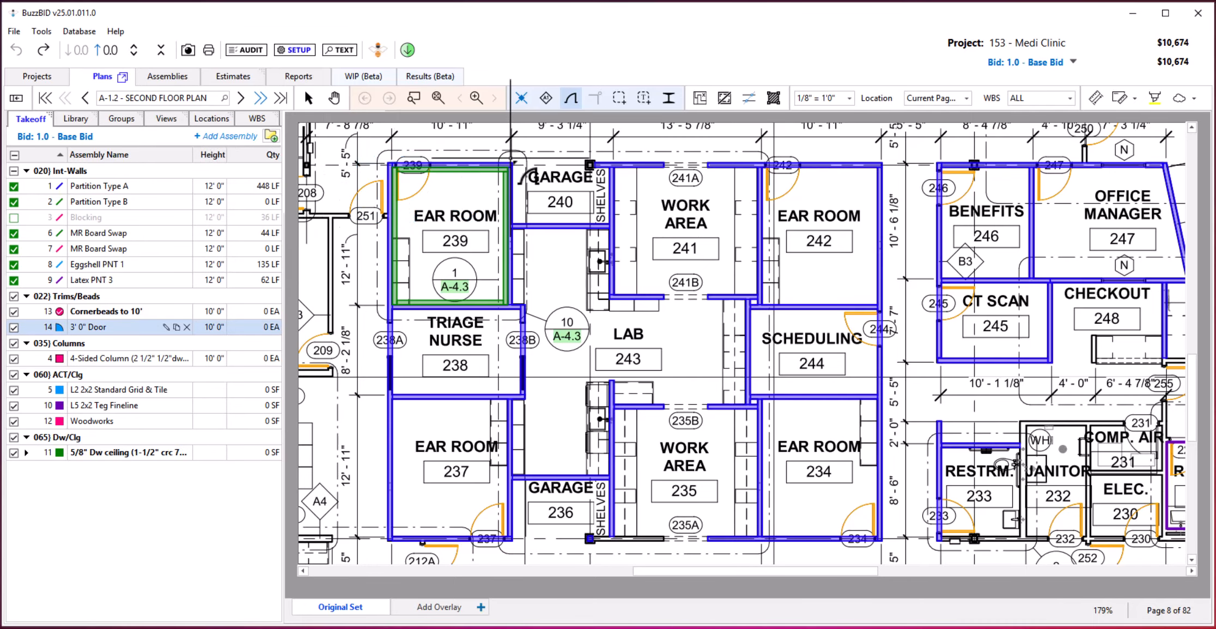
Count all matching doors on the second floor plan with the Count Doors tool and the 3' 0" Door assembly.
left_click(571, 100)
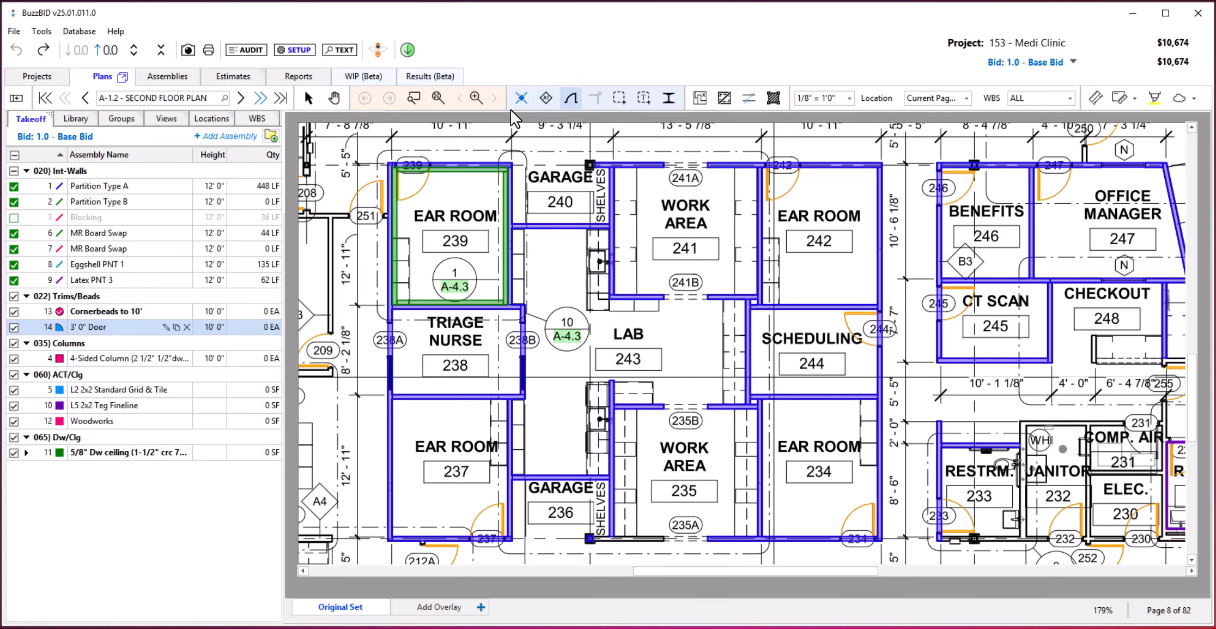
left_click(570, 99)
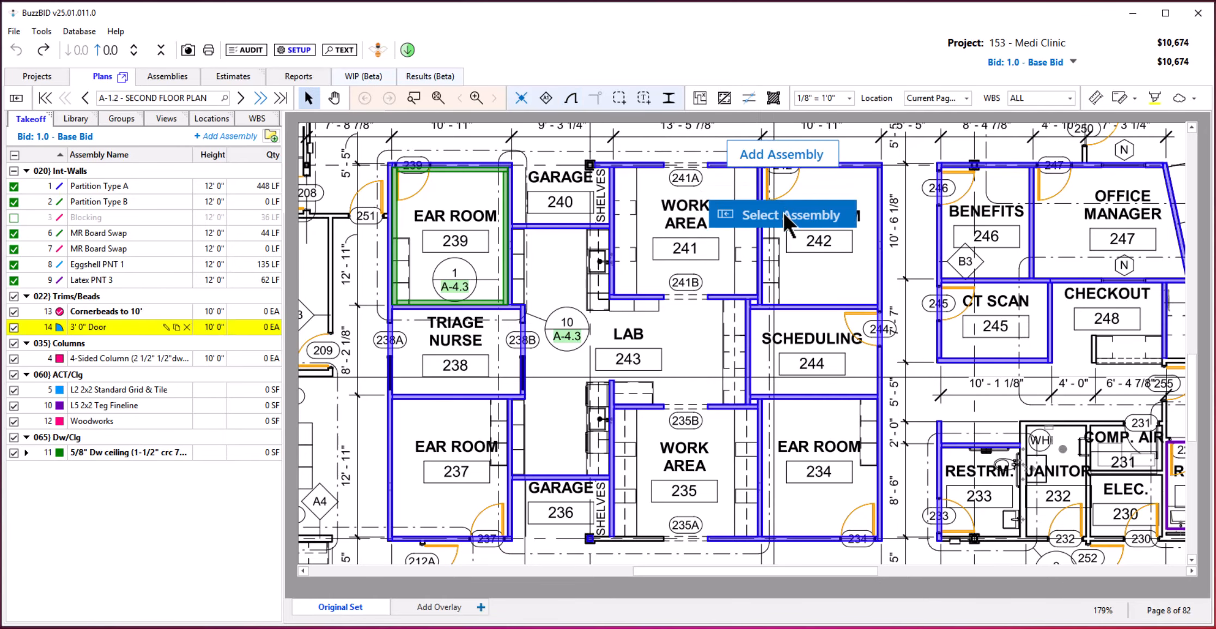
left_click(783, 211)
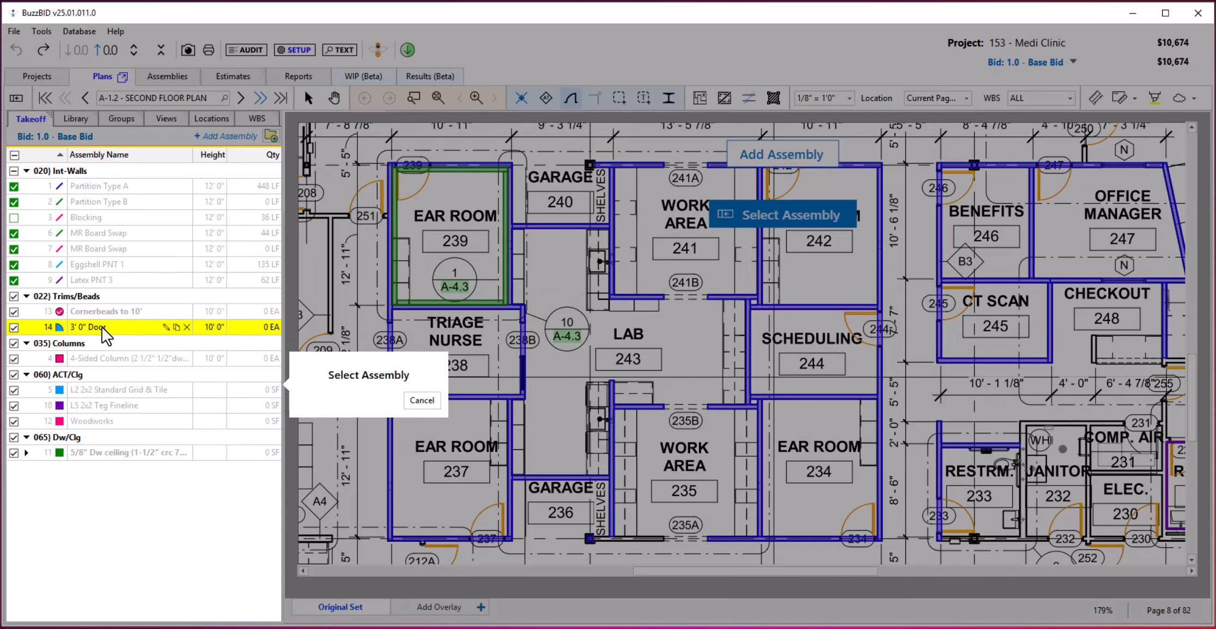
left_click(102, 326)
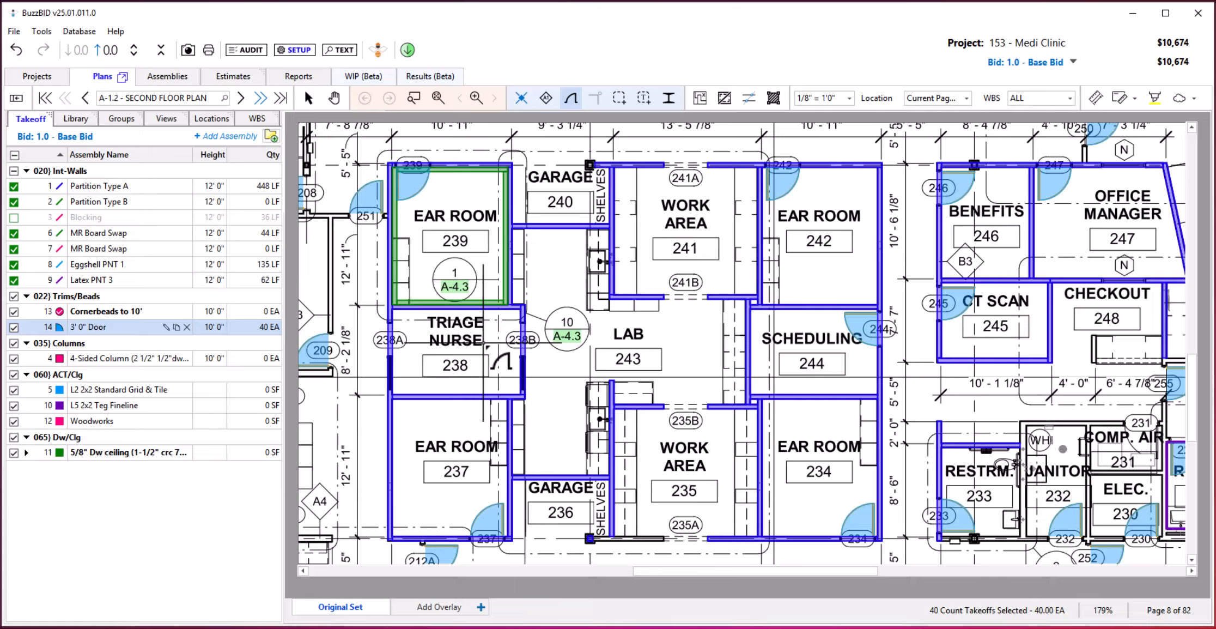
Count the wall corners automatically with the Cornerbeads to 10' assembly and display the Blocking takeoffs.
left_click(97, 314)
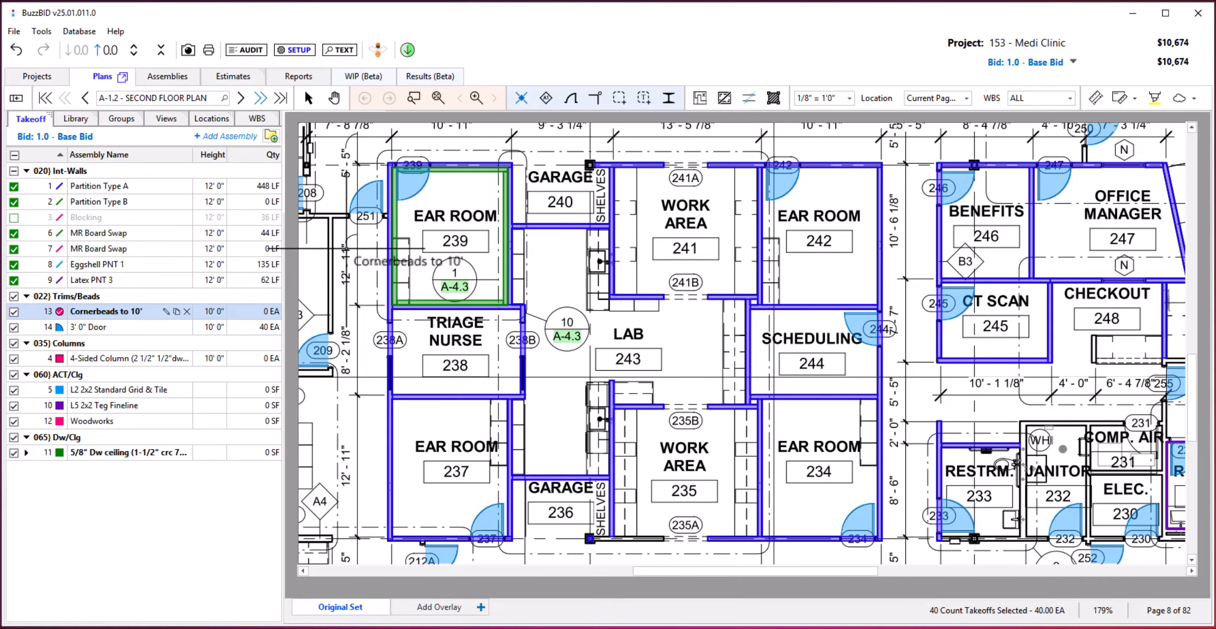
left_click(595, 98)
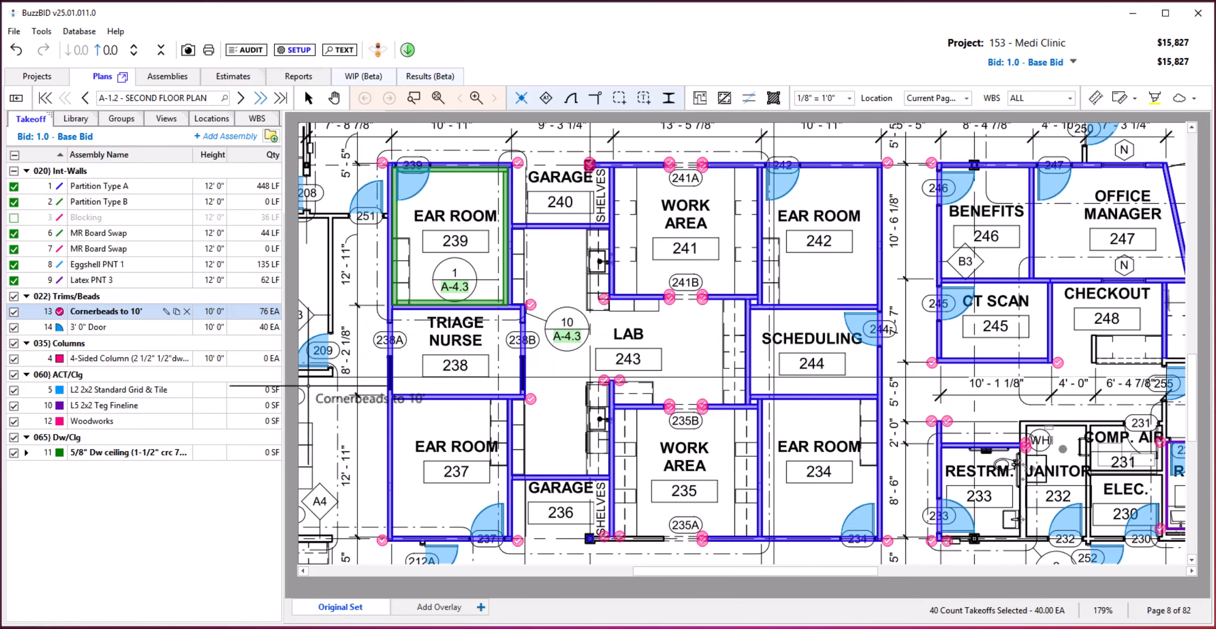
left_click(13, 217)
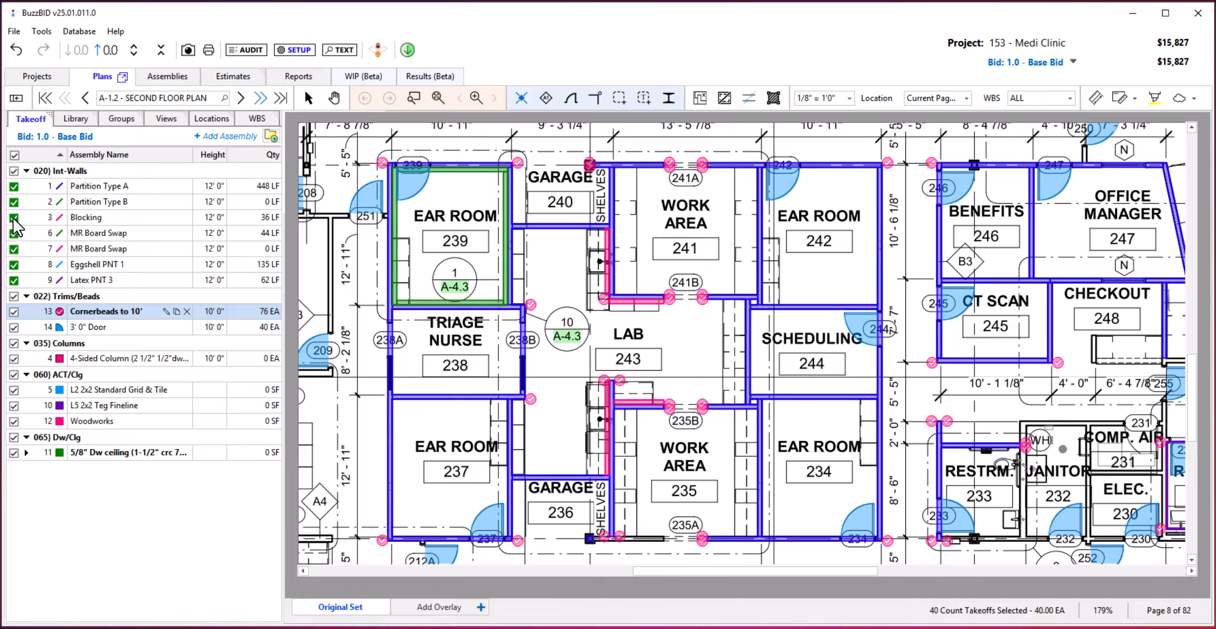
left_click(13, 217)
left_click(13, 217)
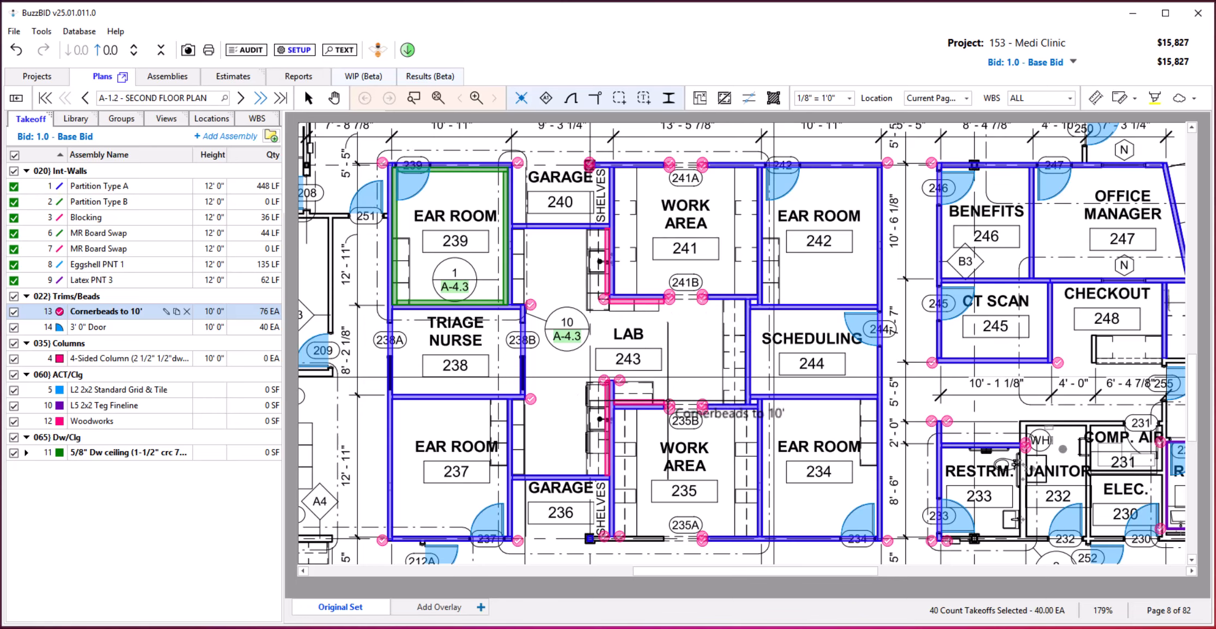
Place a corner bead at the wall corner beside door 235B and hide the pink MR Board Swap takeoffs.
left_click(668, 404)
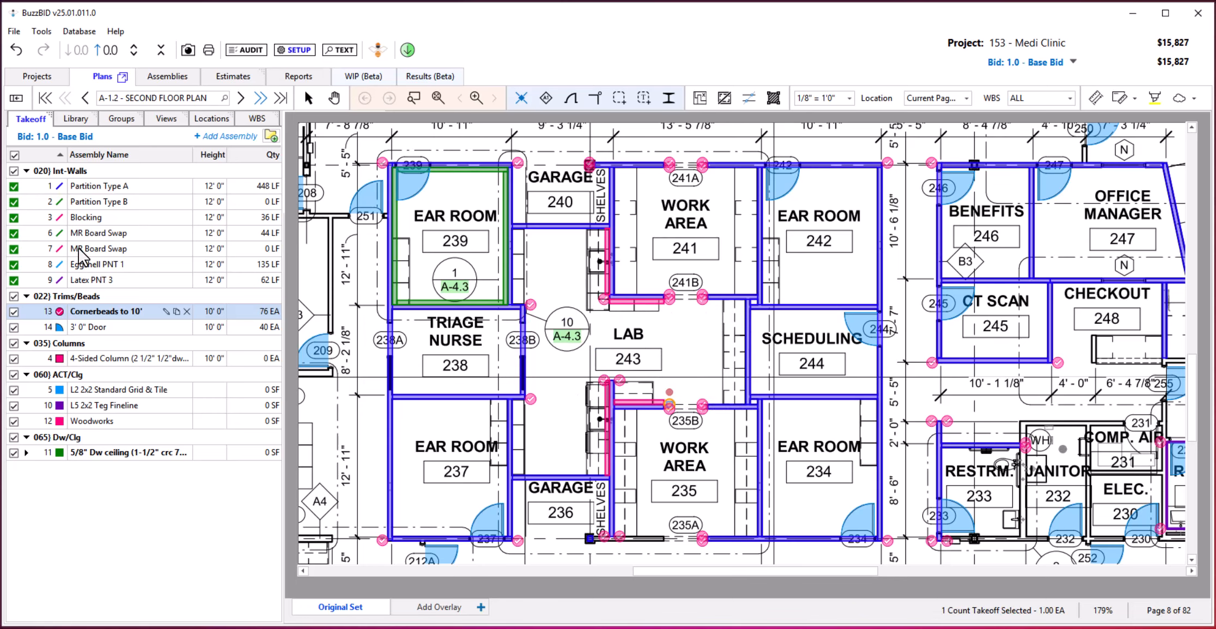
left_click(14, 249)
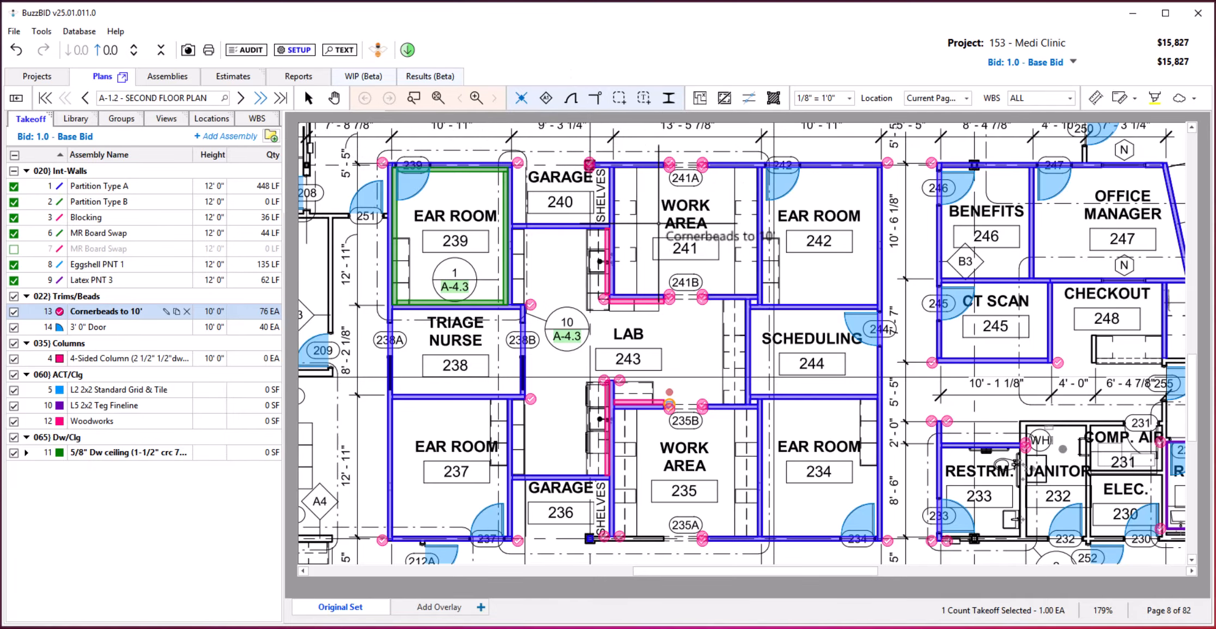
Use the symbol search on the second floor plan to find matching room-number boxes and B3 wall tags.
left_click_drag(654, 245, 658, 462)
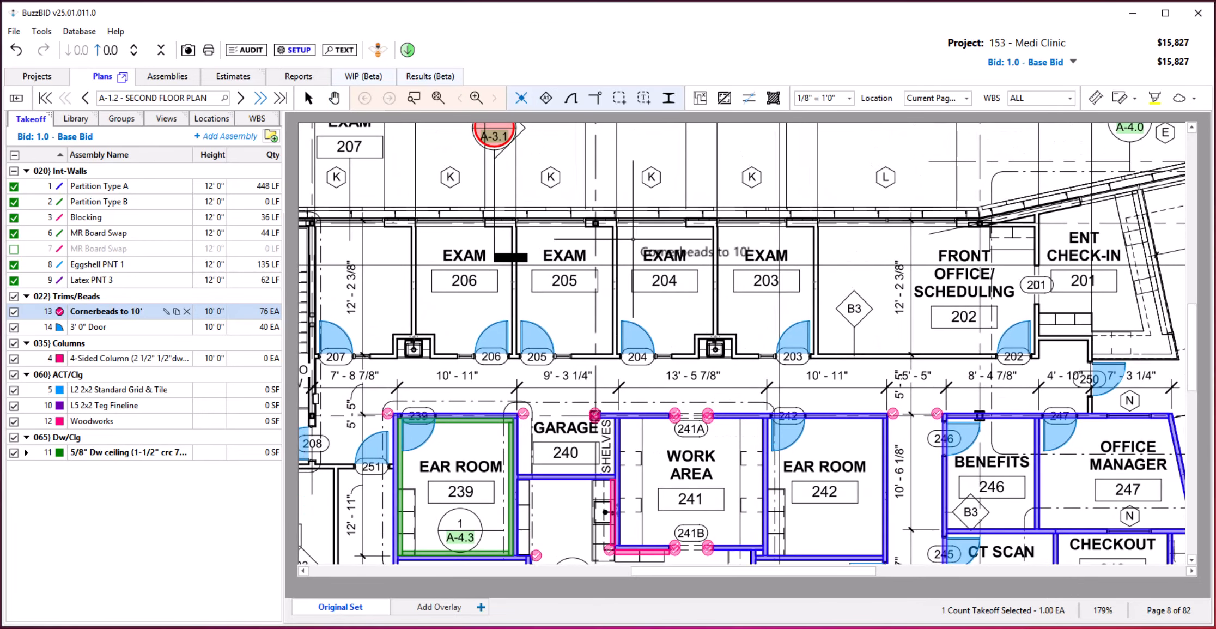
left_click(615, 97)
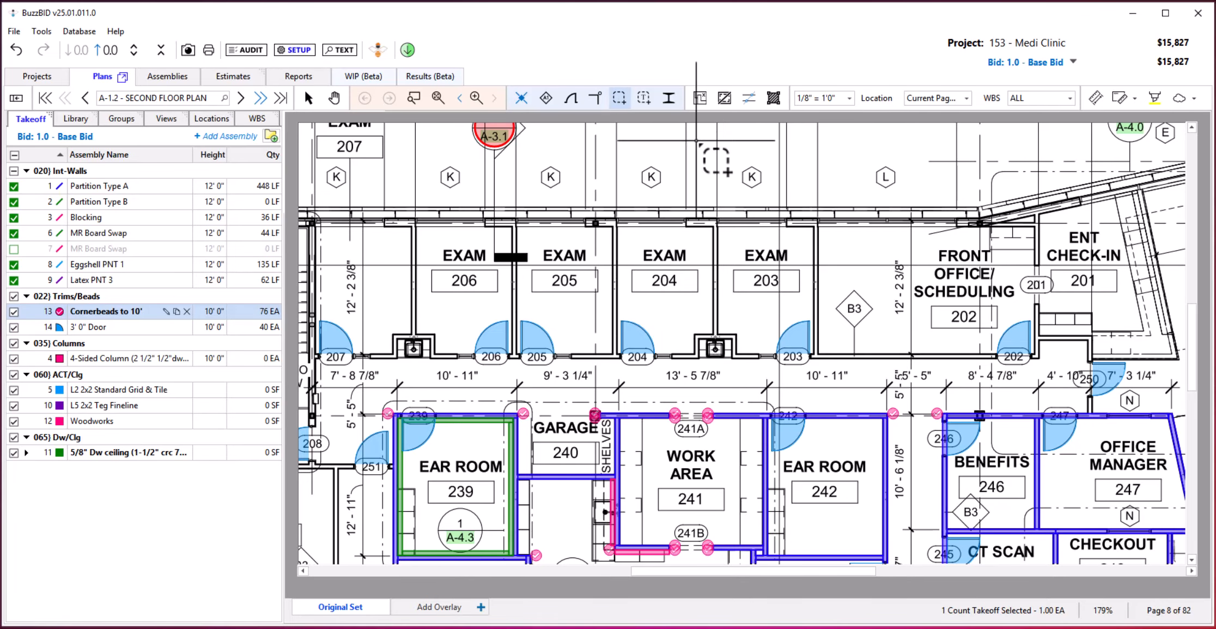
left_click(782, 281)
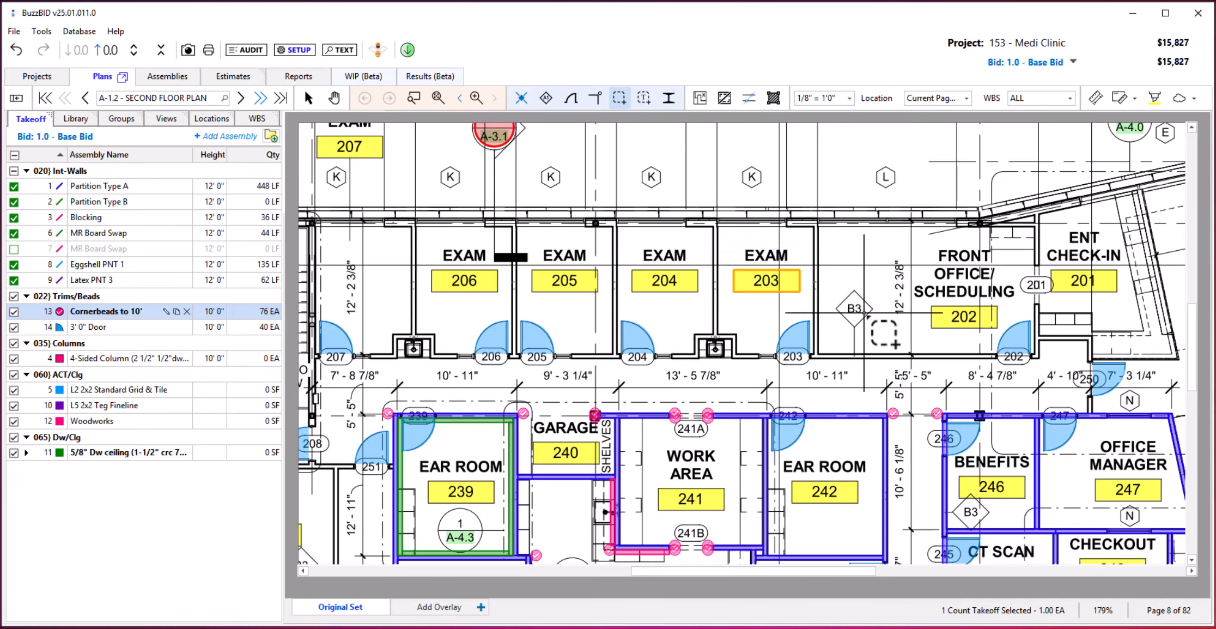
left_click(855, 312)
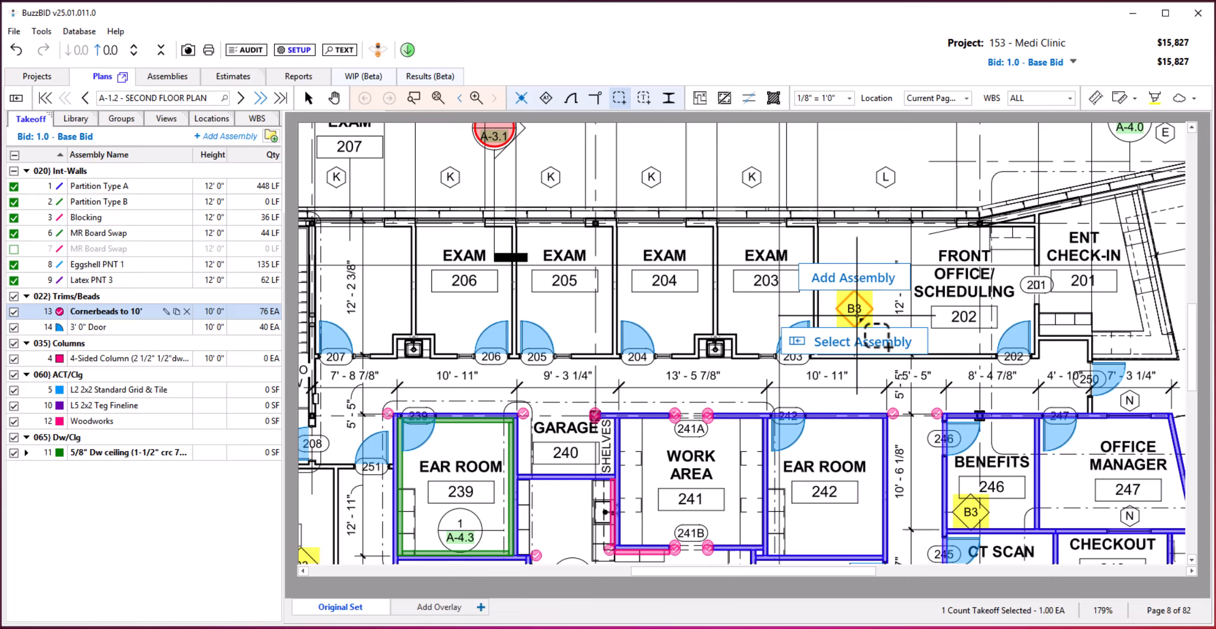
left_click(748, 278)
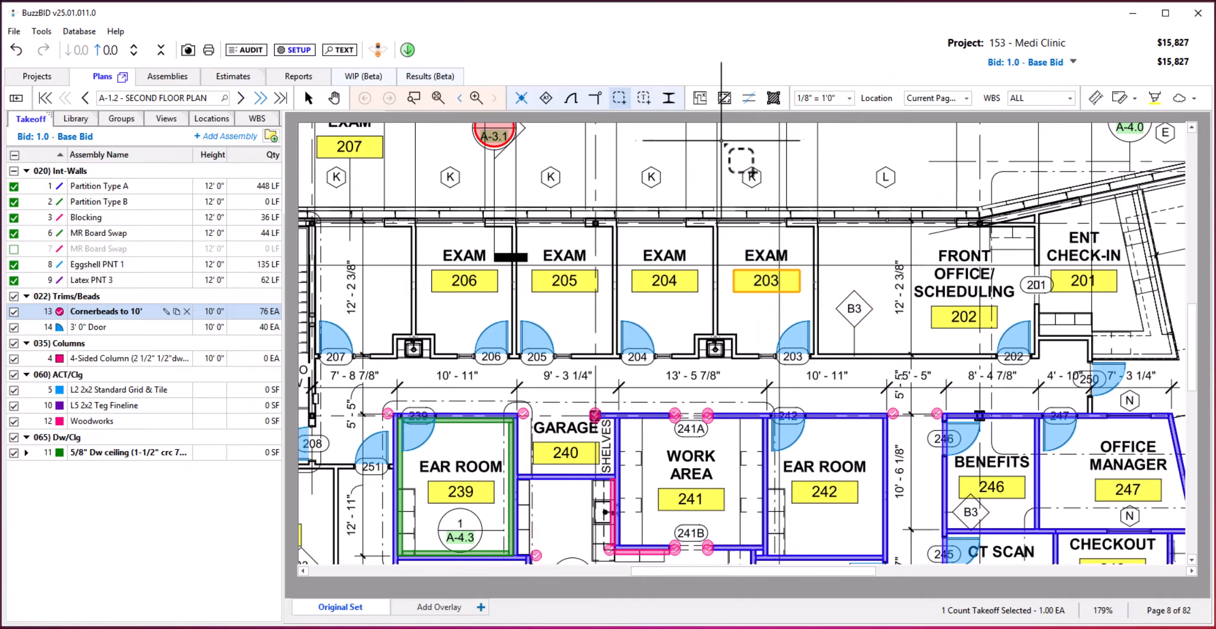
Use the text symbol search above the exam rooms to find the K tags and the L tags separately.
left_click(643, 99)
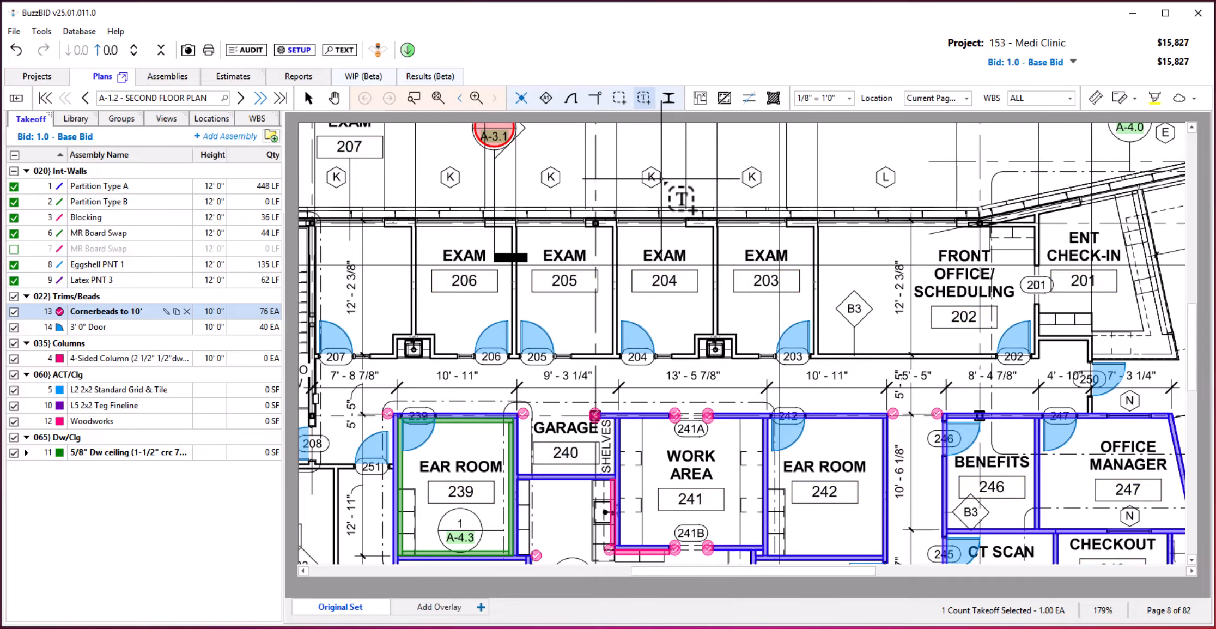
left_click(651, 181)
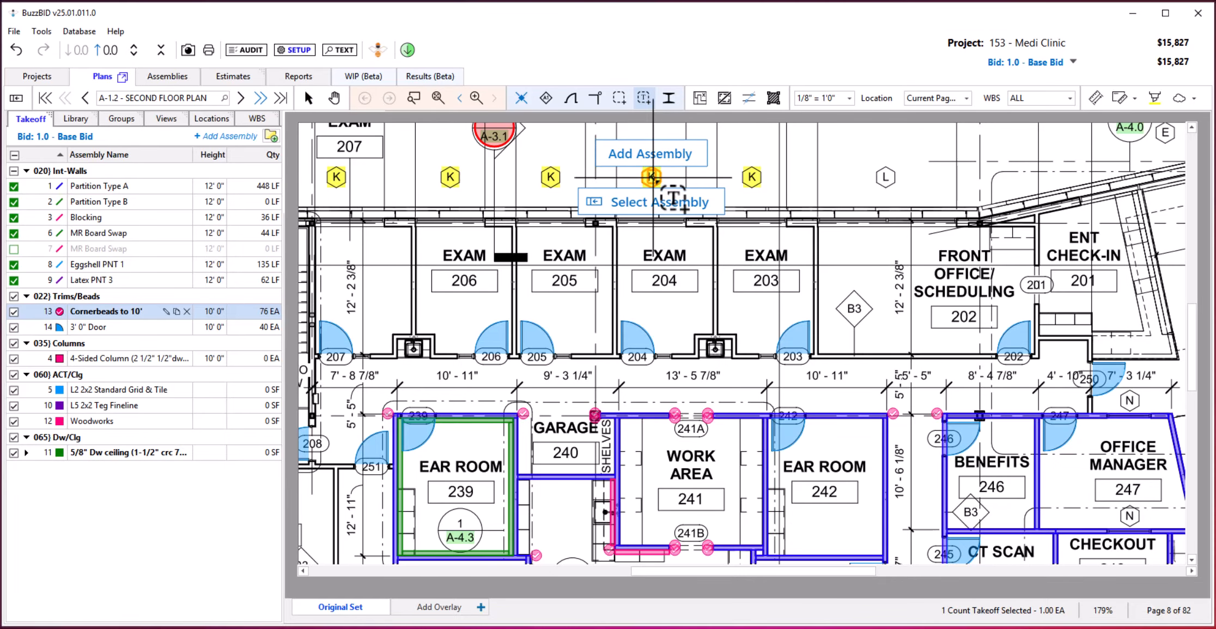
left_click(885, 177)
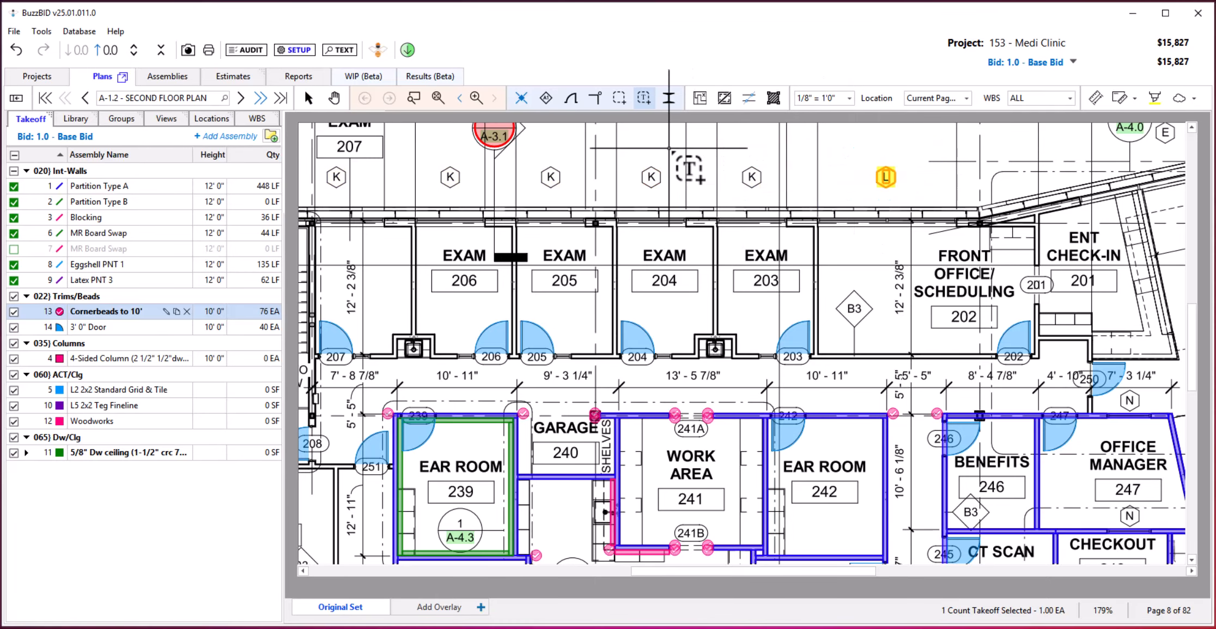
left_click(637, 98)
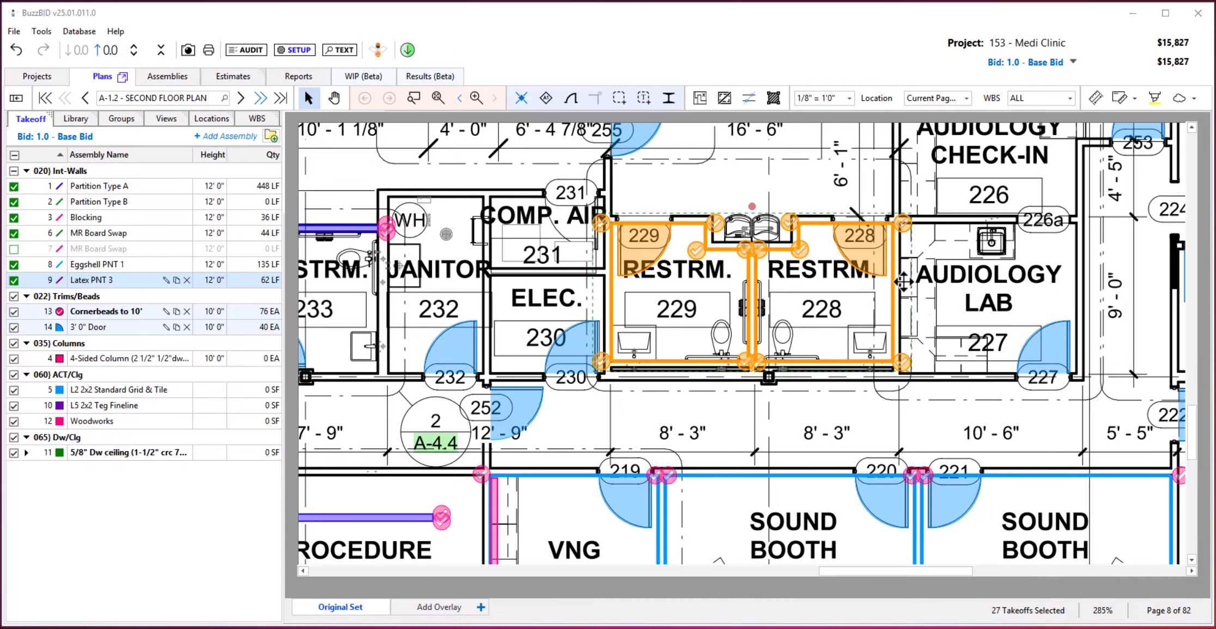
Review the plan's location list and assign the selected takeoffs of restrooms 228 and 229 to Floor 2.
mouse_move(901, 281)
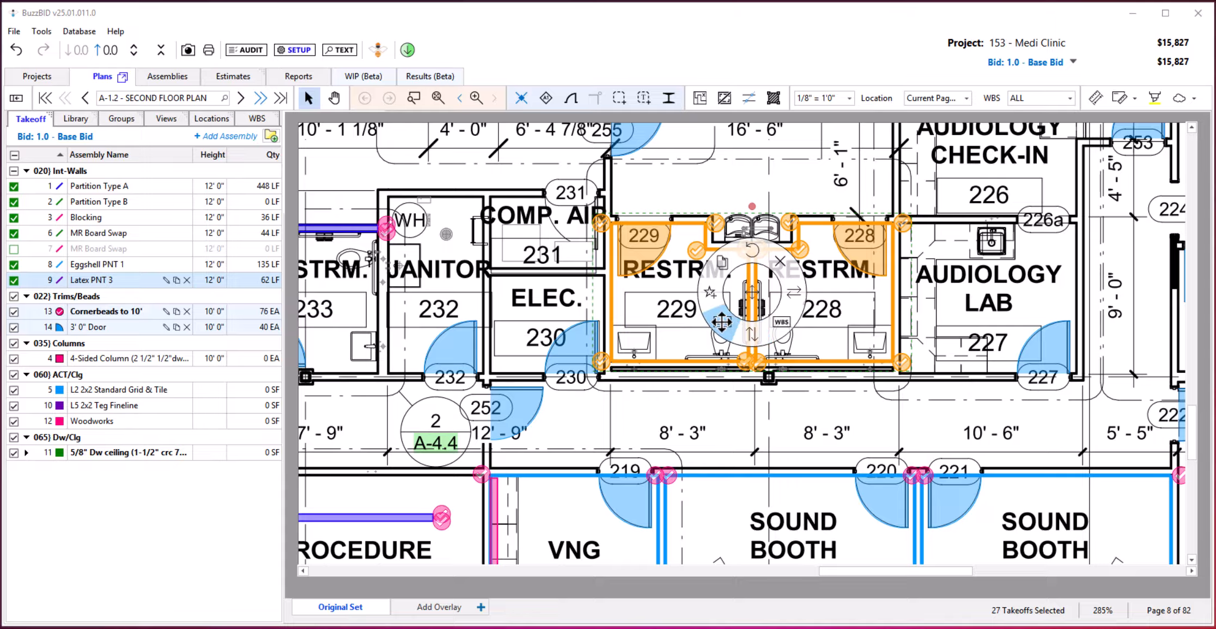
left_click(719, 322)
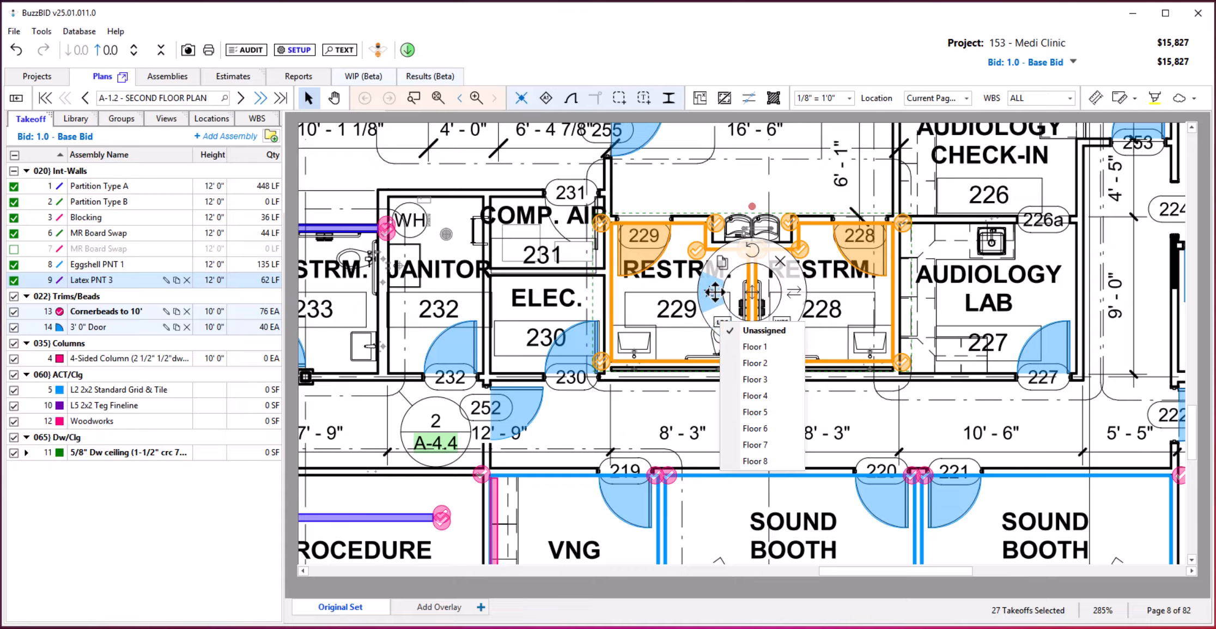
left_click(751, 291)
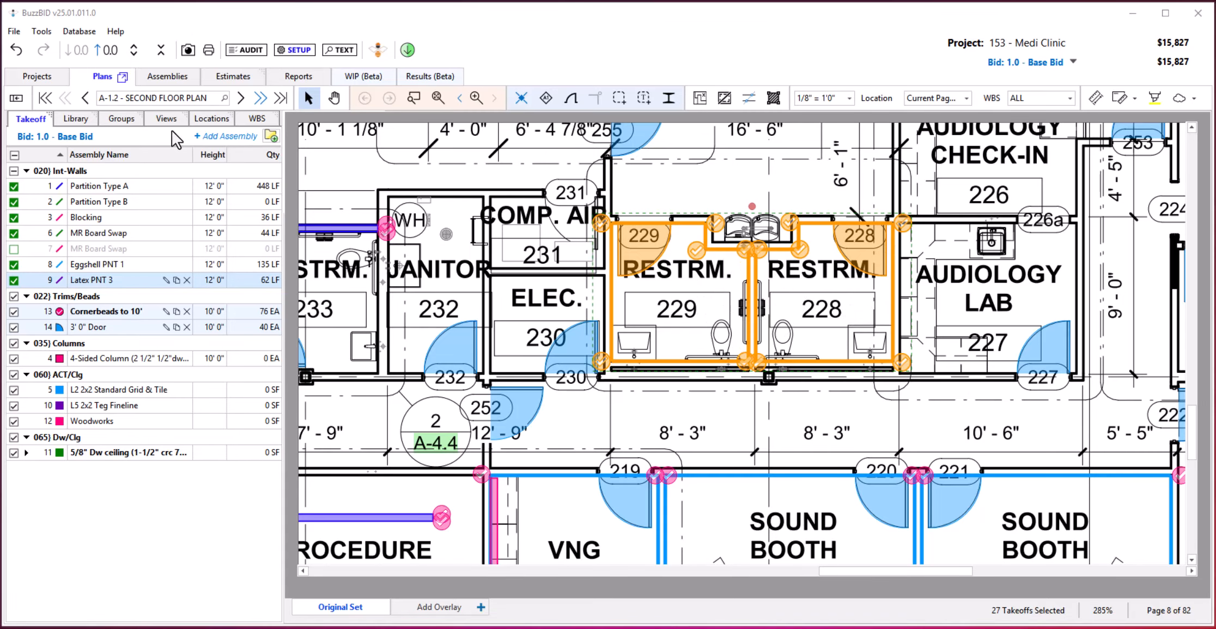
left_click(211, 118)
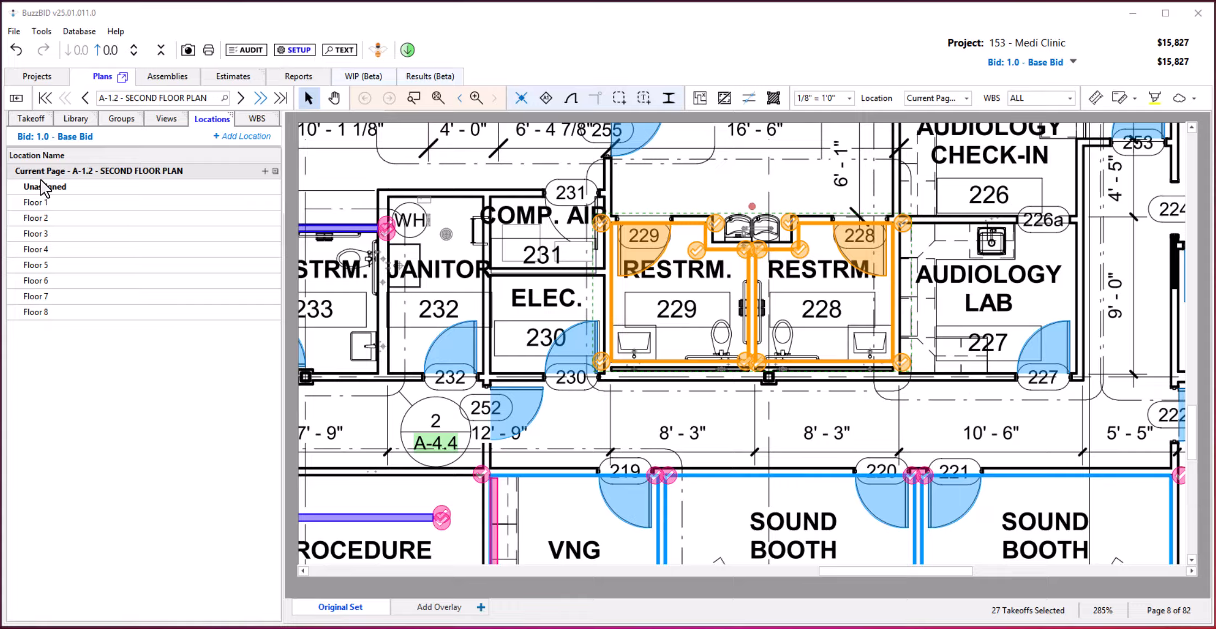
right_click(751, 293)
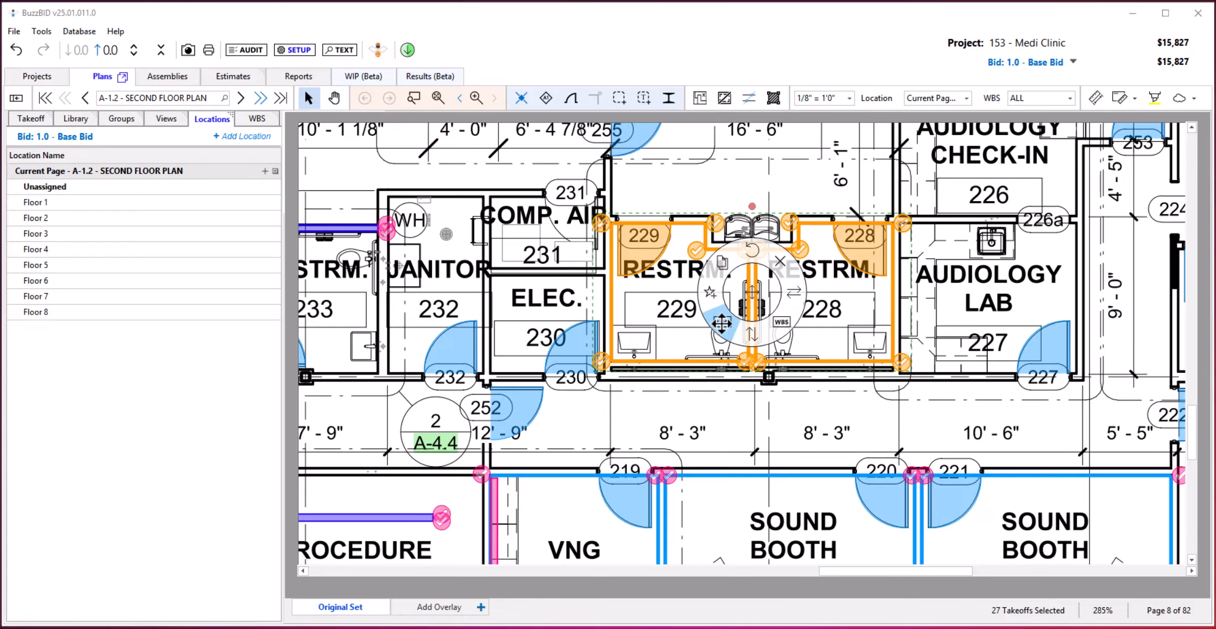
left_click(722, 323)
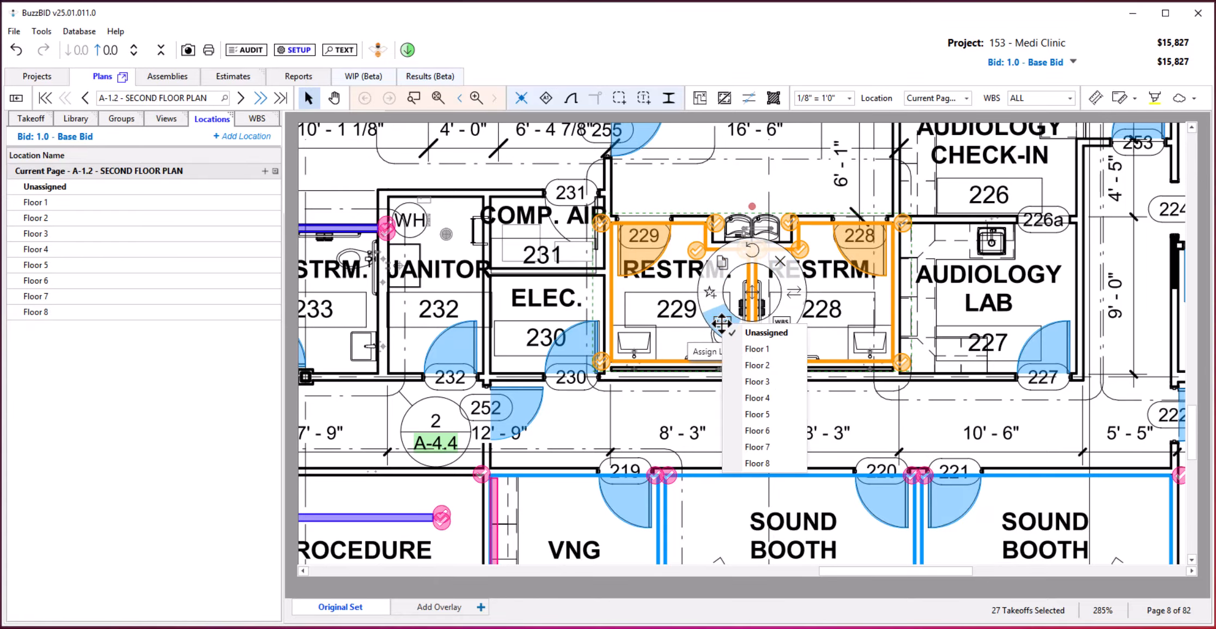
left_click(765, 360)
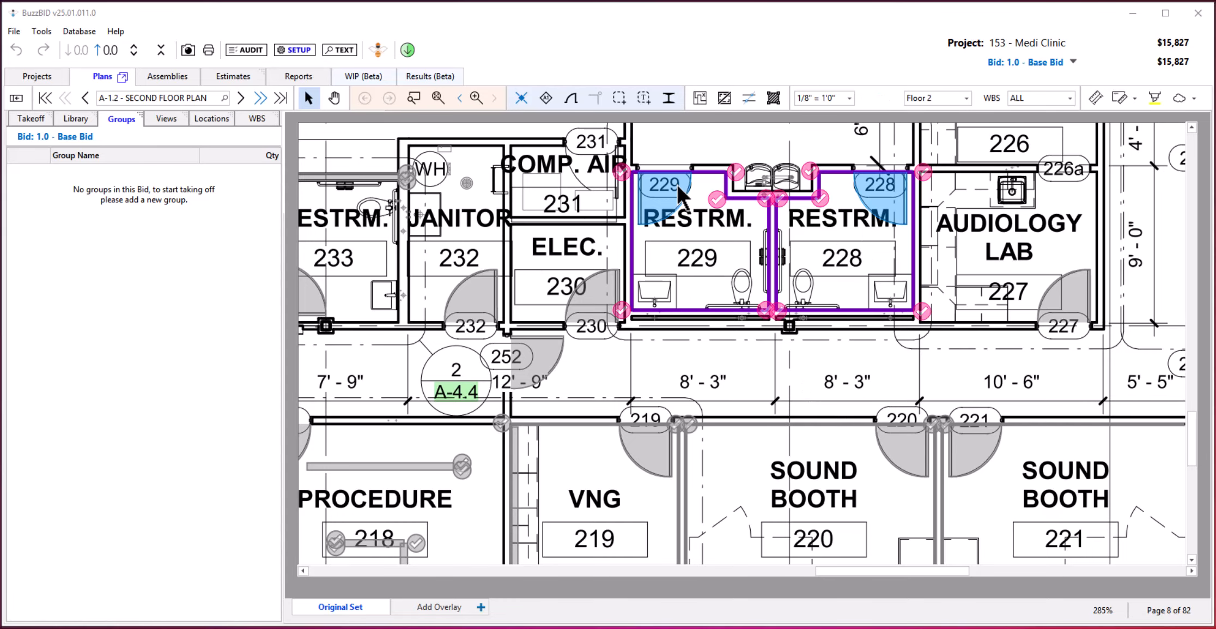
Create a group from all takeoffs in restrooms 228 and 229 and name it Typ RR.
left_click_drag(592, 138, 984, 346)
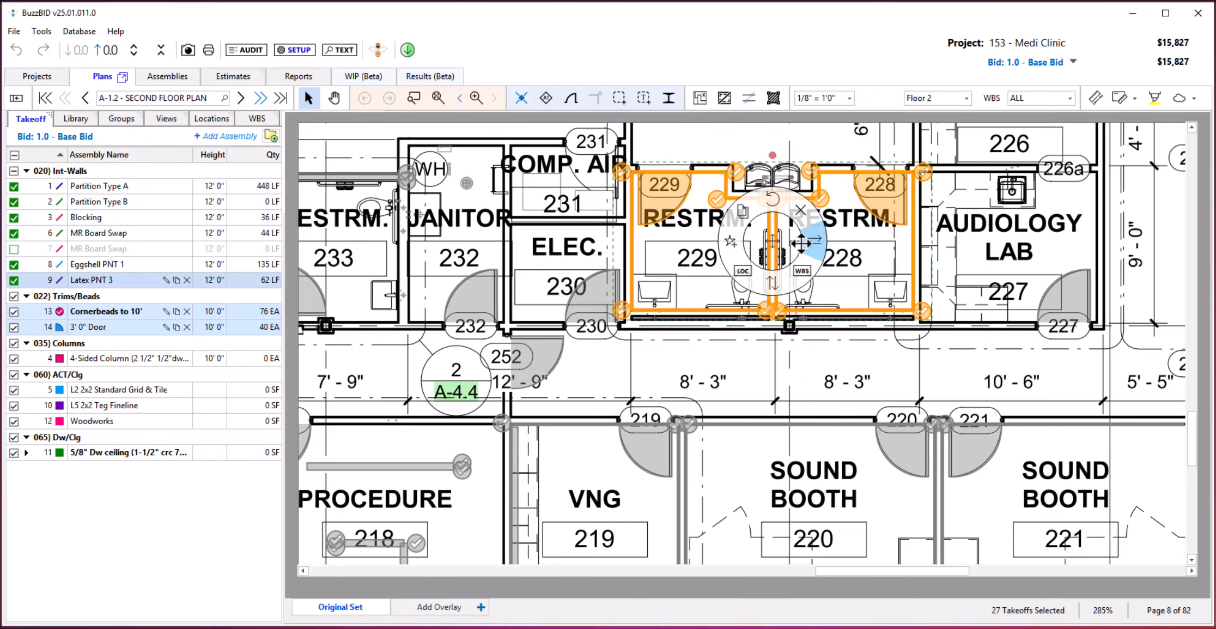
left_click(733, 239)
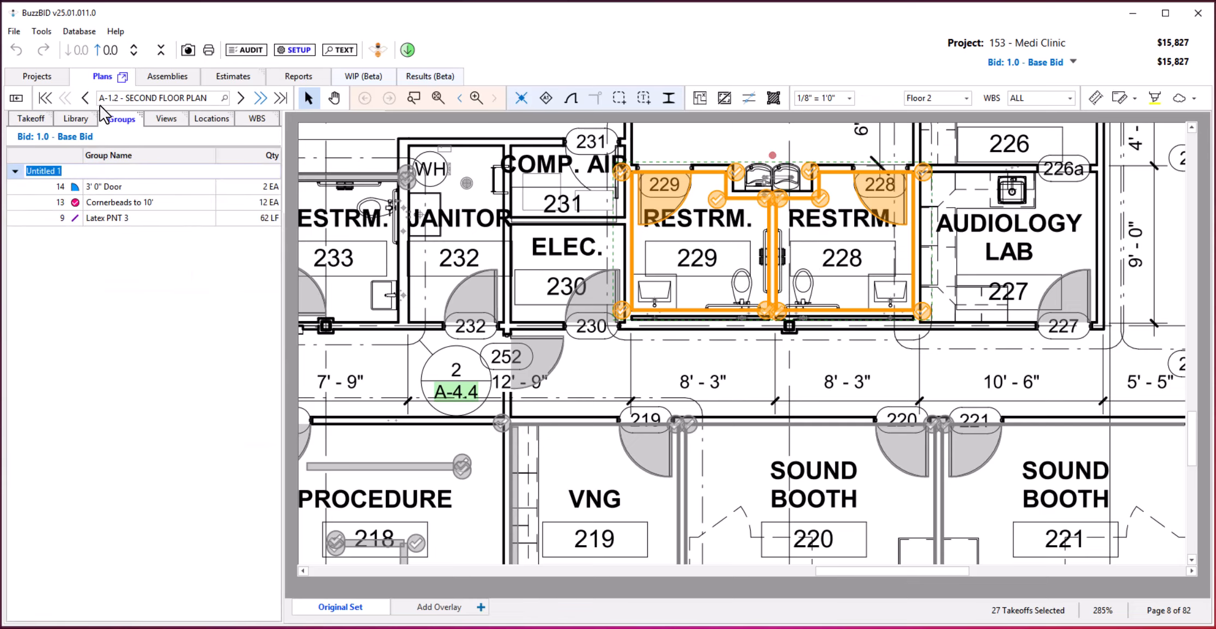
type("Type")
key("BackSpace")
type("RR")
key("Return")
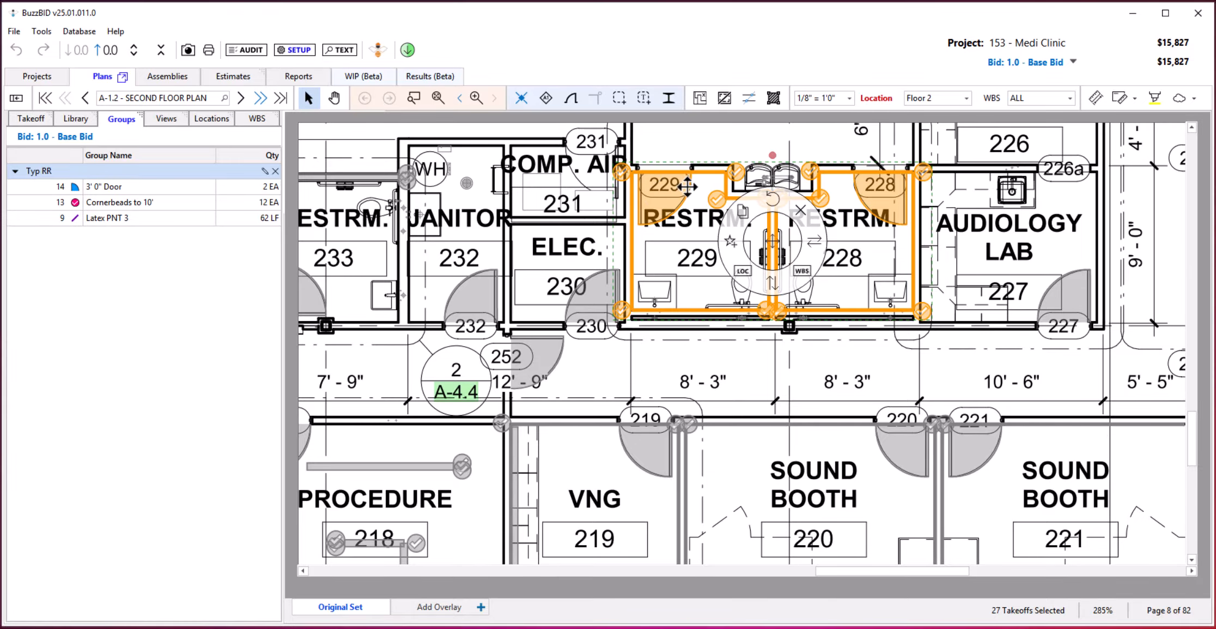
Delete the original wall, door and corner bead takeoffs in restrooms 228 and 229.
left_click(846, 305)
left_click_drag(846, 301, 966, 342)
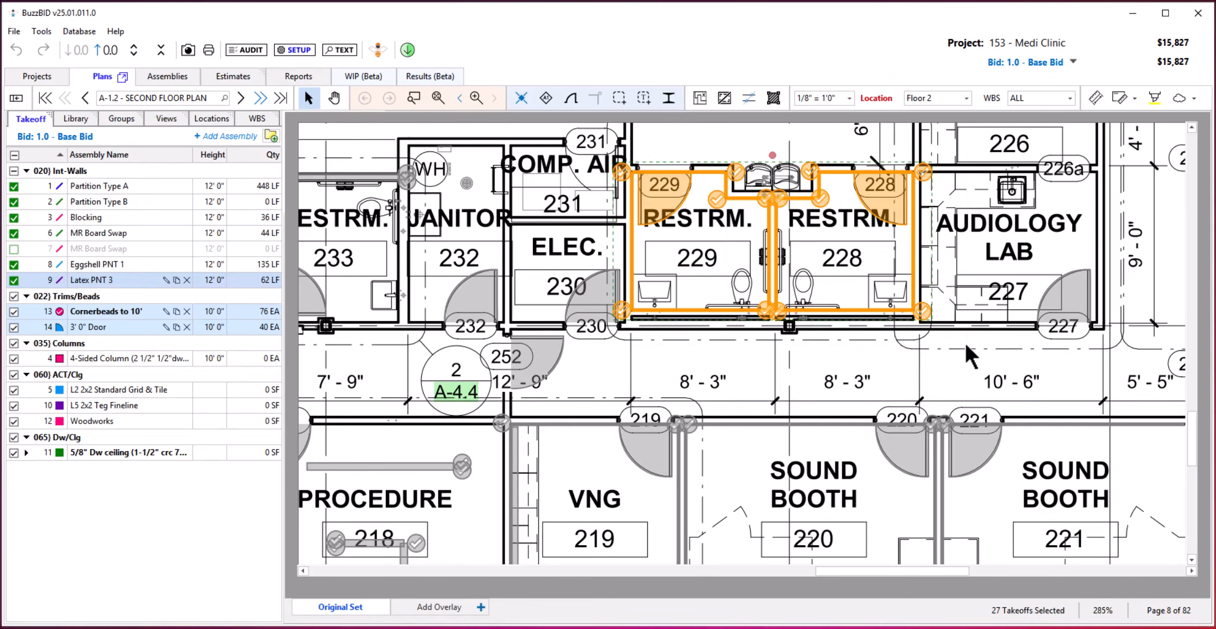
key("Delete")
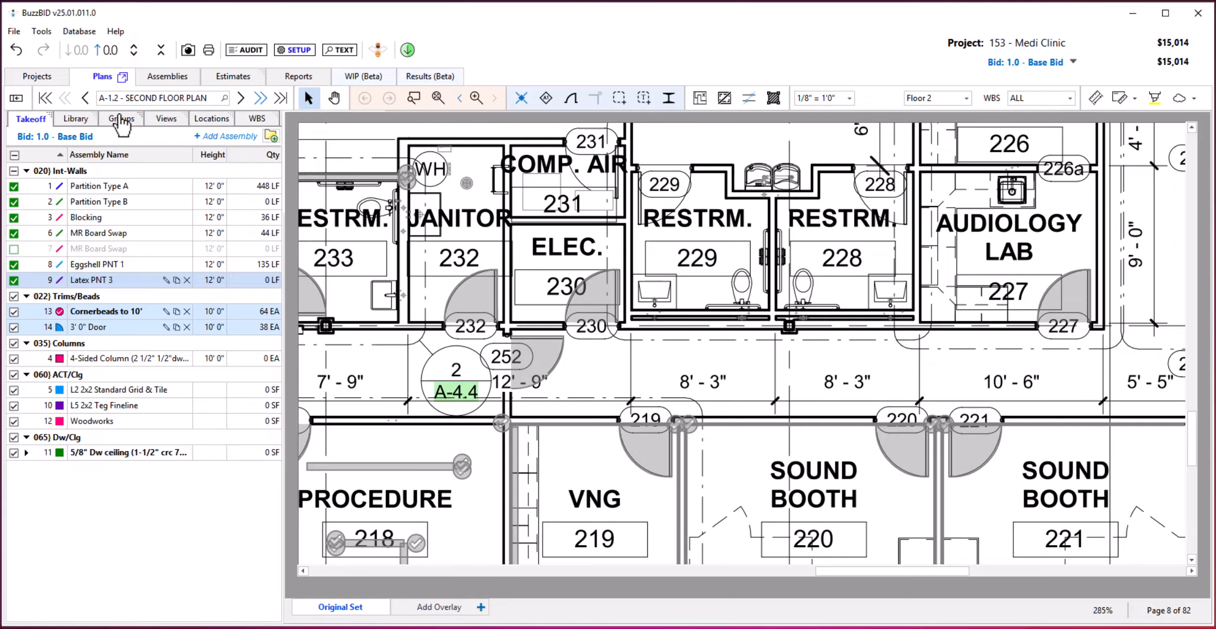
Place the Typ RR group over restrooms 229 and 228 on the second floor plan.
left_click(120, 119)
scroll(802, 447, "down", 2)
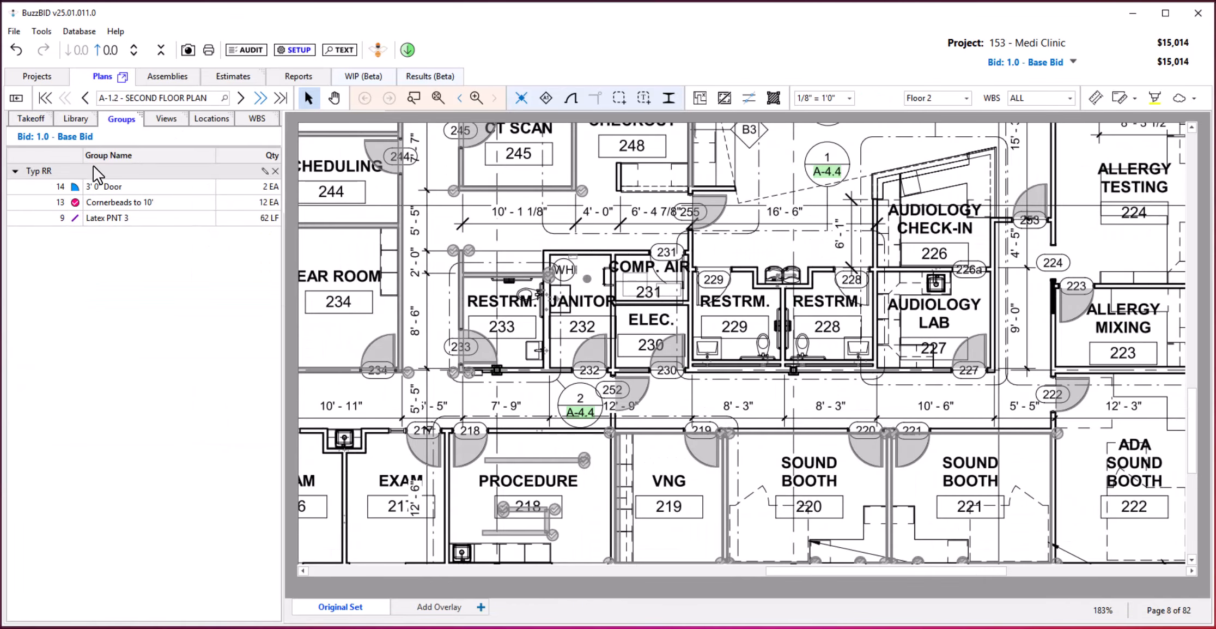
left_click(79, 173)
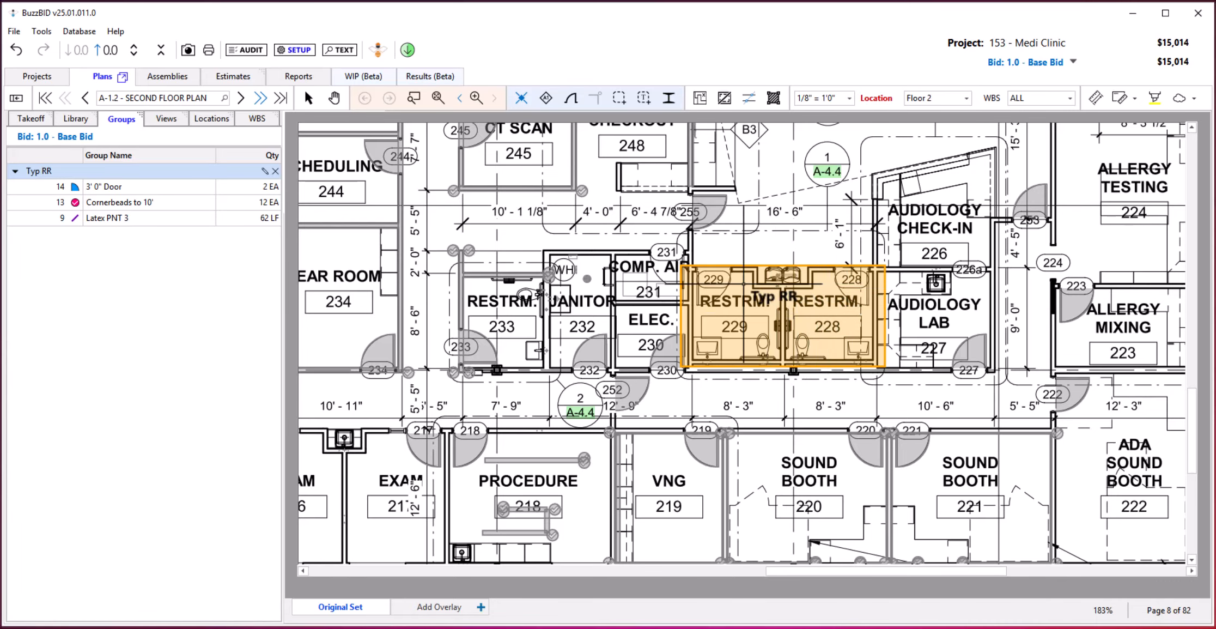
left_click(812, 343)
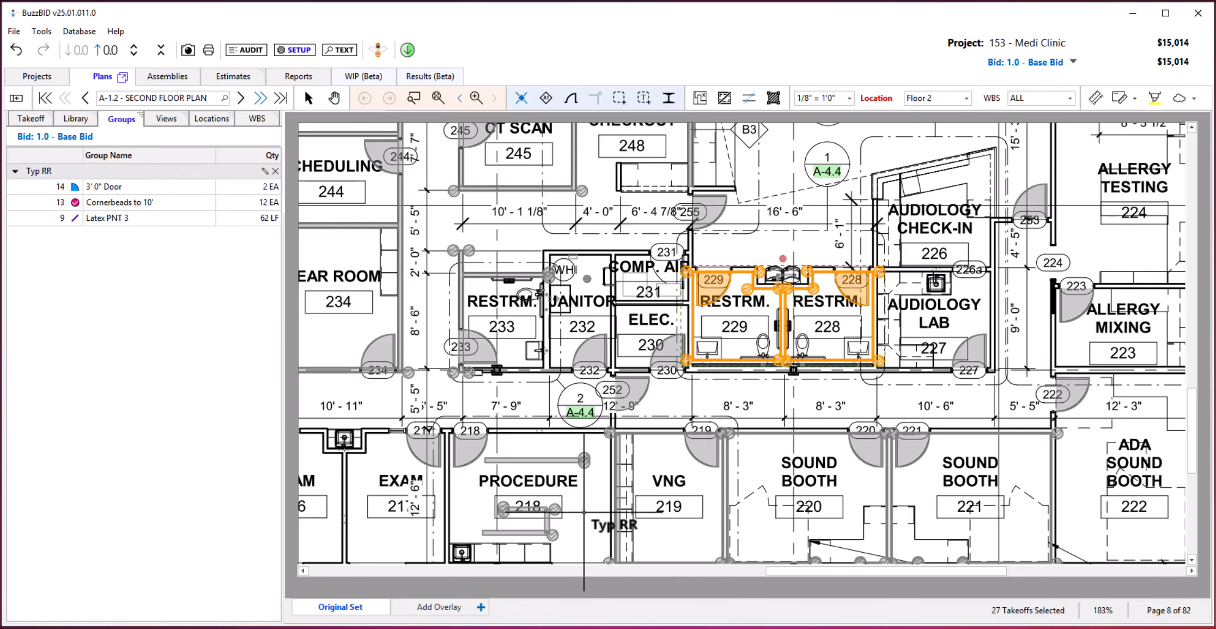
key("Escape")
key("Escape")
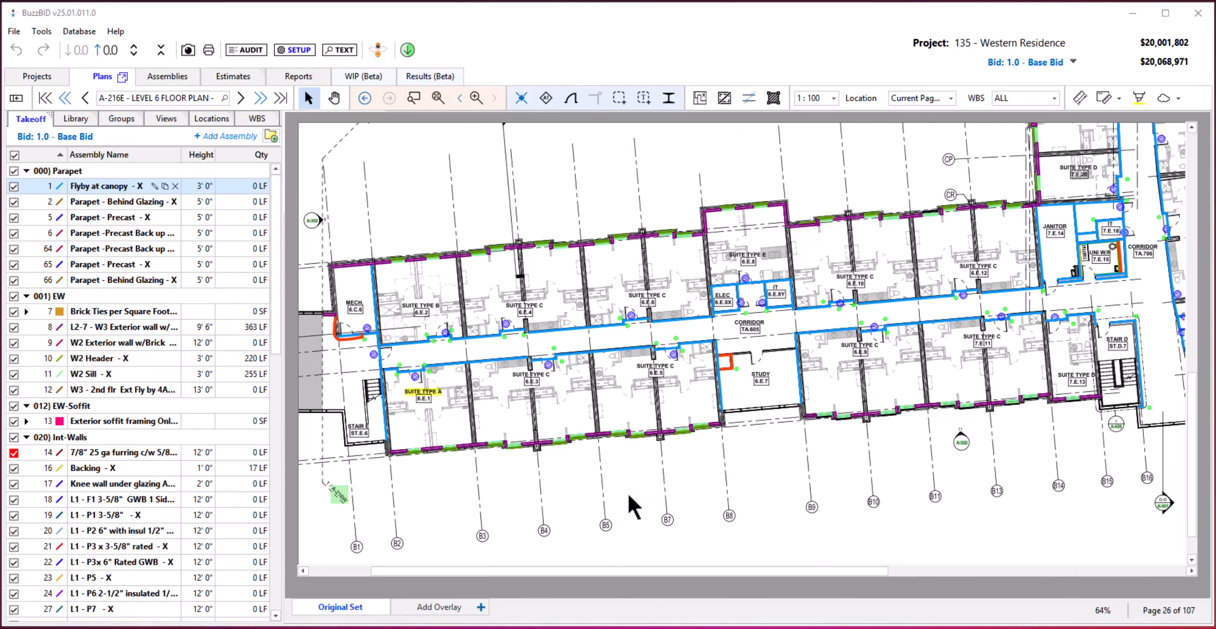
Place the Suite Type C group on suites 6.E.4 and 6.E.3 of the Level 6 floor plan.
left_click(124, 121)
scroll(158, 298, "down", 5)
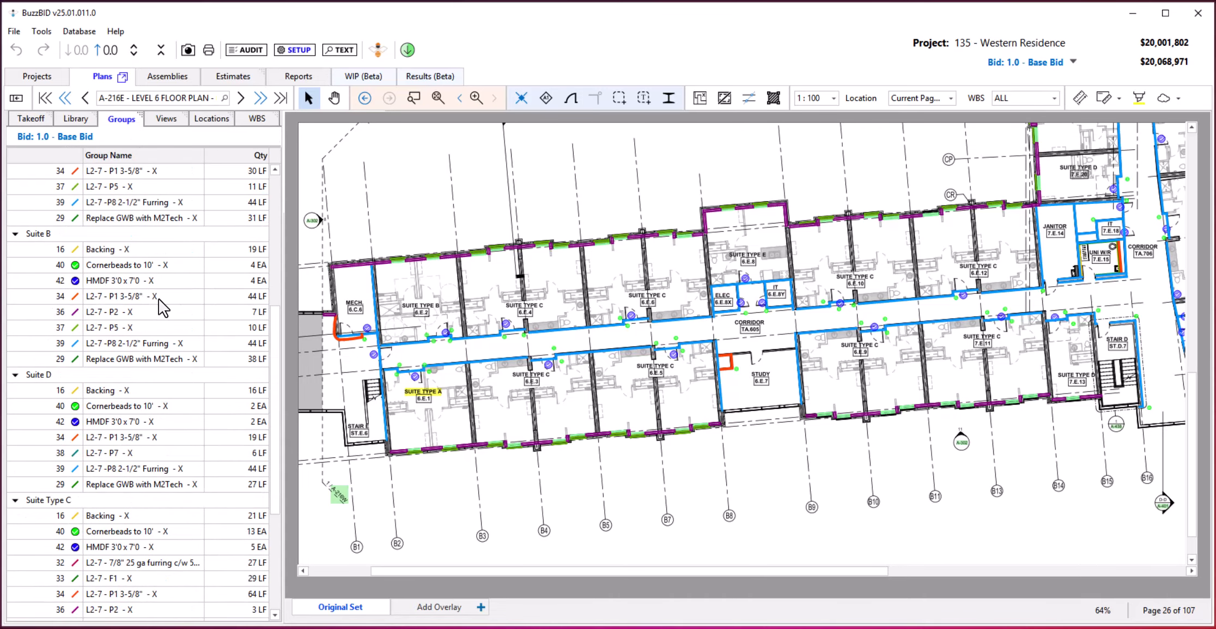
scroll(161, 301, "down", 2)
left_click(73, 407)
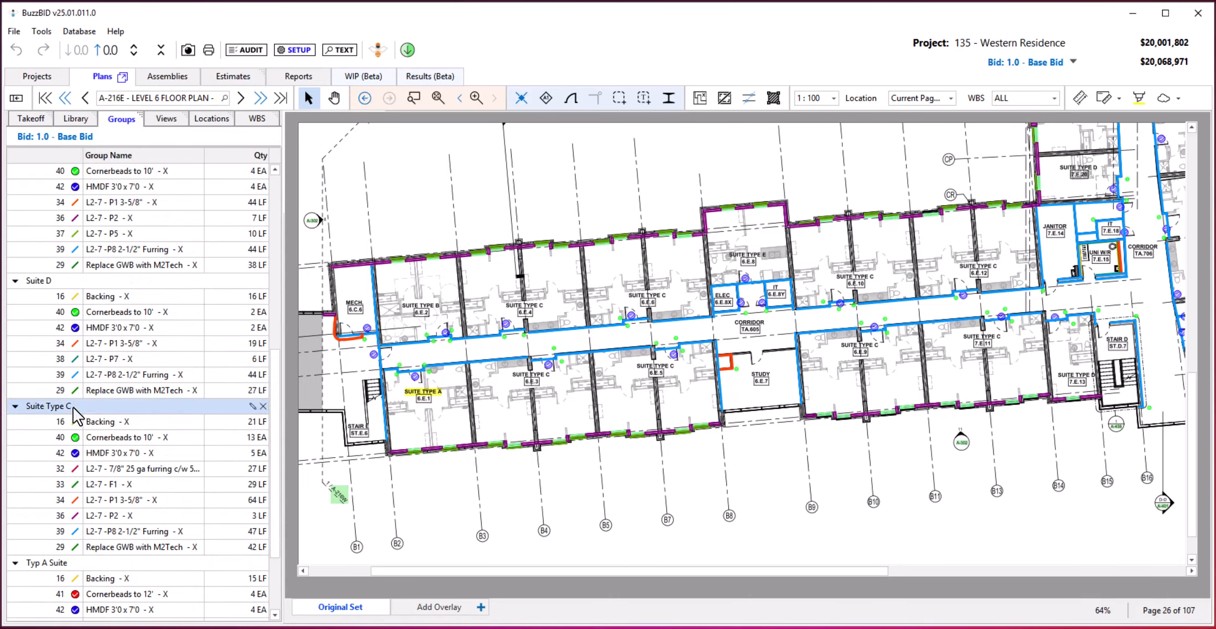
left_click_drag(73, 409, 330, 412)
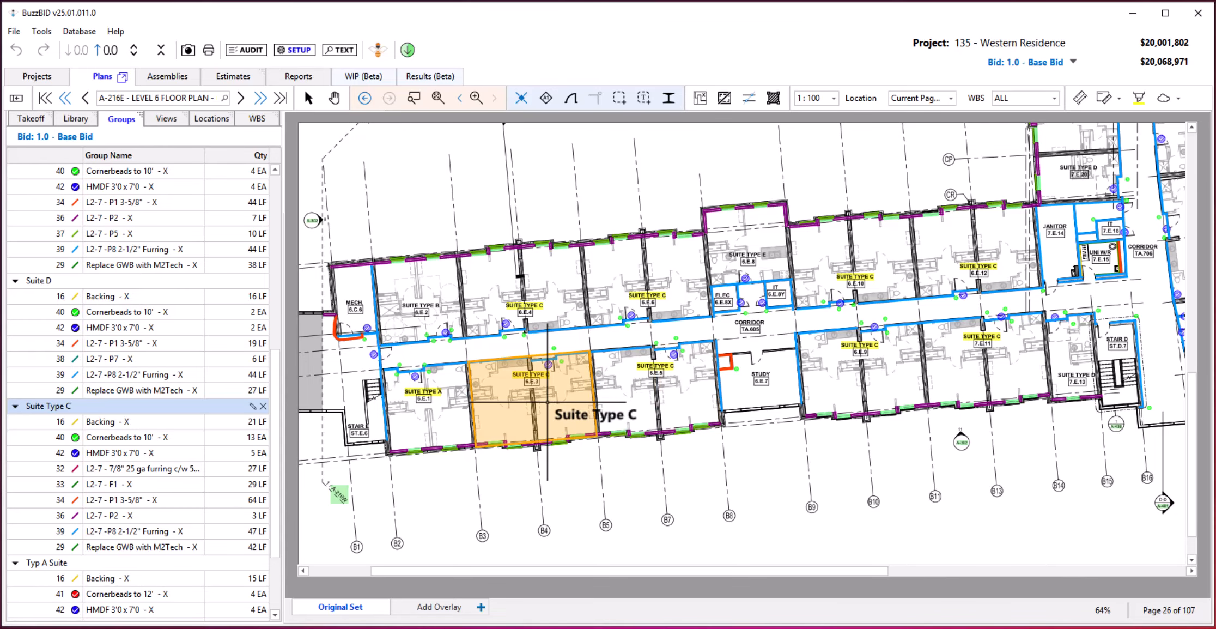
left_click(548, 297)
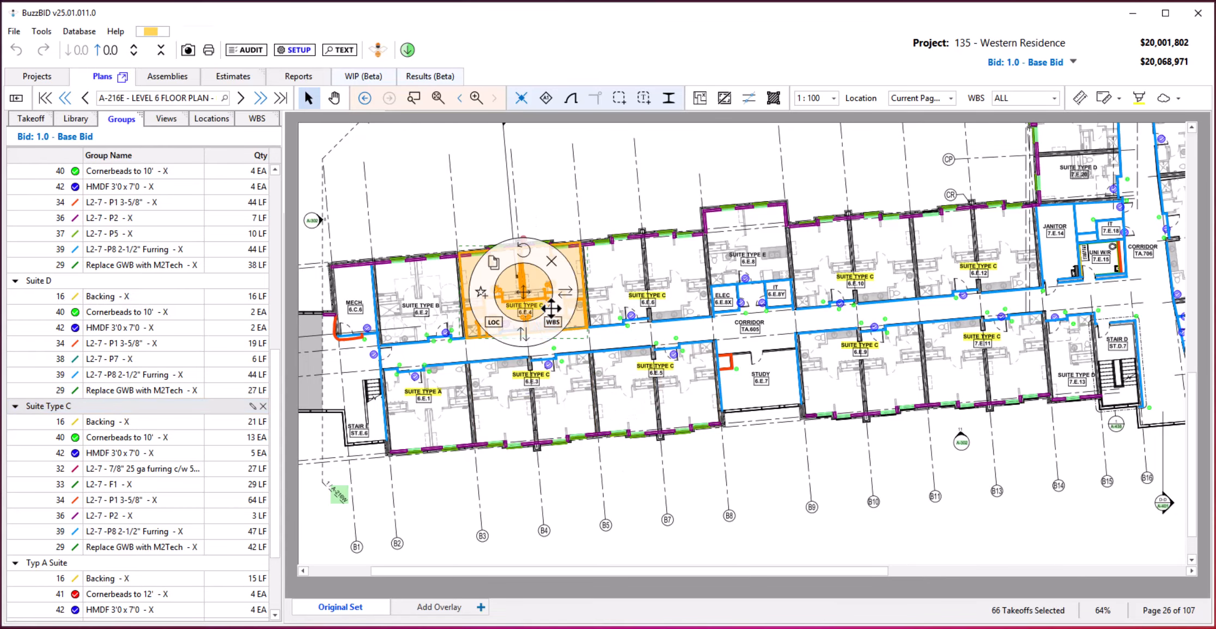
left_click(554, 404)
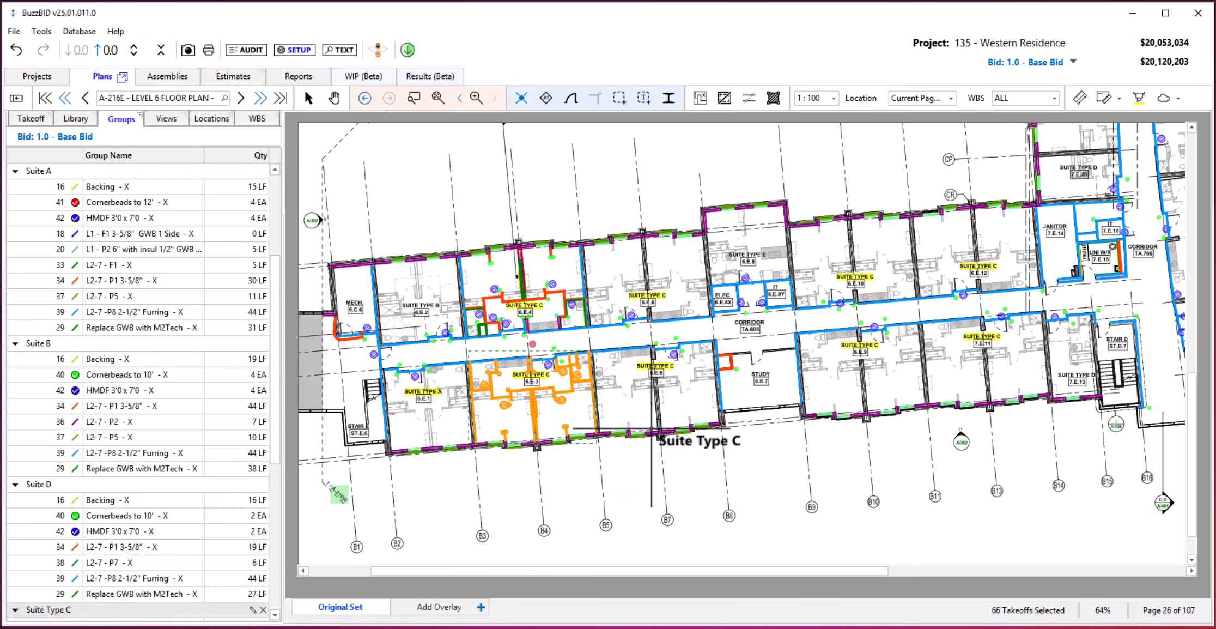
Place the Suite Type C group on suite 6.E.5 and the Type C suite across the corridor, and undo both placements.
left_click(654, 381)
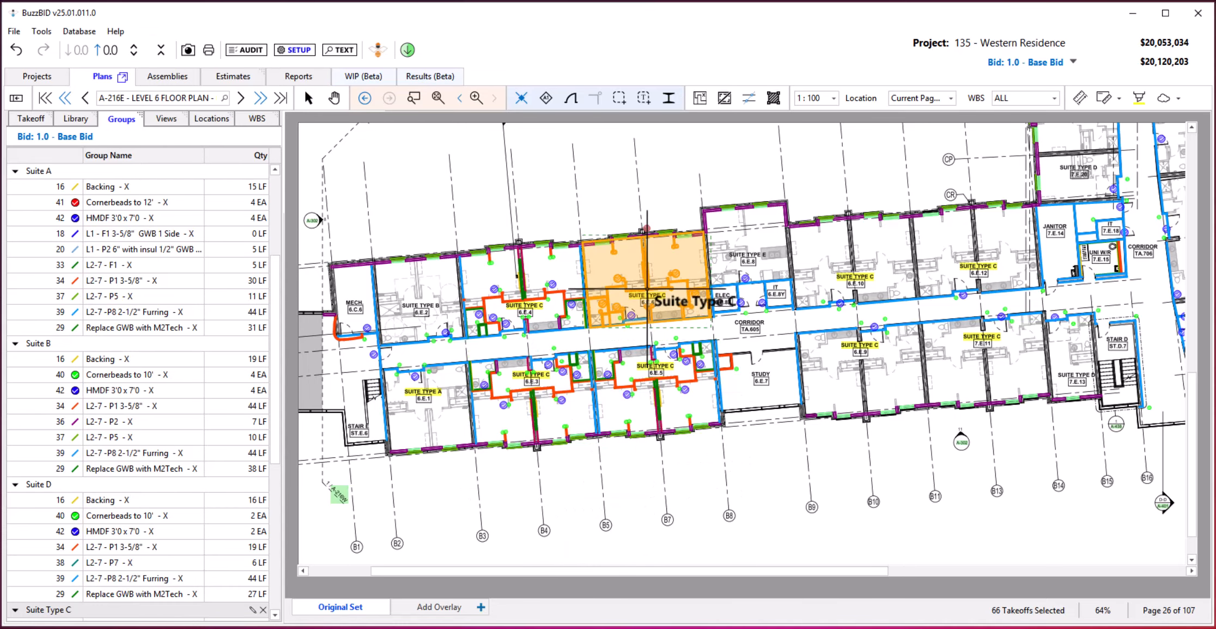
left_click(646, 288)
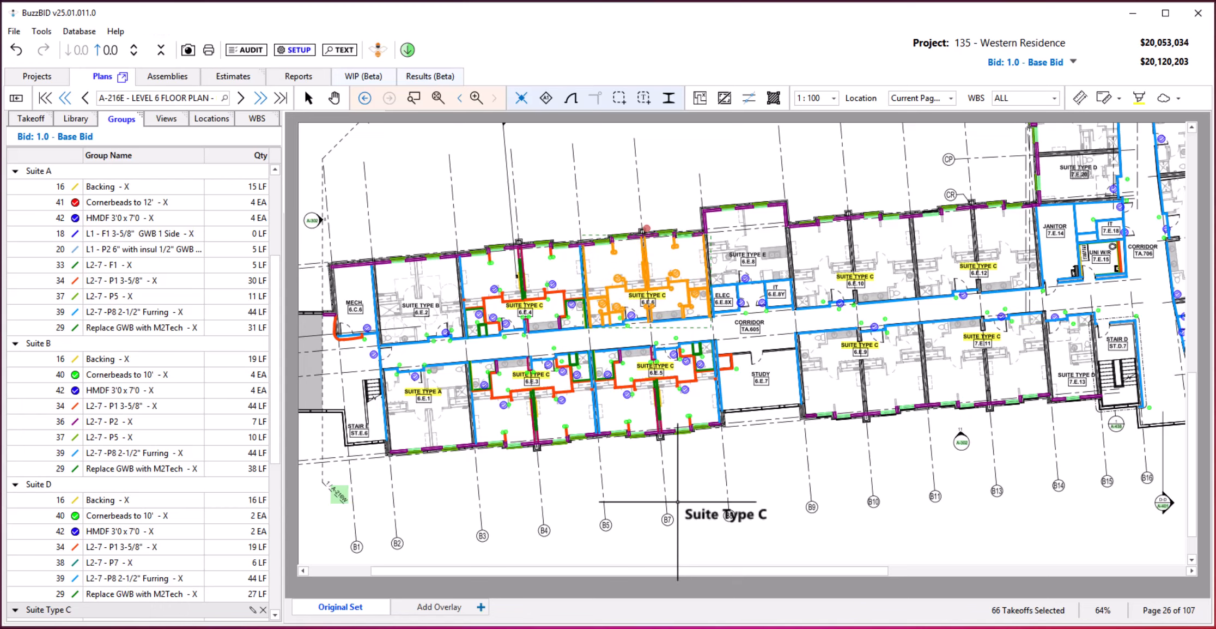
key("ctrl+z")
key("ctrl+z")
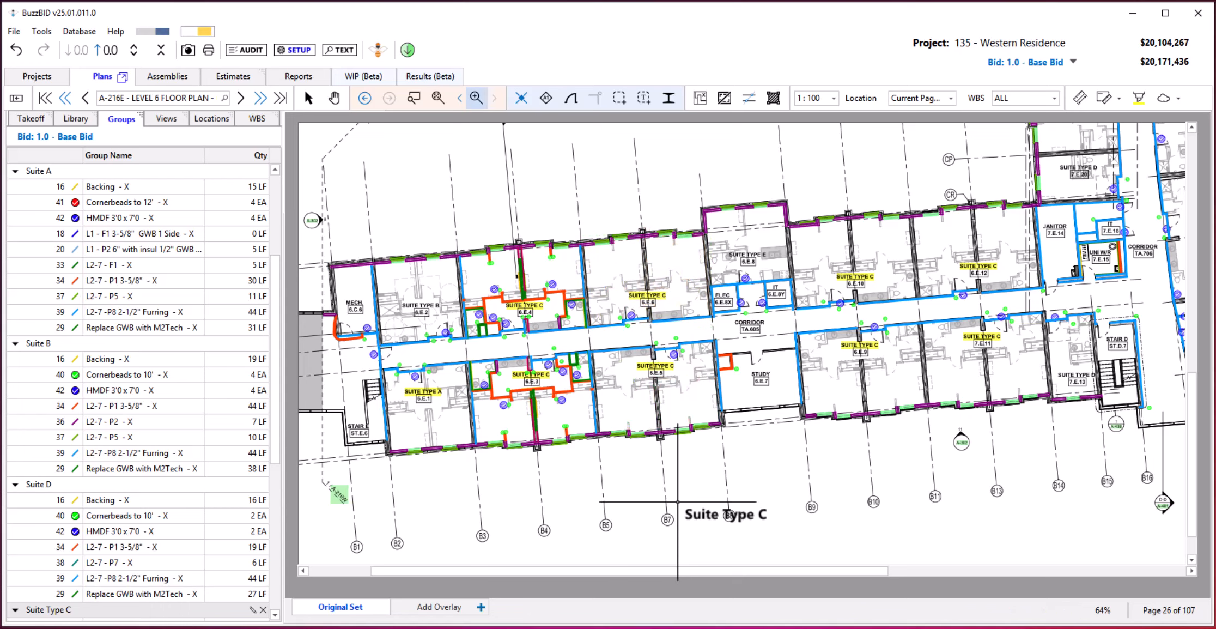
Undo the remaining Suite Type C placements and place the group on every Type C suite of the Level 6 floor plan at once.
key("ctrl+z")
key("ctrl+z")
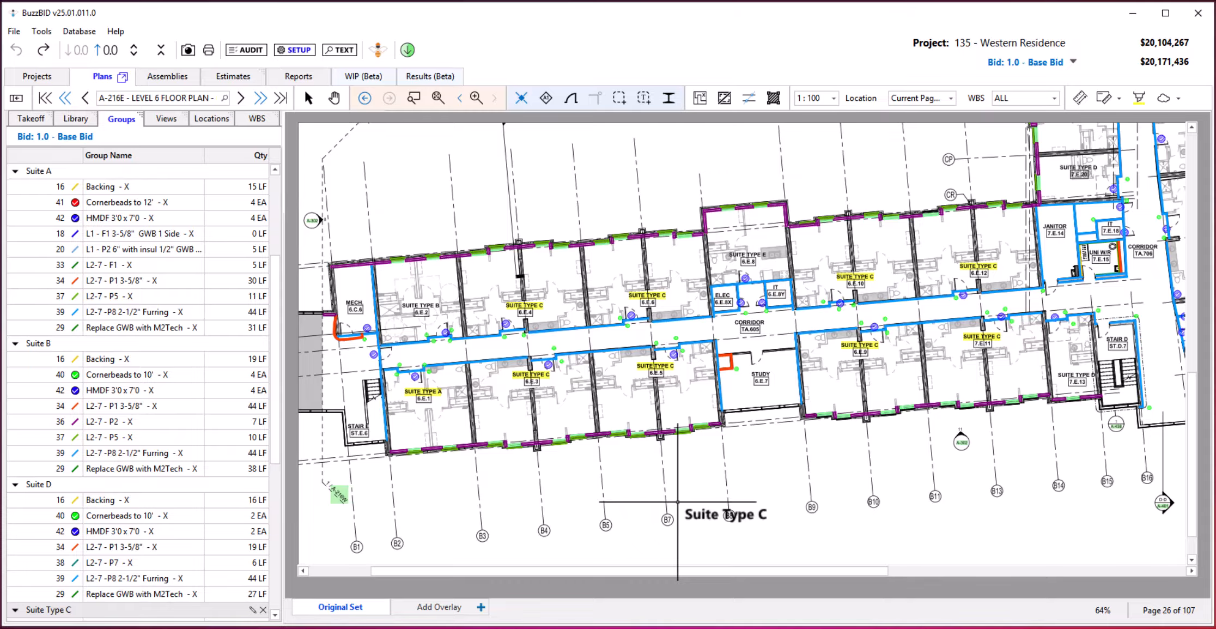
scroll(678, 501, "down", 2)
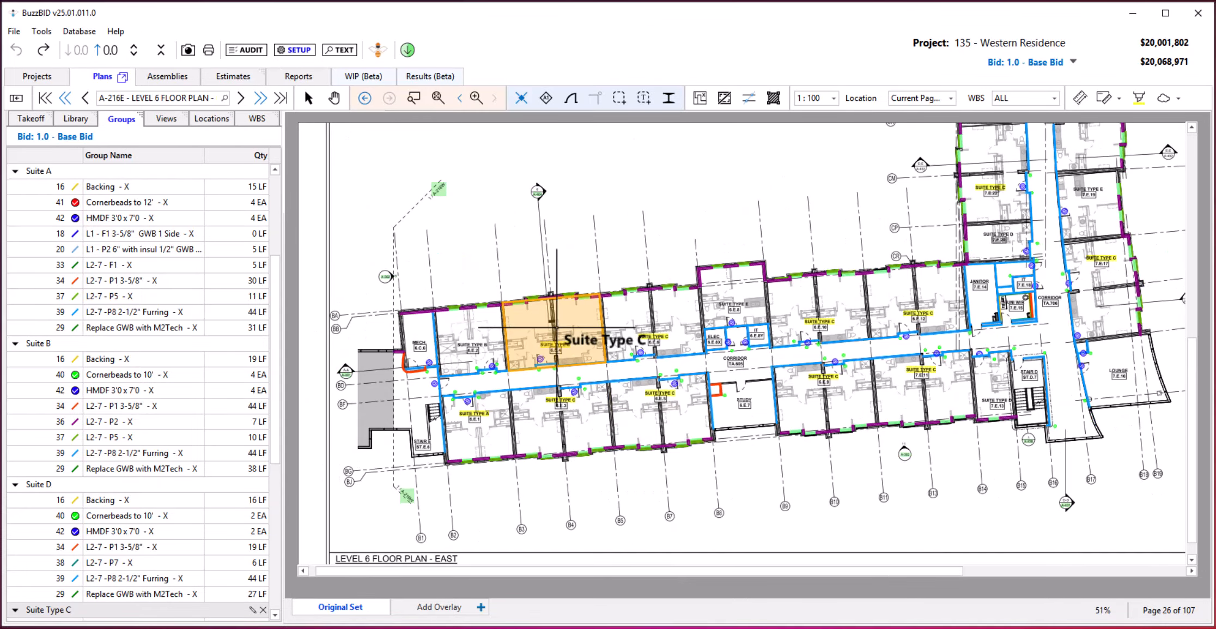
left_click(556, 327)
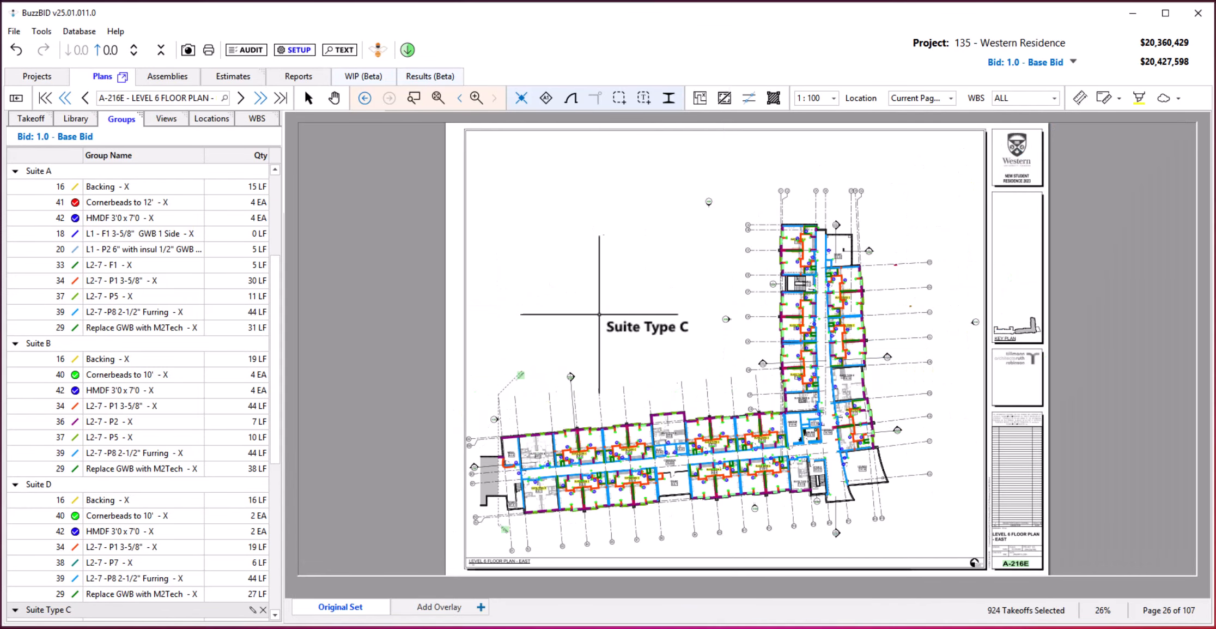
scroll(665, 484, "up", 3)
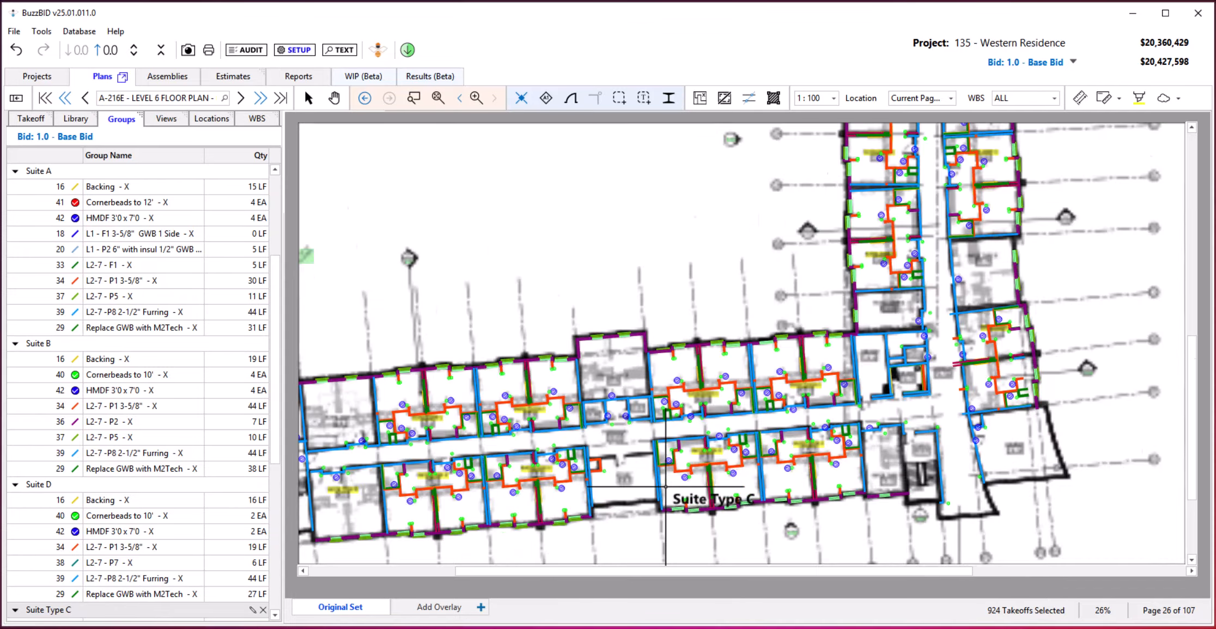
scroll(666, 485, "up", 1)
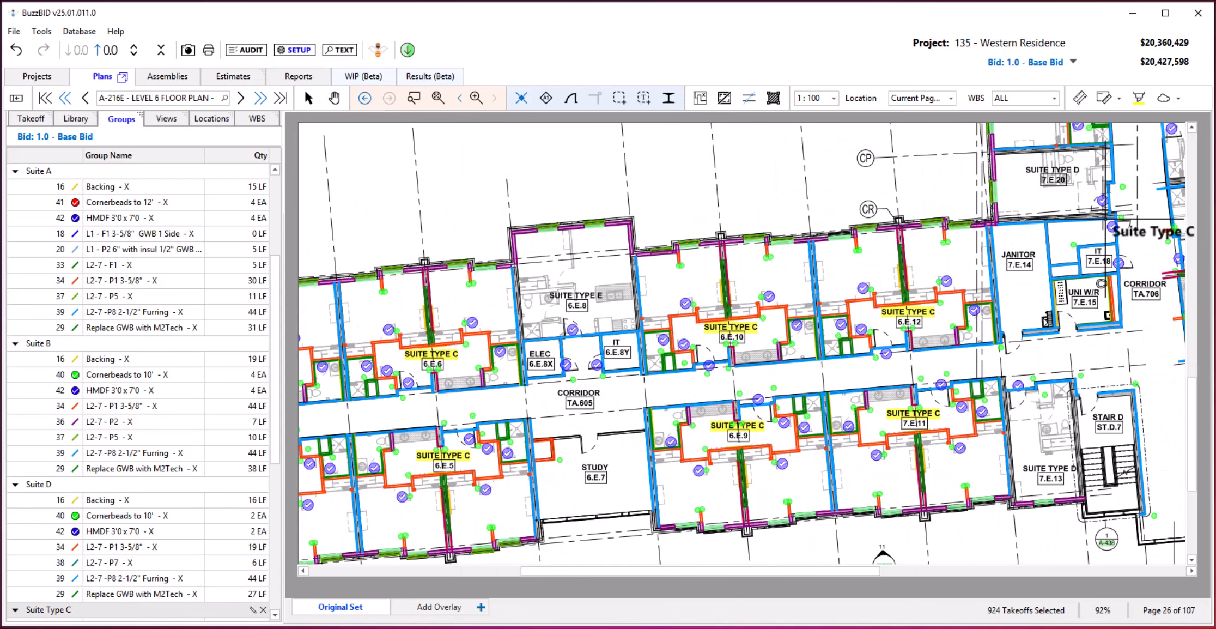
left_click_drag(1105, 219, 859, 531)
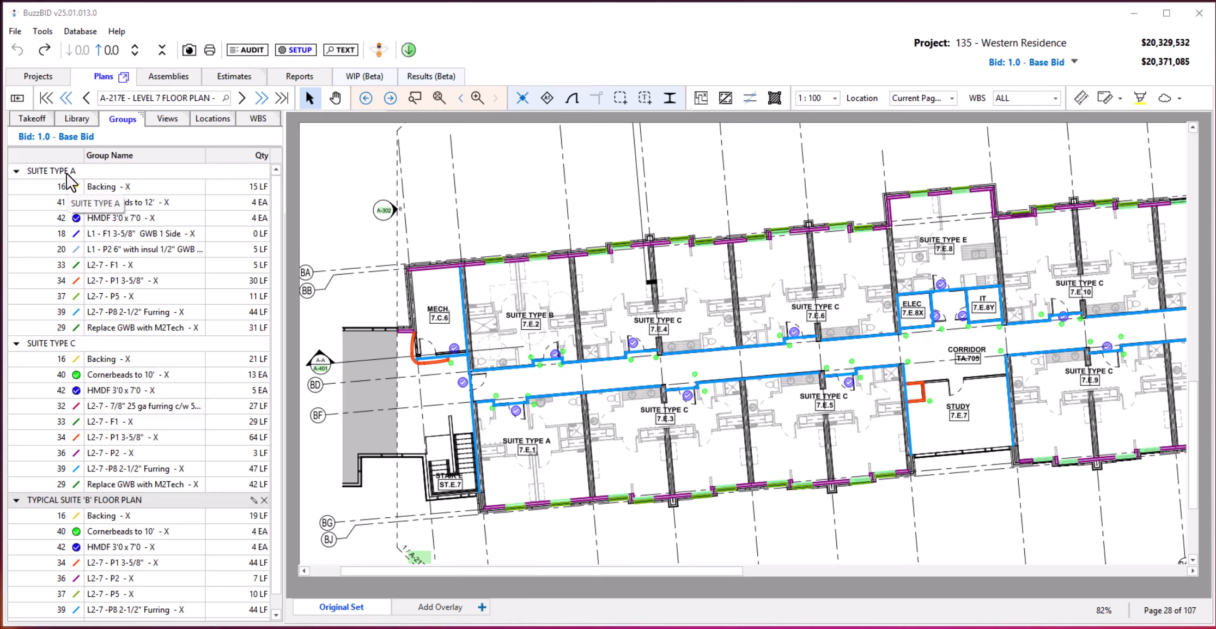
Select the SUITE TYPE A, SUITE TYPE C and TYPICAL SUITE 'B' FLOOR PLAN groups in turn to locate their matching suites on Level 7.
left_click(31, 172)
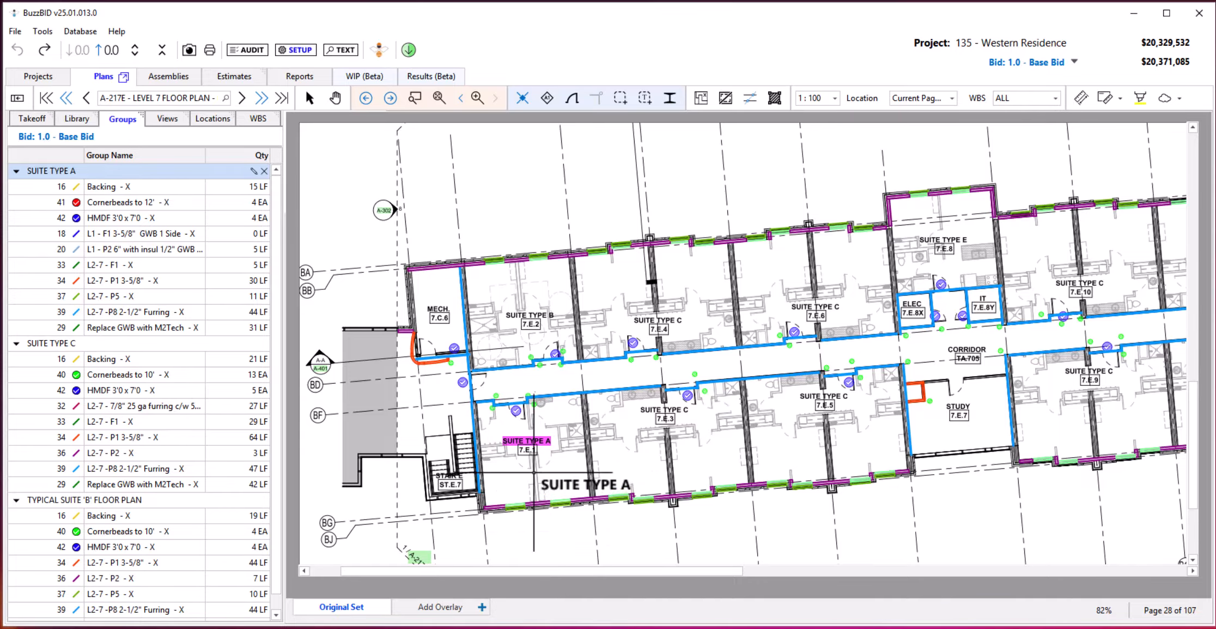
left_click(82, 343)
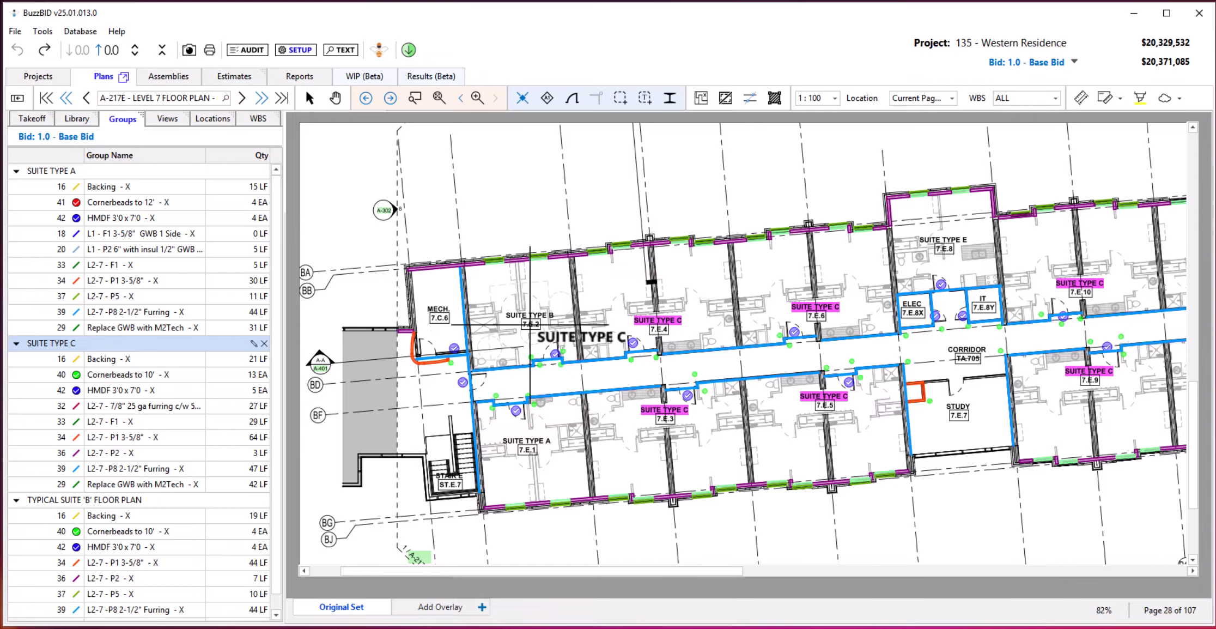
left_click(113, 500)
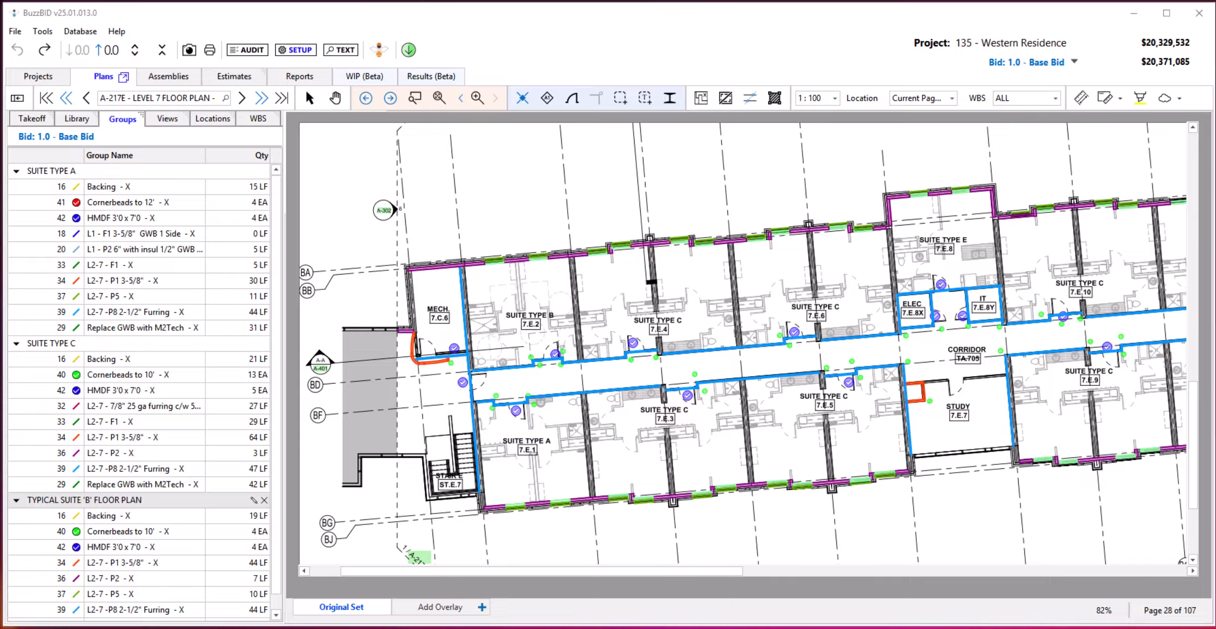
Place the TYPICAL SUITE 'B' FLOOR PLAN group on suite 7.E.2 of the Level 7 floor plan.
left_click(76, 502)
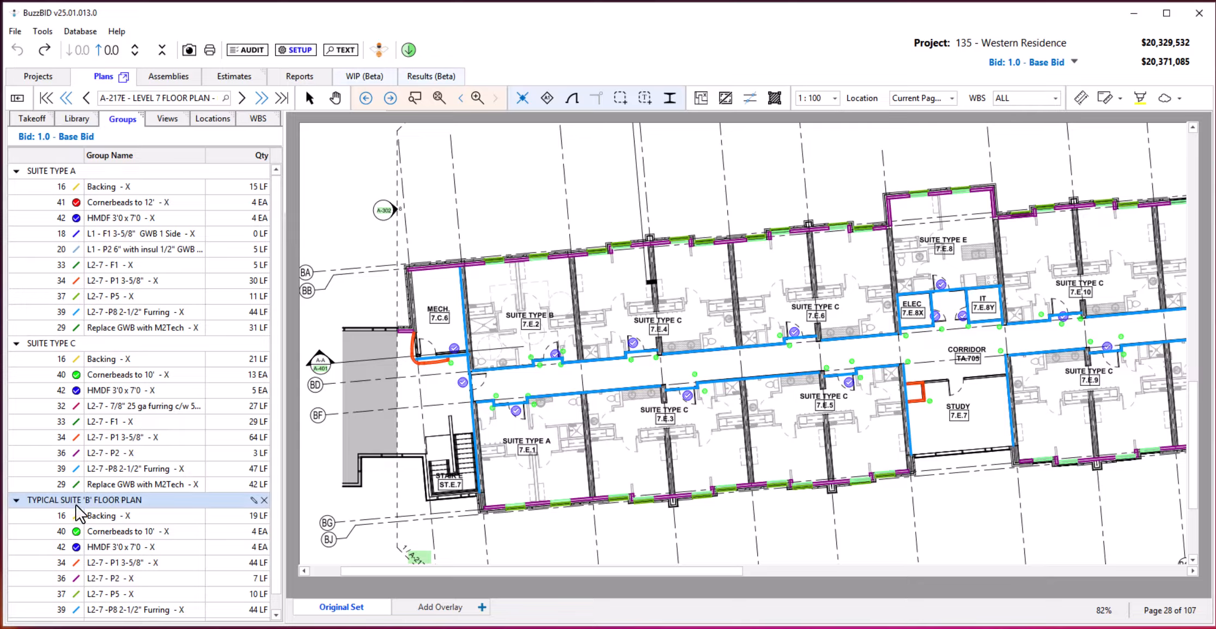
left_click_drag(113, 501, 523, 322)
left_click(523, 315)
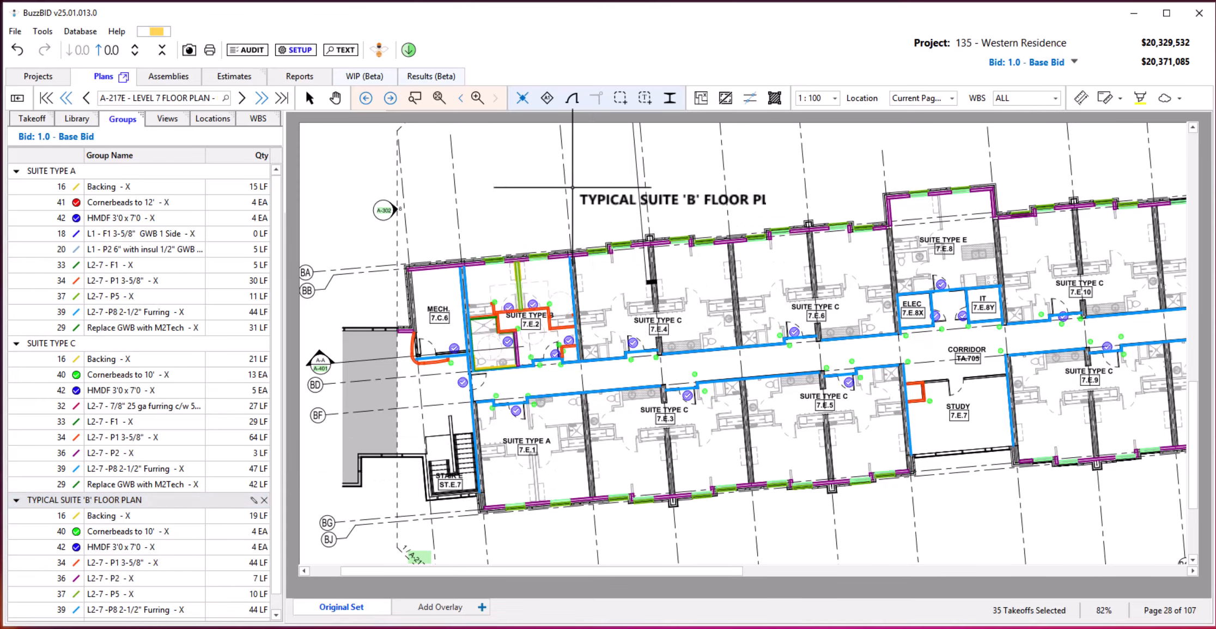
key("Escape")
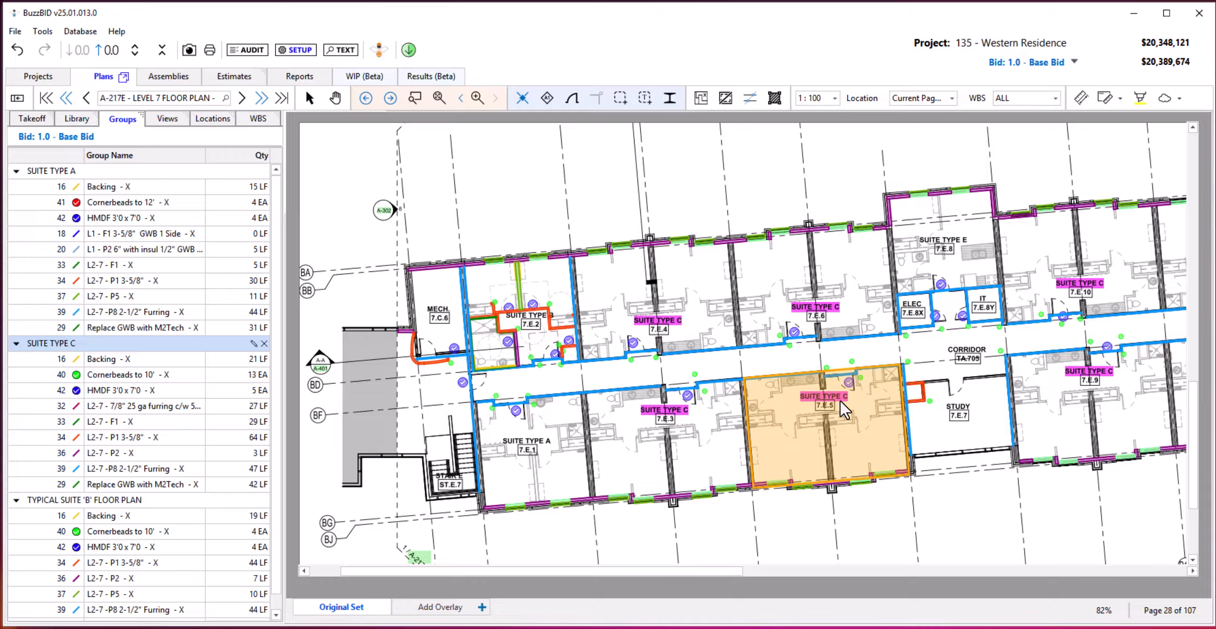
Place the SUITE TYPE C group on all Type C suites of the Level 7 floor plan at once, and undo the placement.
double_click(669, 299)
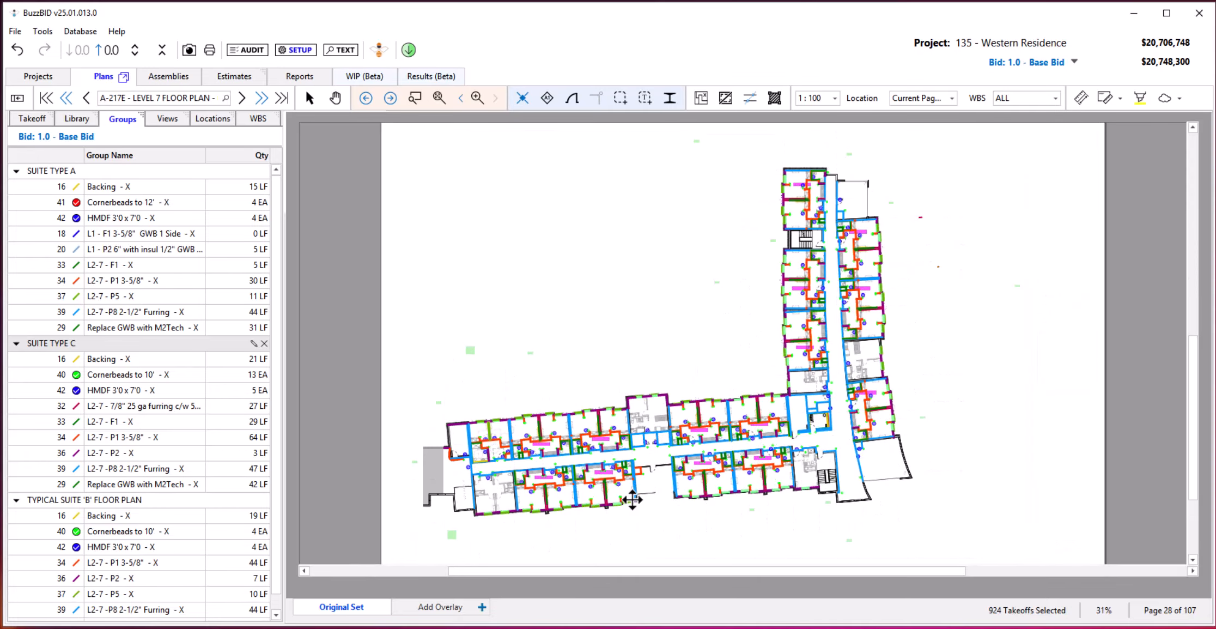
scroll(632, 500, "up", 3)
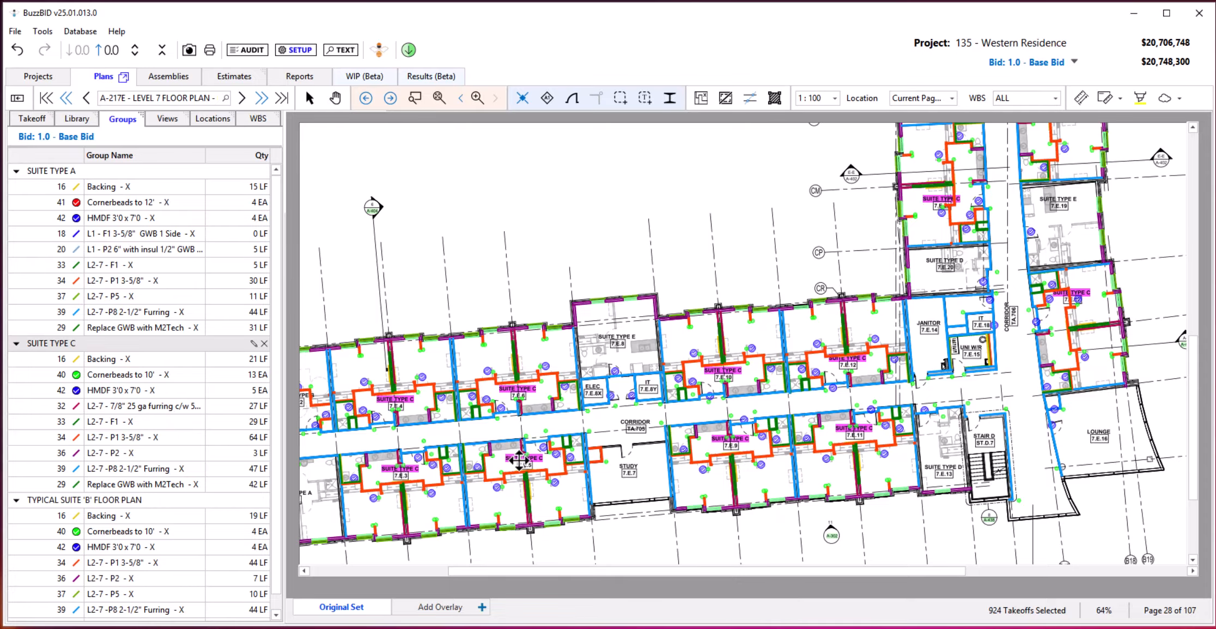
key("ctrl+z")
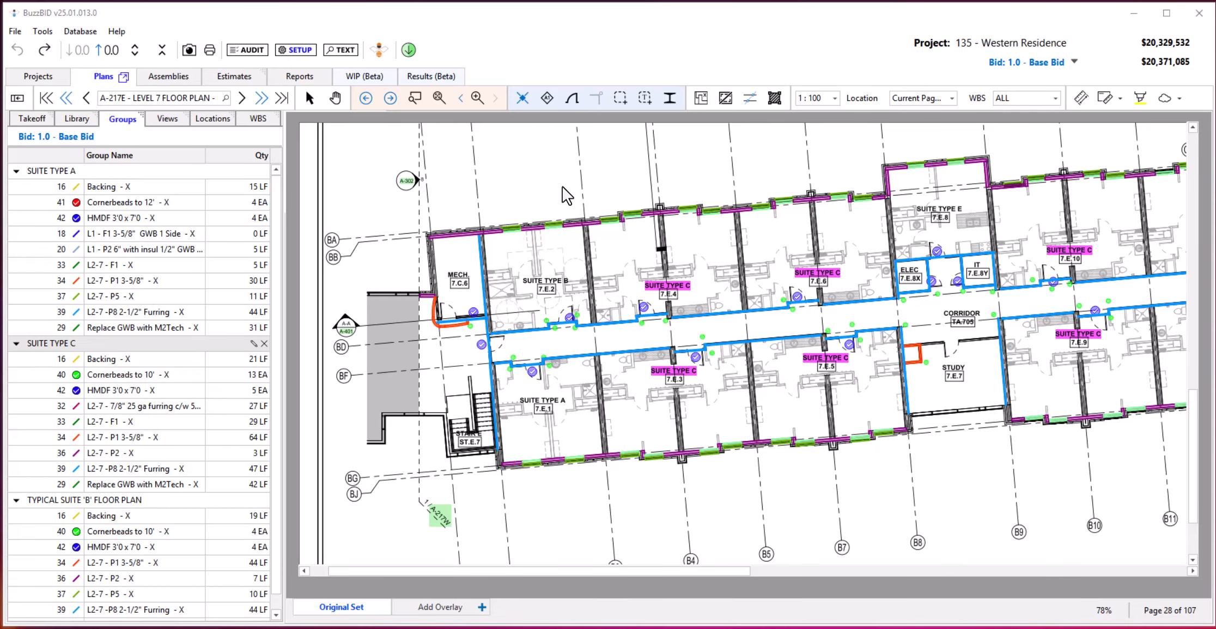
Place the SUITE TYPE C group on suite 7.E.6 of the Level 7 floor plan.
left_click(819, 260)
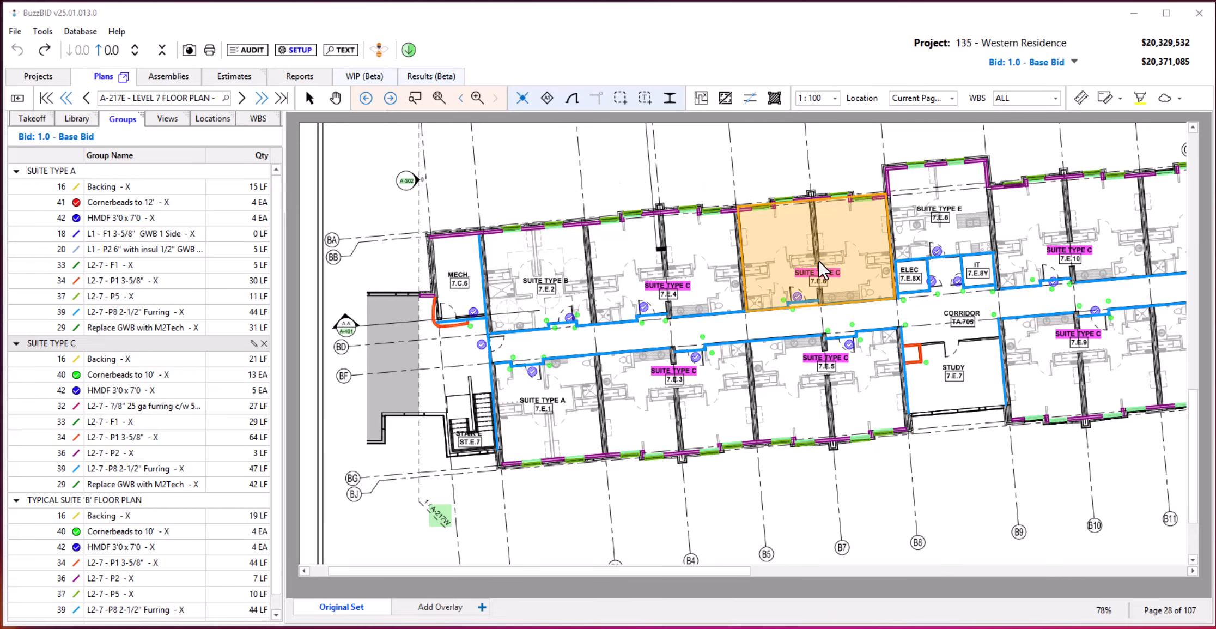
left_click(818, 261)
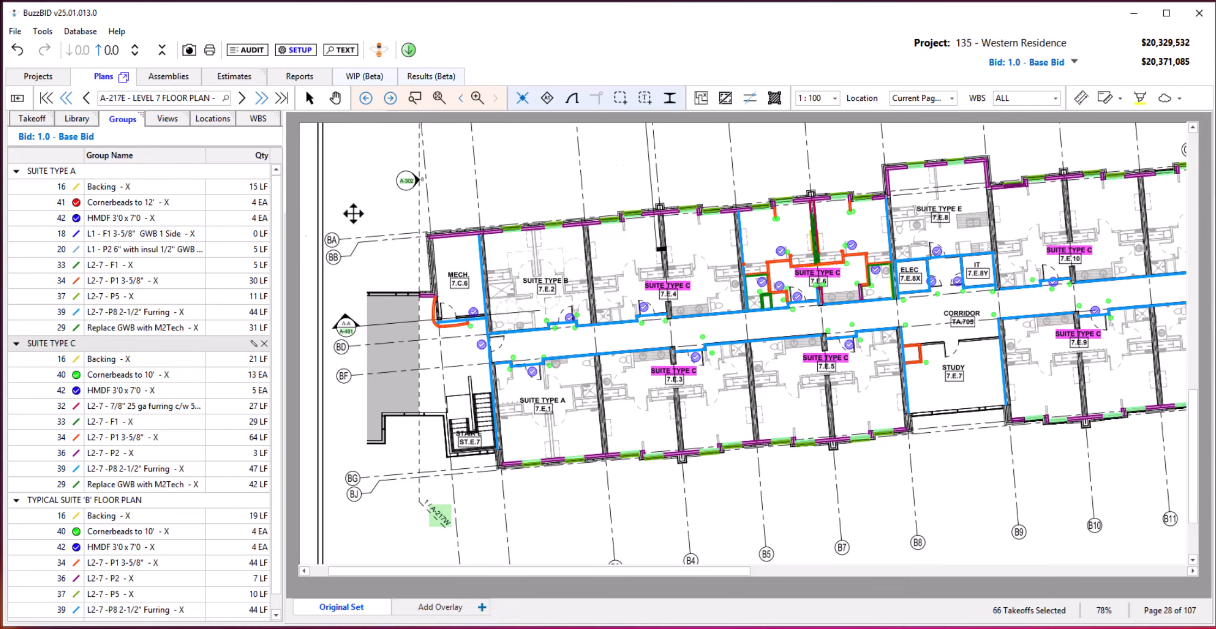
left_click(691, 428)
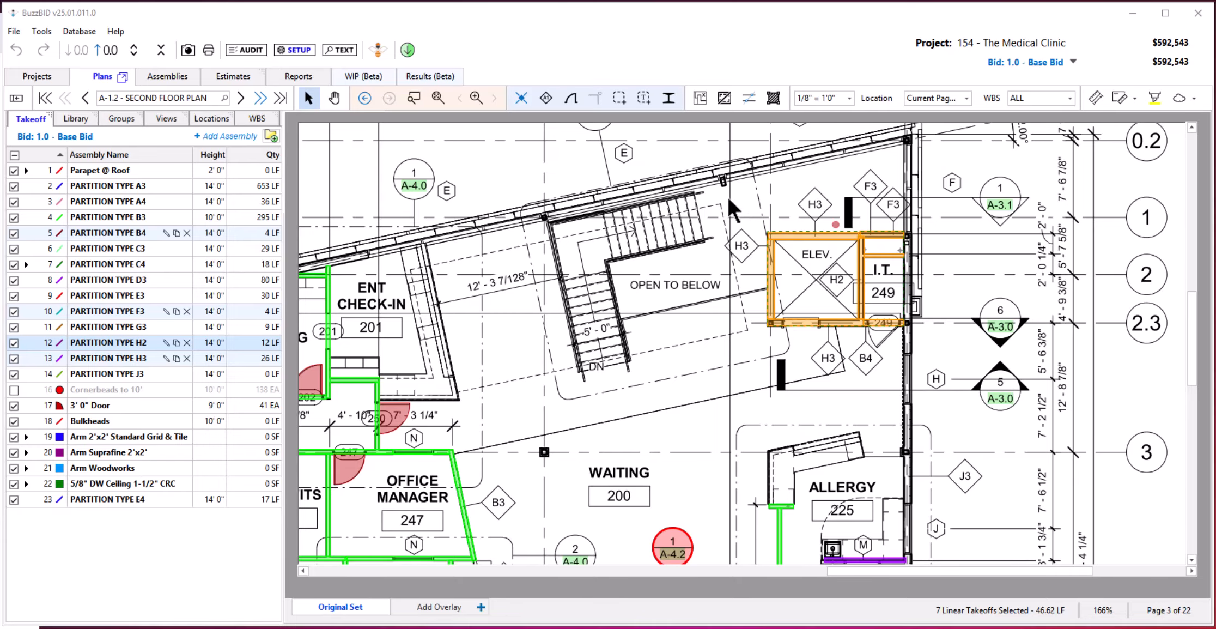
Set the selected wall takeoffs around the elevator and I.T. room 249 to a negative value.
right_click(835, 279)
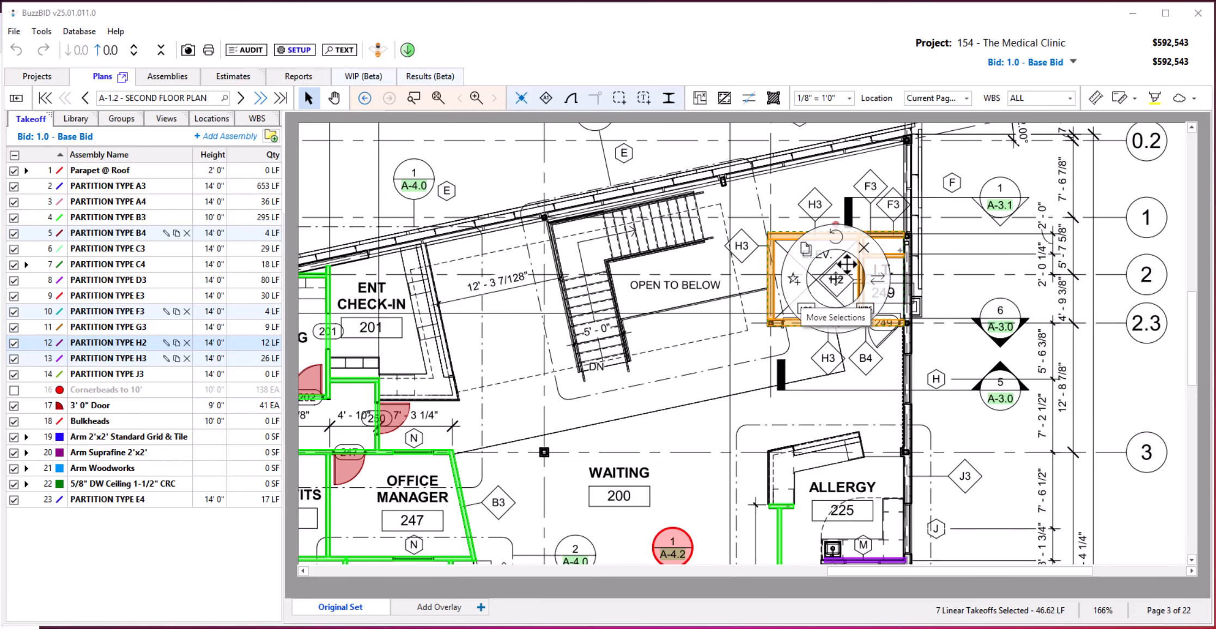
right_click(847, 265)
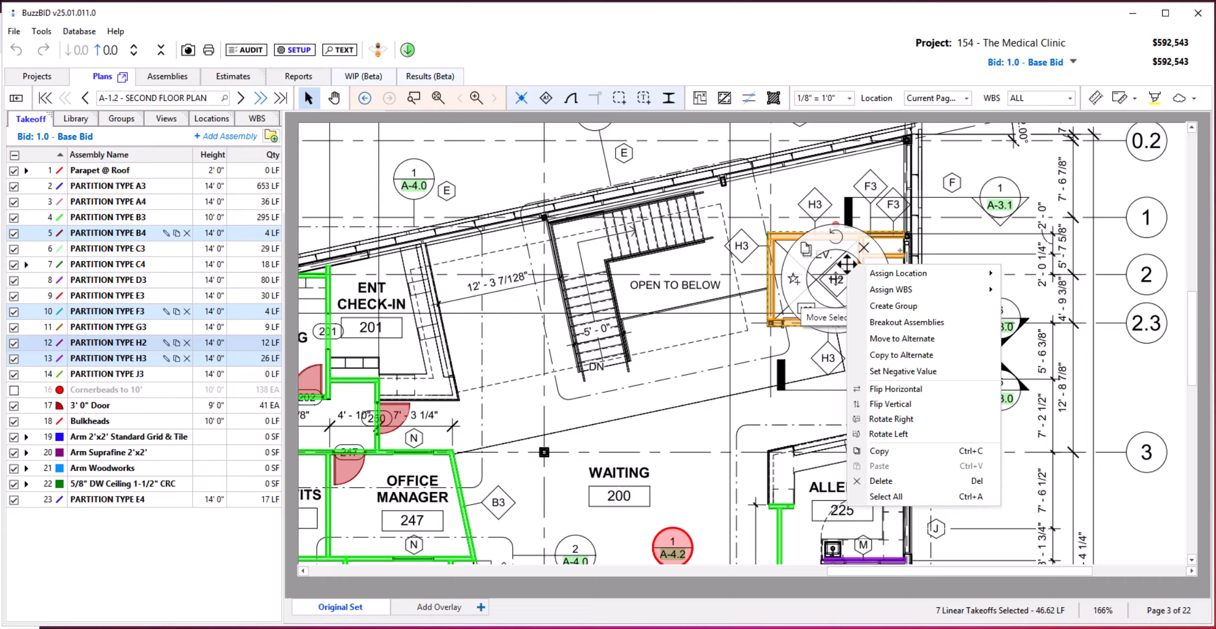
left_click(940, 372)
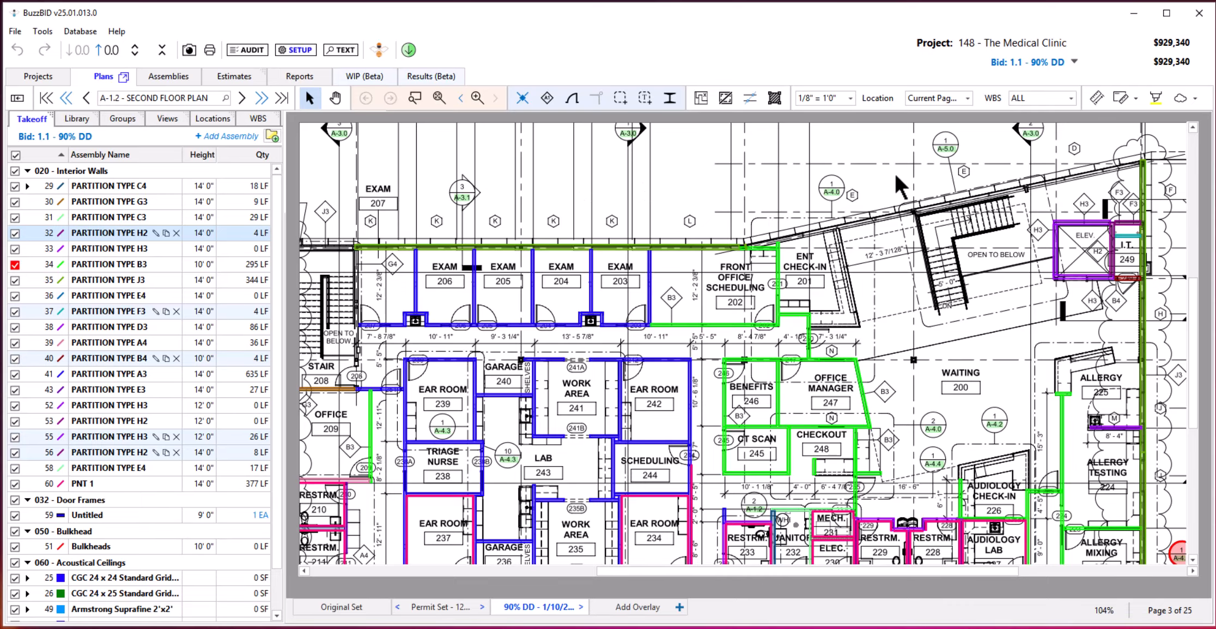
Select the wall takeoffs around the elevator and I.T. room 249 and change the status color of their assemblies to green.
left_click_drag(1065, 251, 1166, 297)
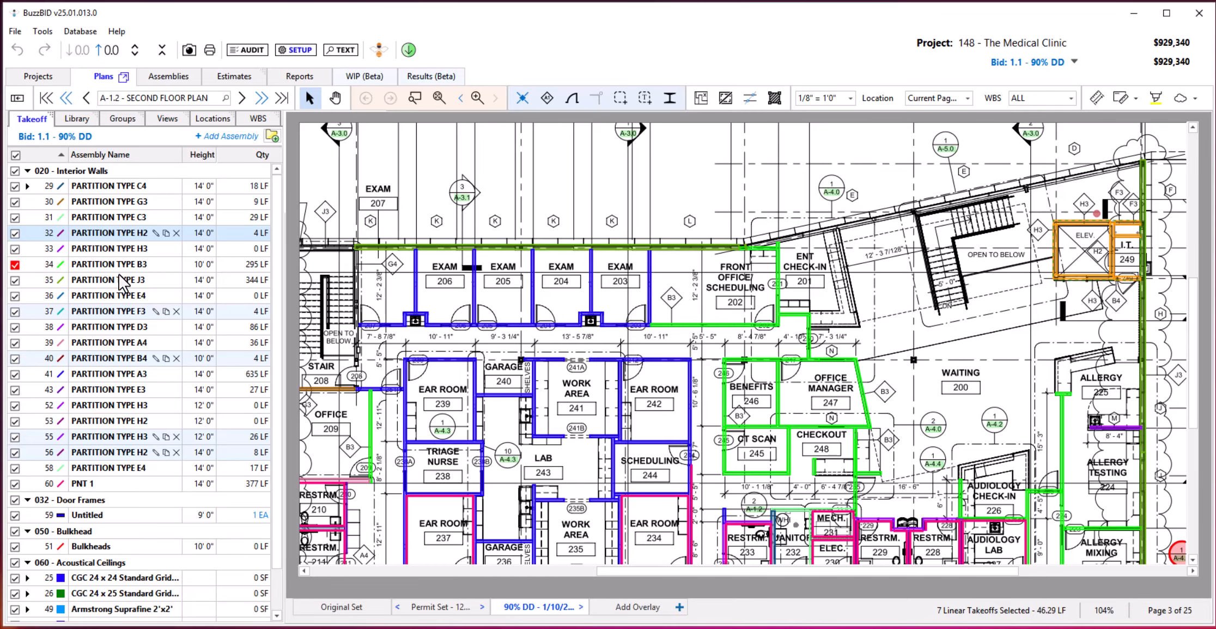
right_click(96, 238)
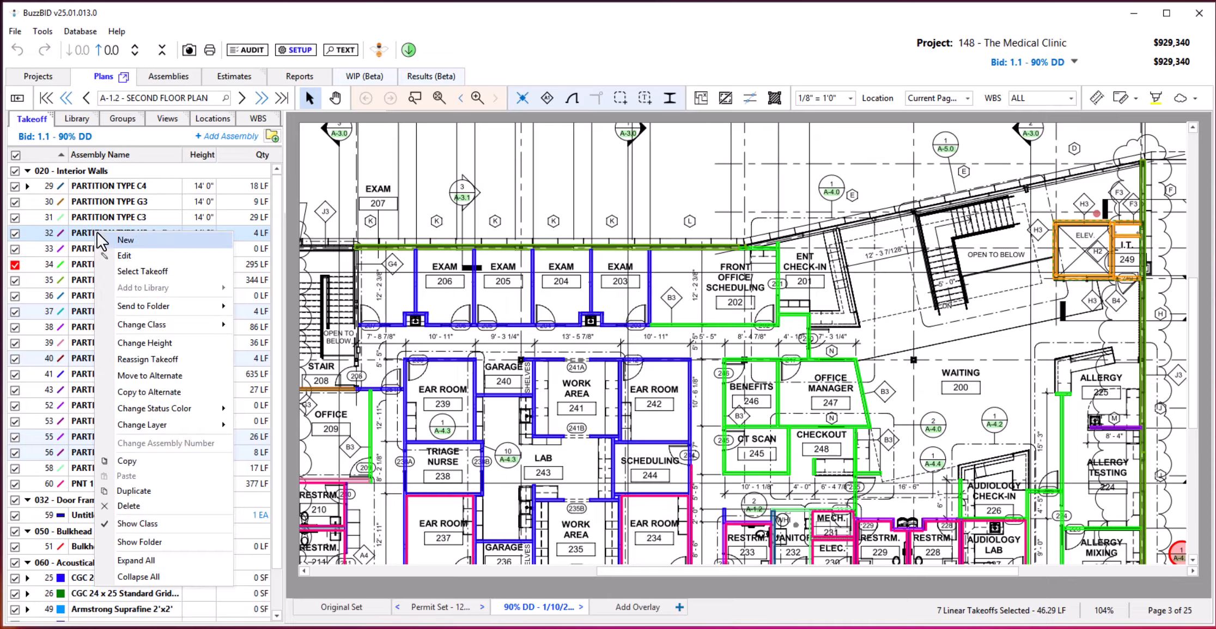
mouse_move(166, 312)
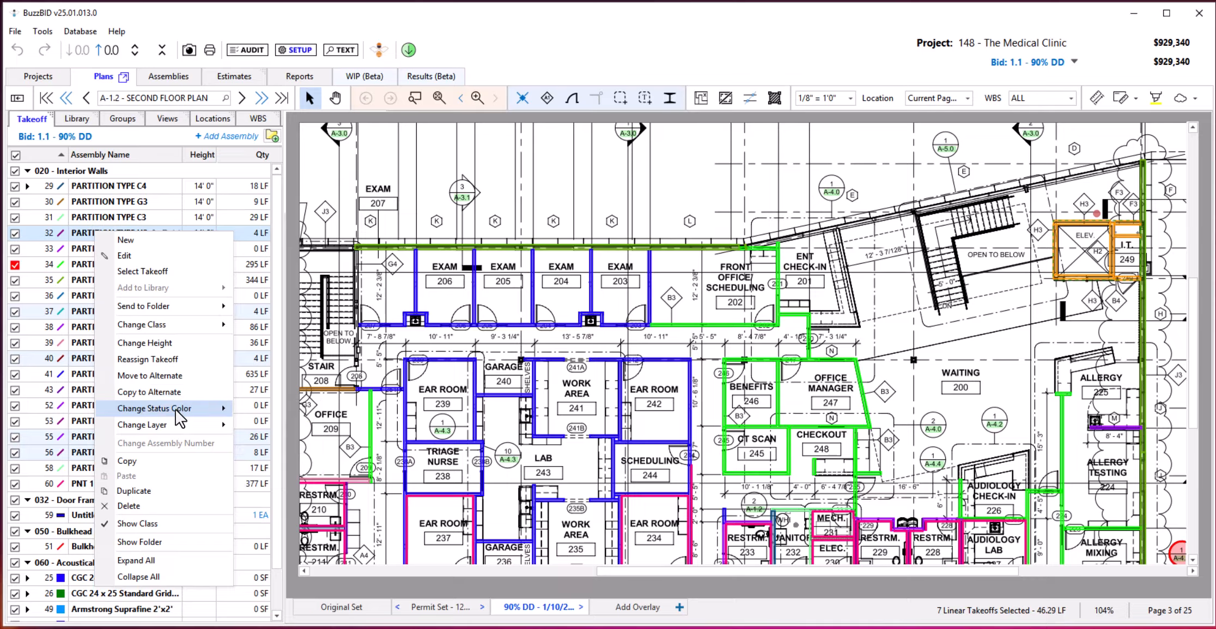
mouse_move(176, 409)
left_click(279, 442)
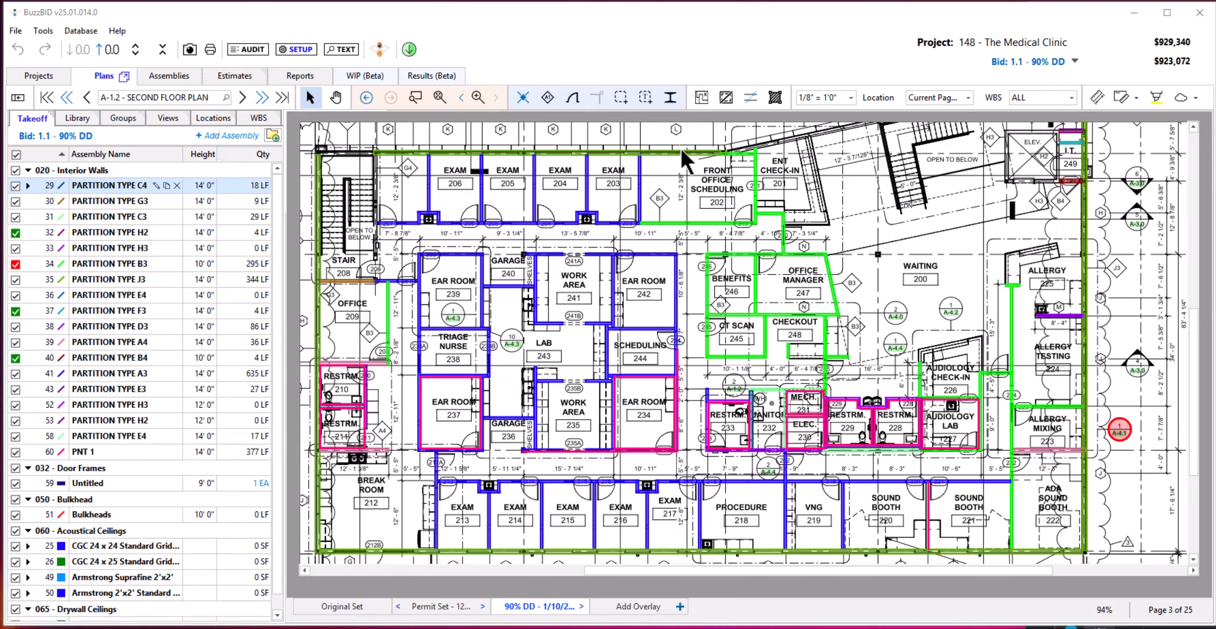
Search the text of all plans for "Wood".
left_click(345, 49)
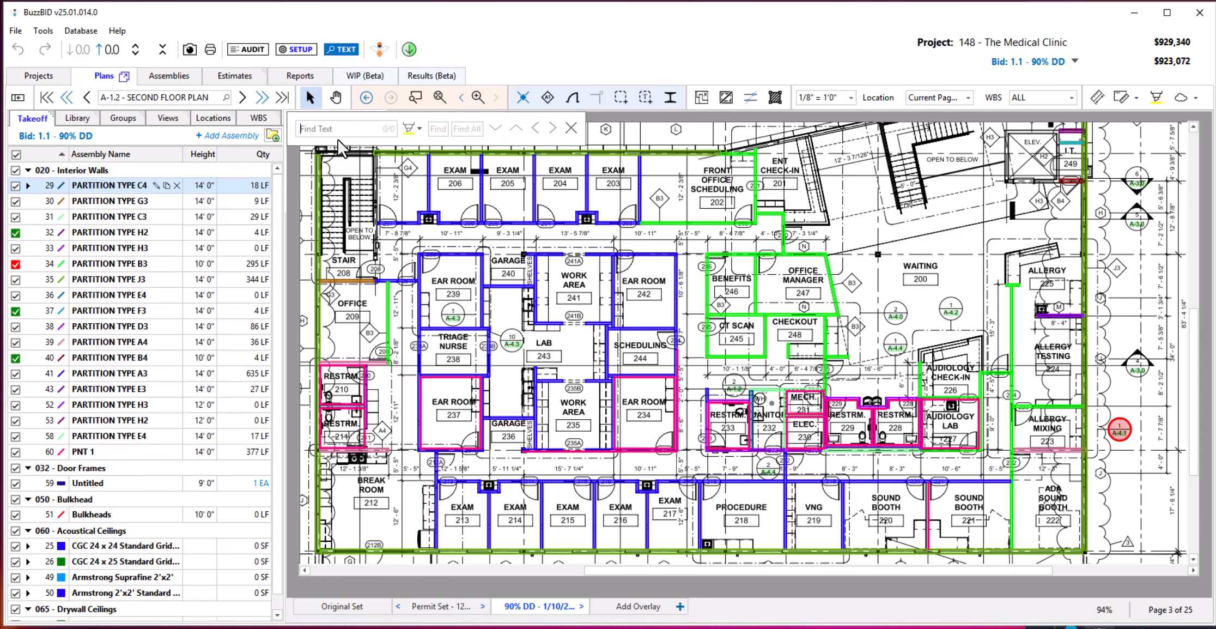
type("Wood")
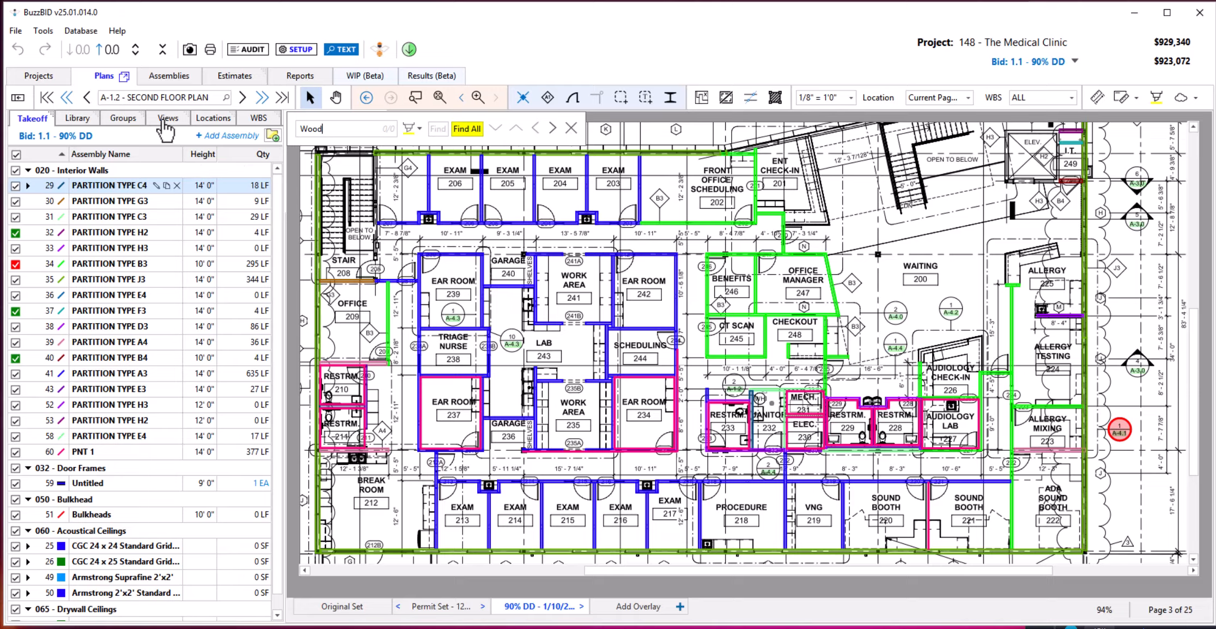
left_click(473, 127)
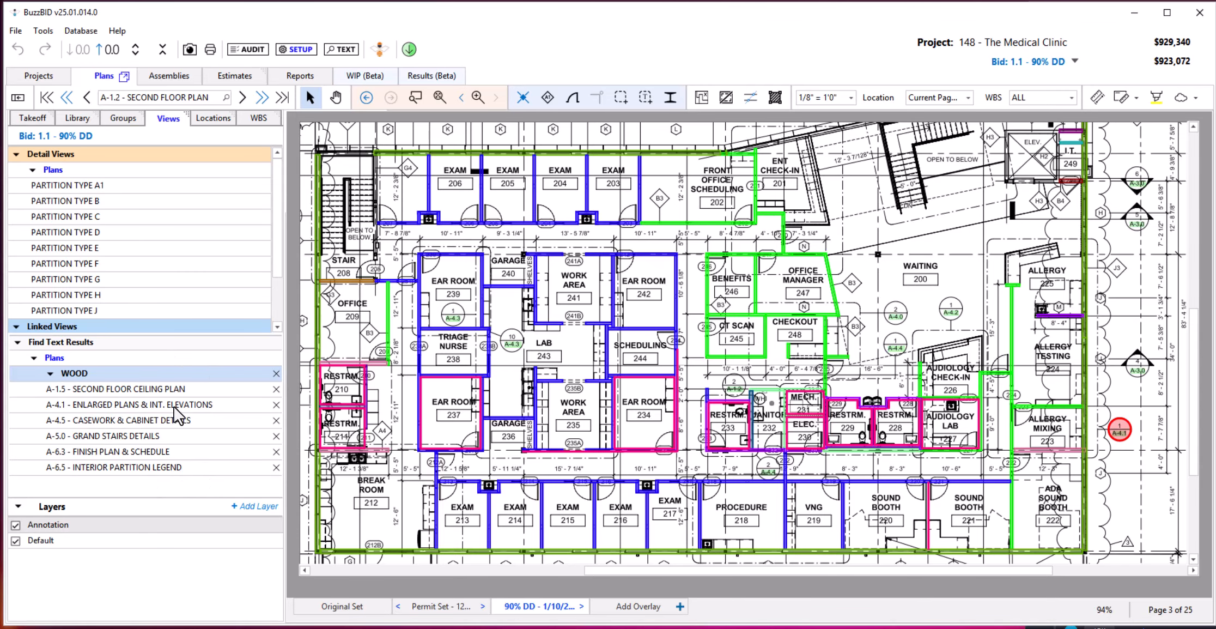
Open the A-1.5 Second Floor Ceiling Plan match for WOOD, and return to the takeoffs on the A-1.2 Second Floor Plan.
left_click(140, 389)
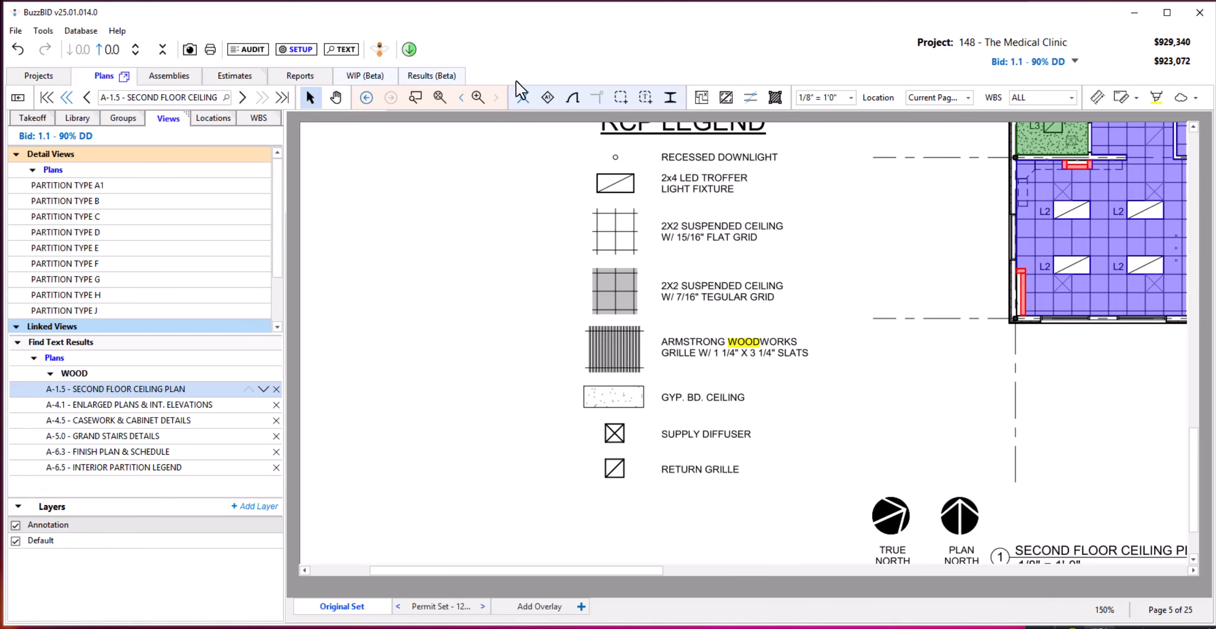
left_click(51, 372)
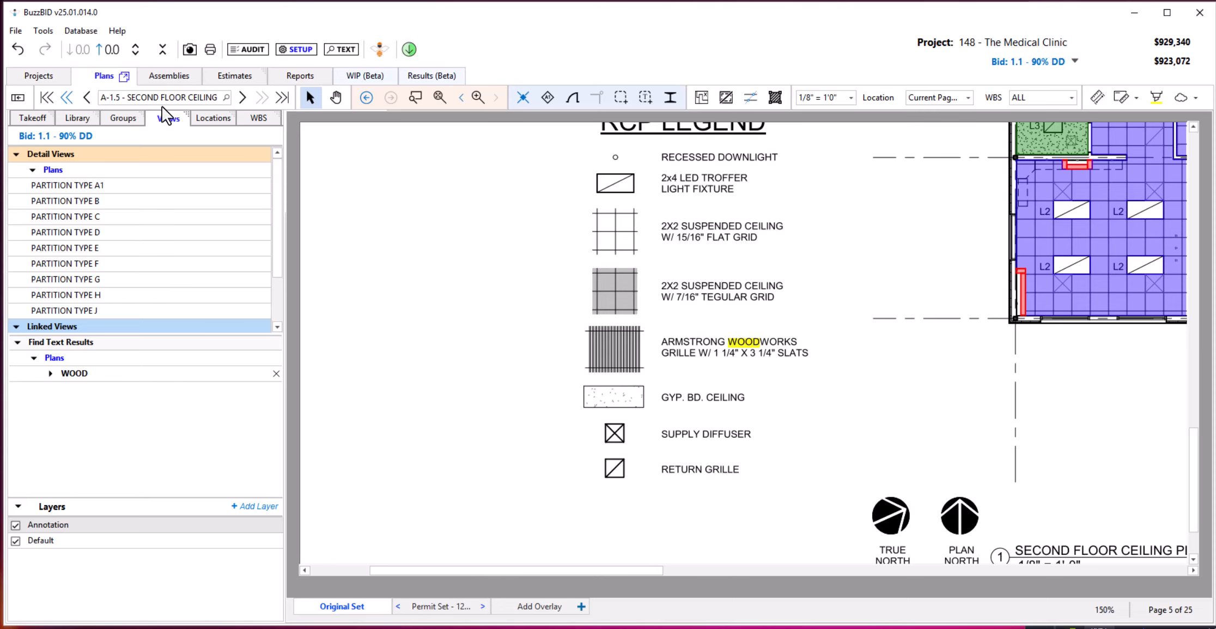
left_click(32, 118)
left_click(365, 96)
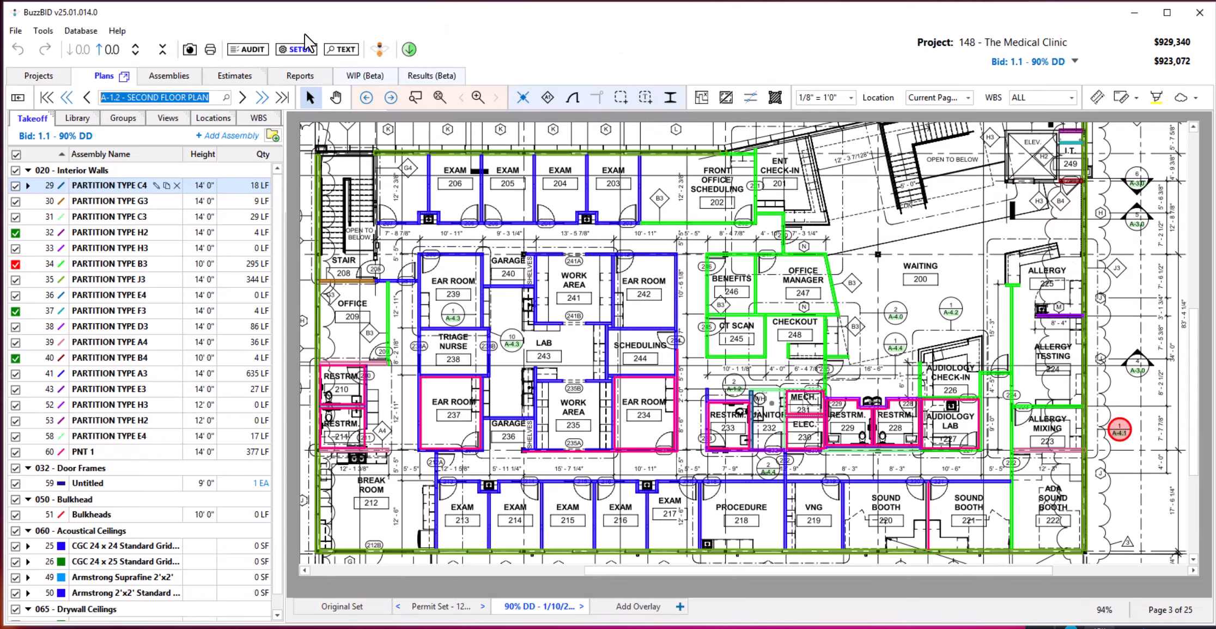
Open the takeoff audit and locate the PARTITION TYPE B4 takeoff on the second floor plan from its entry.
left_click(253, 50)
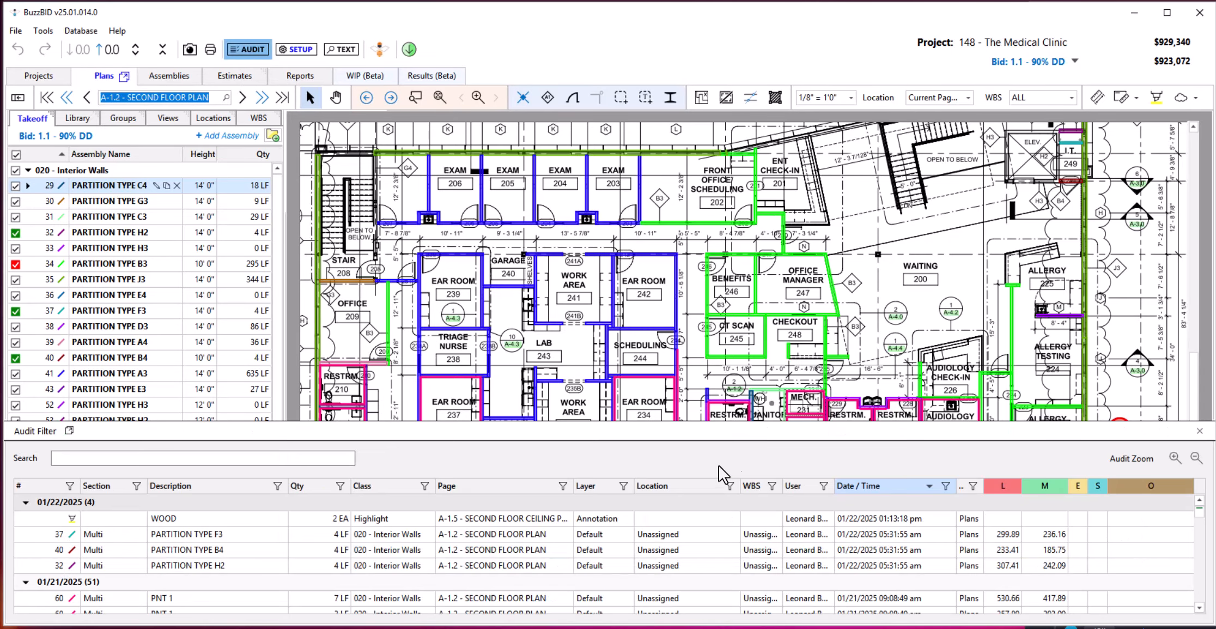
left_click(357, 524)
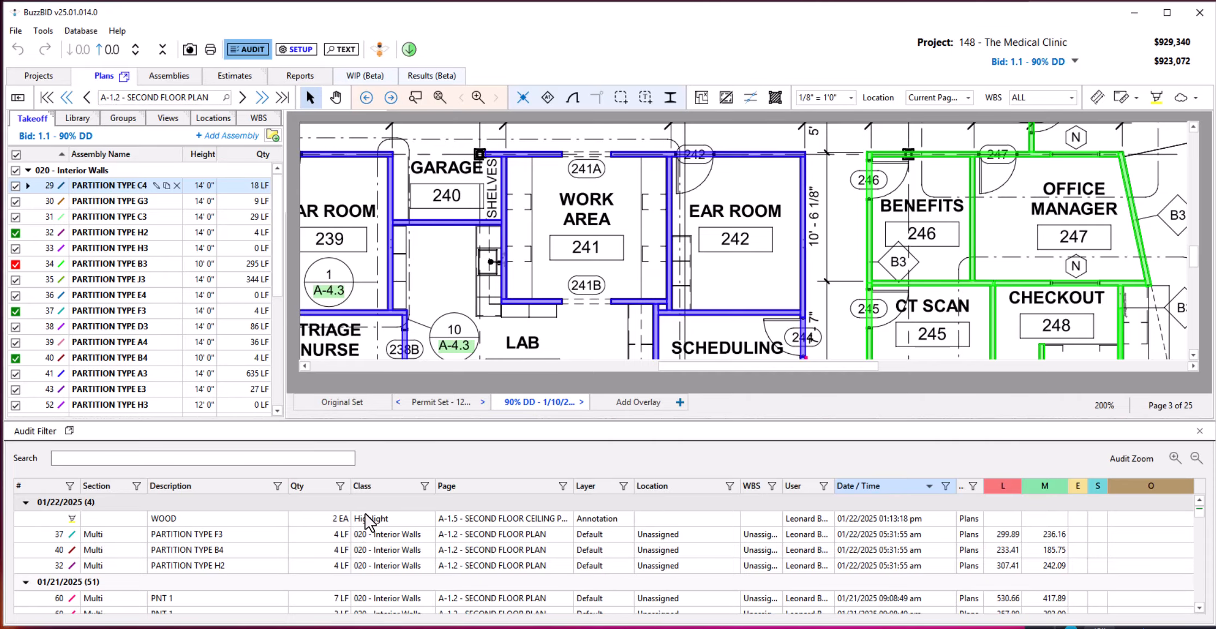
left_click(365, 515)
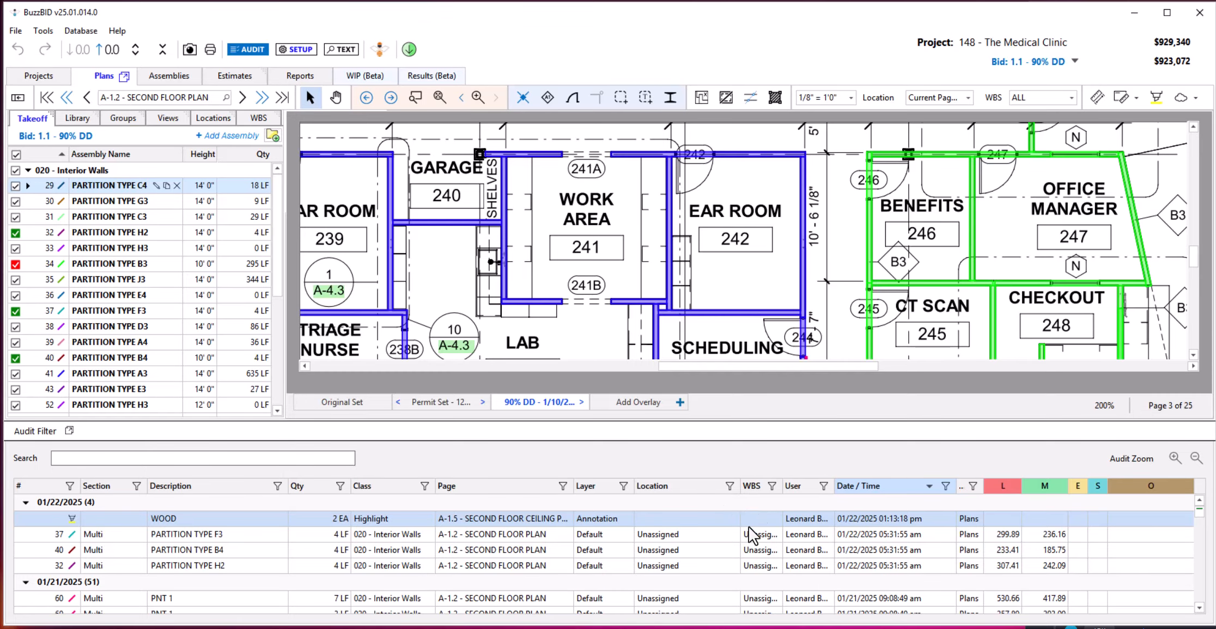
left_click(497, 550)
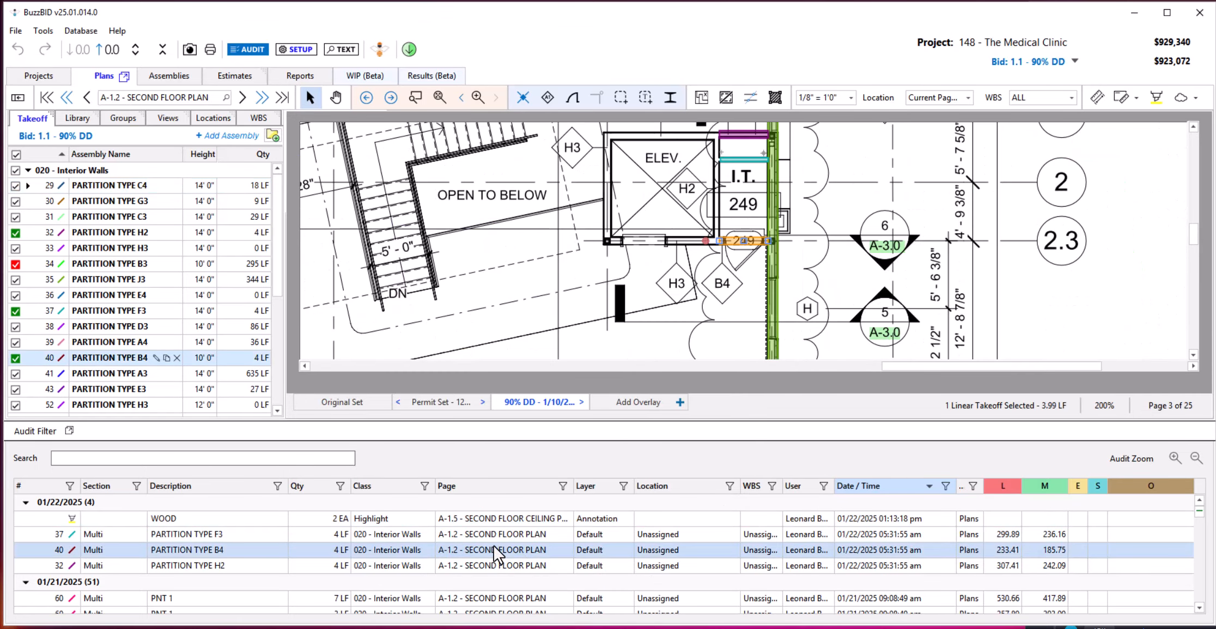
Locate two PNT 1 takeoffs on the second floor plan from their audit entries, and check the audit's user filter options.
left_click(510, 598)
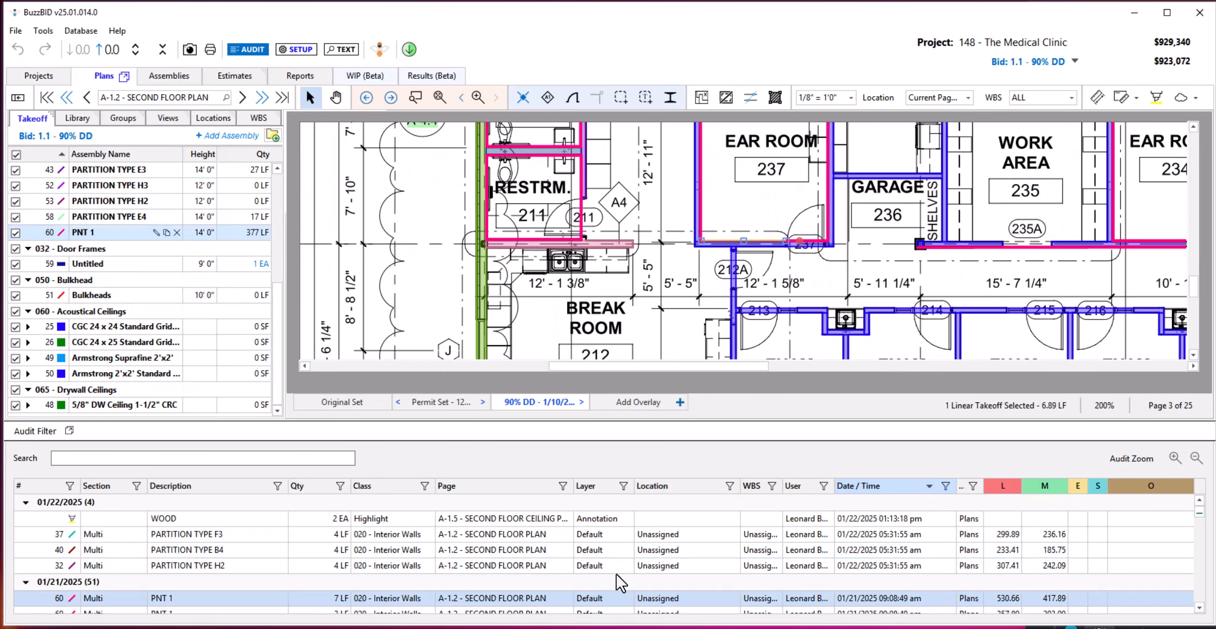
scroll(617, 573, "down", 3)
left_click(484, 565)
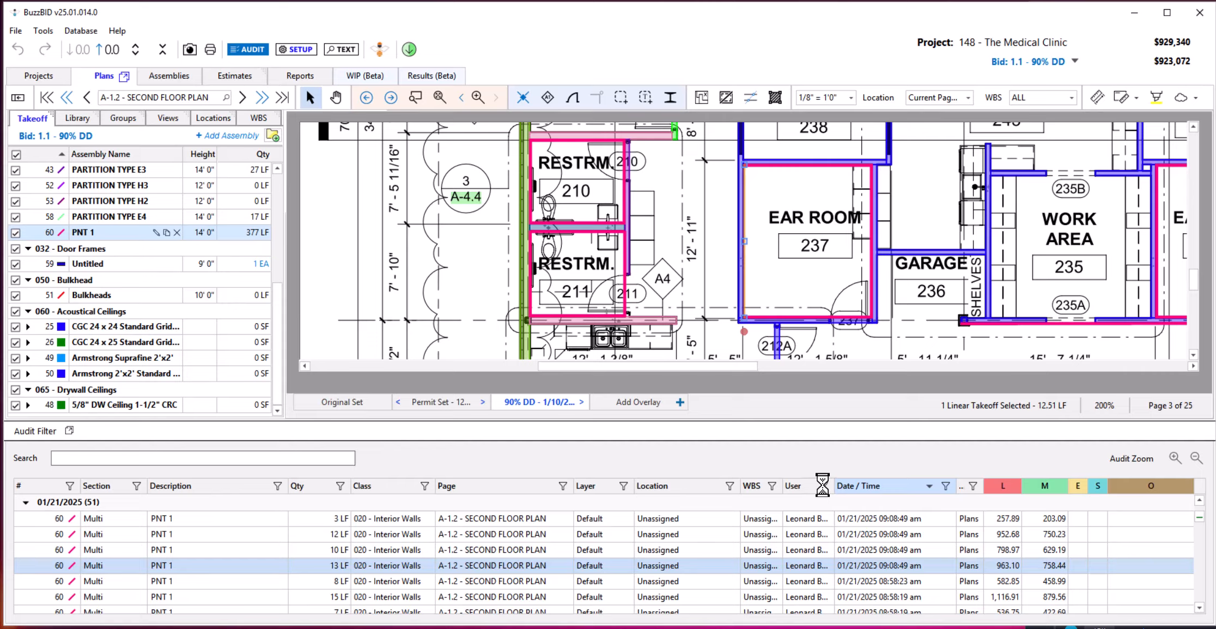
left_click(823, 484)
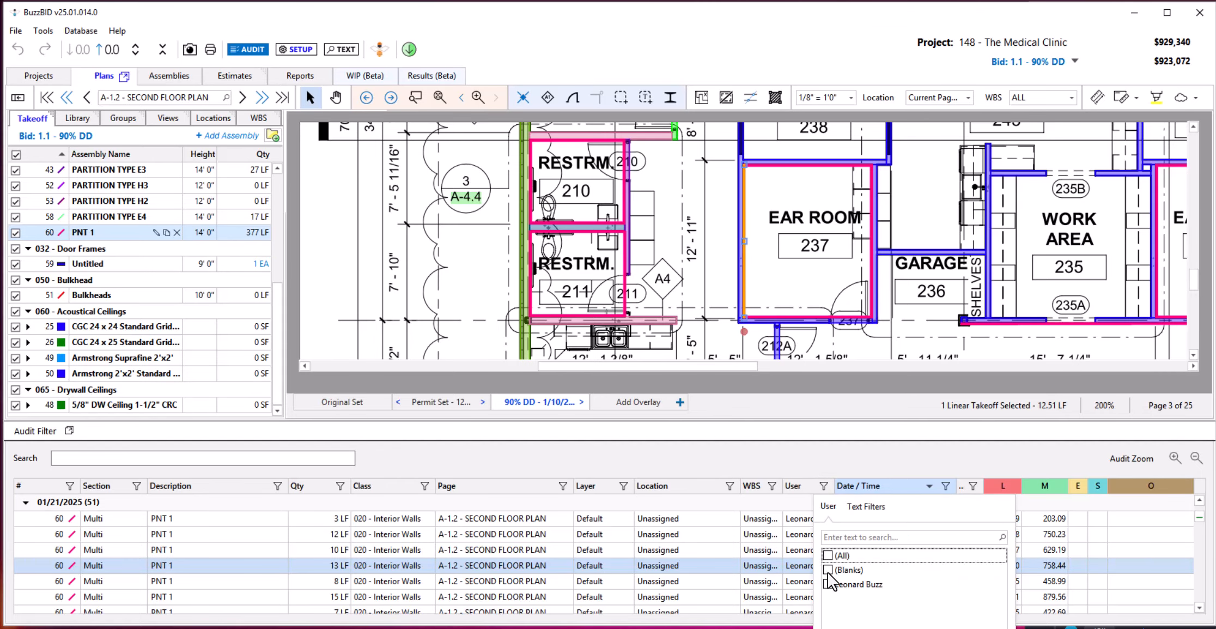
left_click(784, 463)
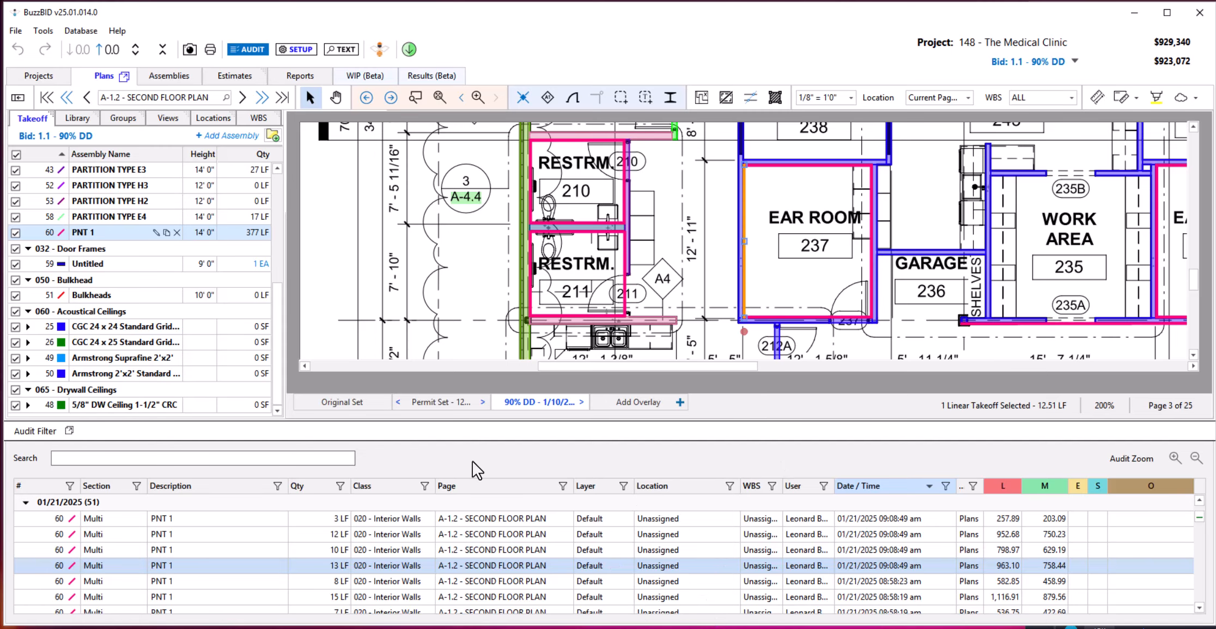
Filter the takeoff audit to the 050 - Bulkhead class and open its first Bulkheads entry.
left_click(425, 485)
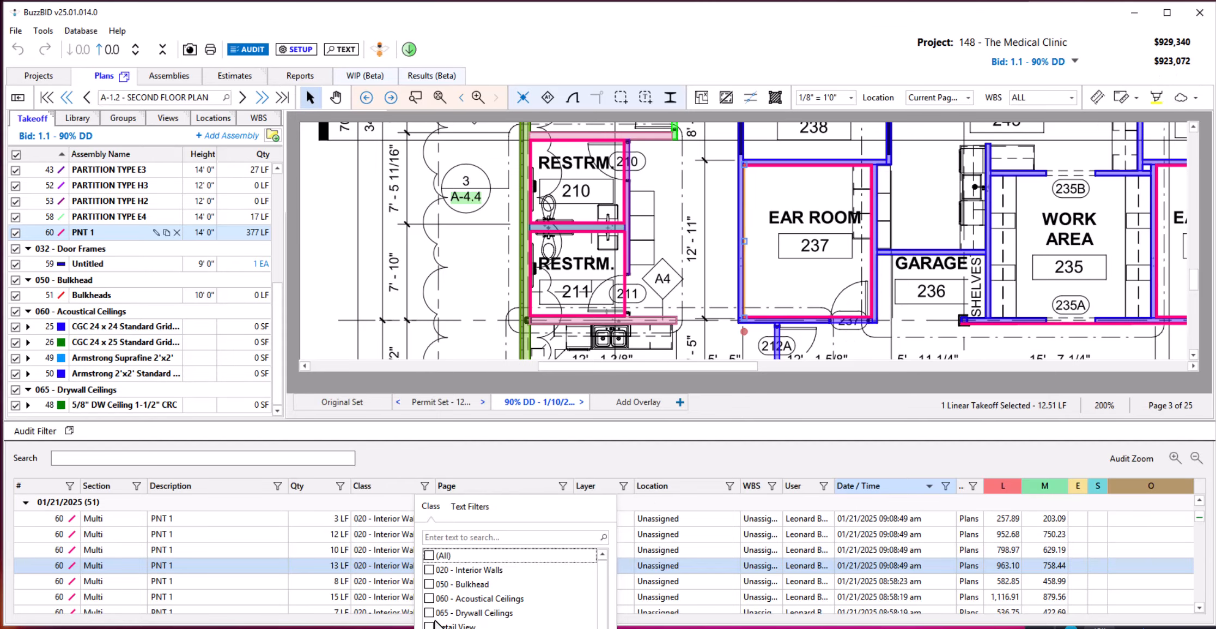
left_click(429, 583)
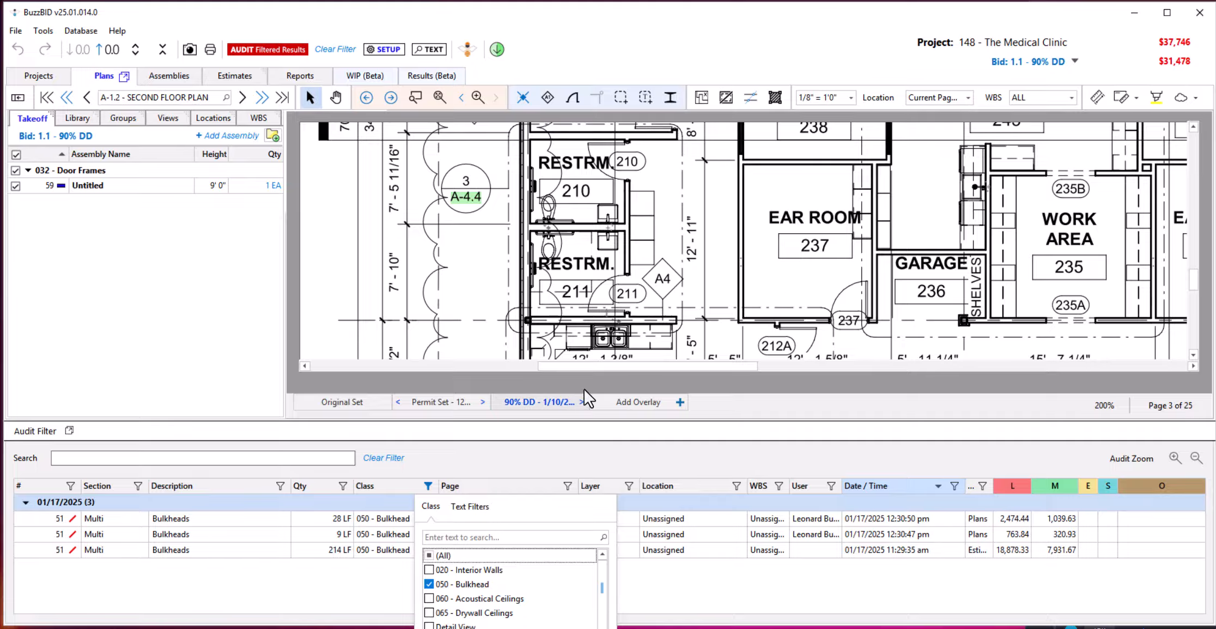
left_click(674, 527)
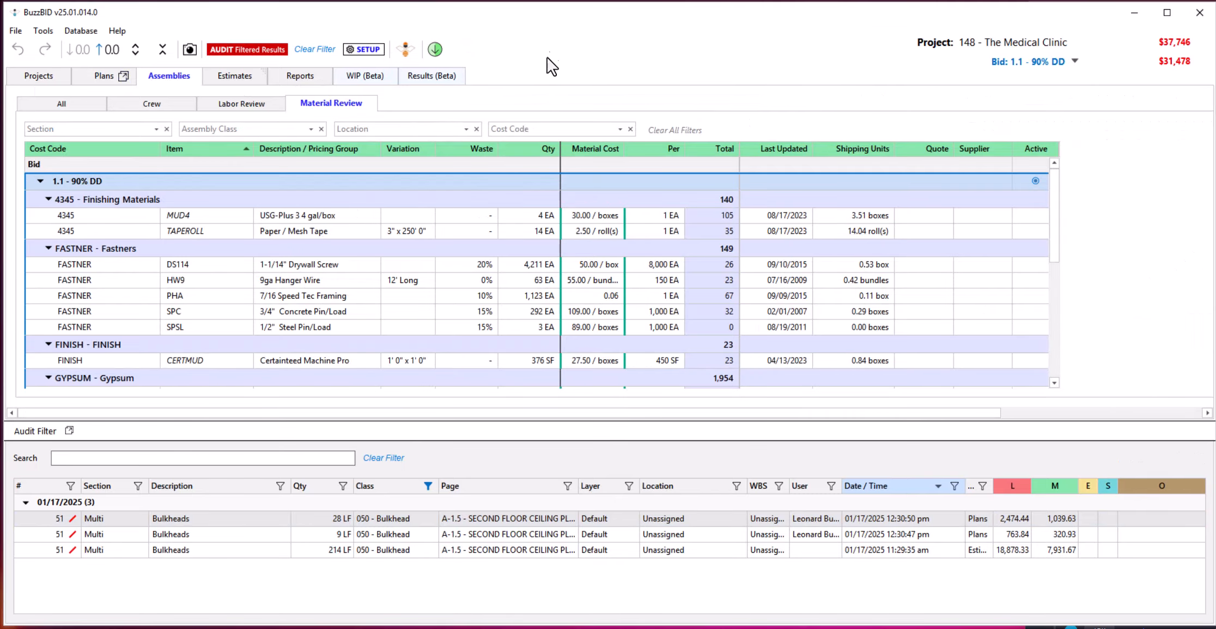
Clear the audit filter, close the takeoff audit and return to the plans.
left_click(303, 48)
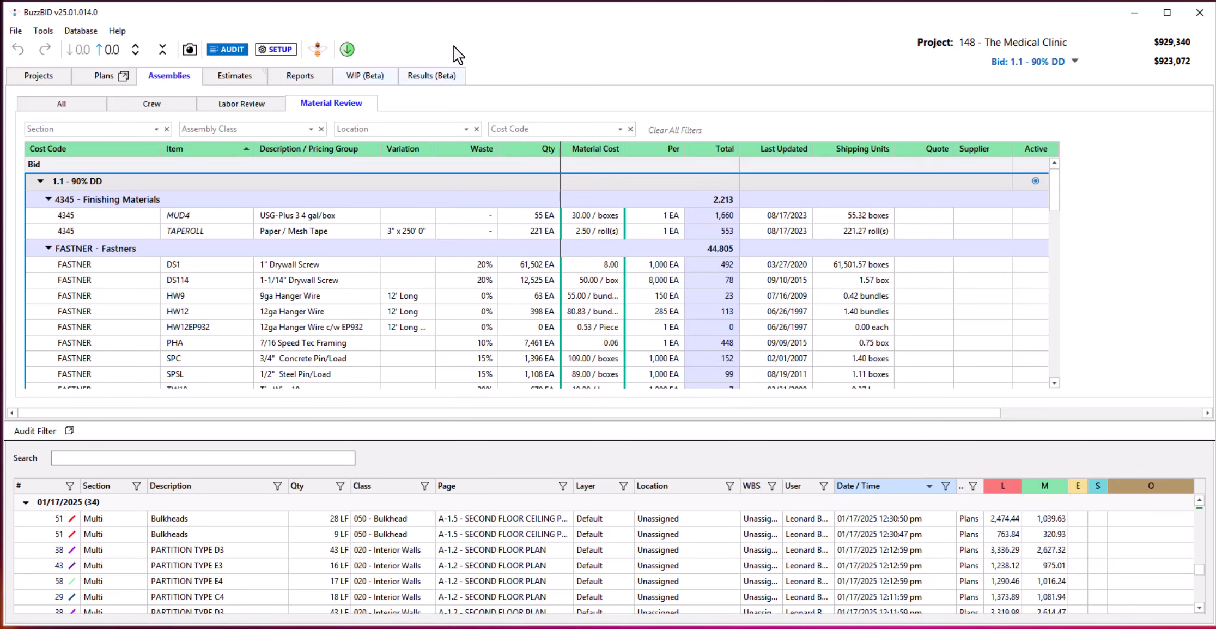
left_click(233, 50)
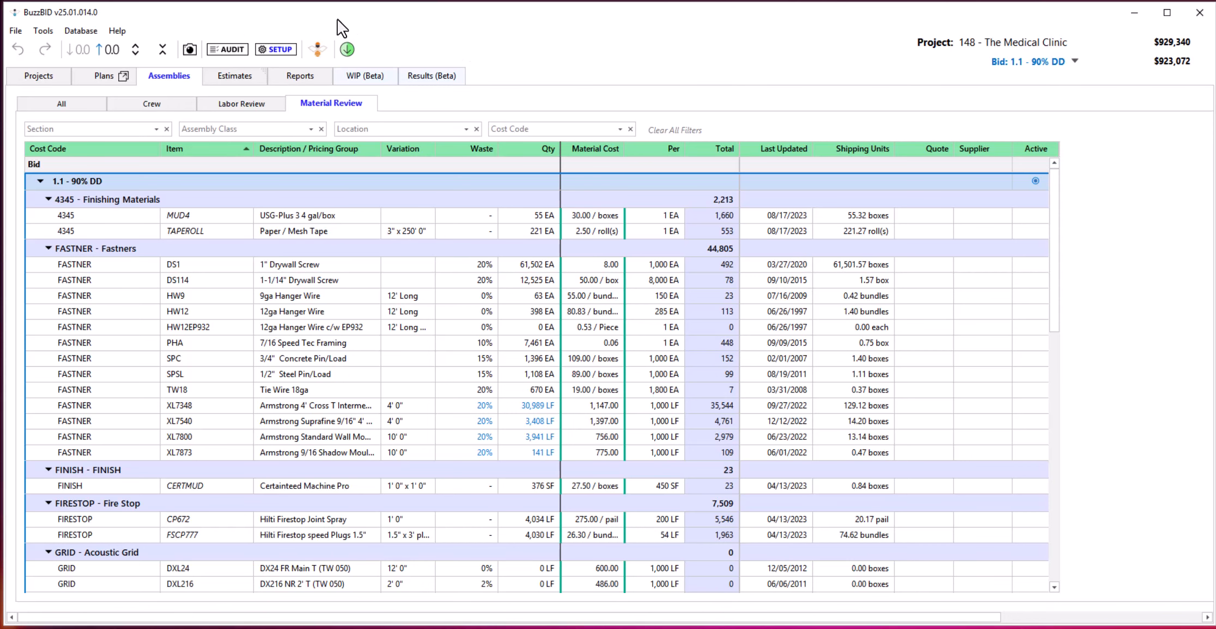
left_click(102, 76)
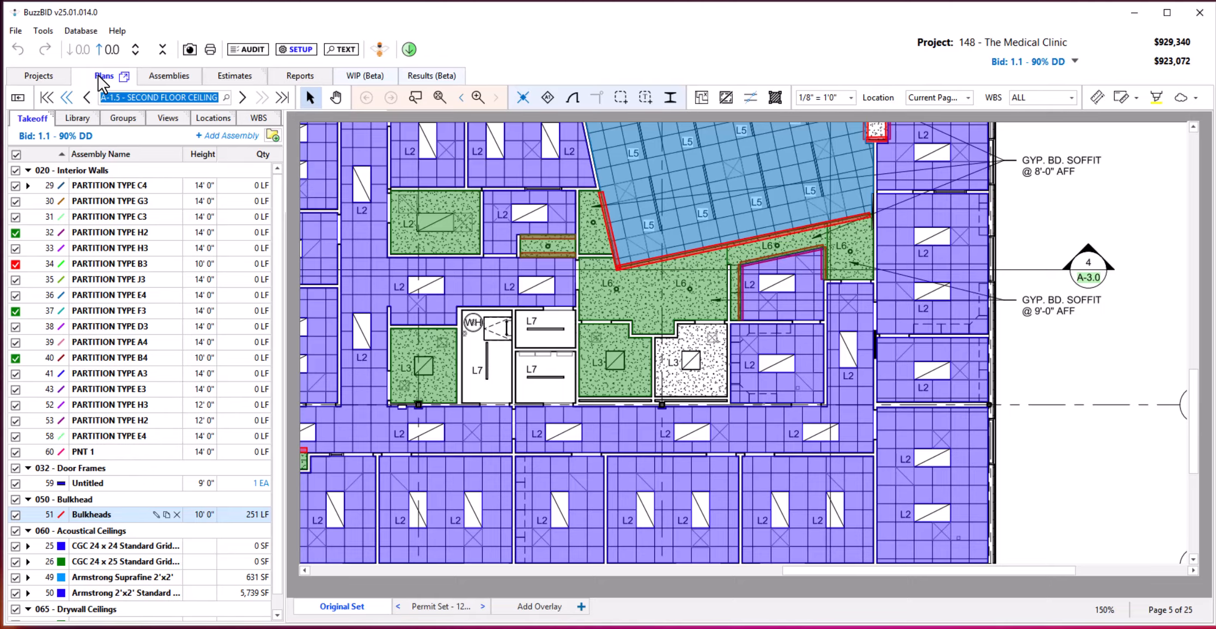
Preview the printout of all pages with takeoff, legends included, look over the A-1.1 First Floor Plan sheet, and close the preview.
left_click(211, 49)
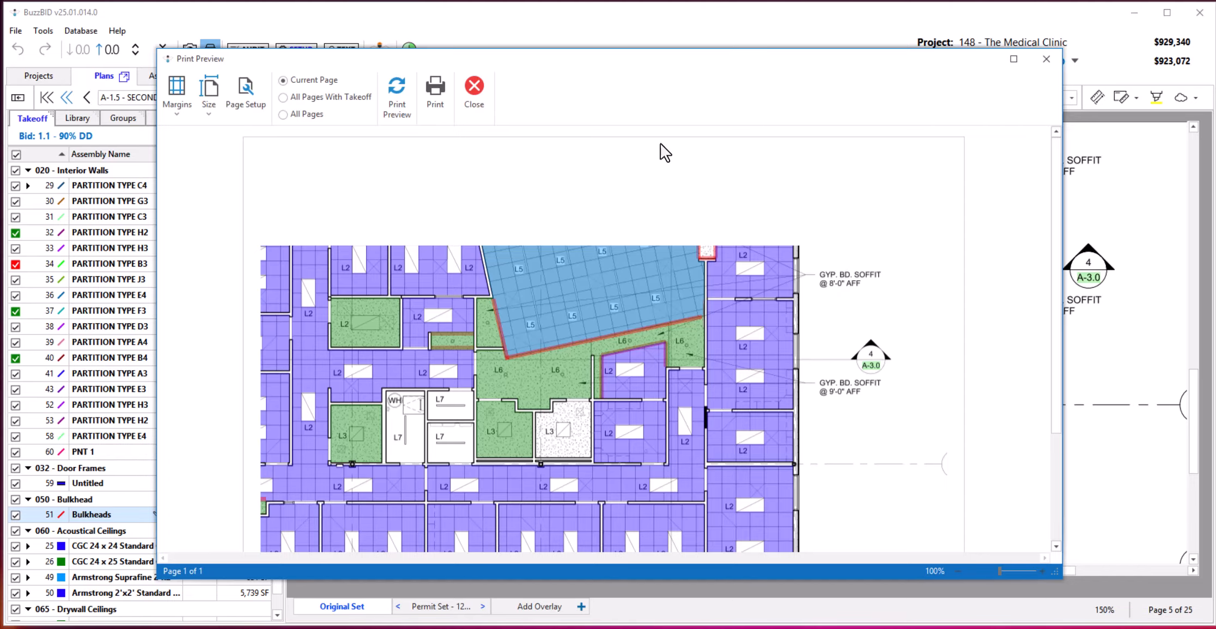
left_click(282, 114)
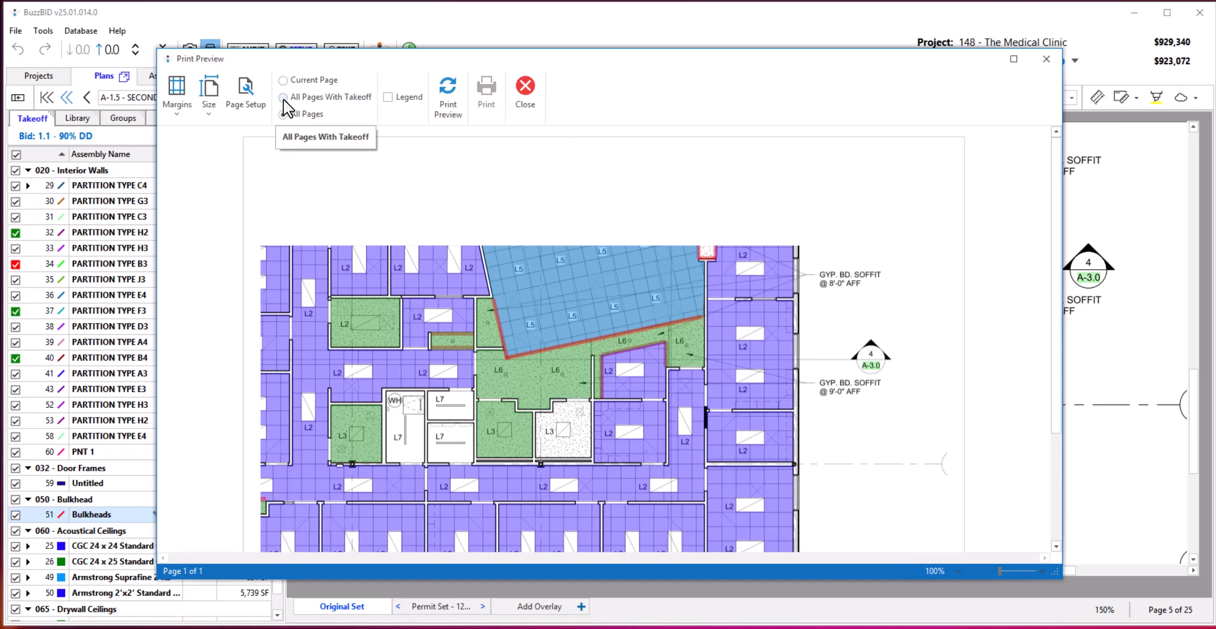
left_click(284, 97)
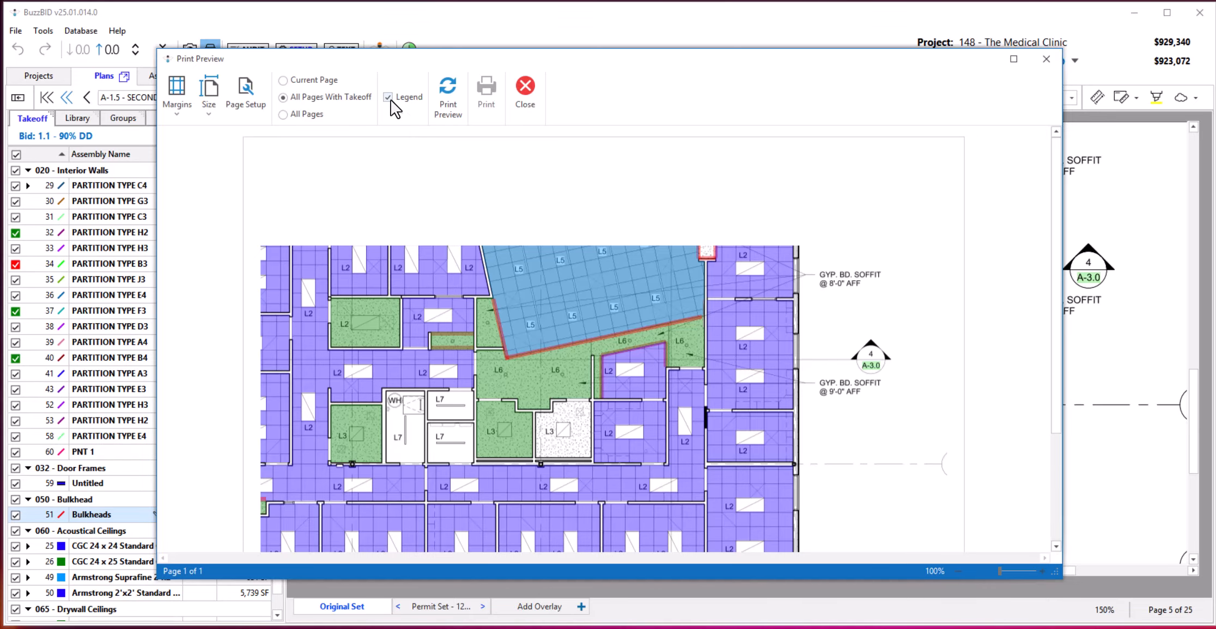
left_click(456, 109)
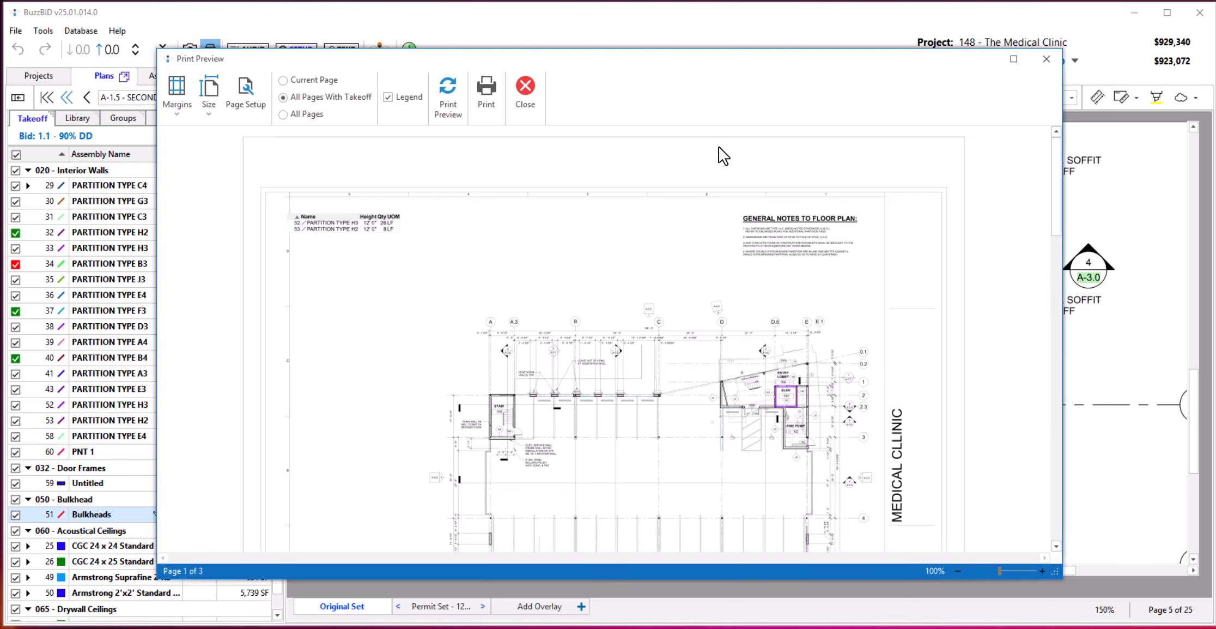
scroll(688, 359, "down", 5)
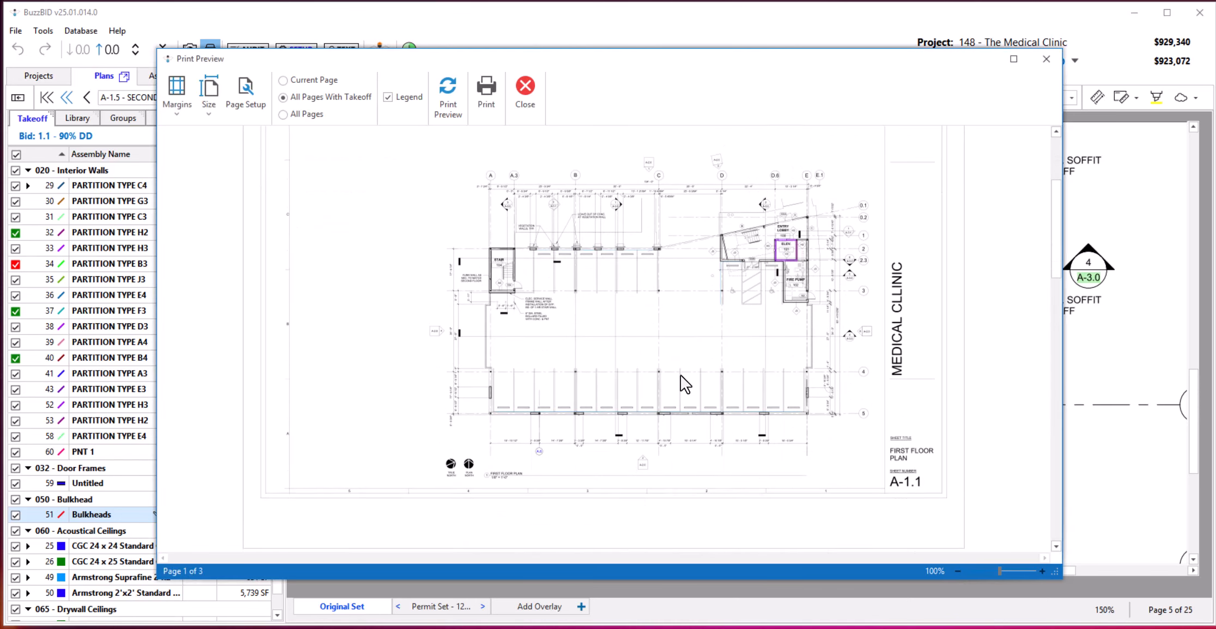
scroll(669, 381, "down", 2)
key("Escape")
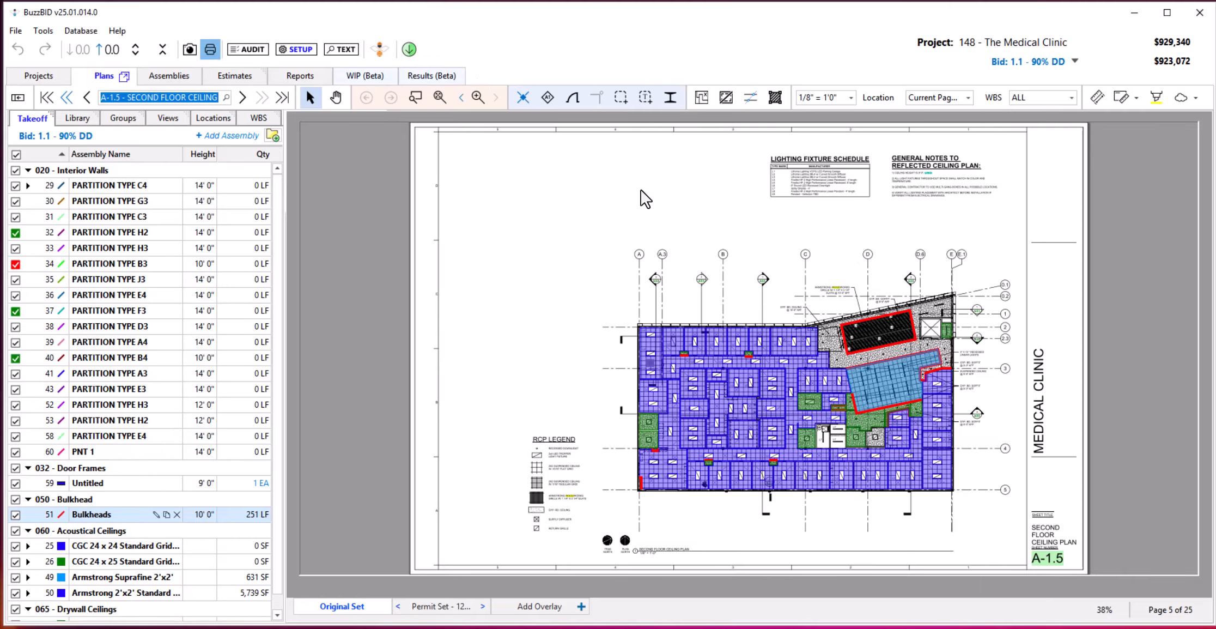
Reopen the print preview for all pages with takeoff with legends, and examine the legend on the A-1.2 Second Floor Plan sheet.
key("ctrl+p")
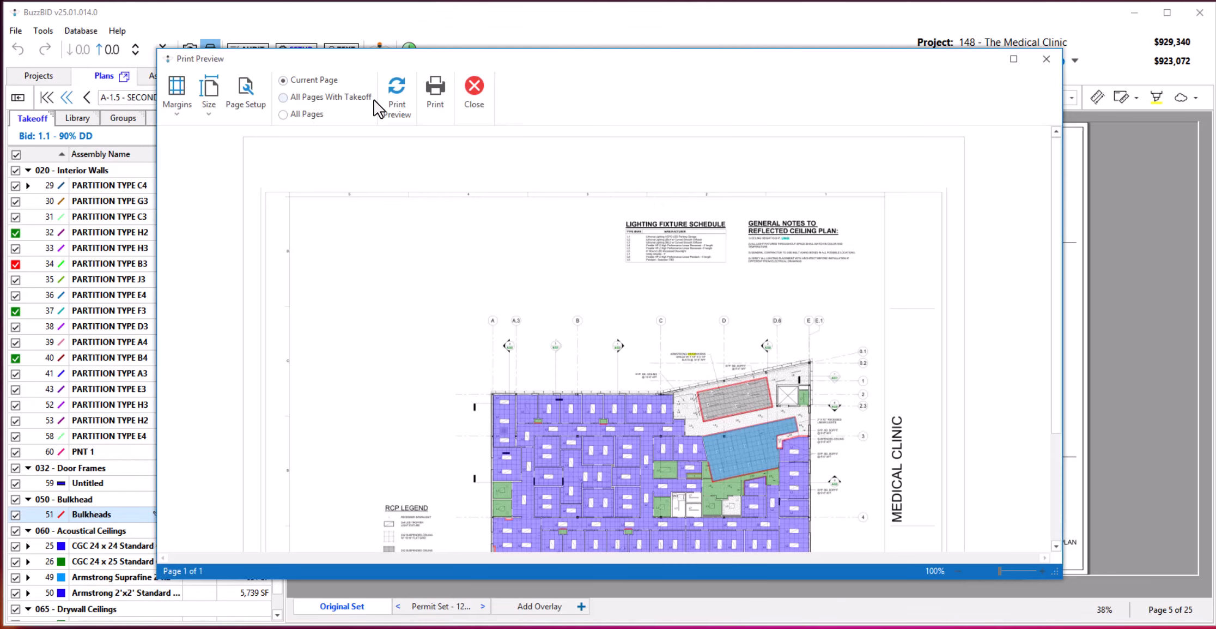
left_click(284, 98)
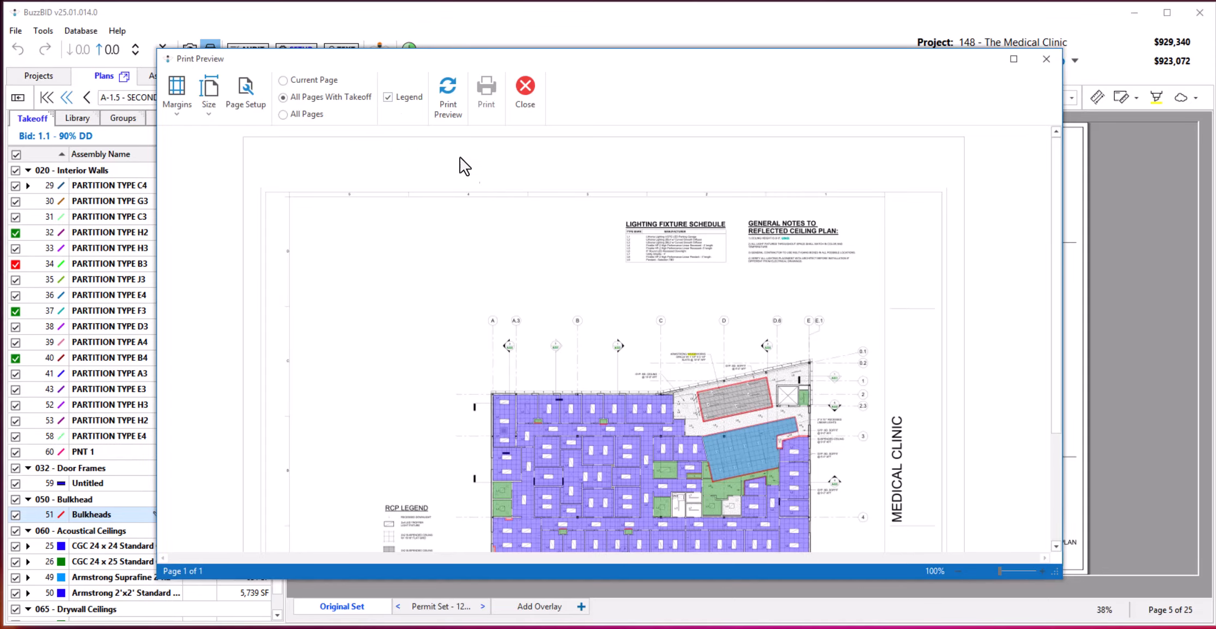
left_click(447, 86)
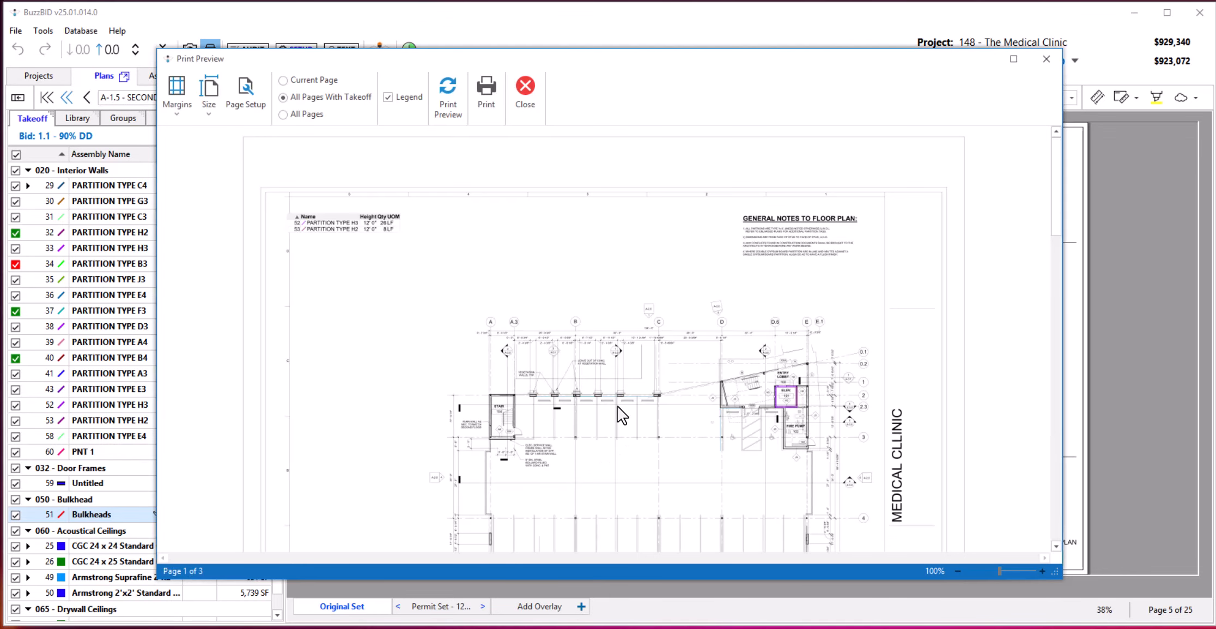
scroll(370, 297, "down", 4)
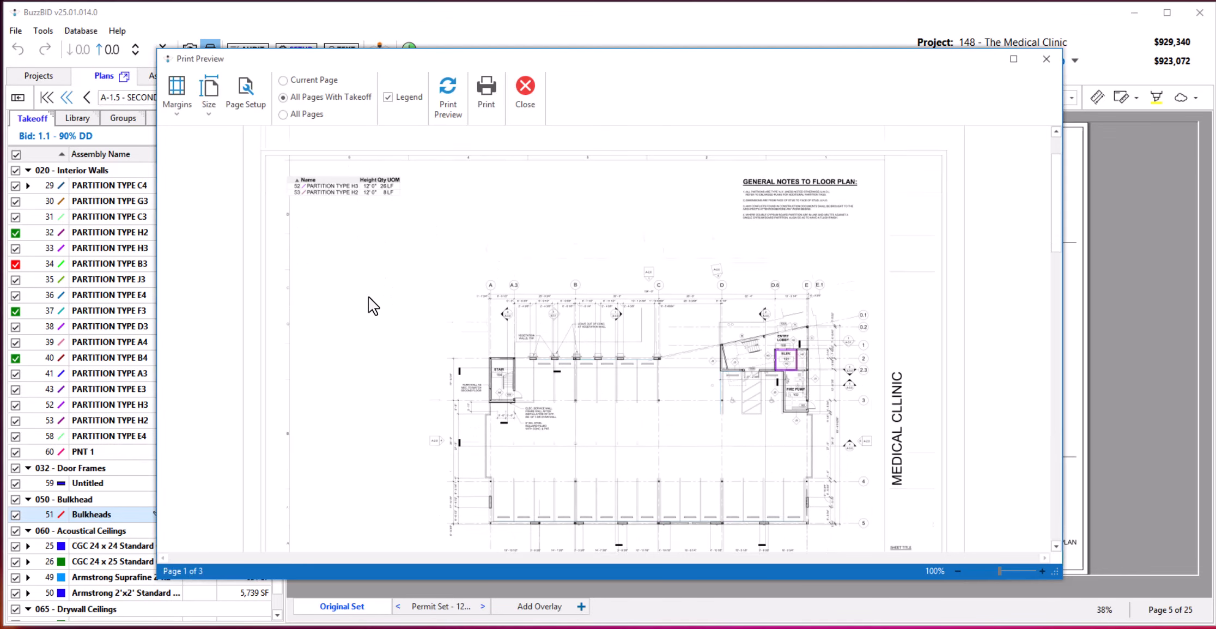
scroll(430, 350, "down", 5)
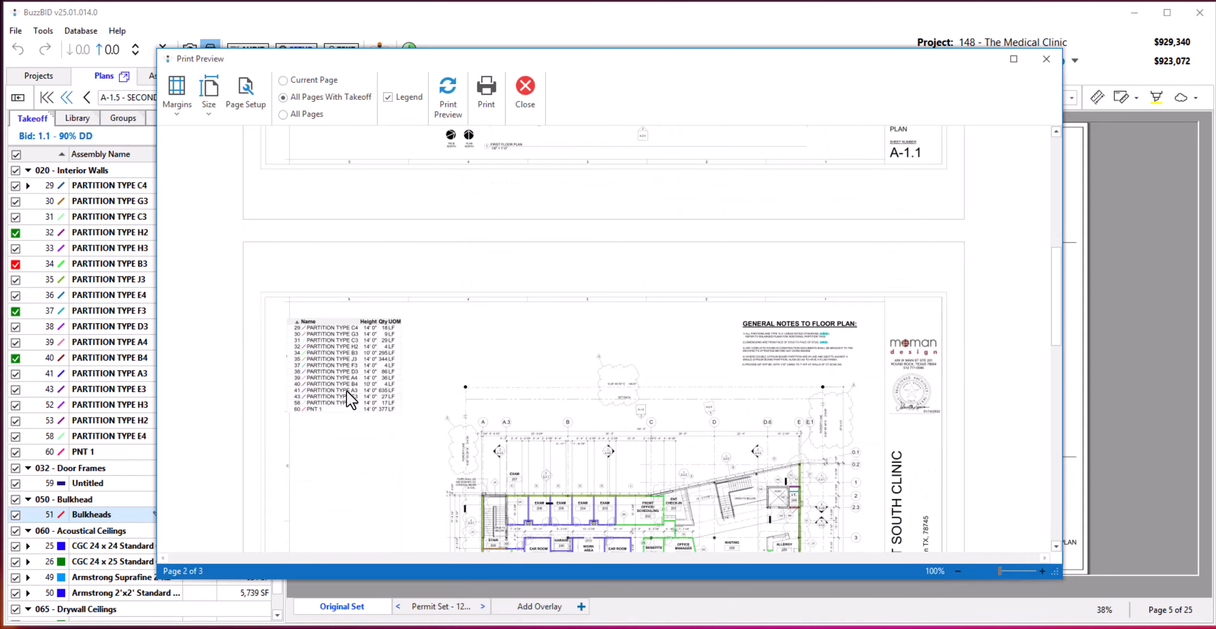
scroll(520, 447, "down", 2)
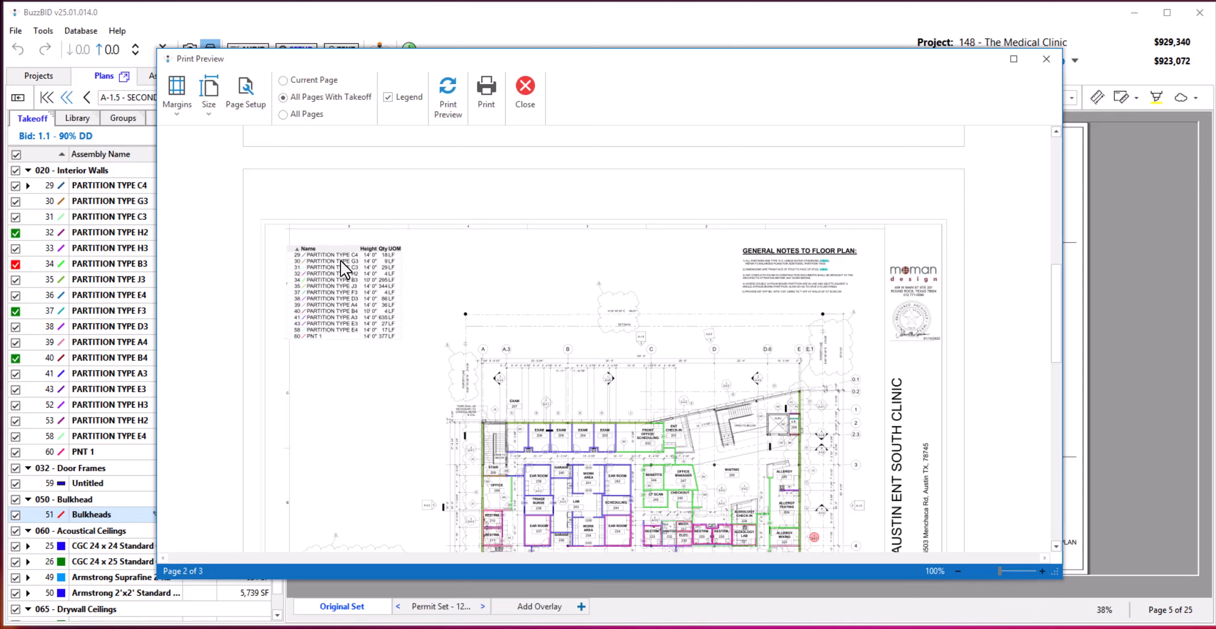
scroll(461, 340, "down", 4)
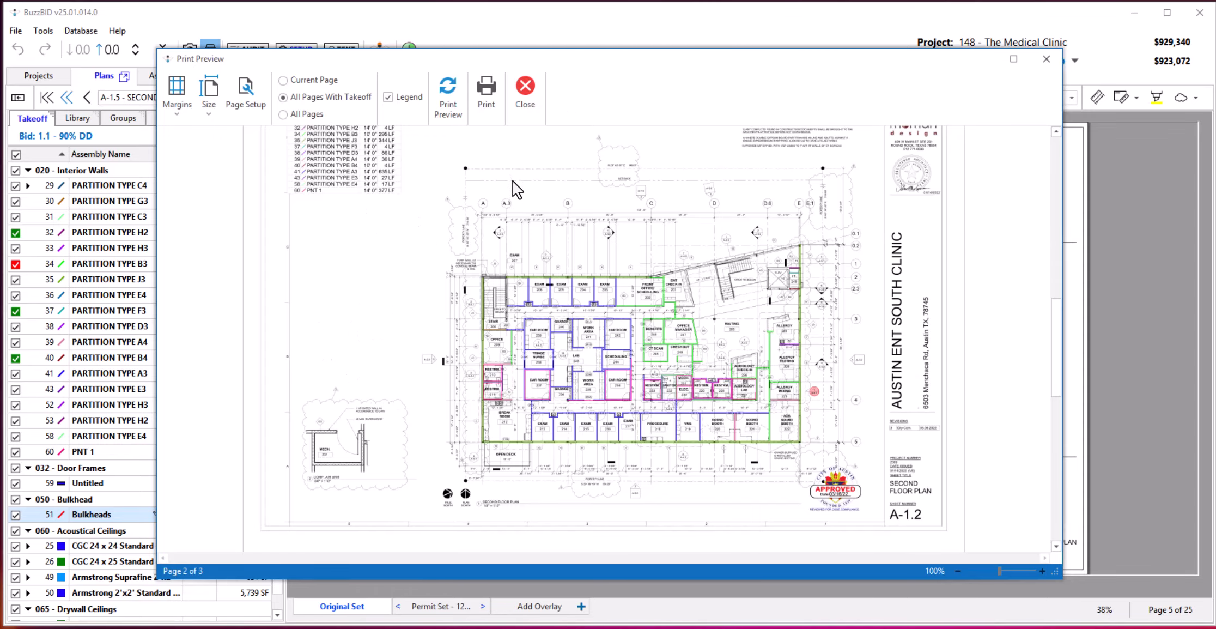
left_click(523, 85)
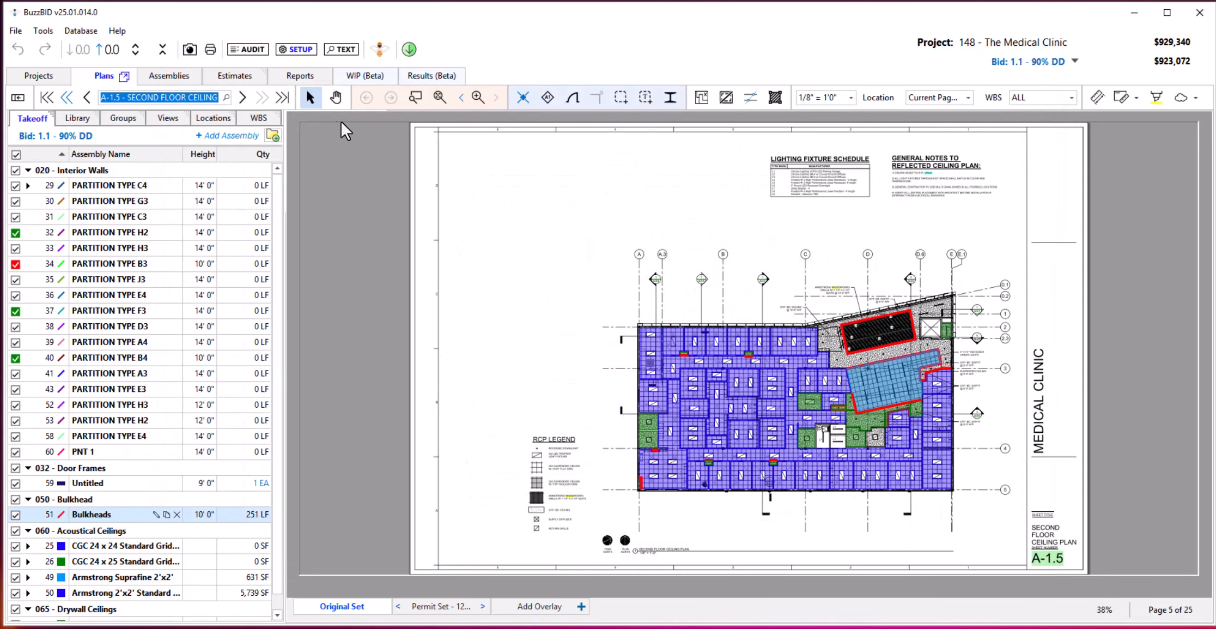
Add a legend annotation to the A-1.2 Second Floor Plan and move it down to just above the mechanical room detail.
left_click(67, 97)
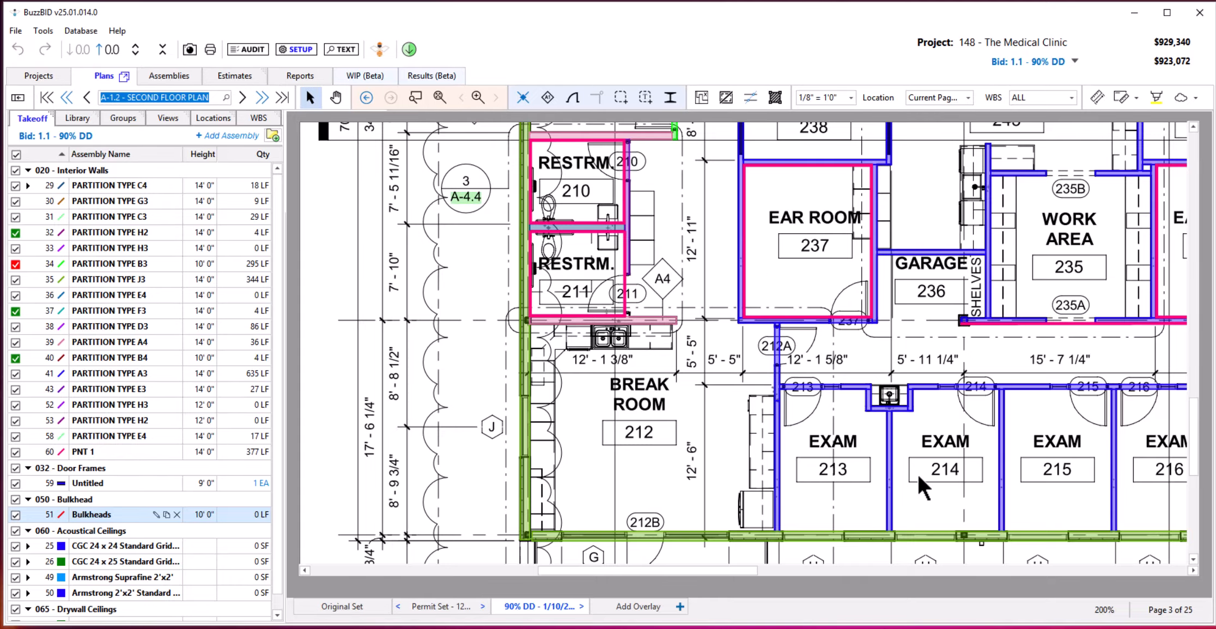
scroll(871, 438, "down", 4)
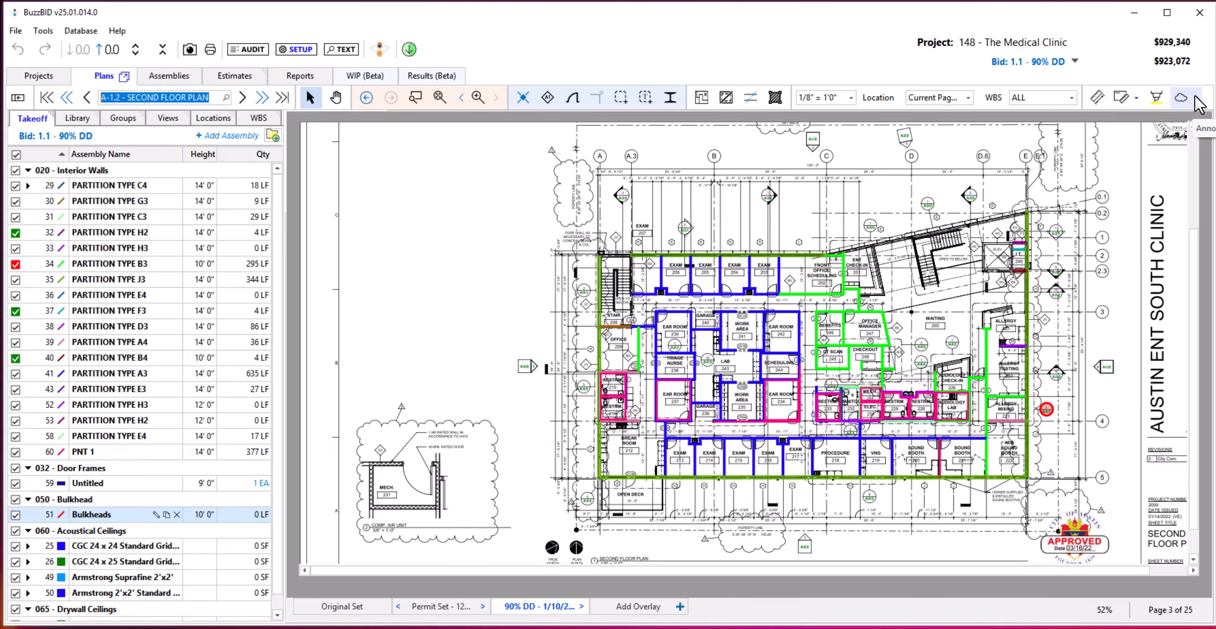
left_click(1195, 99)
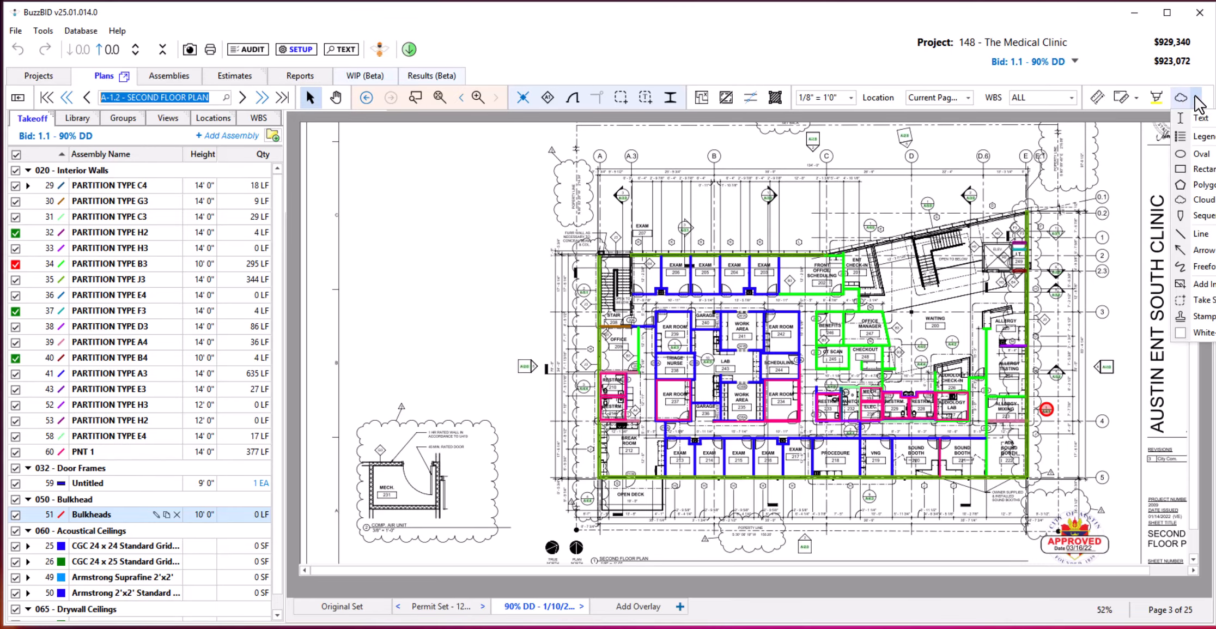
left_click(1201, 137)
scroll(481, 455, "down", 2)
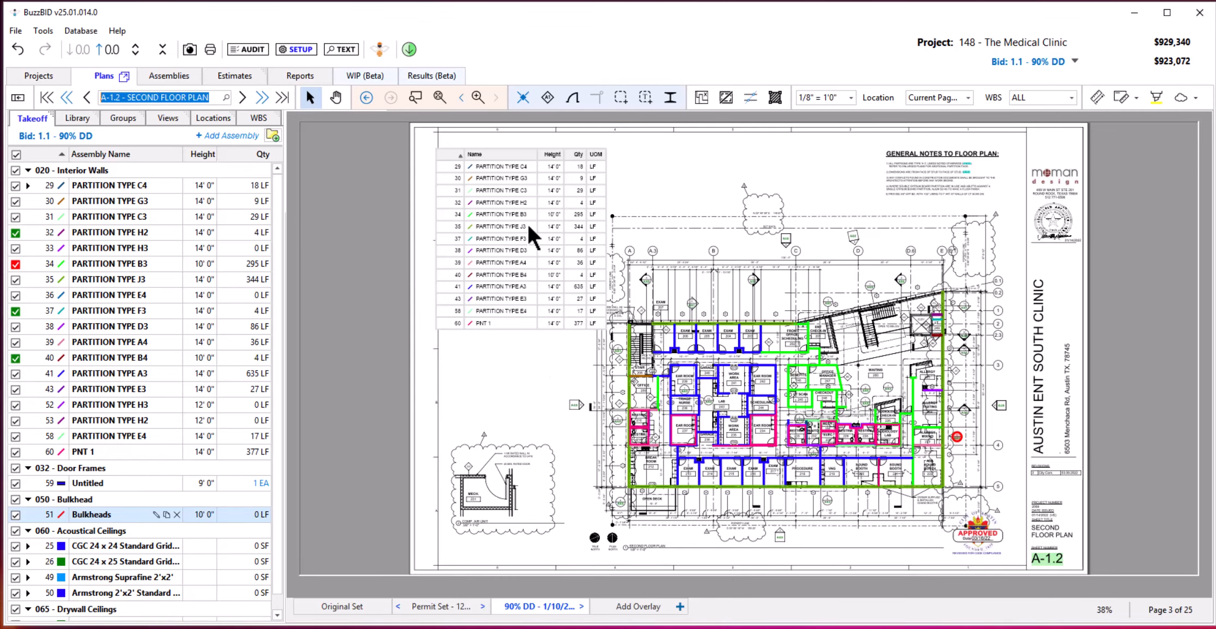
left_click_drag(492, 158, 478, 265)
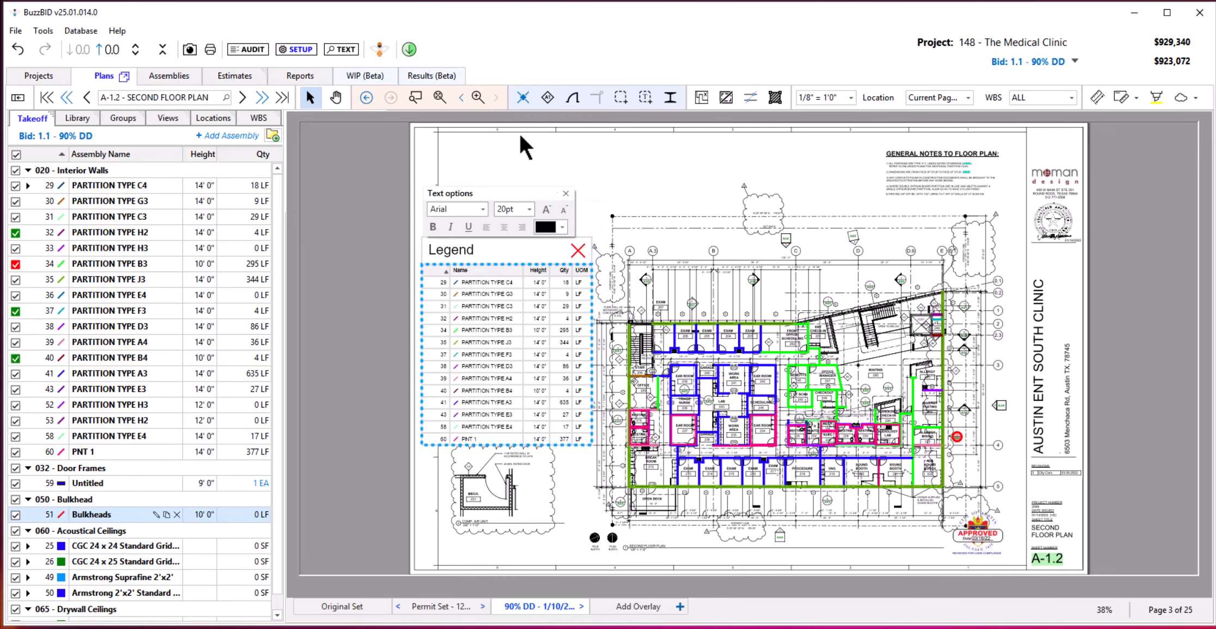
Preview all pages with takeoff with legends and check the repositioned legend's placement on the A-1.2 sheet, leaving the preview without printing.
left_click(209, 49)
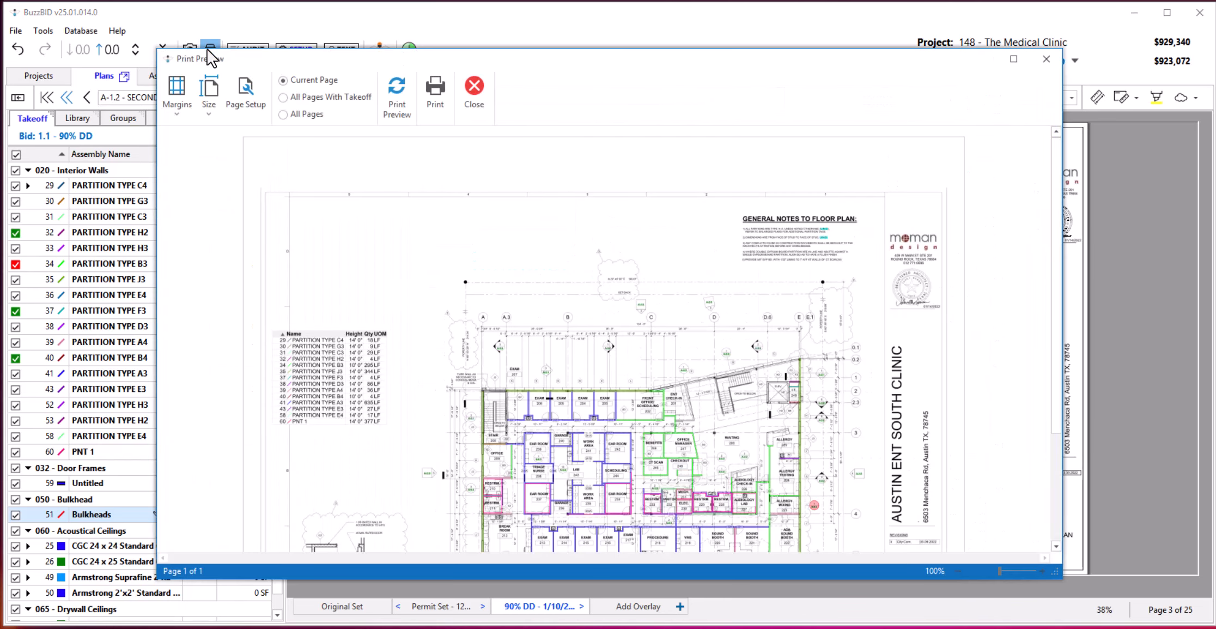
left_click(282, 96)
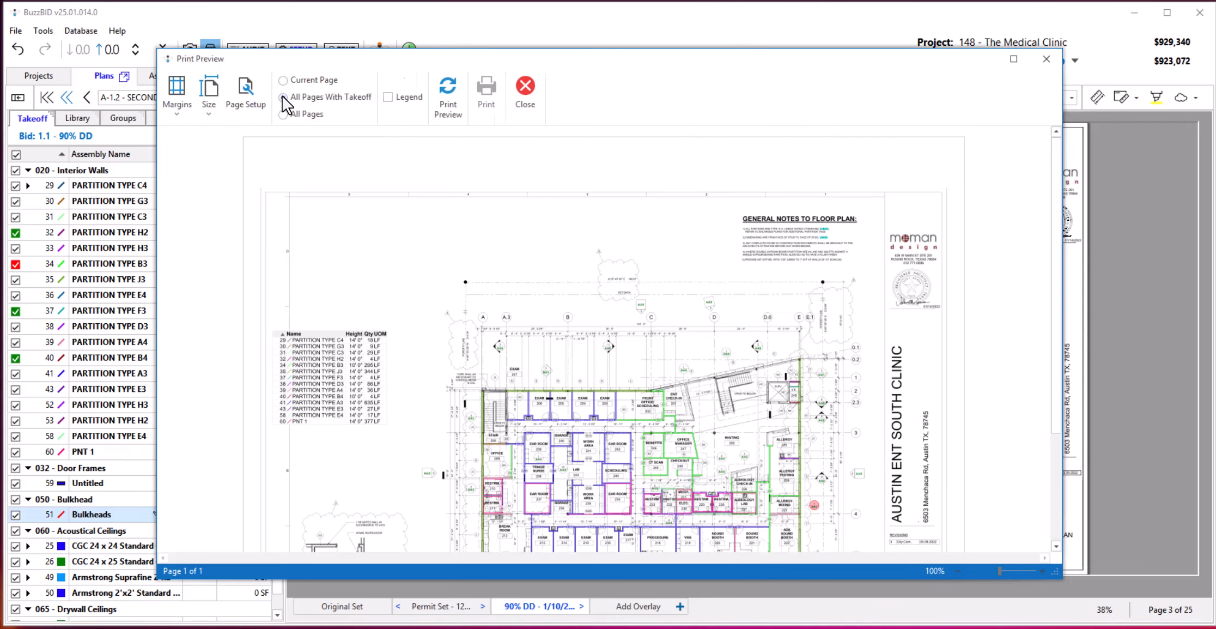
left_click(451, 104)
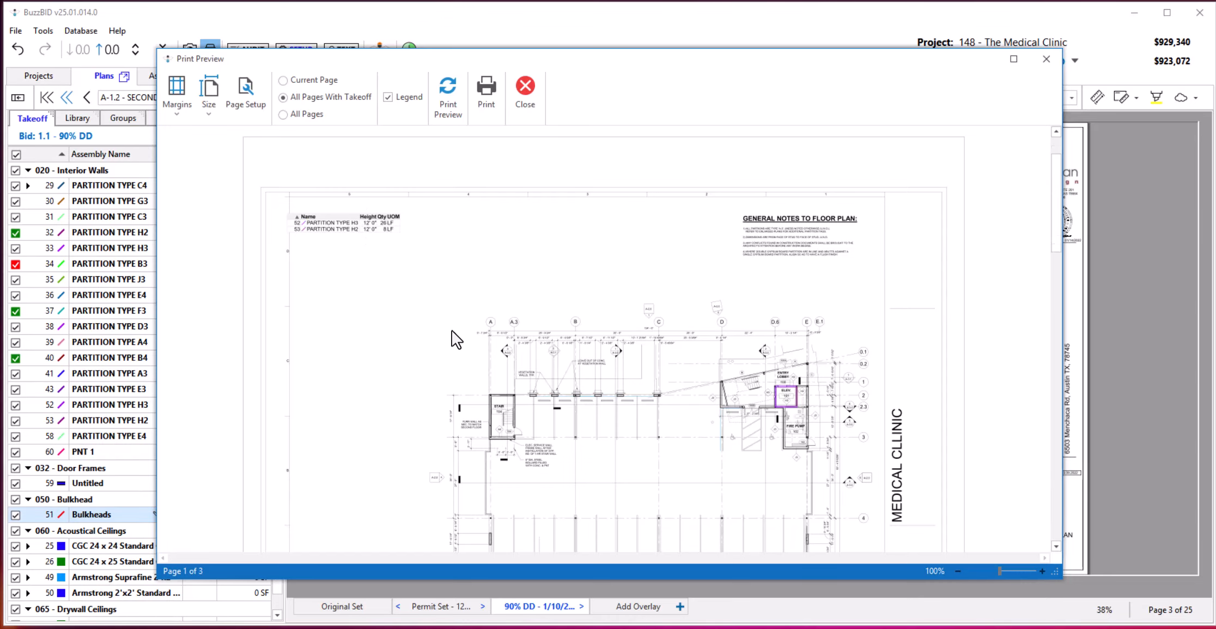
scroll(451, 331, "down", 3)
scroll(480, 358, "down", 5)
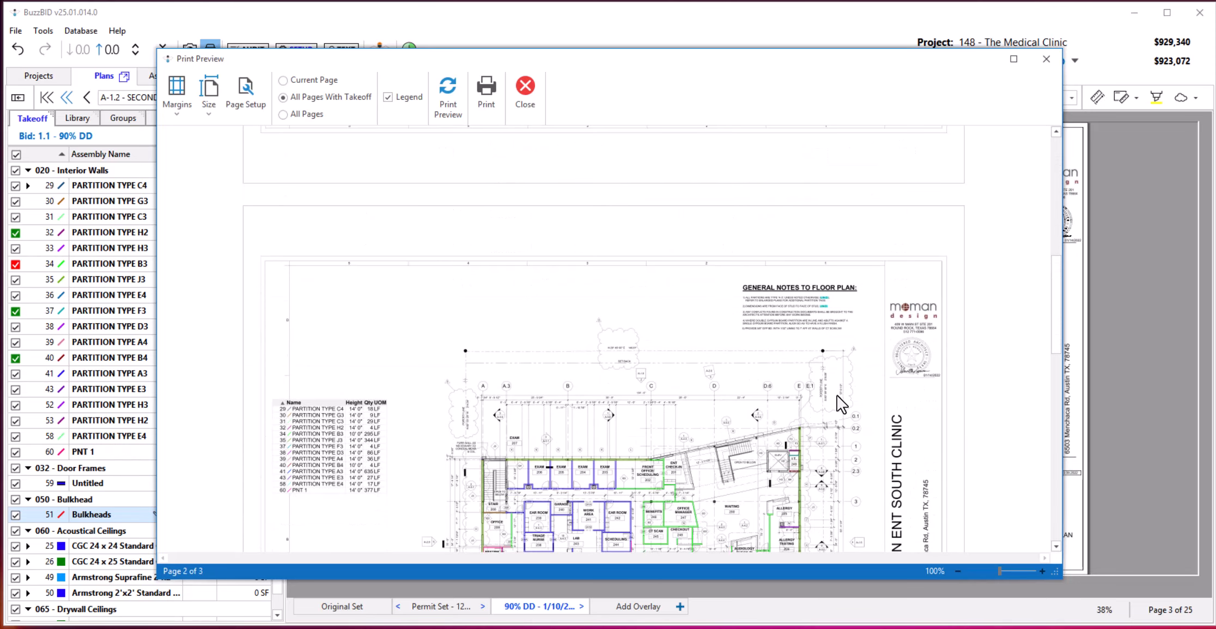
scroll(593, 442, "down", 1)
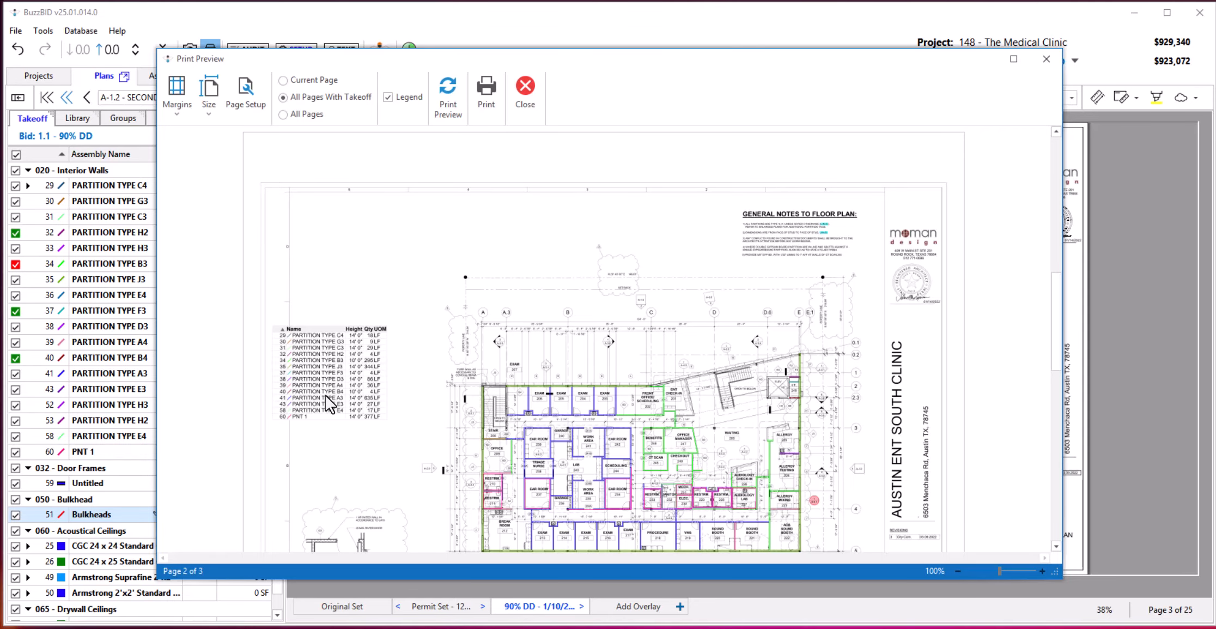
left_click(527, 86)
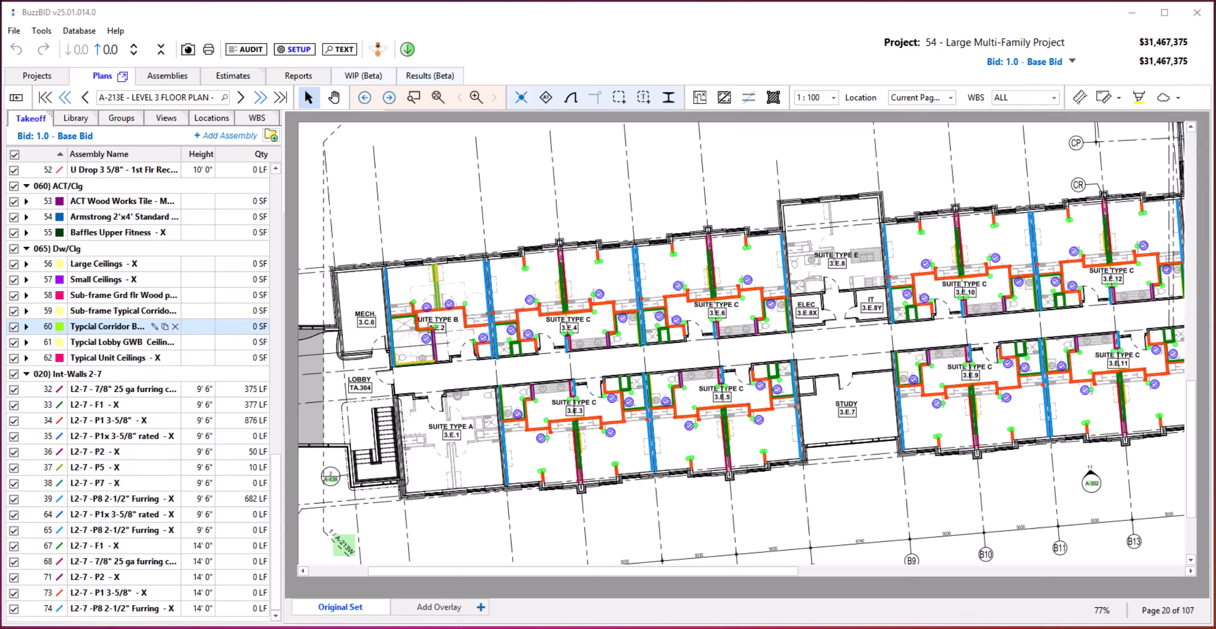
Open the project's assemblies list and look over its grouping options, keeping the grouping by assembly class.
left_click(167, 76)
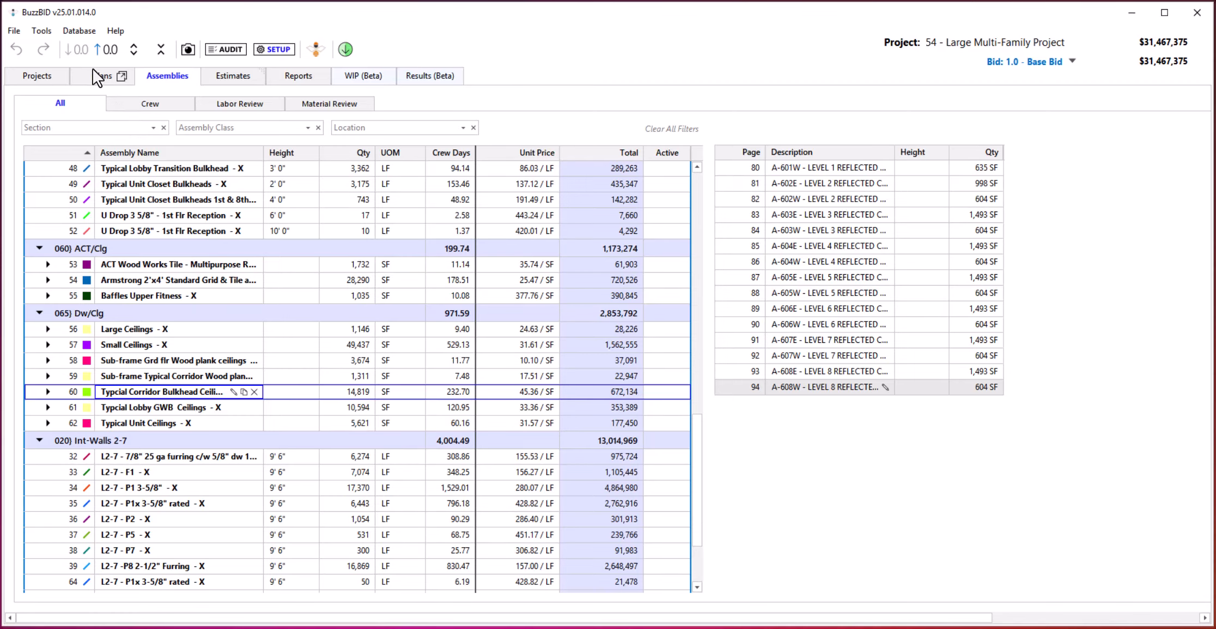
right_click(191, 213)
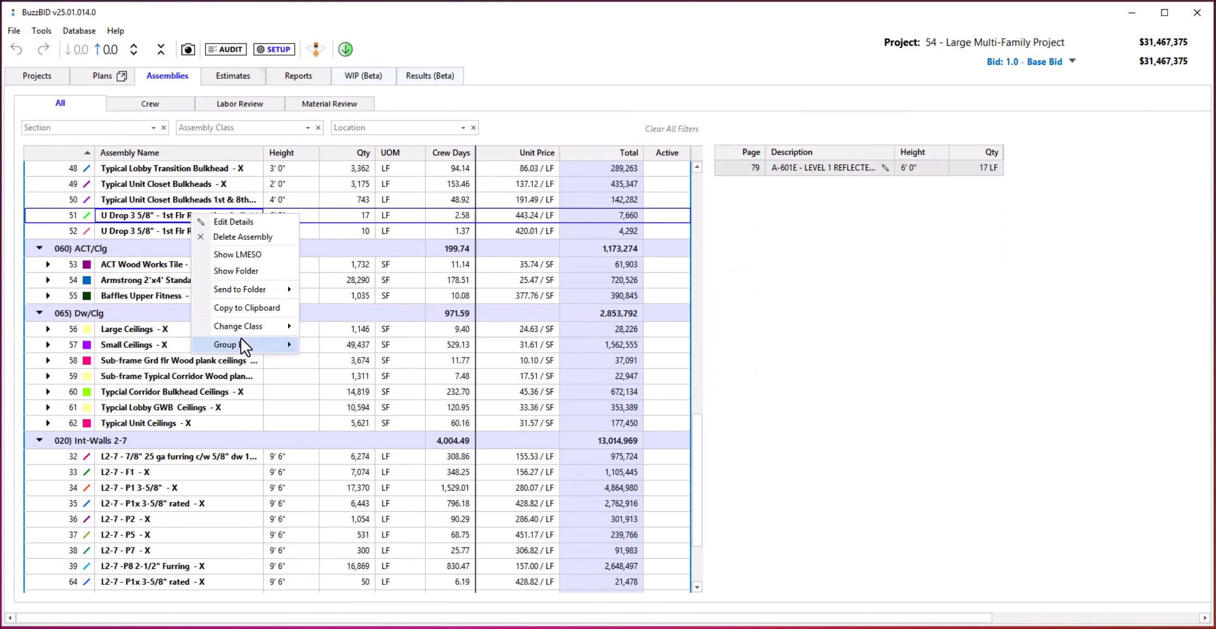
mouse_move(244, 345)
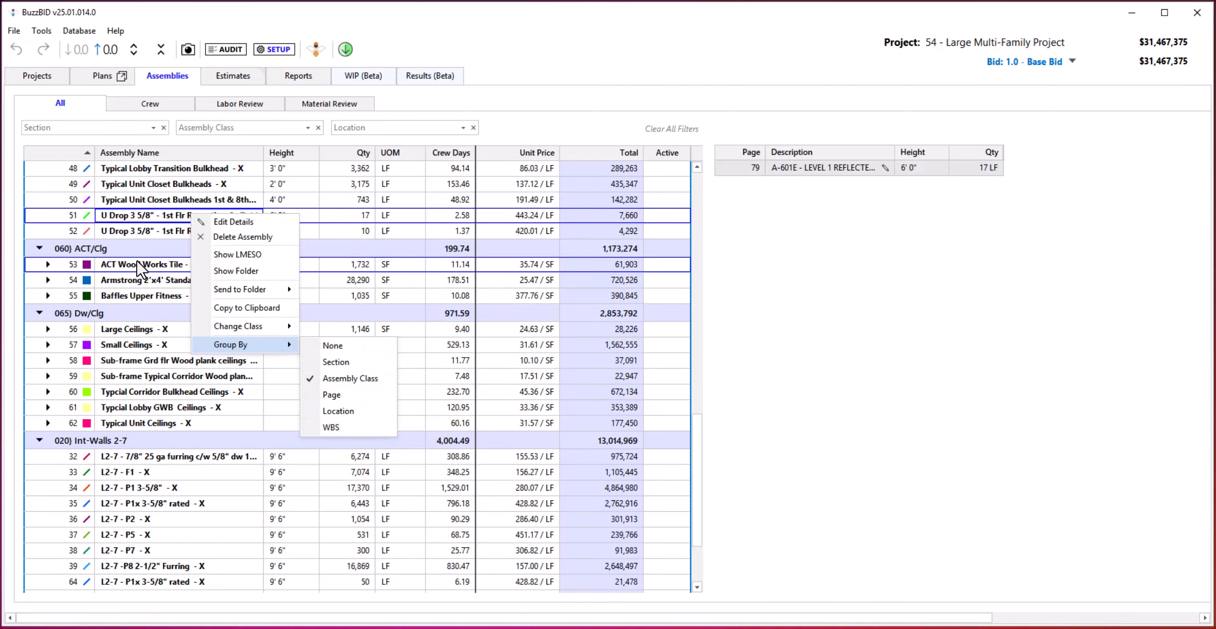
left_click(172, 327)
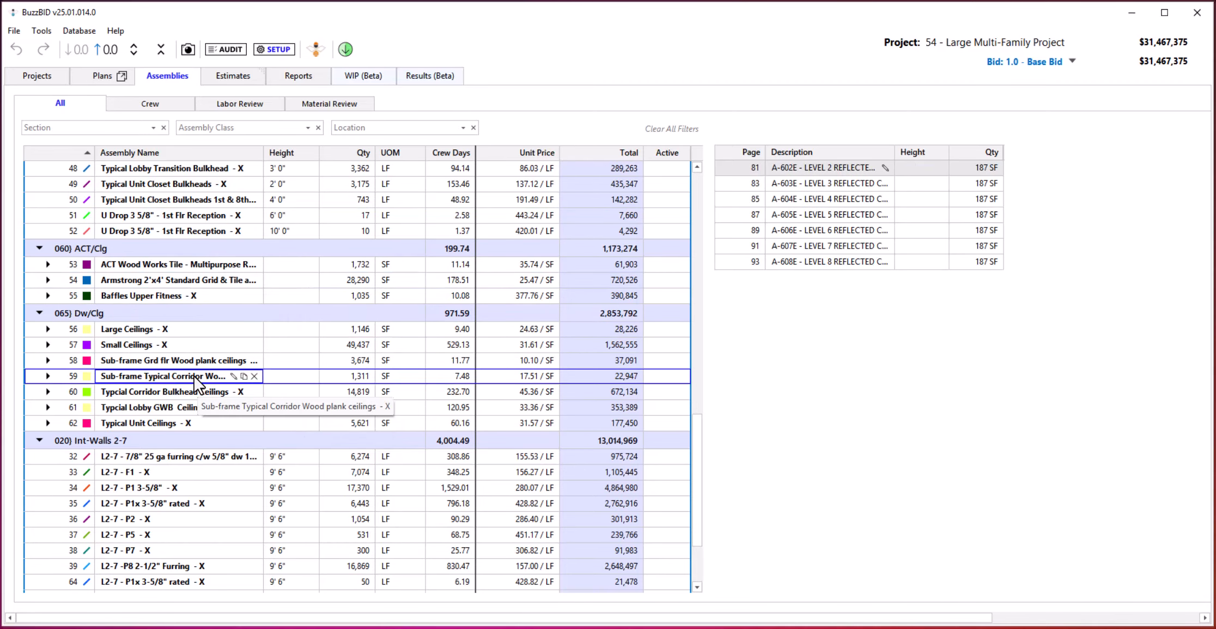
Start deleting the 9' 6" L2-7 - 7/8" 25 ga furring assembly, proceed to the final deletion warning, and cancel there.
left_click(149, 462)
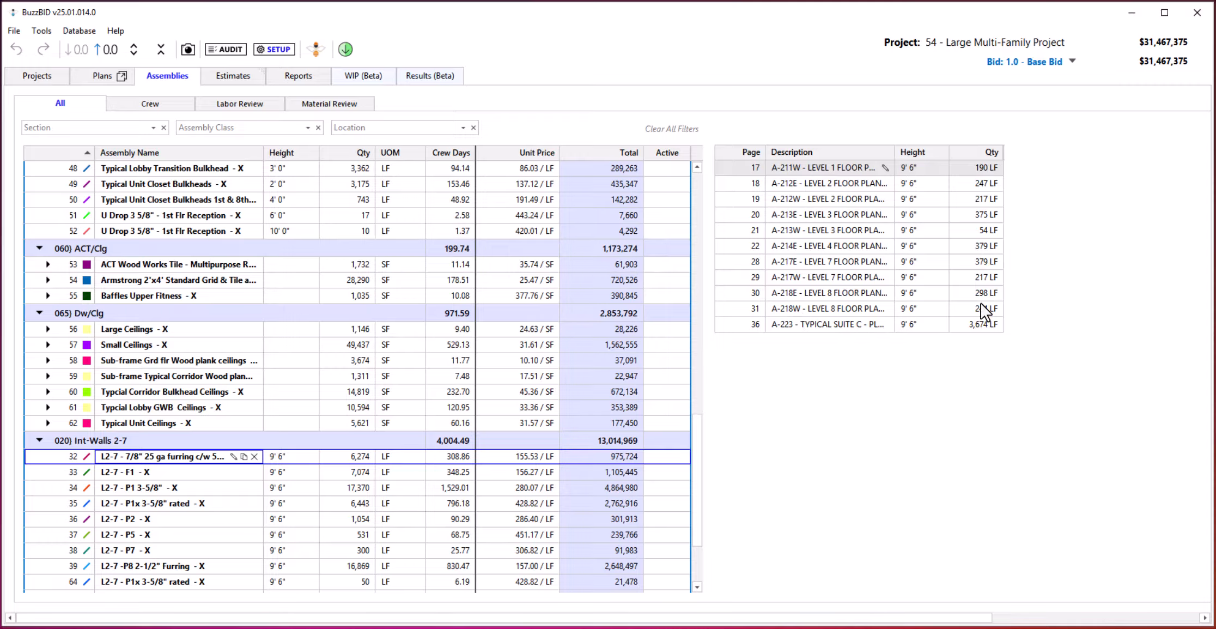
left_click(254, 456)
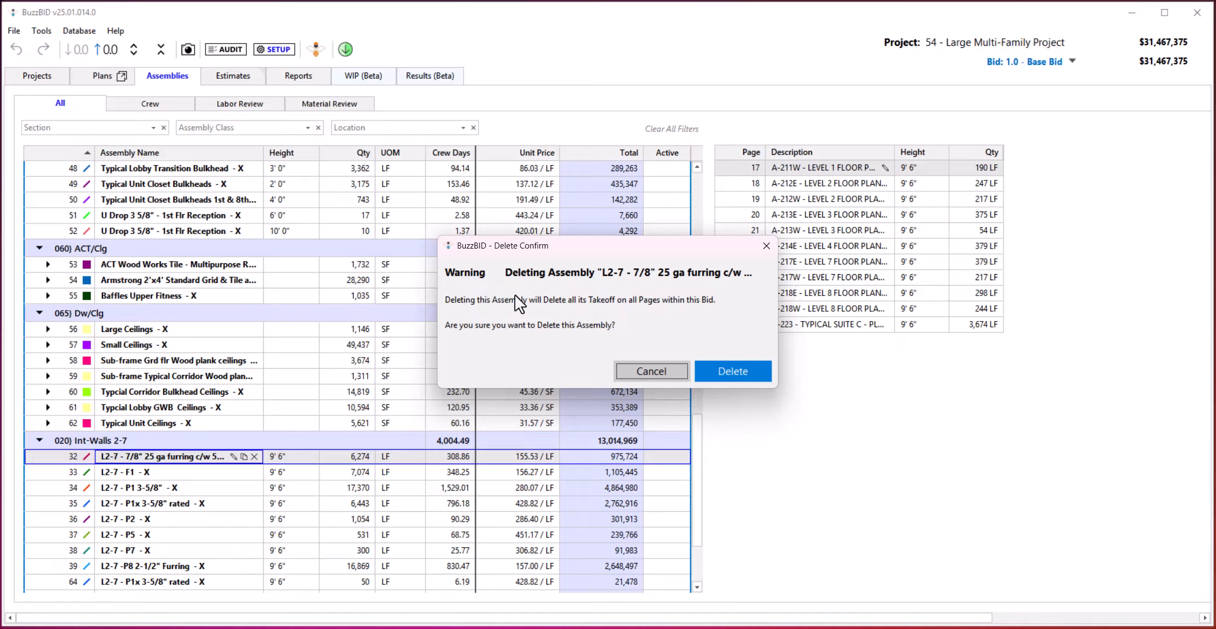
left_click(732, 371)
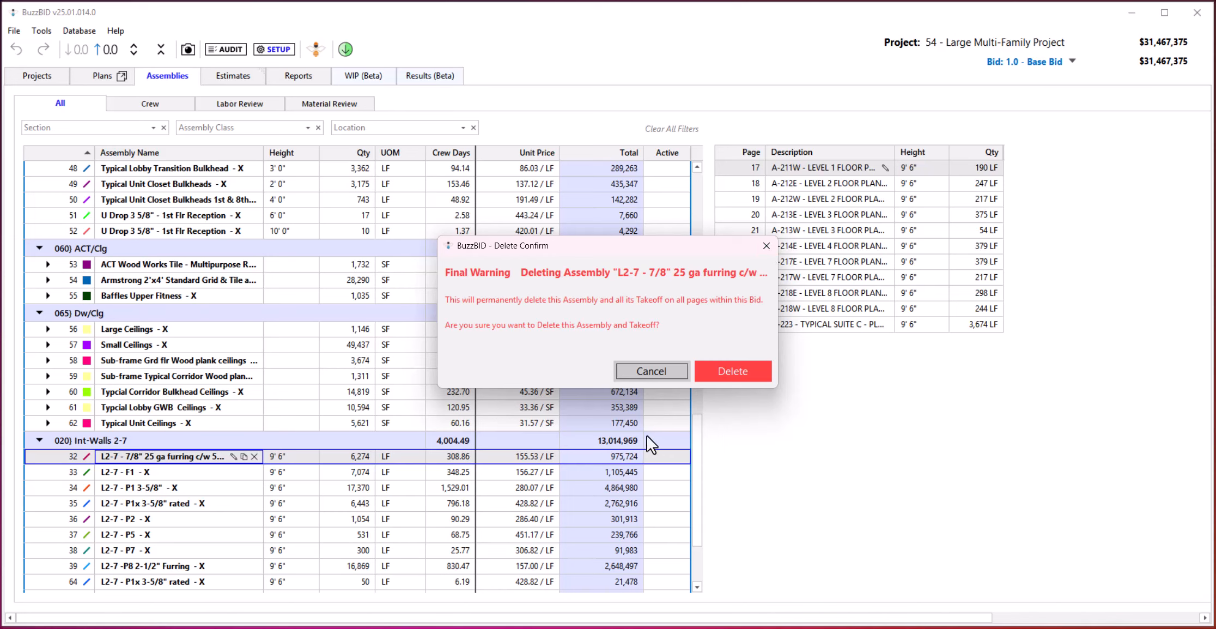
left_click(647, 371)
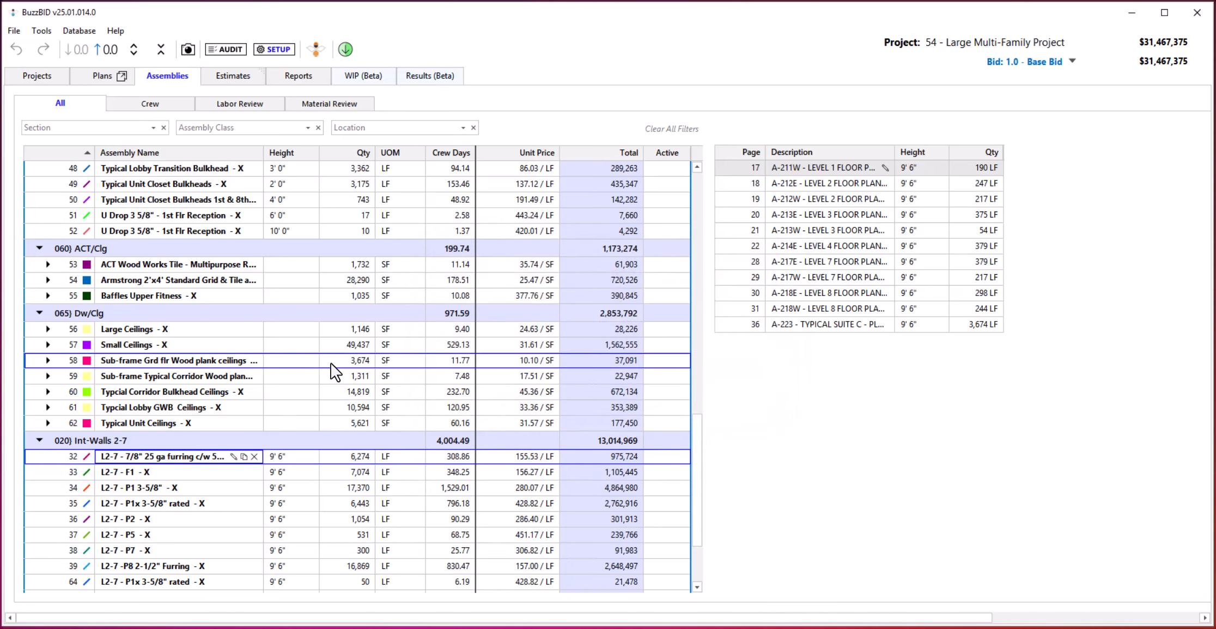
Open the A-608W Level 8 reflected ceiling plan from the page breakdown of the typical corridor bulkhead ceilings assembly.
scroll(187, 376, "down", 2)
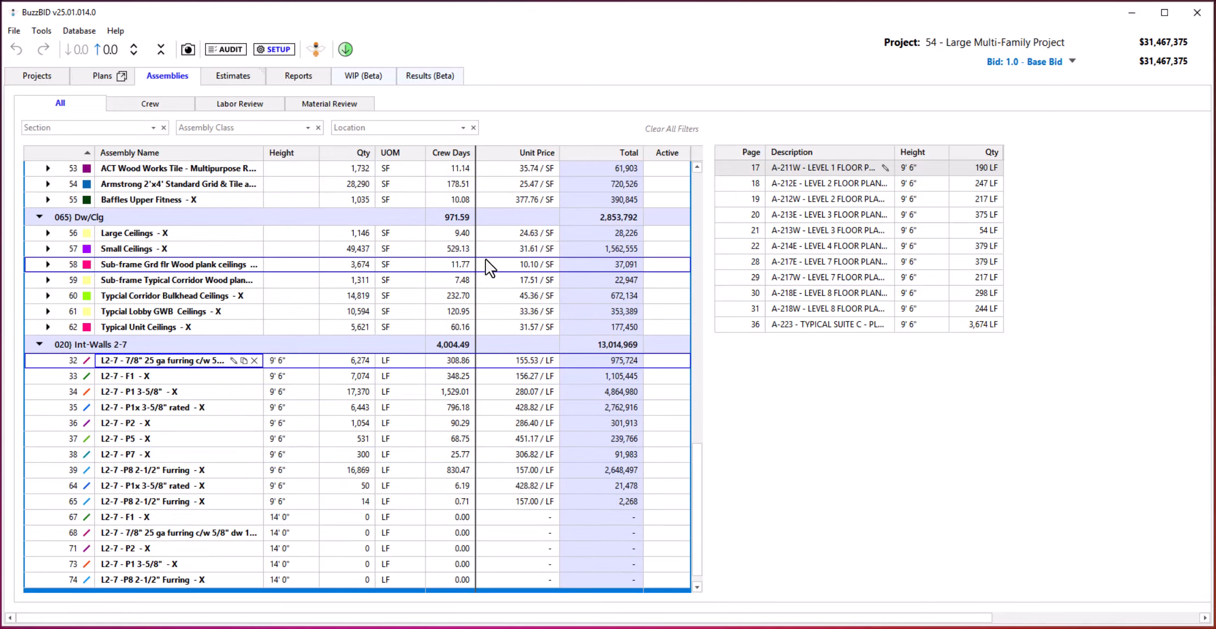
left_click(161, 298)
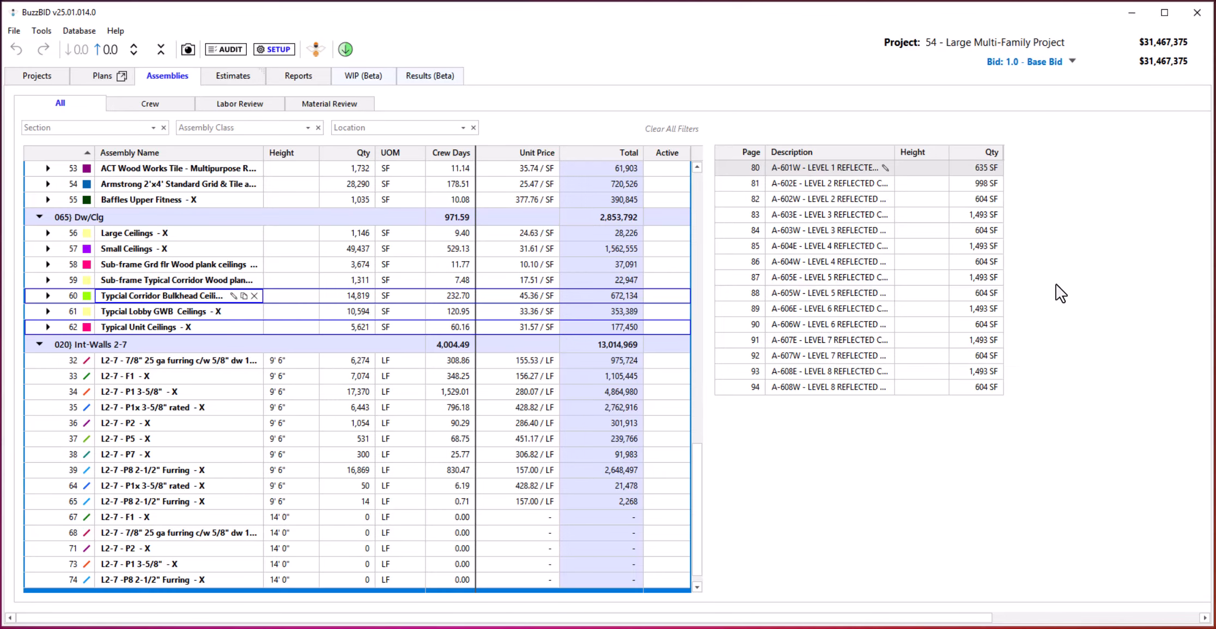
left_click(803, 387)
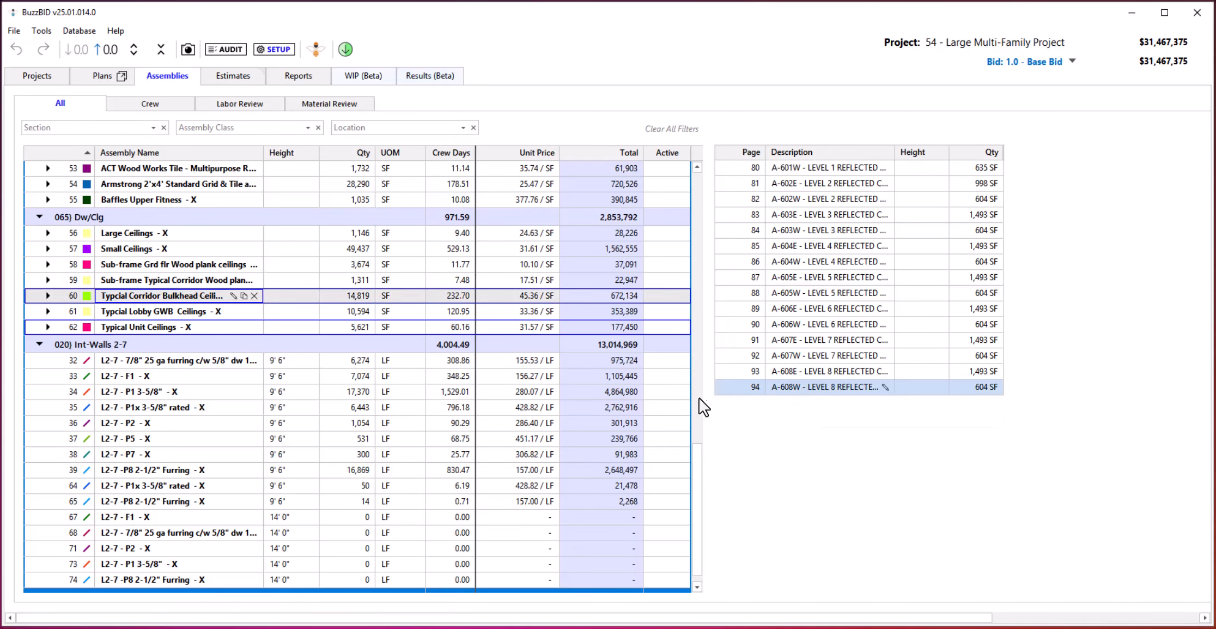
double_click(819, 388)
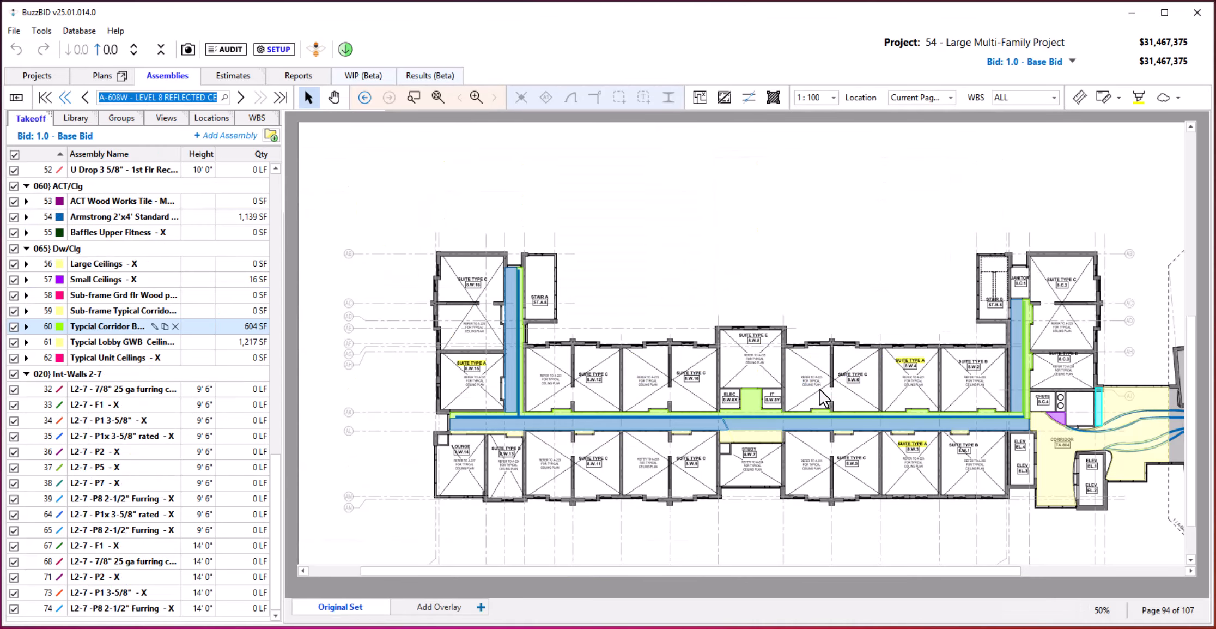